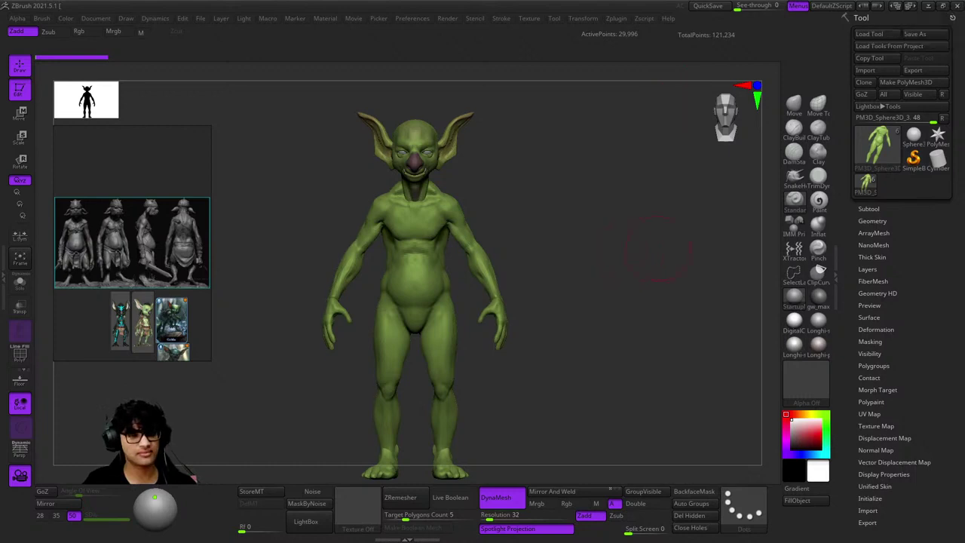
Examine the goblin sculpt's body proportions and its polygroups on the torso, arms and legs from the front.
mouse_move(663, 249)
mouse_down()
mouse_move(641, 267)
mouse_move(654, 245)
mouse_up()
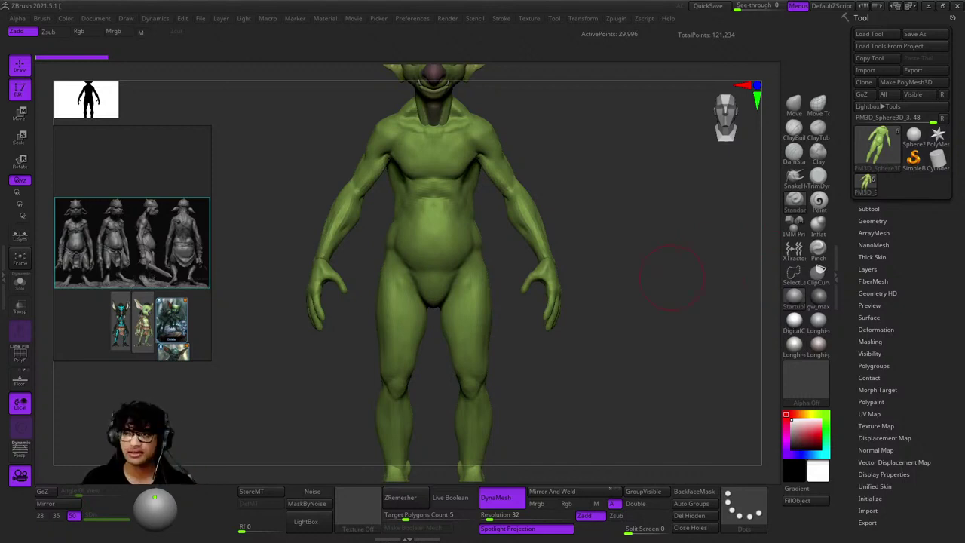
mouse_move(673, 278)
mouse_down()
mouse_move(637, 241)
mouse_move(638, 205)
mouse_move(687, 238)
mouse_up()
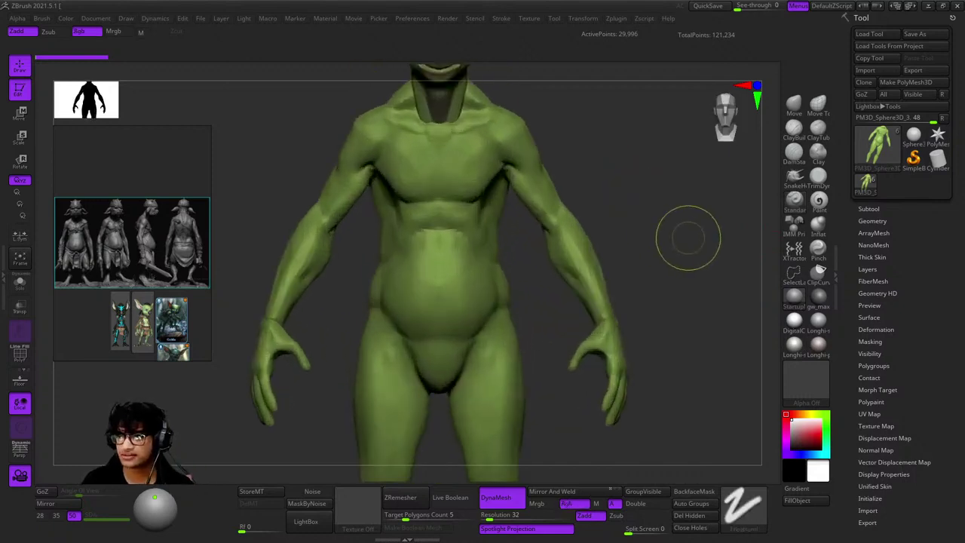
key(f)
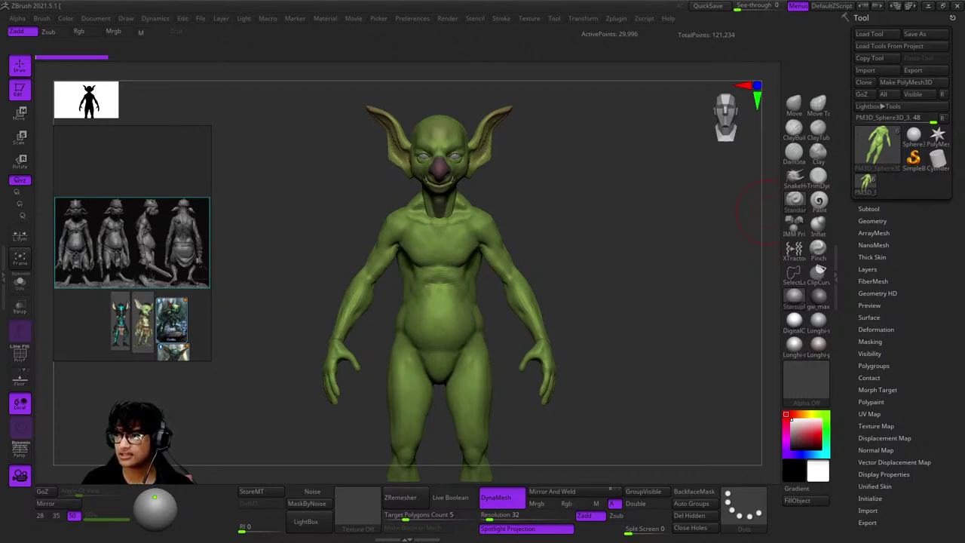
mouse_move(603, 302)
mouse_down()
mouse_move(739, 301)
mouse_move(724, 317)
mouse_move(648, 219)
mouse_up()
key(b)
key(s)
key(t)
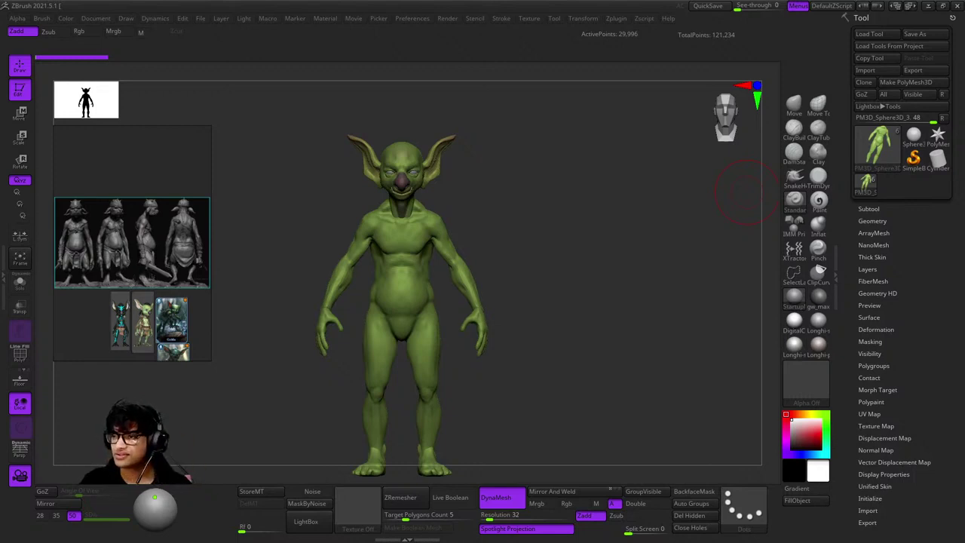
drag(744, 190, 682, 231)
key(f)
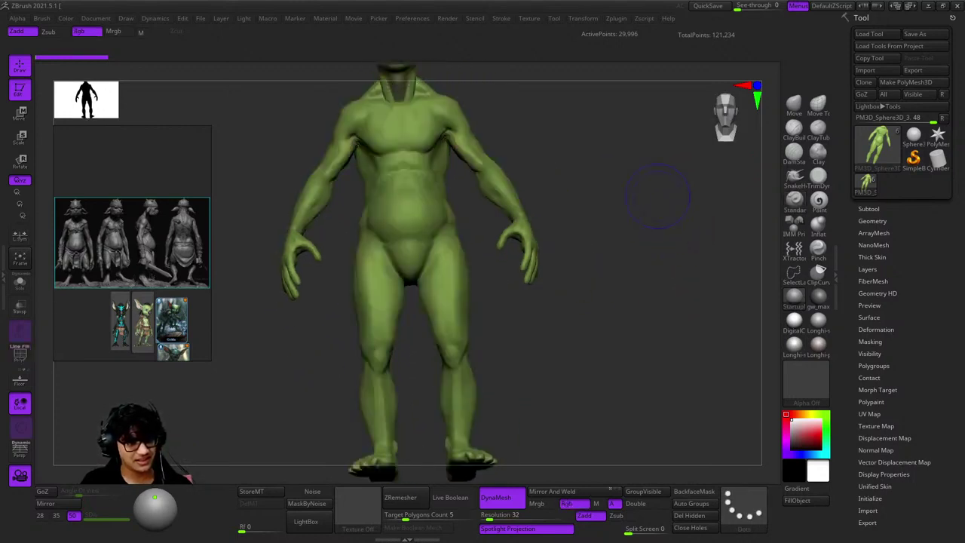
key(f)
key(shift+f)
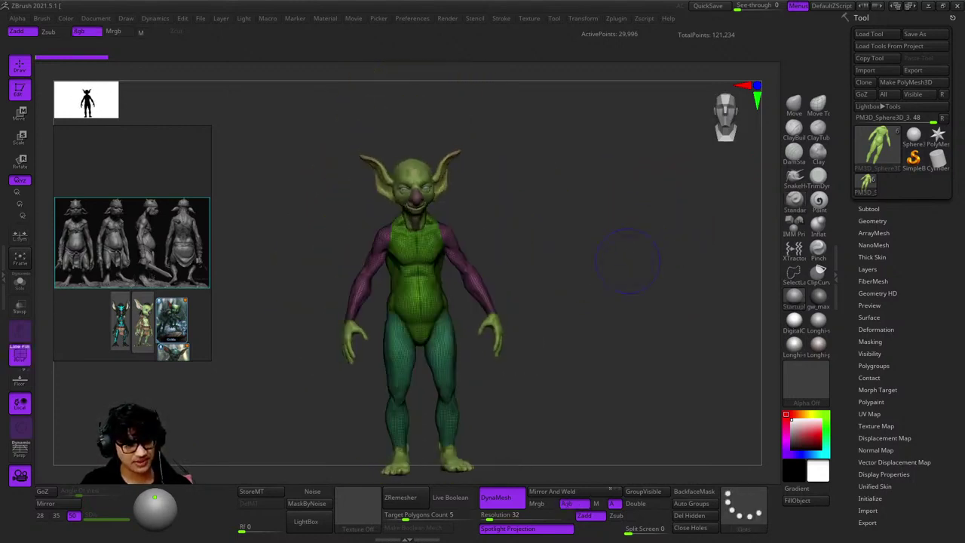
key(shift+f)
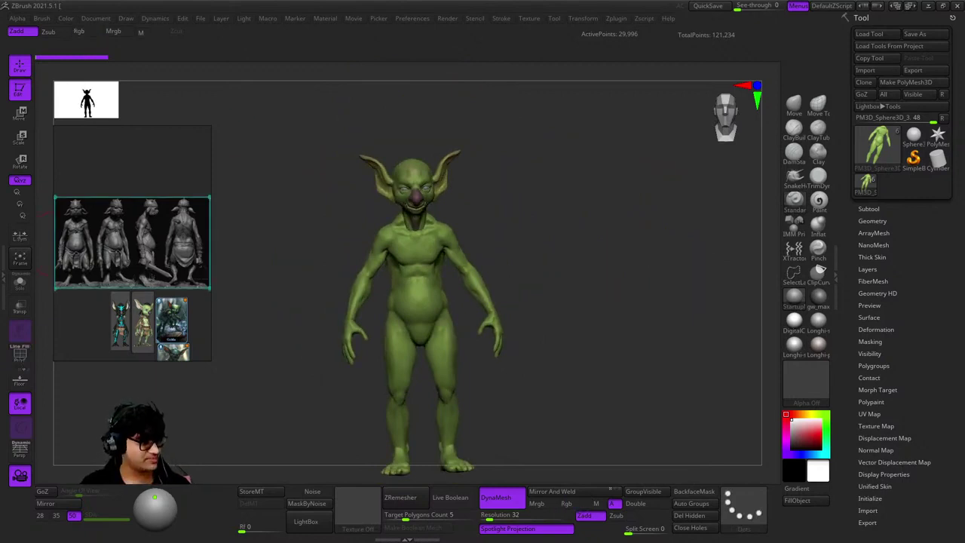
Enlarge the front figure in the goblin reference sheet and compare it with the sculpt's torso, arms and hips.
scroll(132, 294, up, 5)
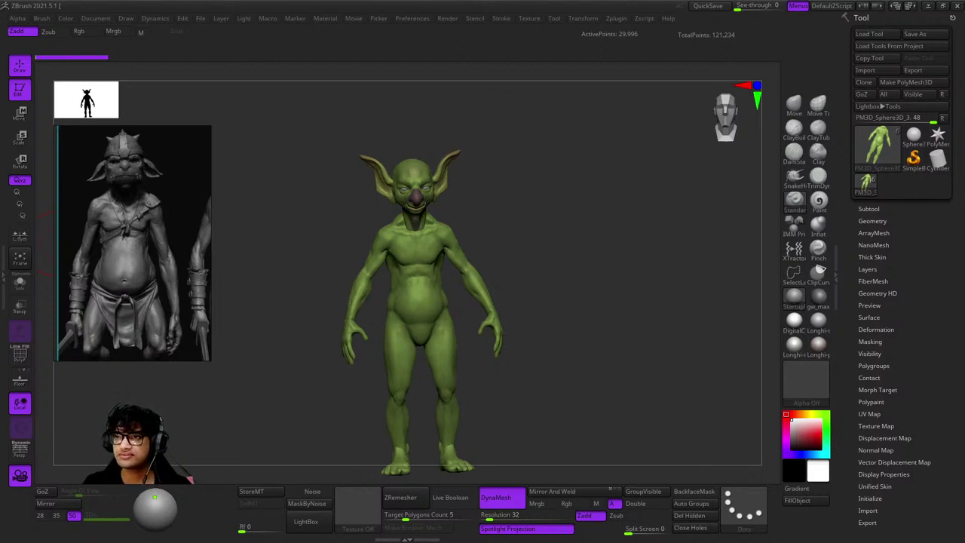
drag(603, 226, 750, 210)
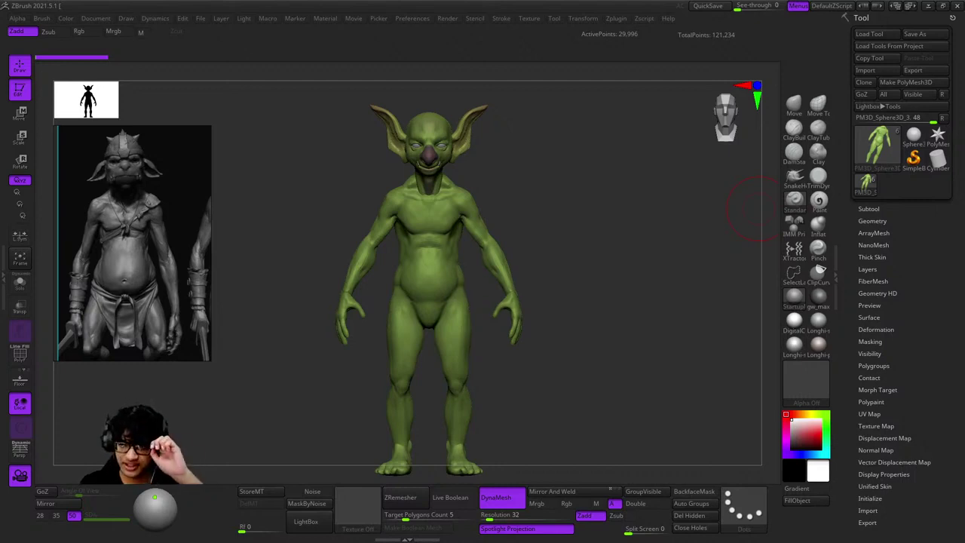
alt+right_drag(746, 211, 640, 206)
key(shift+f)
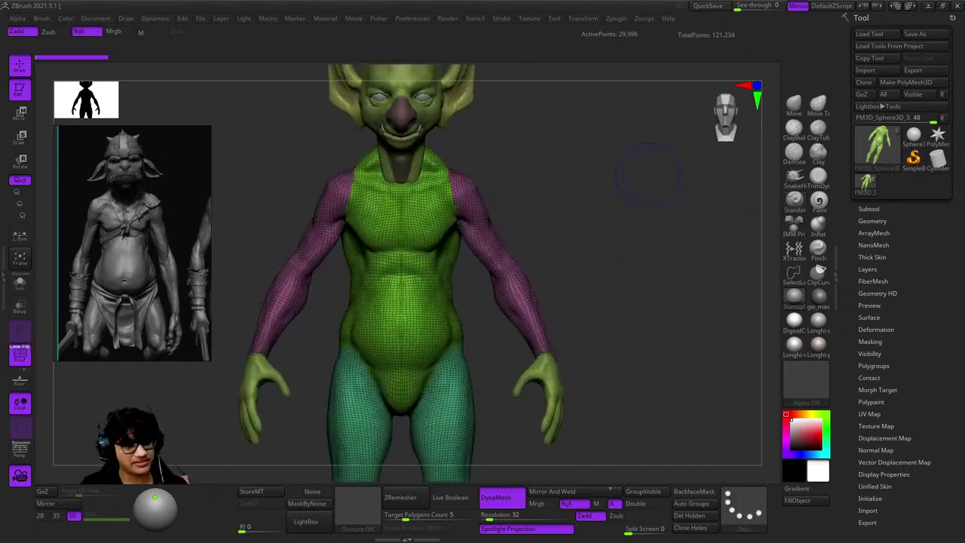
key(shift+f)
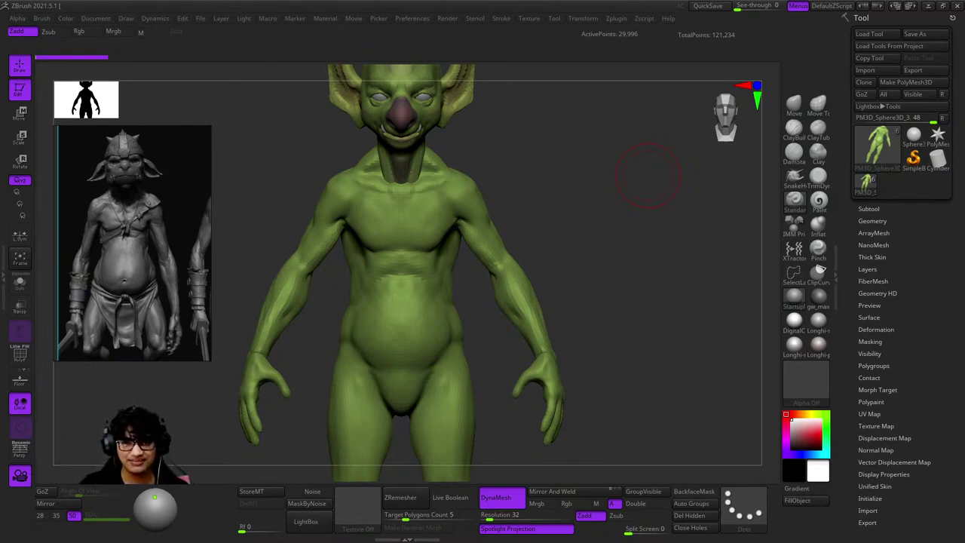
mouse_move(631, 148)
mouse_down()
mouse_move(620, 144)
mouse_move(587, 210)
mouse_up()
key(shift+f)
key(shift+f)
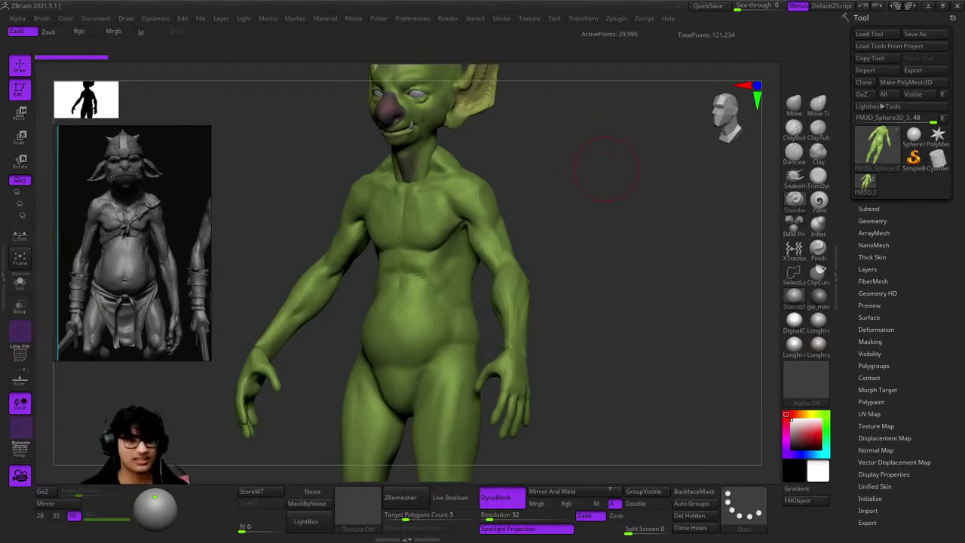
drag(607, 170, 607, 226)
key(f)
key(shift+f)
key(shift+f)
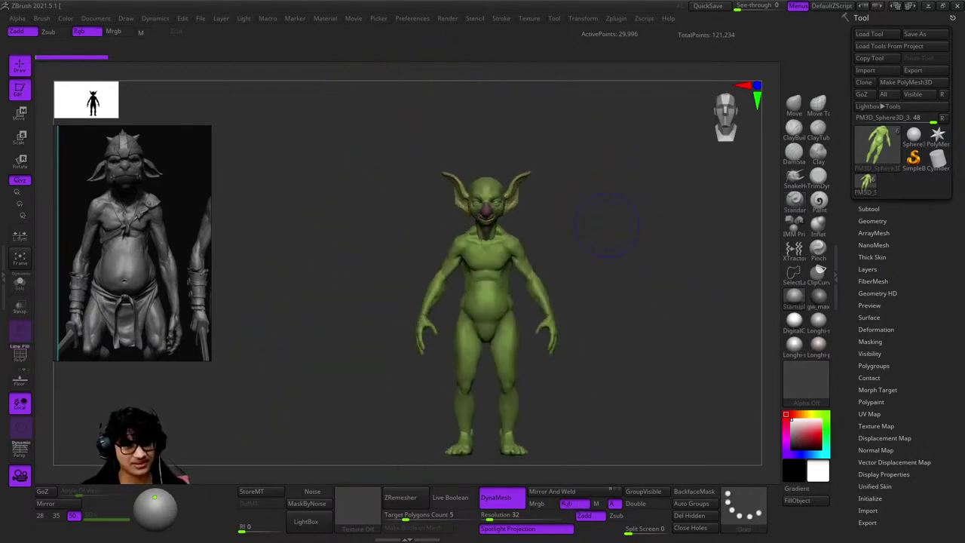
Select the ClayBuildup brush and inspect the goblin's chest and armpit up close.
click(793, 128)
drag(656, 162, 557, 229)
key(shift+f)
key(shift+f)
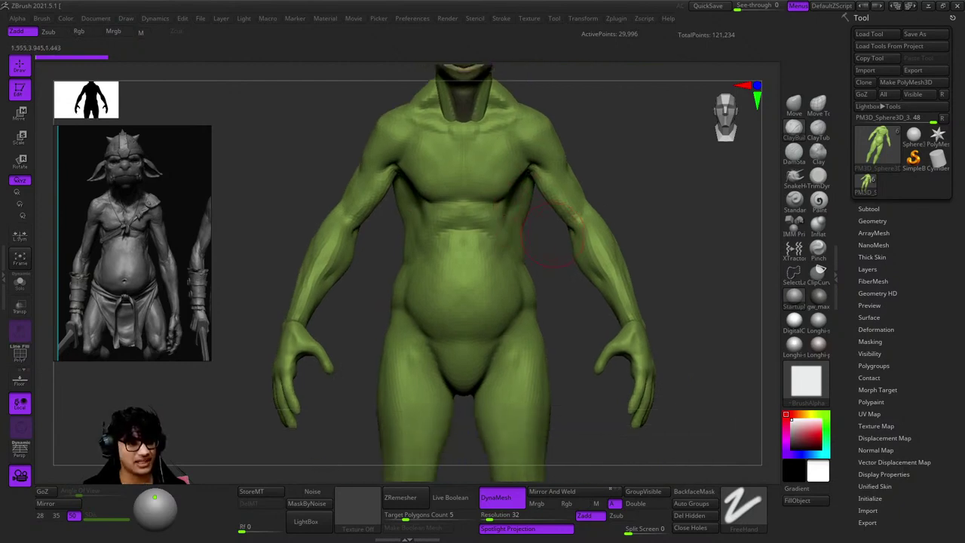
scroll(527, 210, up, 5)
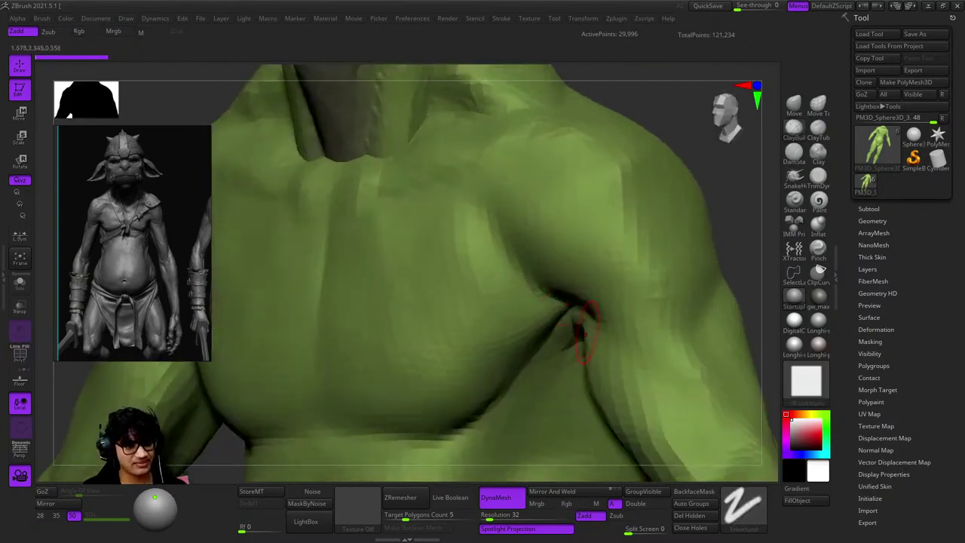
key(shift+f)
key(shift+f)
scroll(711, 129, down, 3)
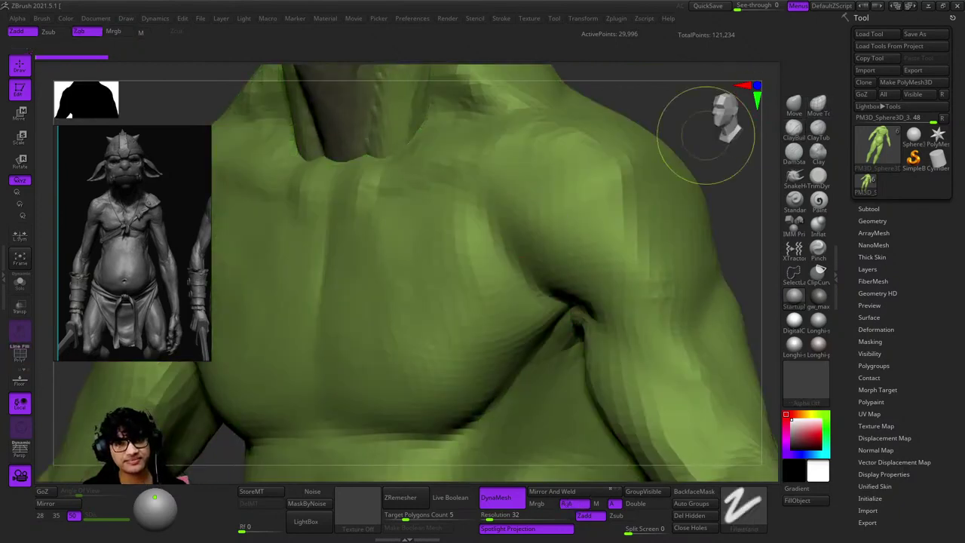
Adjust the goblin's torso profile using the Move Topological brush at a draw size of about 128, and check the full figure.
drag(711, 128, 562, 219)
mouse_move(445, 208)
mouse_down()
mouse_move(467, 173)
mouse_move(641, 204)
mouse_move(624, 143)
mouse_move(622, 219)
mouse_up()
key(space)
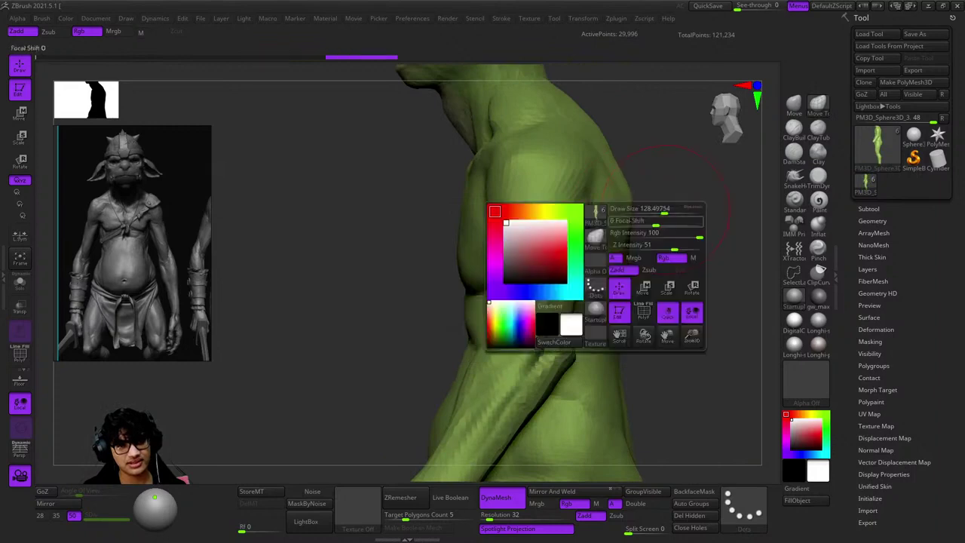
key(f)
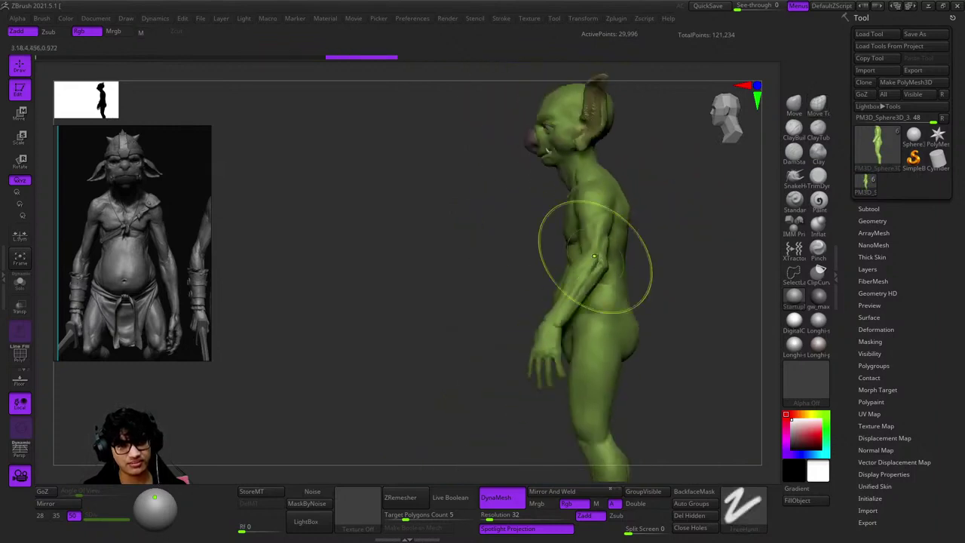
mouse_move(603, 280)
mouse_down()
mouse_move(510, 254)
mouse_move(597, 334)
mouse_move(538, 344)
mouse_move(523, 263)
mouse_move(557, 317)
mouse_move(582, 326)
mouse_move(484, 226)
mouse_move(523, 315)
mouse_move(564, 317)
mouse_move(571, 301)
mouse_up()
key(shift+f)
key(shift+f)
key(space)
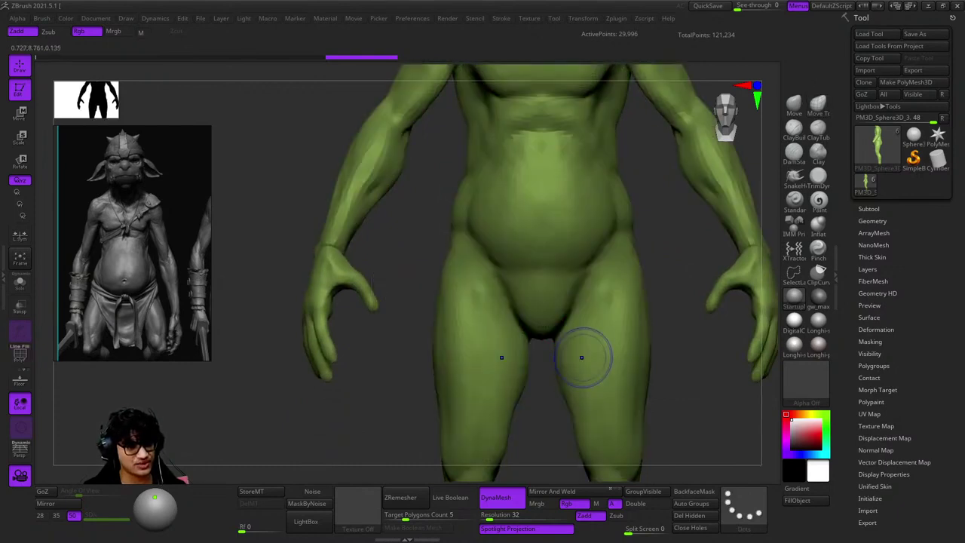
key(f)
key(shift+f)
key(shift+f)
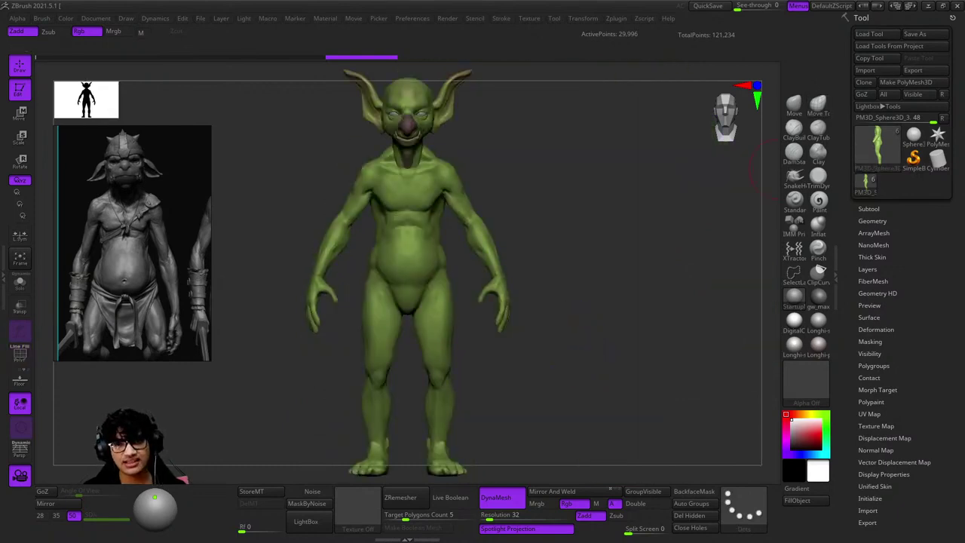
Expand the goblin's subtool list and bring up the command for appending a new subtool.
click(868, 209)
scroll(901, 302, down, 5)
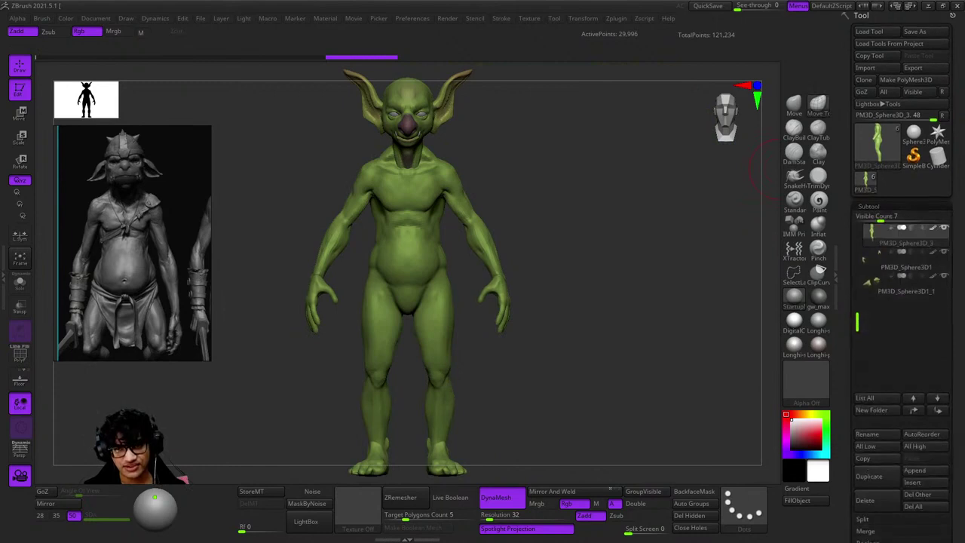
click(926, 299)
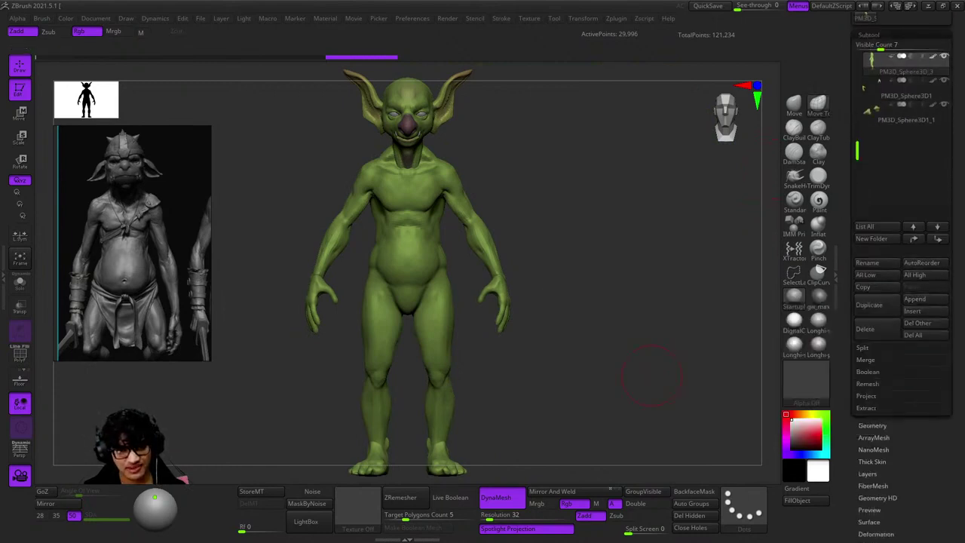
click(919, 300)
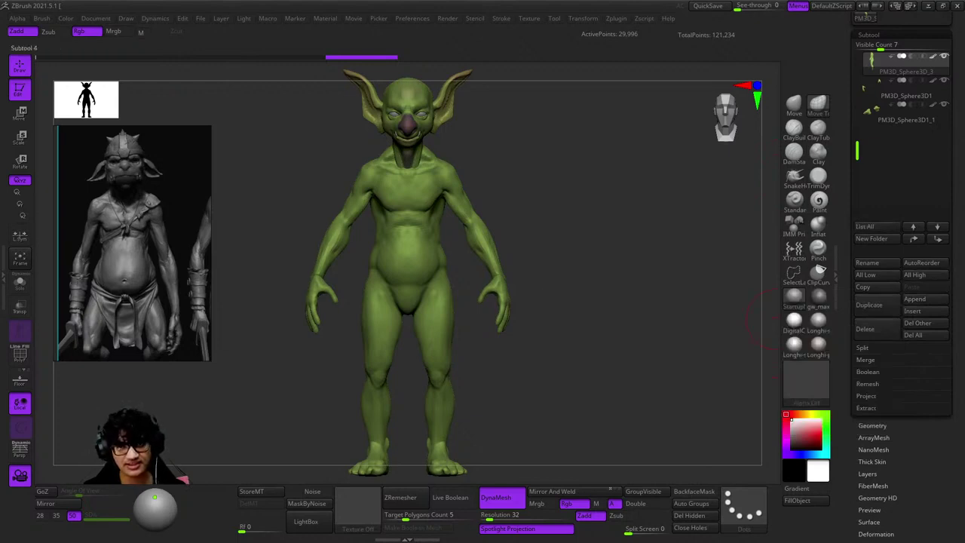
Isolate the body subtool in Solo mode and hide its arm polygroups to expose the waist and hips.
scroll(442, 204, up, 5)
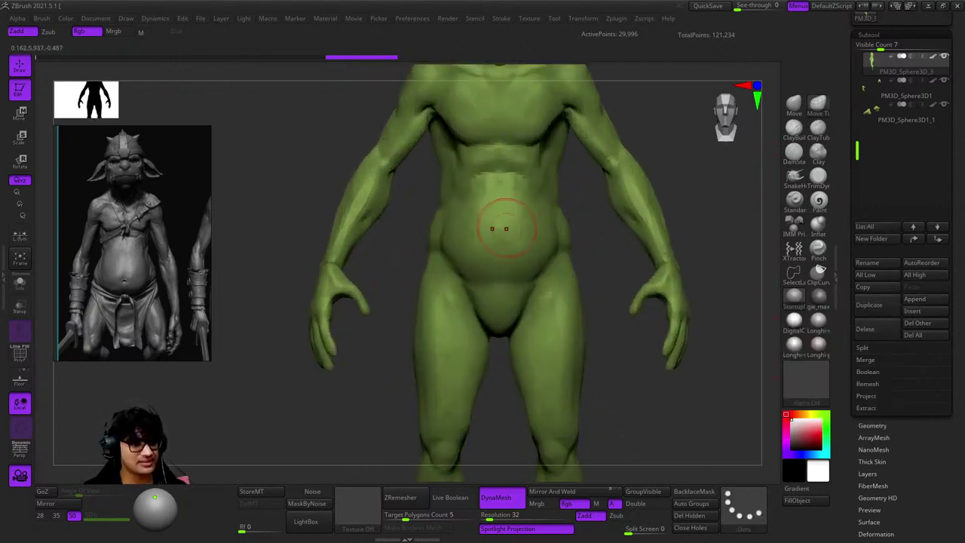
drag(469, 286, 433, 238)
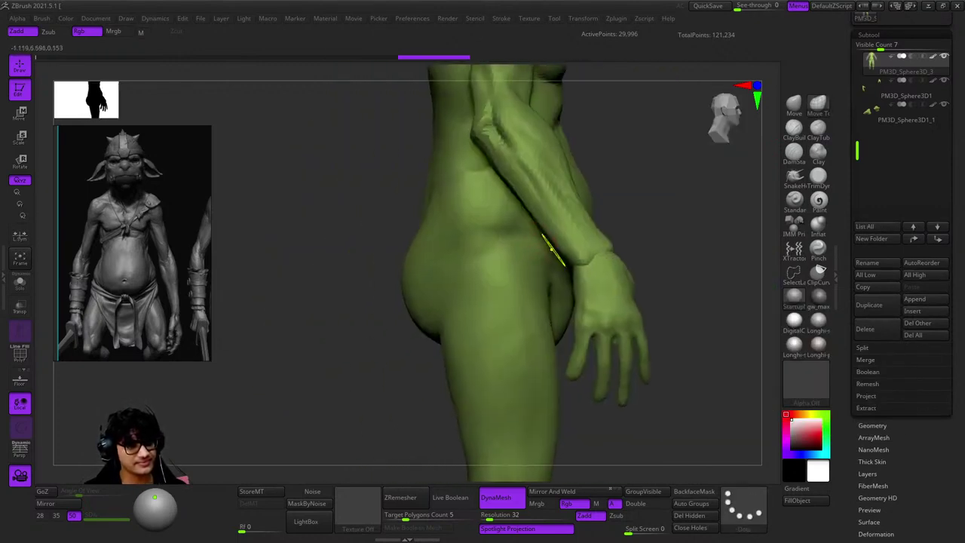
ctrl+shift+click(433, 238)
ctrl+shift+click(434, 239)
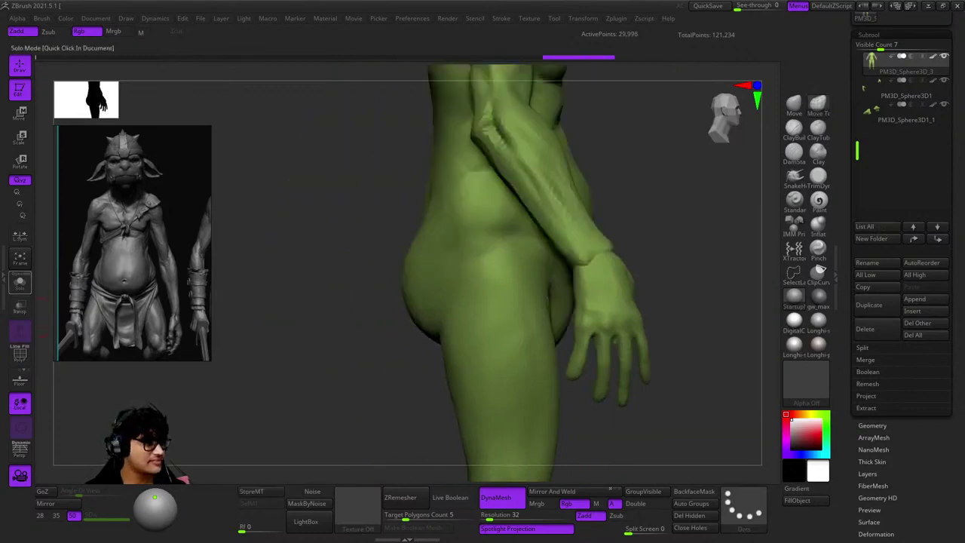
drag(473, 243, 528, 219)
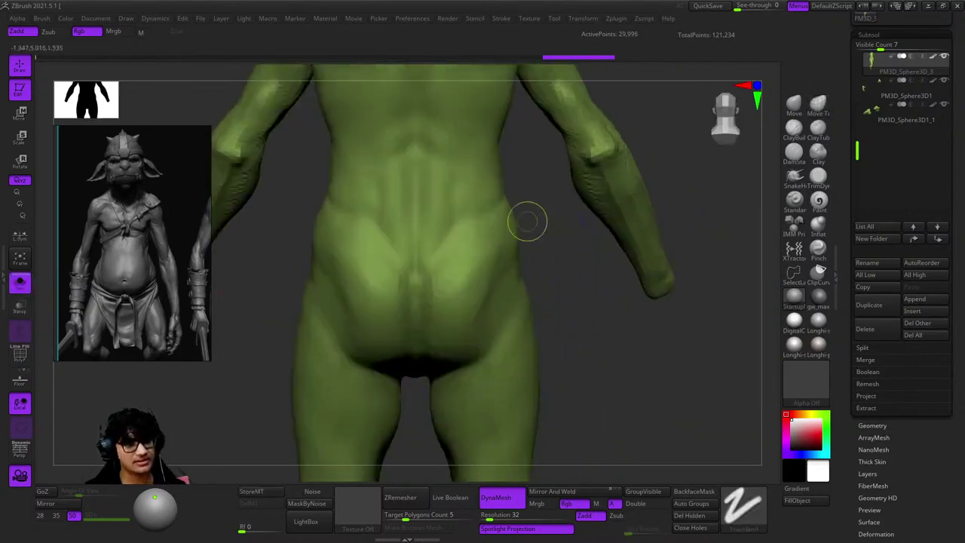
scroll(560, 172, down, 4)
ctrl+shift+click(560, 172)
drag(635, 283, 572, 248)
scroll(458, 226, up, 4)
key(space)
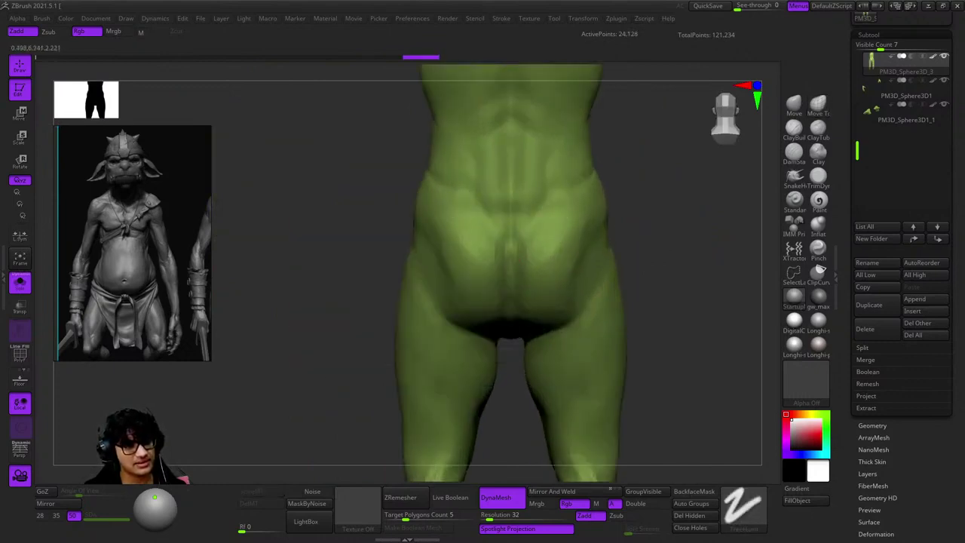
Paint a continuous mask band around the goblin's waist, across the lower belly, hips and lower back.
drag(354, 227, 512, 232)
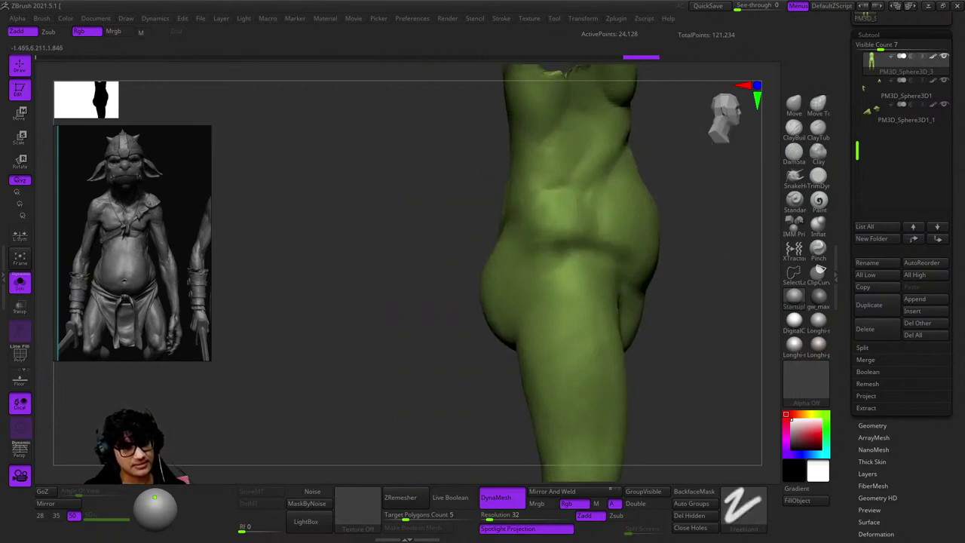
mouse_move(629, 257)
right_down()
mouse_move(574, 264)
mouse_move(543, 232)
mouse_move(467, 222)
mouse_move(441, 248)
right_up()
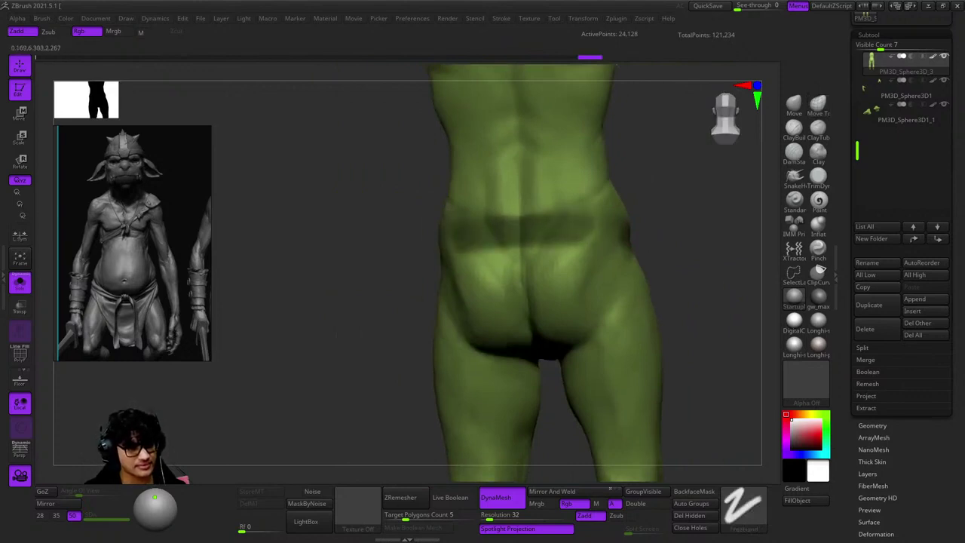
right_drag(601, 228, 546, 229)
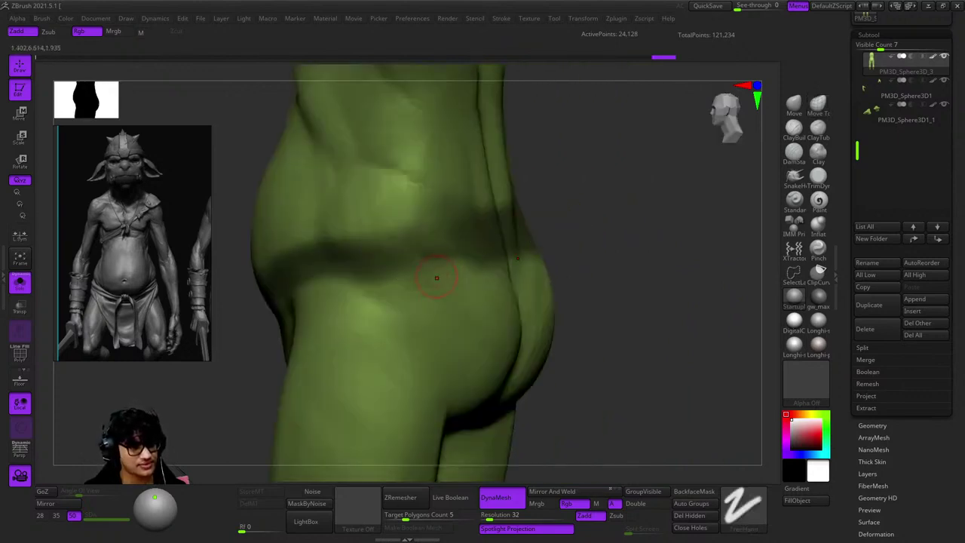
right_drag(436, 278, 502, 237)
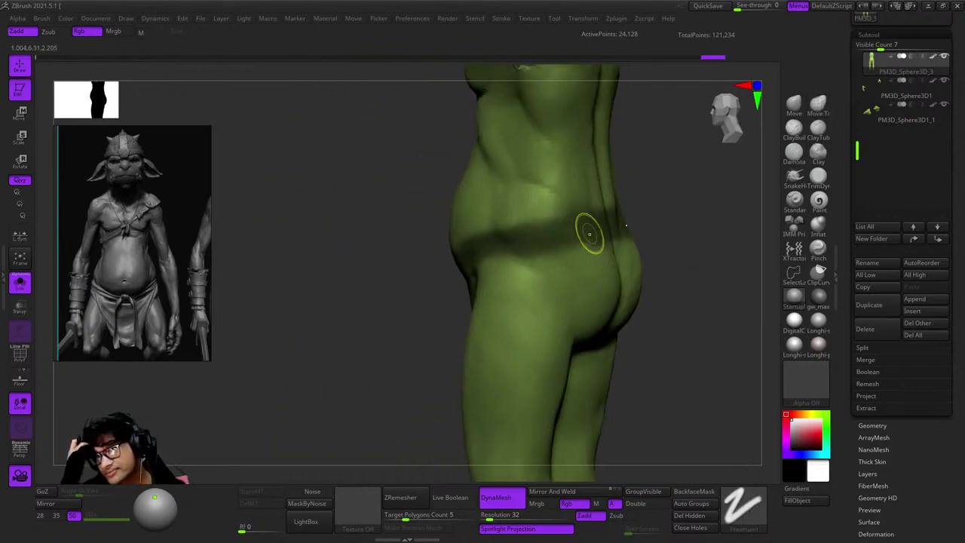
alt+right_drag(564, 241, 599, 217)
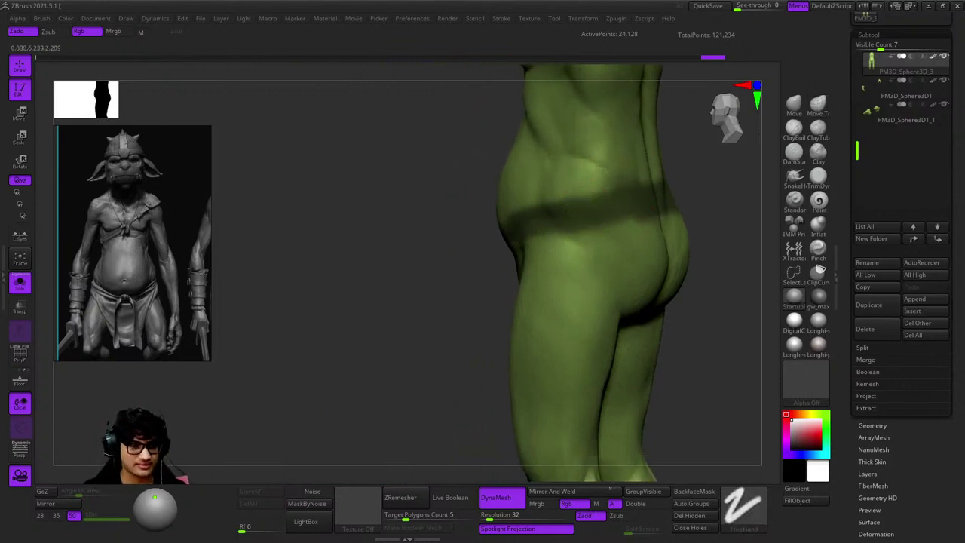
Extend the waistband mask downward over the hips and buttocks to form a brief-shaped area ending at the upper thighs.
mouse_move(467, 260)
right_down()
mouse_move(557, 256)
mouse_move(520, 226)
mouse_move(555, 263)
mouse_move(629, 257)
mouse_move(564, 216)
right_up()
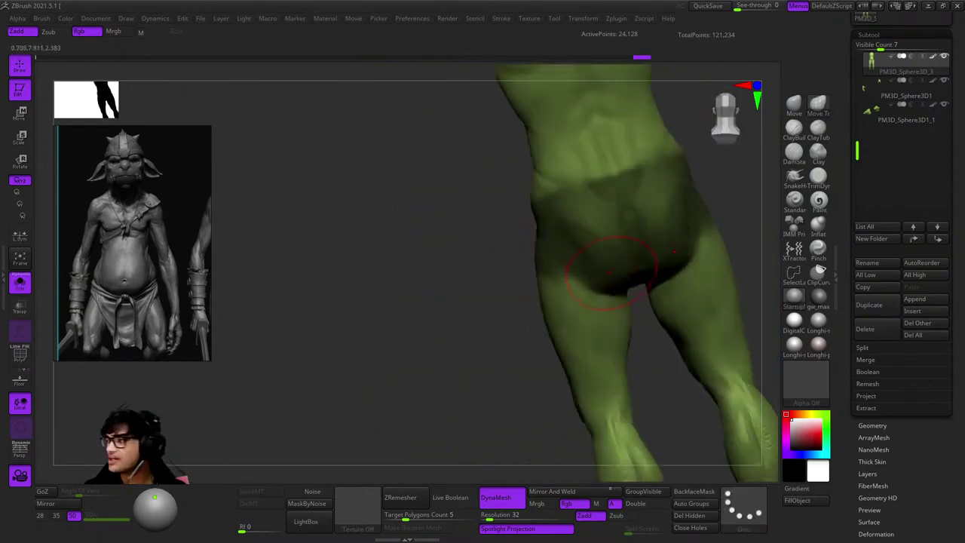
mouse_move(580, 271)
right_down()
mouse_move(543, 249)
mouse_move(556, 211)
right_up()
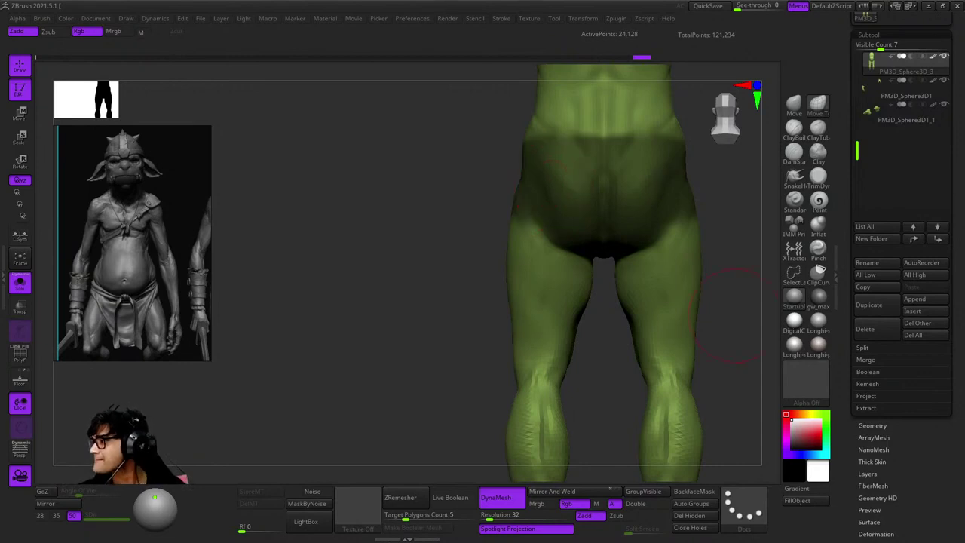
Mask both upper thighs to partway above the knees, extending the brief-shaped mask into a shorts shape.
mouse_move(590, 253)
right_down()
mouse_move(558, 248)
mouse_move(601, 247)
right_up()
mouse_move(601, 247)
mouse_down()
mouse_move(603, 266)
mouse_move(562, 284)
mouse_up()
mouse_move(562, 284)
alt+right_down()
mouse_move(606, 292)
mouse_move(543, 282)
mouse_move(515, 241)
alt+right_up()
mouse_move(527, 264)
ctrl+mouse_down()
mouse_move(482, 233)
mouse_move(471, 260)
ctrl+mouse_up()
mouse_move(484, 241)
right_down()
mouse_move(603, 205)
mouse_move(598, 237)
right_up()
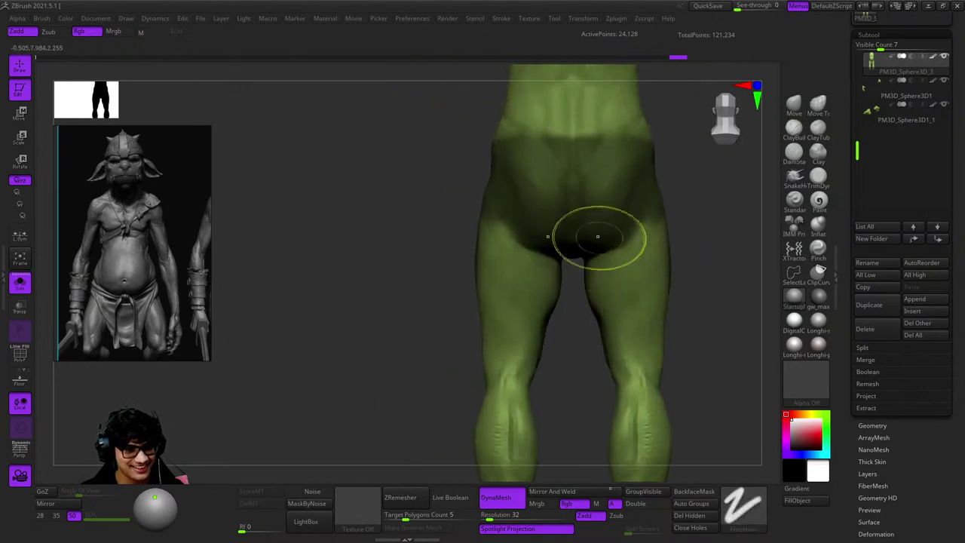
ctrl+shift+drag(419, 233, 730, 354)
right_drag(729, 354, 545, 308)
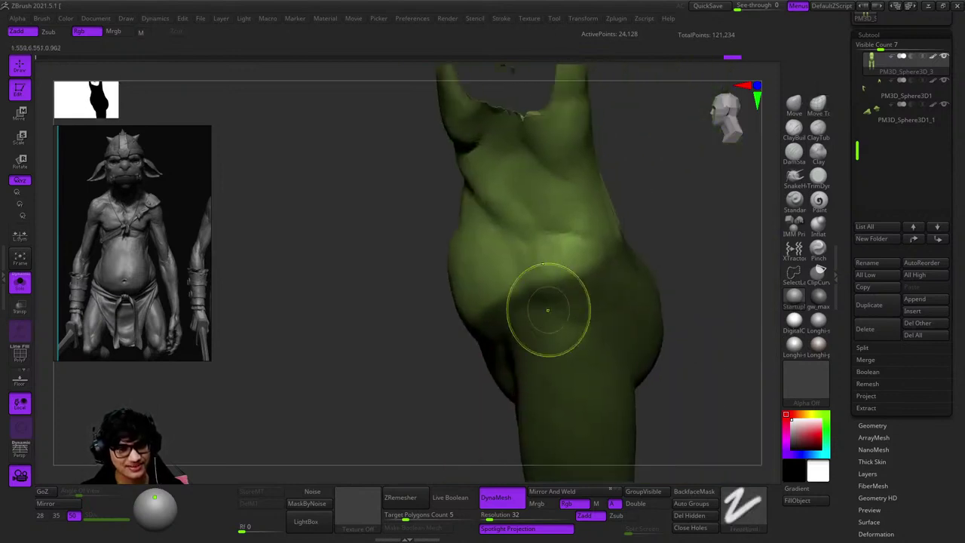
Refine the upper edge of the shorts mask over the hips and below the goblin's belly.
right_drag(681, 280, 643, 251)
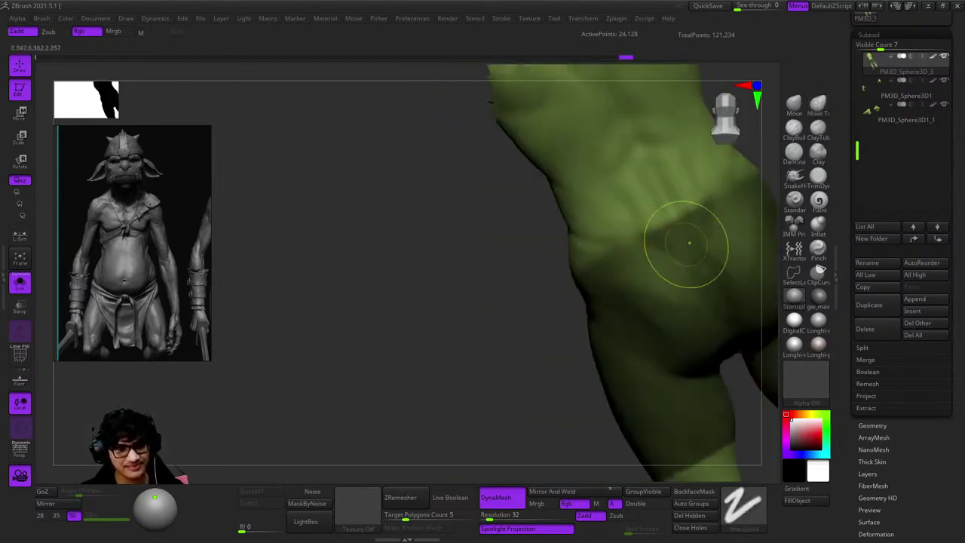
shift+drag(673, 241, 682, 188)
right_drag(581, 240, 592, 250)
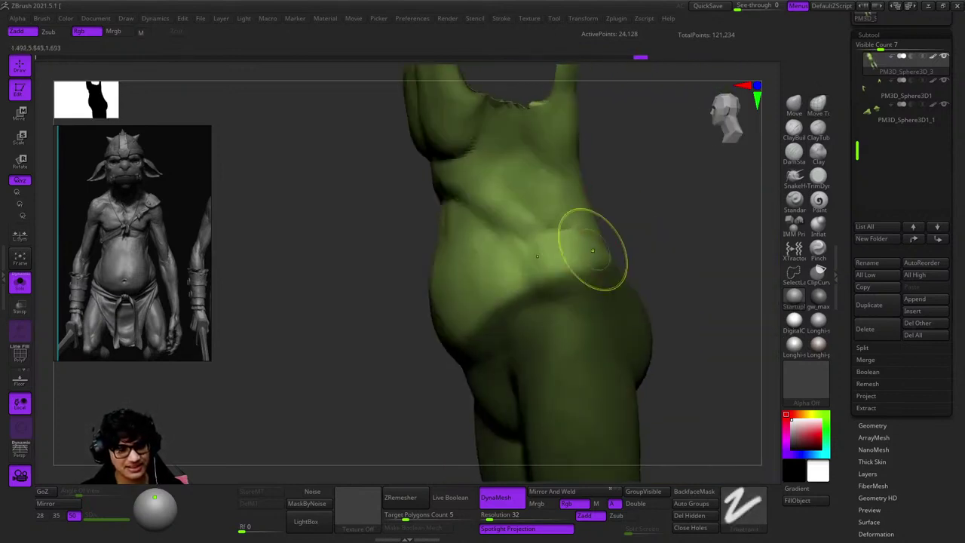
shift+right_drag(474, 297, 527, 248)
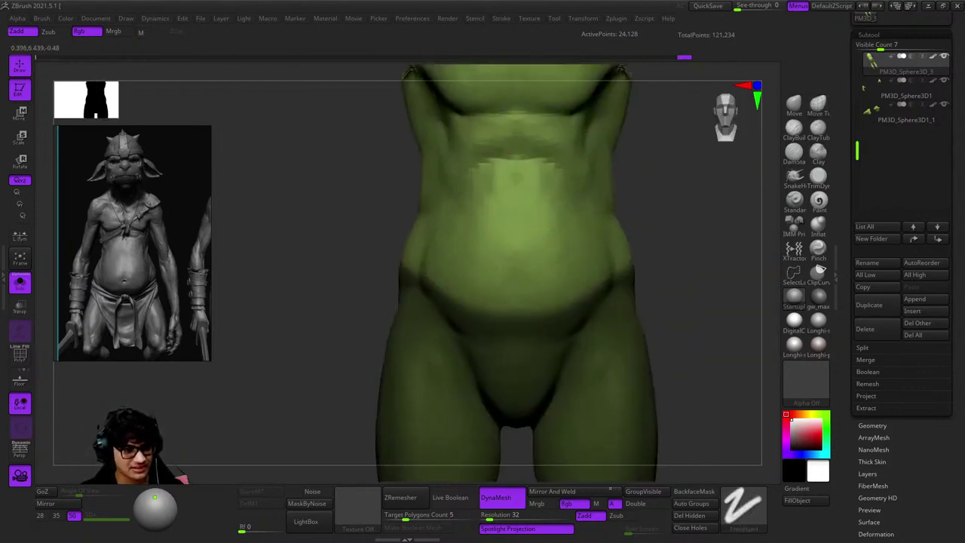
key(space)
right_drag(577, 236, 545, 241)
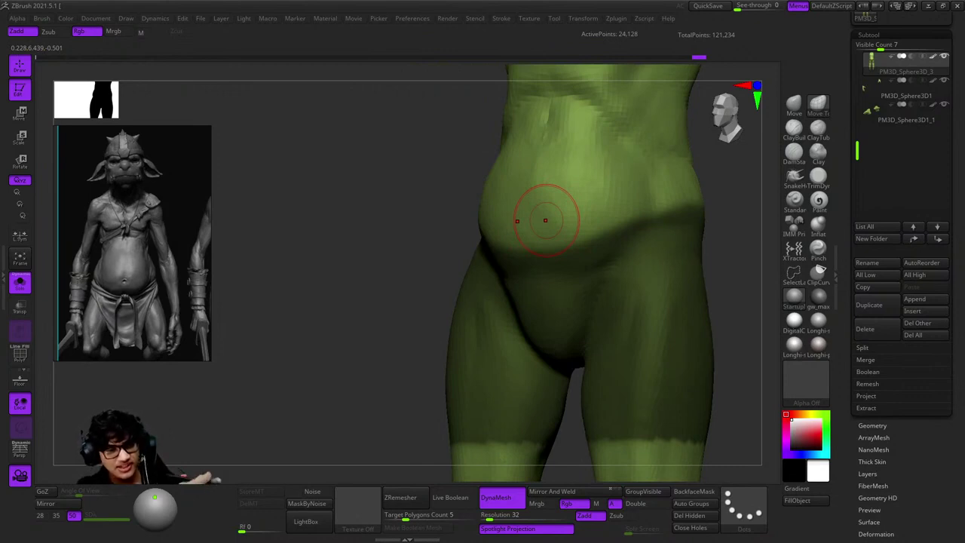
Even out the shorts mask's upper edge across the lower back and around the side of the hip.
right_drag(635, 167, 547, 257)
drag(562, 255, 524, 244)
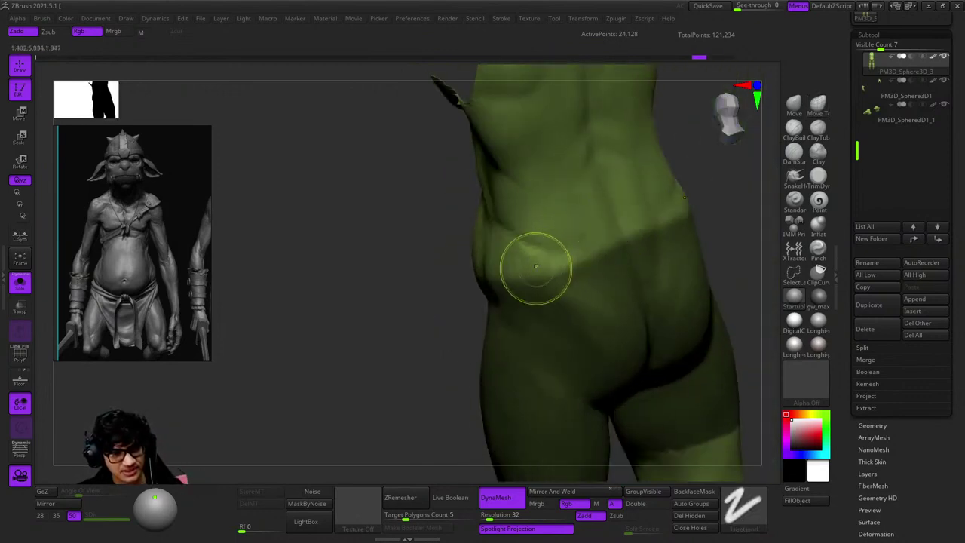
drag(577, 260, 614, 265)
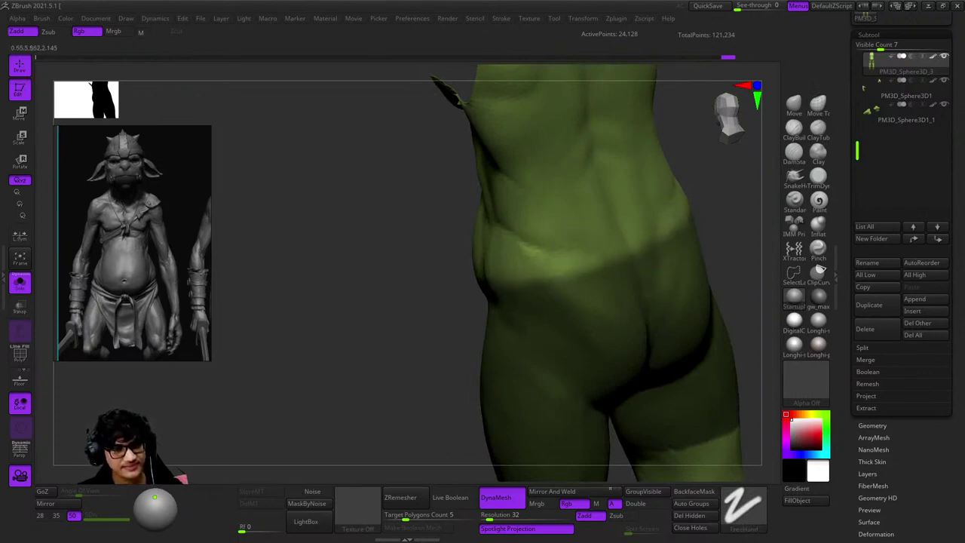
right_drag(568, 310, 586, 244)
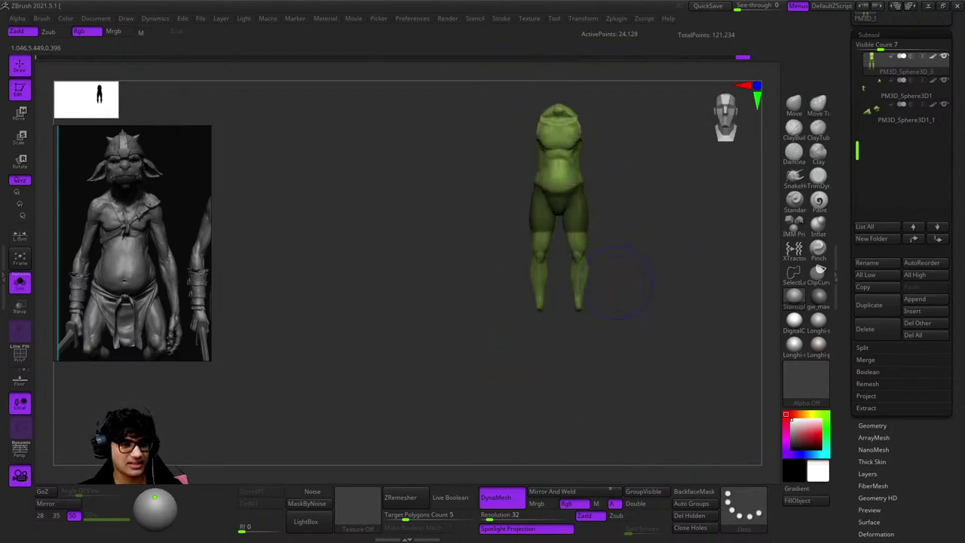
key(f)
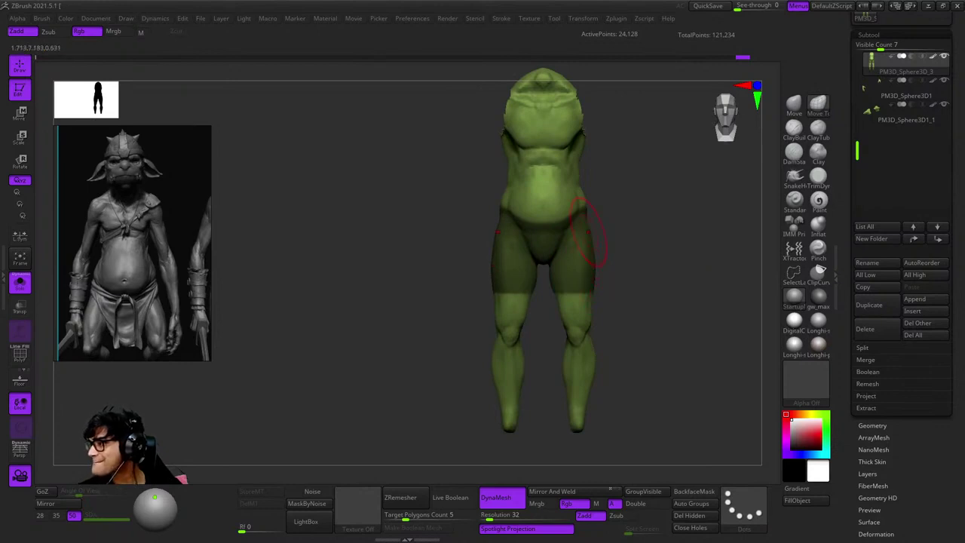
mouse_move(590, 234)
ctrl+right_down()
mouse_move(610, 297)
mouse_move(625, 268)
mouse_move(660, 260)
ctrl+right_up()
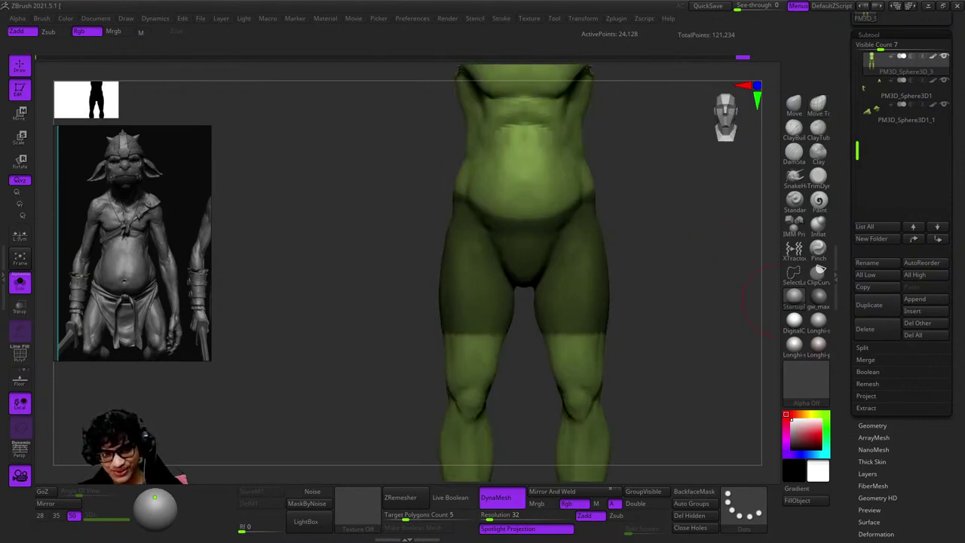
Extract the masked area as a shorts mesh with a thickness of 0.005 and accept it as a new subtool.
click(866, 407)
click(865, 425)
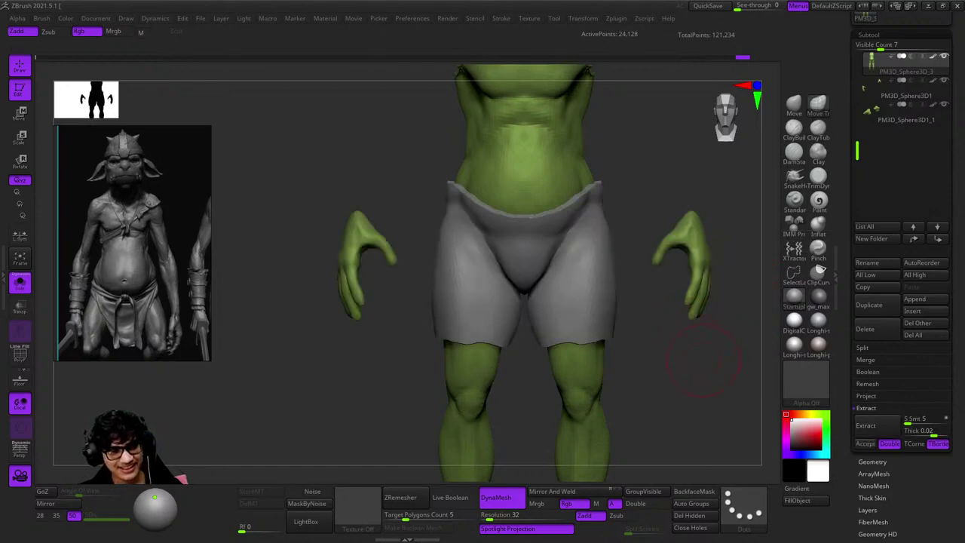
click(926, 430)
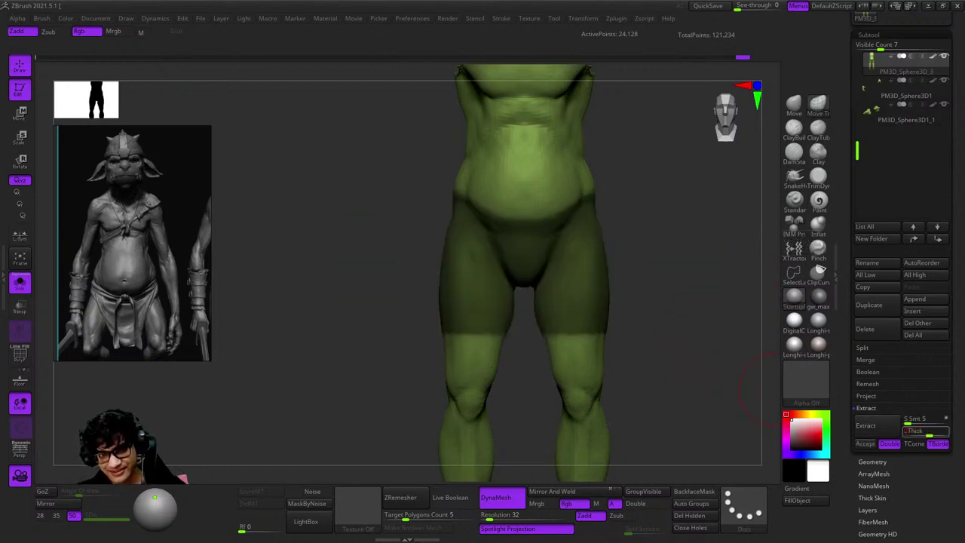
text(0.005)
key(Return)
click(865, 425)
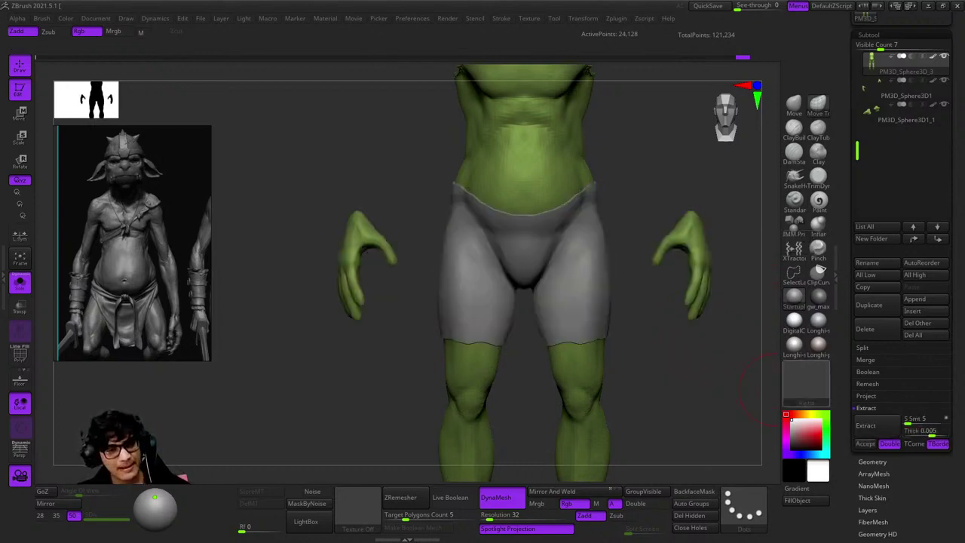
drag(694, 350, 772, 418)
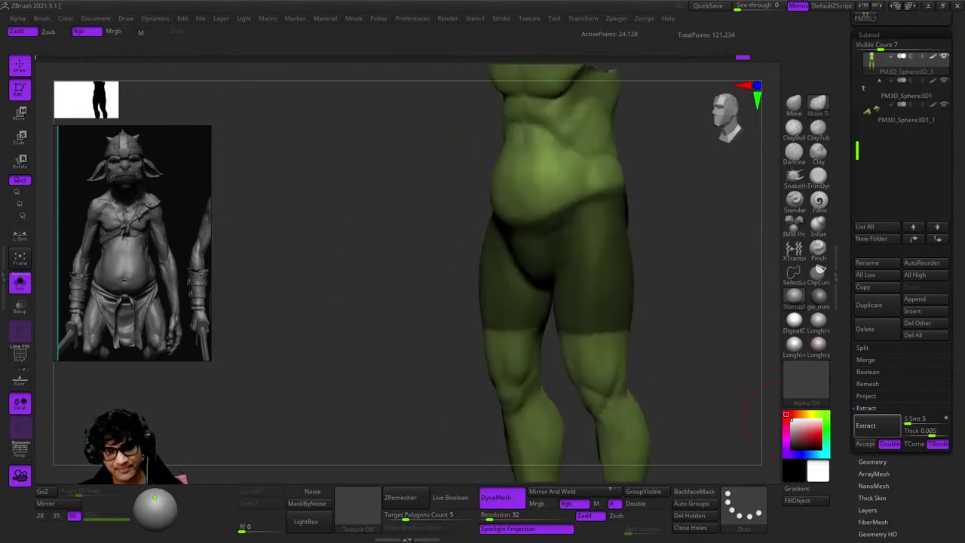
click(865, 443)
Turn off Solo mode to show the whole goblin and make the extracted shorts the active subtool.
drag(721, 388, 756, 243)
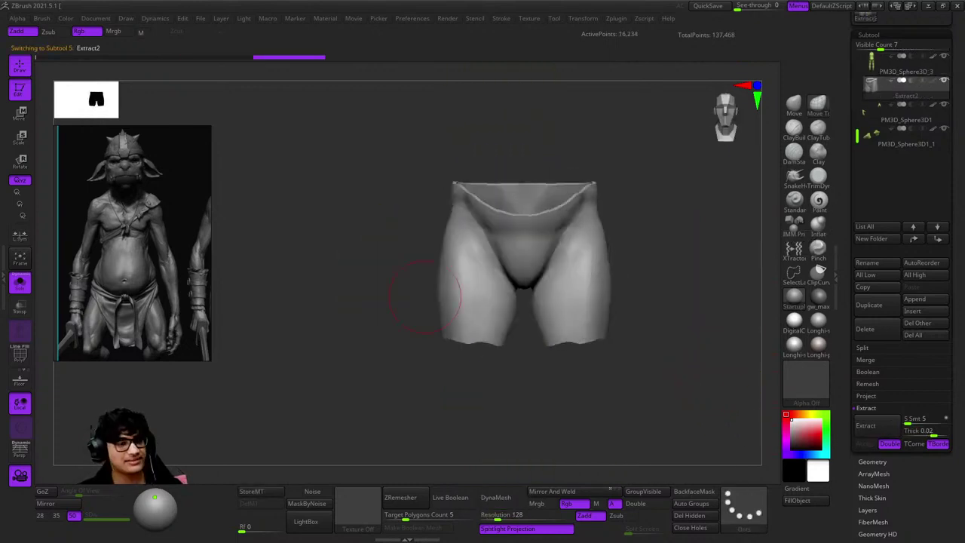
key(Up)
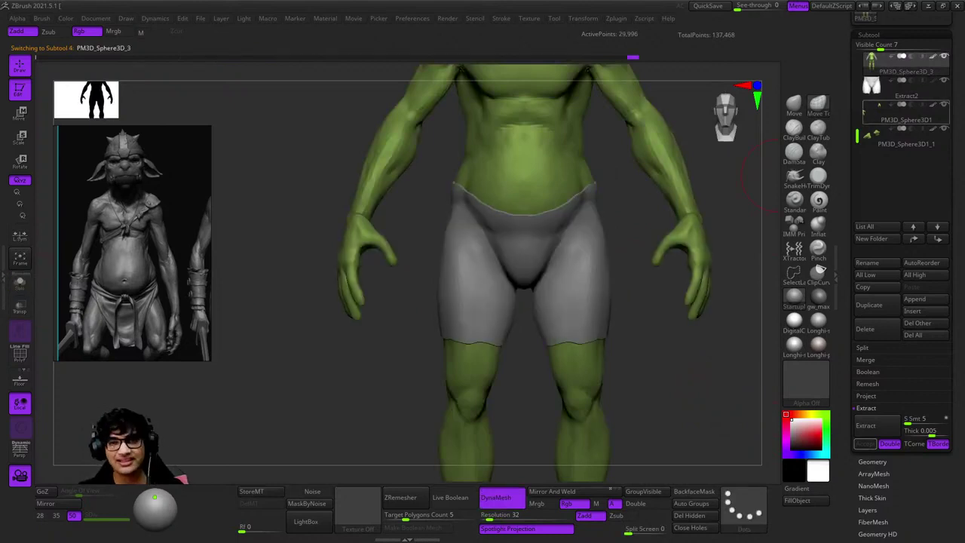
key(Down)
drag(754, 174, 592, 223)
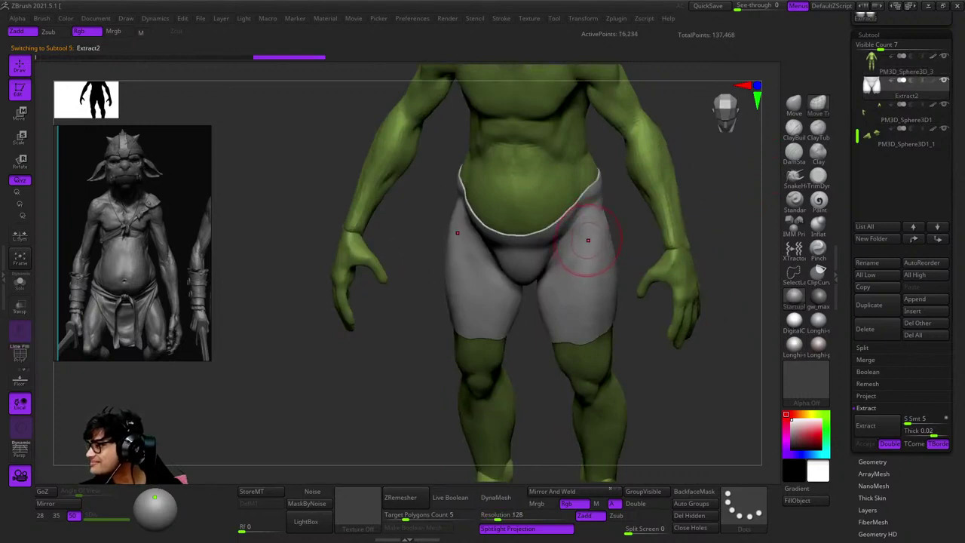
Sculpt cloth folds with ClayBuildup on the front of the shorts, from the hips toward the crotch and inner thighs.
mouse_move(547, 263)
ctrl+right_down()
mouse_move(575, 271)
mouse_move(628, 155)
ctrl+right_up()
key(space)
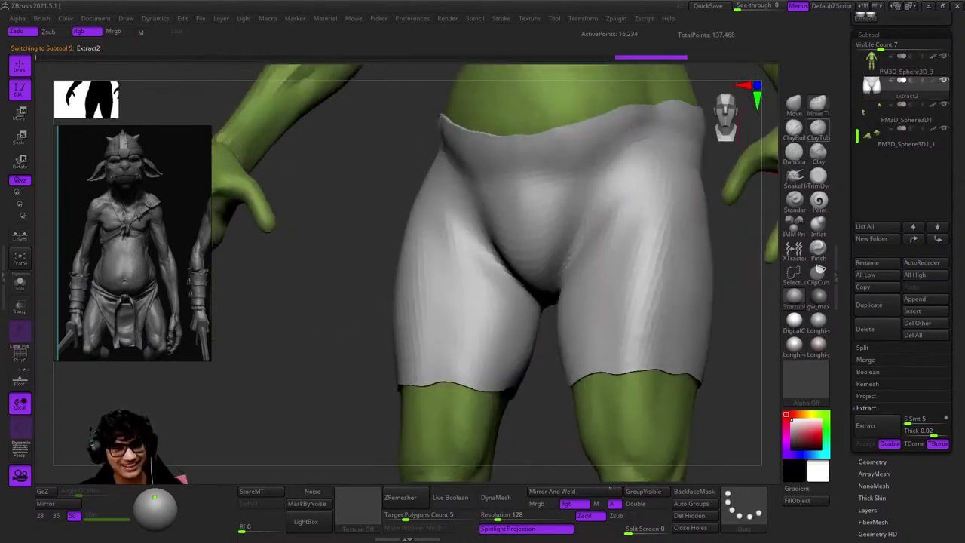
key(b)
right_drag(584, 210, 610, 248)
drag(599, 279, 596, 309)
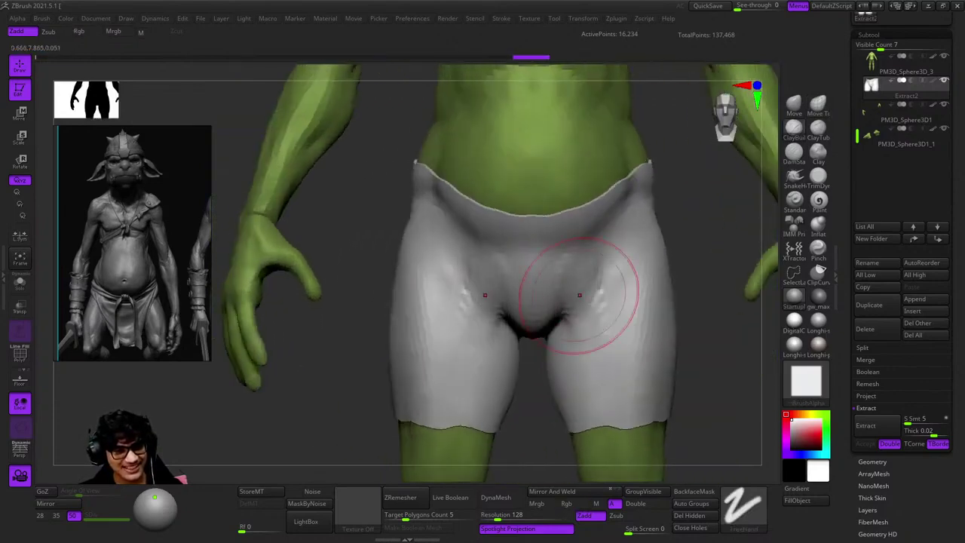
right_drag(595, 302, 638, 207)
key(space)
mouse_move(588, 286)
right_down()
mouse_move(595, 297)
mouse_move(629, 244)
mouse_move(664, 266)
right_up()
key(ctrl)
right_drag(649, 301, 634, 241)
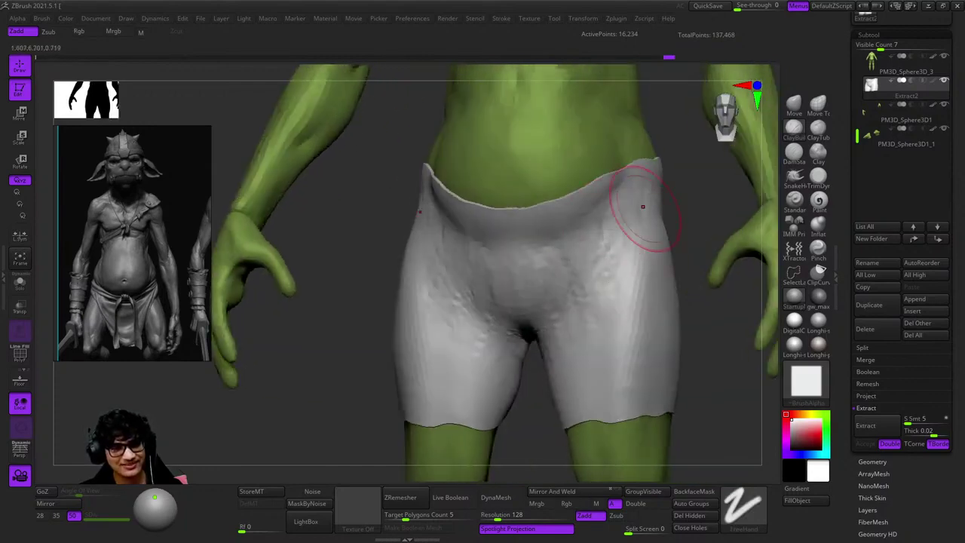
Smooth the seat of the shorts and build up folds with ClayBuildup over the buttocks and back of the hips.
mouse_move(622, 232)
right_down()
mouse_move(609, 279)
mouse_move(648, 249)
mouse_move(528, 224)
right_up()
key(shift+f)
key(shift+f)
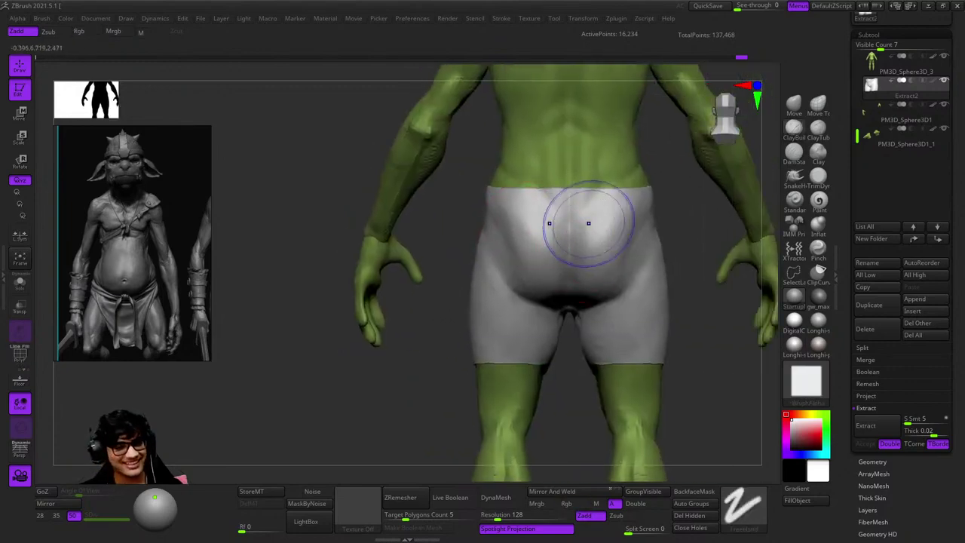
mouse_move(580, 269)
right_down()
mouse_move(581, 291)
mouse_move(588, 218)
mouse_move(612, 180)
right_up()
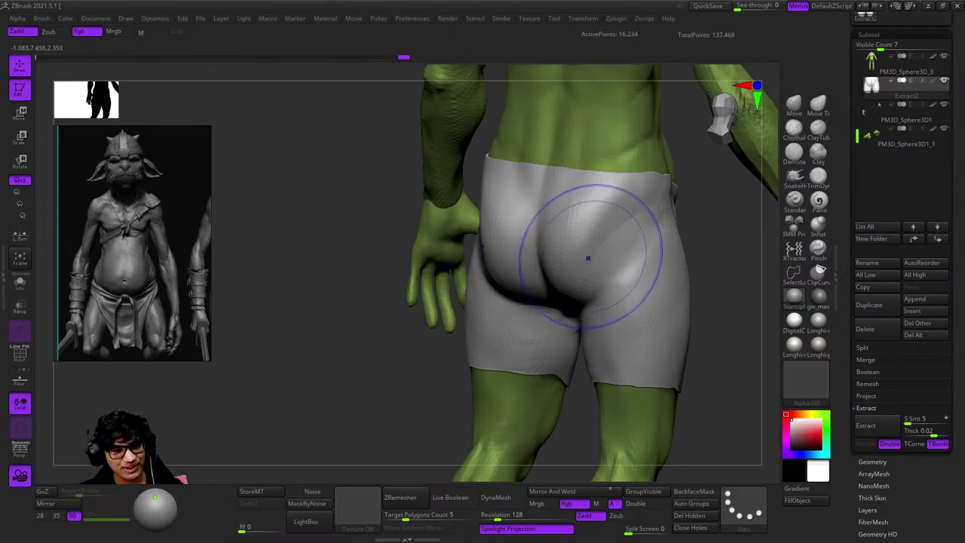
key(b)
mouse_move(590, 259)
ctrl+right_down()
mouse_move(618, 264)
mouse_move(646, 204)
ctrl+right_up()
right_drag(634, 287, 620, 215)
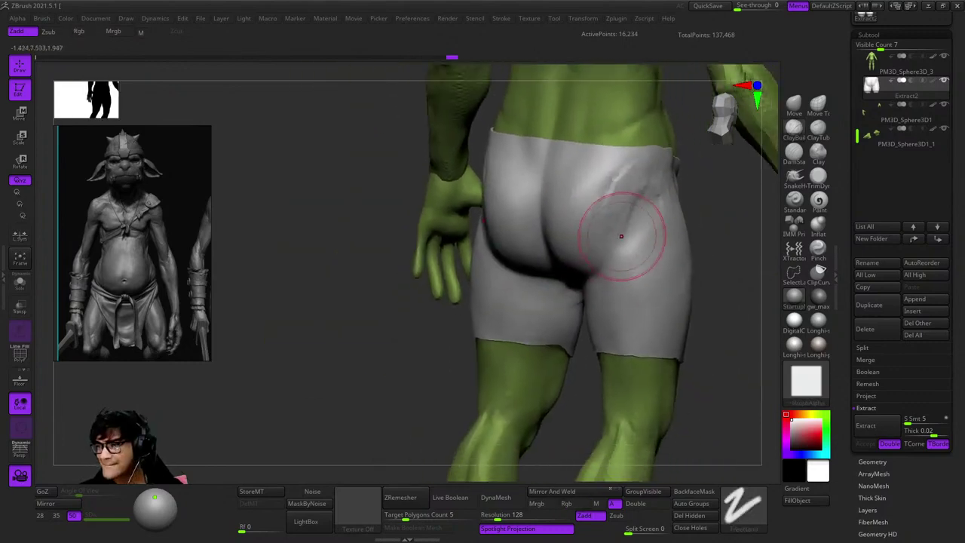
drag(640, 194, 647, 249)
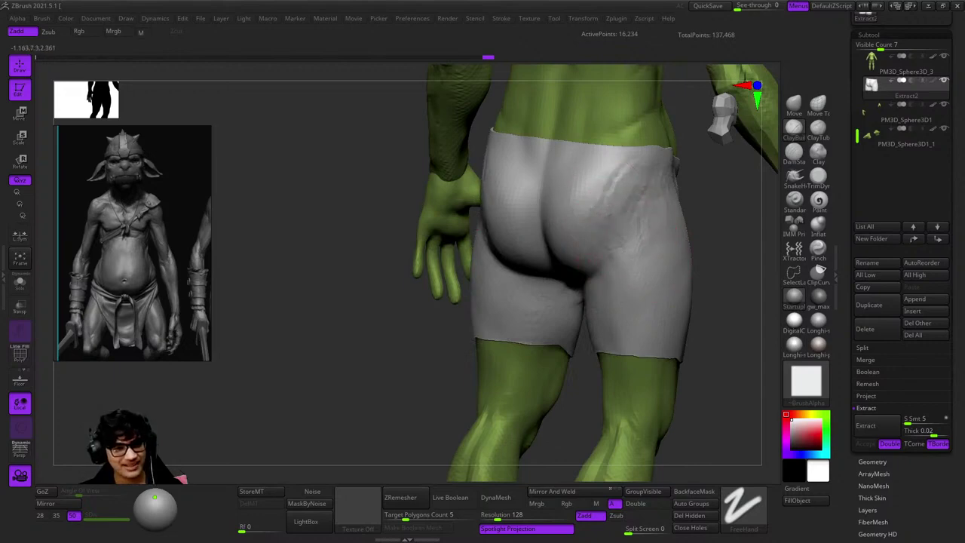
mouse_move(601, 279)
shift+right_down()
mouse_move(557, 280)
mouse_move(607, 257)
shift+right_up()
mouse_move(610, 314)
right_down()
mouse_move(571, 229)
mouse_move(587, 304)
right_up()
mouse_move(620, 352)
right_down()
mouse_move(566, 256)
mouse_move(595, 286)
right_up()
alt+right_drag(602, 324, 605, 291)
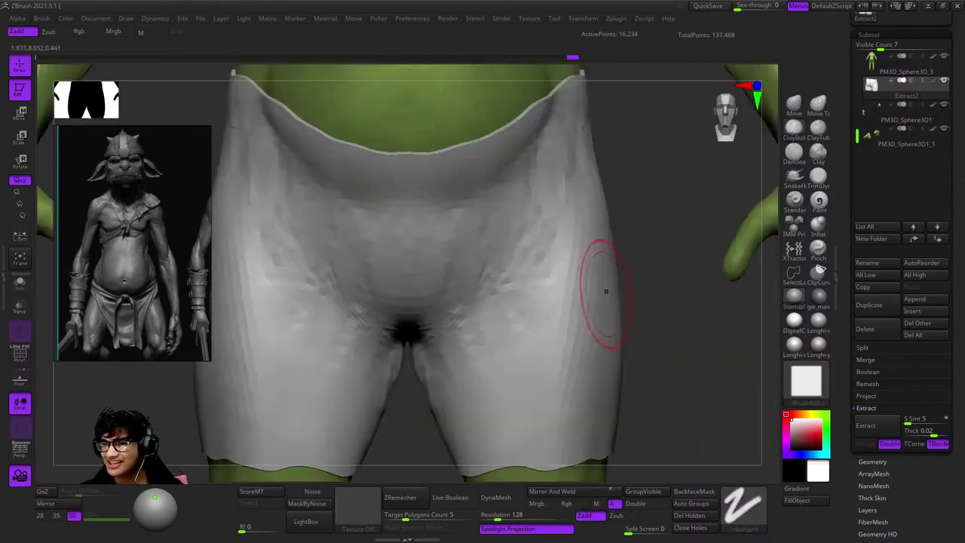
Tidy the waistband edge under the belly and build up more folds across the front of the shorts.
key(shift+f)
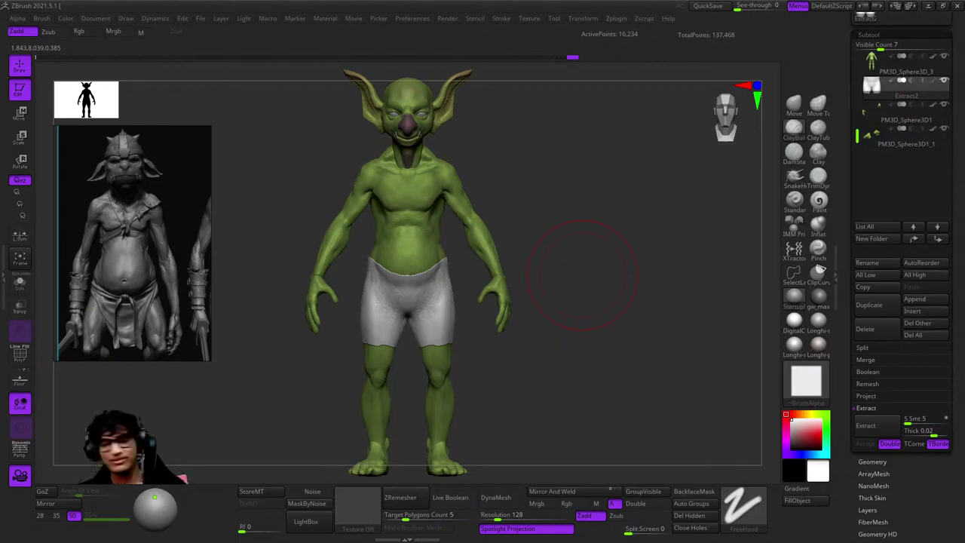
mouse_move(450, 298)
alt+right_down()
mouse_move(544, 226)
mouse_move(603, 200)
alt+right_up()
key(shift+f)
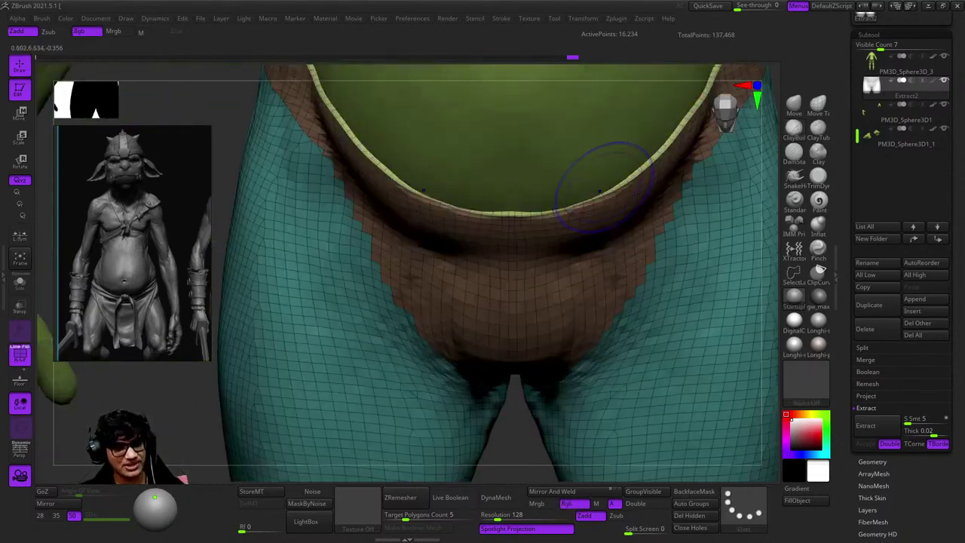
key(shift+f)
drag(609, 183, 659, 152)
ctrl+right_drag(610, 211, 580, 309)
right_drag(625, 202, 571, 331)
right_drag(595, 275, 633, 324)
ctrl+right_drag(624, 218, 576, 255)
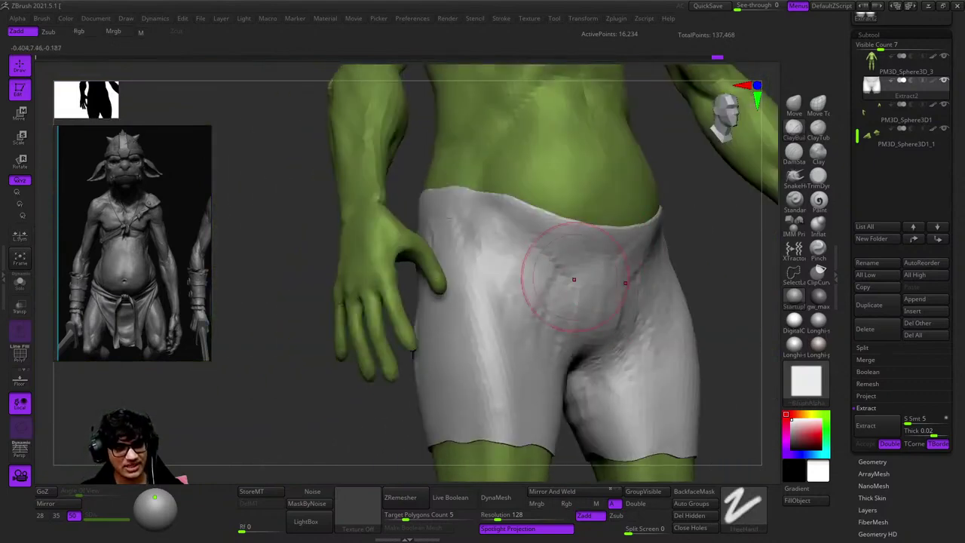
mouse_move(593, 339)
right_down()
mouse_move(603, 317)
mouse_move(592, 301)
mouse_move(646, 344)
mouse_move(607, 256)
mouse_move(591, 256)
mouse_move(594, 233)
right_up()
key(f)
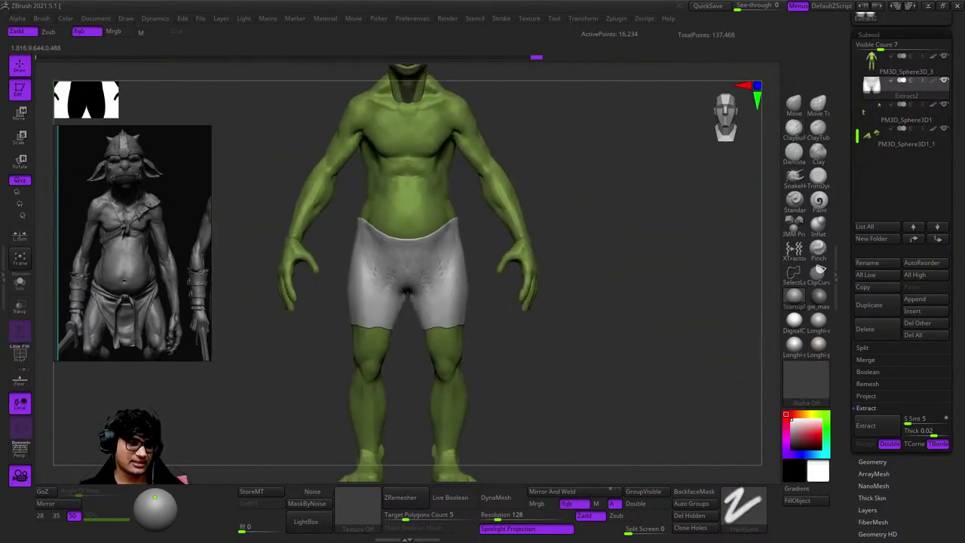
Carve creases with the DamStandard brush under the buttocks and across the back of the shorts.
ctrl+right_drag(498, 286, 467, 287)
mouse_move(543, 226)
right_down()
mouse_move(579, 226)
mouse_move(542, 230)
mouse_move(564, 216)
mouse_move(542, 222)
mouse_move(566, 254)
mouse_move(588, 249)
mouse_move(685, 197)
right_up()
key(b)
key(d)
key(s)
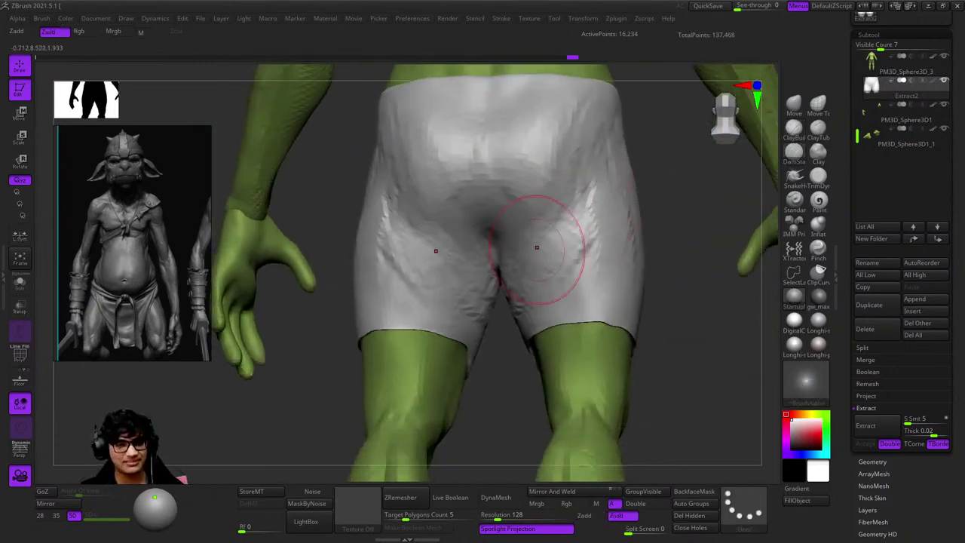
right_drag(536, 247, 539, 310)
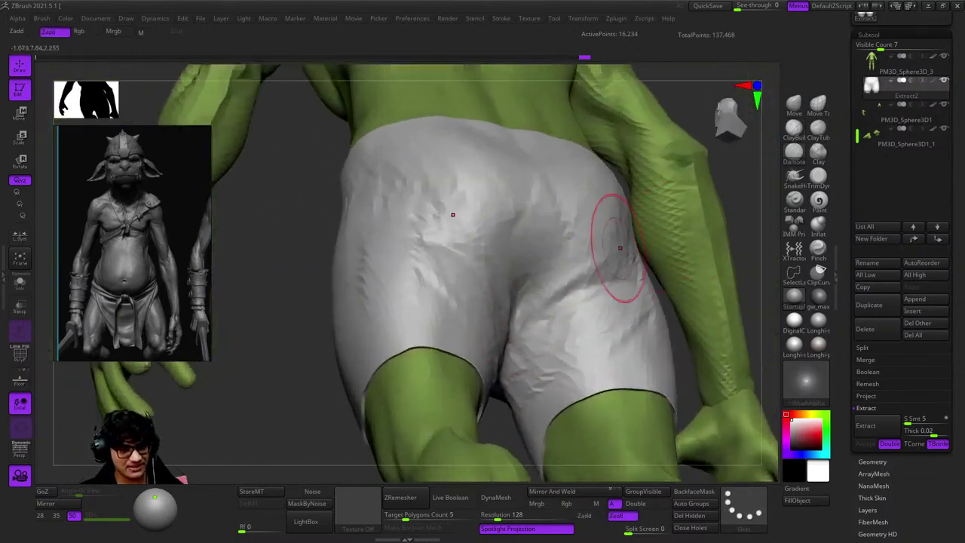
right_drag(620, 248, 596, 248)
Carve more creases across the back of the thighs and smooth the shorts around the crotch and inner thighs.
right_drag(568, 299, 567, 254)
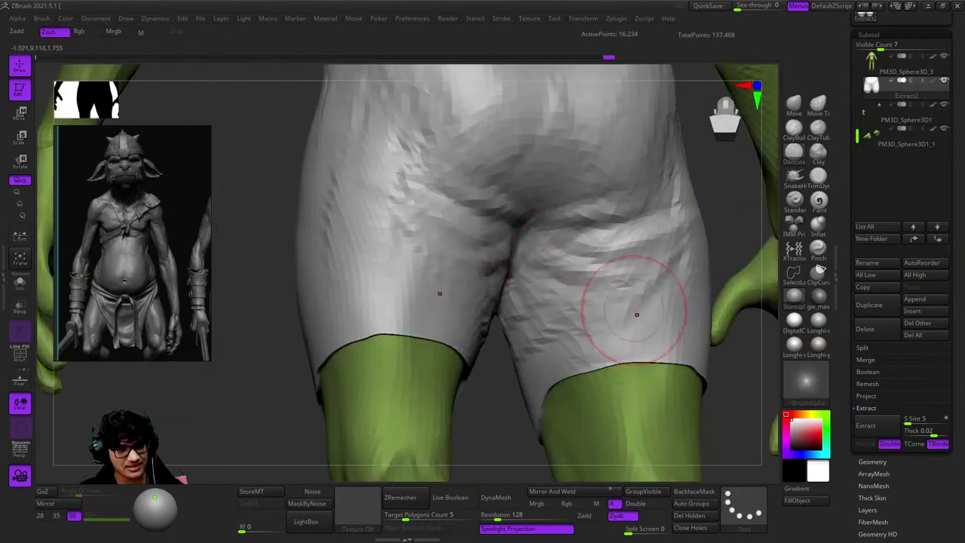
ctrl+right_drag(636, 314, 615, 256)
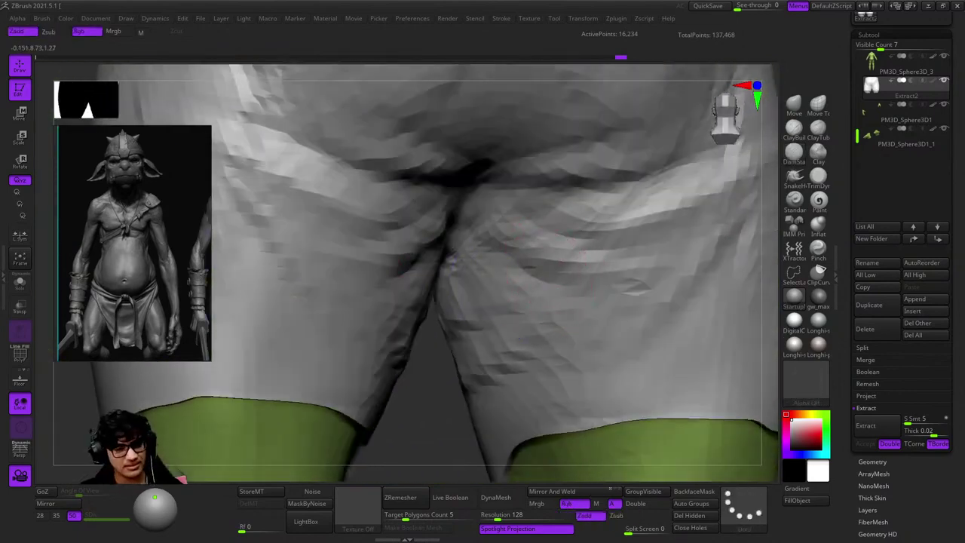
right_drag(506, 394, 576, 285)
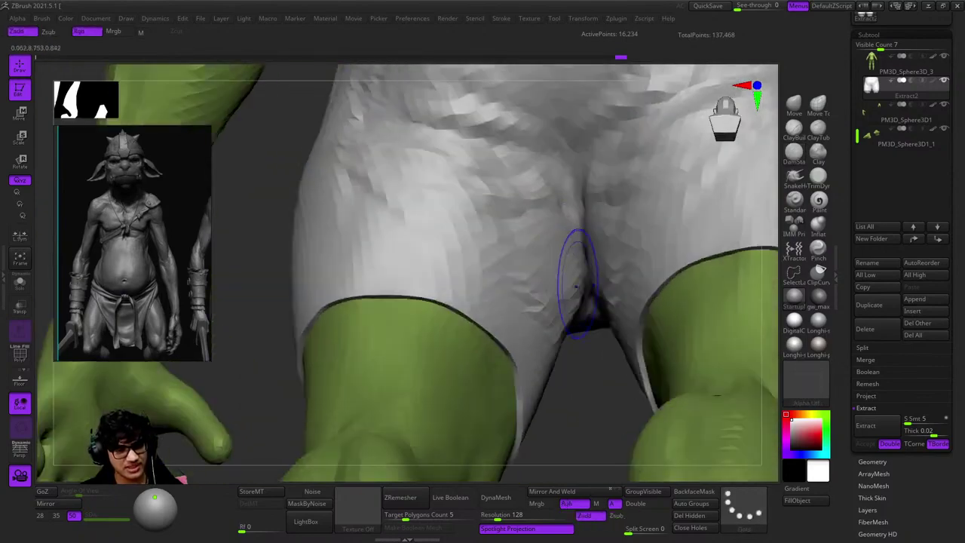
ctrl+right_drag(569, 335, 624, 157)
Carve a long vertical seam down the outer side of the shorts, from the waistband toward the hem.
key(space)
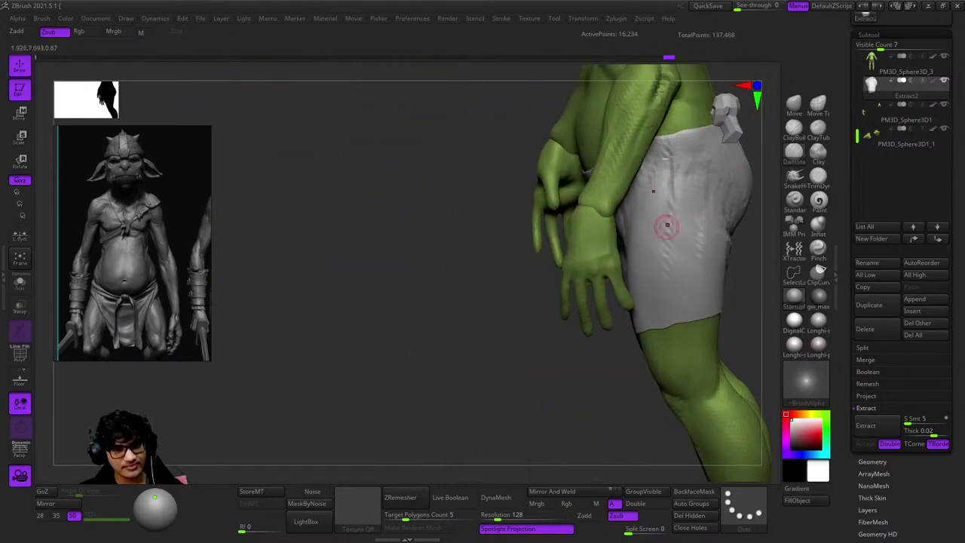
click(725, 113)
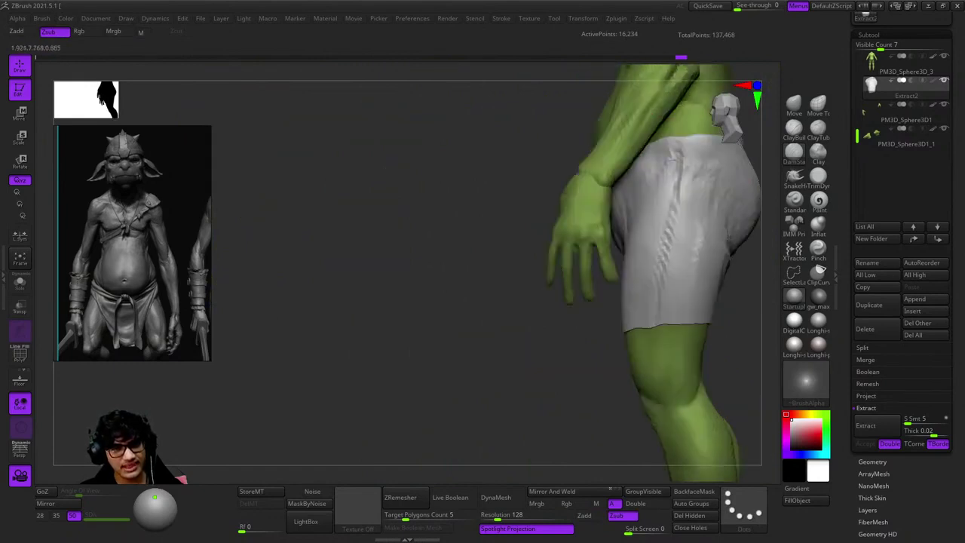
ctrl+right_drag(666, 282, 586, 243)
Move the whole shorts slightly down on the hips and return to sculpting.
key(w)
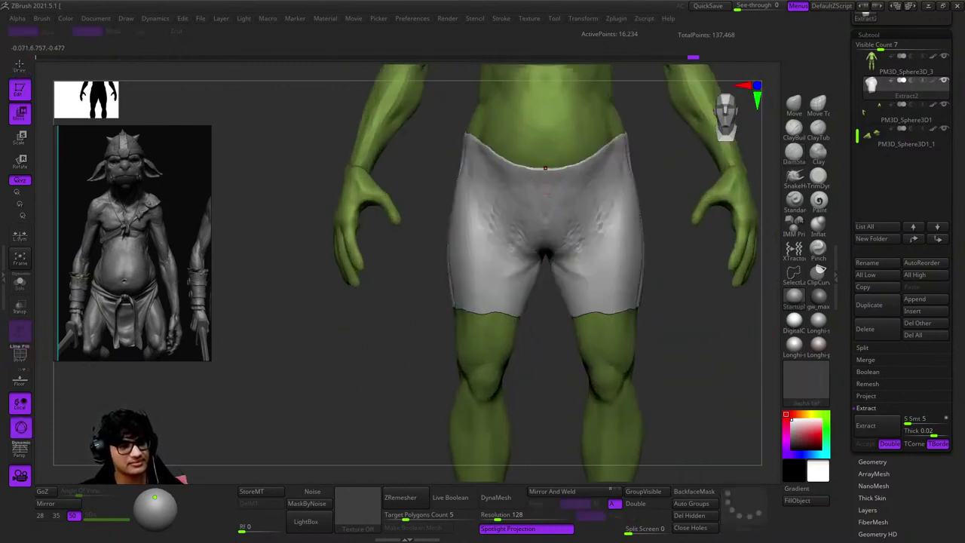
click(525, 125)
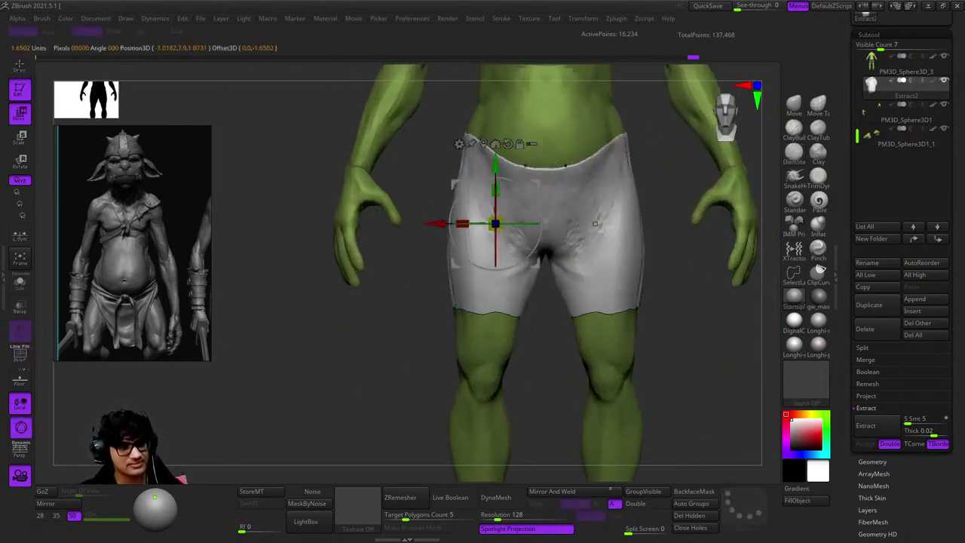
drag(494, 158, 496, 175)
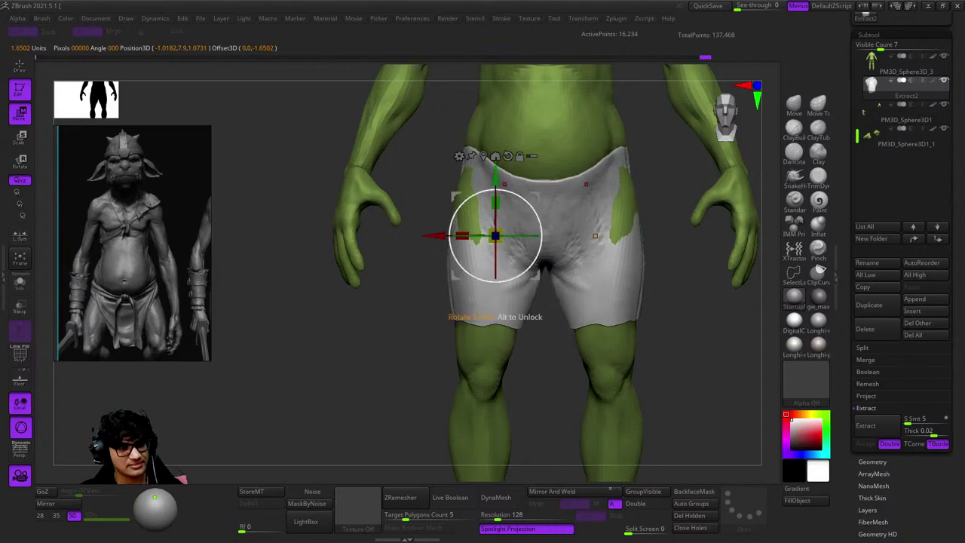
key(q)
Pull the back of the shorts over the exposed lower back and buttocks with the Move Topological brush.
right_drag(493, 222, 635, 175)
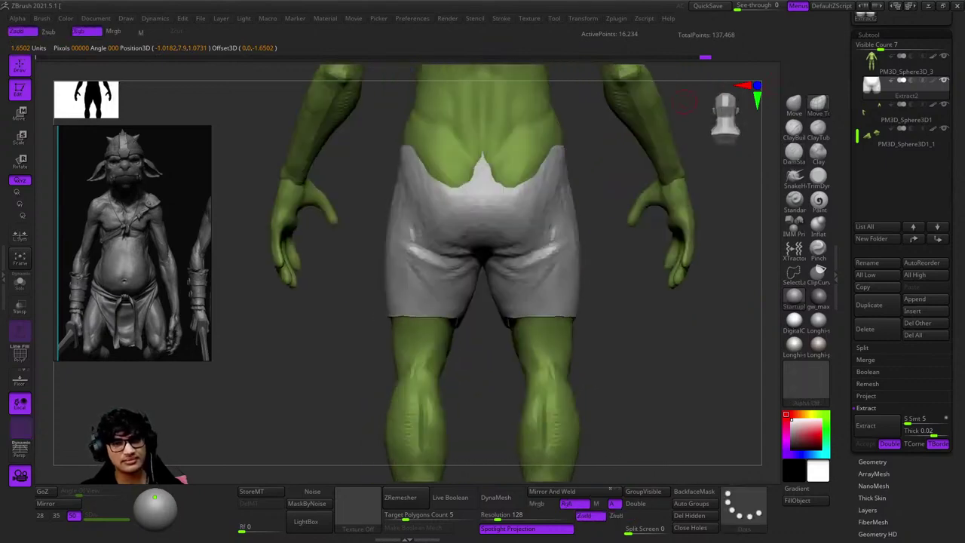
key(space)
right_drag(481, 256, 614, 162)
key(space)
mouse_move(597, 205)
right_down()
mouse_move(556, 254)
mouse_move(549, 193)
right_up()
mouse_move(550, 194)
mouse_down()
mouse_move(500, 237)
mouse_move(490, 325)
mouse_up()
Pull the sides of the shorts outward along the seams to cover the skin poking through at the hips and thighs.
mouse_move(490, 325)
right_down()
mouse_move(418, 316)
mouse_move(497, 309)
mouse_move(589, 182)
right_up()
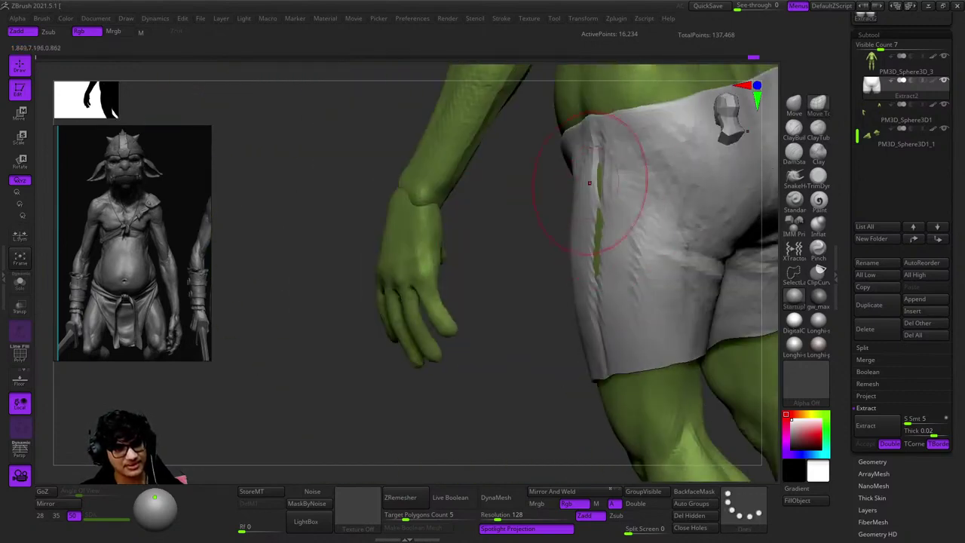
right_drag(591, 306, 576, 248)
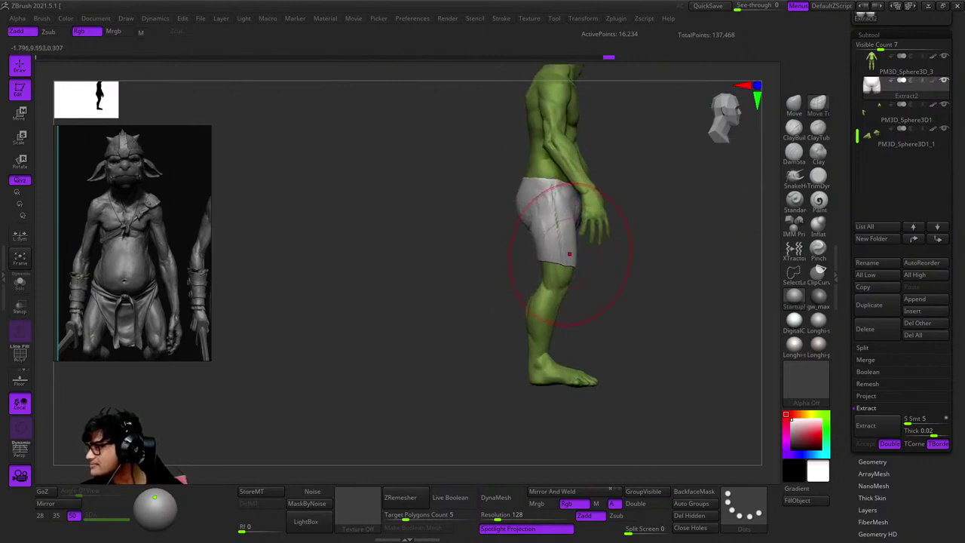
right_drag(555, 223, 544, 322)
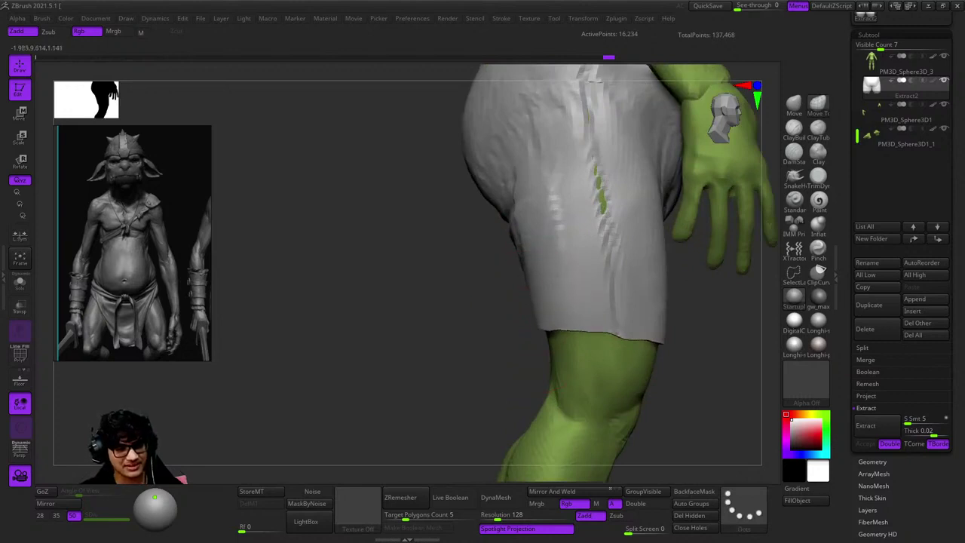
right_drag(649, 330, 572, 264)
right_drag(619, 238, 571, 304)
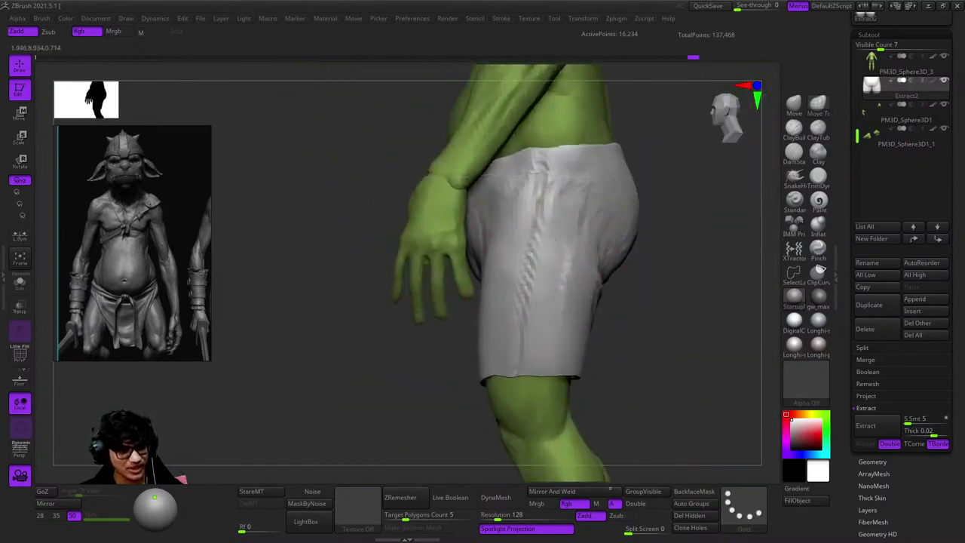
Reshape the leg openings, hem and overall silhouette of the shorts with the Move Topological brush, front and back.
right_drag(545, 255, 514, 254)
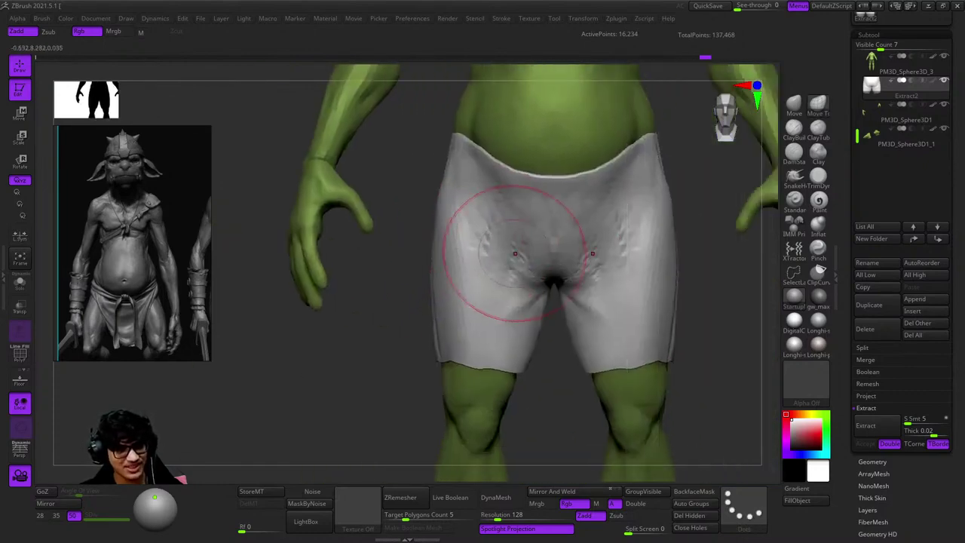
alt+right_drag(445, 336, 505, 283)
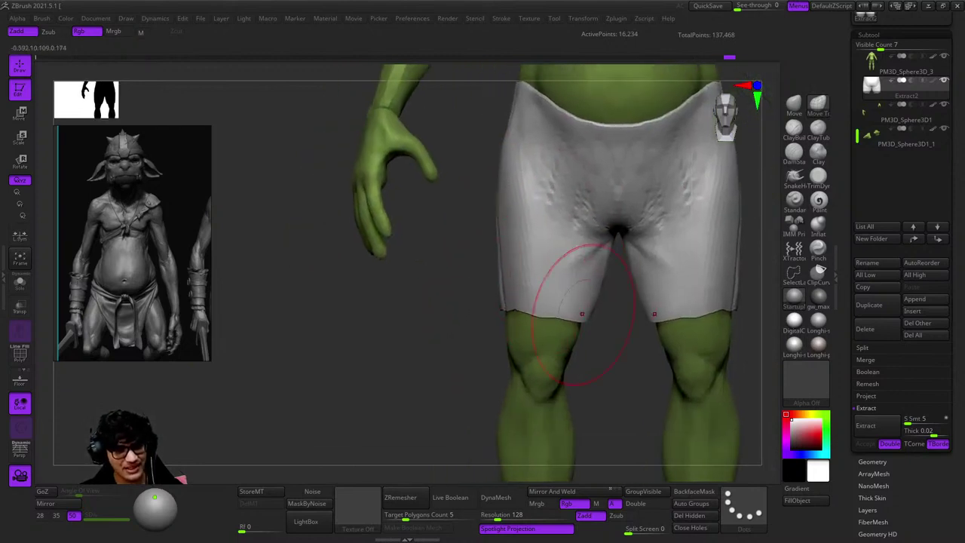
right_drag(582, 313, 377, 248)
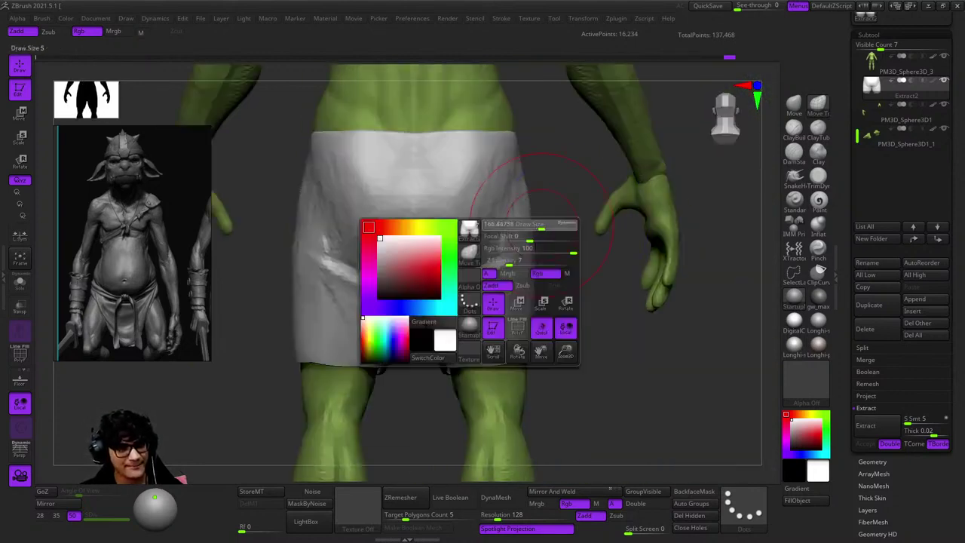
ctrl+right_drag(453, 264, 569, 241)
key(shift+f)
key(shift+f)
ctrl+right_drag(513, 217, 498, 302)
right_drag(497, 301, 682, 268)
key(shift+f)
key(shift+f)
key(space)
key(f)
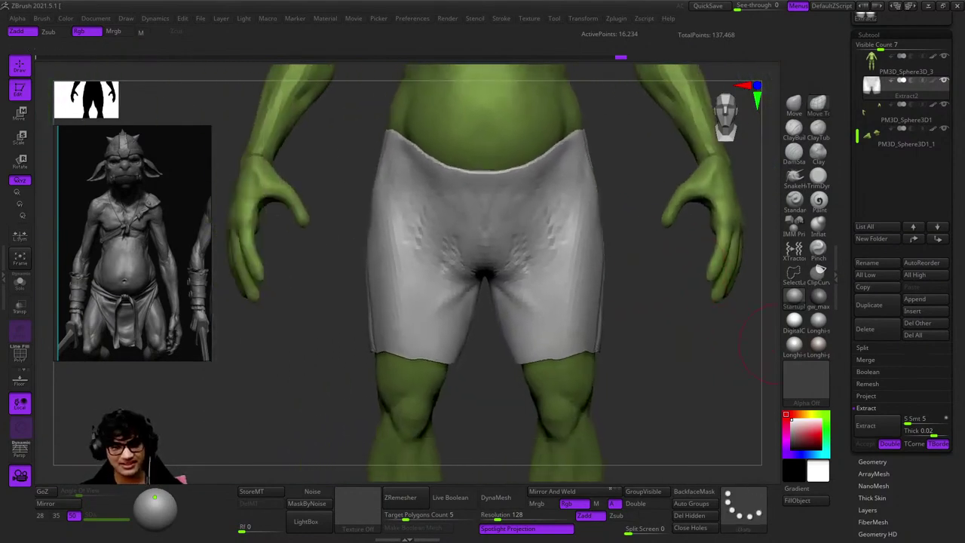
Fill the shorts object with a dark, muted reddish-brown colour.
mouse_move(773, 342)
alt+right_down()
mouse_move(769, 313)
mouse_move(778, 416)
alt+right_up()
ctrl+click(759, 315)
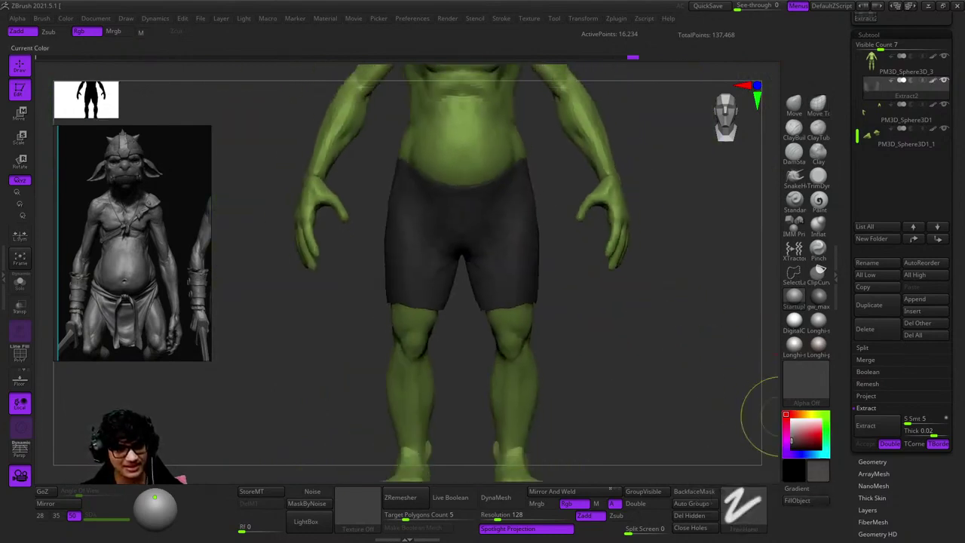
click(795, 428)
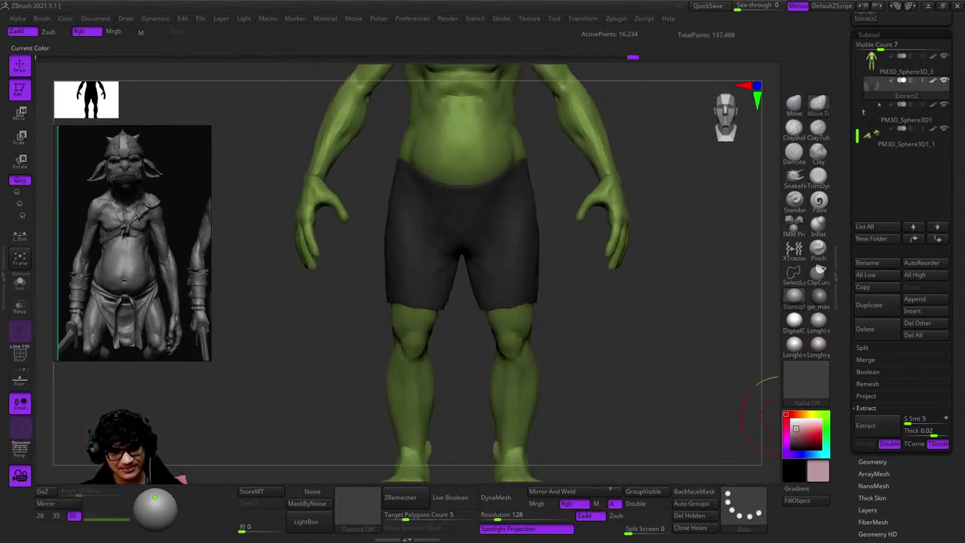
click(805, 500)
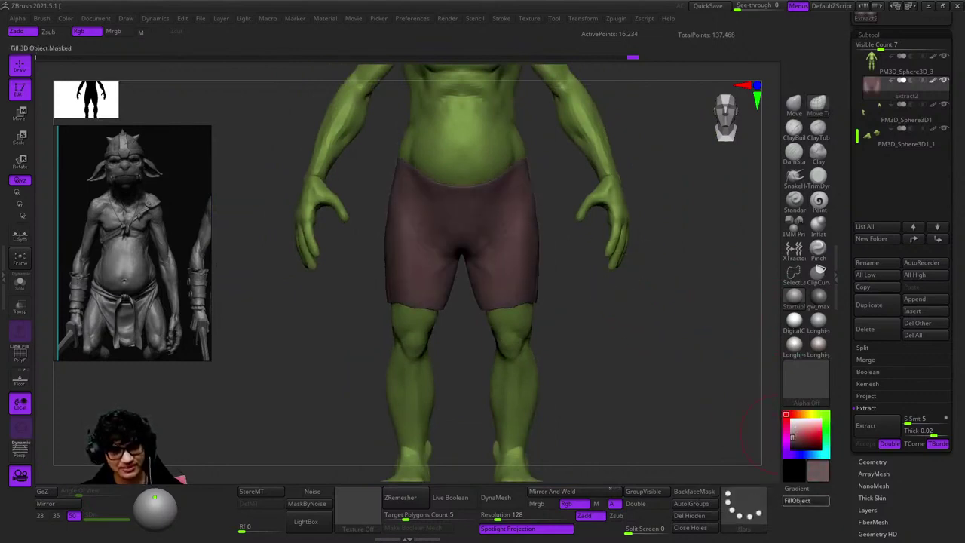
Select the goblin body, isolate it and mask a belt-shaped band around the waist, below the belly and across the back.
key(f)
mouse_move(573, 317)
mouse_down()
mouse_move(679, 255)
mouse_move(595, 248)
mouse_move(722, 294)
mouse_move(280, 247)
mouse_move(339, 248)
mouse_move(502, 349)
mouse_move(573, 324)
mouse_up()
alt+click(594, 248)
mouse_move(678, 475)
ctrl+mouse_down()
mouse_move(446, 256)
mouse_move(528, 260)
mouse_move(581, 227)
mouse_move(614, 262)
mouse_move(646, 272)
ctrl+mouse_up()
key(alt)
mouse_move(560, 262)
mouse_down()
mouse_move(616, 323)
mouse_move(618, 355)
mouse_move(513, 276)
mouse_up()
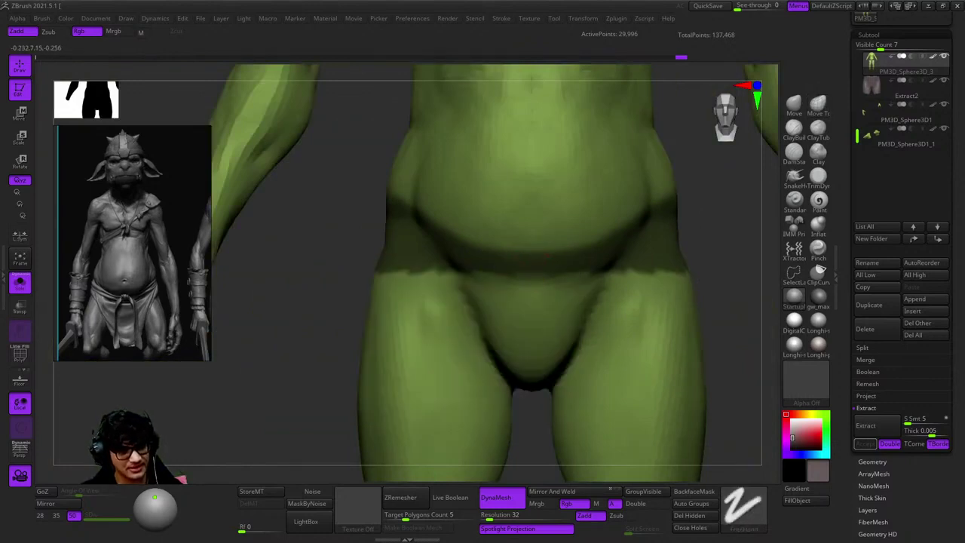
drag(642, 270, 572, 273)
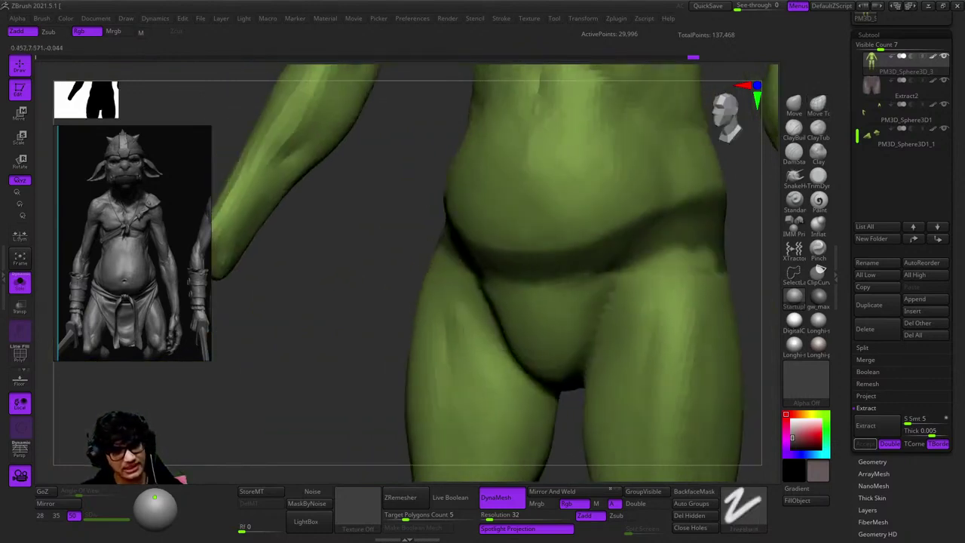
mouse_move(700, 243)
mouse_down()
mouse_move(656, 279)
mouse_move(558, 286)
mouse_move(765, 309)
mouse_up()
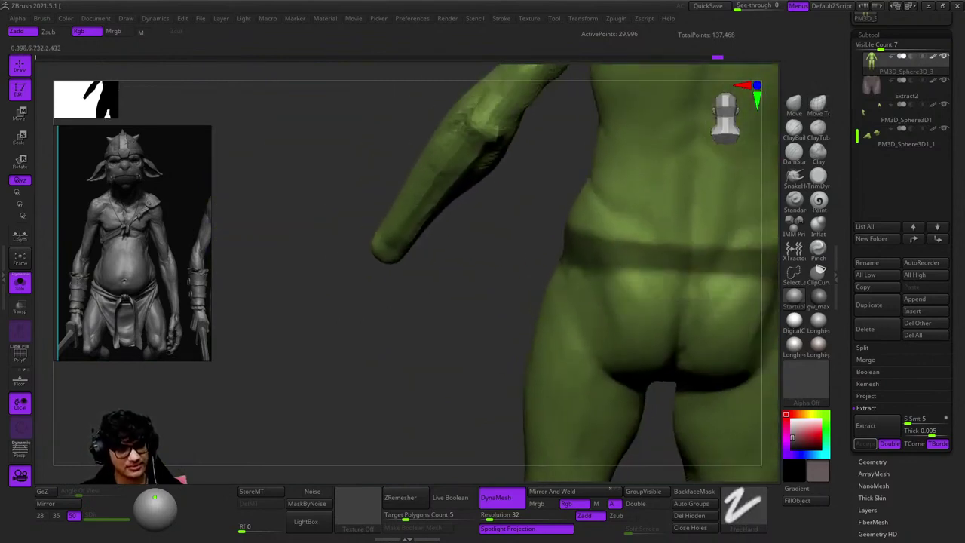
mouse_move(586, 334)
mouse_down()
mouse_move(500, 276)
mouse_move(680, 301)
mouse_move(625, 239)
mouse_move(760, 305)
mouse_up()
Extract the masked waist band with a thickness of 0.02 and accept it as a new subtool.
click(865, 425)
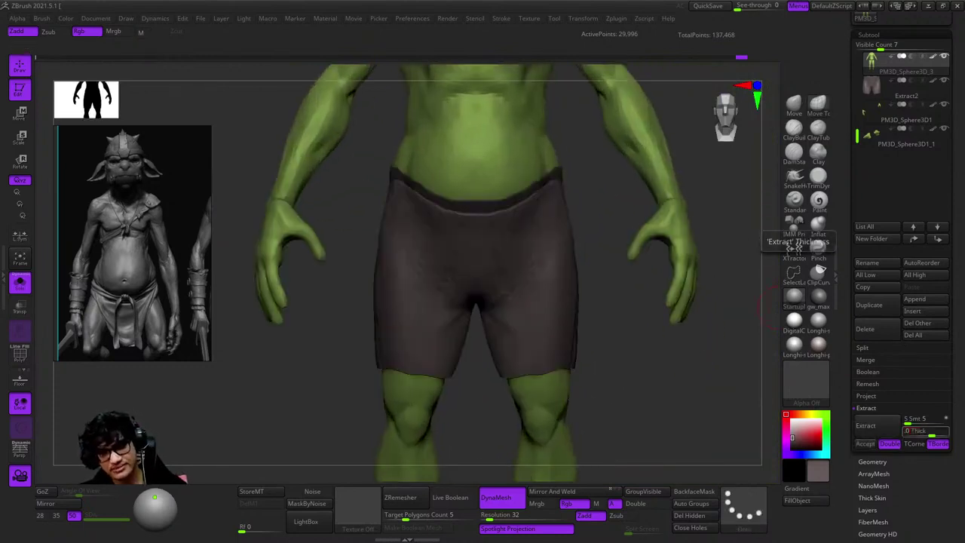
click(919, 430)
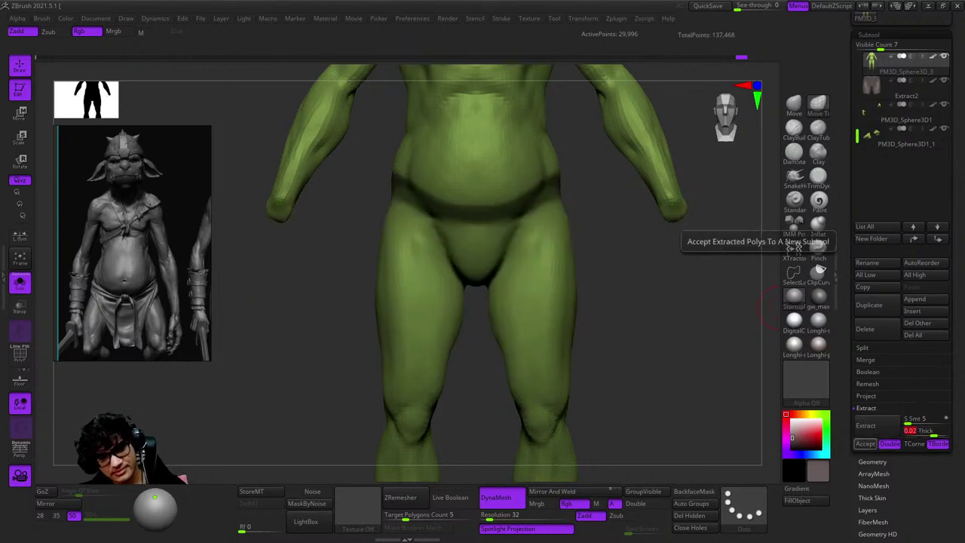
key(Return)
click(865, 443)
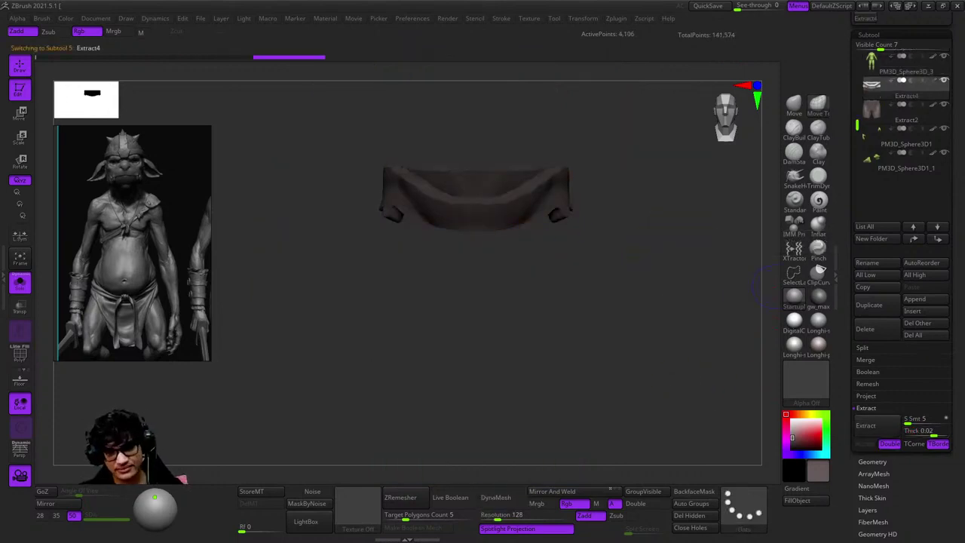
Isolate the main ring of the extracted belt, delete the hidden stray fragments and show the full character again.
scroll(901, 301, down, 5)
click(874, 338)
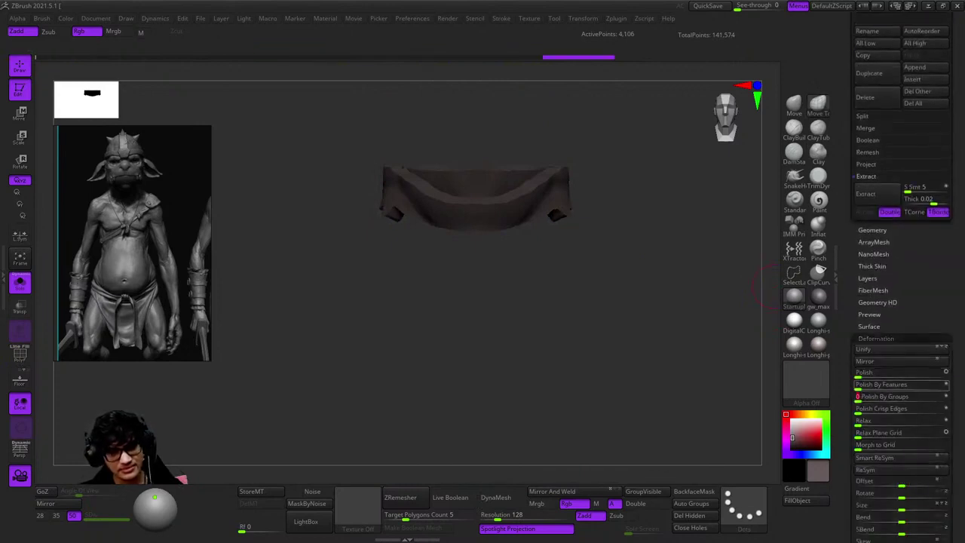
drag(625, 302, 668, 367)
click(690, 503)
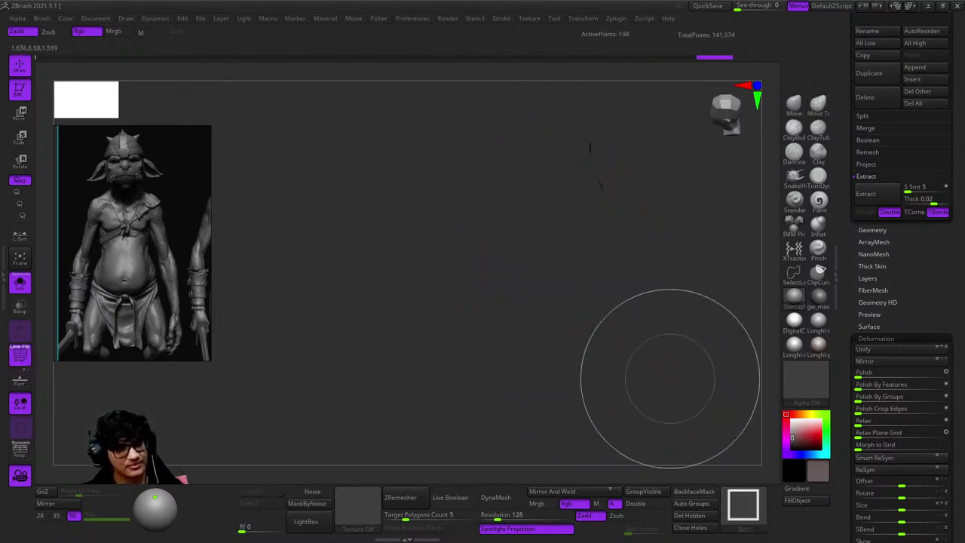
click(690, 502)
ctrl+shift+click(641, 320)
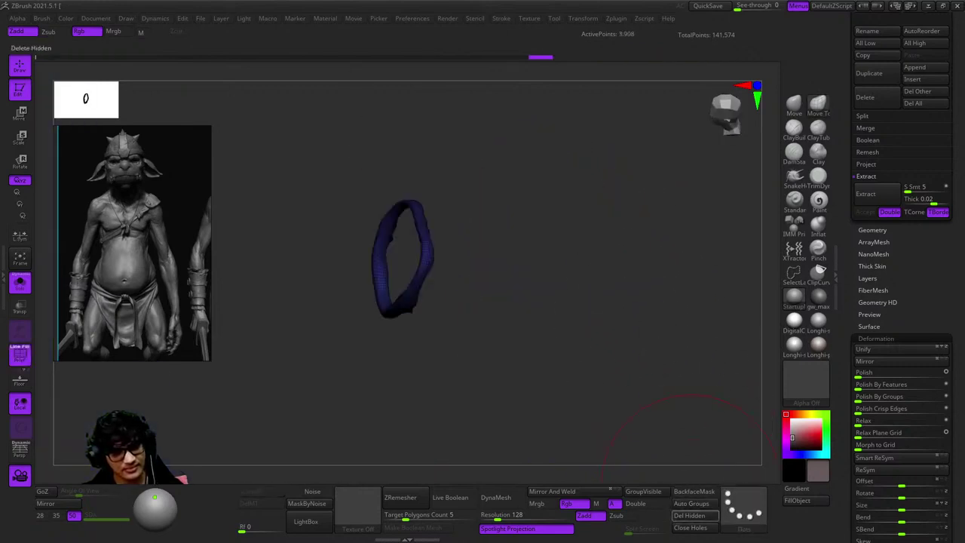
drag(640, 319, 611, 361)
drag(668, 280, 542, 249)
key(w)
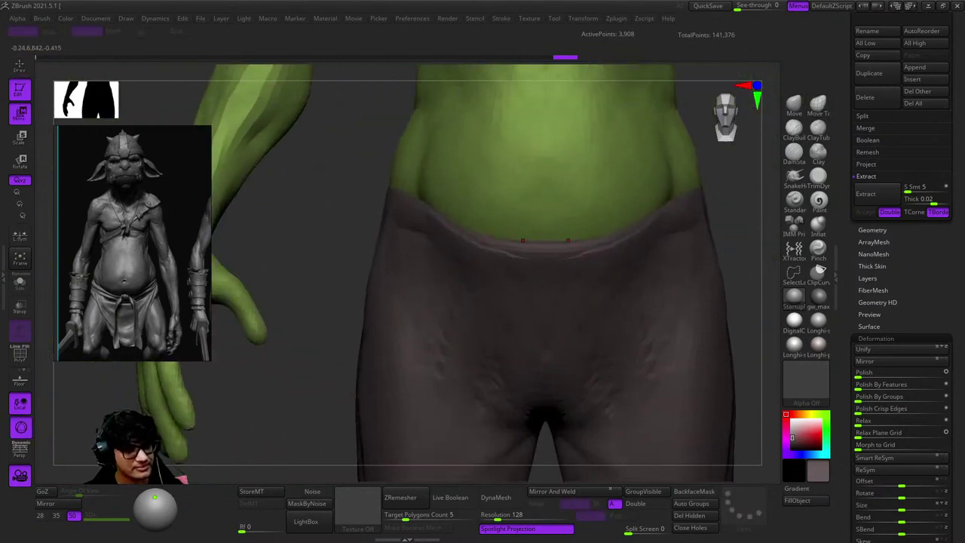
key(y)
alt+click(404, 447)
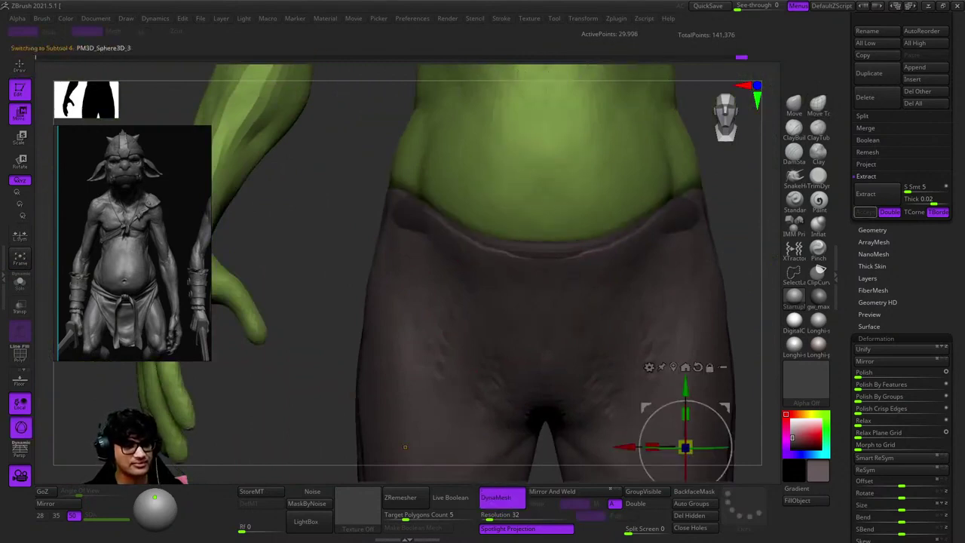
key(q)
scroll(900, 272, up, 5)
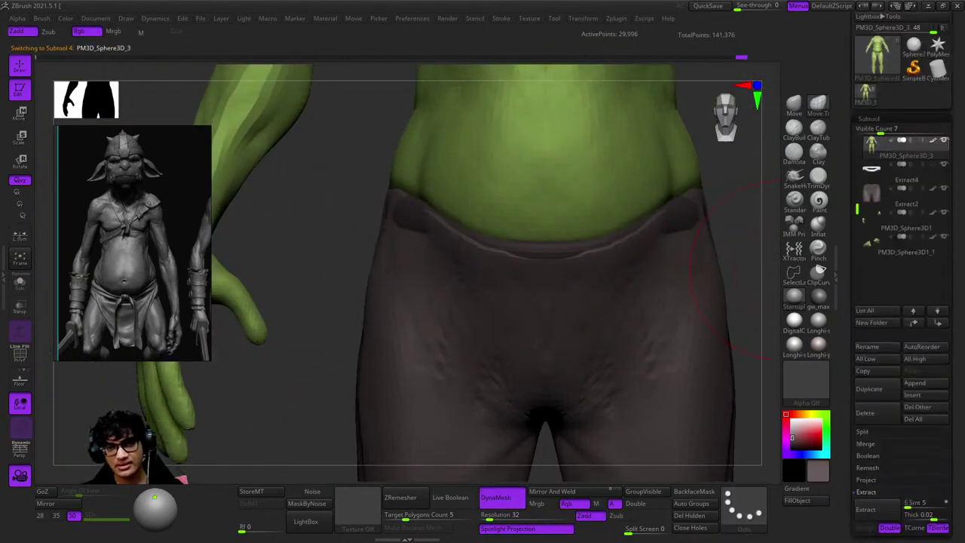
Select the belt, centre the transform gizmo on it, move it down over the shorts' waistband and scale it up to about 1.049.
alt+click(679, 219)
key(w)
click(537, 157)
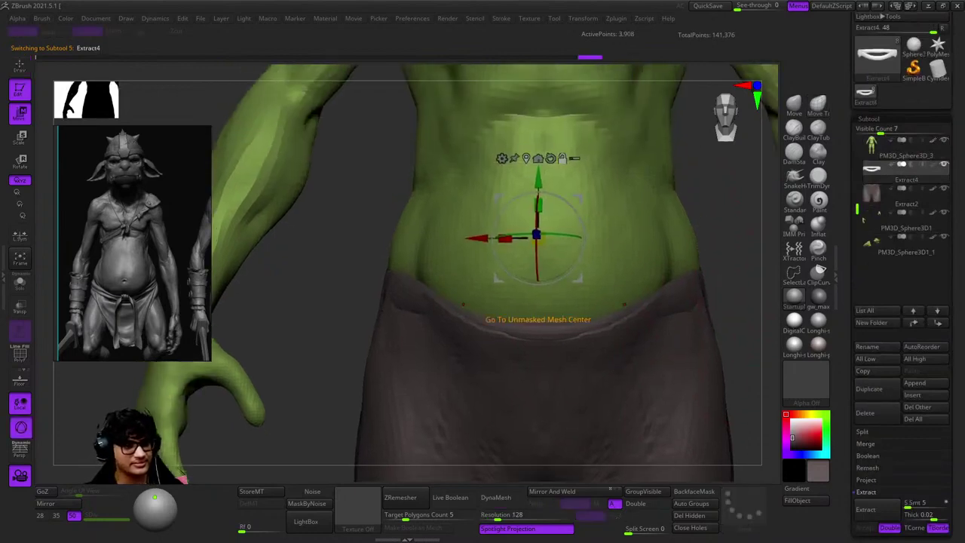
click(462, 304)
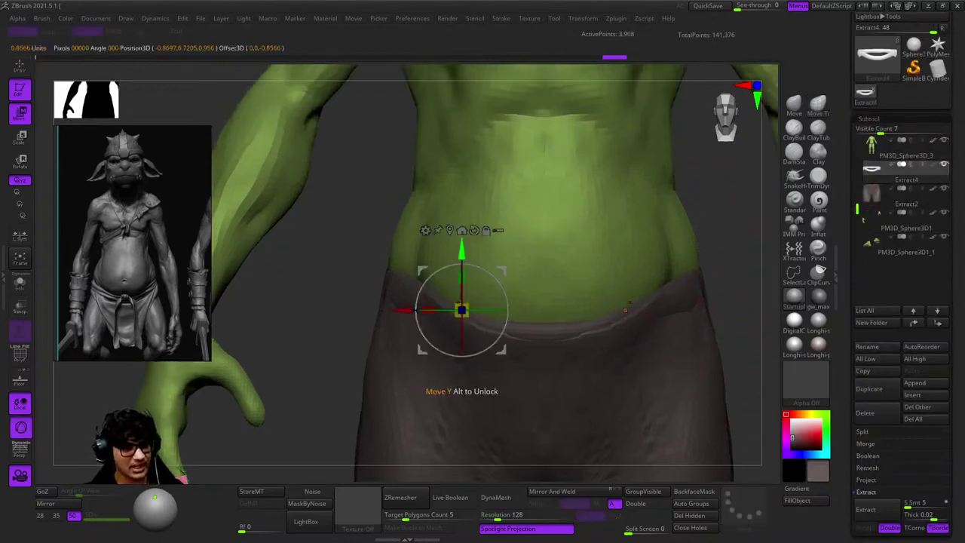
drag(463, 304, 465, 320)
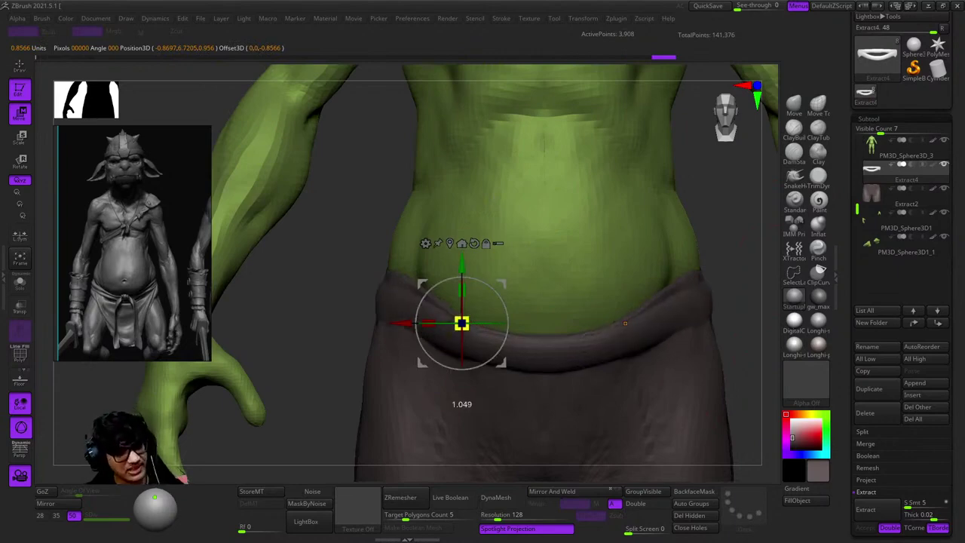
Select the shorts and pull their waistband edge up above the belt along the front and side with the Move brush.
key(q)
mouse_move(624, 323)
mouse_down()
mouse_move(572, 264)
mouse_move(527, 302)
mouse_move(588, 256)
mouse_move(620, 252)
mouse_move(610, 267)
mouse_move(629, 268)
mouse_move(544, 252)
mouse_move(579, 277)
mouse_move(584, 296)
mouse_up()
key(space)
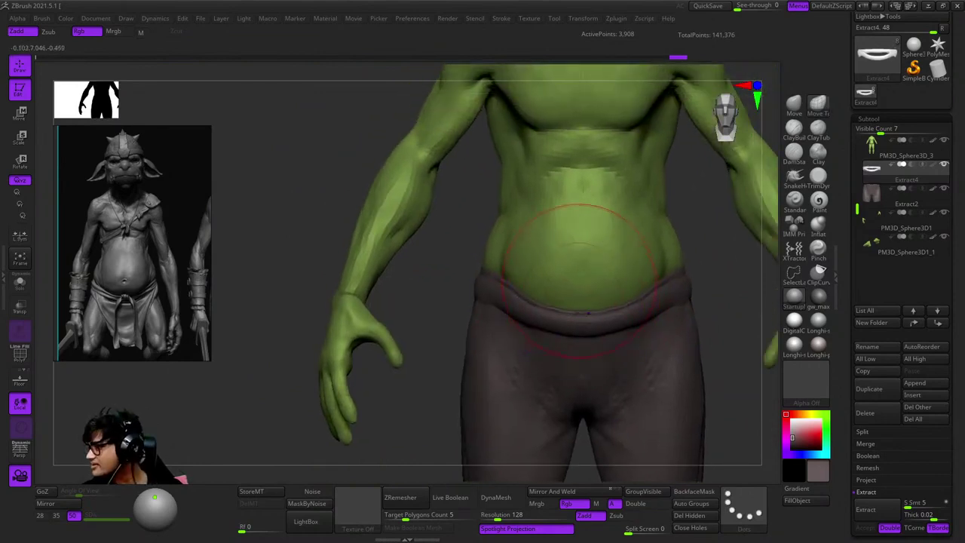
mouse_move(582, 312)
mouse_down()
mouse_move(578, 252)
mouse_move(562, 249)
mouse_up()
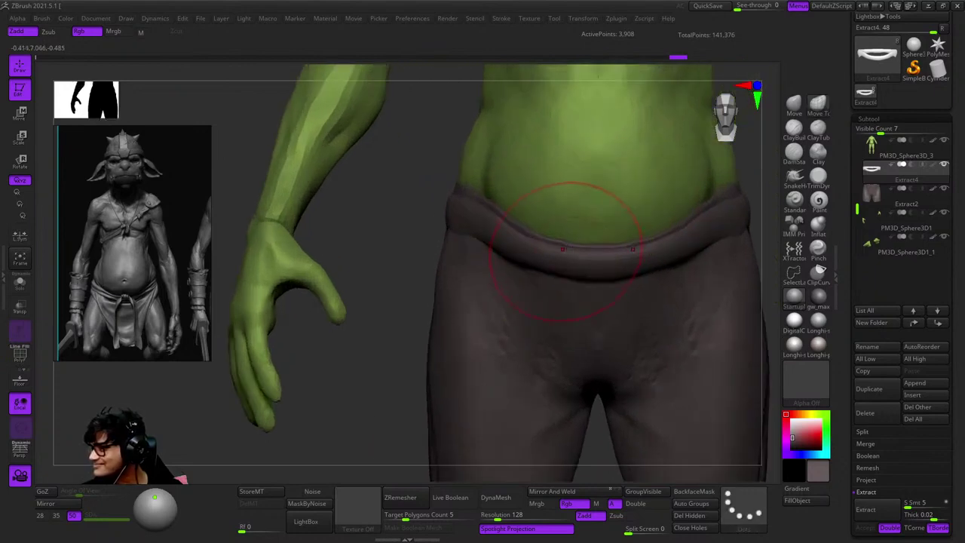
alt+click(505, 294)
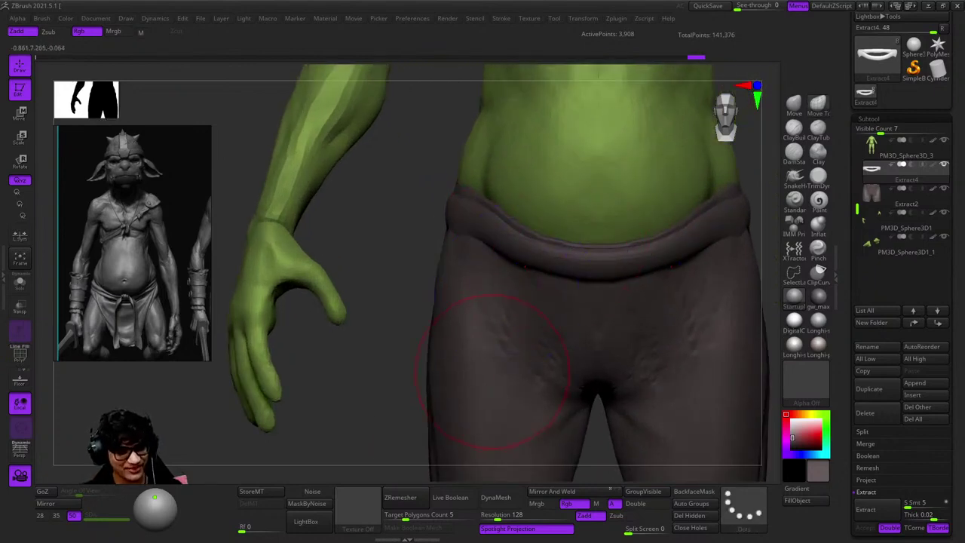
alt+click(493, 369)
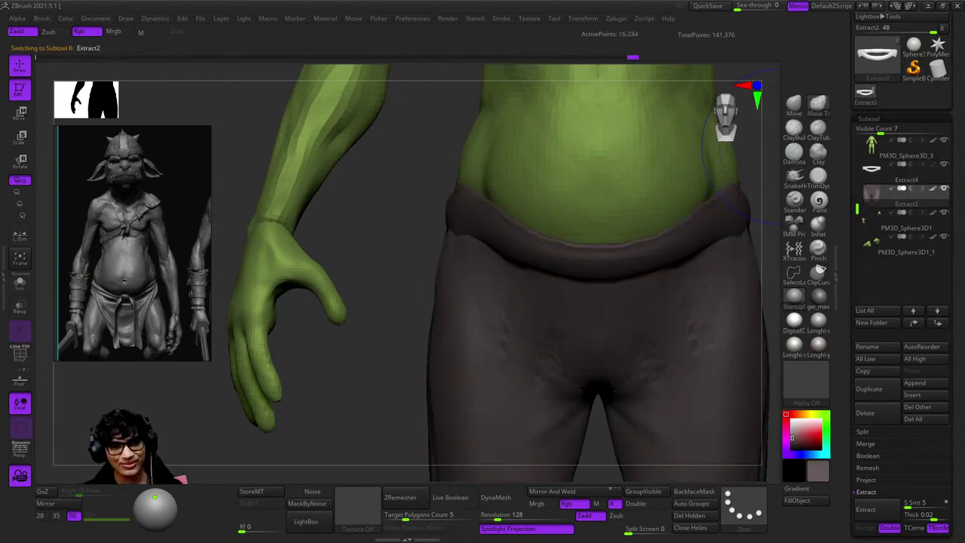
drag(656, 174, 581, 108)
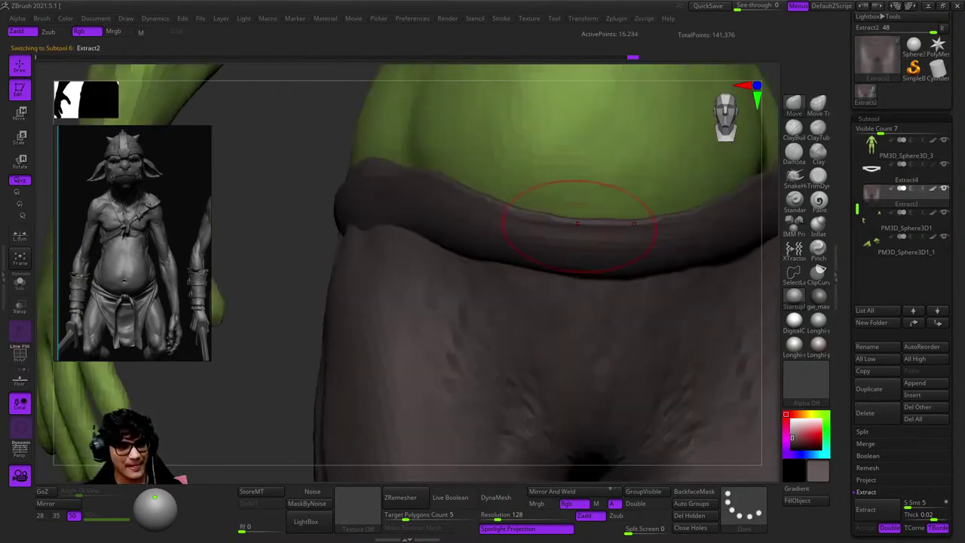
mouse_move(324, 211)
mouse_down()
mouse_move(641, 200)
mouse_move(546, 202)
mouse_move(625, 198)
mouse_move(491, 254)
mouse_up()
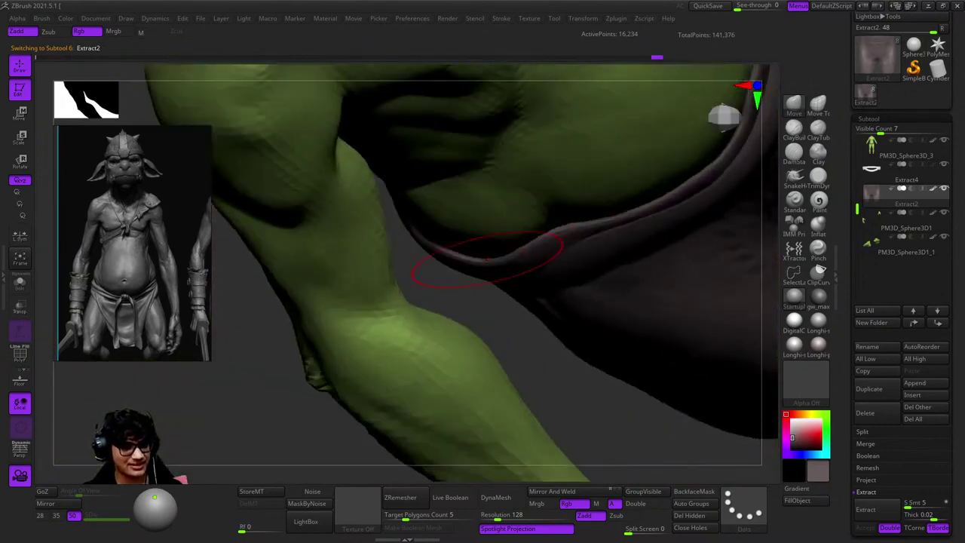
drag(569, 229, 511, 263)
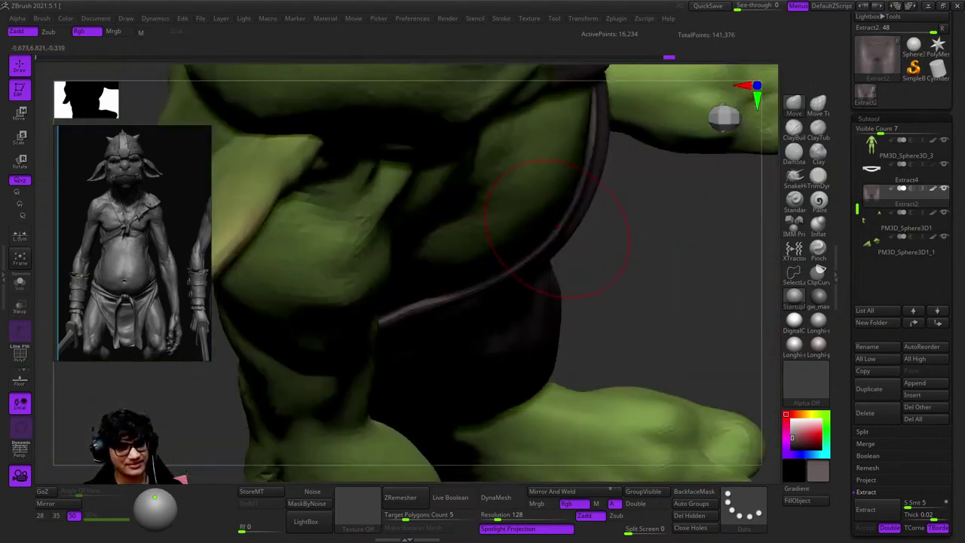
mouse_move(558, 226)
mouse_down()
mouse_move(545, 280)
mouse_move(521, 301)
mouse_move(510, 258)
mouse_up()
key(shift)
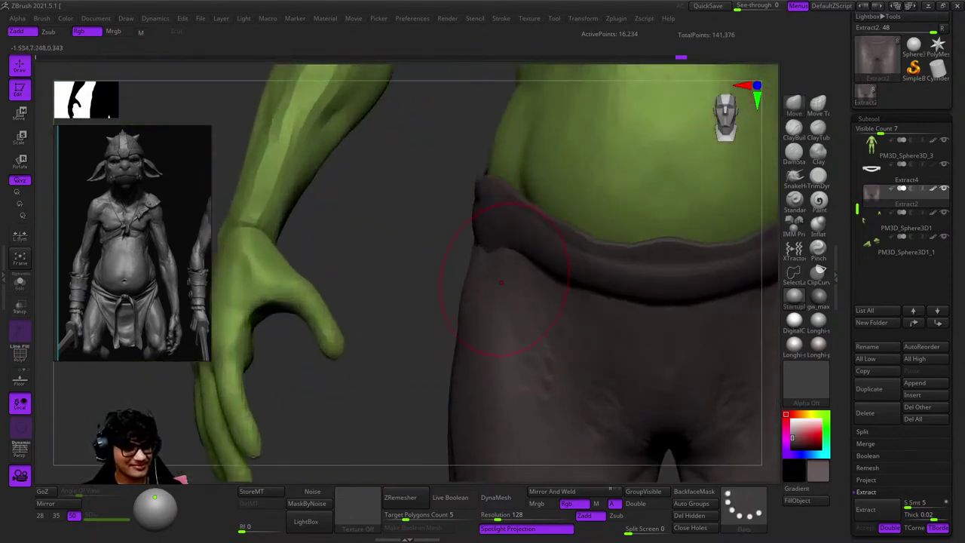
Continue pulling the shorts' waistband edge above the belt around the hip and across the back.
key(space)
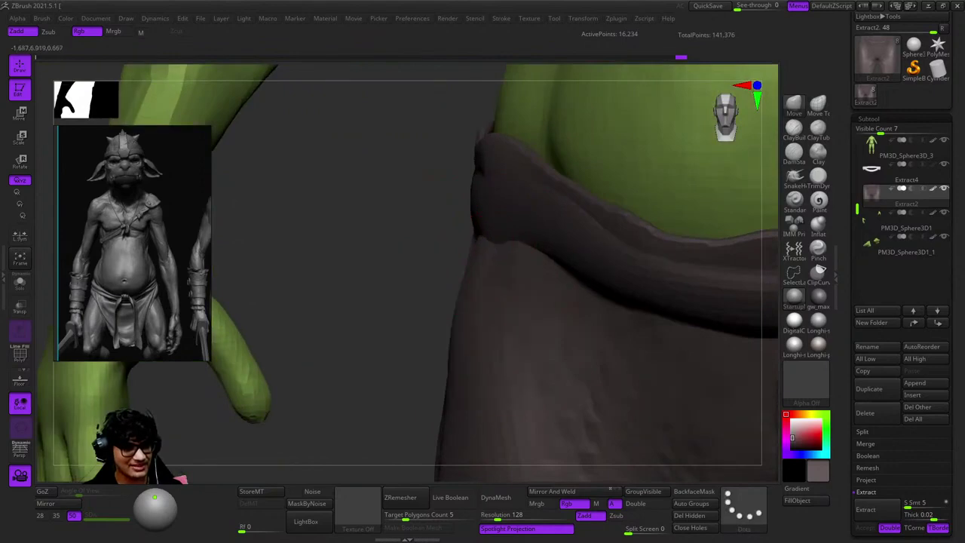
drag(498, 226, 430, 235)
mouse_move(622, 281)
mouse_down()
mouse_move(640, 248)
mouse_move(637, 322)
mouse_move(625, 287)
mouse_move(502, 253)
mouse_move(489, 245)
mouse_move(490, 218)
mouse_up()
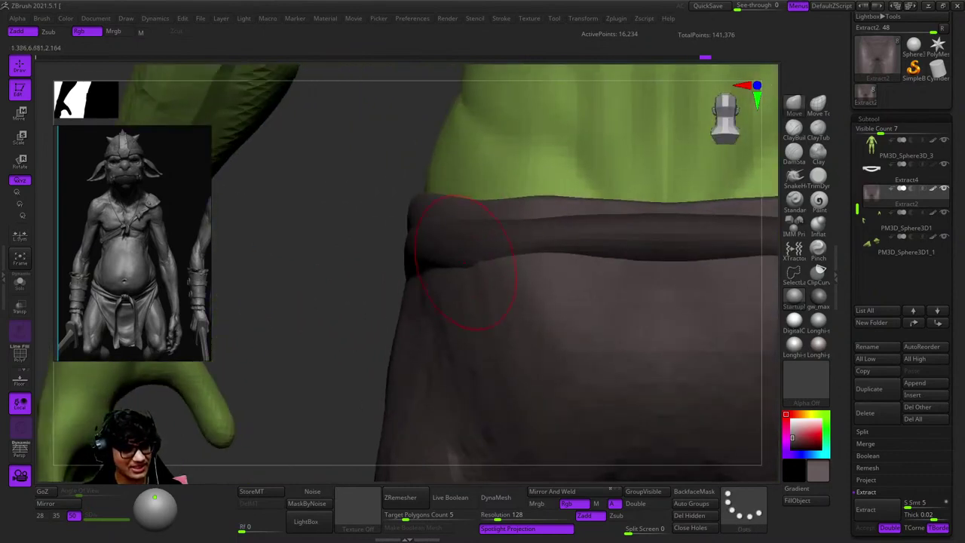
alt+click(497, 272)
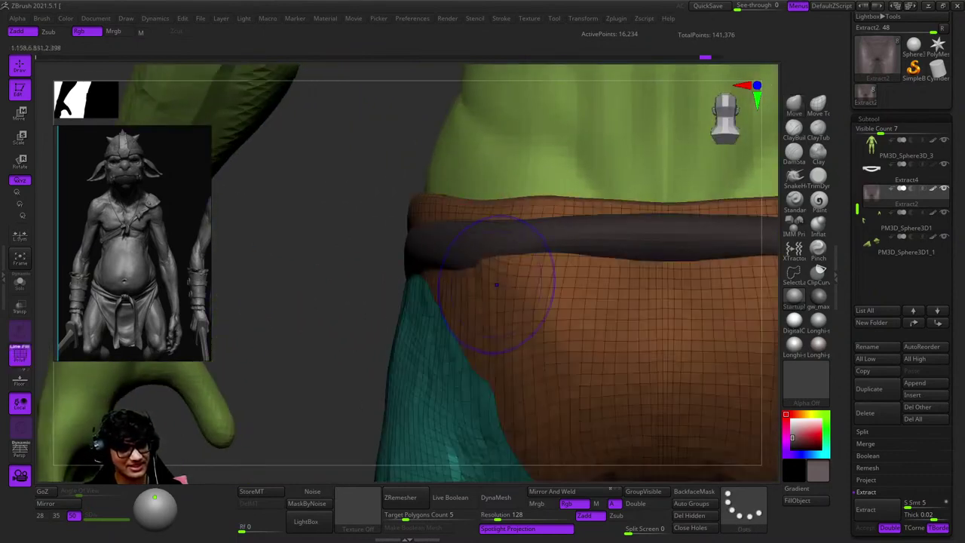
alt+click(543, 267)
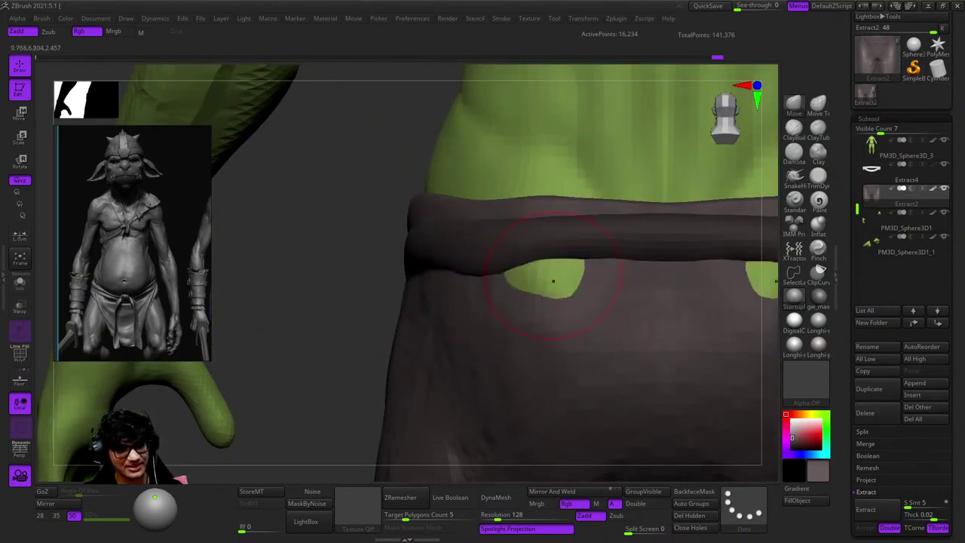
Select the belt and fill it with a light grey colour to set it apart from the shorts.
alt+click(535, 235)
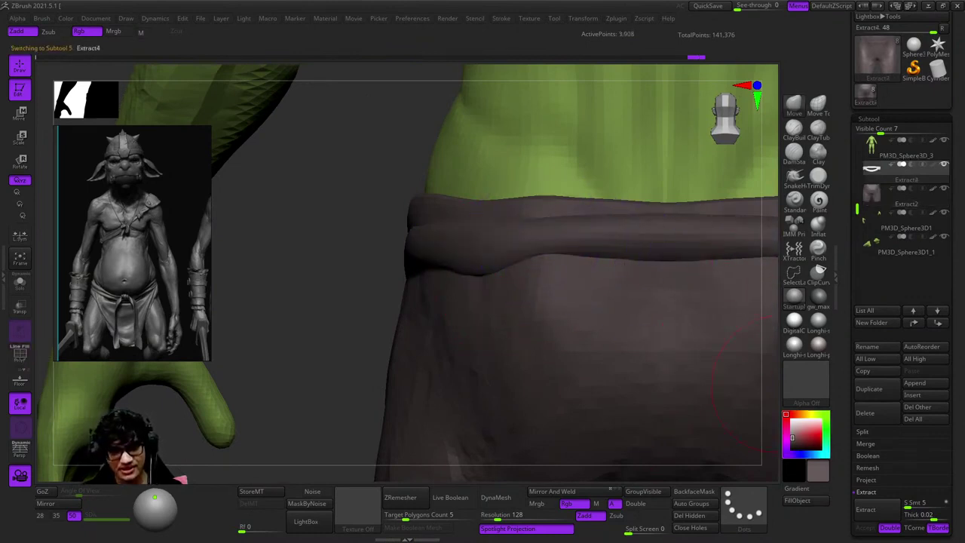
right_drag(761, 388, 588, 391)
key(space)
alt+click(633, 234)
Select the shorts and refine their waistband edge where it rises above the light belt at the front and sides.
alt+click(552, 323)
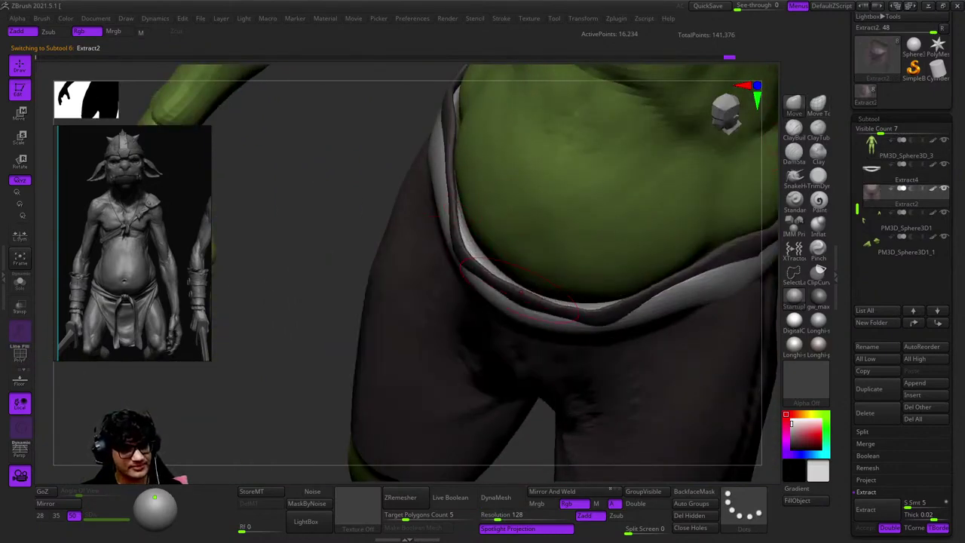
right_drag(486, 266, 541, 322)
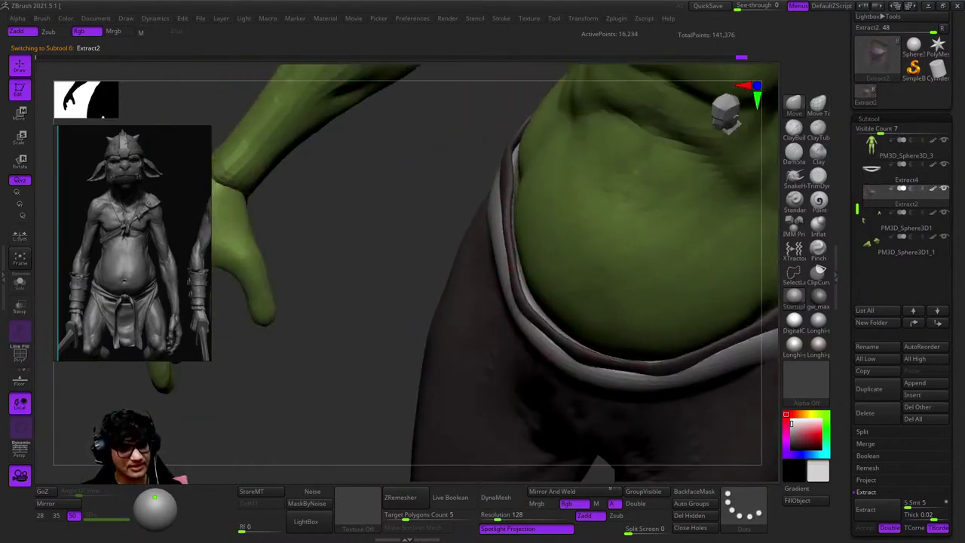
mouse_move(509, 156)
right_down()
mouse_move(552, 246)
mouse_move(565, 222)
mouse_move(603, 199)
right_up()
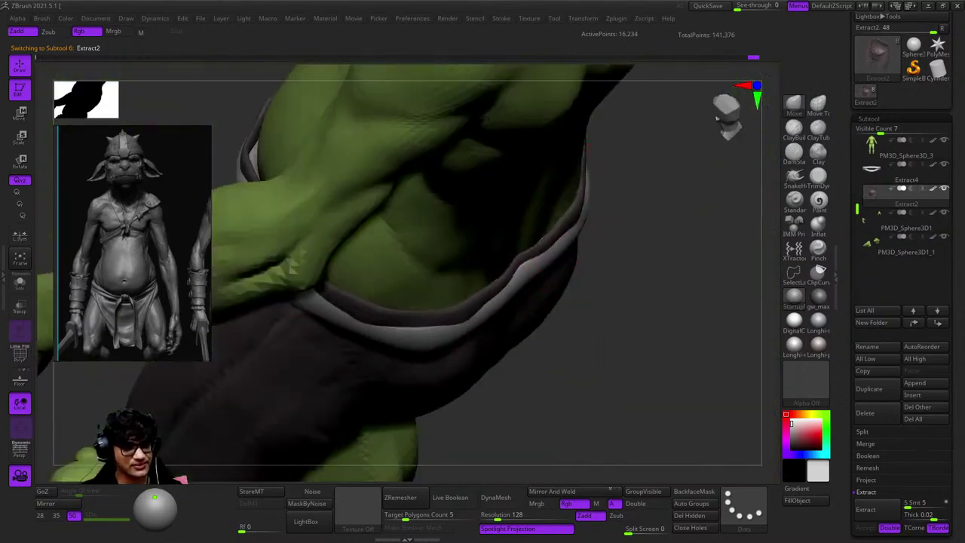
mouse_move(506, 269)
right_down()
mouse_move(510, 302)
mouse_move(517, 254)
mouse_move(527, 279)
mouse_move(533, 249)
mouse_move(544, 335)
mouse_move(606, 252)
right_up()
alt+click(545, 252)
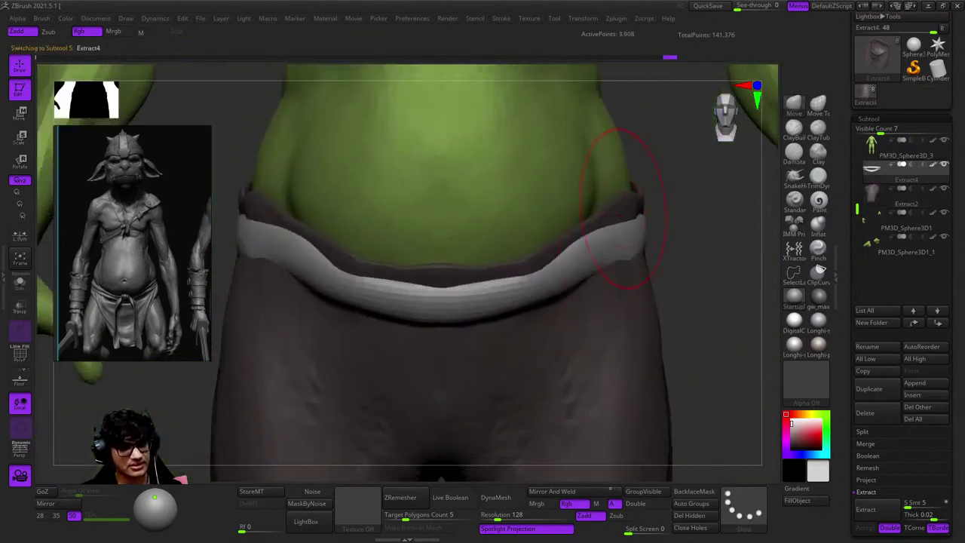
alt+click(622, 211)
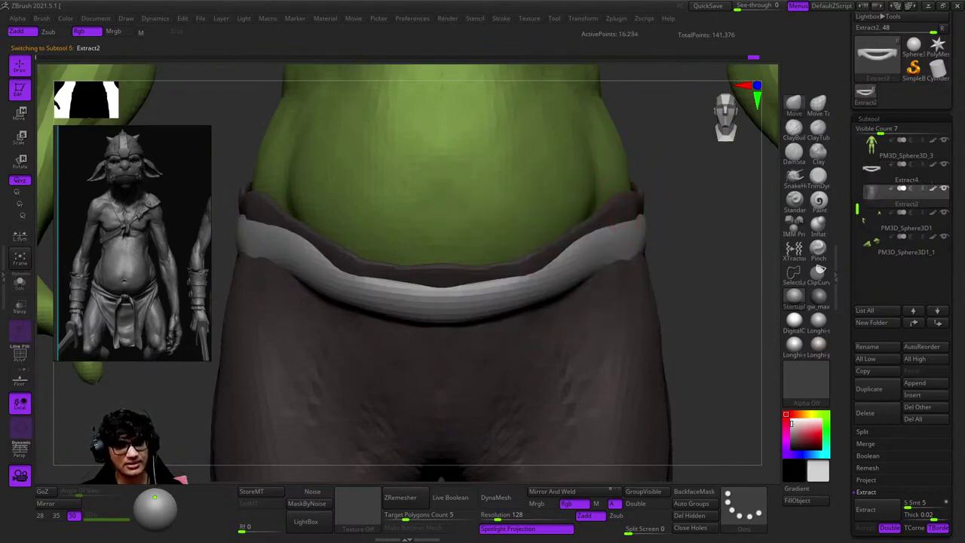
key(shift+f)
key(shift+f)
right_drag(621, 211, 631, 263)
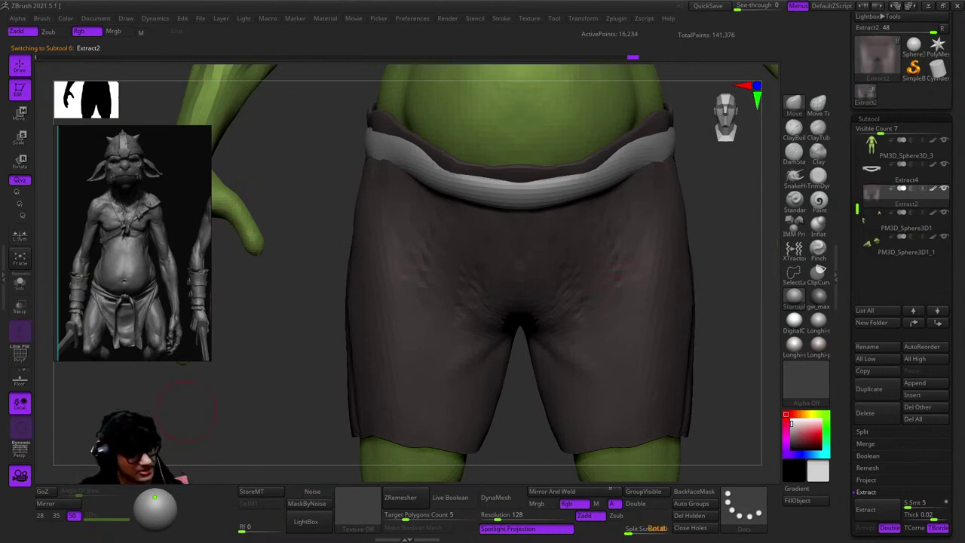
ctrl+right_drag(546, 228, 514, 267)
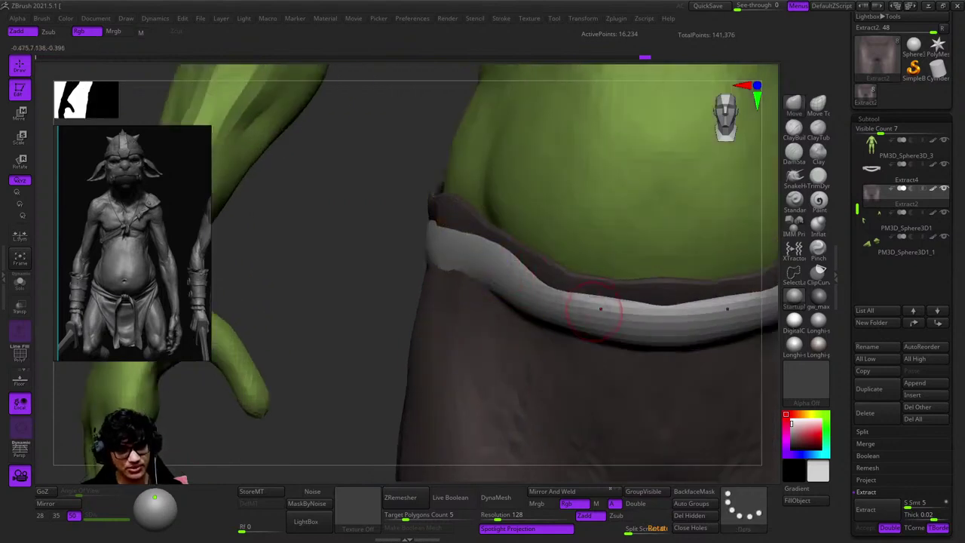
Select the belt, then reshape and smooth its band across the front and the hips of the shorts.
alt+click(597, 312)
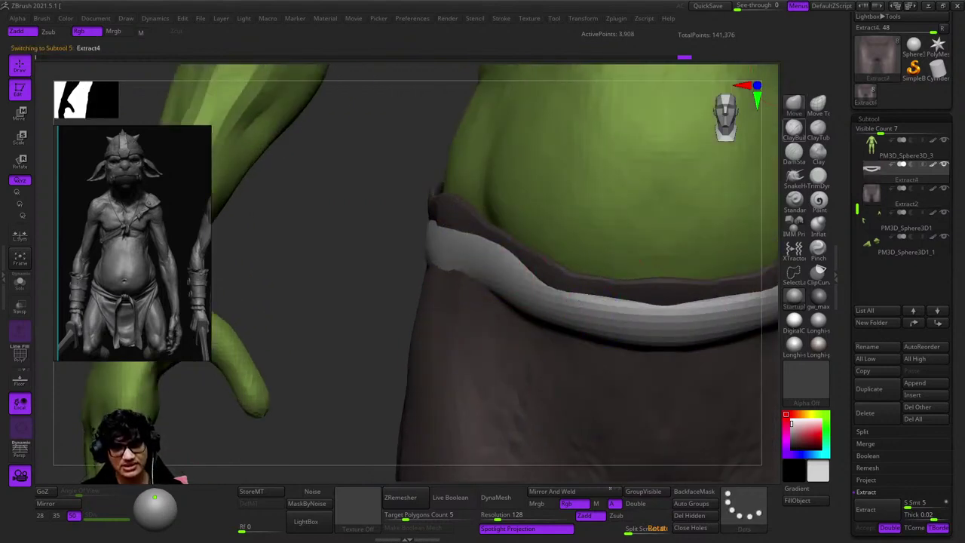
click(793, 127)
mouse_move(726, 121)
mouse_down()
mouse_move(409, 259)
mouse_move(438, 298)
mouse_up()
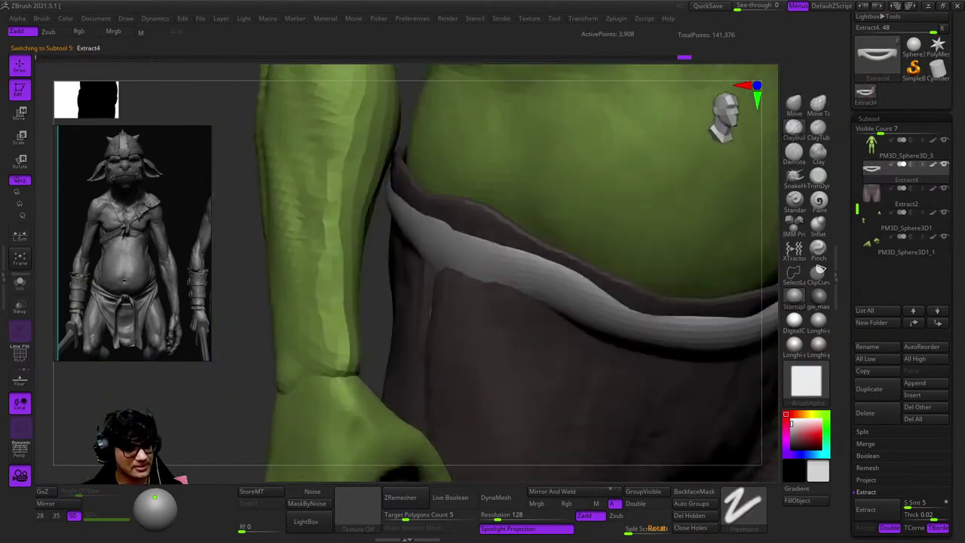
key(f)
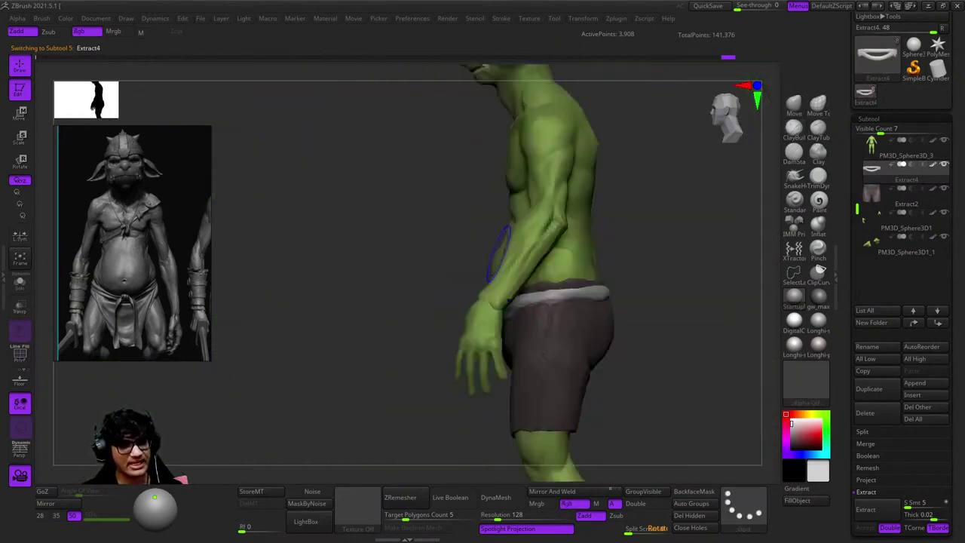
click(726, 113)
scroll(599, 222, up, 6)
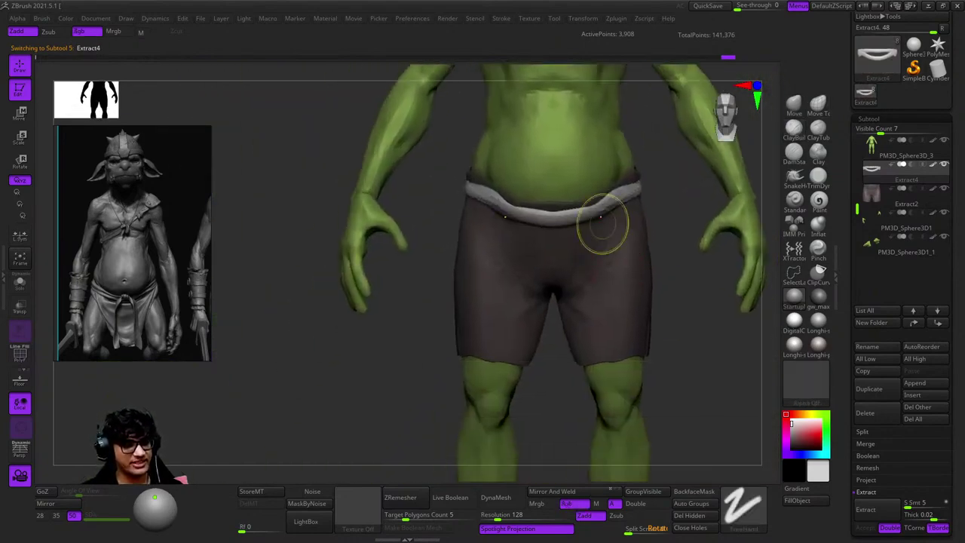
key(b)
key(s)
key(t)
key(space)
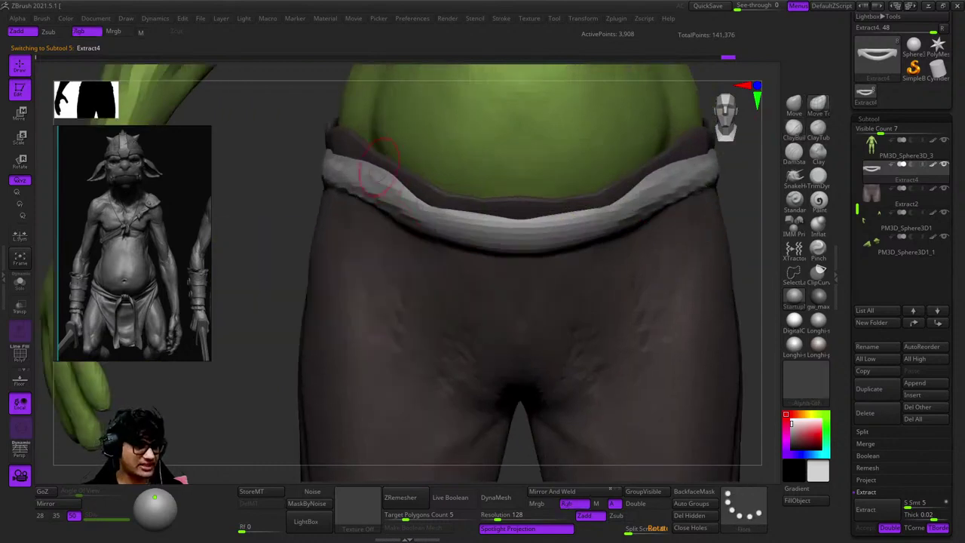
key(s)
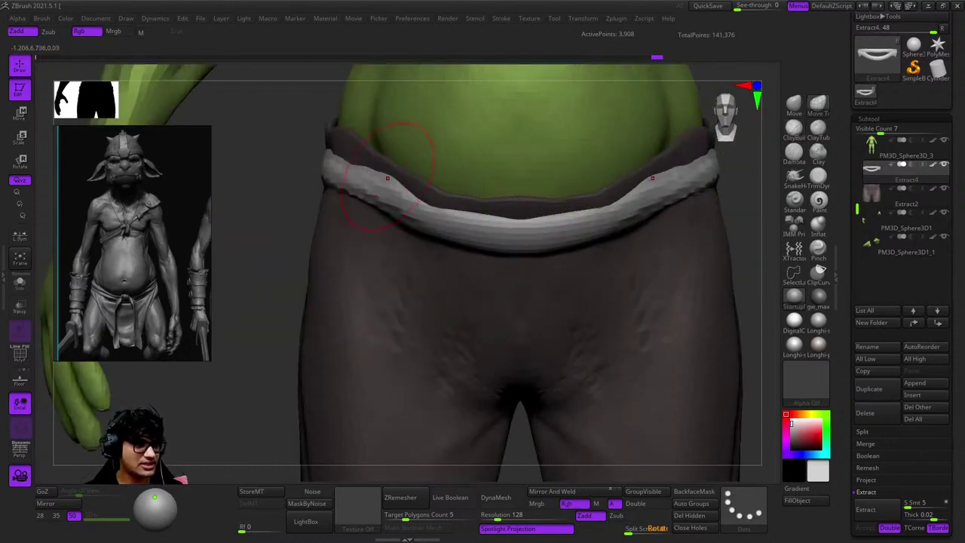
scroll(535, 248, down, 10)
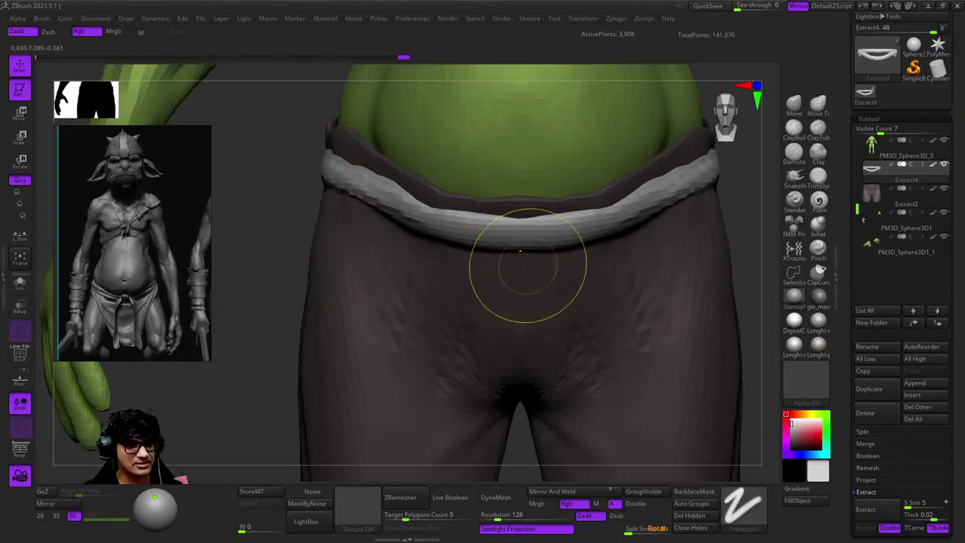
scroll(495, 215, up, 8)
Select the goblin's head and DynaMesh it at a resolution of 128, checking the mesh with polyframe display.
alt+click(559, 239)
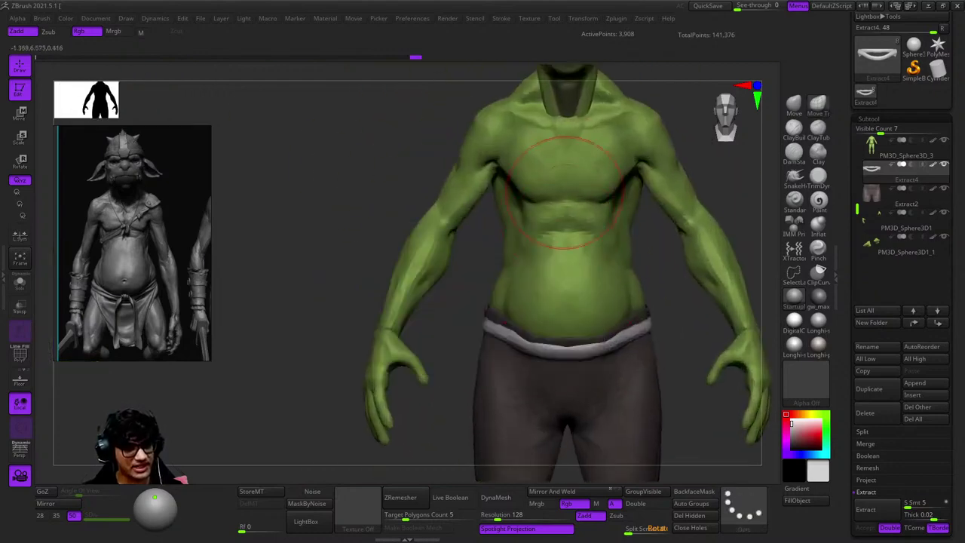
key(f)
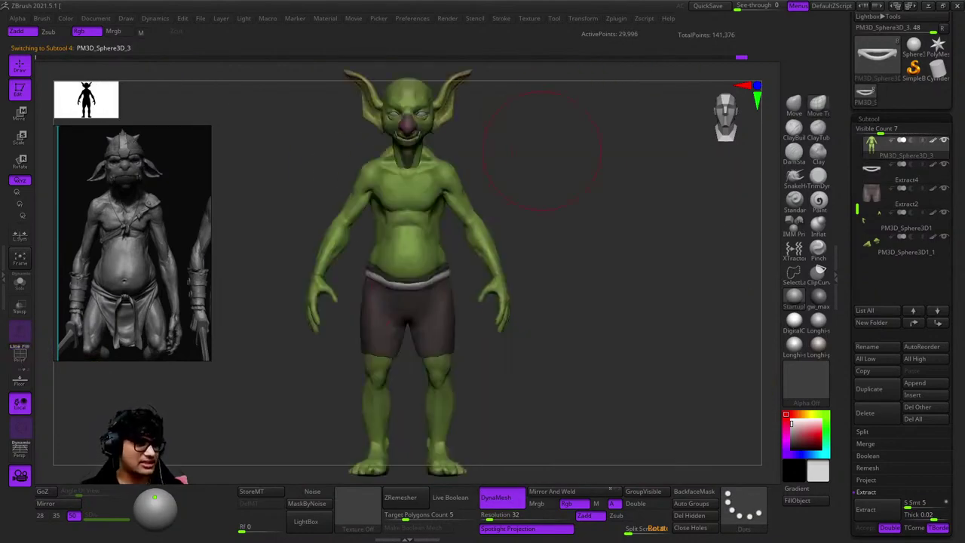
scroll(528, 150, up, 8)
alt+click(505, 150)
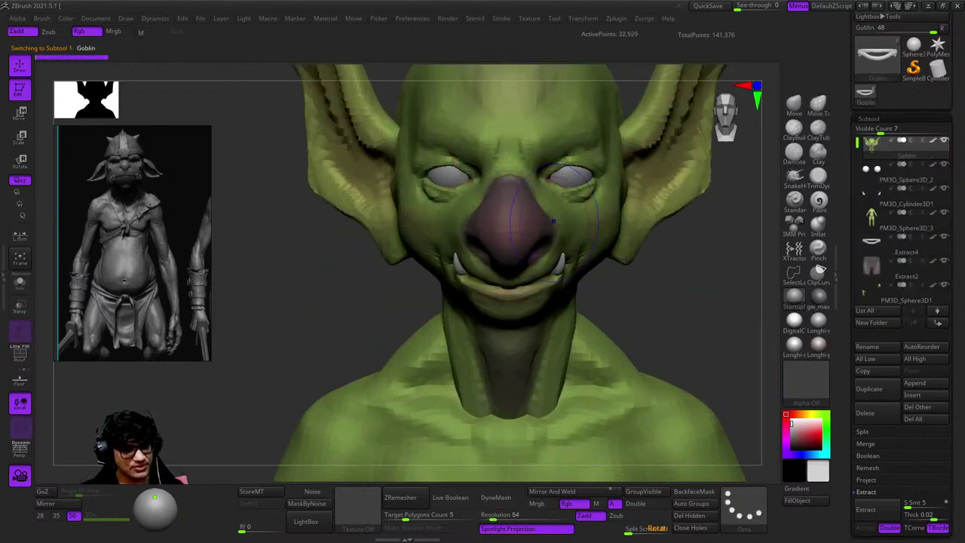
drag(553, 221, 555, 291)
key(shift+f)
scroll(490, 296, up, 6)
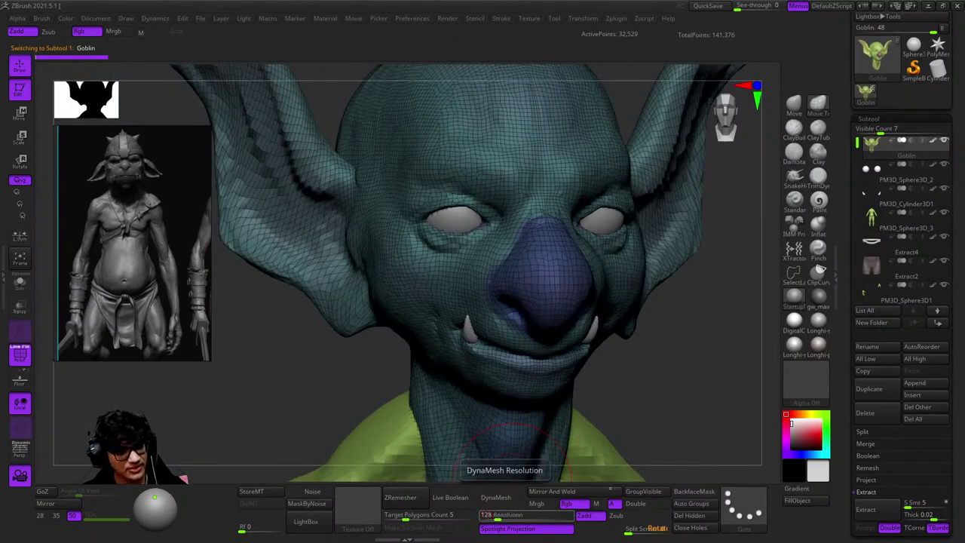
click(495, 497)
drag(678, 437, 558, 197)
key(shift+f)
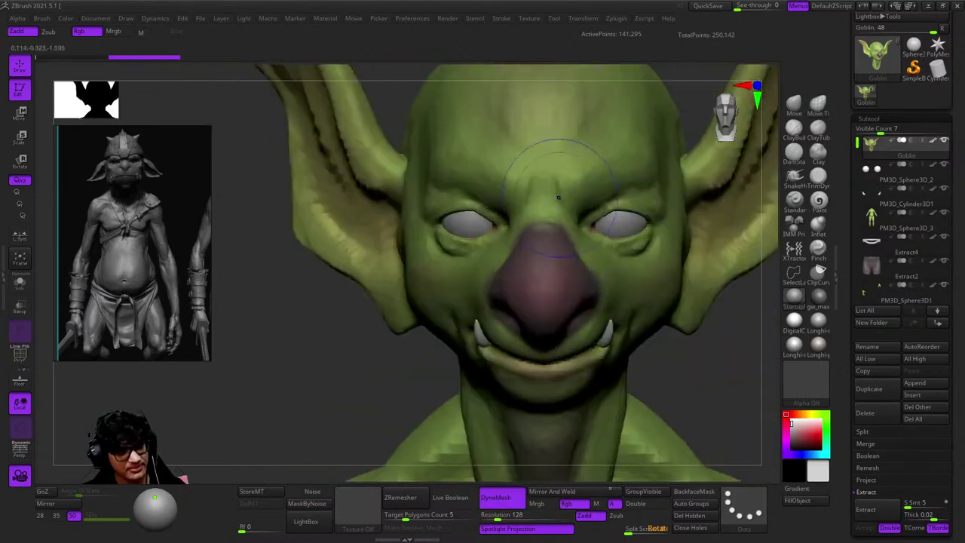
Examine the body's mesh density in polyframe display and compare it with the head.
scroll(559, 198, down, 5)
alt+drag(518, 336, 458, 248)
alt+click(458, 248)
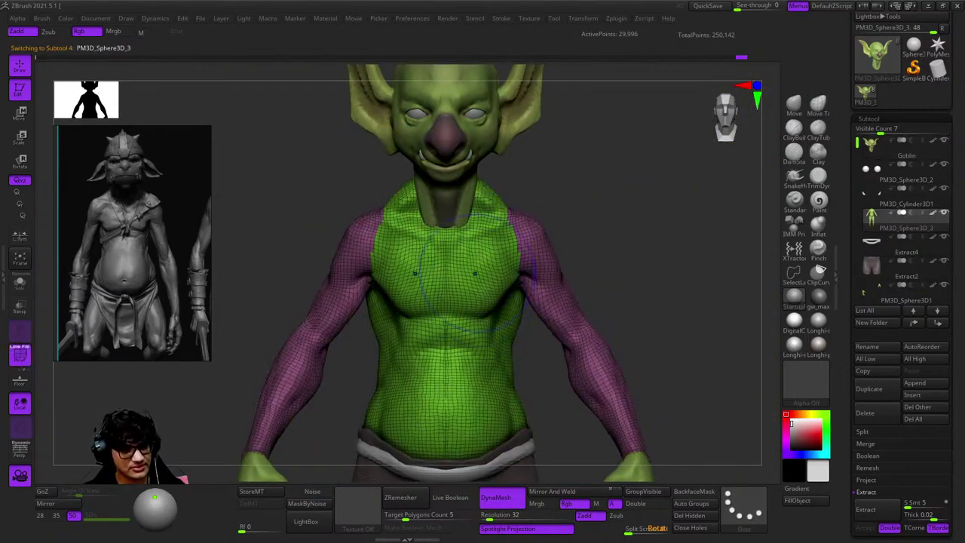
scroll(538, 280, up, 4)
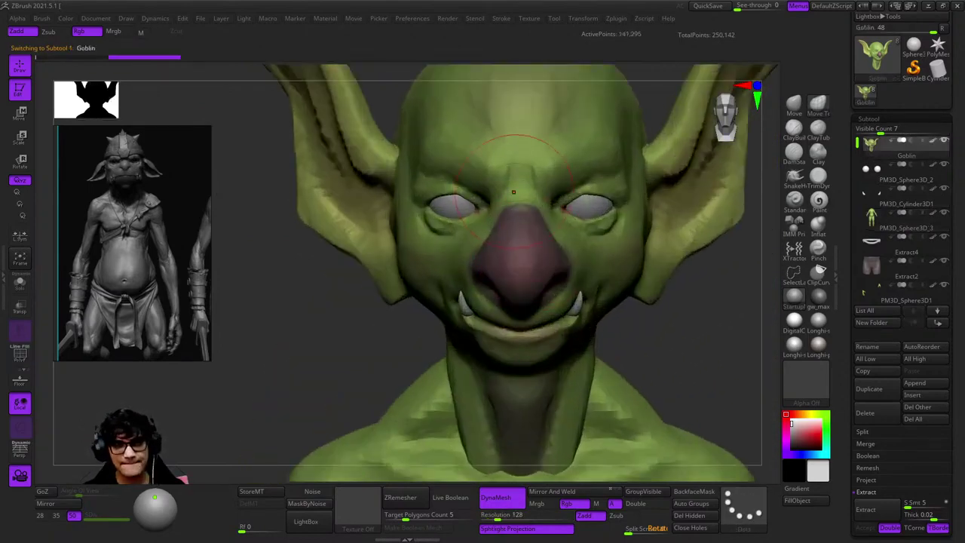
alt+drag(514, 190, 580, 291)
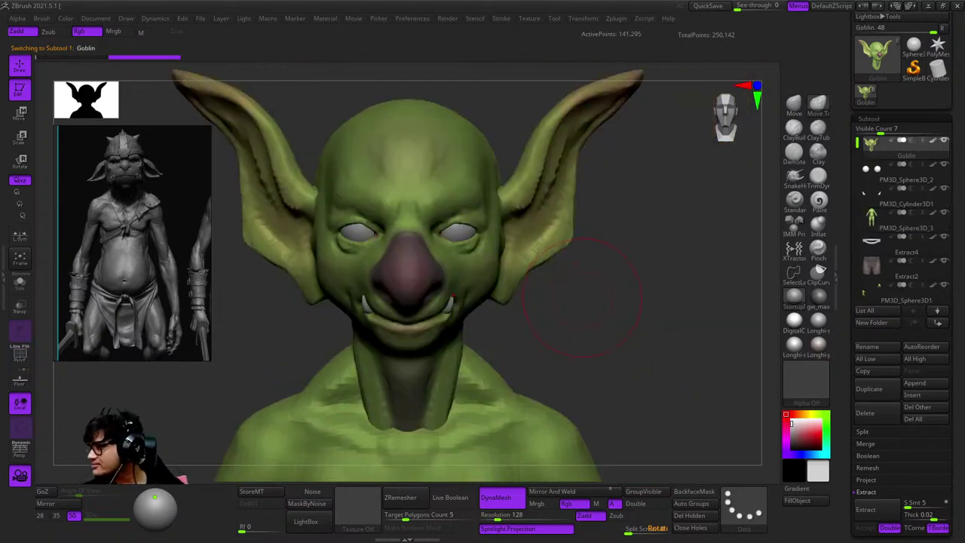
Build up and smooth the goblin head's cheek and the transition in front of the ear.
key(f)
key(f)
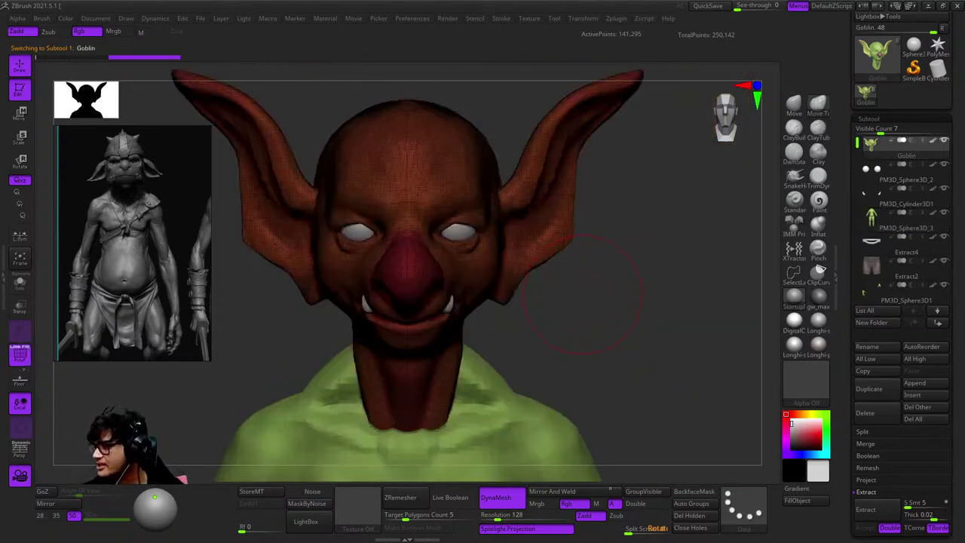
mouse_move(570, 275)
alt+mouse_down()
mouse_move(610, 339)
mouse_move(482, 241)
mouse_move(528, 249)
mouse_move(573, 226)
alt+mouse_up()
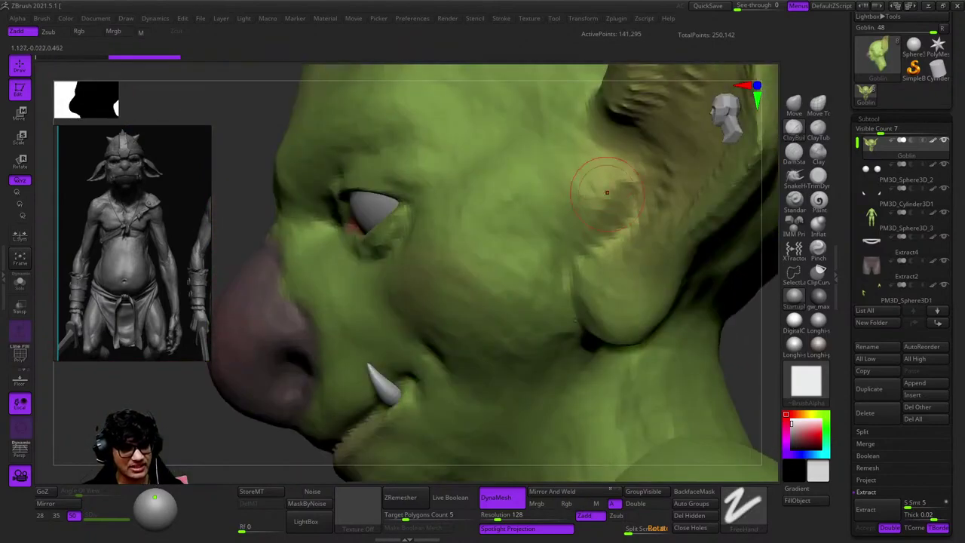
mouse_move(614, 194)
right_down()
mouse_move(630, 190)
mouse_move(615, 193)
right_up()
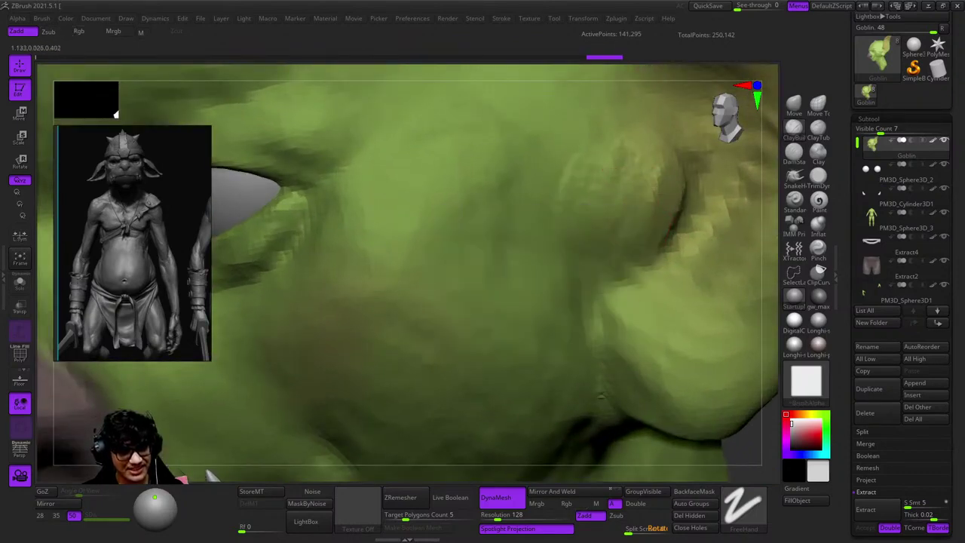
right_drag(556, 351, 568, 184)
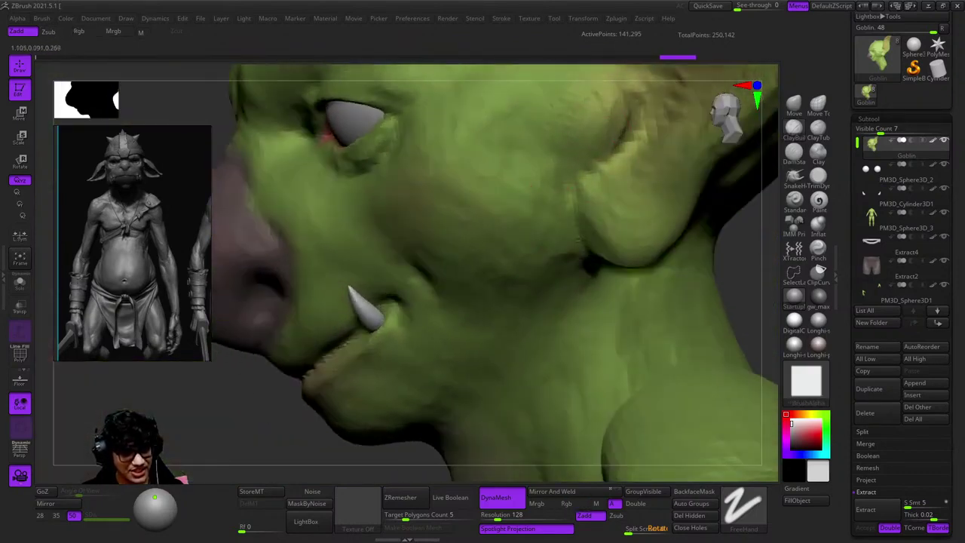
right_drag(549, 238, 564, 286)
right_drag(608, 224, 598, 249)
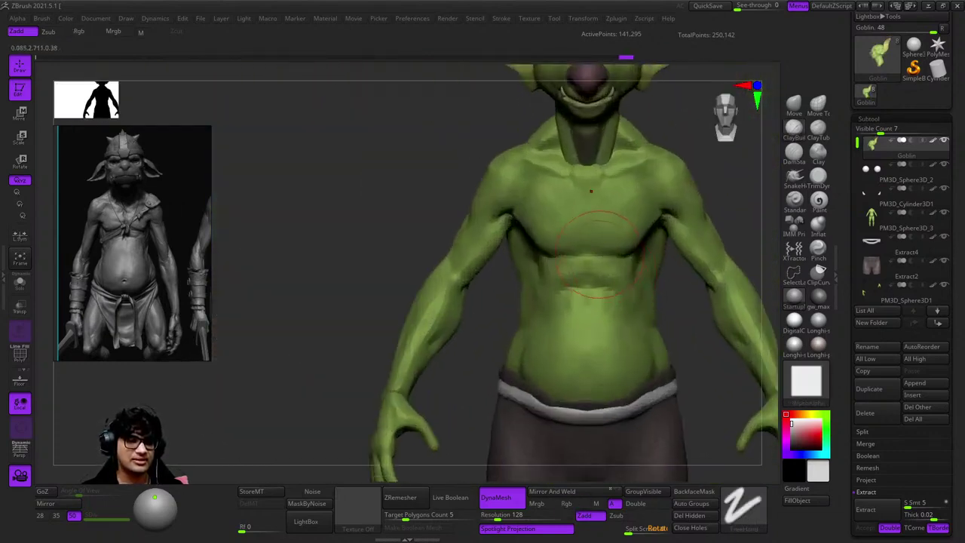
Select the goblin's body, isolate the leg polygroup and mask it, then invert the mask between legs and torso.
alt+click(577, 259)
drag(577, 258, 569, 310)
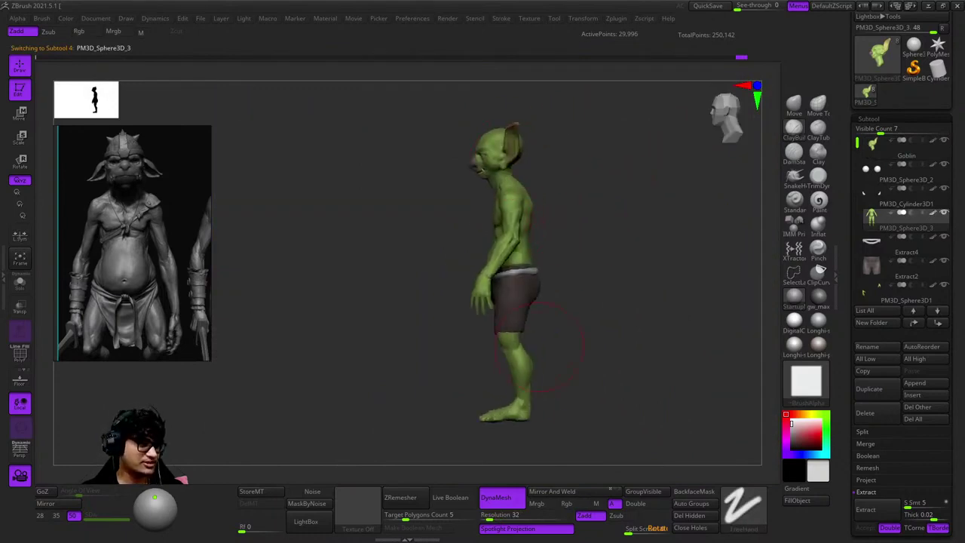
mouse_move(539, 343)
mouse_down()
mouse_move(550, 222)
mouse_move(561, 247)
mouse_up()
key(shift+f)
key(shift+f)
ctrl+shift+click(581, 388)
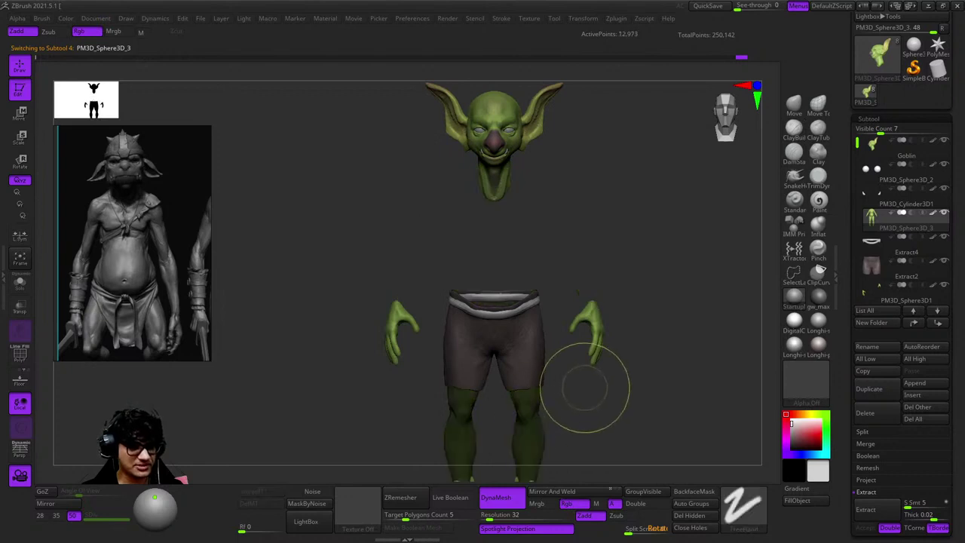
ctrl+shift+click(593, 391)
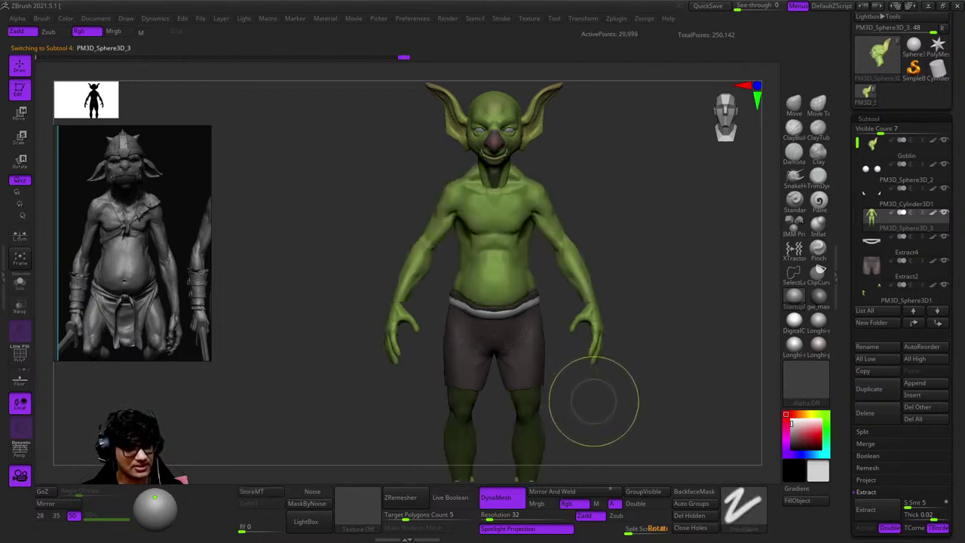
ctrl+click(593, 400)
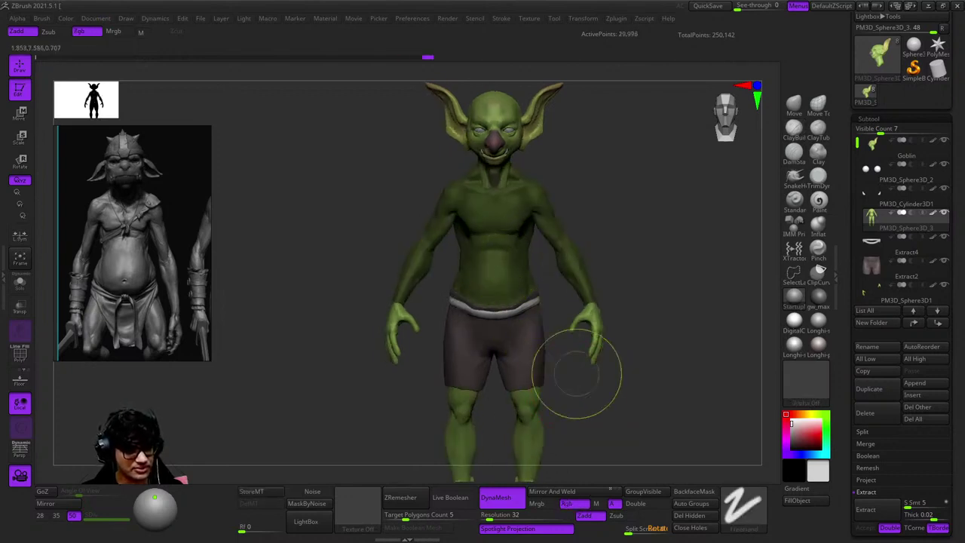
ctrl+click(576, 373)
Place the transform gizmo at the waist in side view and invert the mask to free the upper body.
shift+drag(648, 286, 685, 344)
ctrl+click(685, 344)
key(w)
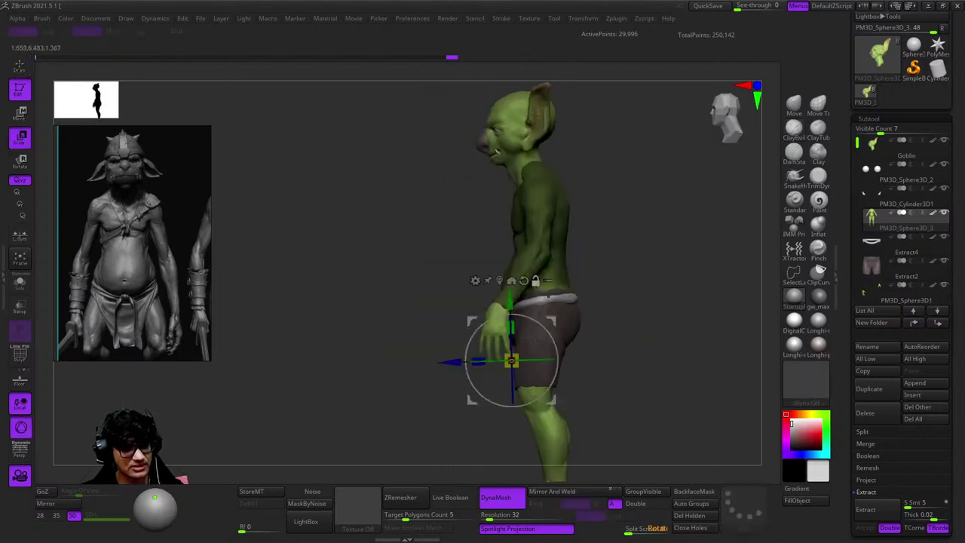
alt+drag(511, 360, 546, 300)
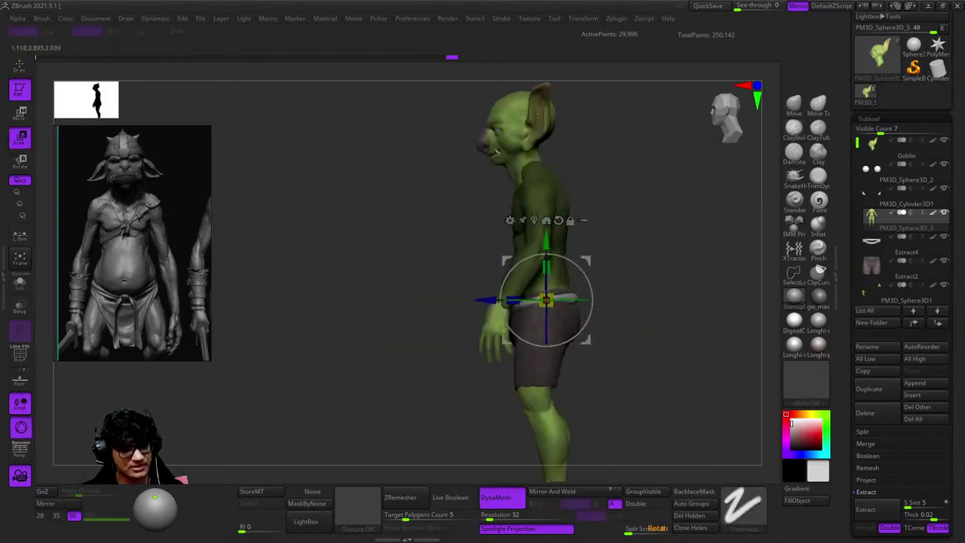
key(ctrl+i)
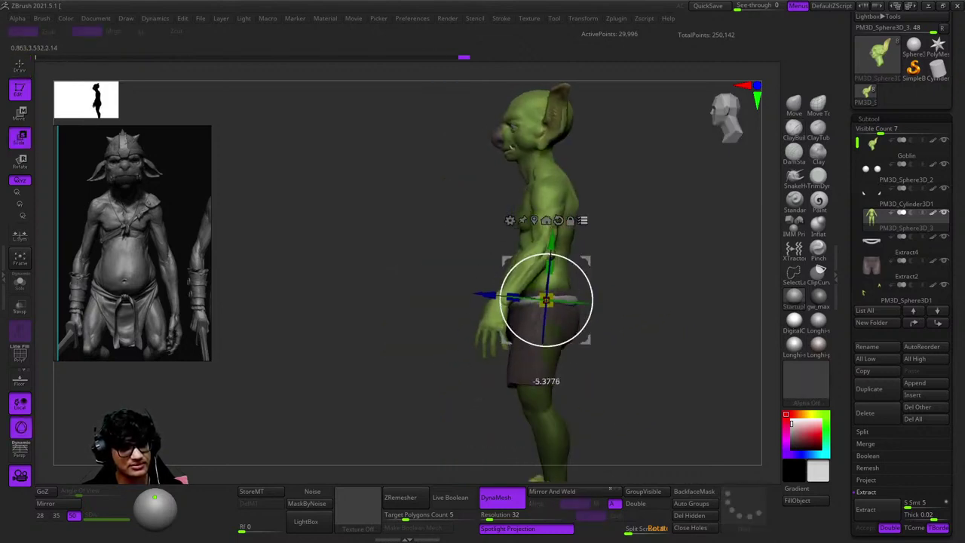
Try rotating the upper body back about 5 degrees around the waist together with the head, hands and clothing.
mouse_move(546, 342)
ctrl+right_down()
mouse_move(546, 317)
mouse_move(530, 316)
mouse_move(531, 332)
ctrl+right_up()
key(f)
mouse_move(904, 173)
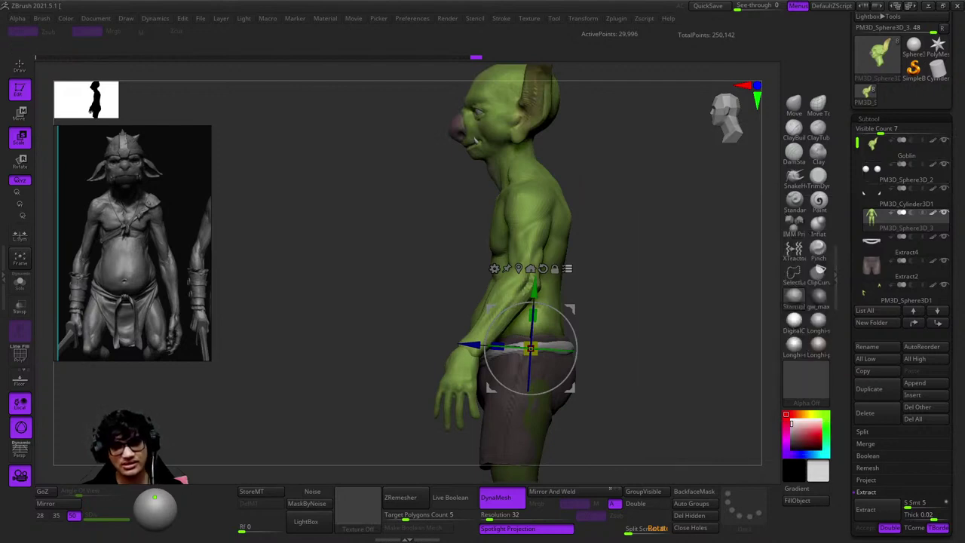
mouse_move(530, 348)
ctrl+right_down()
mouse_move(530, 362)
mouse_move(522, 332)
mouse_move(517, 376)
mouse_move(539, 216)
mouse_move(527, 254)
ctrl+right_up()
key(q)
Select the shorts and the belt and mask them so they are protected from the body's rotation.
alt+click(528, 254)
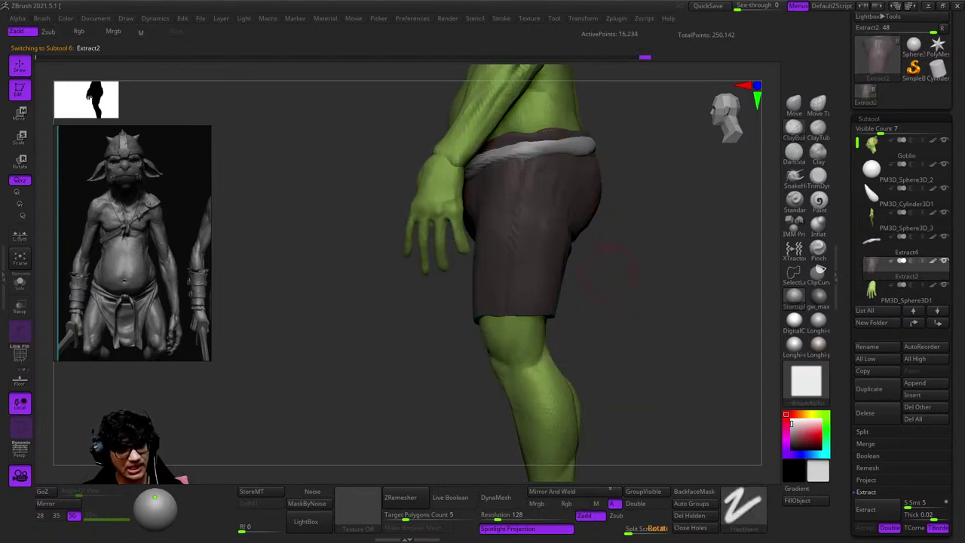
right_drag(625, 286, 580, 241)
alt+click(646, 260)
Select the body and try leaning its upper part back around the waist with the clothing masked.
alt+click(577, 238)
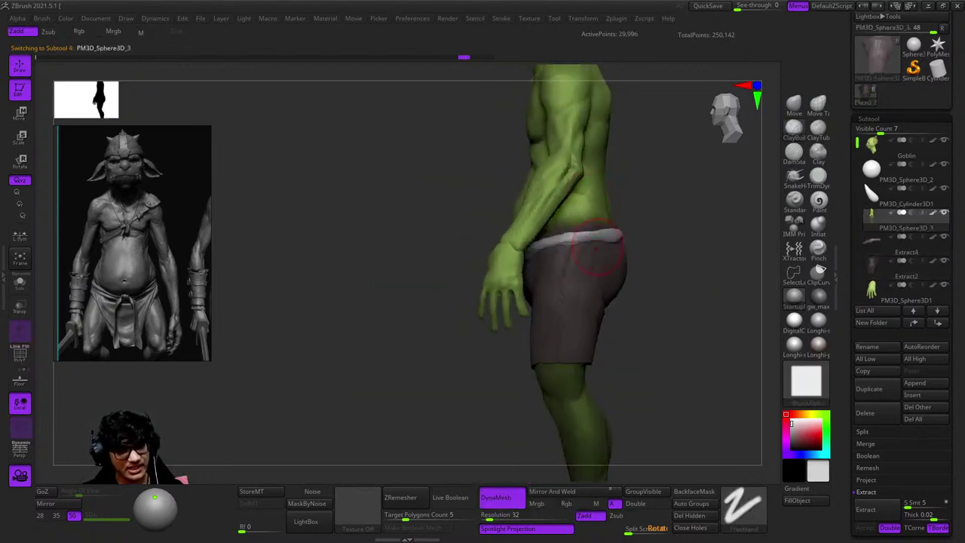
key(w)
ctrl+right_drag(576, 301, 577, 328)
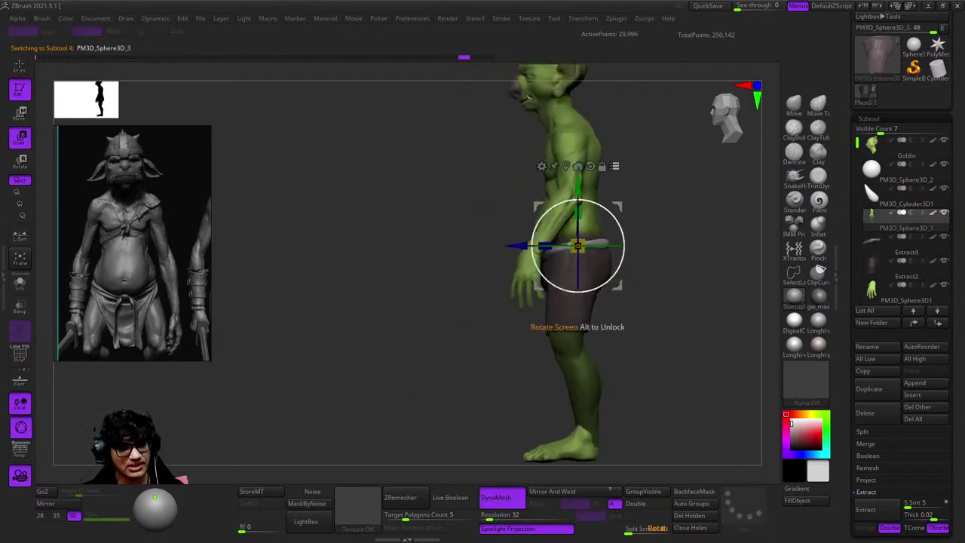
drag(578, 293, 562, 290)
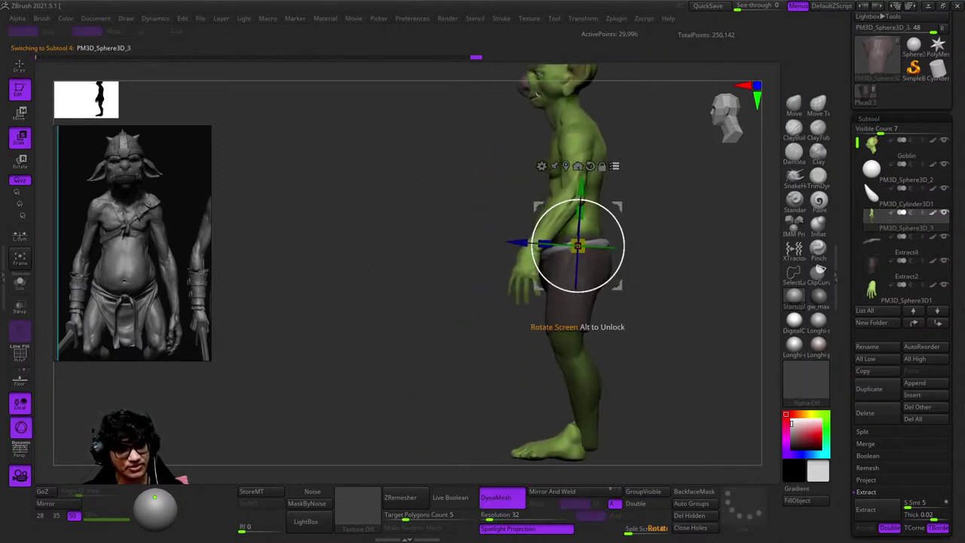
alt+right_drag(562, 290, 562, 162)
key(q)
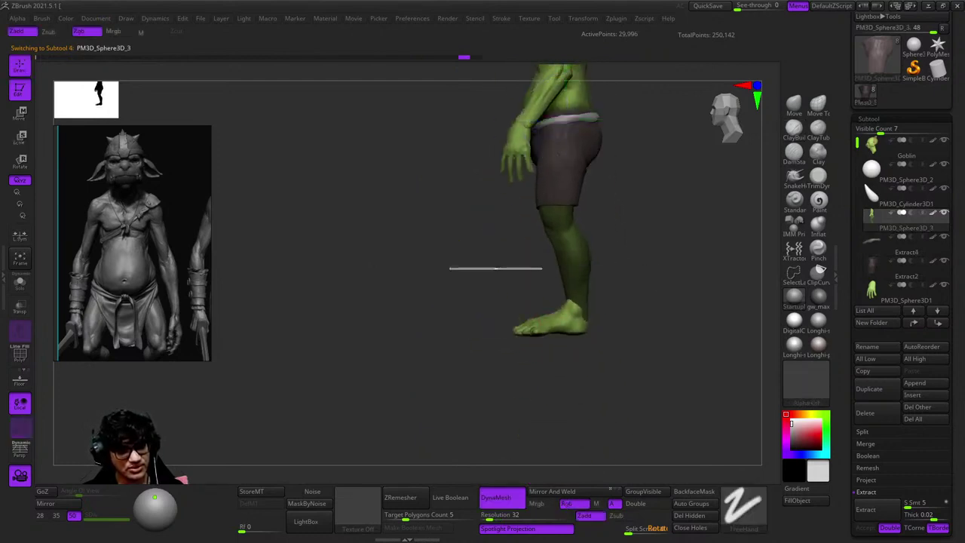
Select the combined hands and feet, mask the feet and split them into their own subtool.
alt+click(567, 318)
ctrl+drag(480, 405, 663, 226)
ctrl+right_drag(614, 226, 561, 451)
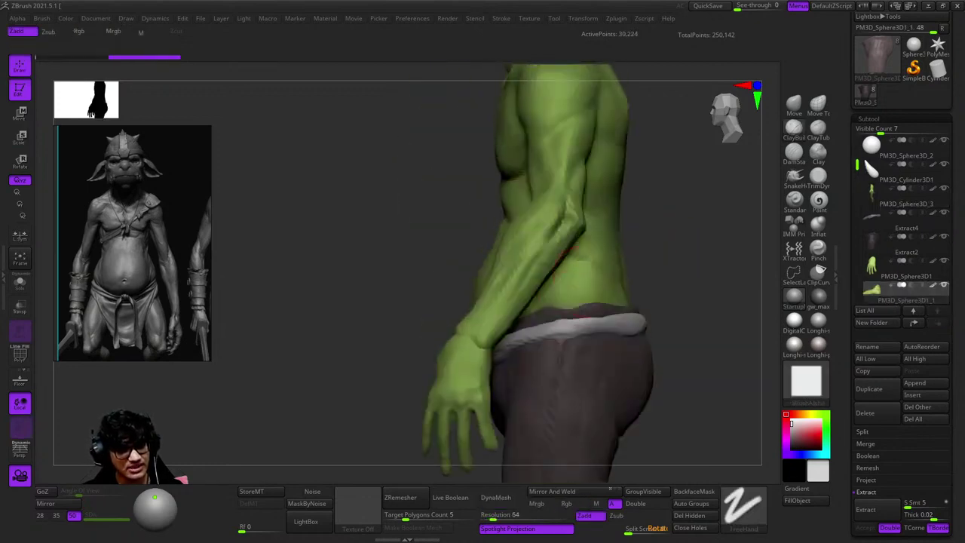
Select the body and rotate its upper part around the waist together with the head and hands.
alt+click(605, 323)
key(f)
key(w)
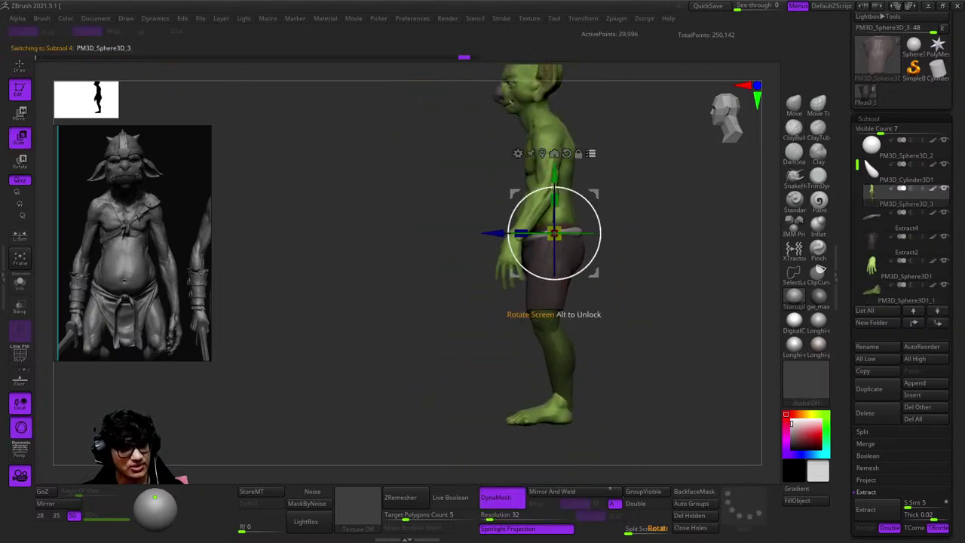
mouse_move(562, 361)
alt+right_down()
mouse_move(547, 446)
mouse_move(603, 445)
mouse_move(573, 445)
mouse_move(603, 444)
mouse_move(602, 423)
mouse_move(588, 422)
mouse_move(688, 284)
mouse_move(527, 271)
mouse_move(501, 290)
mouse_move(528, 291)
mouse_move(495, 291)
alt+right_up()
key(q)
key(space)
Build up and smooth the body's shoulders, chest and upper arms, working around the armpits from several sides.
right_drag(580, 203, 565, 234)
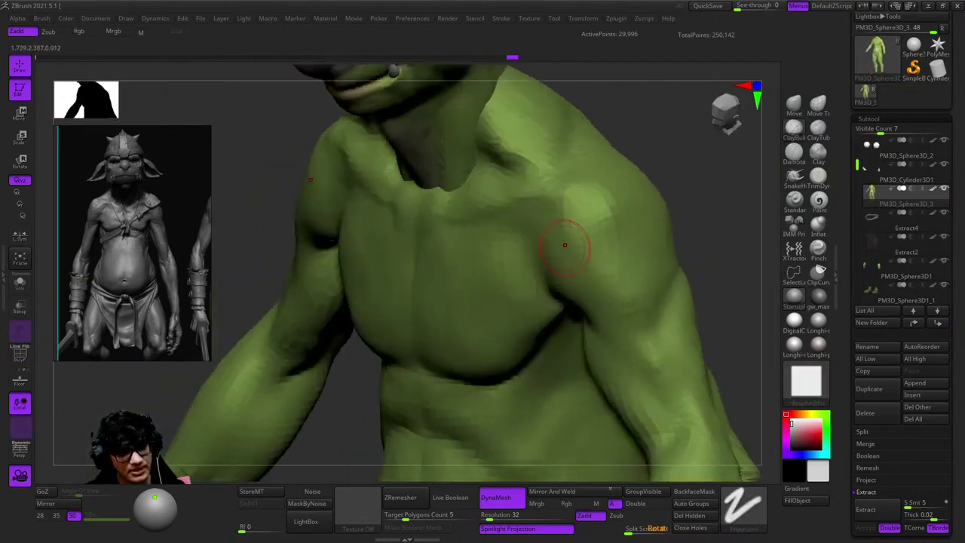
right_drag(681, 324, 527, 316)
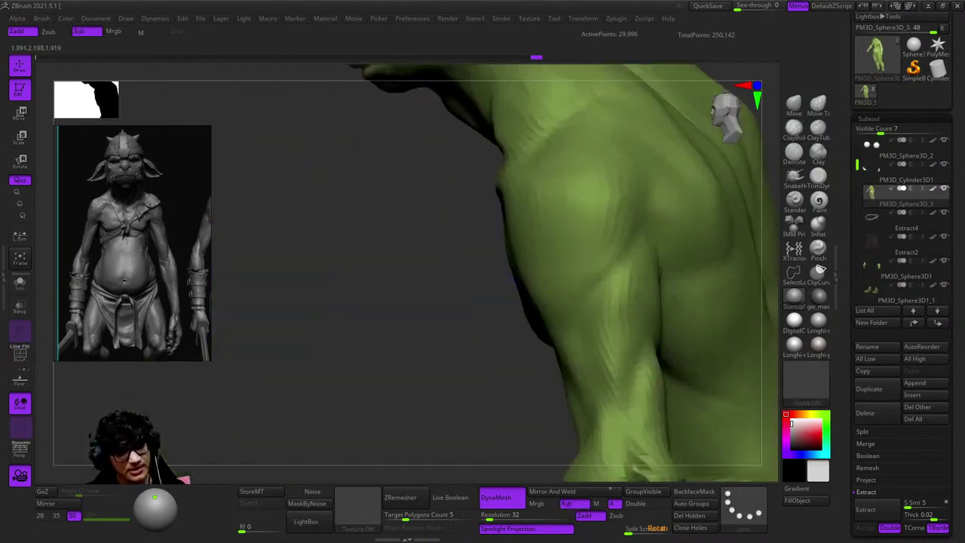
mouse_move(600, 242)
right_down()
mouse_move(543, 226)
mouse_move(646, 239)
right_up()
right_drag(623, 319, 652, 180)
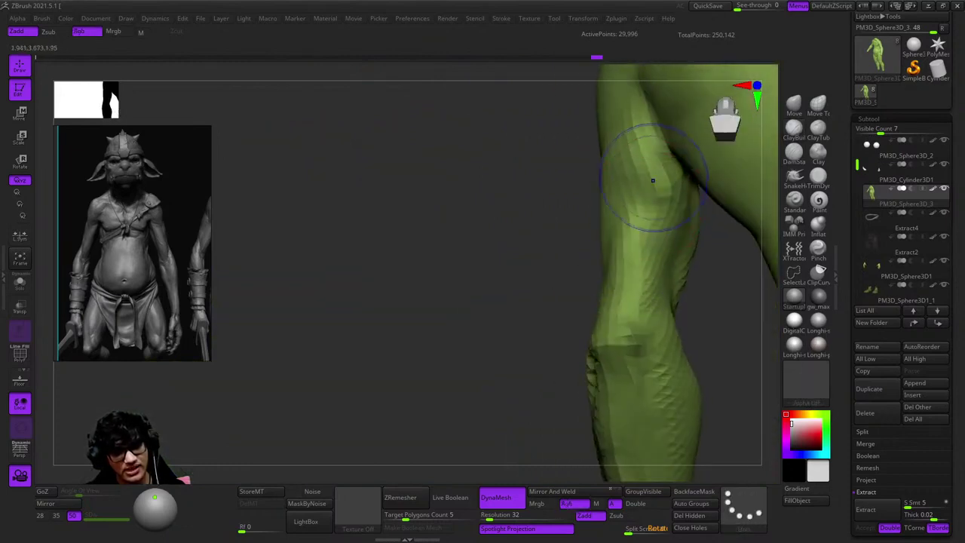
right_drag(647, 278, 626, 185)
mouse_move(594, 228)
right_down()
mouse_move(562, 247)
mouse_move(586, 238)
right_up()
mouse_move(542, 295)
right_down()
mouse_move(483, 261)
mouse_move(500, 258)
mouse_move(588, 170)
right_up()
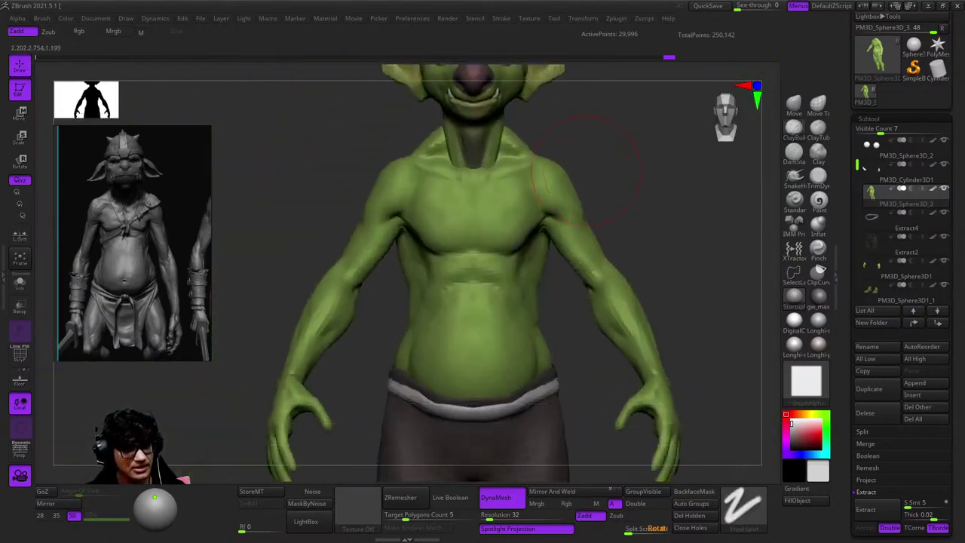
alt+right_drag(534, 251, 645, 226)
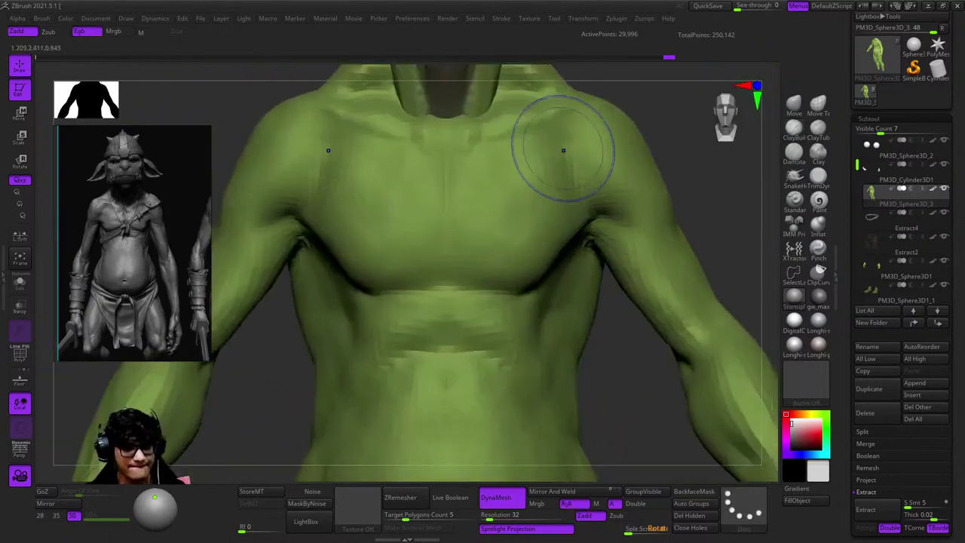
alt+right_drag(622, 188, 591, 156)
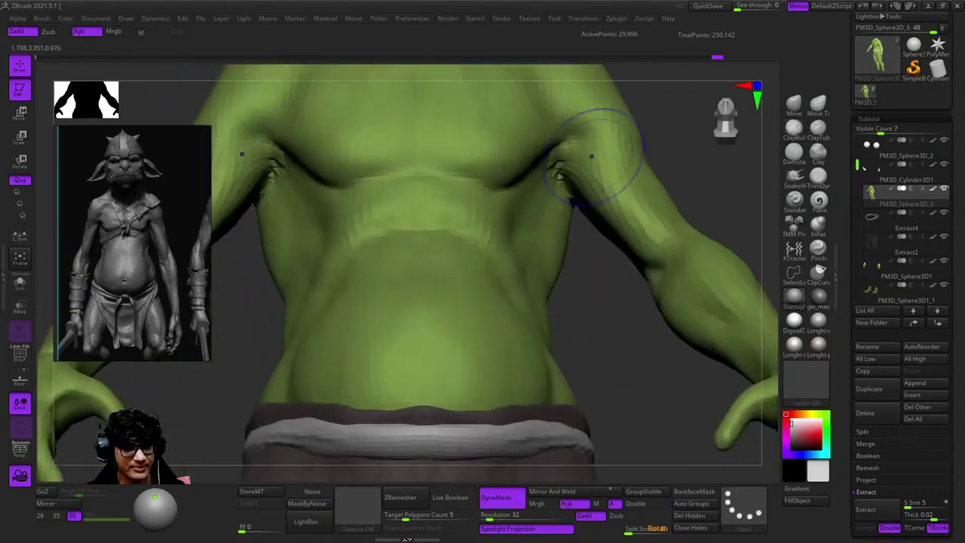
DynaMesh the body at a resolution of 64 and rework the jagged armpit creases with ClayBuildup.
key(f)
ctrl+drag(519, 441, 528, 446)
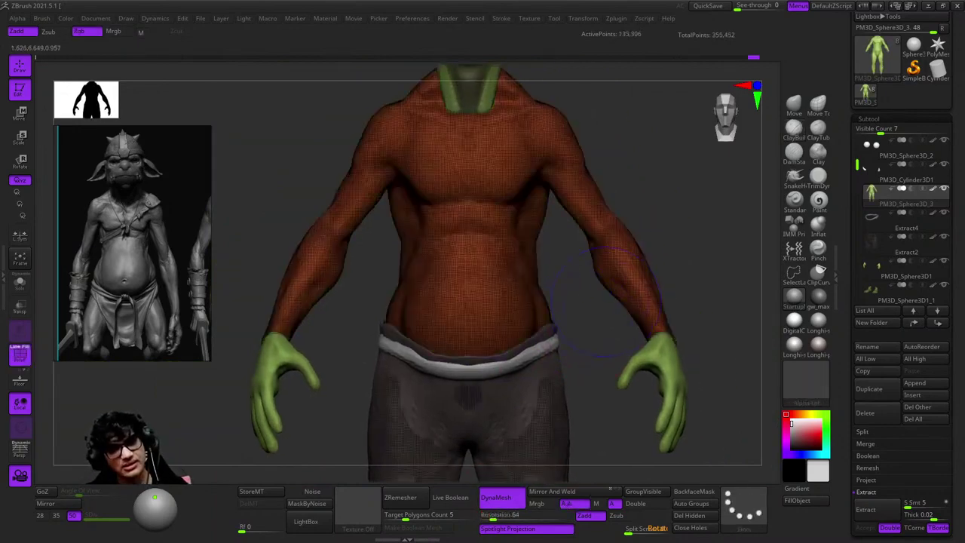
mouse_move(652, 309)
alt+right_down()
mouse_move(580, 192)
mouse_move(761, 181)
alt+right_up()
key(b)
key(c)
key(b)
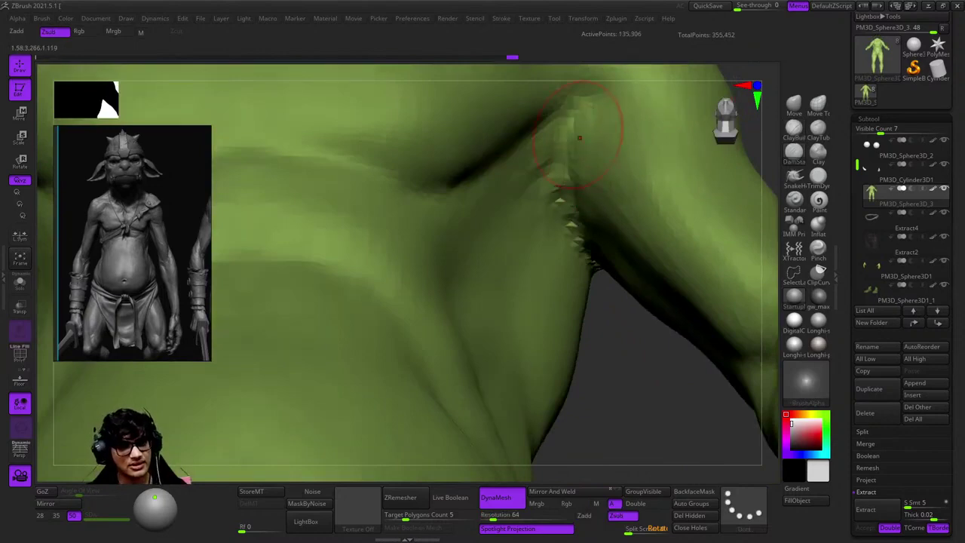
mouse_move(579, 137)
right_down()
mouse_move(575, 286)
mouse_move(510, 252)
mouse_move(560, 280)
mouse_move(549, 268)
mouse_move(557, 285)
right_up()
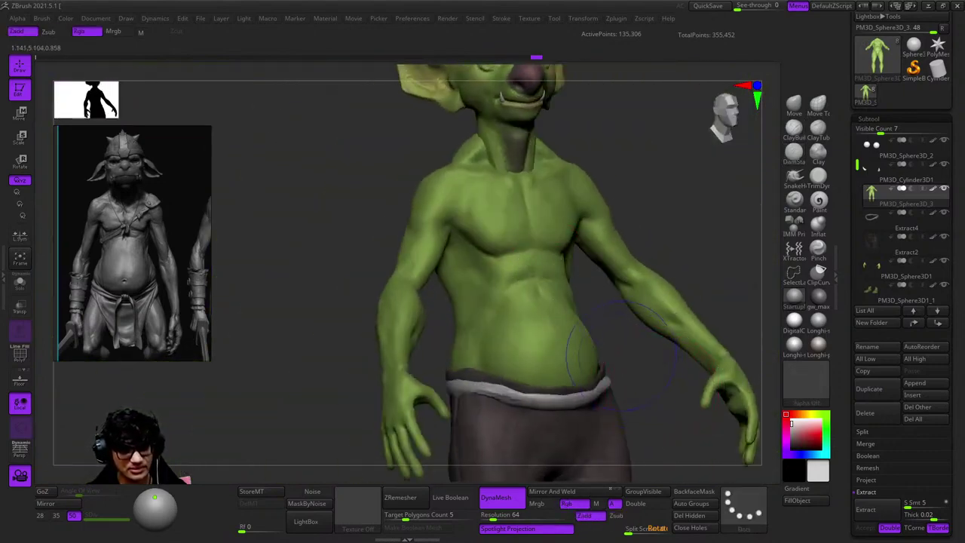
Check the body's mesh in polyframe display, undo its remesh and set the DynaMesh resolution to 120.
right_drag(600, 329, 558, 226)
key(shift+f)
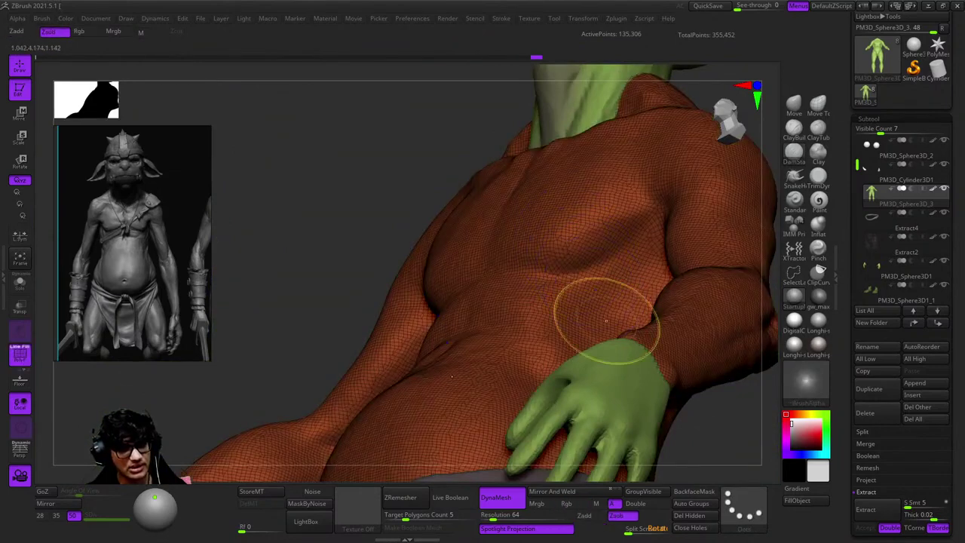
right_drag(602, 312, 561, 291)
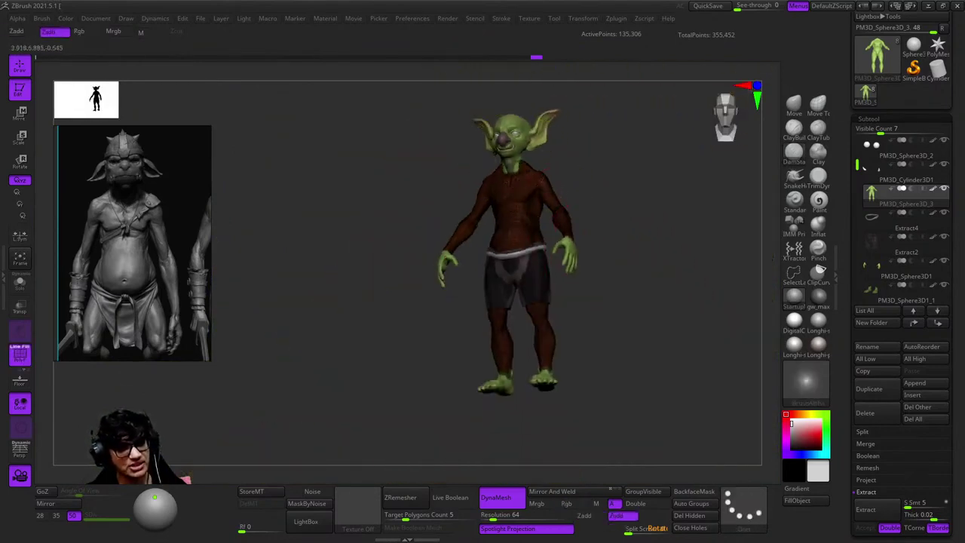
key(shift+f)
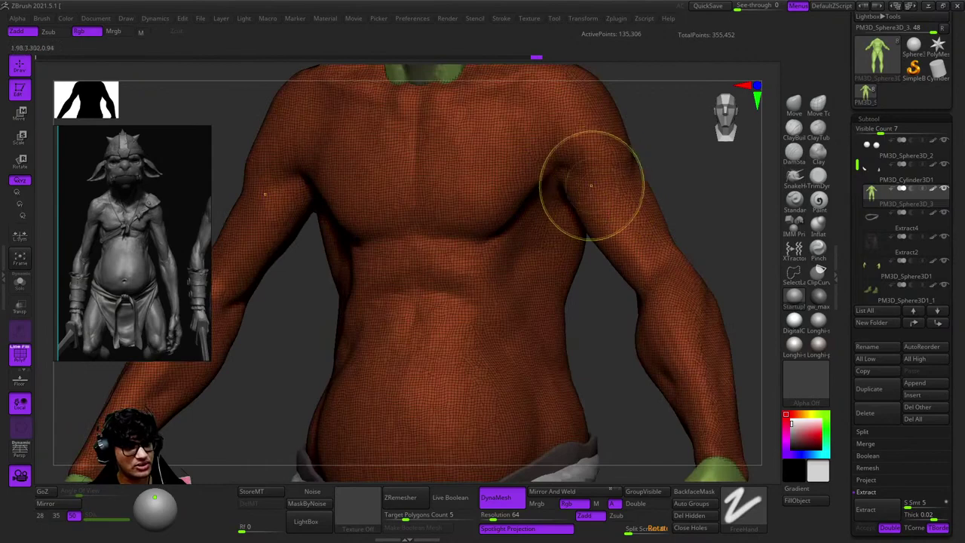
right_drag(591, 185, 597, 230)
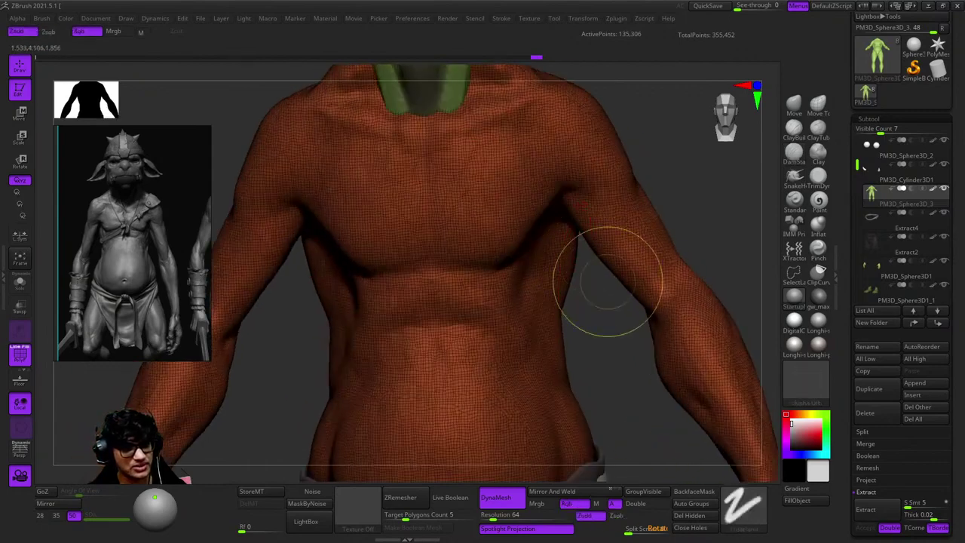
mouse_move(592, 280)
ctrl+right_down()
mouse_move(580, 140)
mouse_move(544, 233)
ctrl+right_up()
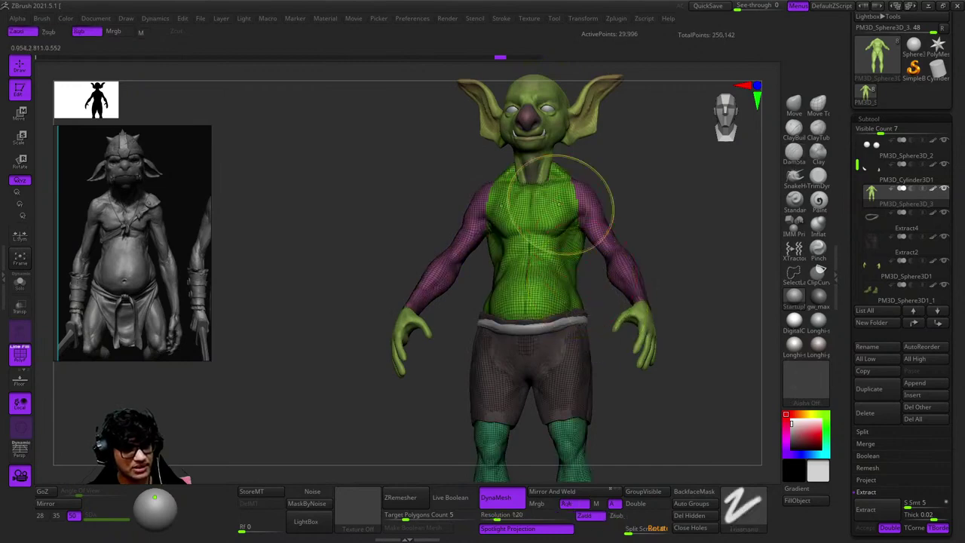
ctrl+right_drag(555, 204, 592, 234)
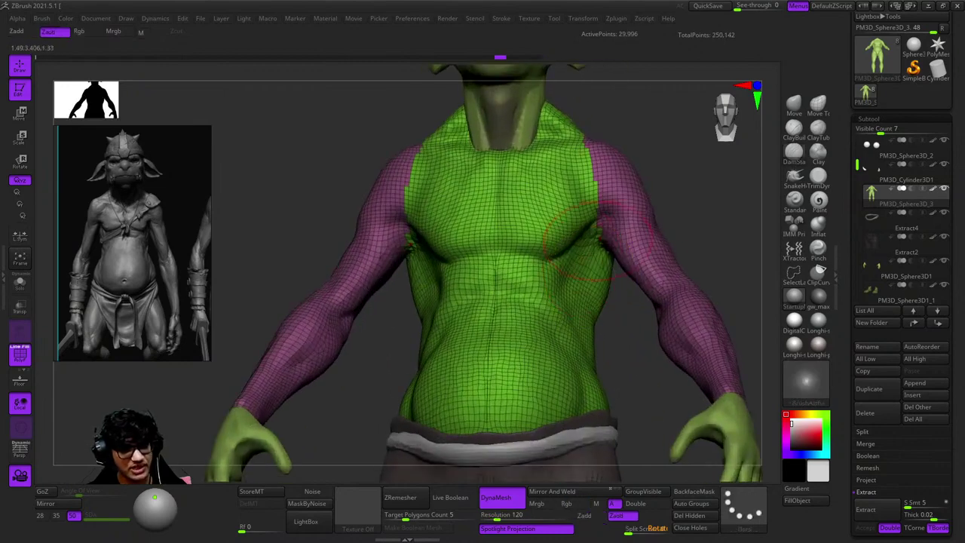
DynaMesh the body at a resolution of 120 with Groups on and blur at 0, and inspect the shoulder and groin seams.
scroll(900, 301, down, 5)
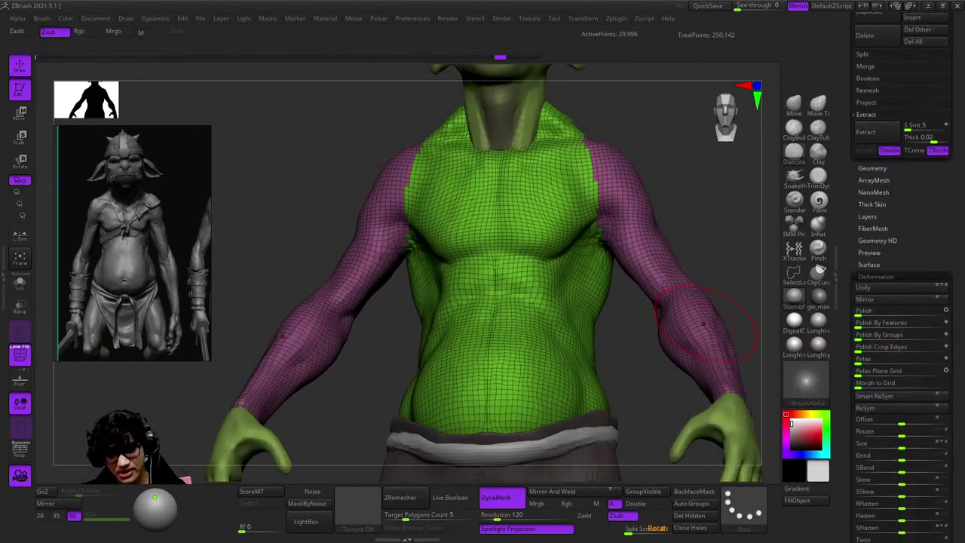
click(872, 194)
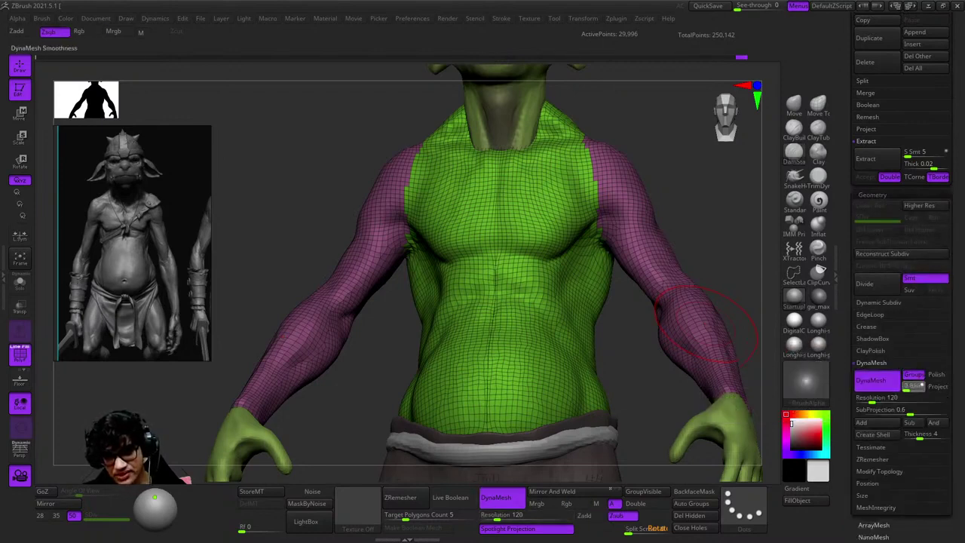
key(shift+f)
key(shift+f)
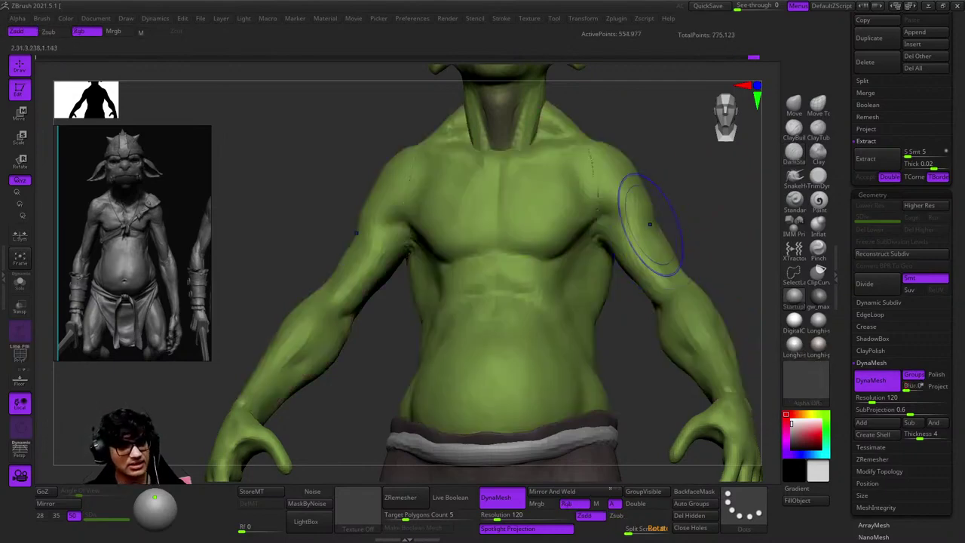
alt+drag(663, 173, 534, 279)
key(shift+f)
key(shift+f)
mouse_move(424, 276)
mouse_down()
mouse_move(452, 249)
mouse_move(527, 242)
mouse_move(570, 215)
mouse_move(550, 229)
mouse_move(586, 290)
mouse_move(549, 236)
mouse_up()
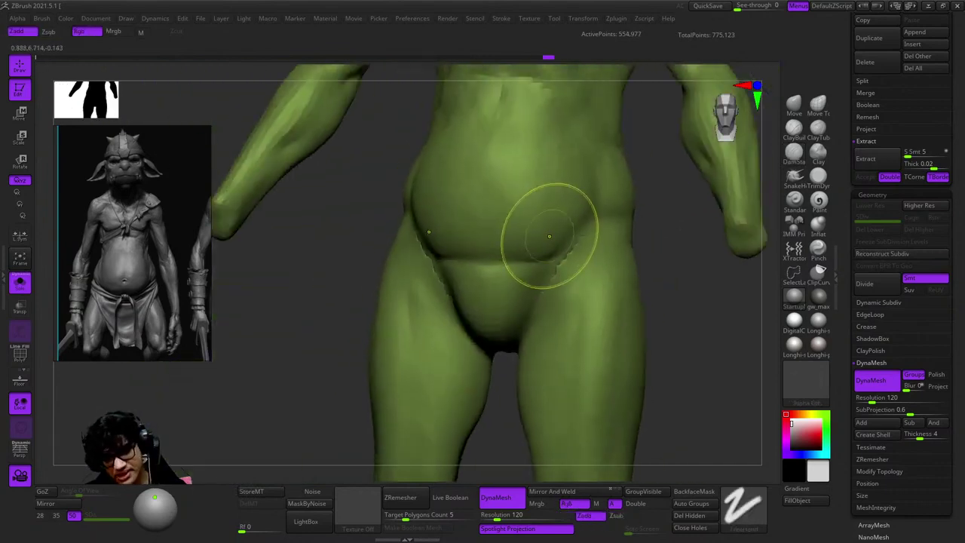
Isolate polygroups around the groin to check their borders, and undo the body's remesh.
ctrl+shift+click(578, 301)
drag(678, 340, 563, 295)
key(ctrl+z)
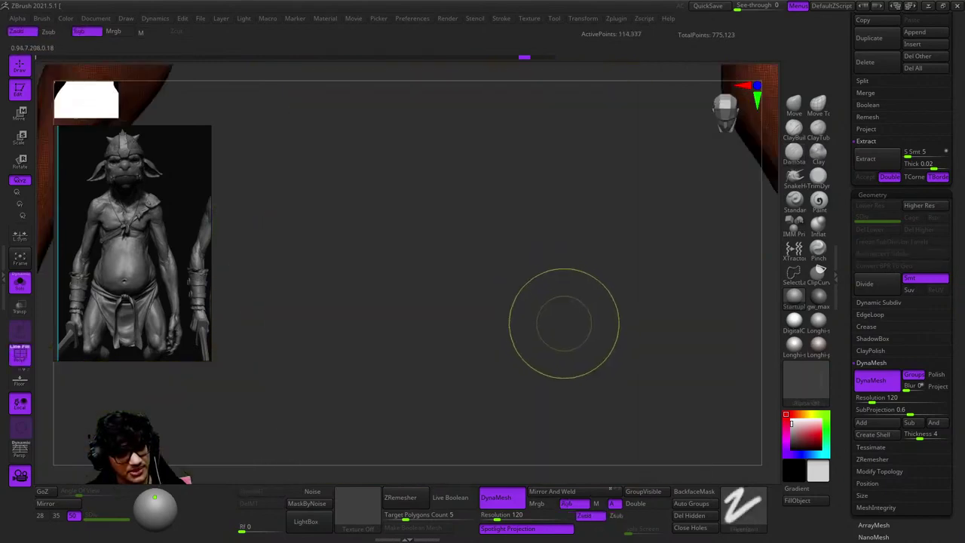
key(ctrl+z)
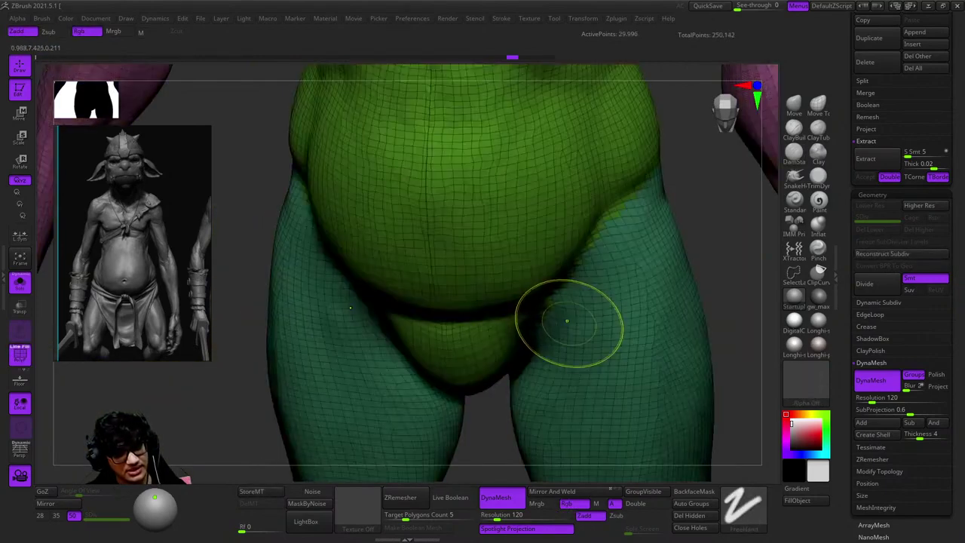
Examine the polygroup borders at the hips, try DynaMesh on the body with blur at 0 and undo it.
key(shift+f)
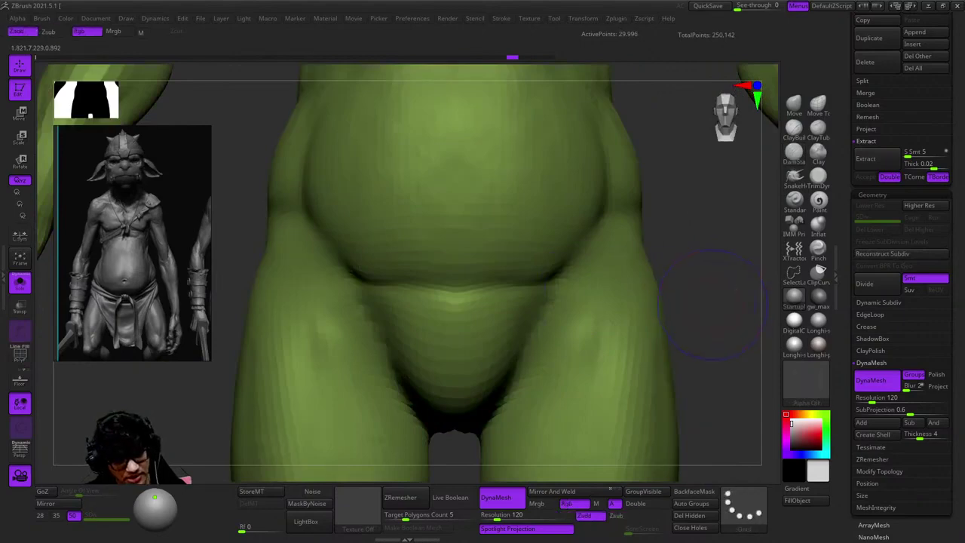
key(shift+f)
ctrl+shift+click(603, 334)
drag(635, 323, 723, 336)
ctrl+shift+click(703, 320)
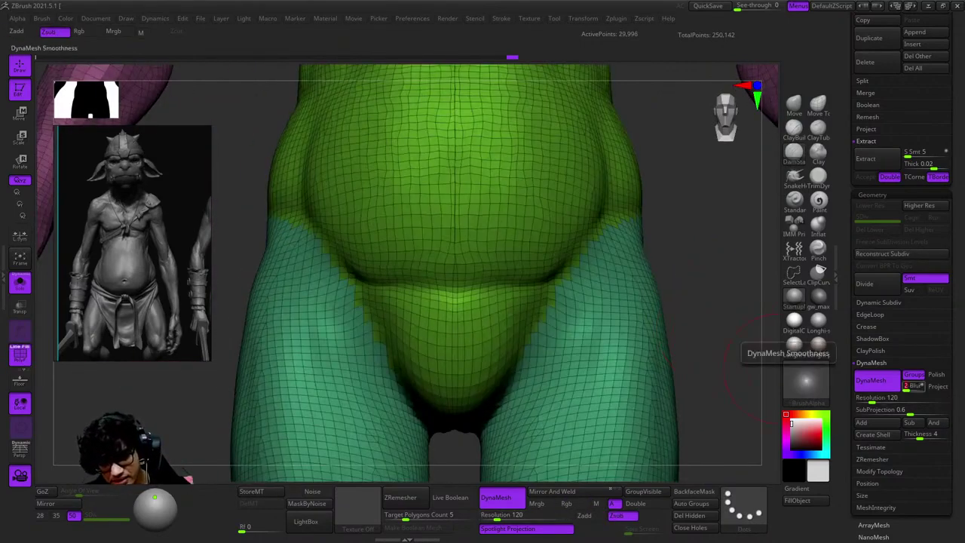
key(ctrl+shift+z)
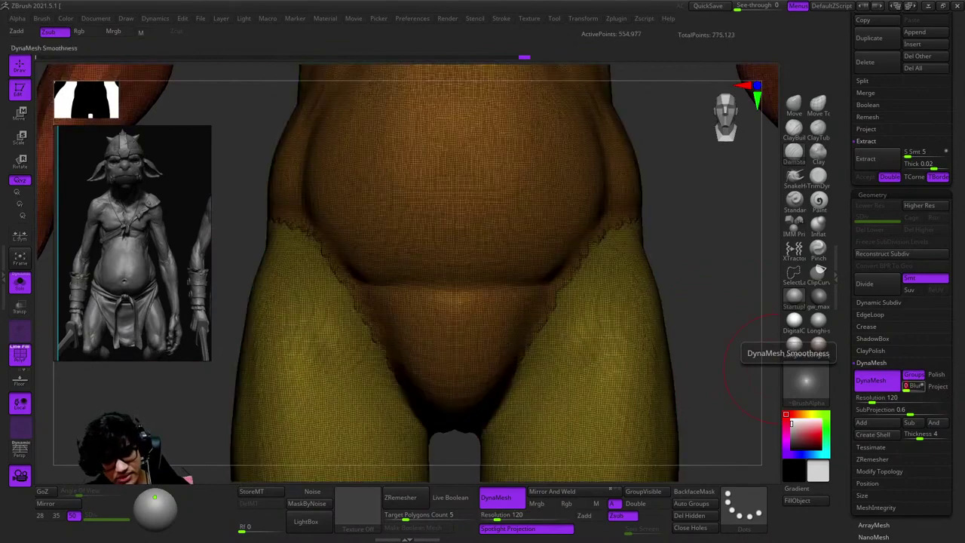
key(ctrl+z)
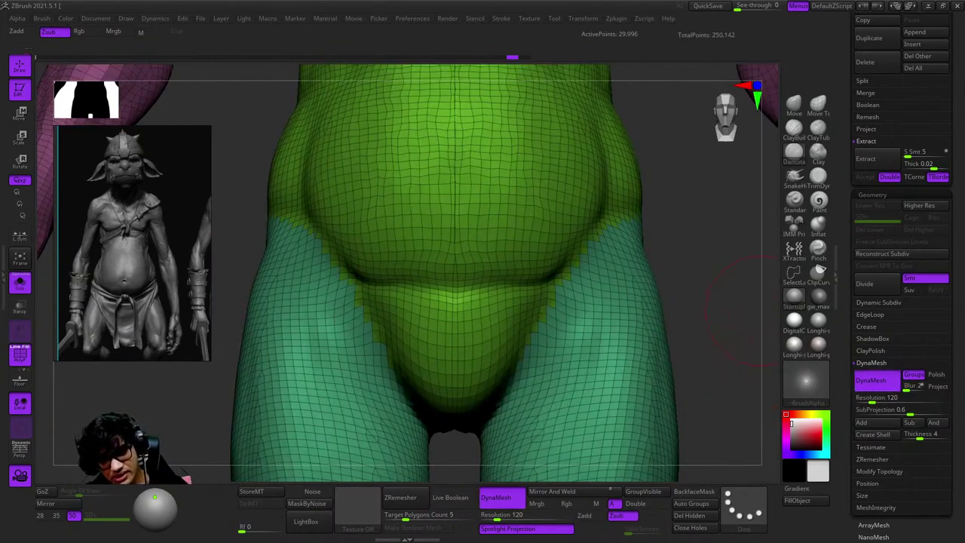
Remesh the body again at a resolution of 120 with Groups on and examine the borders between belly and thighs.
key(b)
key(p)
key(a)
key(ctrl+shift+z)
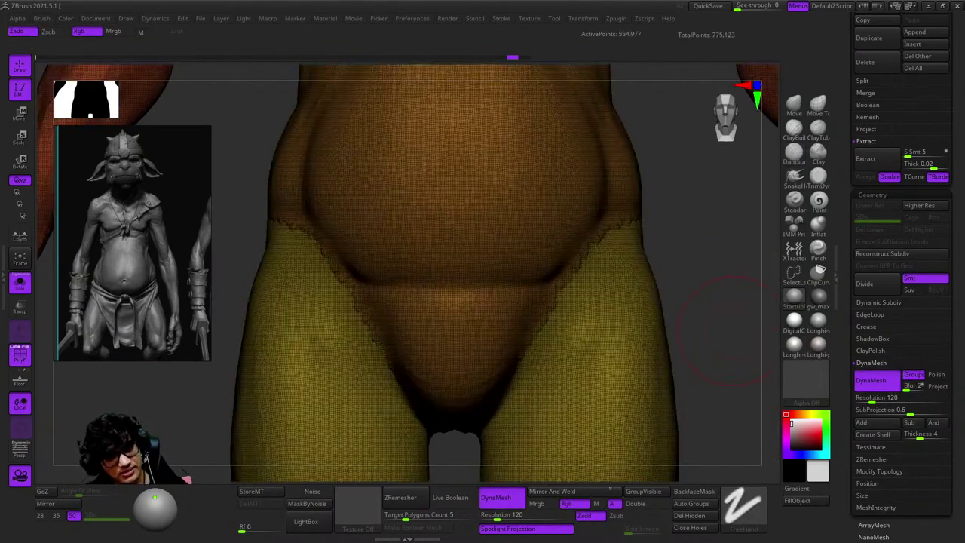
mouse_move(729, 306)
mouse_down()
mouse_move(708, 316)
mouse_move(279, 366)
mouse_move(728, 348)
mouse_up()
ctrl+shift+click(420, 76)
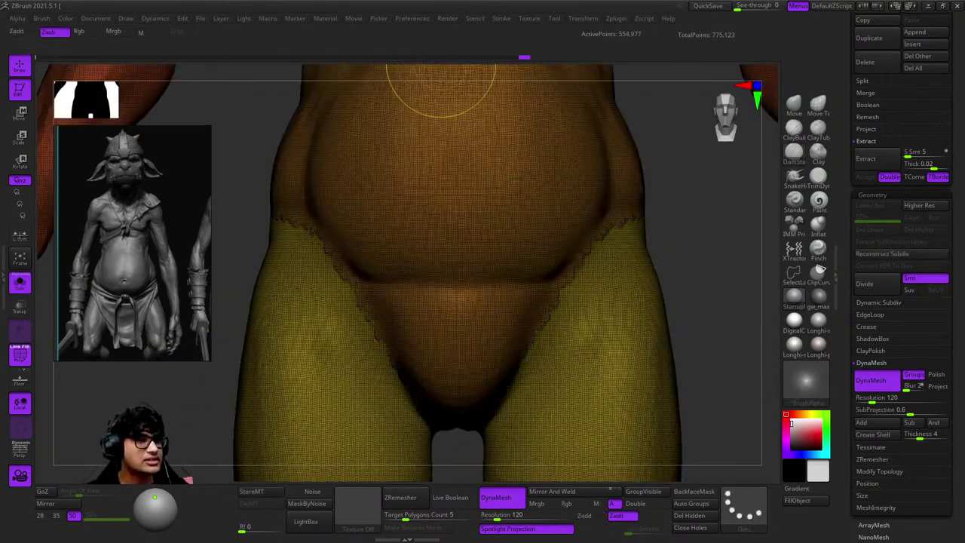
Look through the preferences down to the Geometry section.
click(412, 18)
scroll(452, 264, down, 3)
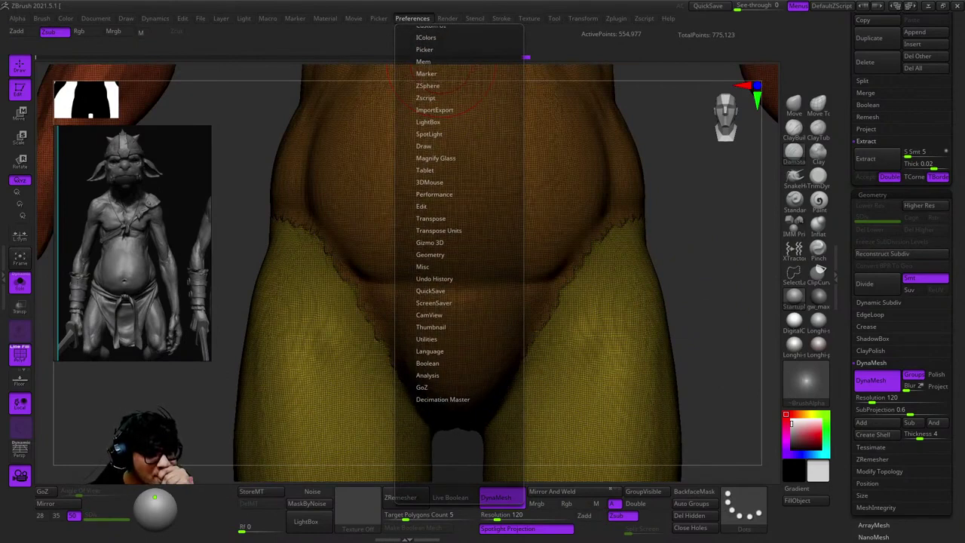
click(430, 254)
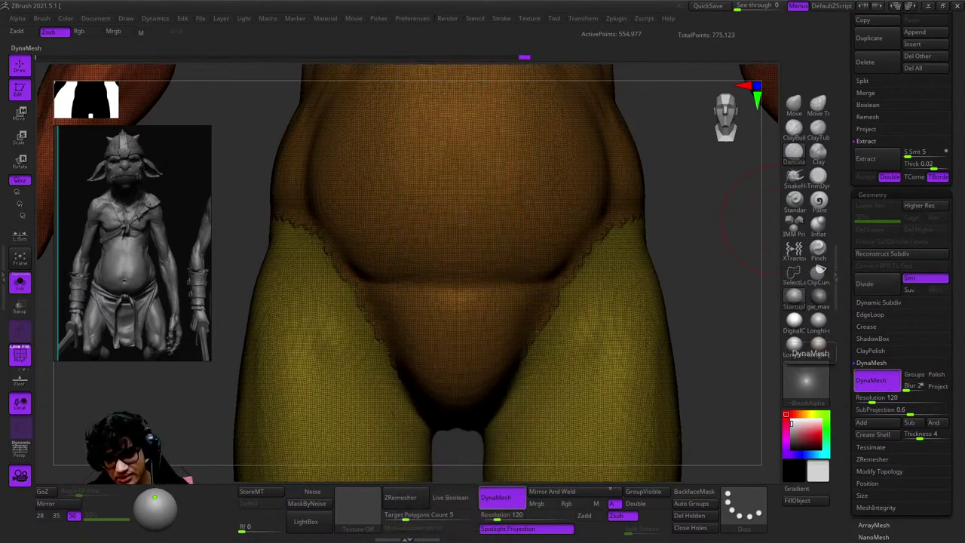
Try DynaMesh at a resolution of 120 with Groups off, inspect the whole body and undo the remesh.
click(873, 380)
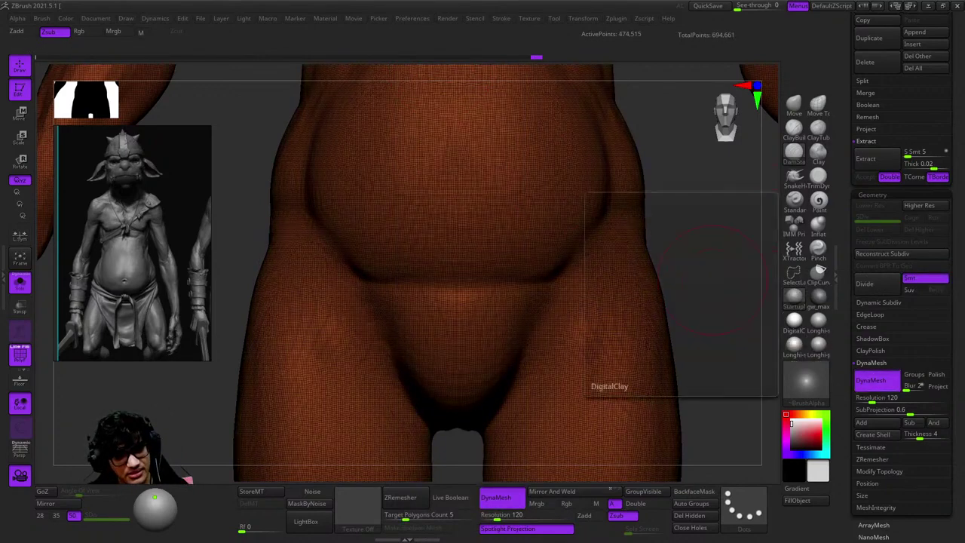
key(shift+f)
key(f)
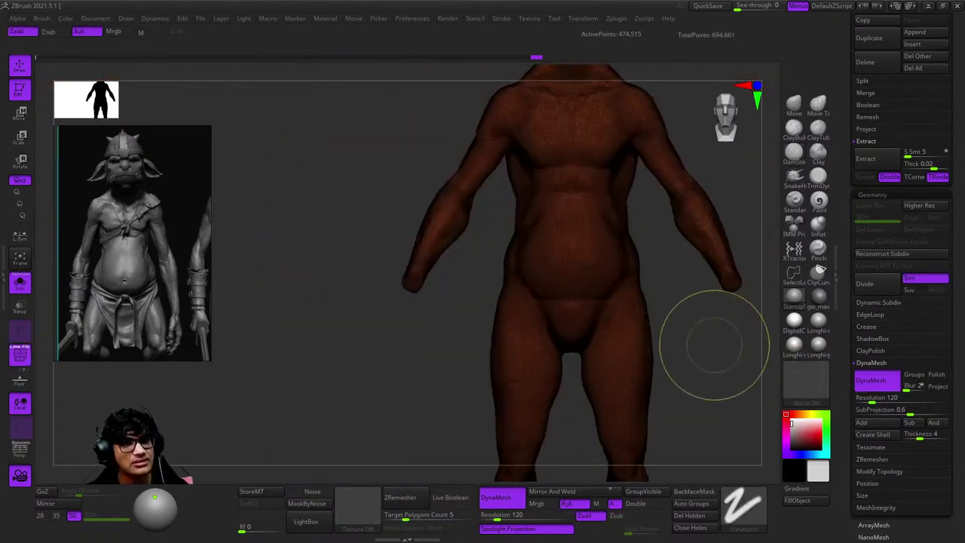
alt+drag(713, 344, 688, 338)
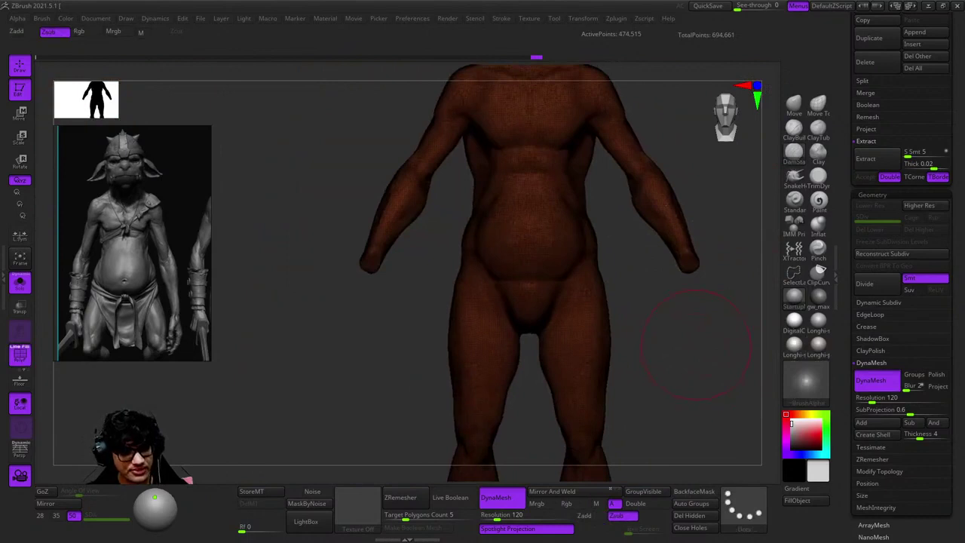
key(ctrl+z)
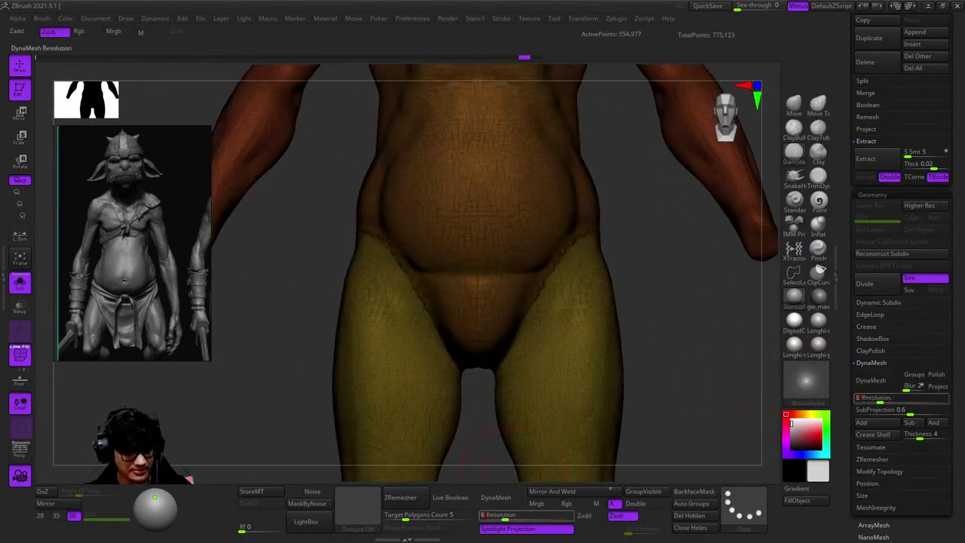
Turn off Spotlight Projection and try DynaMesh on the body at a resolution of 64, undoing the remesh.
click(525, 527)
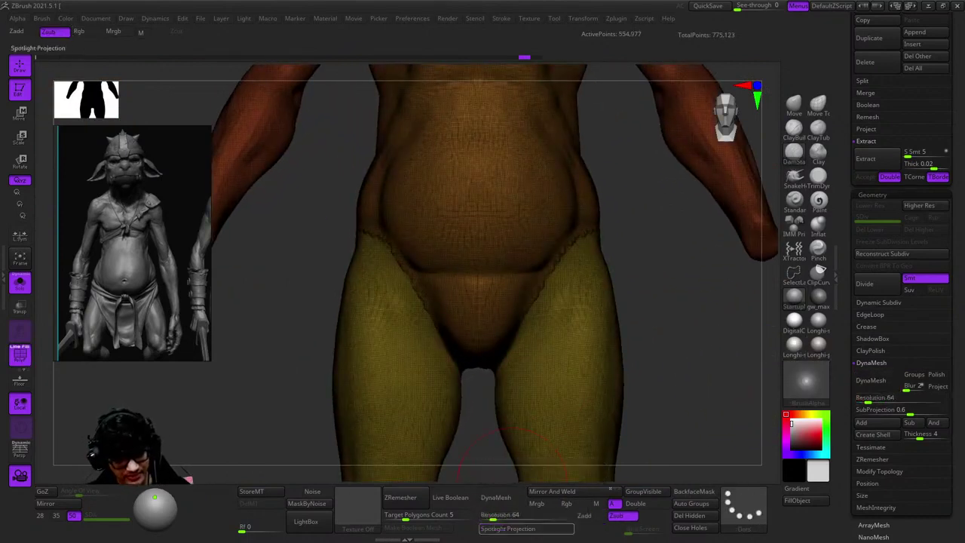
click(875, 380)
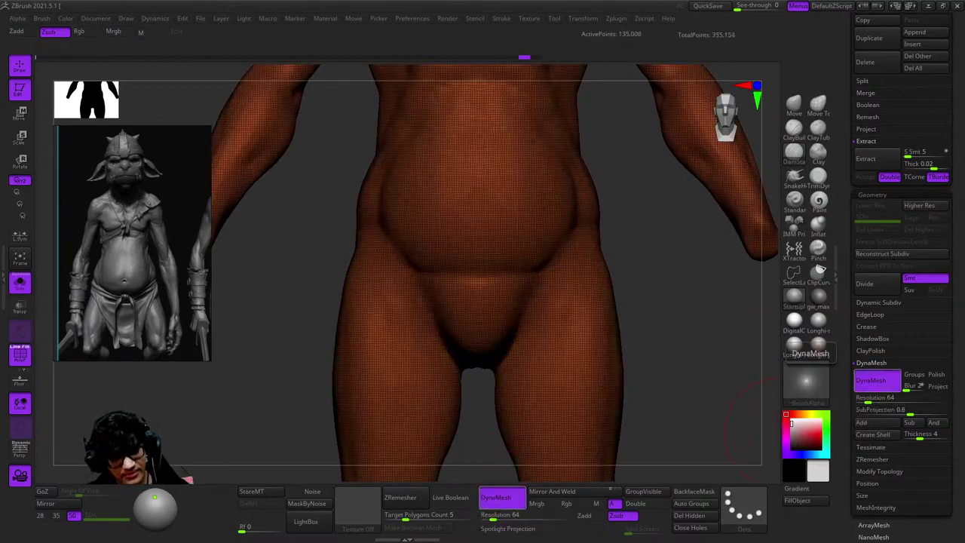
click(874, 380)
click(875, 380)
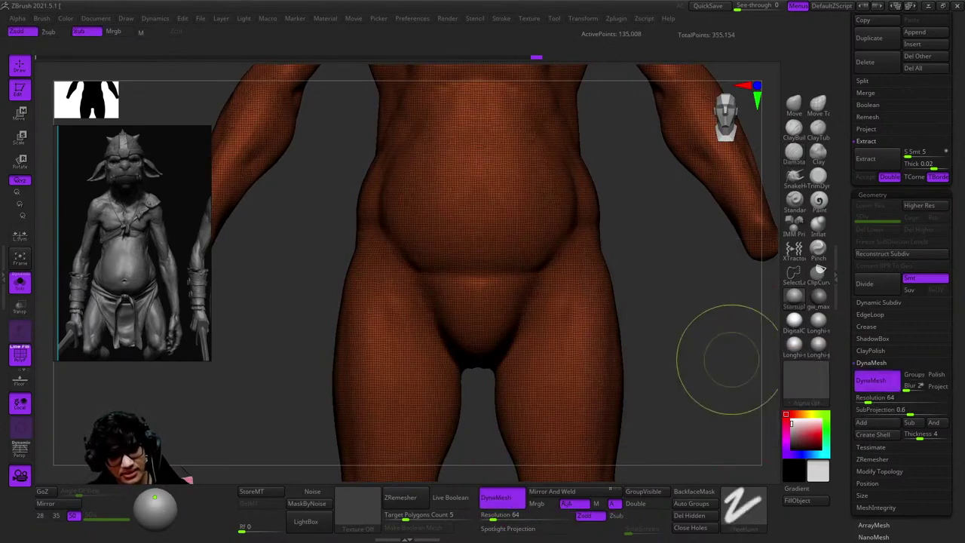
key(ctrl+z)
DynaMesh the body at a resolution of 120 with Groups on and isolate the legs to check their upper border.
click(874, 380)
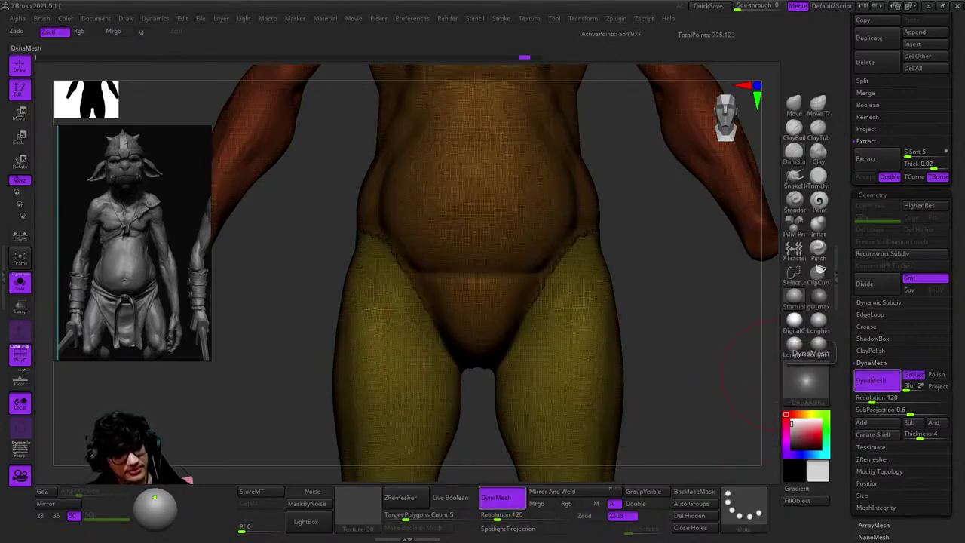
ctrl+shift+click(586, 392)
drag(648, 392, 673, 395)
key(ctrl+z)
key(ctrl+shift+z)
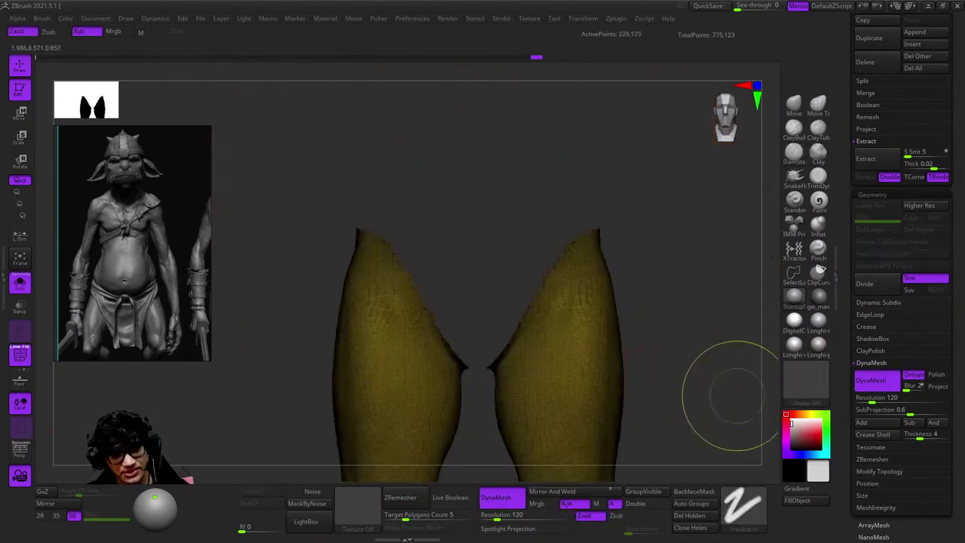
Restore the full body and undo the grouped remesh after comparing both states.
key(ctrl+z)
key(ctrl+z)
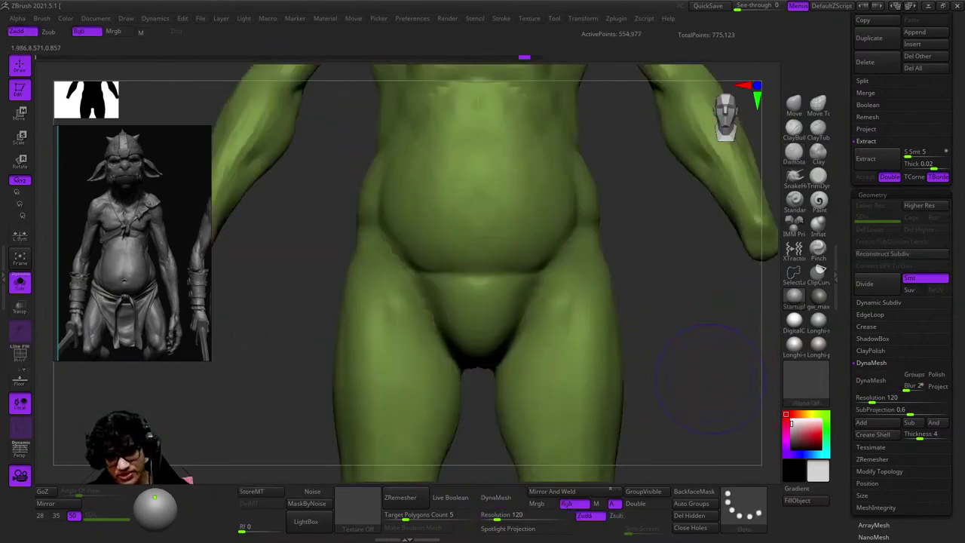
key(ctrl+shift+z)
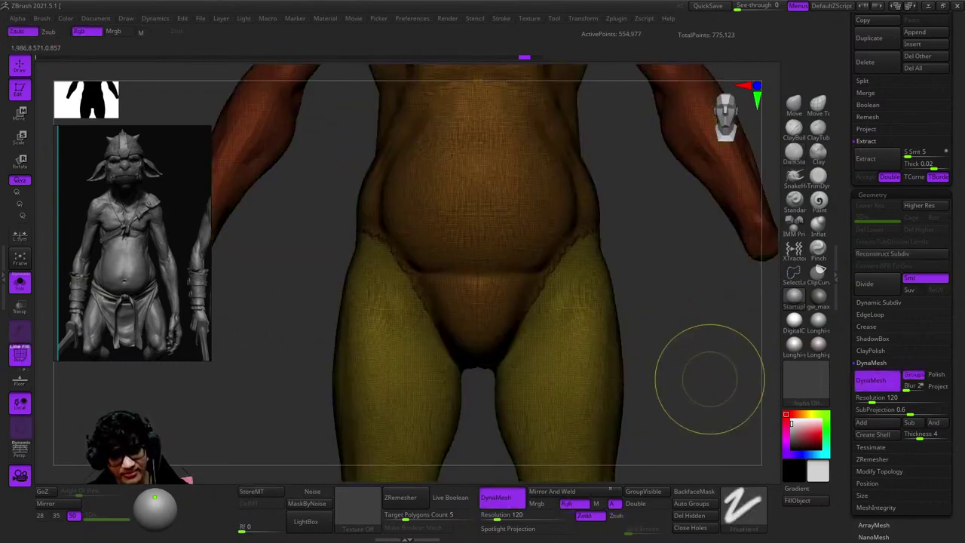
key(ctrl+z)
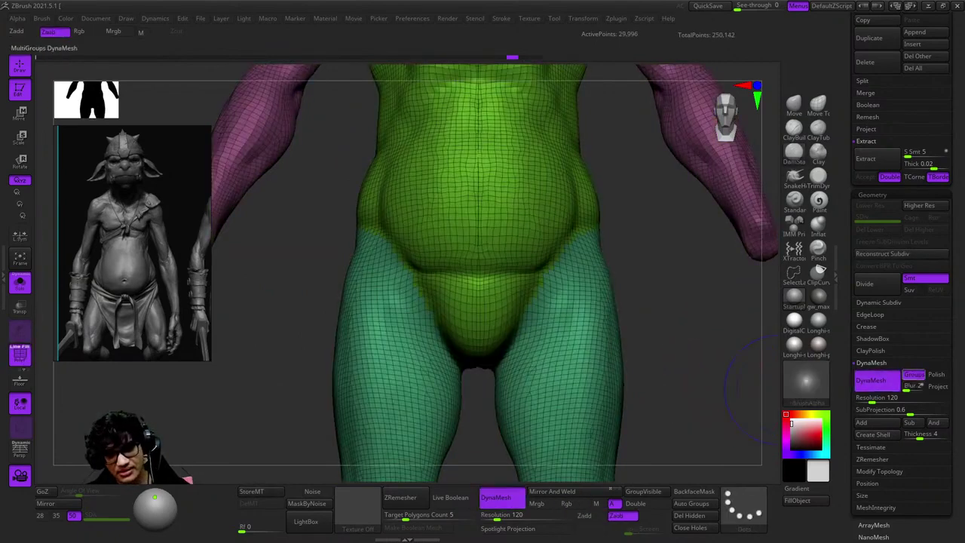
Turn off DynaMesh Groups, try the remesh at a resolution of 120 and undo it.
key(ctrl+shift+z)
key(ctrl+shift+z)
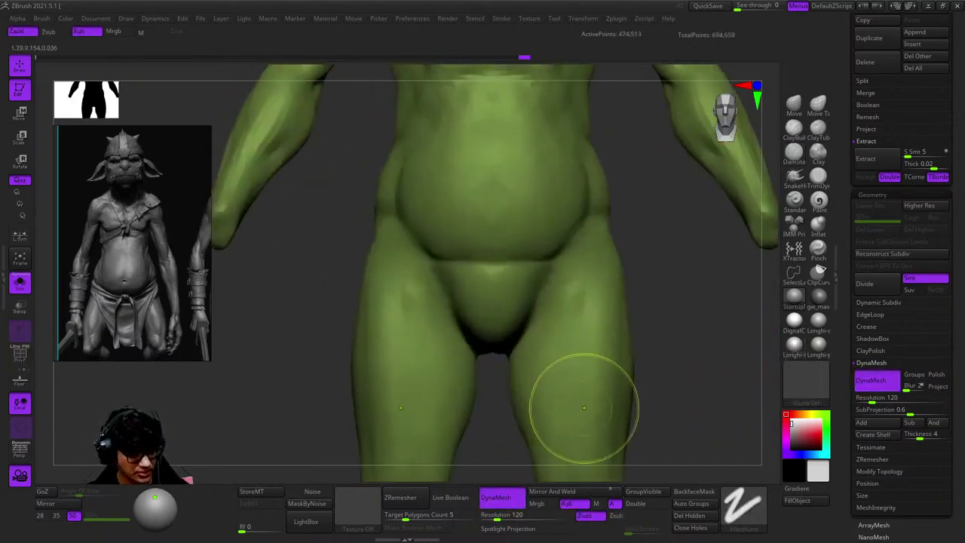
key(ctrl+z)
key(shift+f)
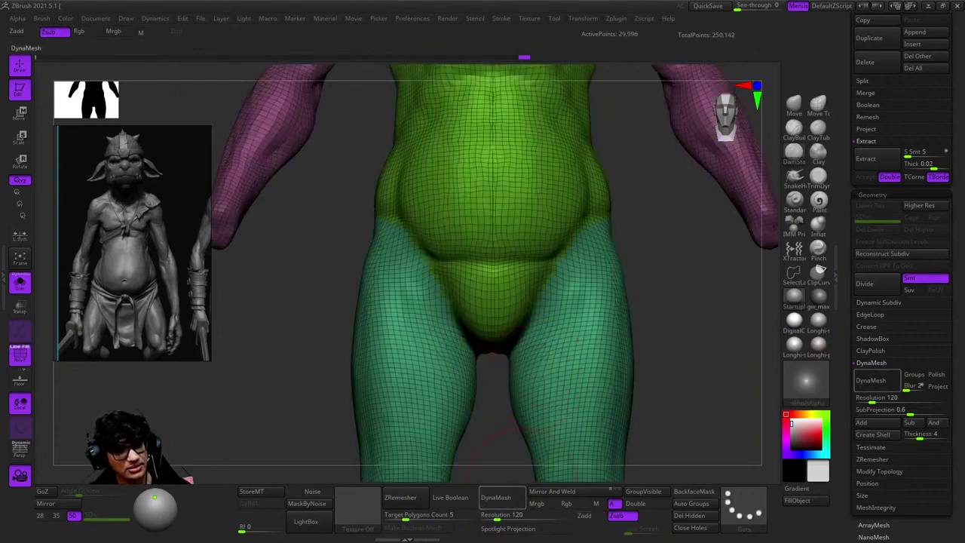
DynaMesh the body at a resolution of 64 with Groups off and inspect it within the figure and on its own.
drag(504, 515, 491, 515)
click(496, 497)
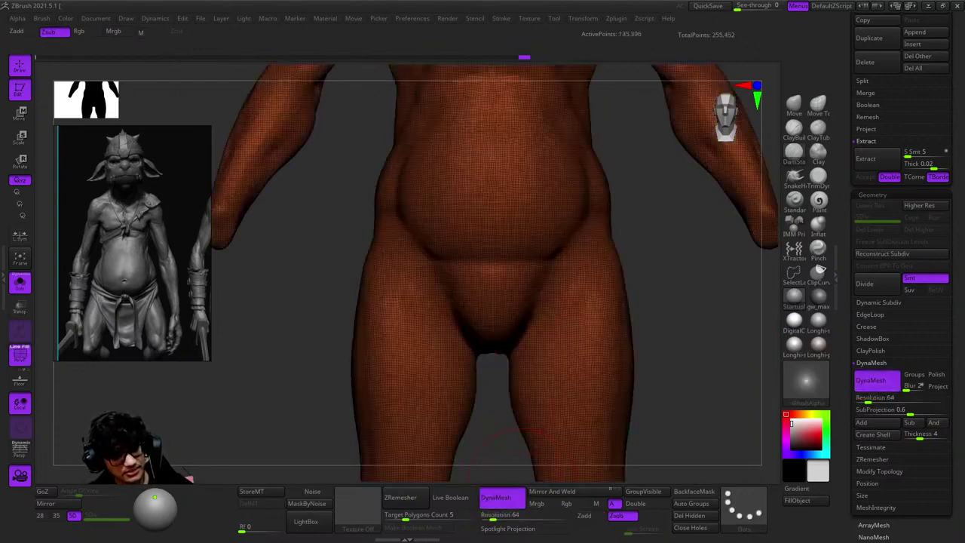
key(f)
key(shift+f)
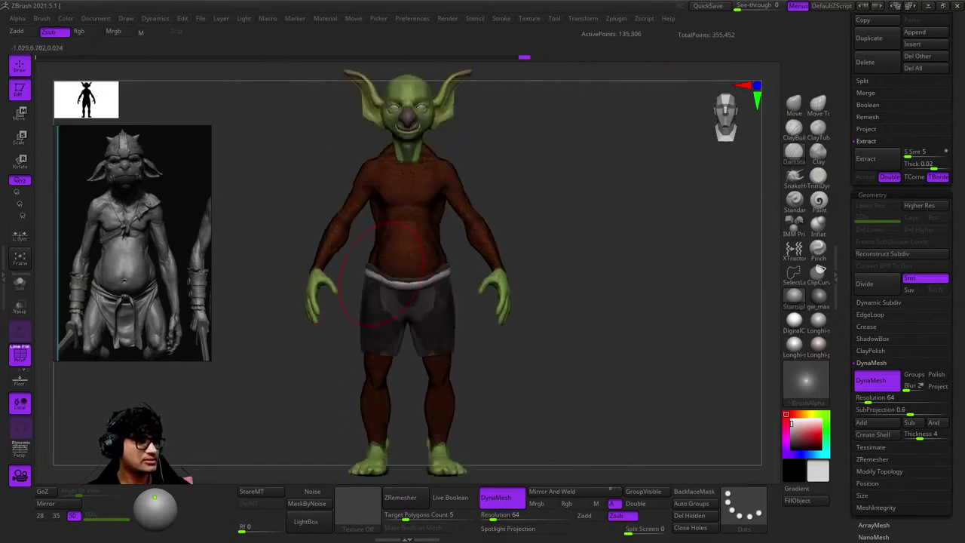
alt+drag(546, 248, 586, 324)
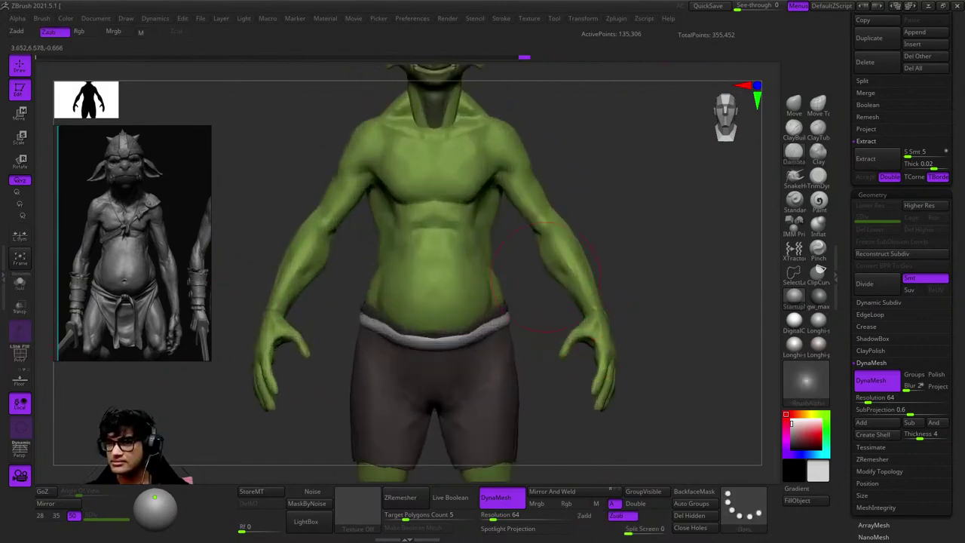
key(shift+f)
key(shift+f)
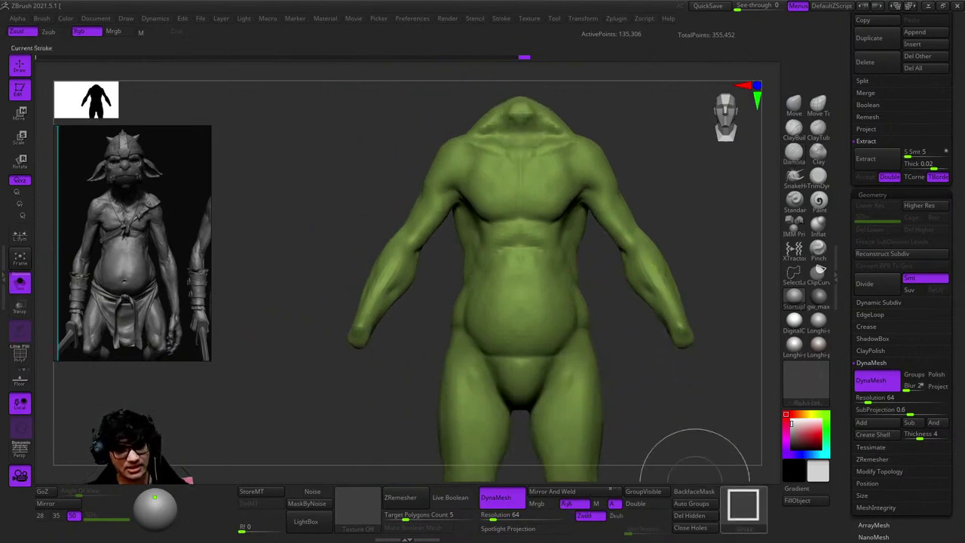
Isolate both arms from the shoulders down, assign them their own polygroup and show the whole body again.
click(743, 505)
click(743, 422)
mouse_move(655, 383)
ctrl+shift+mouse_down()
mouse_move(748, 329)
mouse_move(612, 111)
mouse_move(587, 144)
mouse_move(624, 334)
ctrl+shift+mouse_up()
ctrl+shift+click(646, 183)
mouse_move(646, 183)
mouse_down()
mouse_move(581, 173)
mouse_move(570, 271)
mouse_move(657, 258)
mouse_up()
mouse_move(709, 162)
ctrl+alt+shift+mouse_down()
mouse_move(656, 355)
mouse_move(610, 249)
mouse_move(626, 106)
ctrl+alt+shift+mouse_up()
mouse_move(637, 98)
mouse_down()
mouse_move(656, 136)
mouse_move(730, 197)
mouse_move(646, 193)
mouse_move(678, 226)
mouse_move(620, 268)
mouse_move(581, 211)
mouse_up()
alt+drag(581, 388, 620, 286)
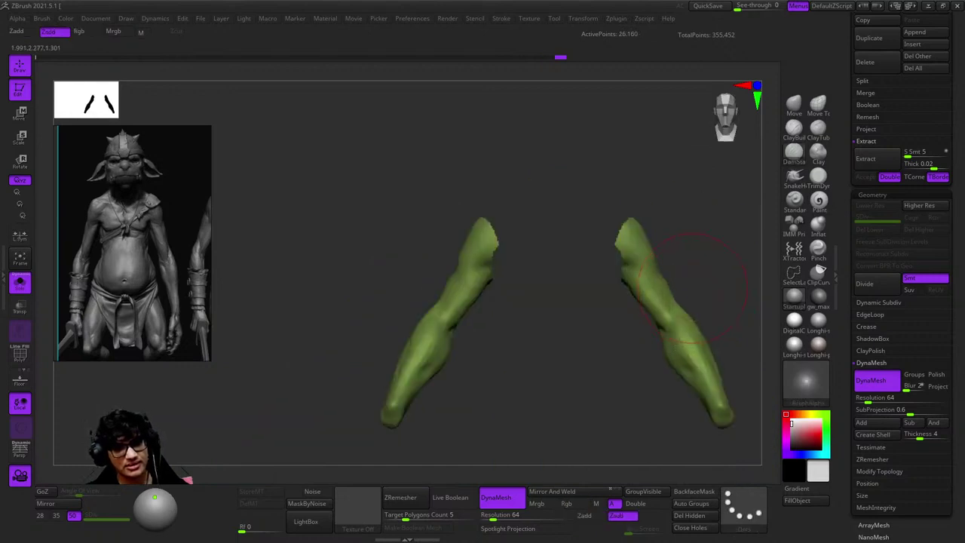
ctrl+click(709, 230)
ctrl+shift+click(709, 230)
Isolate the legs, assign them their own polygroup and show the whole body again.
alt+drag(572, 460, 556, 401)
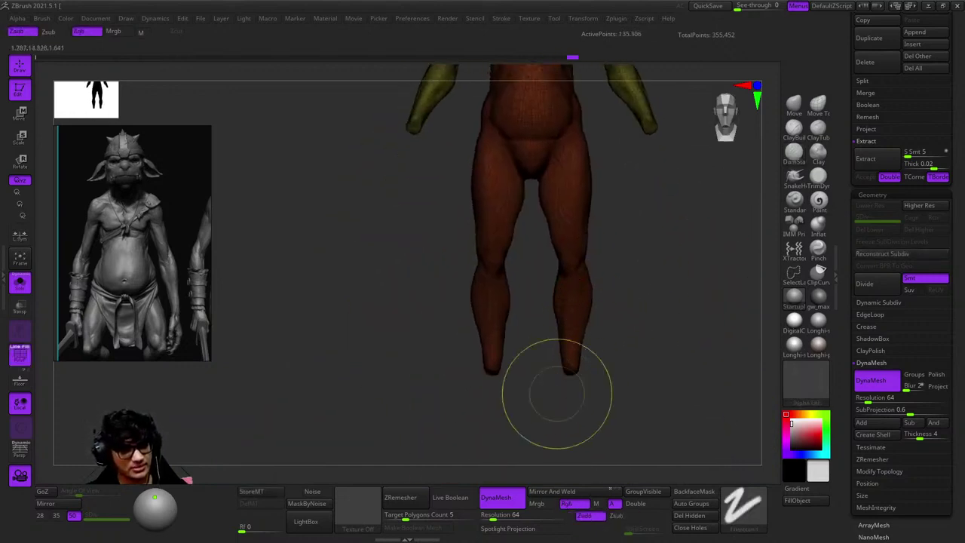
mouse_move(648, 239)
ctrl+shift+mouse_down()
mouse_move(528, 414)
mouse_move(581, 125)
ctrl+shift+mouse_up()
ctrl+click(628, 284)
ctrl+shift+click(636, 237)
key(f)
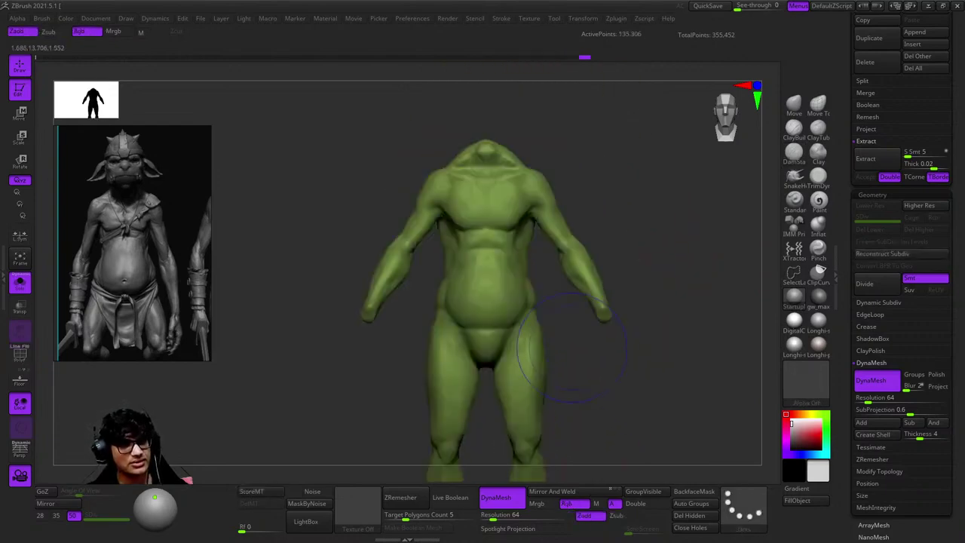
Build up the ribcage sides beneath the chest muscles with the ClayBuildup brush.
mouse_move(573, 272)
right_down()
mouse_move(543, 252)
mouse_move(389, 234)
mouse_move(538, 276)
mouse_move(589, 246)
mouse_move(584, 238)
right_up()
key(b)
key(c)
key(b)
right_click(538, 276)
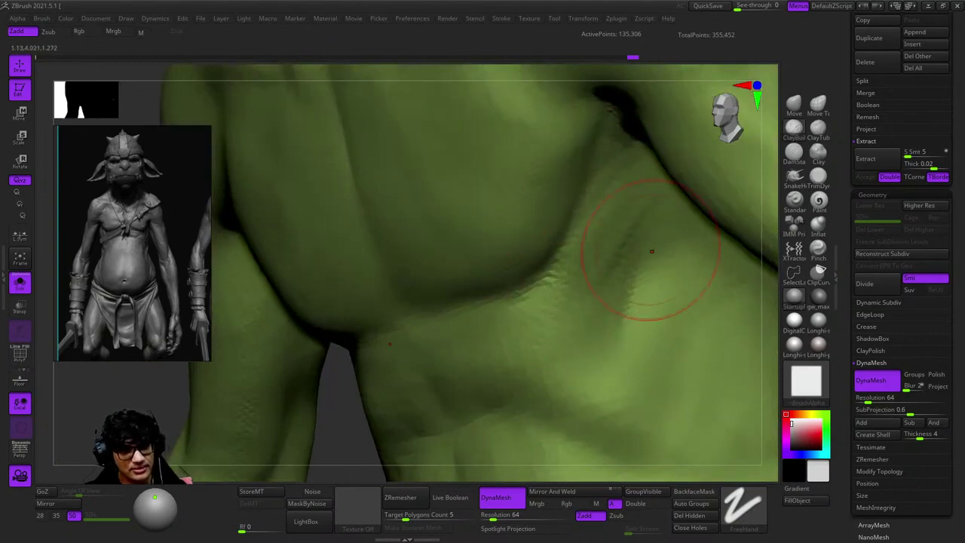
ctrl+right_drag(626, 346, 581, 300)
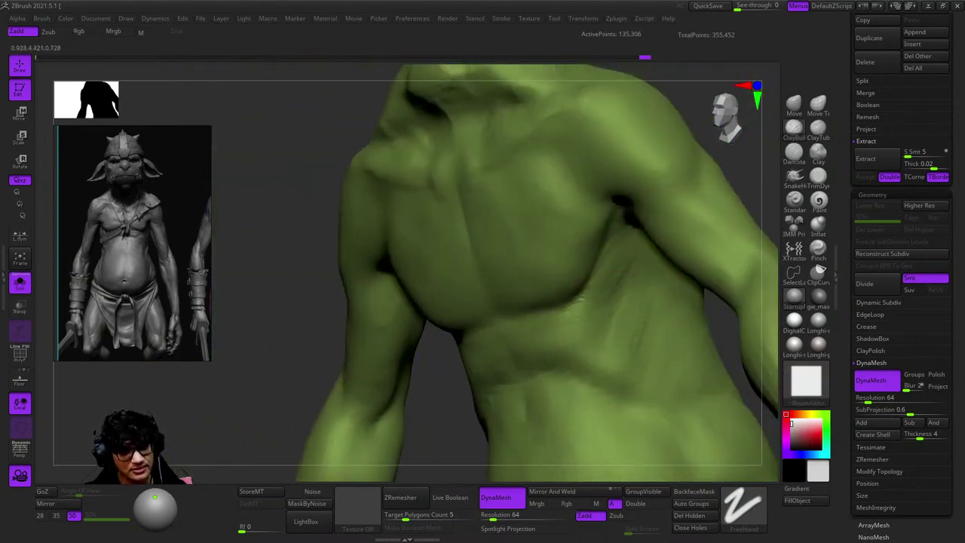
mouse_move(624, 301)
mouse_down()
mouse_move(606, 320)
mouse_move(639, 286)
mouse_up()
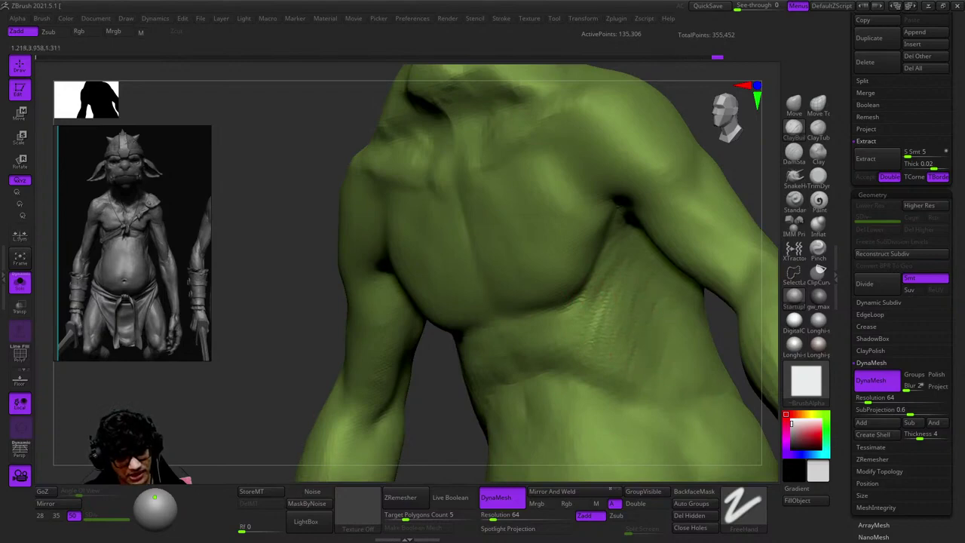
mouse_move(617, 316)
right_down()
mouse_move(497, 331)
mouse_move(586, 258)
mouse_move(583, 267)
right_up()
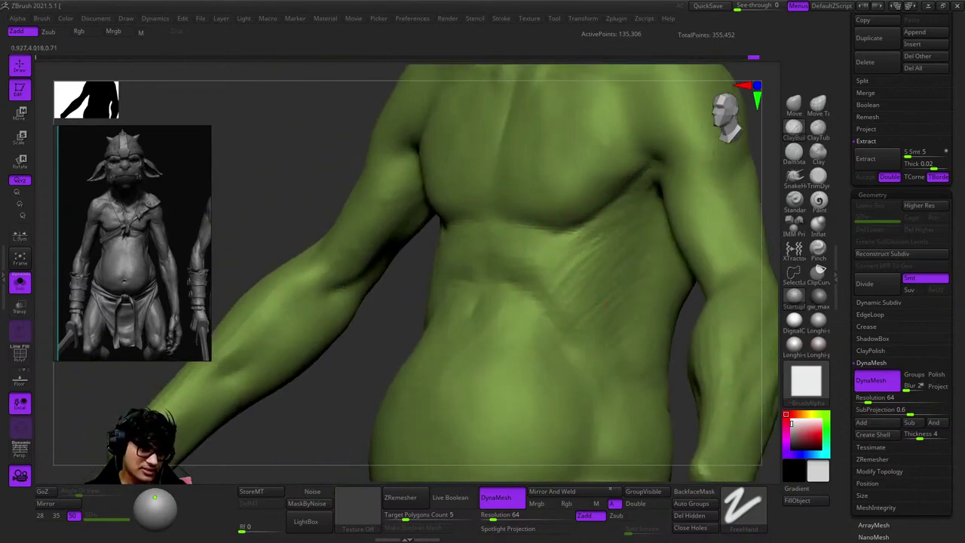
Build up and smooth the crease running from the armpits along the lower outer edge of the chest.
mouse_move(583, 268)
right_down()
mouse_move(532, 244)
mouse_move(429, 264)
mouse_move(510, 282)
mouse_move(520, 264)
mouse_move(577, 248)
mouse_move(491, 221)
mouse_move(576, 327)
right_up()
key(space)
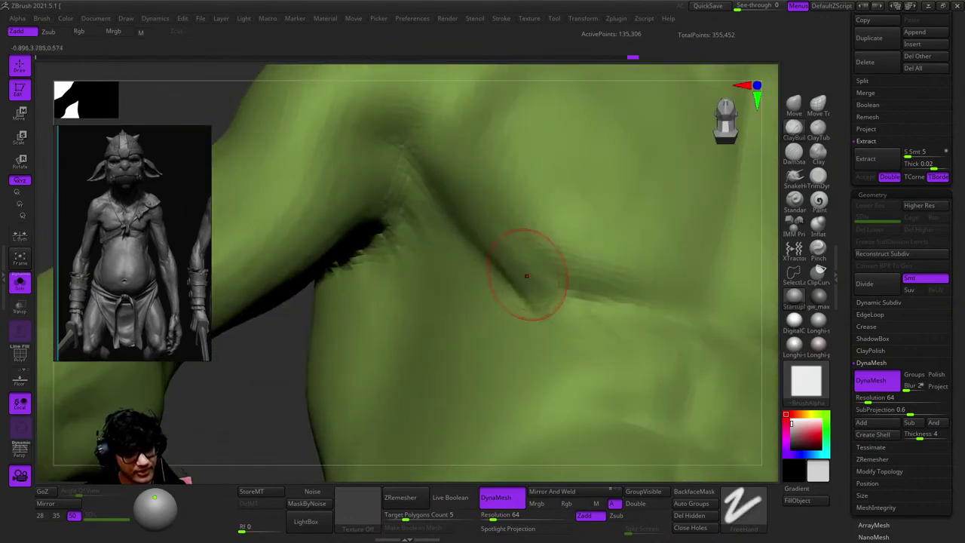
right_drag(525, 276, 530, 291)
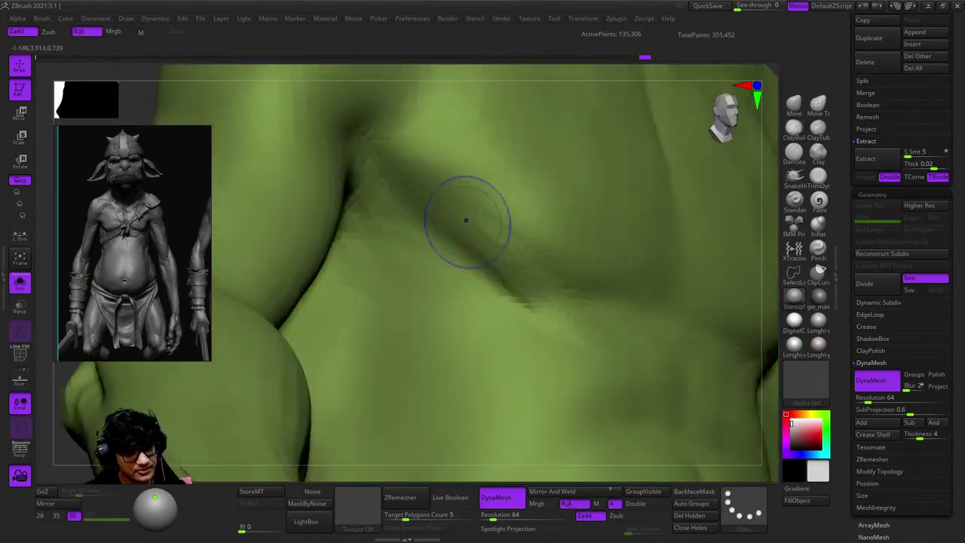
right_drag(588, 338, 556, 300)
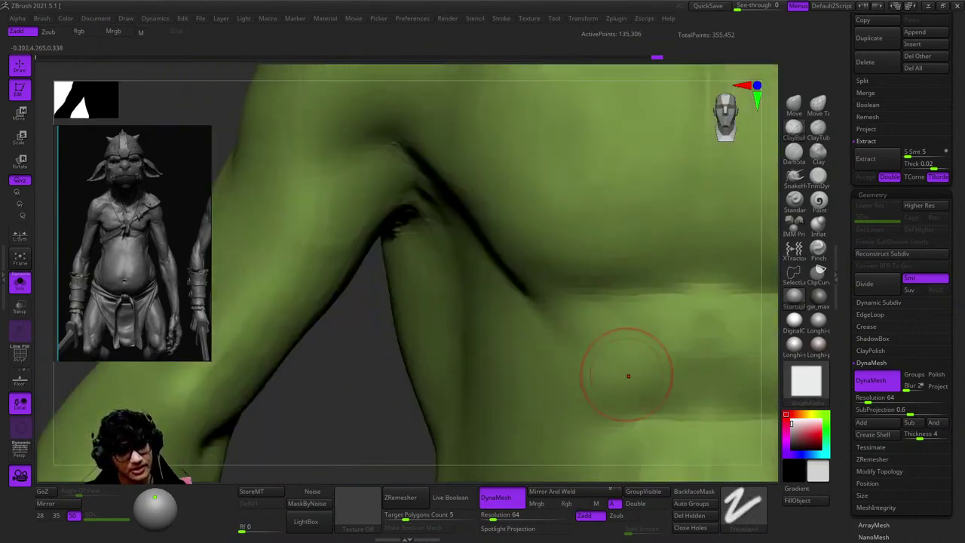
mouse_move(627, 374)
right_down()
mouse_move(538, 226)
mouse_move(380, 373)
mouse_move(650, 254)
right_up()
key(space)
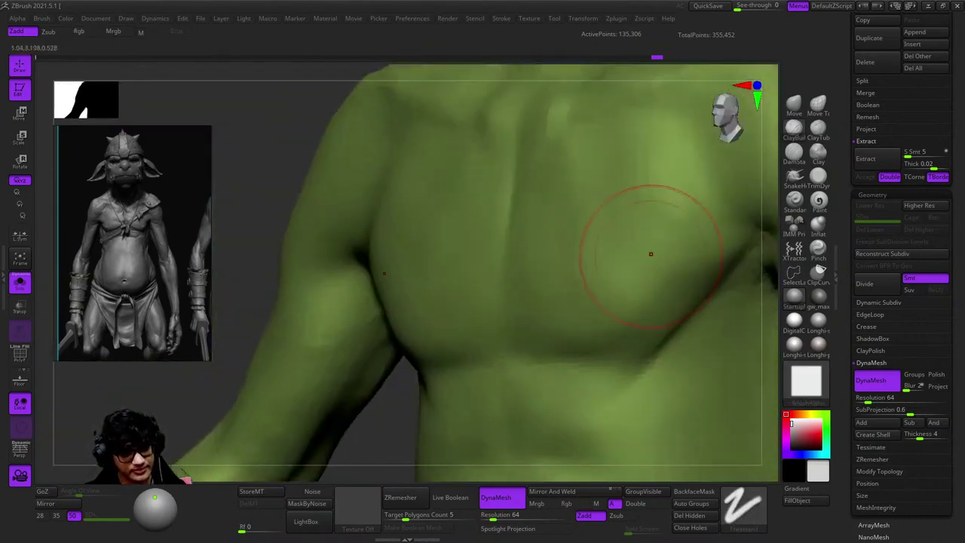
Add volume to the lower chest muscles with ClayBuildup and soften the strokes.
key(space)
mouse_move(612, 310)
right_down()
mouse_move(635, 280)
mouse_move(573, 317)
mouse_move(603, 276)
mouse_move(577, 327)
mouse_move(532, 354)
right_up()
key(space)
right_drag(587, 293, 597, 281)
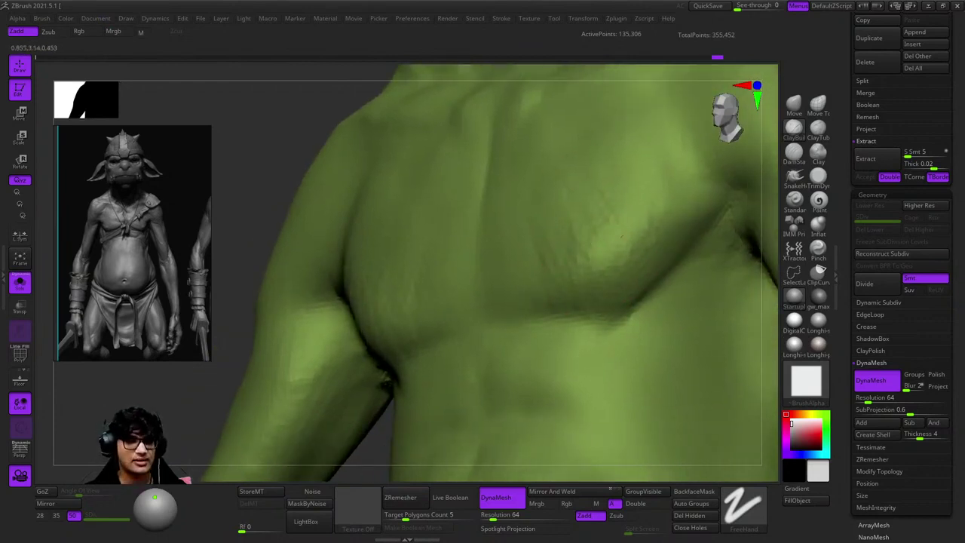
mouse_move(527, 249)
right_down()
mouse_move(566, 226)
mouse_move(643, 247)
mouse_move(631, 168)
mouse_move(501, 290)
right_up()
key(space)
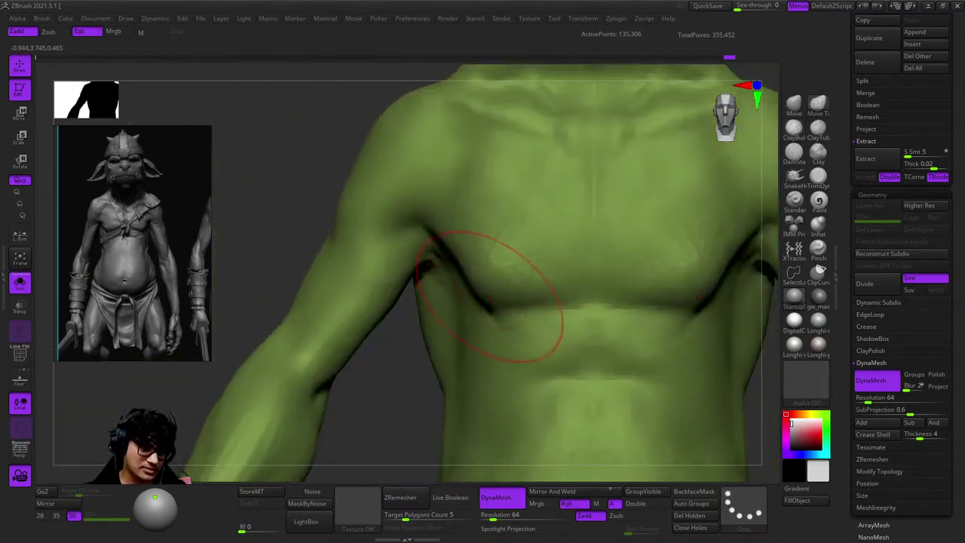
Adjust the lower outline of the chest muscles with the Move Topological brush and isolate the torso polygroup.
mouse_move(513, 354)
right_down()
mouse_move(452, 280)
mouse_move(441, 349)
right_up()
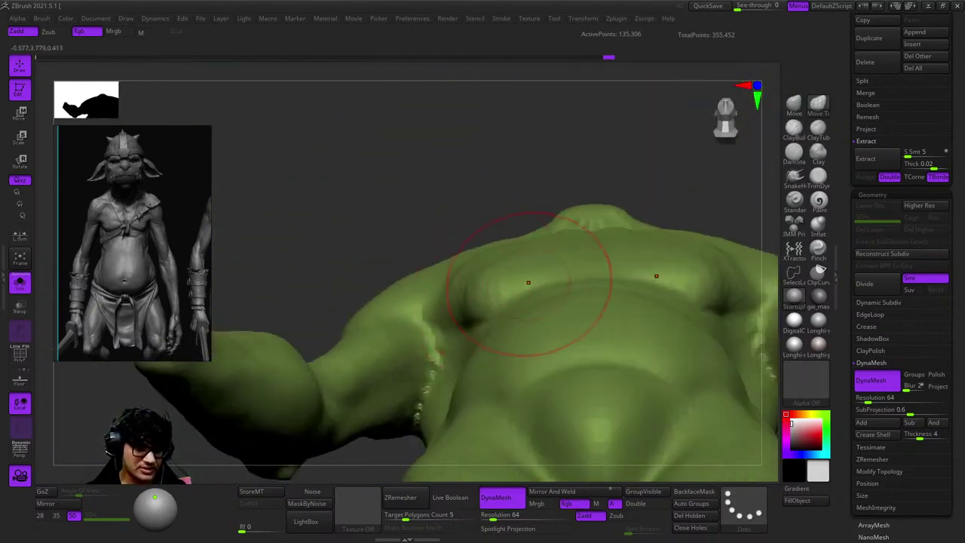
mouse_move(513, 332)
right_down()
mouse_move(467, 281)
mouse_move(495, 225)
right_up()
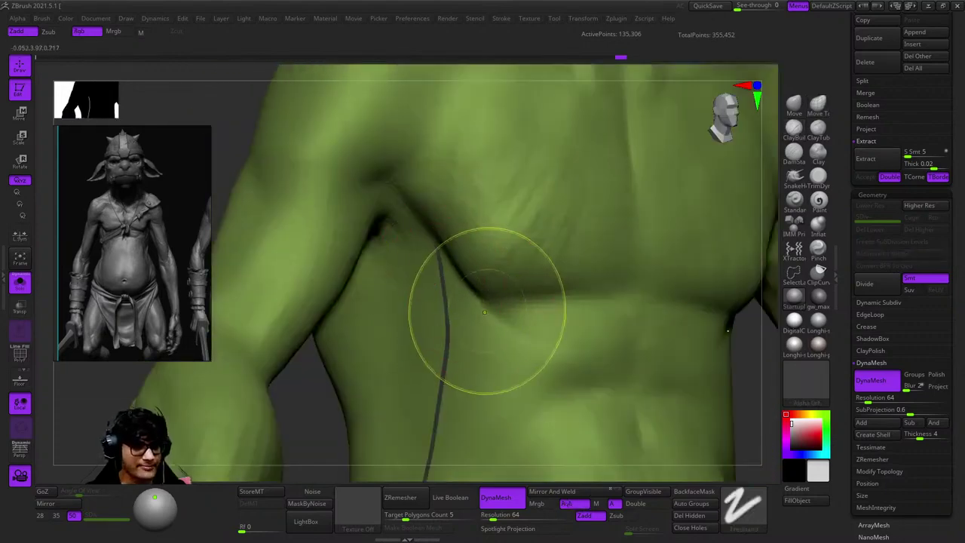
click(742, 505)
click(599, 420)
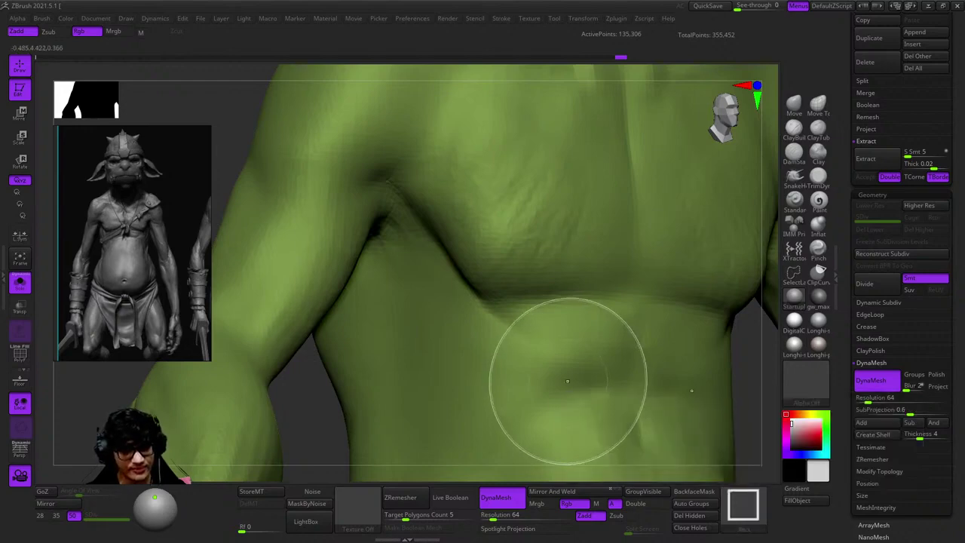
Build up the outer lower corner of the chest muscles on the isolated torso with ClayBuildup and smooth it.
mouse_move(567, 380)
right_down()
mouse_move(543, 361)
mouse_move(499, 253)
right_up()
key(space)
key(space)
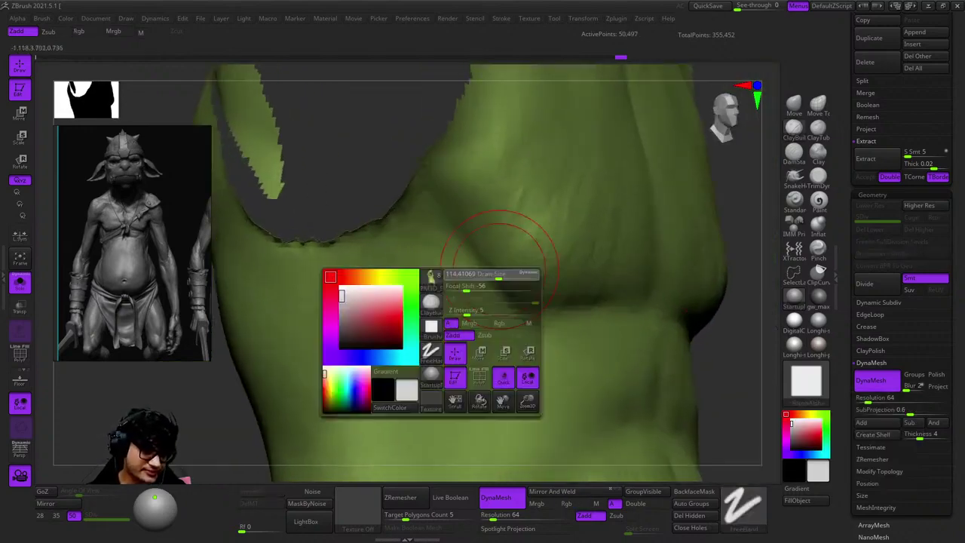
shift+drag(490, 260, 505, 271)
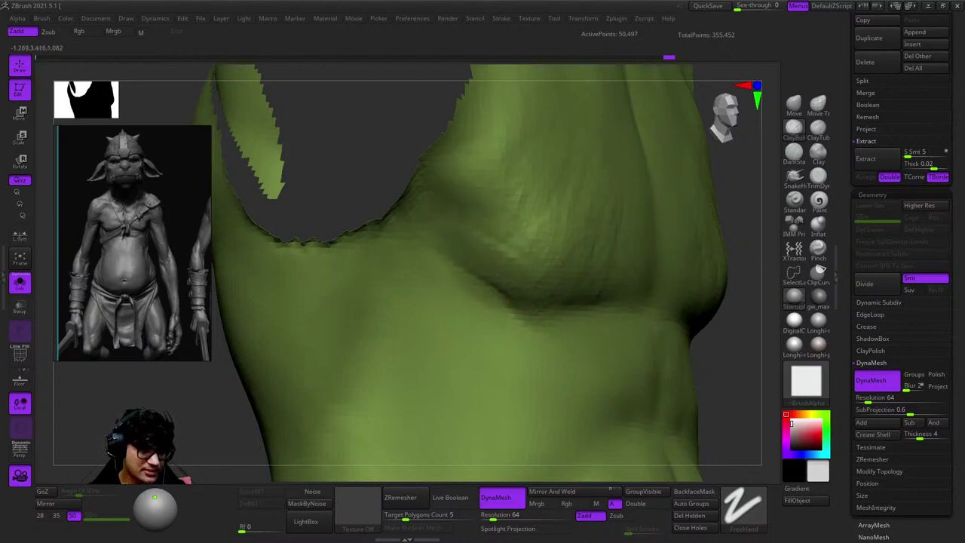
right_drag(498, 248, 521, 244)
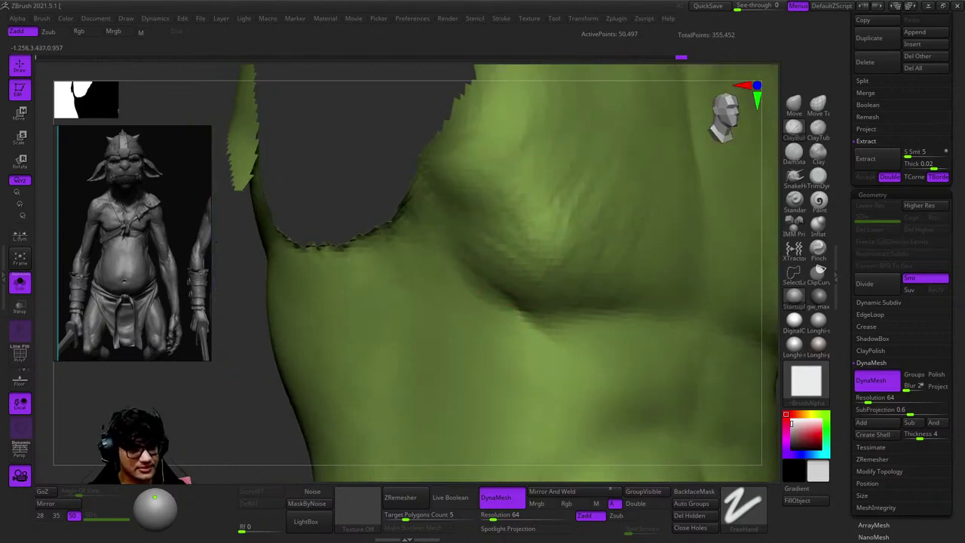
mouse_move(498, 224)
shift+mouse_down()
mouse_move(541, 288)
mouse_move(557, 299)
mouse_move(569, 290)
mouse_move(485, 263)
mouse_move(538, 302)
shift+mouse_up()
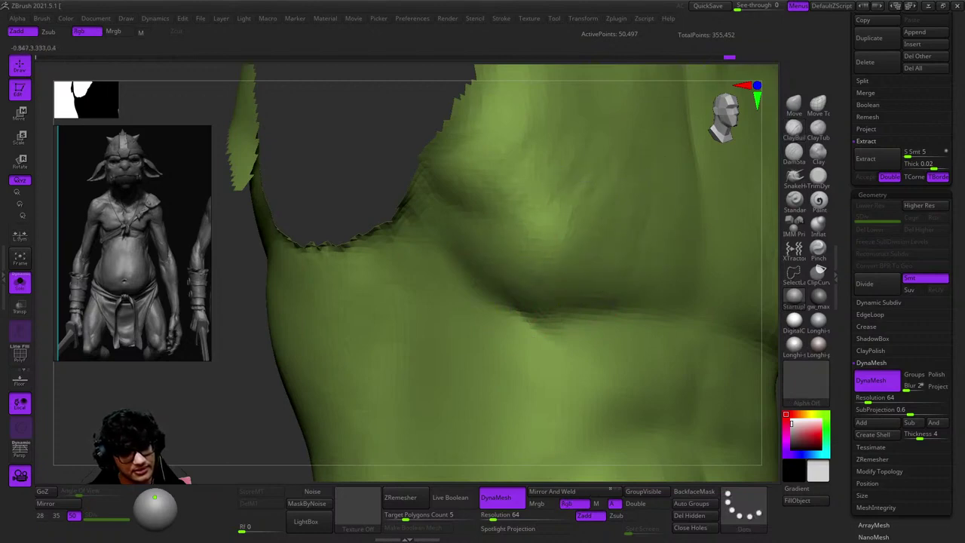
Carve a fold from the armpit into the outer chest with the DamStandard brush and soften it.
mouse_move(620, 312)
right_down()
mouse_move(550, 251)
mouse_move(496, 241)
mouse_move(618, 250)
mouse_move(605, 200)
right_up()
key(alt)
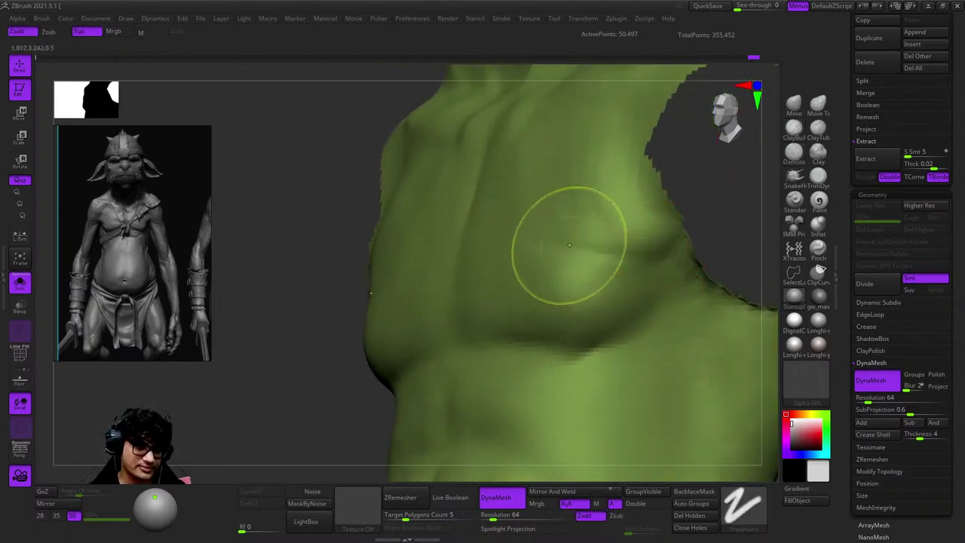
alt+drag(571, 248, 729, 252)
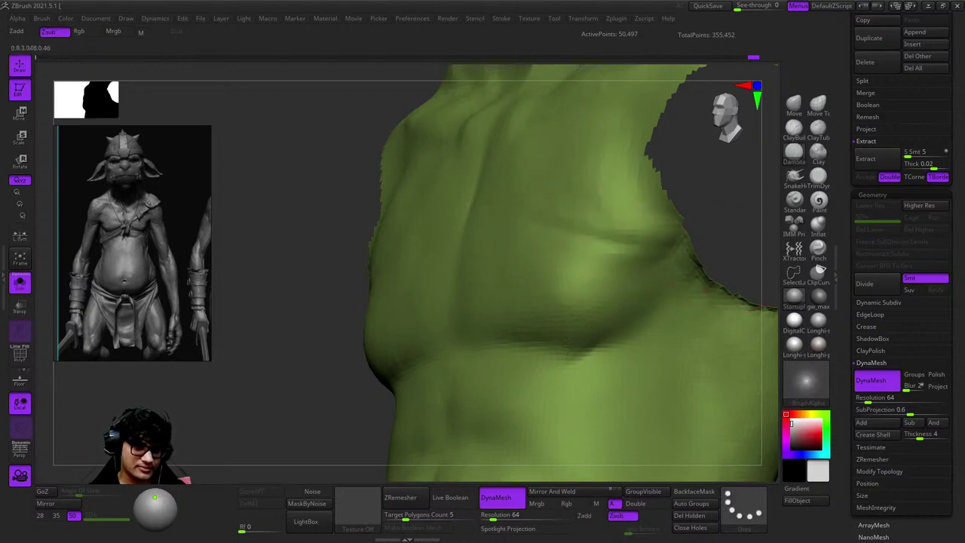
key(alt)
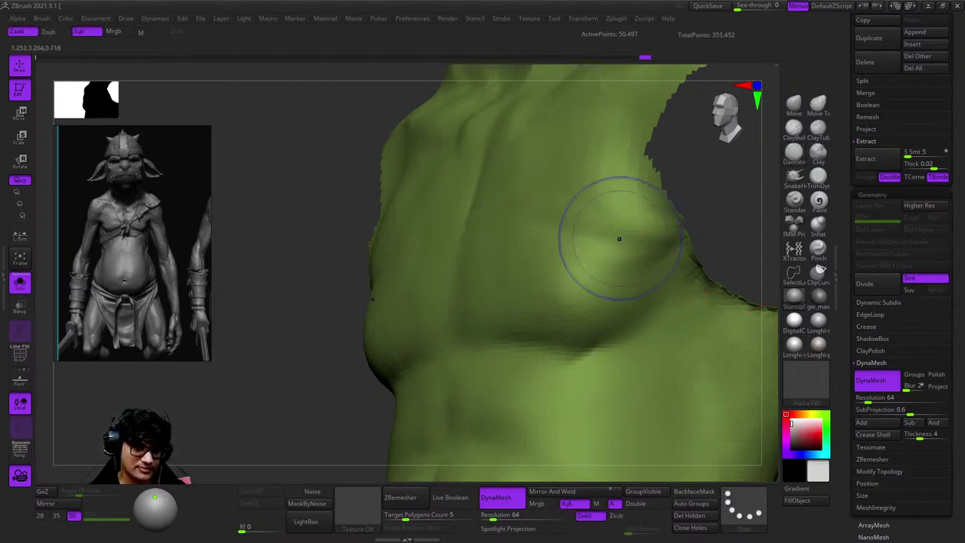
right_drag(567, 226, 589, 242)
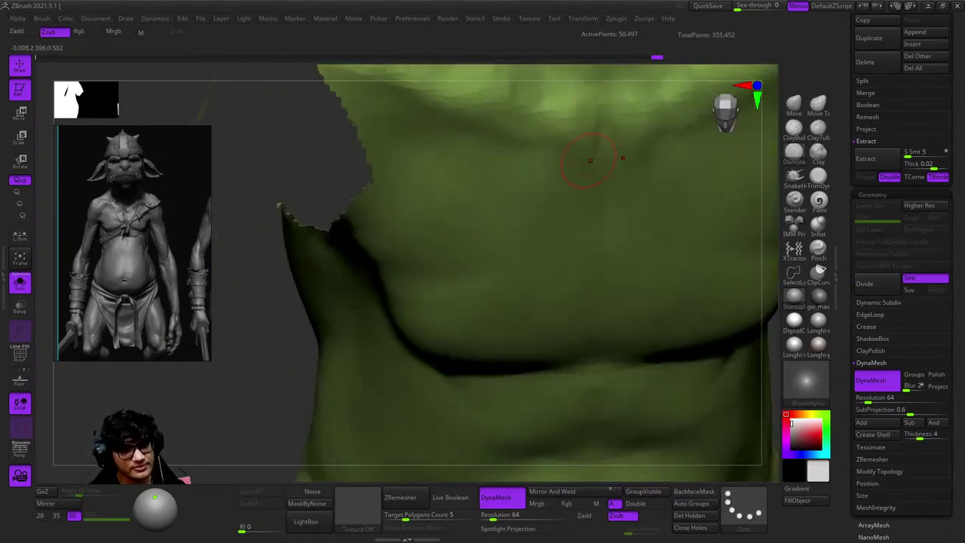
Carve V-shaped creases down the sternum with DamStandard and undo the unwanted lower creases.
right_drag(590, 160, 588, 237)
mouse_move(606, 176)
right_down()
mouse_move(556, 275)
mouse_move(520, 203)
mouse_move(570, 227)
mouse_move(603, 185)
right_up()
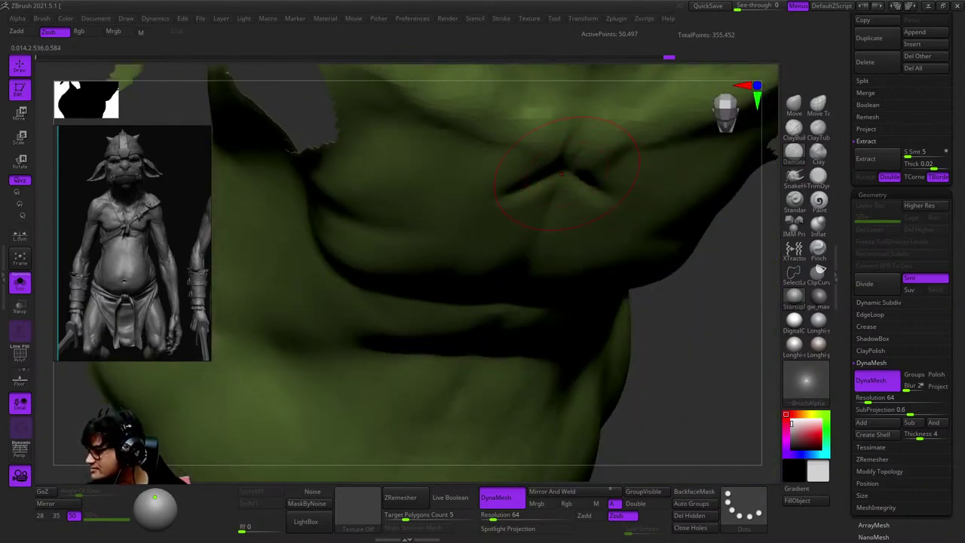
right_drag(561, 174, 506, 168)
key(space)
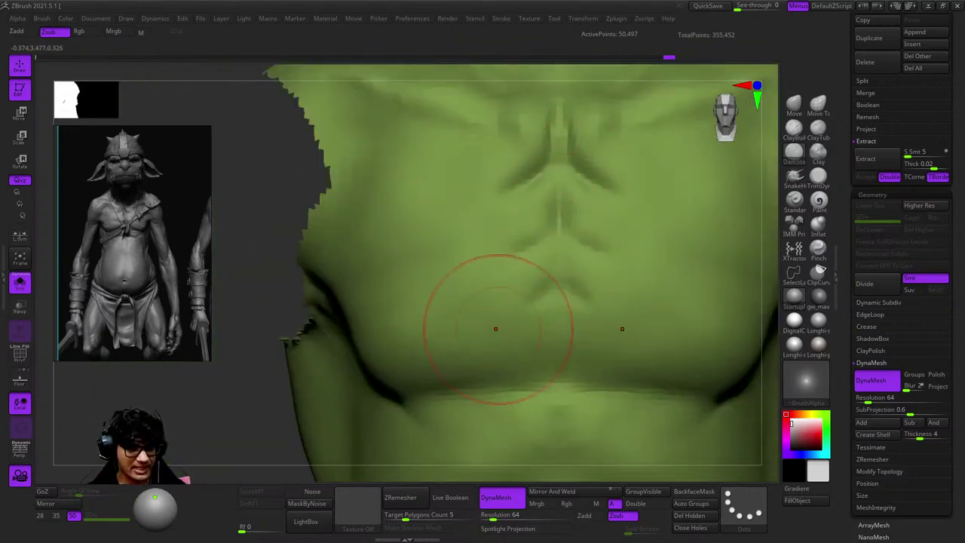
mouse_move(556, 338)
right_down()
mouse_move(573, 259)
mouse_move(517, 254)
mouse_move(551, 269)
right_up()
key(ctrl+z)
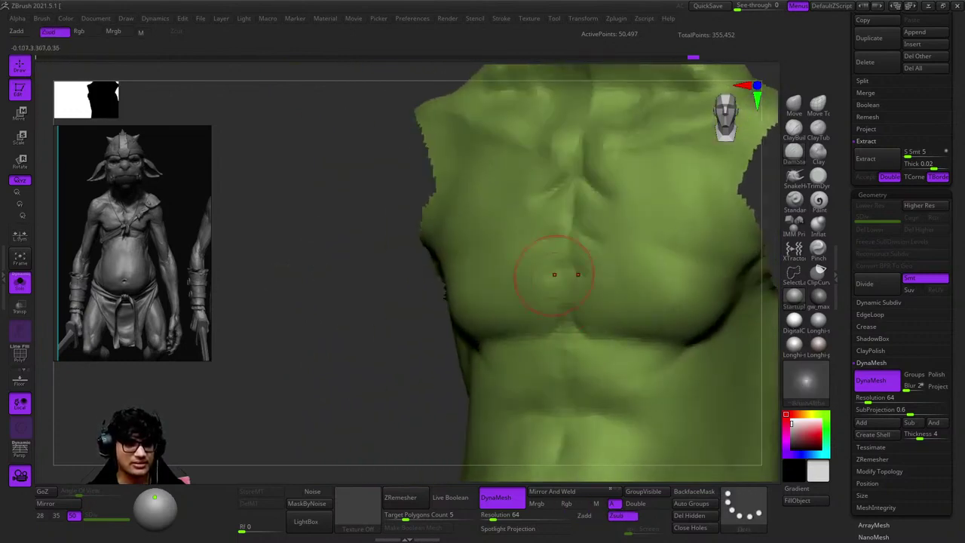
Carve the centre line between the chest muscles below the upper sternum crease and smooth it.
right_drag(556, 198, 562, 210)
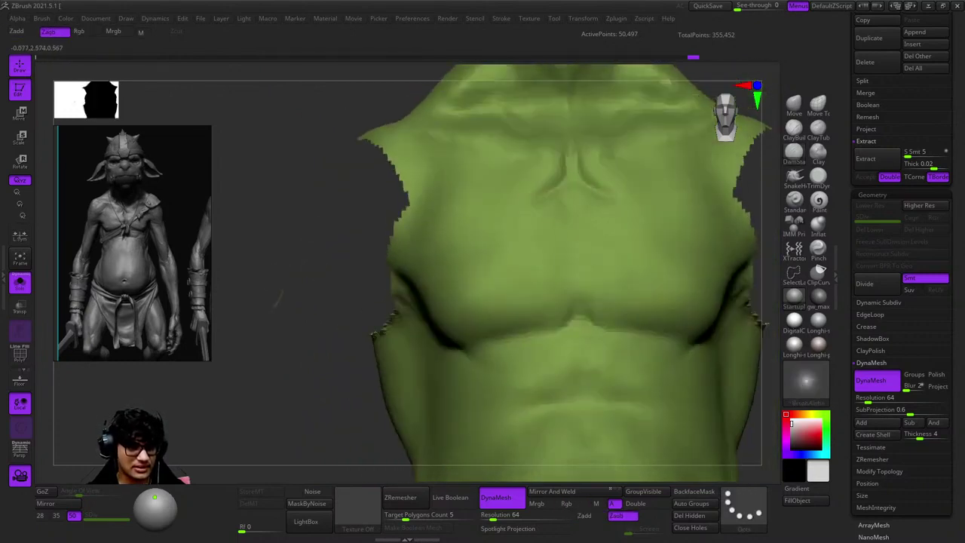
drag(570, 190, 581, 301)
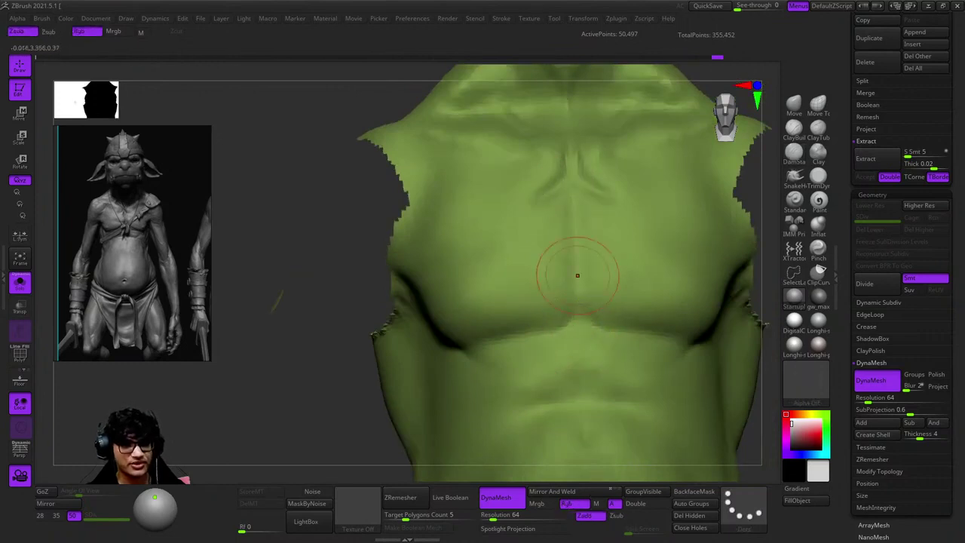
mouse_move(577, 273)
right_down()
mouse_move(577, 242)
mouse_move(484, 328)
right_up()
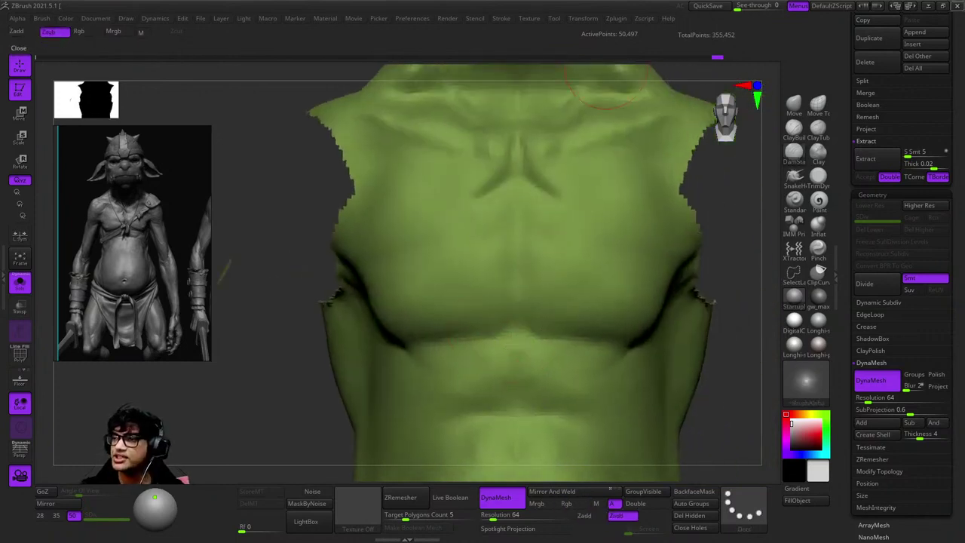
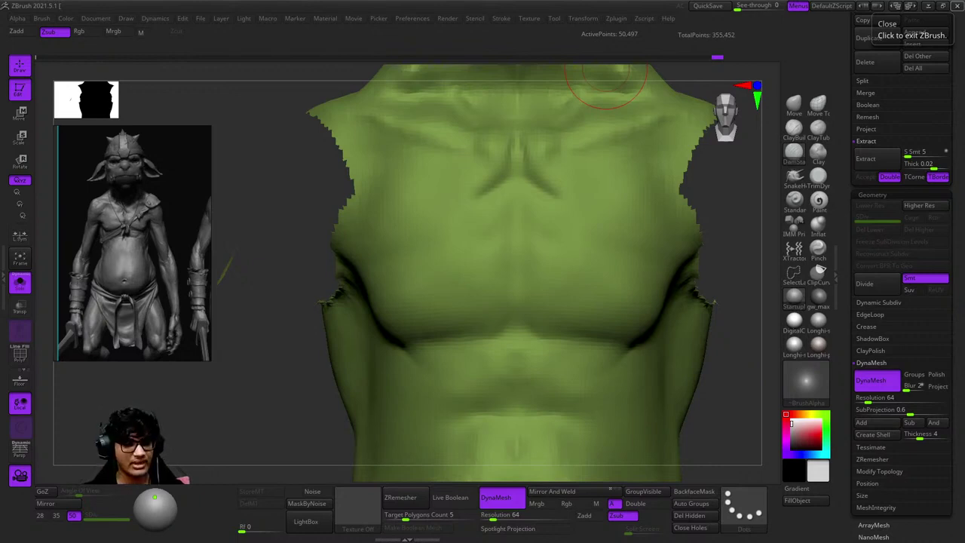
Smooth the upper sternum creases and the chest surface, and show the whole body again.
mouse_move(679, 226)
right_down()
mouse_move(646, 194)
mouse_move(581, 280)
mouse_move(603, 201)
right_up()
mouse_move(603, 200)
shift+mouse_down()
mouse_move(582, 257)
mouse_move(602, 234)
shift+mouse_up()
key(space)
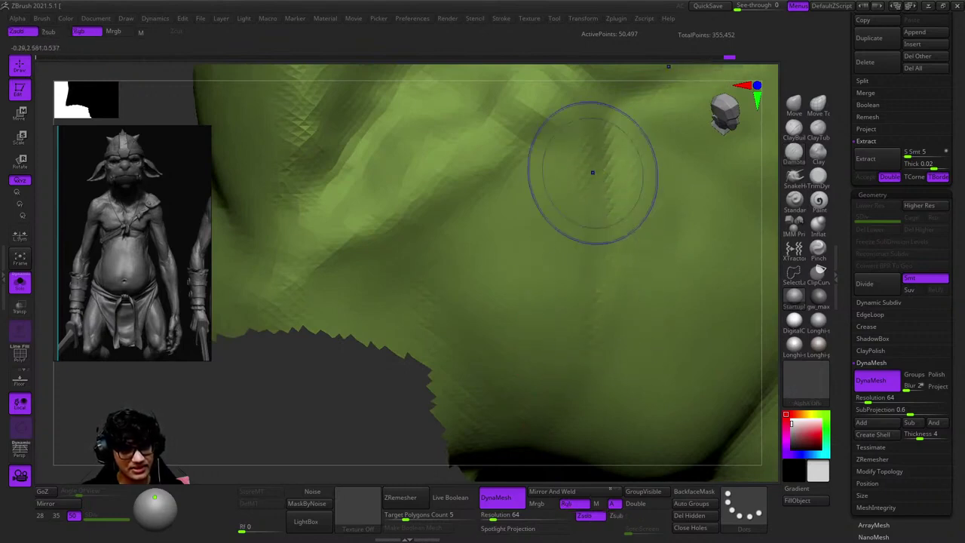
mouse_move(603, 388)
right_down()
mouse_move(595, 214)
mouse_move(625, 241)
mouse_move(581, 233)
mouse_move(588, 226)
mouse_move(605, 285)
right_up()
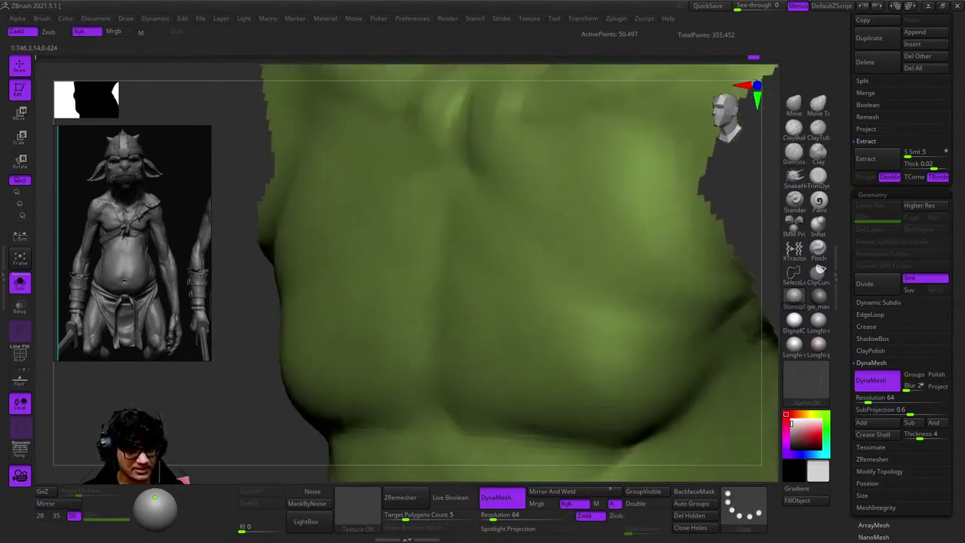
mouse_move(546, 289)
alt+right_down()
mouse_move(603, 286)
mouse_move(603, 271)
mouse_move(564, 269)
mouse_move(653, 282)
mouse_move(650, 208)
mouse_move(611, 269)
mouse_move(670, 334)
mouse_move(599, 220)
mouse_move(558, 244)
mouse_move(542, 271)
alt+right_up()
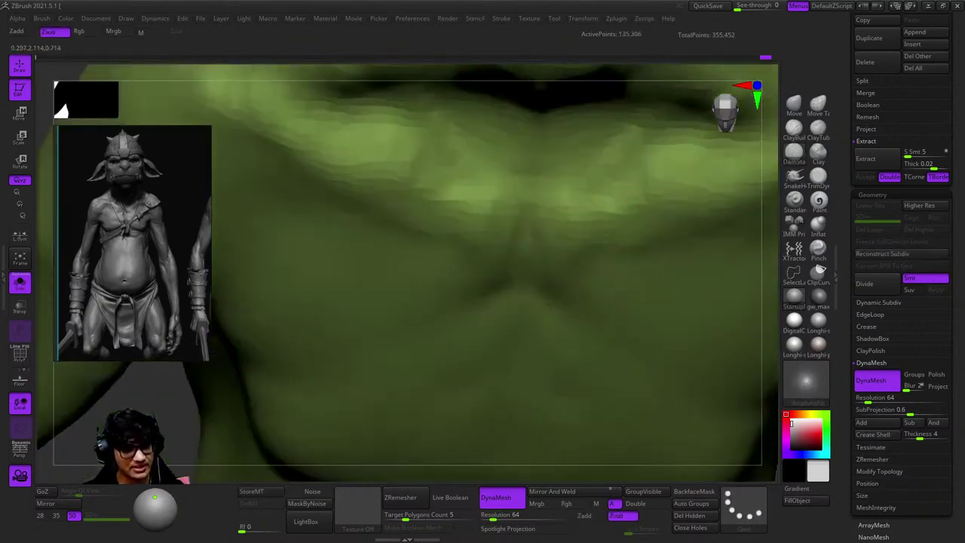
Carve the grooves along the underside of both collarbones with DamStandard and soften their edges.
alt+right_drag(651, 234, 637, 272)
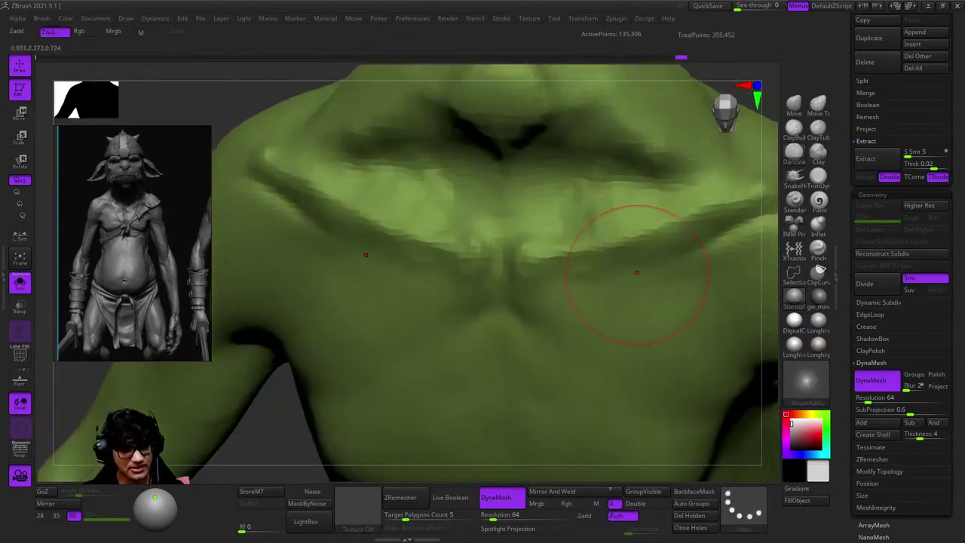
key(space)
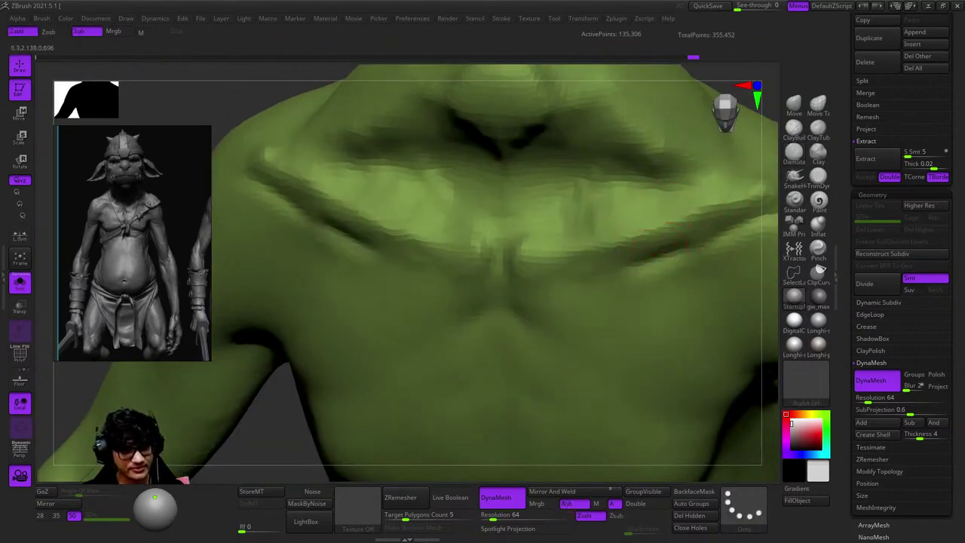
right_drag(761, 220, 287, 191)
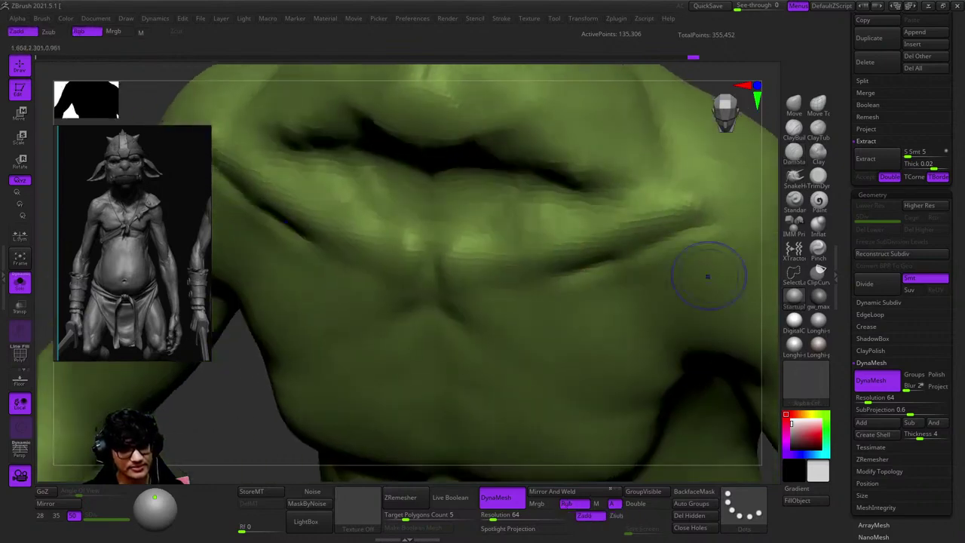
mouse_move(707, 276)
right_down()
mouse_move(622, 196)
mouse_move(610, 152)
mouse_move(678, 216)
right_up()
key(alt)
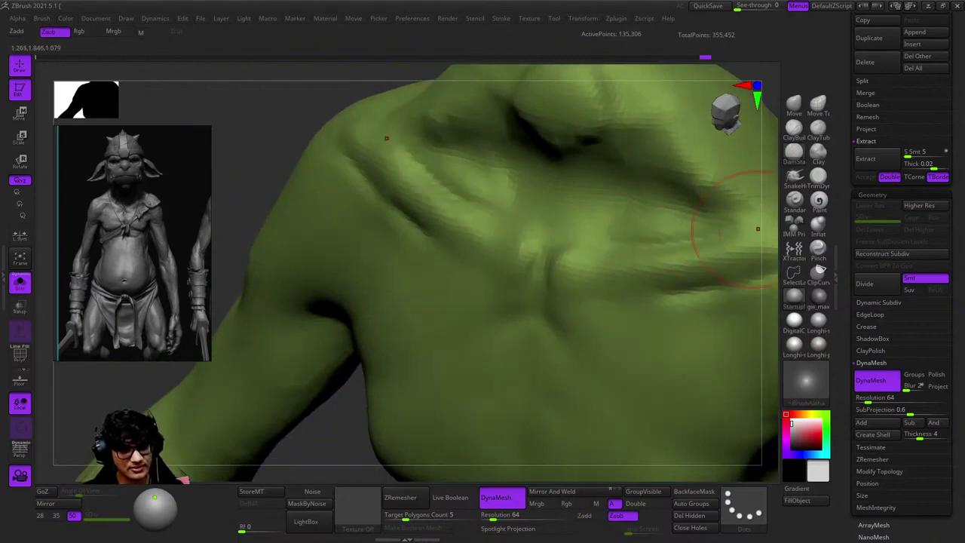
Deepen the hollows above both collarbones at the base of the neck.
mouse_move(757, 229)
alt+mouse_down()
mouse_move(724, 221)
mouse_move(700, 243)
alt+mouse_up()
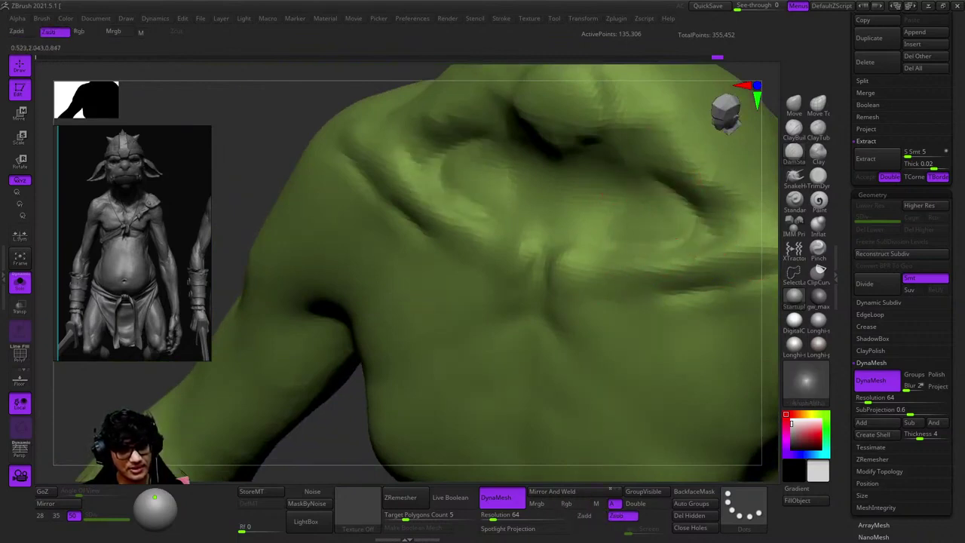
key(alt)
mouse_move(596, 227)
right_down()
mouse_move(604, 202)
mouse_move(592, 224)
mouse_move(607, 237)
mouse_move(600, 218)
mouse_move(580, 246)
mouse_move(534, 258)
mouse_move(603, 308)
right_up()
key(alt)
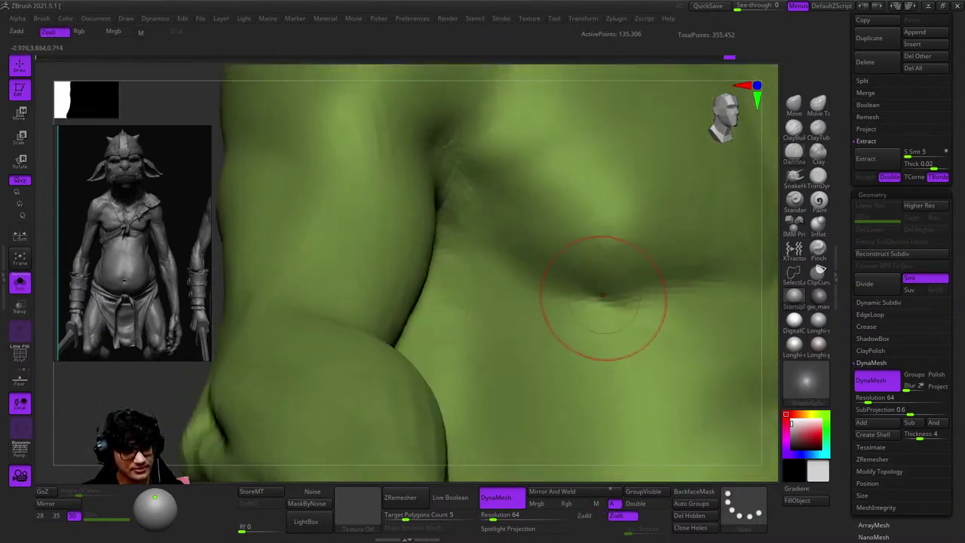
Build up the band at the bottom of the sternum beneath the chest muscles and smooth it.
right_drag(729, 372, 629, 316)
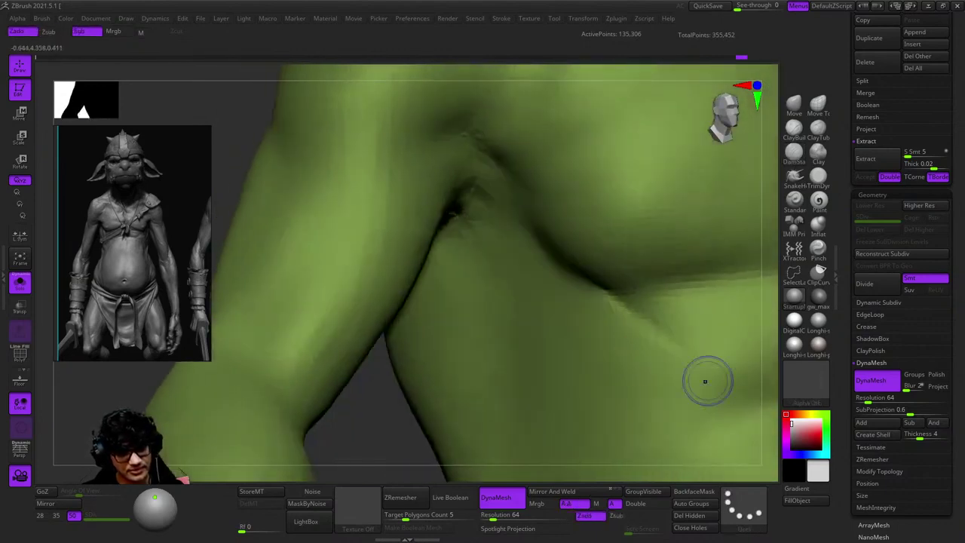
right_drag(706, 381, 560, 290)
right_drag(523, 252, 686, 297)
key(shift)
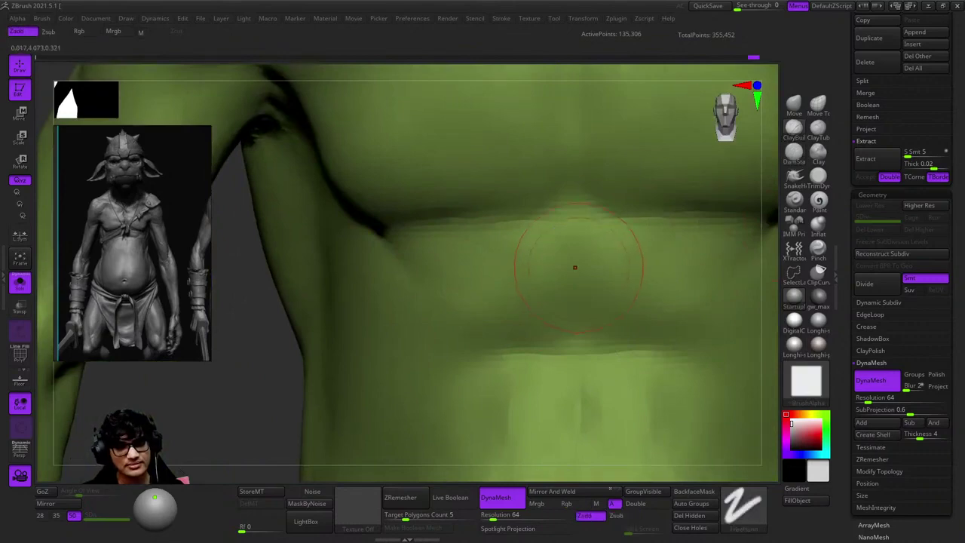
right_drag(605, 297, 573, 238)
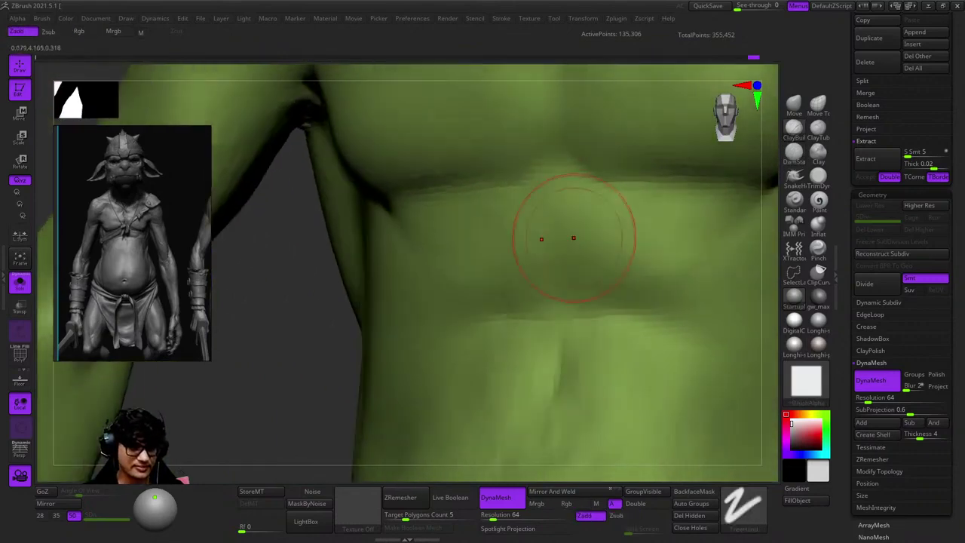
shift+drag(612, 263, 573, 279)
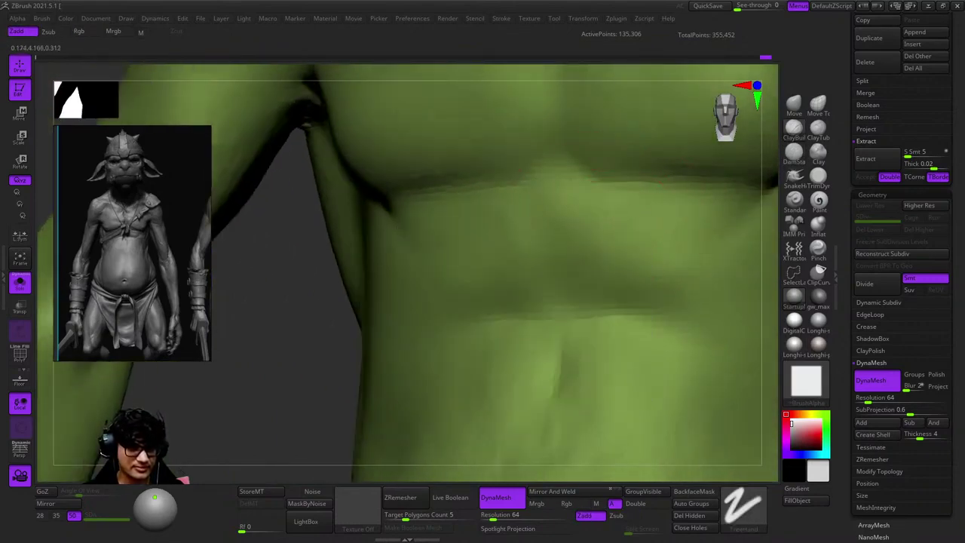
right_drag(573, 279, 664, 215)
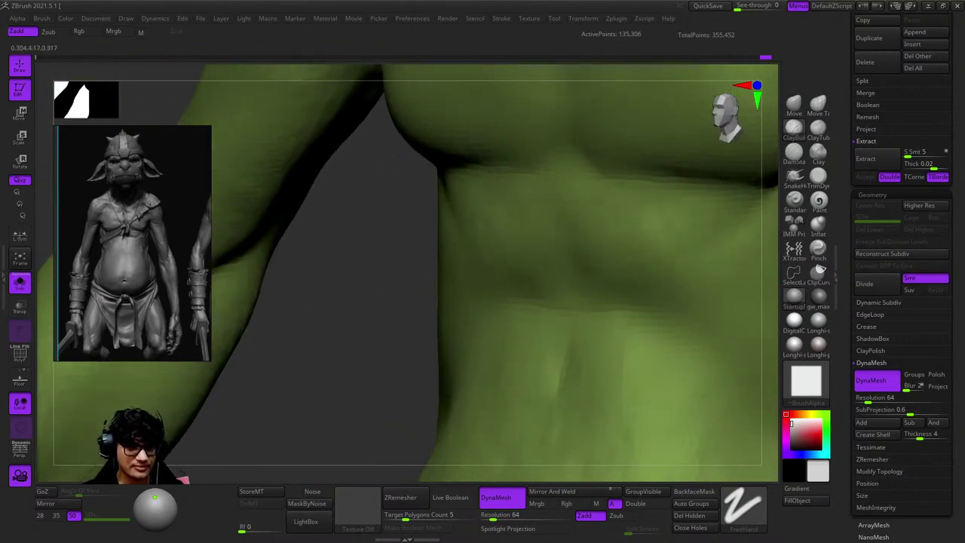
key(shift)
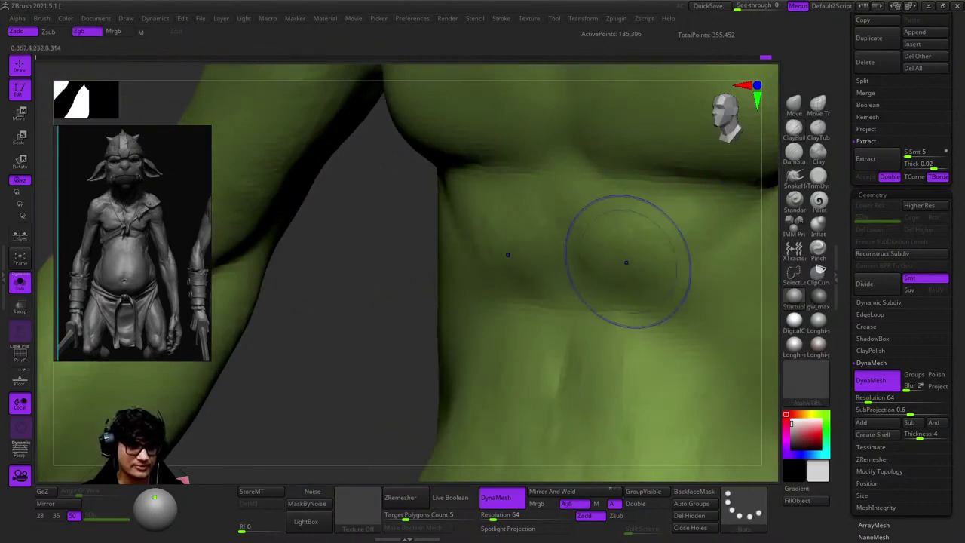
right_drag(643, 333, 620, 204)
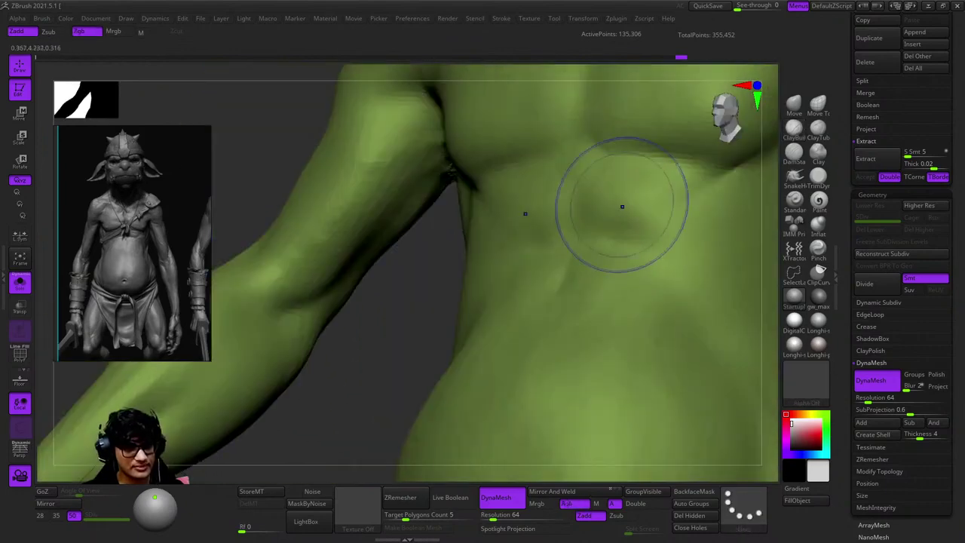
Add clay on both sides of the centre line just below the ribcage to form the upper abdominals, and smooth them.
key(space)
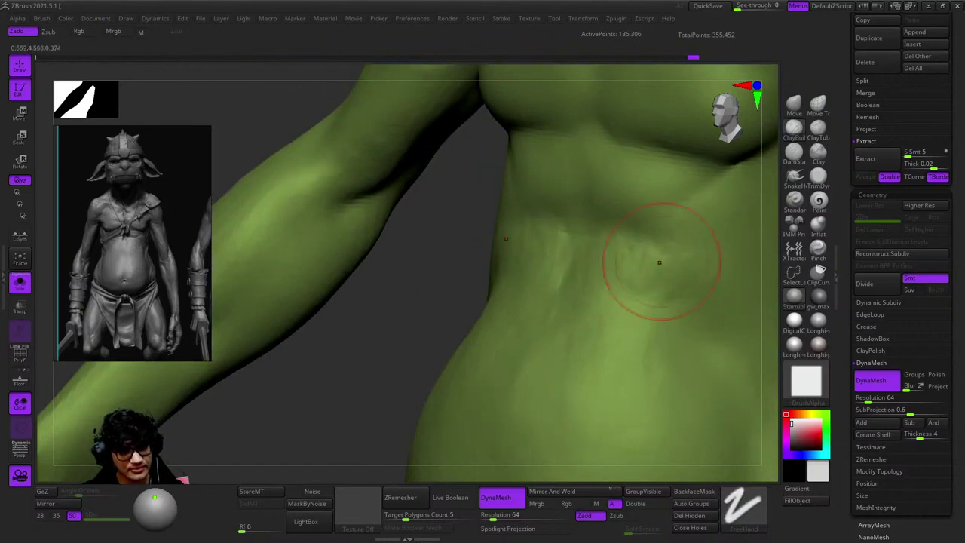
scroll(630, 243, up, 4)
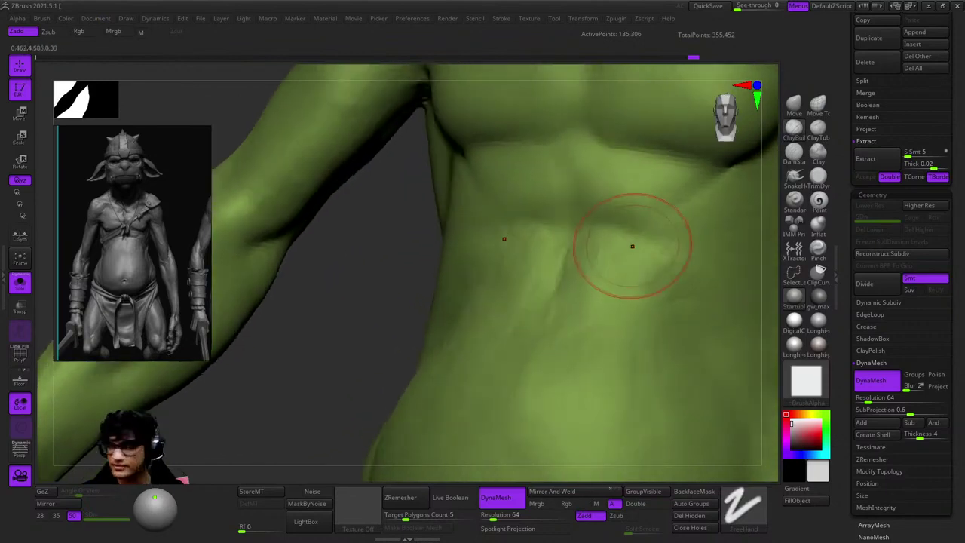
scroll(581, 233, down, 4)
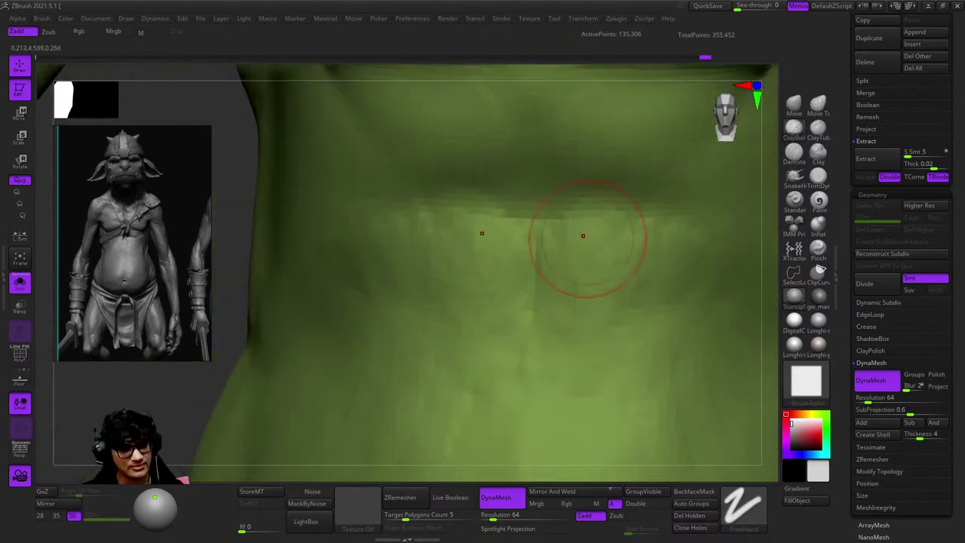
scroll(528, 264, up, 4)
key(b)
key(p)
key(a)
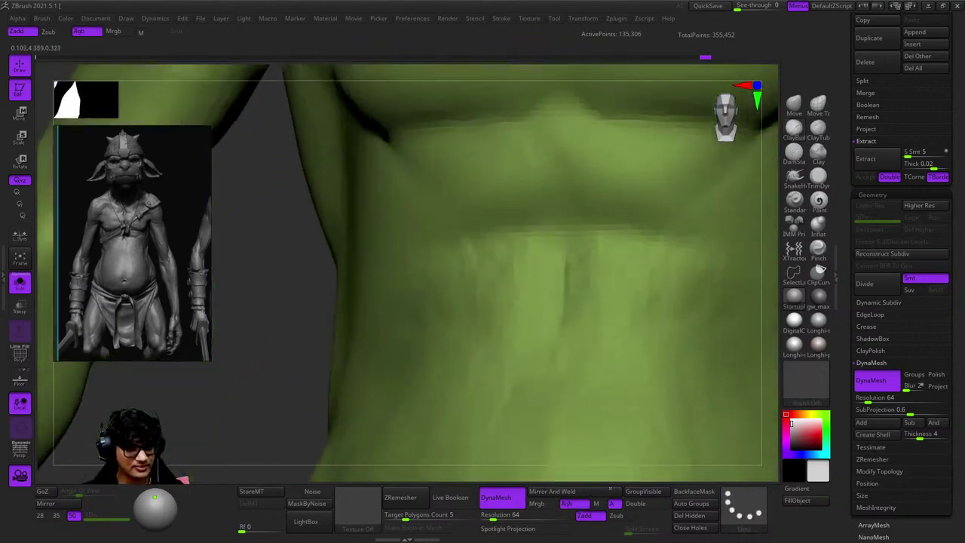
Build up the upper belly with ClayBuildup to fill the transition from the ribcage.
scroll(581, 388, down, 3)
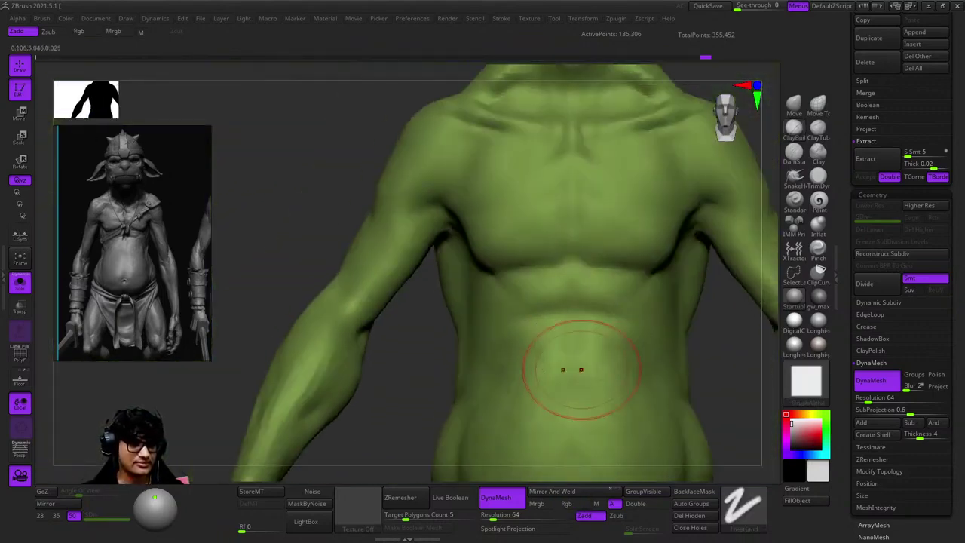
scroll(560, 366, up, 4)
key(b)
key(c)
key(b)
mouse_move(286, 301)
mouse_down()
mouse_move(575, 293)
mouse_move(467, 286)
mouse_move(603, 231)
mouse_up()
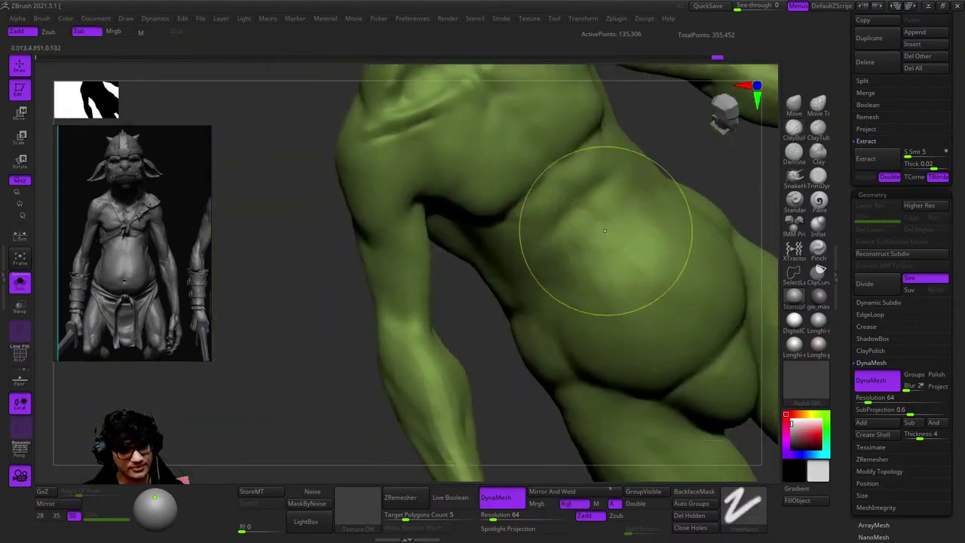
scroll(592, 315, up, 2)
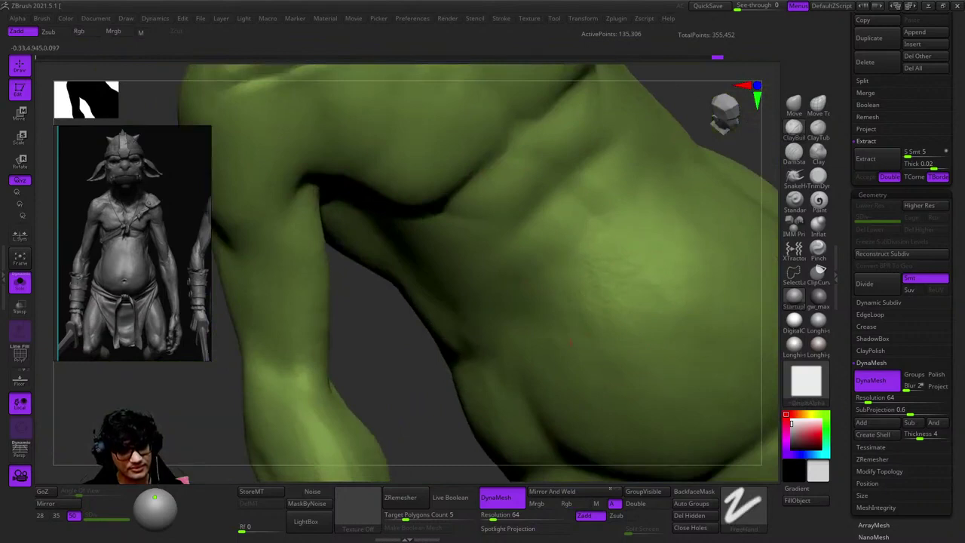
mouse_move(662, 410)
mouse_down()
mouse_move(603, 276)
mouse_move(659, 250)
mouse_up()
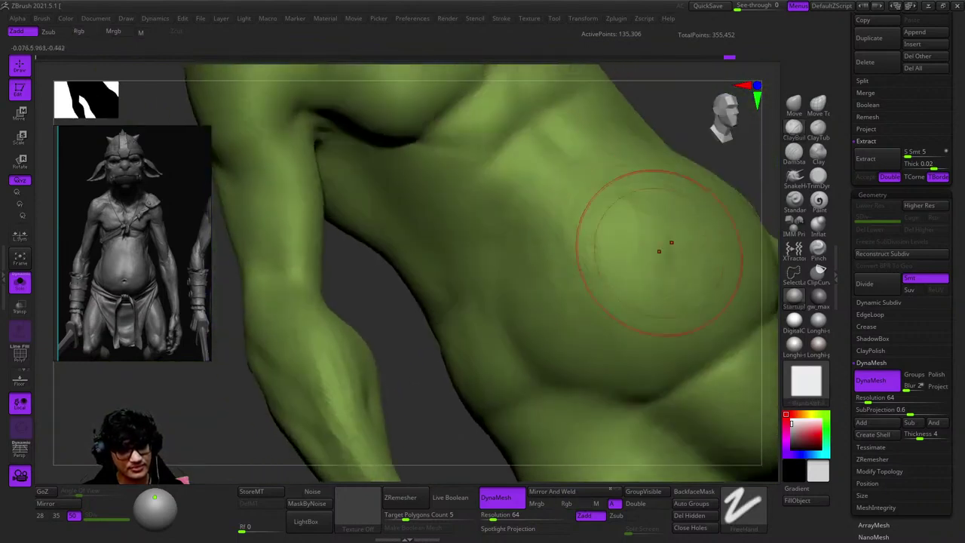
Round out the belly's front and sides with ClayBuildup and smooth its surface.
key(b)
key(s)
key(t)
key(b)
key(c)
key(b)
mouse_move(573, 287)
mouse_down()
mouse_move(591, 276)
mouse_move(625, 312)
mouse_move(660, 234)
mouse_move(613, 226)
mouse_up()
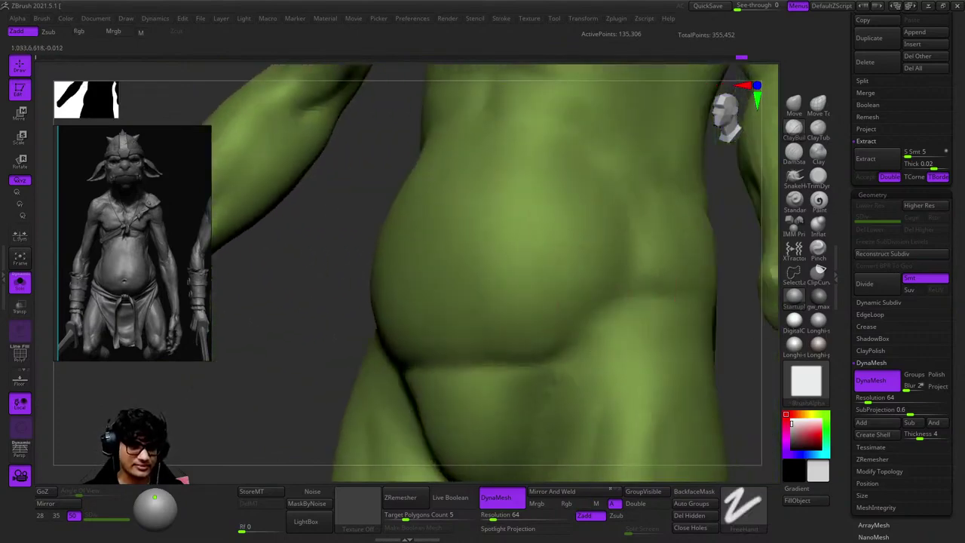
Hide the arms and legs, then build up the flanks beside the belly above the hips and smooth them.
key(space)
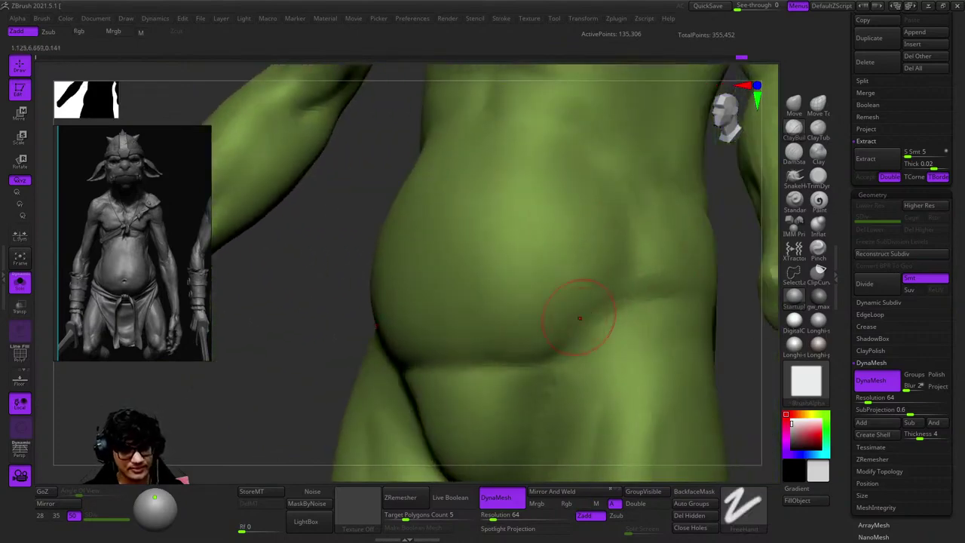
mouse_move(602, 306)
mouse_down()
mouse_move(592, 302)
mouse_move(608, 272)
mouse_move(667, 323)
mouse_move(580, 217)
mouse_move(601, 254)
mouse_up()
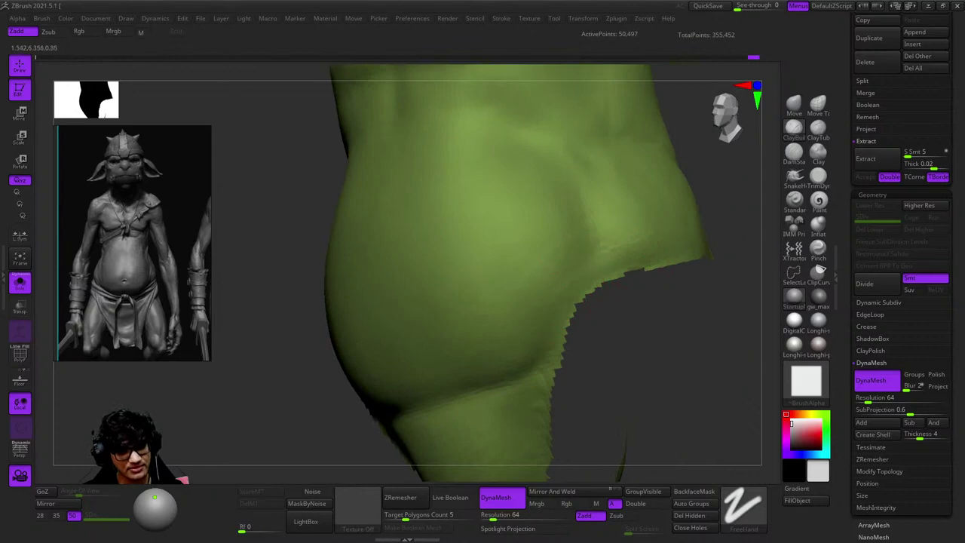
key(b)
key(p)
key(a)
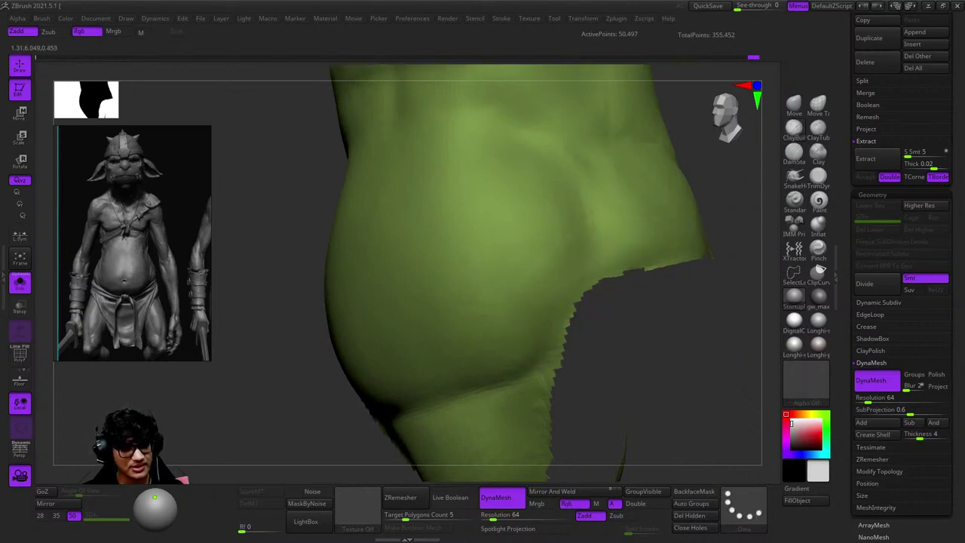
mouse_move(543, 257)
mouse_down()
mouse_move(548, 237)
mouse_move(527, 249)
mouse_move(528, 189)
mouse_move(573, 286)
mouse_move(611, 304)
mouse_up()
key(space)
Build up the sides of the ribcage below the armpits, smooth them, and show the hidden body parts and other subtools again.
mouse_move(657, 254)
mouse_down()
mouse_move(595, 184)
mouse_move(581, 201)
mouse_move(613, 200)
mouse_move(587, 209)
mouse_move(625, 173)
mouse_move(631, 179)
mouse_move(548, 202)
mouse_move(641, 201)
mouse_up()
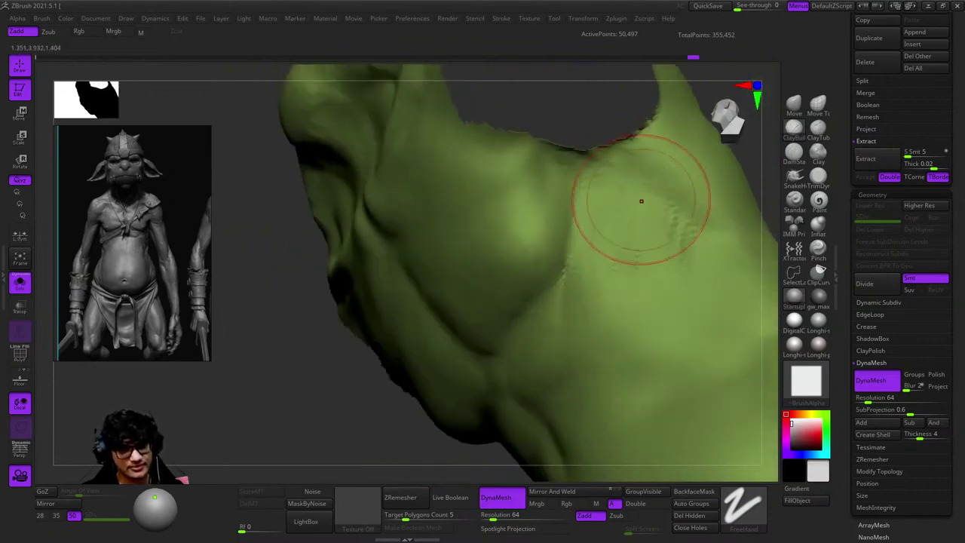
drag(638, 286, 615, 241)
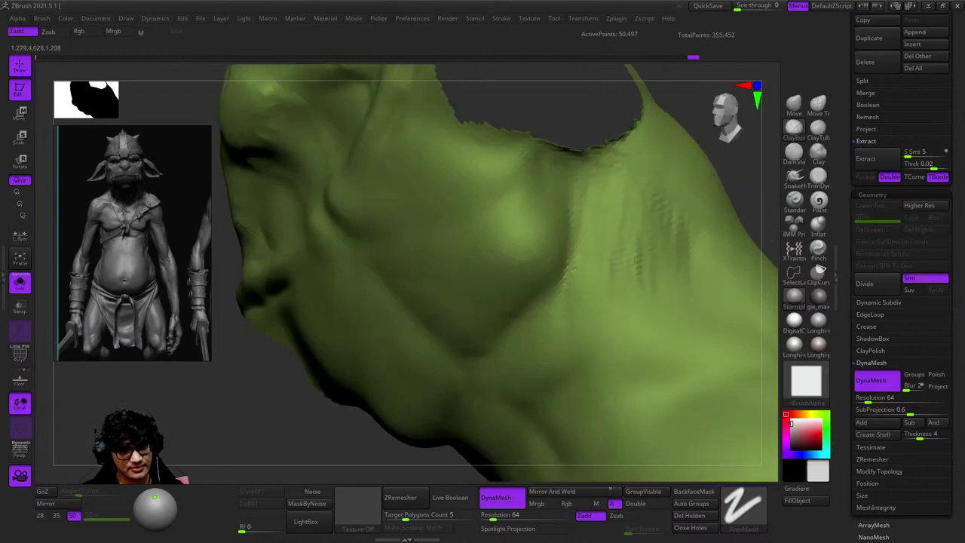
shift+drag(653, 293, 634, 279)
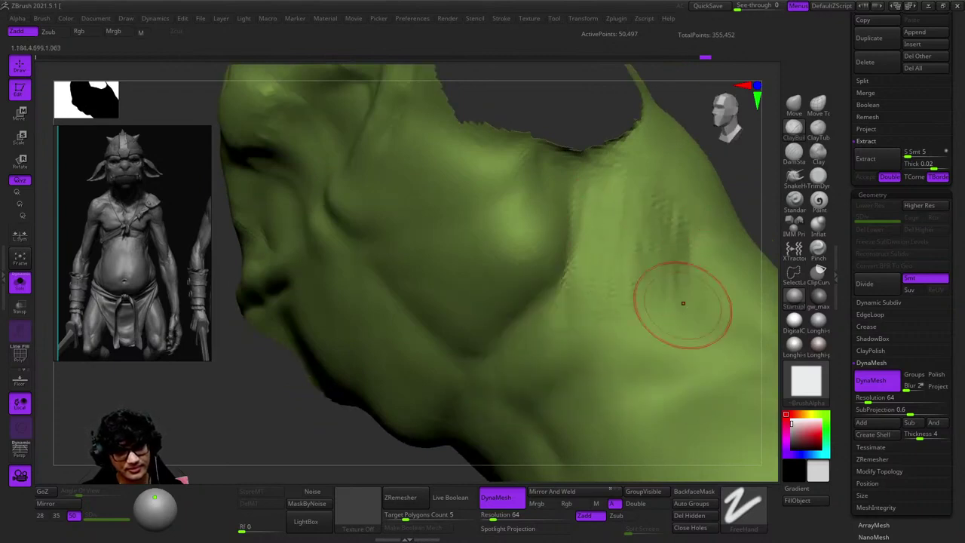
mouse_move(680, 370)
mouse_down()
mouse_move(668, 258)
mouse_move(527, 226)
mouse_move(400, 211)
mouse_move(592, 252)
mouse_move(621, 248)
mouse_move(441, 269)
mouse_move(513, 288)
mouse_move(517, 308)
mouse_move(499, 278)
mouse_up()
mouse_move(498, 359)
mouse_down()
mouse_move(508, 284)
mouse_move(610, 249)
mouse_move(648, 211)
mouse_move(692, 236)
mouse_move(708, 279)
mouse_move(621, 217)
mouse_move(586, 284)
mouse_move(645, 324)
mouse_move(501, 317)
mouse_move(592, 254)
mouse_move(562, 275)
mouse_move(528, 276)
mouse_move(582, 277)
mouse_move(588, 226)
mouse_move(573, 226)
mouse_move(573, 175)
mouse_up()
click(19, 281)
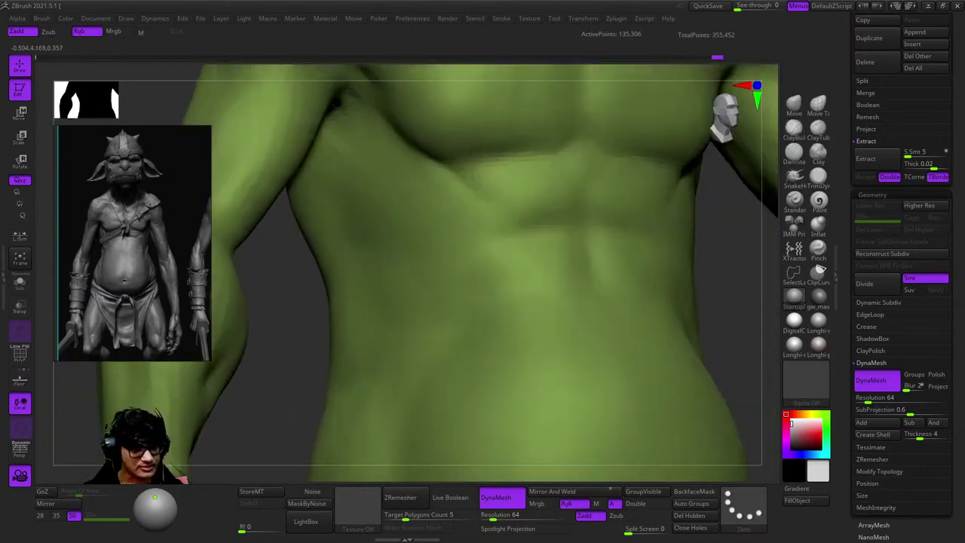
Refine the centre of the abdomen below the ribcage arch and soften its transition into the belly.
drag(494, 248, 542, 260)
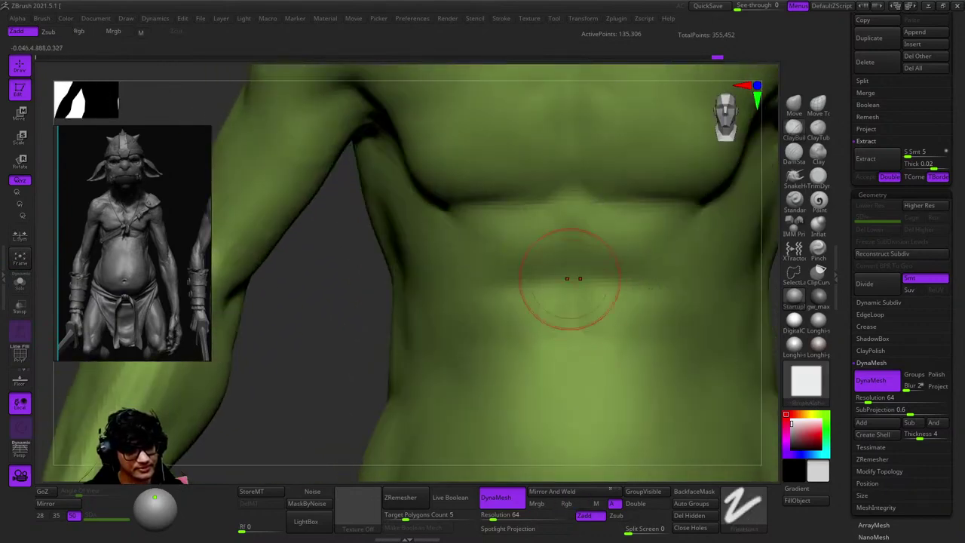
mouse_move(565, 291)
mouse_down()
mouse_move(678, 287)
mouse_move(549, 241)
mouse_move(603, 242)
mouse_move(591, 258)
mouse_move(540, 180)
mouse_up()
key(b)
key(s)
key(t)
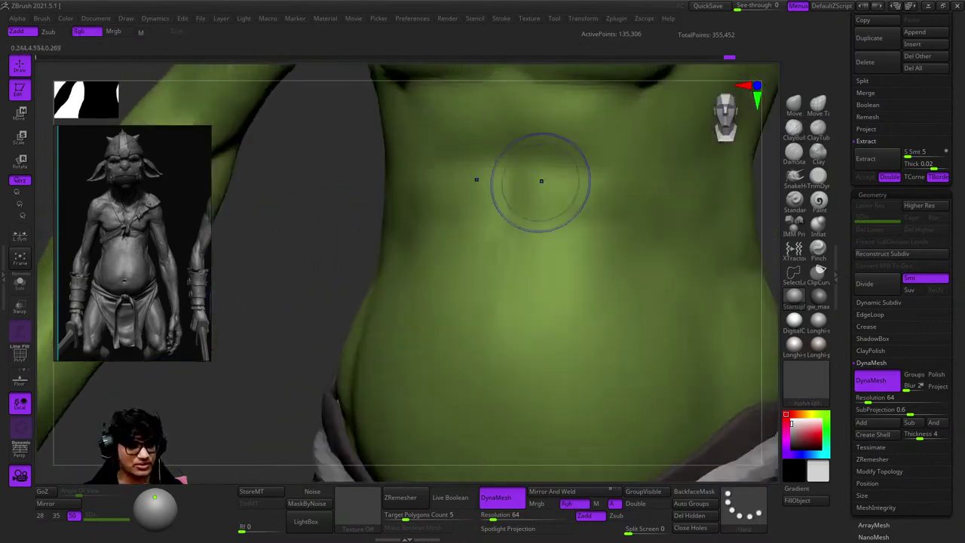
drag(301, 226, 570, 300)
key(b)
key(s)
key(t)
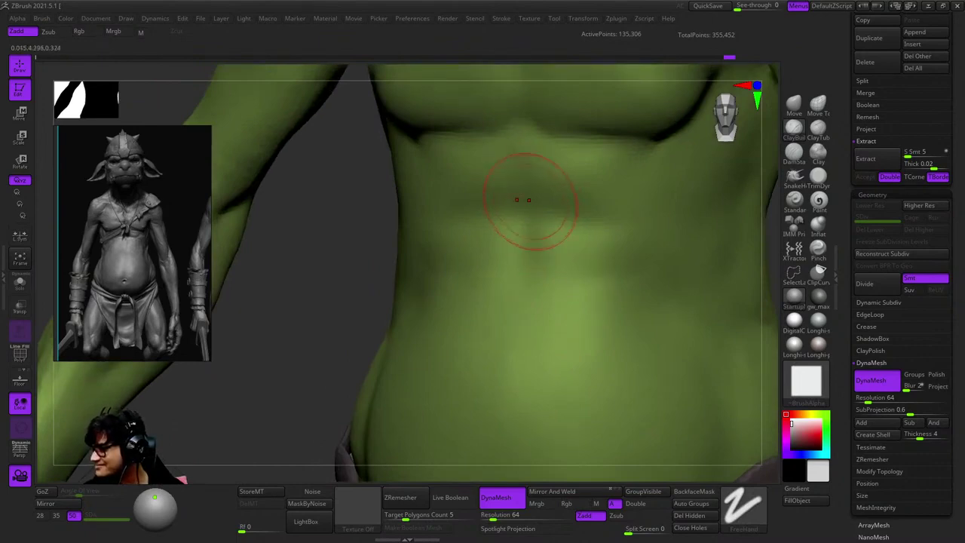
Add slanted rib and serratus strokes with ClayBuildup on both sides of the torso, from below the chest muscles to the armpits.
mouse_move(528, 200)
right_down()
mouse_move(626, 286)
mouse_move(528, 194)
mouse_move(538, 179)
mouse_move(589, 239)
mouse_move(609, 216)
mouse_move(515, 300)
right_up()
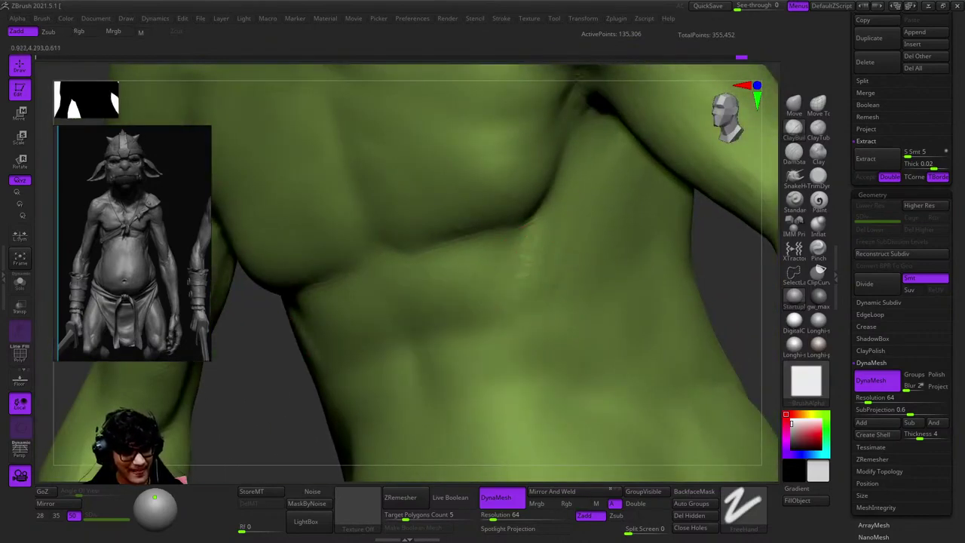
right_drag(535, 260, 527, 302)
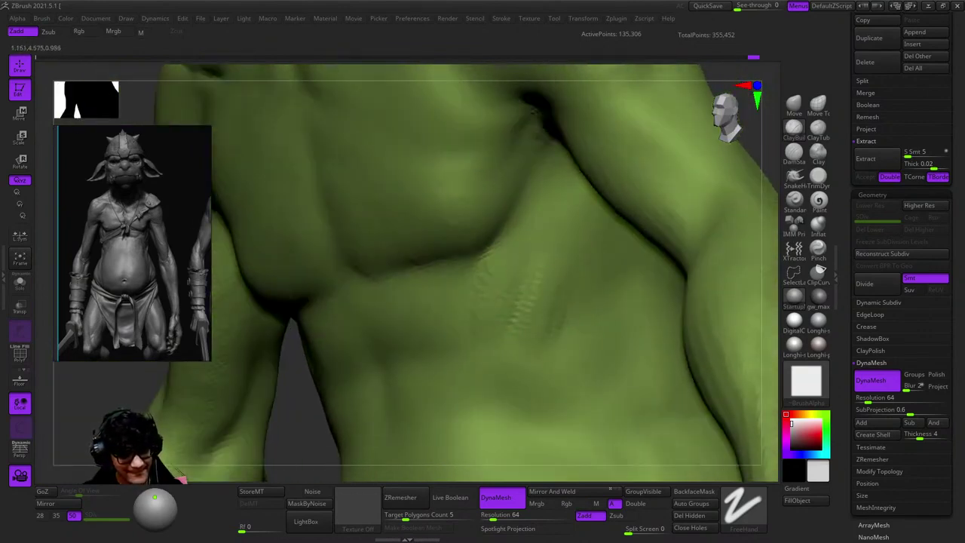
right_drag(577, 349, 560, 240)
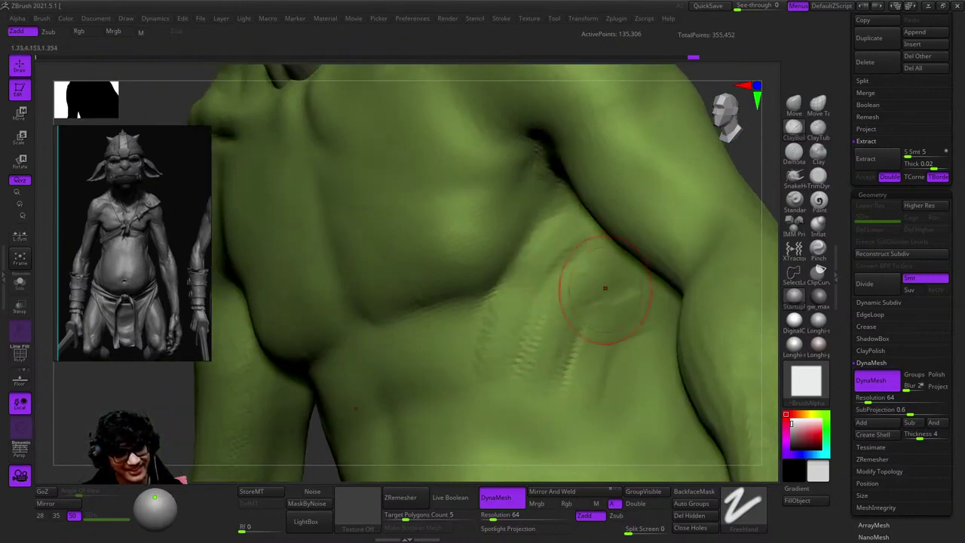
right_drag(605, 288, 517, 301)
ctrl+right_drag(564, 172, 565, 143)
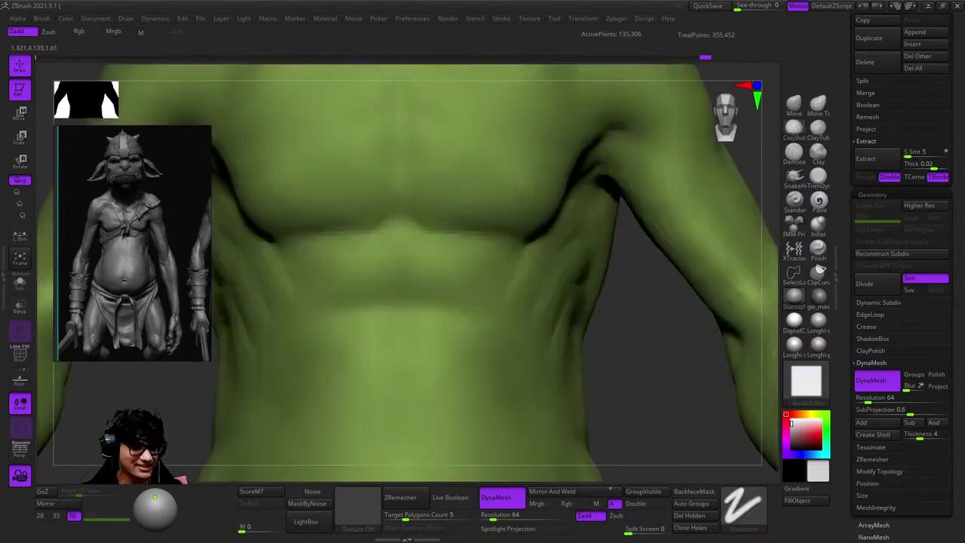
Smooth the rib strokes on both sides of the torso and blend them into the abdomen.
right_drag(528, 302, 467, 305)
mouse_move(520, 324)
shift+mouse_down()
mouse_move(489, 302)
mouse_move(513, 321)
shift+mouse_up()
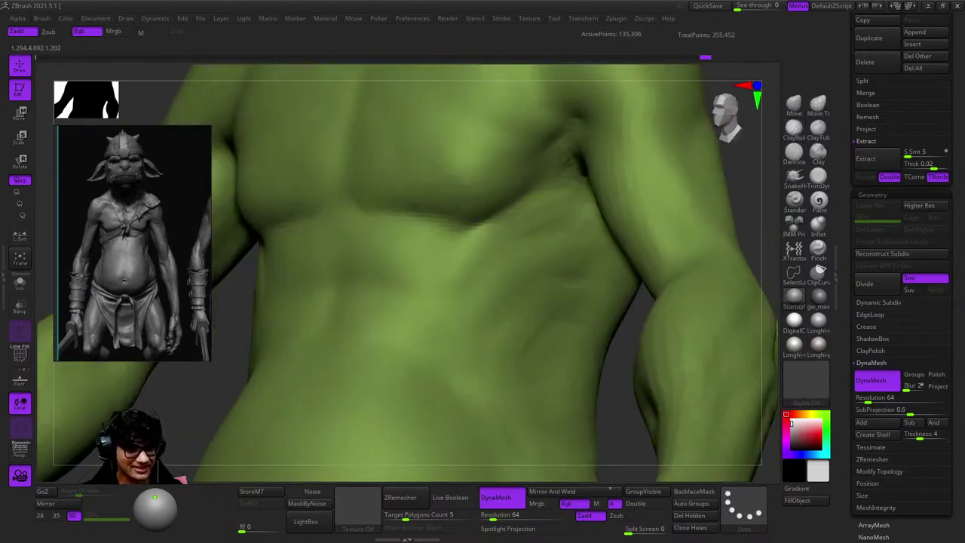
mouse_move(574, 279)
right_down()
mouse_move(551, 222)
mouse_move(550, 269)
mouse_move(530, 223)
mouse_move(571, 249)
mouse_move(568, 227)
right_up()
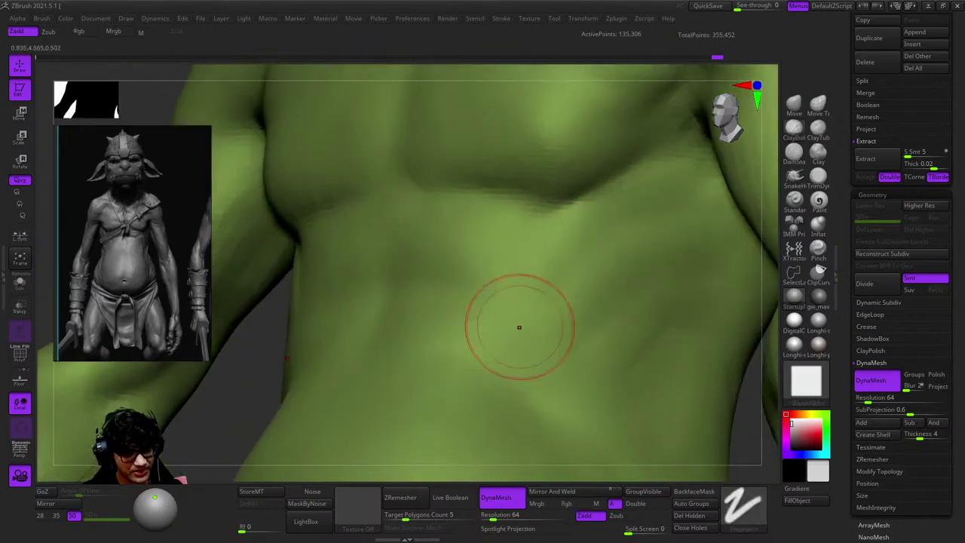
mouse_move(517, 327)
right_down()
mouse_move(559, 291)
mouse_move(581, 241)
right_up()
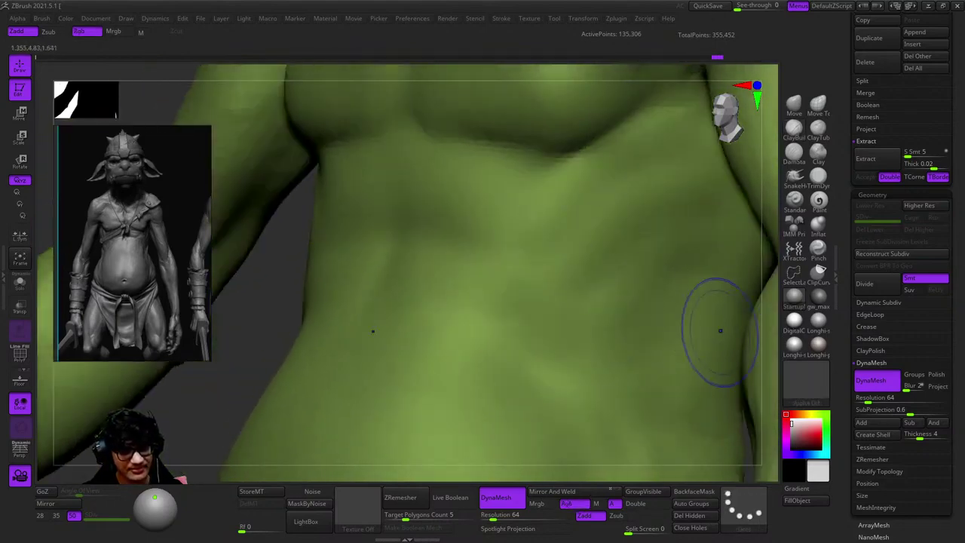
Review the torso from the front and the side, and quicksave the project.
mouse_move(603, 440)
right_down()
mouse_move(570, 322)
mouse_move(625, 216)
mouse_move(517, 237)
mouse_move(578, 211)
right_up()
right_click(547, 230)
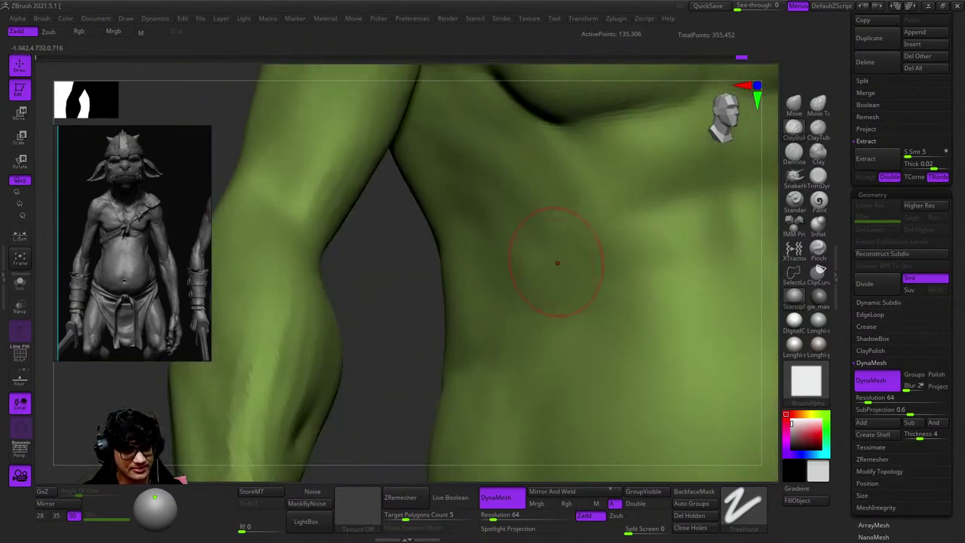
key(p)
key(f)
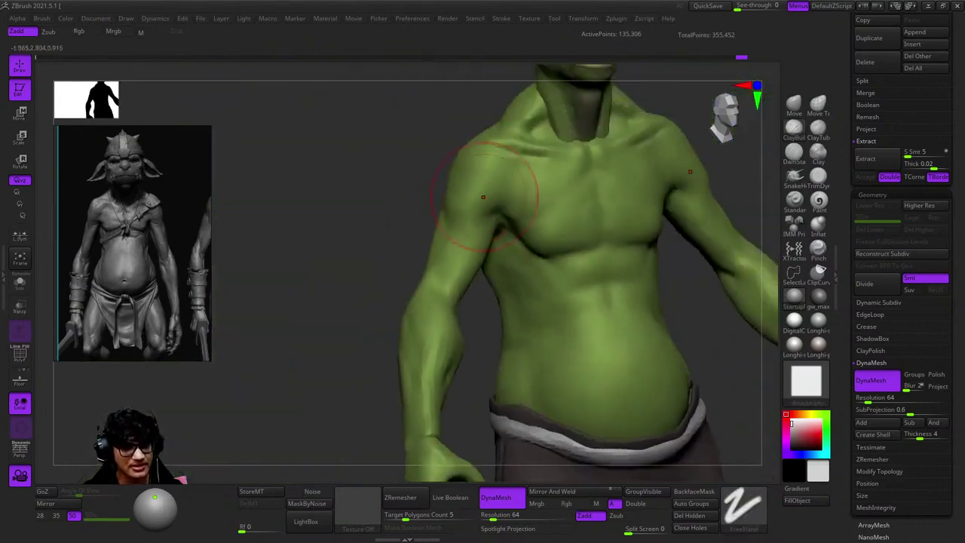
drag(678, 302, 626, 302)
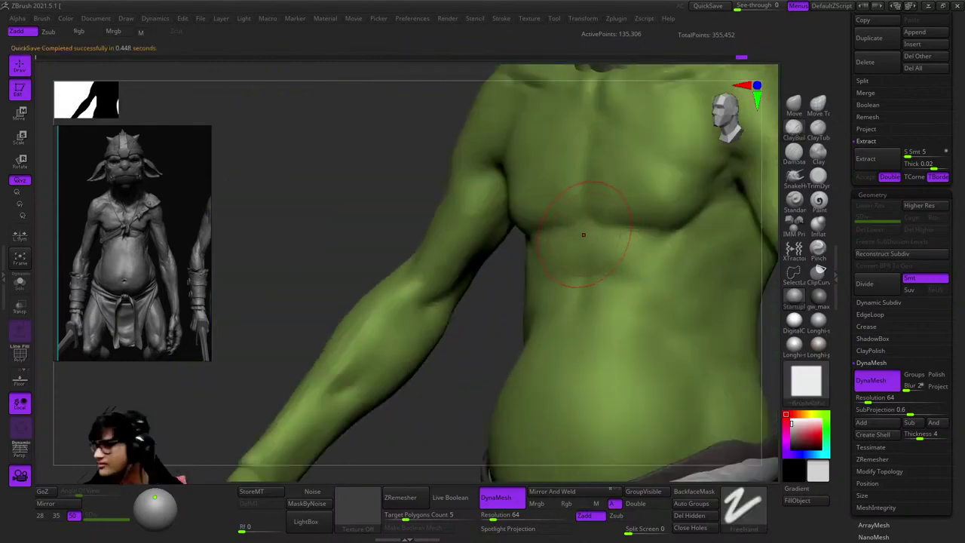
Sharpen the crease under both chest muscles with DamStandard and smooth its transition into the ribcage.
drag(617, 259, 543, 151)
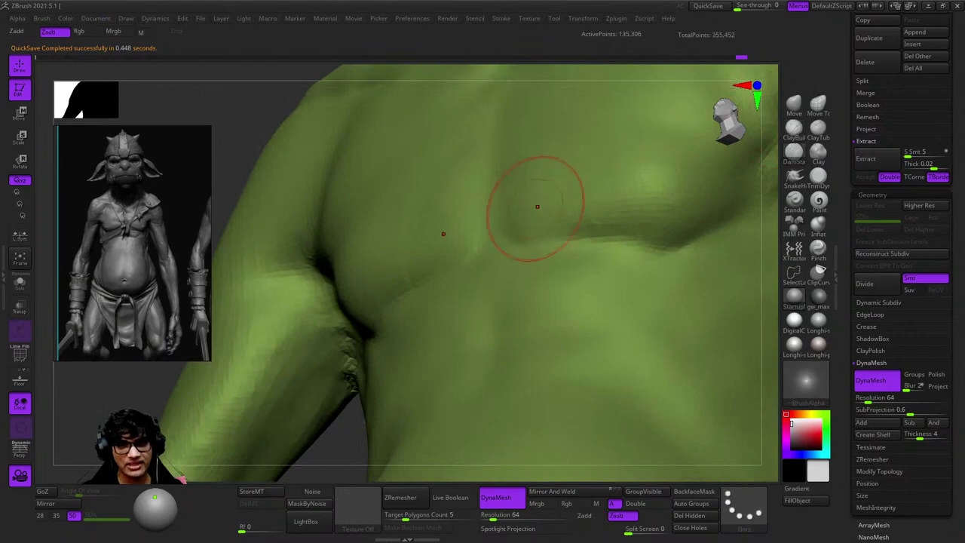
alt+drag(538, 204, 517, 236)
mouse_move(639, 256)
mouse_down()
mouse_move(528, 209)
mouse_move(542, 216)
mouse_move(535, 275)
mouse_move(607, 207)
mouse_move(615, 215)
mouse_up()
key(space)
drag(561, 261, 590, 226)
key(space)
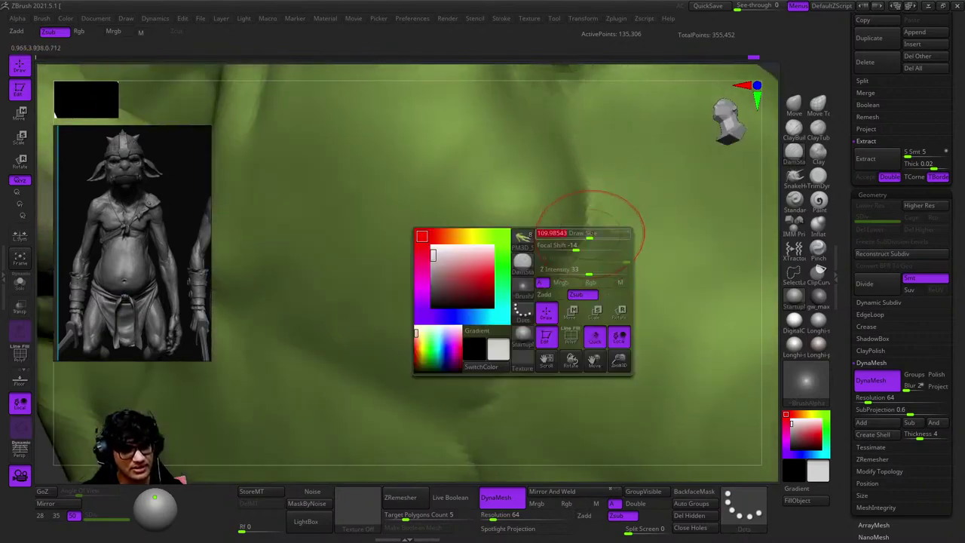
mouse_move(506, 409)
mouse_down()
mouse_move(538, 319)
mouse_move(558, 67)
mouse_move(567, 292)
mouse_up()
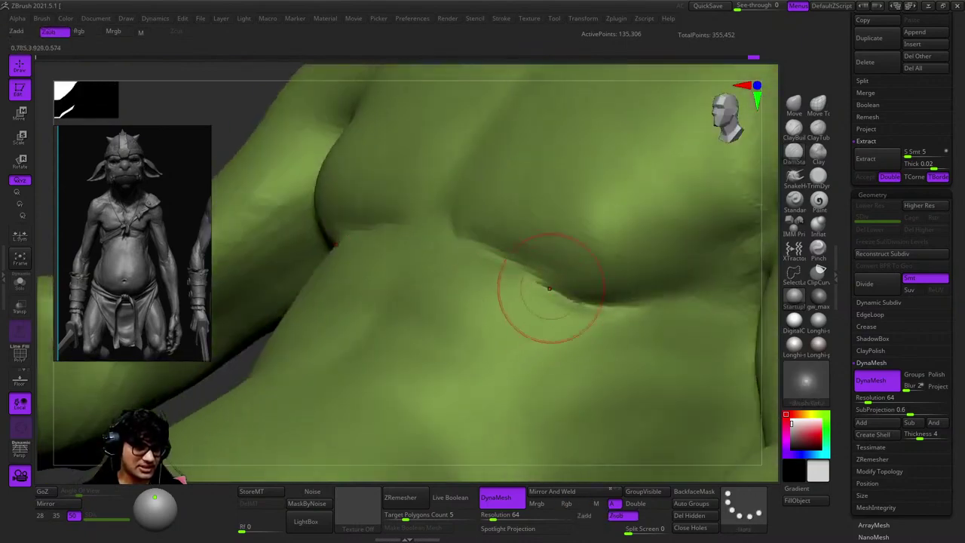
mouse_move(487, 279)
mouse_down()
mouse_move(517, 276)
mouse_move(590, 304)
mouse_move(542, 256)
mouse_move(520, 286)
mouse_up()
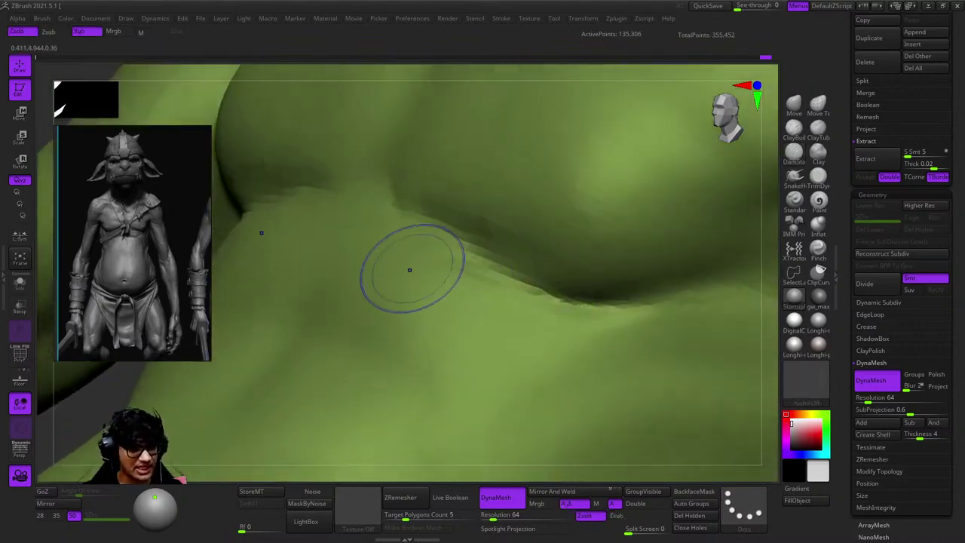
drag(410, 269, 551, 341)
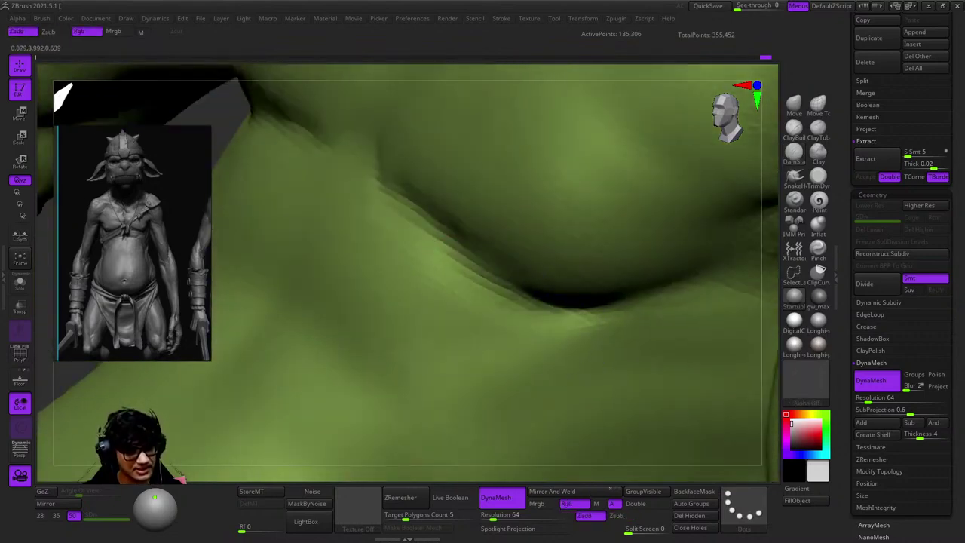
Carve the notch between the lower inner edges of the chest muscles and extend it up the sternum, softening the strokes.
mouse_move(660, 318)
mouse_down()
mouse_move(506, 263)
mouse_move(528, 324)
mouse_move(459, 265)
mouse_move(545, 347)
mouse_move(500, 258)
mouse_move(540, 179)
mouse_up()
drag(534, 125, 547, 274)
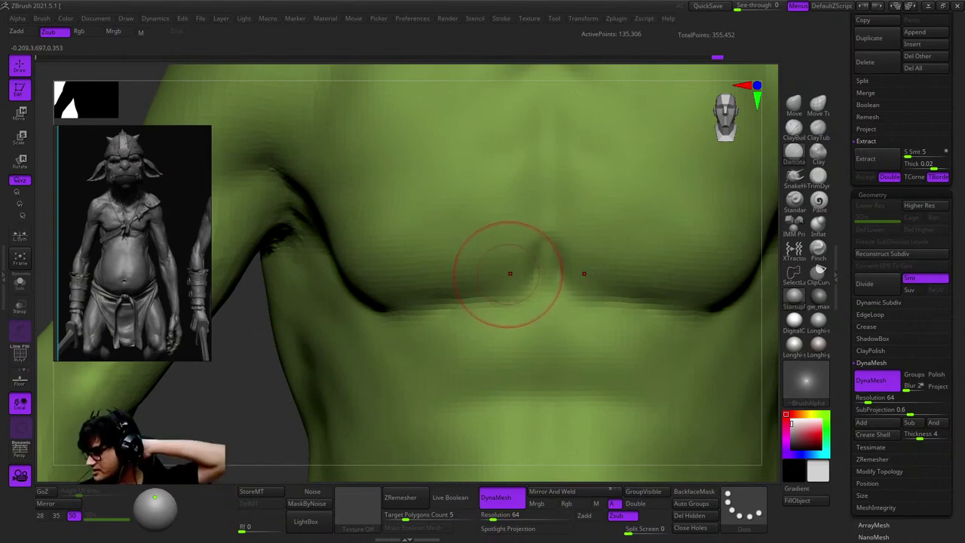
drag(505, 269, 538, 243)
right_click(538, 236)
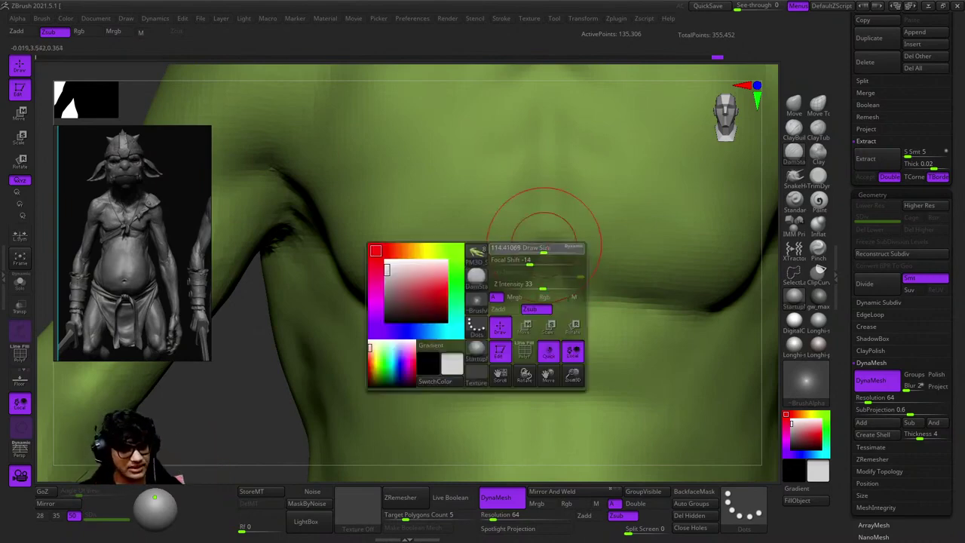
right_drag(538, 236, 496, 322)
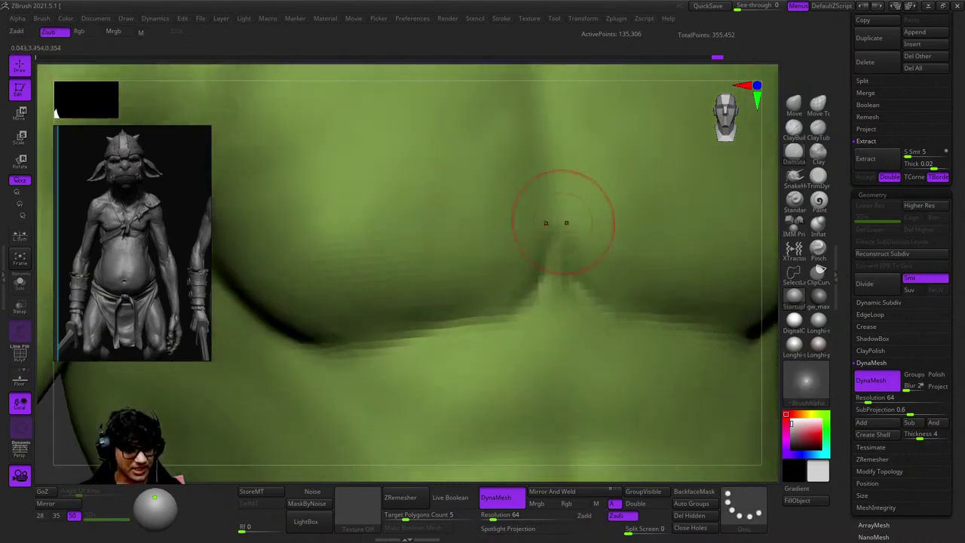
right_drag(563, 222, 626, 230)
mouse_move(548, 147)
right_down()
mouse_move(538, 263)
mouse_move(563, 279)
right_up()
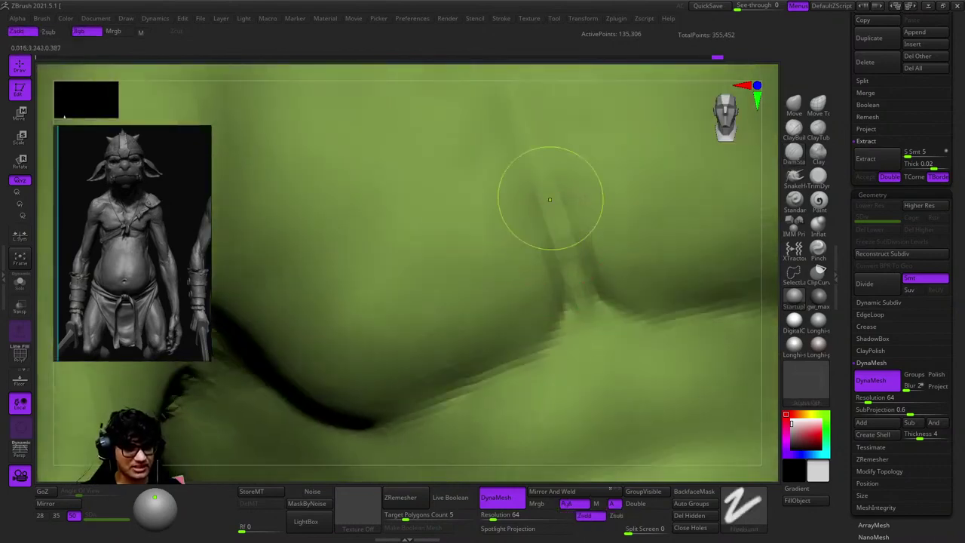
mouse_move(554, 215)
right_down()
mouse_move(550, 265)
mouse_move(557, 264)
mouse_move(549, 254)
mouse_move(565, 278)
mouse_move(517, 216)
mouse_move(491, 209)
mouse_move(542, 309)
mouse_move(556, 168)
mouse_move(546, 159)
mouse_move(513, 166)
mouse_move(571, 218)
mouse_move(571, 248)
mouse_move(563, 237)
right_up()
Carve the folds where the outer chest muscles meet the shoulders in front of the armpits.
key(b)
key(p)
key(a)
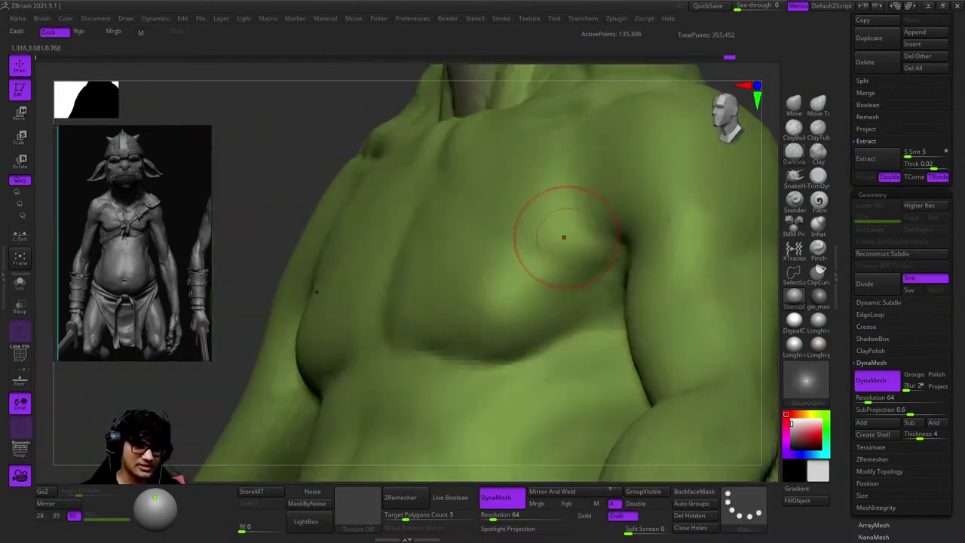
right_drag(532, 198, 538, 200)
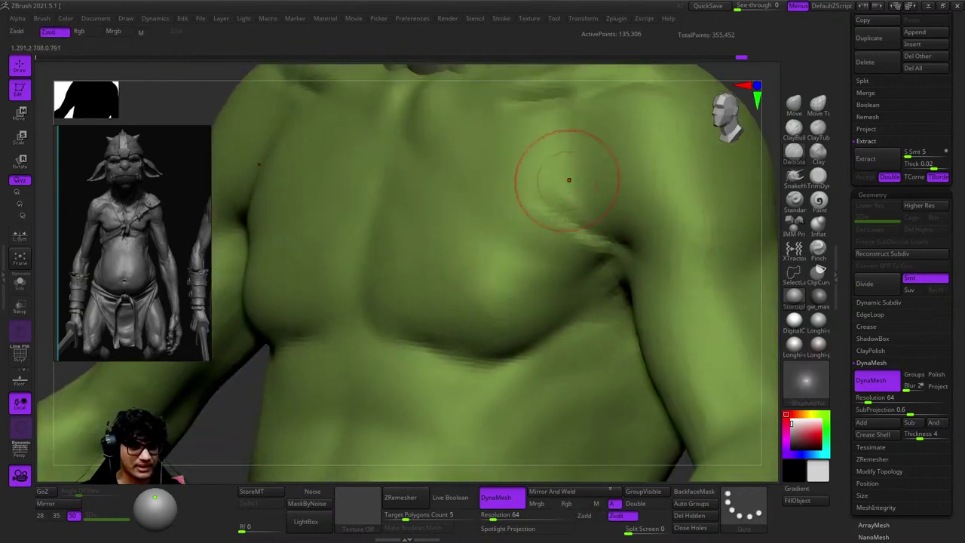
mouse_move(551, 113)
right_down()
mouse_move(554, 200)
mouse_move(633, 280)
right_up()
key(ctrl)
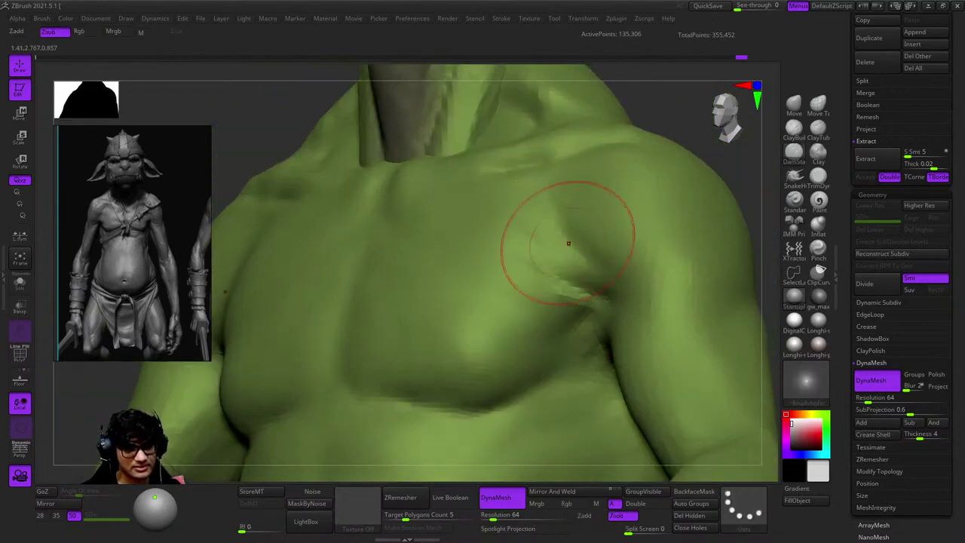
mouse_move(566, 239)
right_down()
mouse_move(565, 189)
mouse_move(560, 204)
mouse_move(472, 223)
mouse_move(564, 270)
mouse_move(555, 226)
mouse_move(569, 200)
mouse_move(596, 189)
mouse_move(484, 226)
mouse_move(682, 215)
mouse_move(646, 204)
mouse_move(603, 211)
mouse_move(656, 215)
mouse_move(655, 248)
mouse_move(633, 226)
mouse_move(659, 226)
mouse_move(656, 249)
mouse_move(641, 218)
mouse_move(656, 234)
mouse_move(663, 226)
mouse_move(611, 271)
mouse_move(556, 215)
mouse_move(613, 216)
mouse_move(609, 231)
mouse_move(538, 248)
mouse_move(587, 248)
mouse_move(565, 256)
right_up()
key(space)
key(space)
key(space)
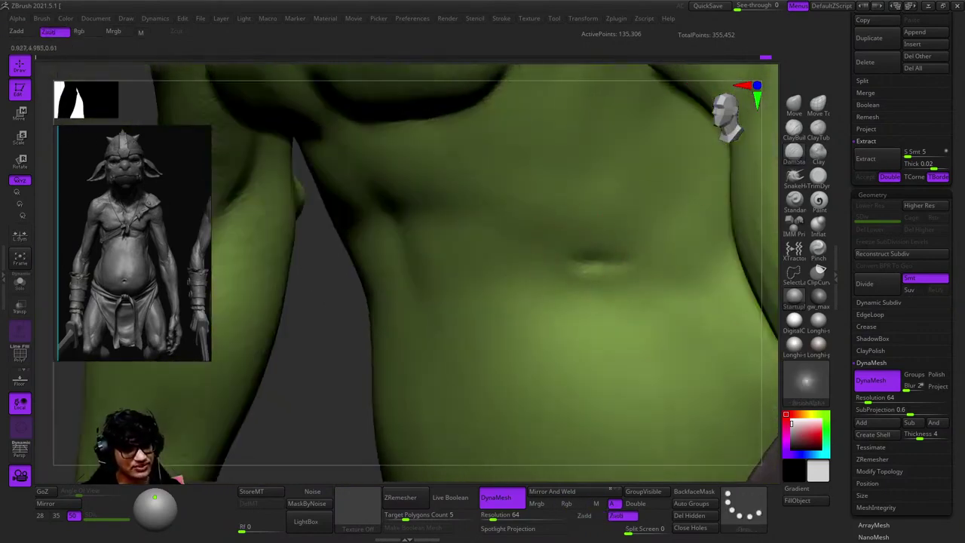
Carve a curved crease along the lower edge of the ribcage on both sides of the torso with DamStandard.
right_drag(625, 227, 577, 316)
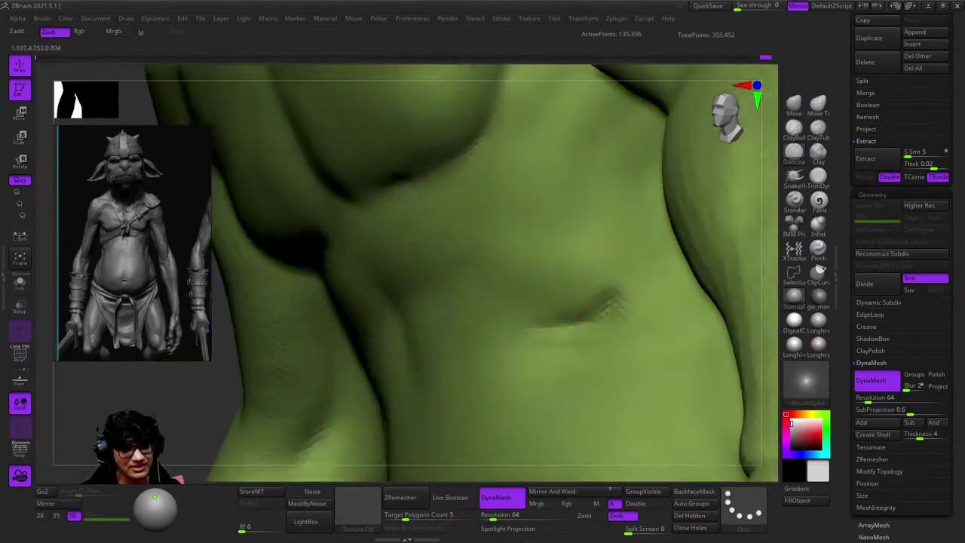
right_drag(620, 291, 623, 209)
mouse_move(618, 168)
right_down()
mouse_move(540, 247)
mouse_move(588, 230)
mouse_move(580, 244)
right_up()
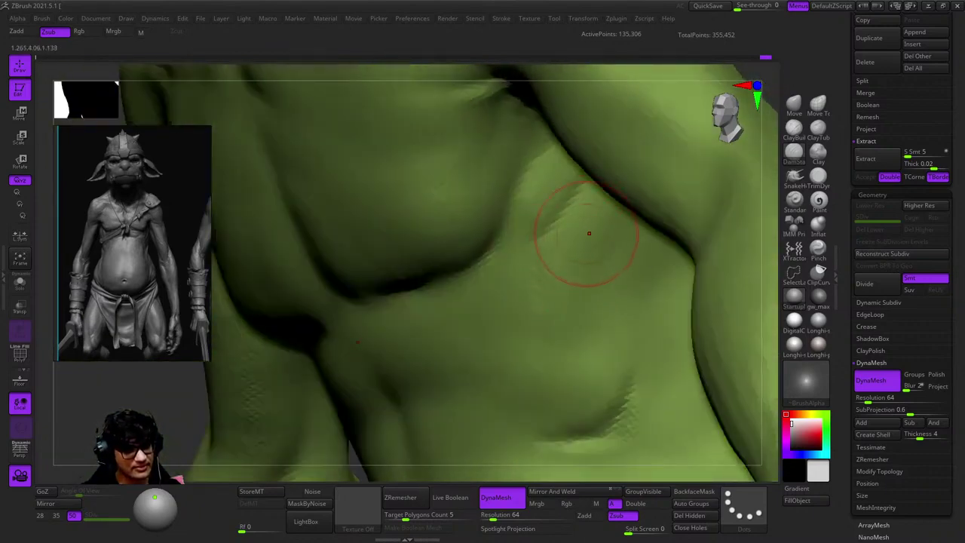
Try slanted rib lines on the sides of the torso above the lower ribcage crease, and undo the last strokes.
key(b)
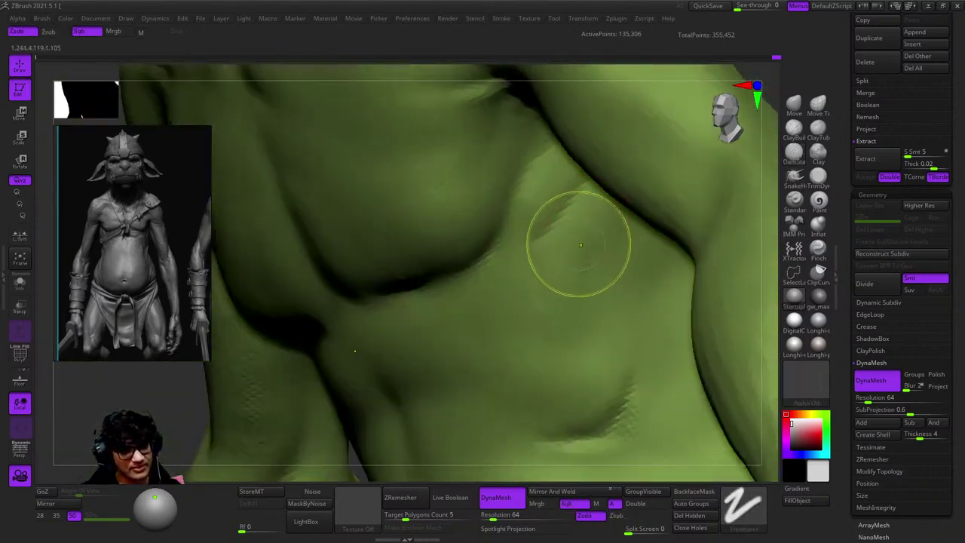
key(b)
key(s)
key(t)
mouse_move(585, 286)
right_down()
mouse_move(603, 281)
mouse_move(573, 286)
mouse_move(549, 322)
mouse_move(593, 262)
right_up()
key(b)
key(d)
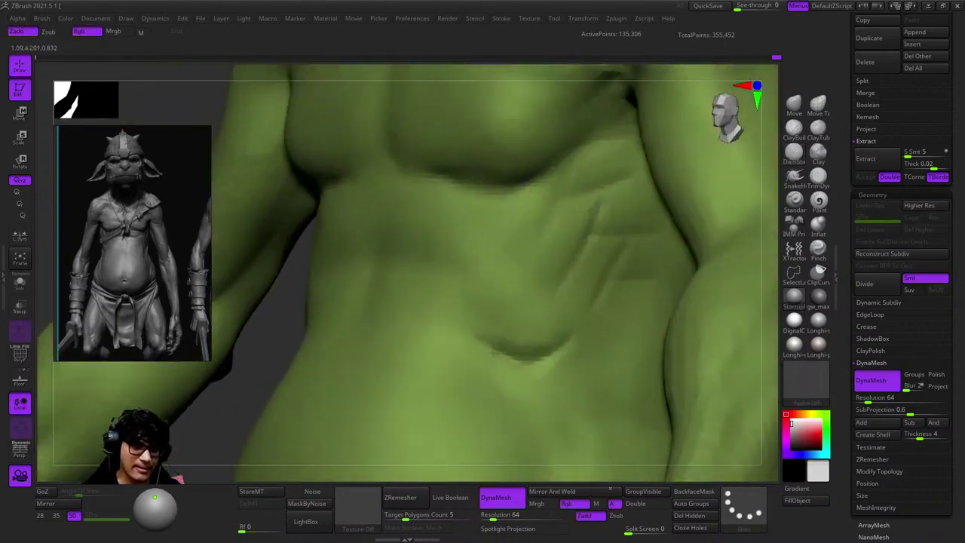
key(ctrl+z)
key(ctrl+z)
key(ctrl+z)
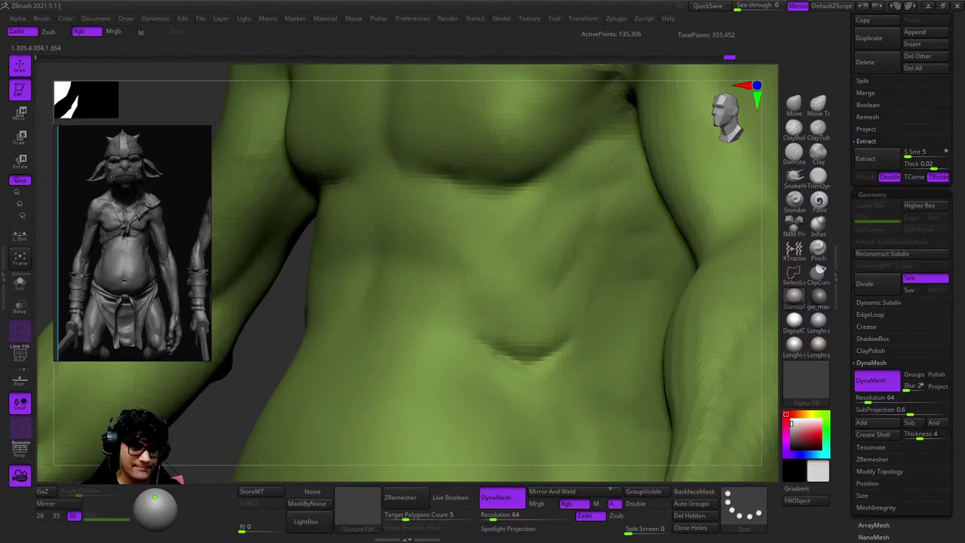
mouse_move(578, 319)
shift+right_down()
mouse_move(584, 289)
mouse_move(549, 306)
mouse_move(603, 257)
mouse_move(579, 275)
shift+right_up()
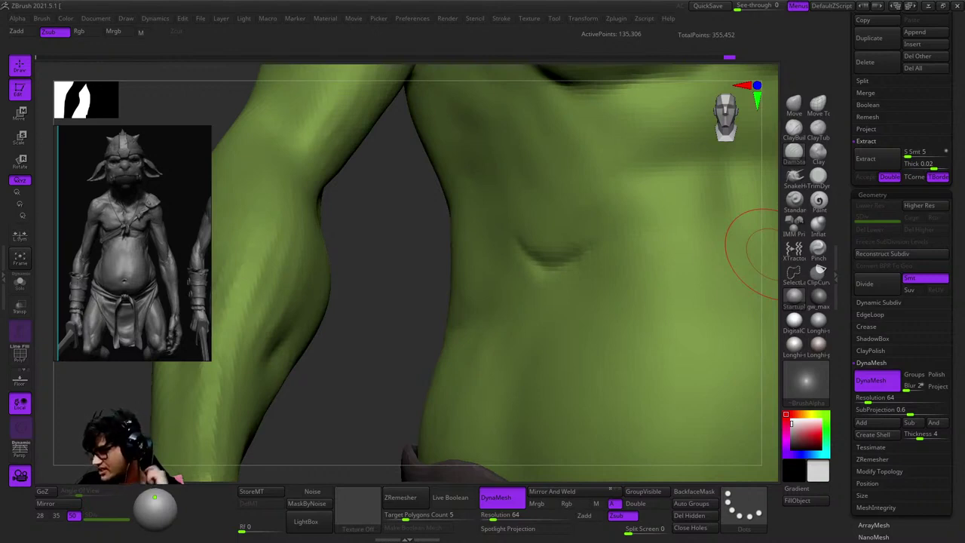
Rework the lower ribcage crease on both sides with DamStandard and smooth it into the flanks and abdomen.
mouse_move(378, 291)
mouse_down()
mouse_move(478, 226)
mouse_move(495, 273)
mouse_move(484, 300)
mouse_up()
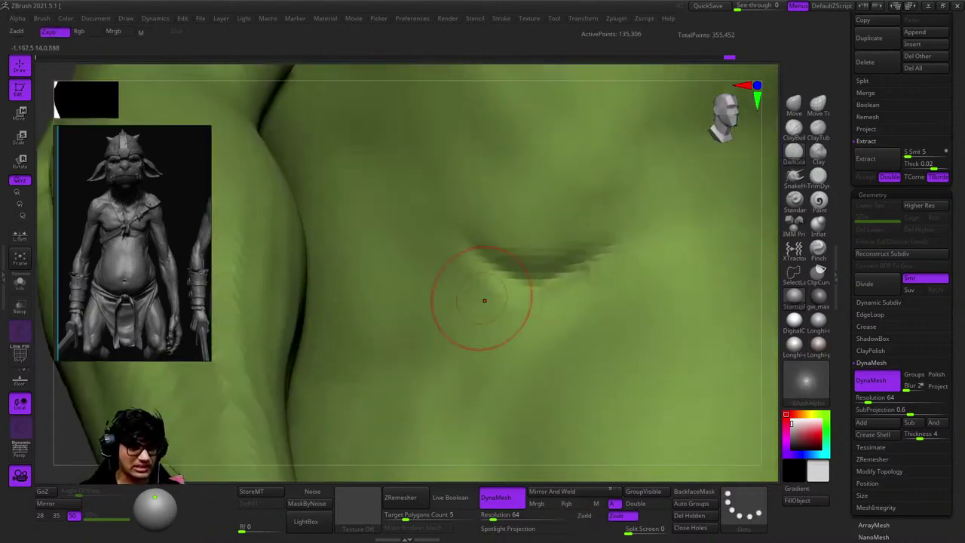
mouse_move(490, 247)
mouse_down()
mouse_move(557, 291)
mouse_move(431, 316)
mouse_up()
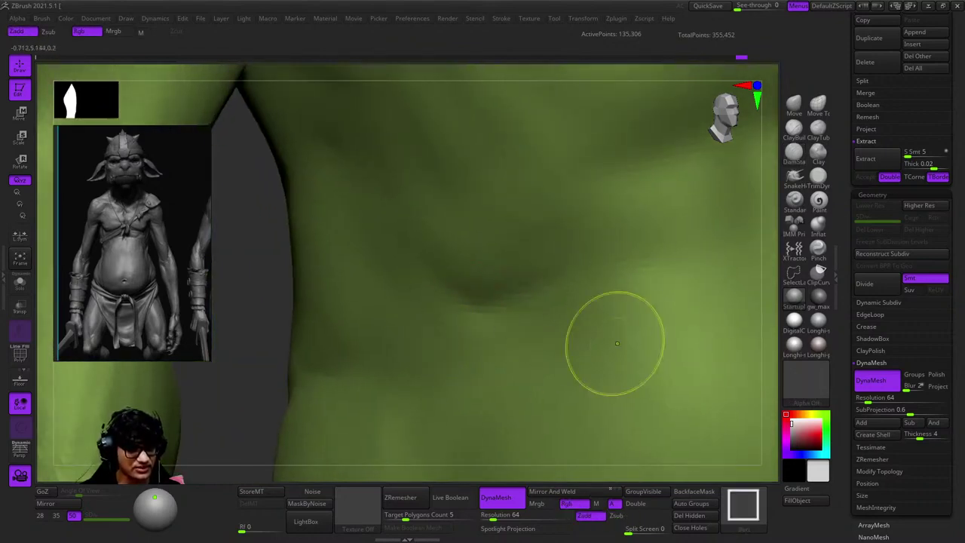
mouse_move(617, 343)
mouse_down()
mouse_move(603, 301)
mouse_move(499, 275)
mouse_move(581, 280)
mouse_move(558, 271)
mouse_up()
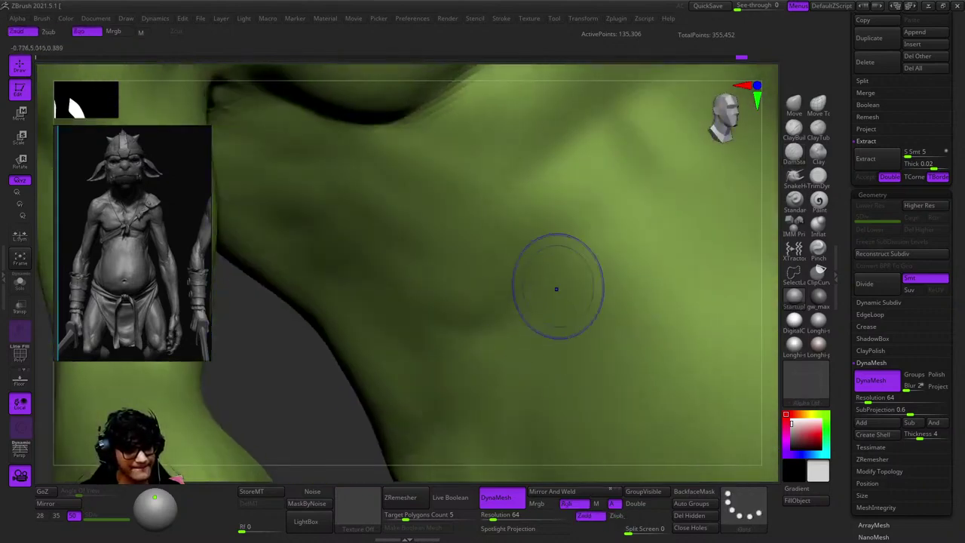
key(alt)
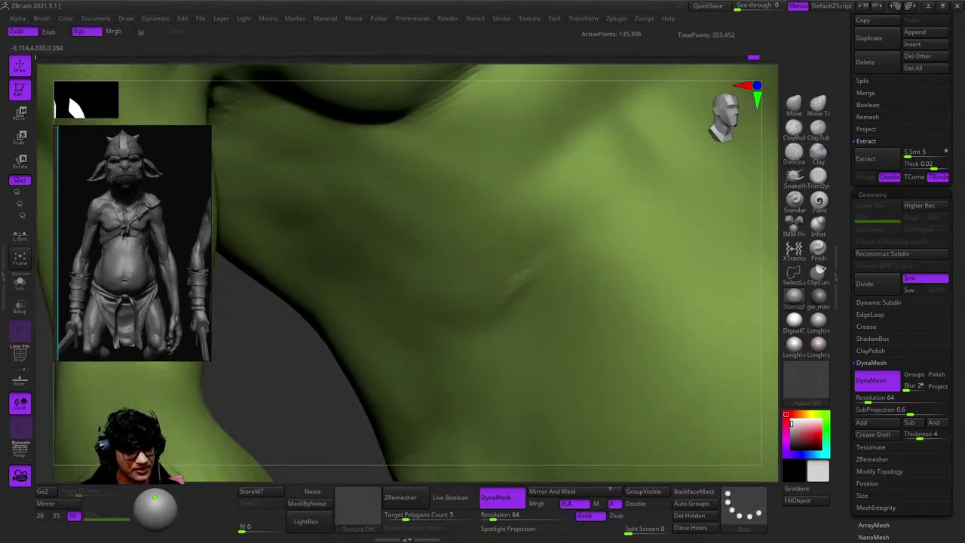
drag(526, 330, 520, 188)
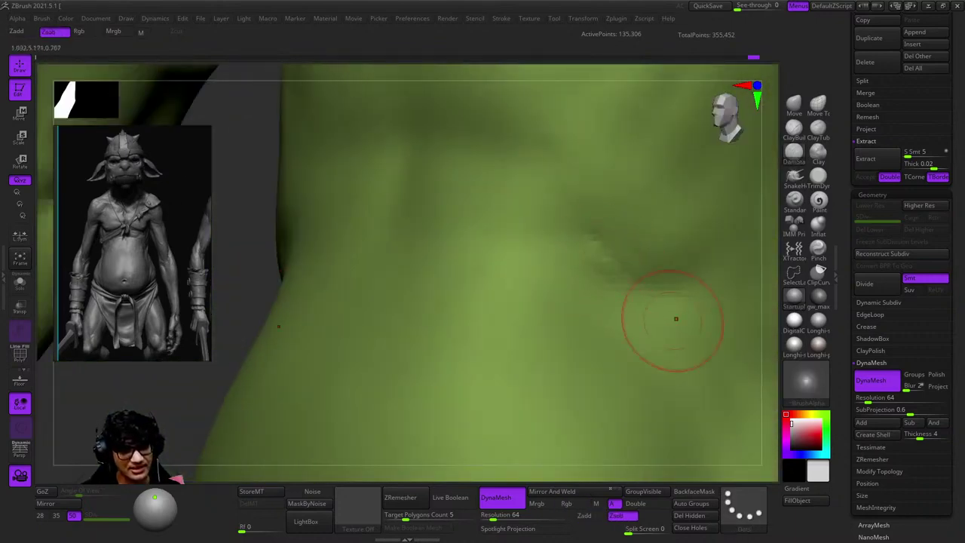
drag(659, 324, 620, 344)
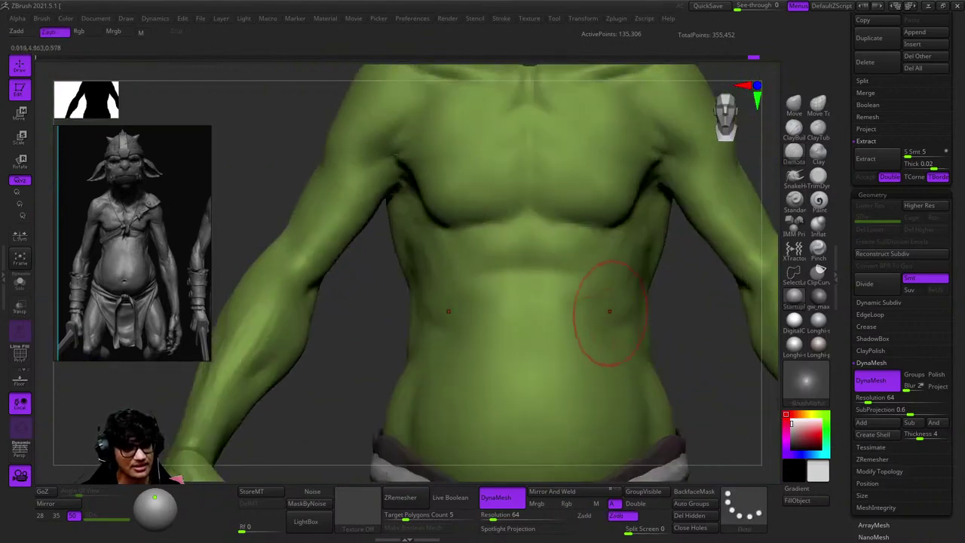
Carve short diagonal creases from the lower edges of the chest muscles into the upper abdomen with a larger brush, and smooth them.
drag(609, 311, 544, 282)
drag(527, 355, 561, 305)
key(space)
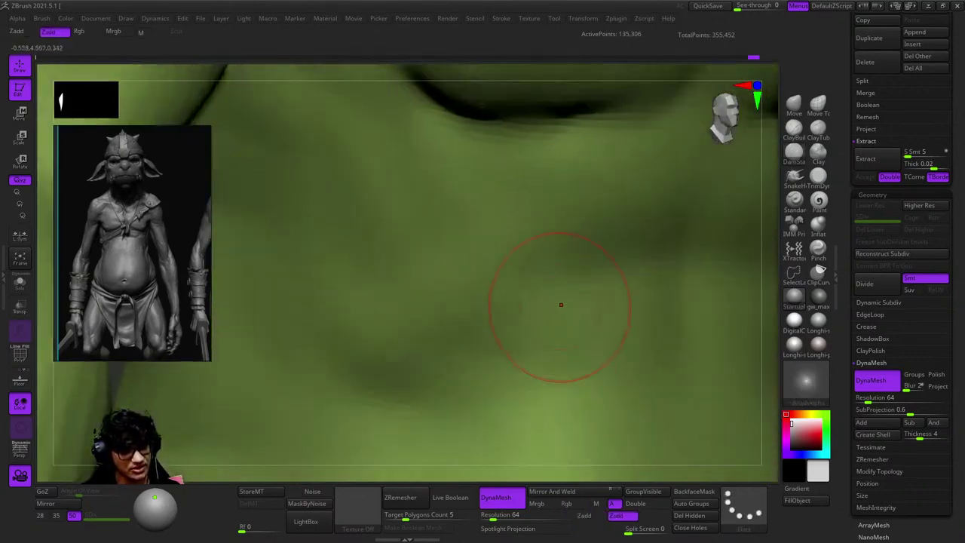
key(space)
drag(550, 216, 488, 223)
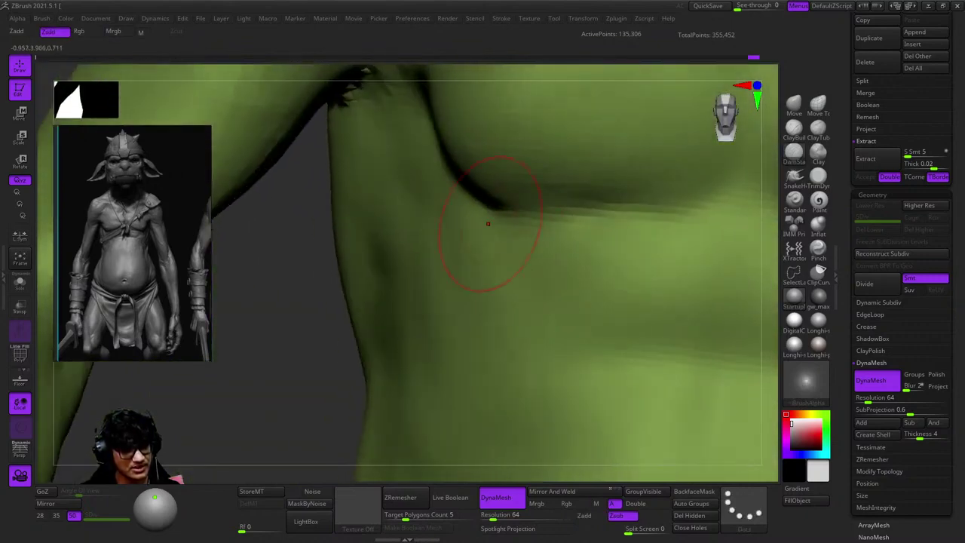
key(space)
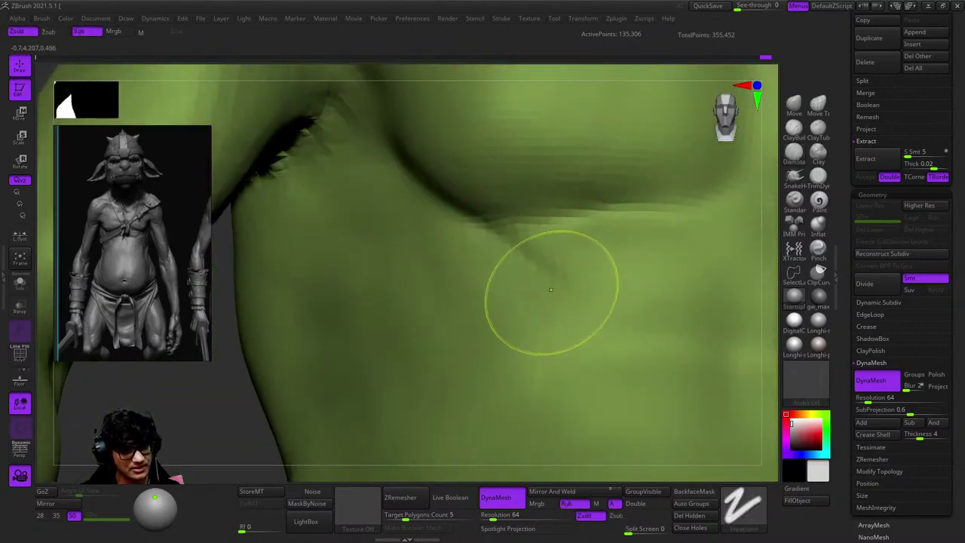
drag(527, 291, 566, 260)
key(f)
right_drag(566, 260, 585, 218)
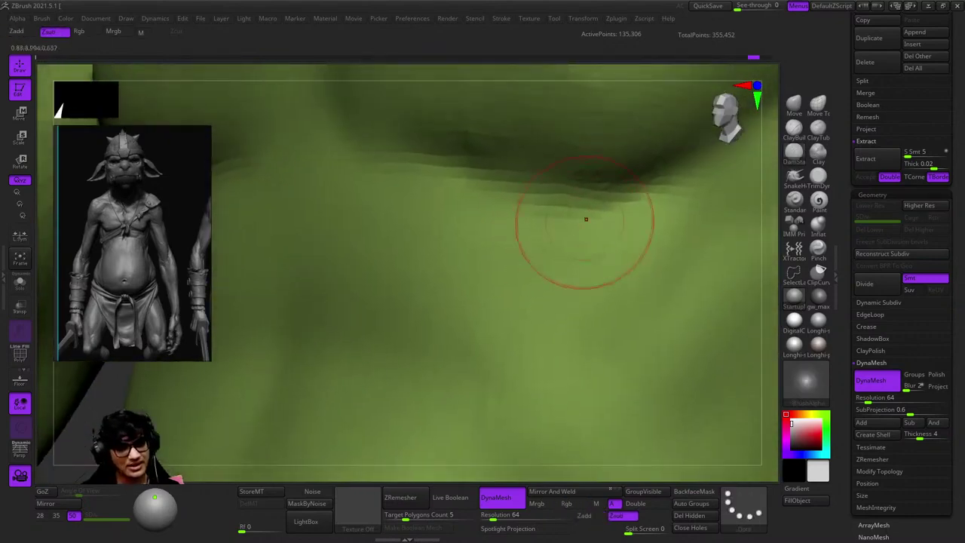
right_drag(542, 269, 562, 234)
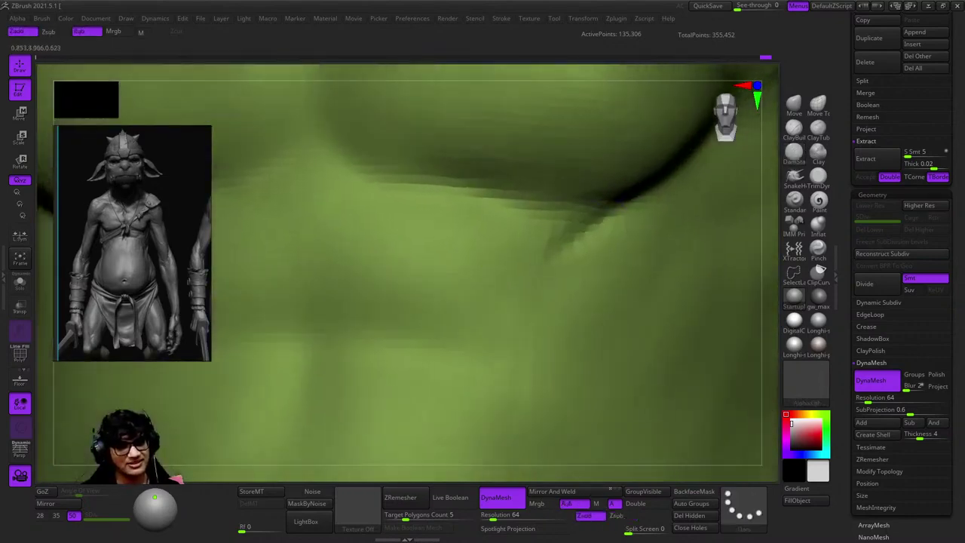
Smooth the area below the chest and deepen the folds where the armpit meets the outer chest with DamStandard.
right_drag(517, 394, 635, 284)
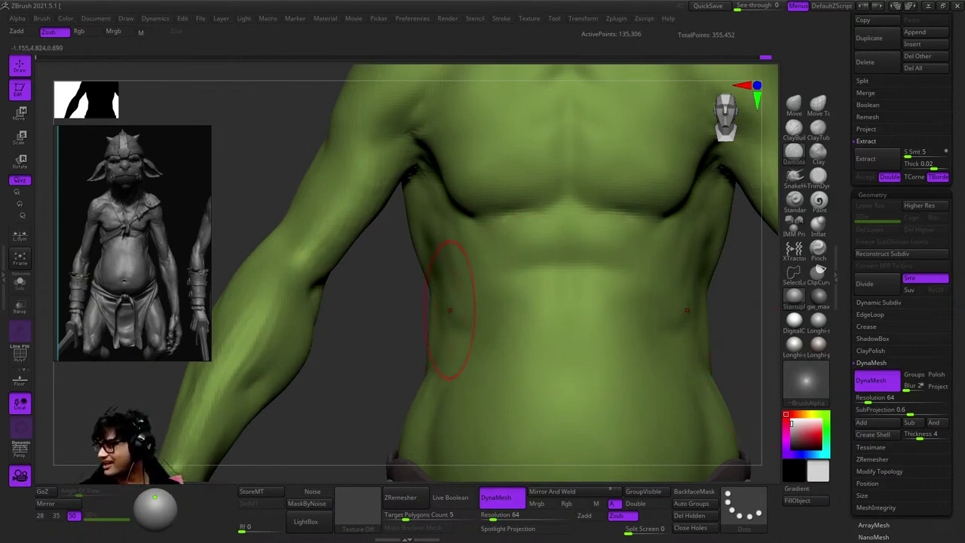
mouse_move(453, 221)
right_down()
mouse_move(517, 303)
mouse_move(465, 279)
mouse_move(483, 249)
mouse_move(470, 280)
right_up()
right_drag(507, 318, 528, 331)
shift+drag(596, 364, 489, 296)
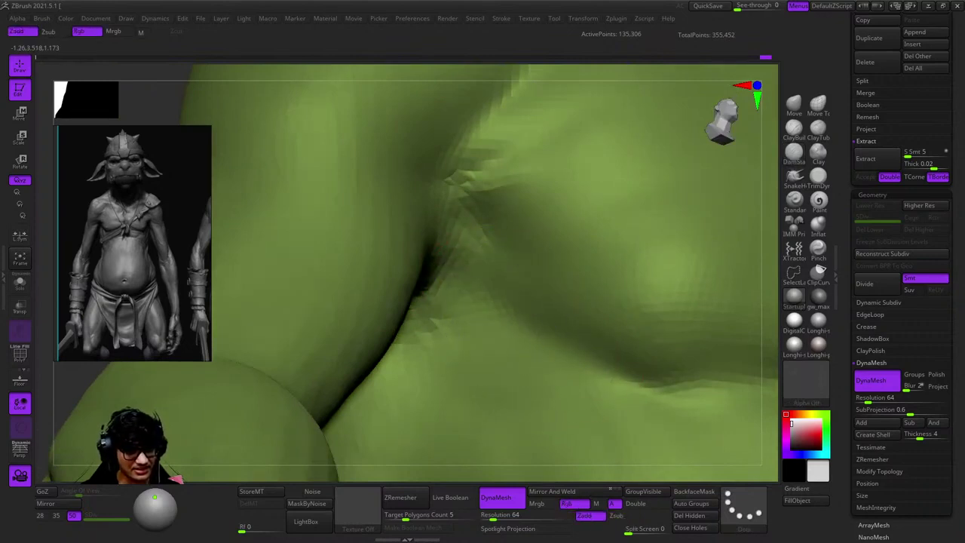
mouse_move(484, 324)
right_down()
mouse_move(463, 301)
mouse_move(473, 302)
right_up()
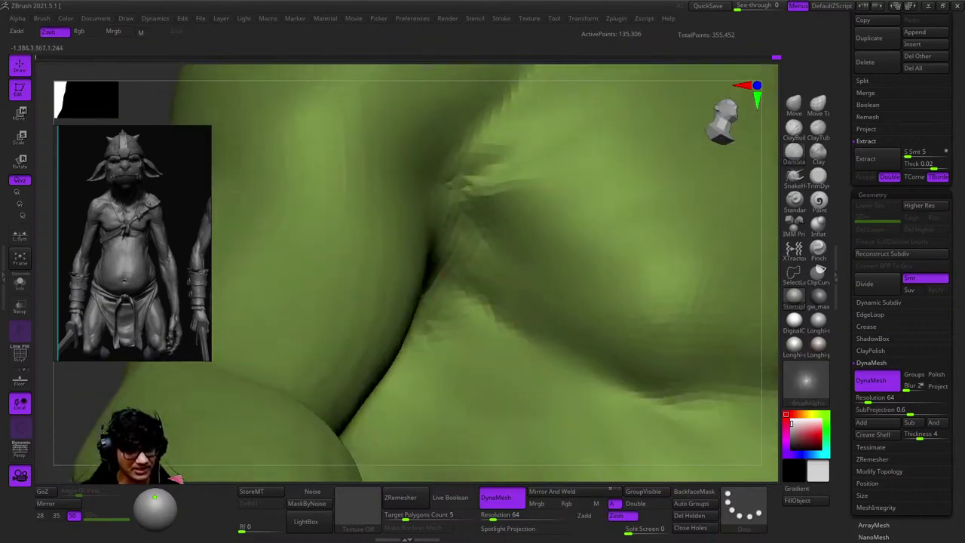
mouse_move(478, 344)
right_down()
mouse_move(452, 267)
mouse_move(426, 260)
right_up()
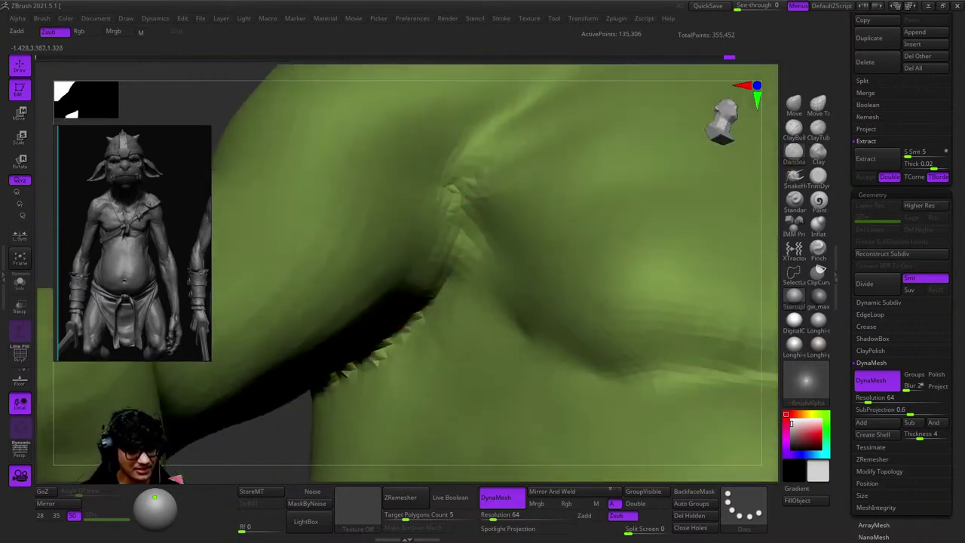
mouse_move(433, 303)
right_down()
mouse_move(441, 248)
mouse_move(442, 264)
right_up()
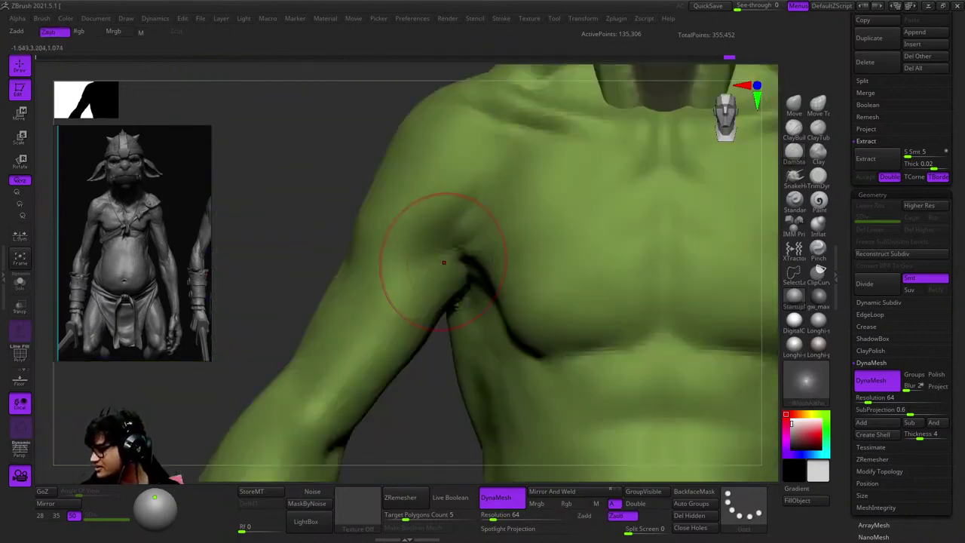
mouse_move(568, 223)
right_down()
mouse_move(520, 181)
mouse_move(543, 196)
mouse_move(560, 183)
mouse_move(560, 279)
mouse_move(547, 300)
mouse_move(532, 272)
mouse_move(563, 352)
mouse_move(556, 343)
right_up()
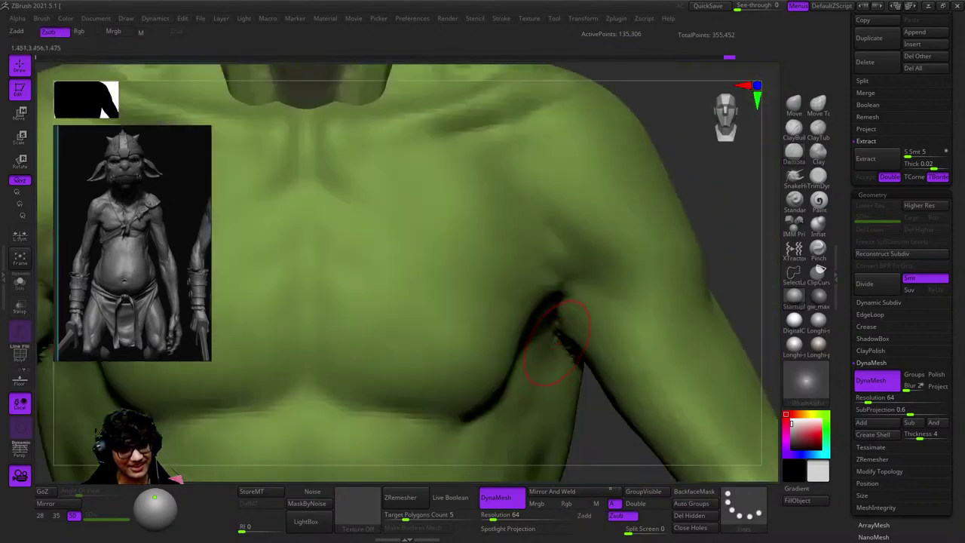
Adjust the outer chest edge beside the armpit with the Move brush, checking the mesh with the wireframe.
key(f)
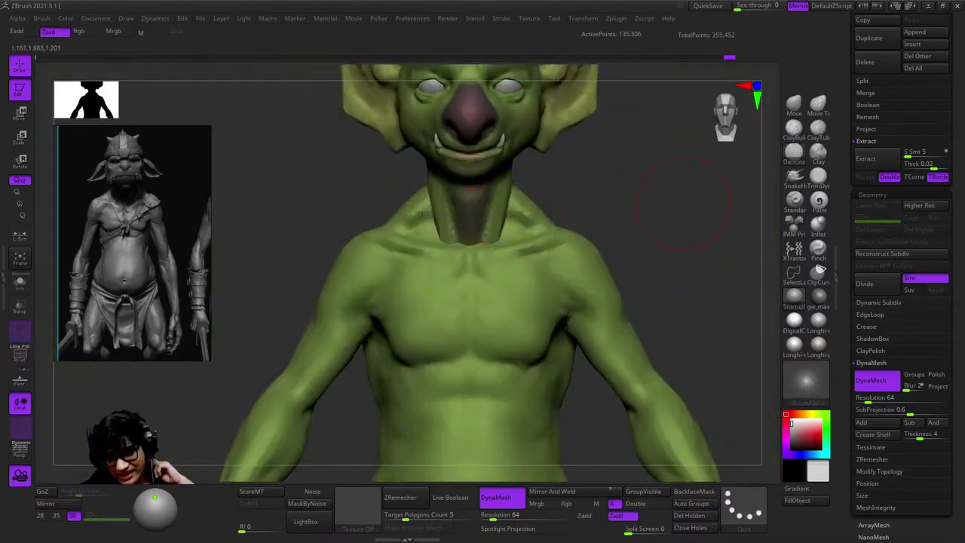
key(b)
key(m)
key(v)
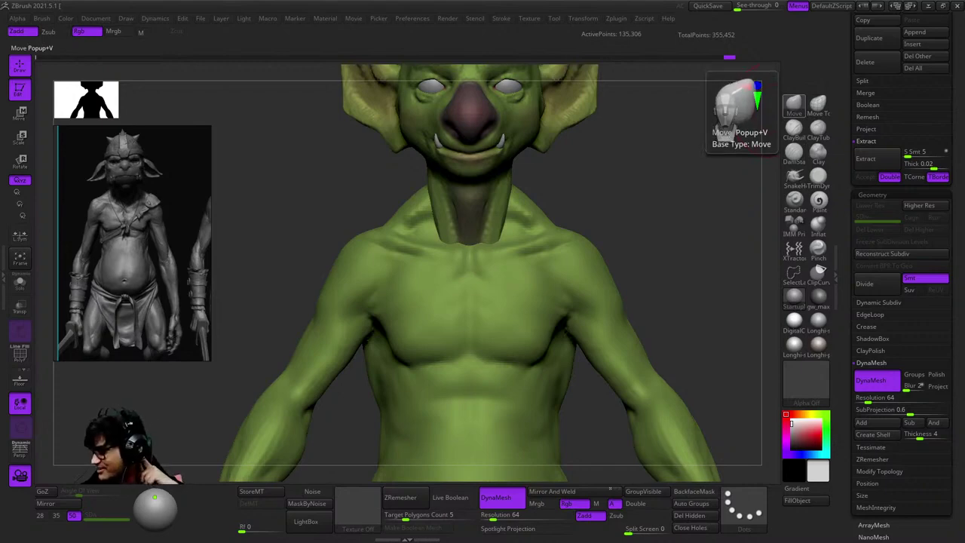
right_drag(407, 319, 495, 259)
key(shift+f)
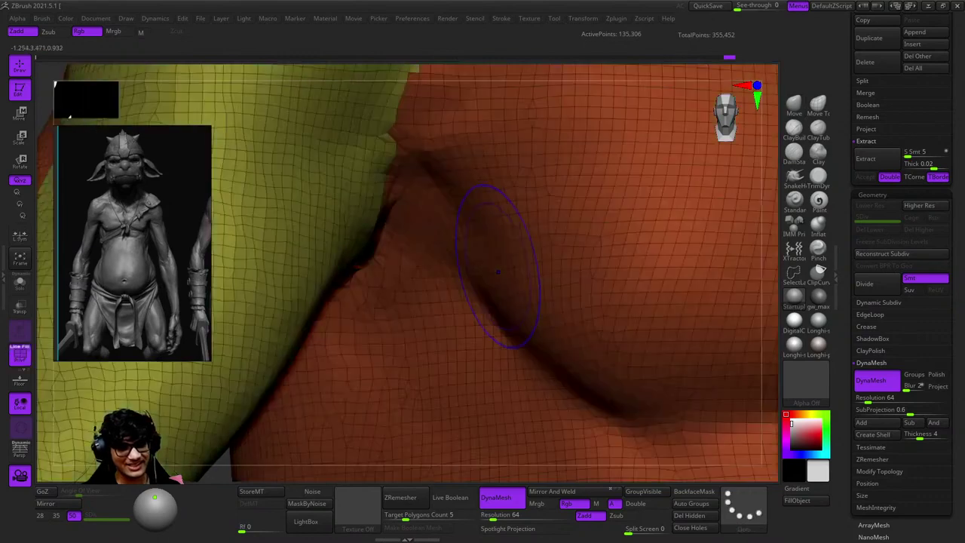
key(f)
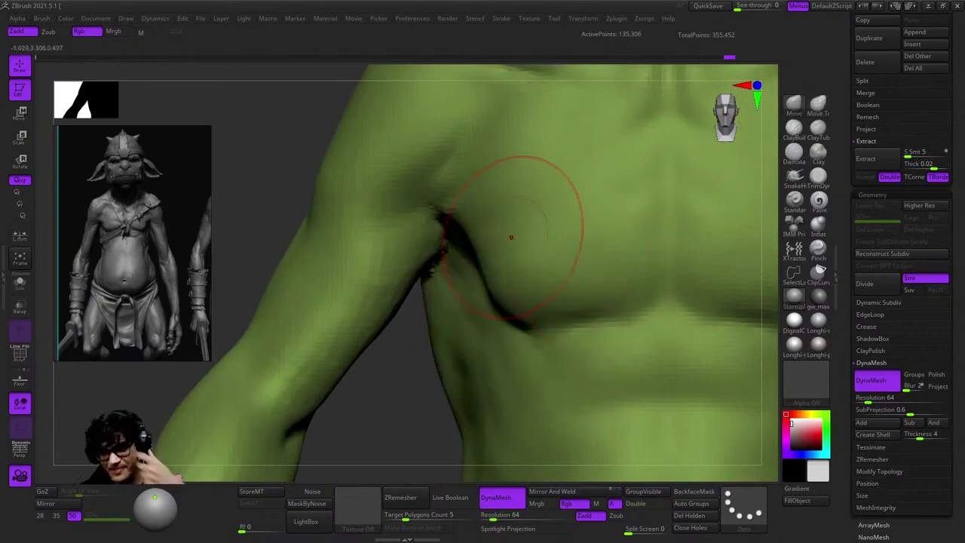
Fill and shape the hollow between the armpit and the lower outer chest with ClayBuildup, and smooth it.
mouse_move(511, 234)
right_down()
mouse_move(476, 215)
mouse_move(467, 246)
right_up()
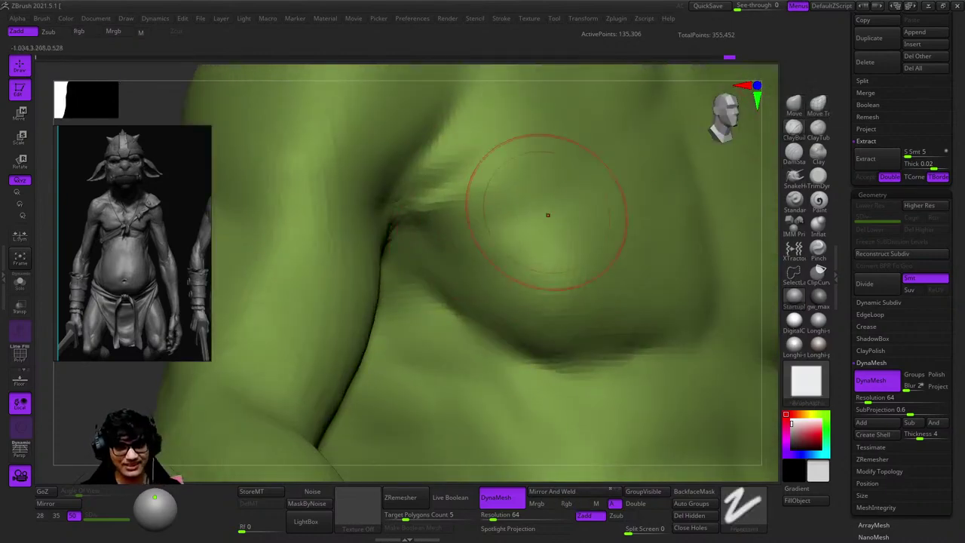
right_drag(547, 213, 506, 252)
key(space)
right_drag(511, 208, 476, 224)
right_drag(580, 297, 489, 228)
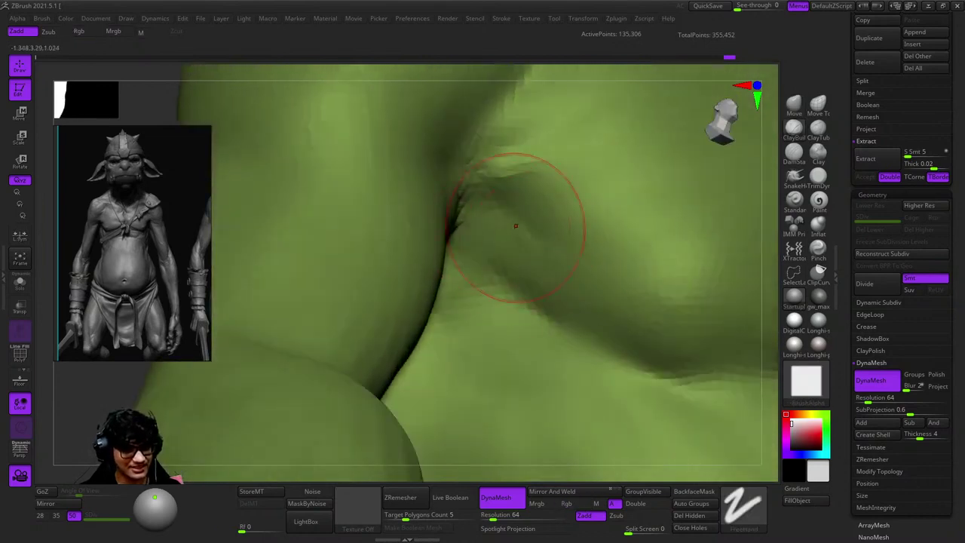
right_drag(573, 252, 501, 202)
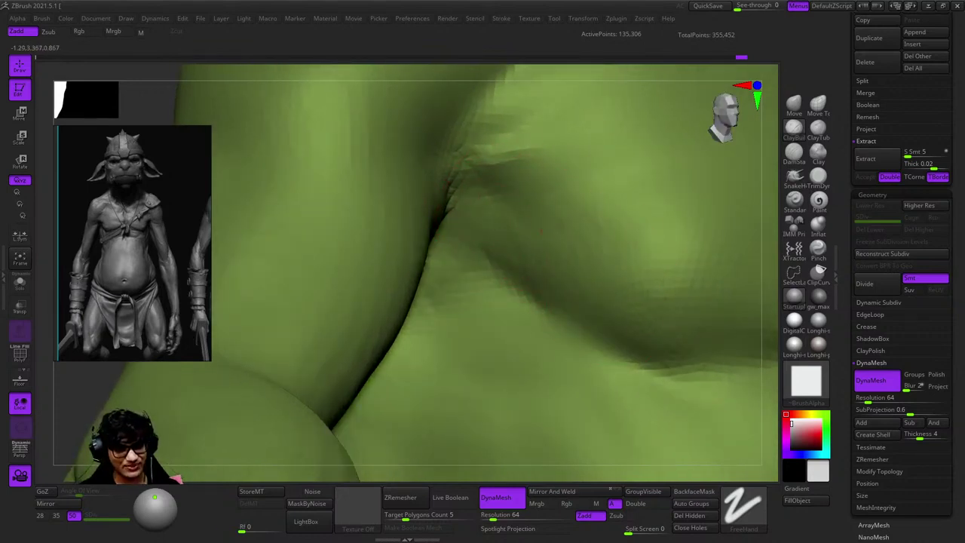
key(space)
click(524, 275)
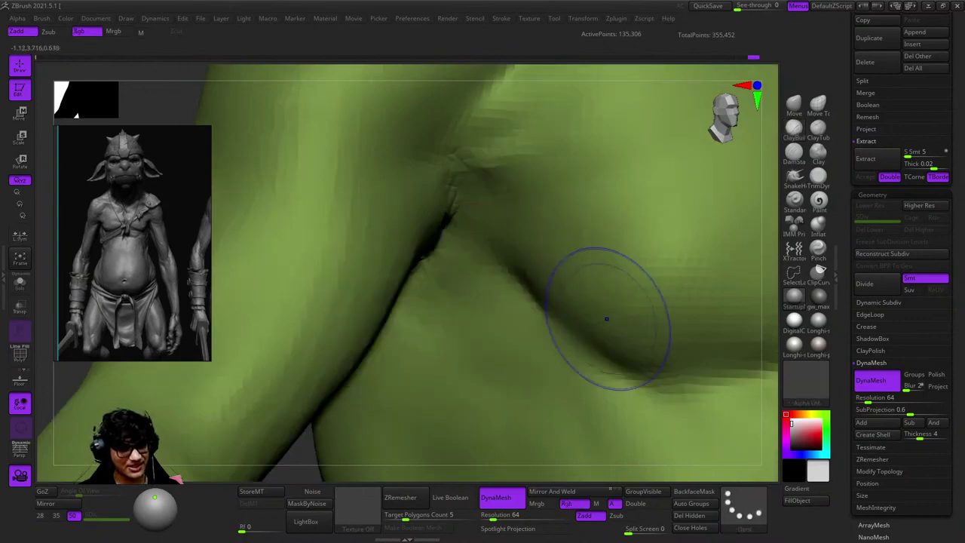
mouse_move(609, 319)
right_down()
mouse_move(524, 275)
mouse_move(550, 290)
mouse_move(531, 283)
mouse_move(538, 295)
right_up()
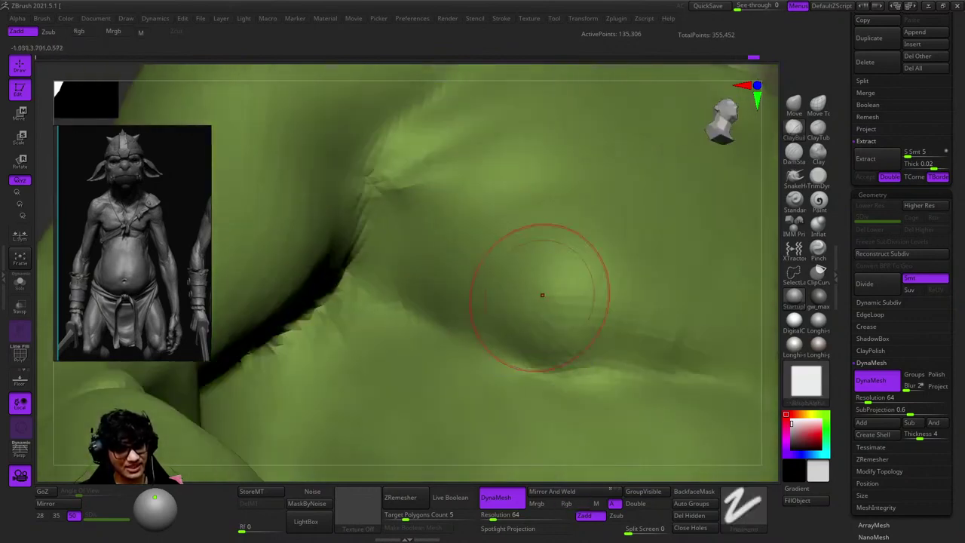
Build up the lower outer chest edge with ClayBuildup, sharpen its crease with DamStandard, and blend it towards the armpit.
key(b)
key(c)
key(b)
right_drag(459, 243, 498, 239)
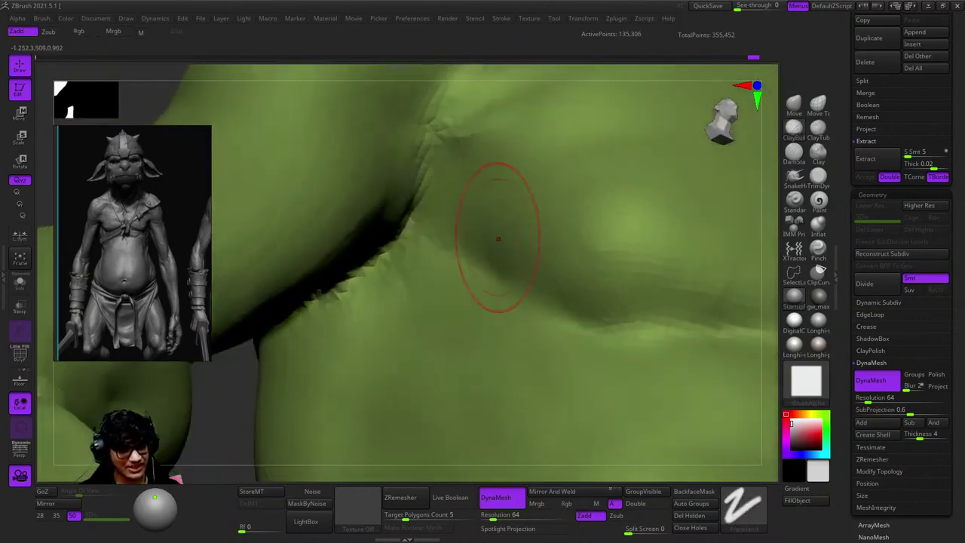
key(b)
key(d)
key(s)
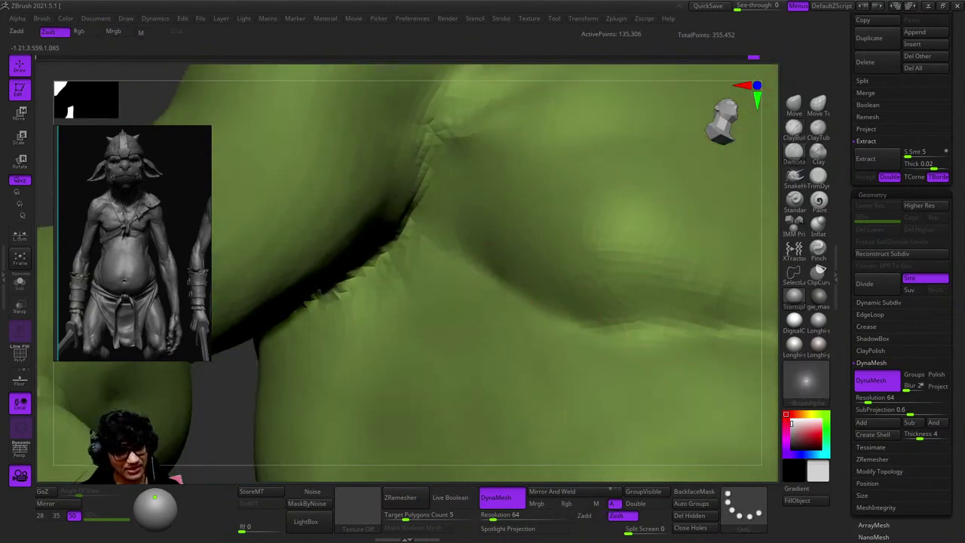
key(b)
key(p)
key(a)
right_drag(422, 226, 452, 249)
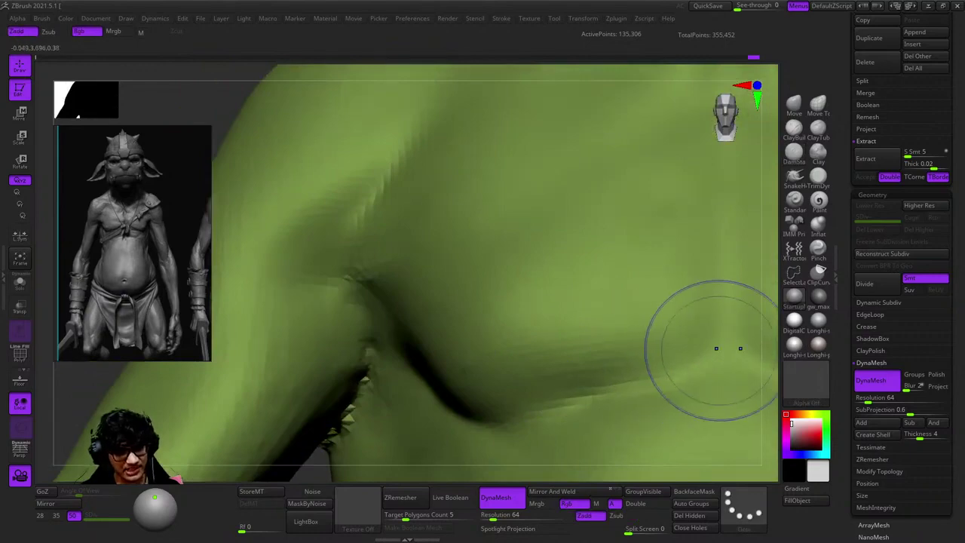
Carve a small navel on the midline of the lower abdomen with DamStandard.
key(b)
key(d)
key(s)
mouse_move(722, 344)
right_down()
mouse_move(556, 241)
mouse_move(591, 217)
mouse_move(490, 248)
mouse_move(452, 226)
mouse_move(515, 212)
mouse_move(550, 242)
mouse_move(534, 287)
mouse_move(505, 288)
mouse_move(565, 298)
right_up()
key(space)
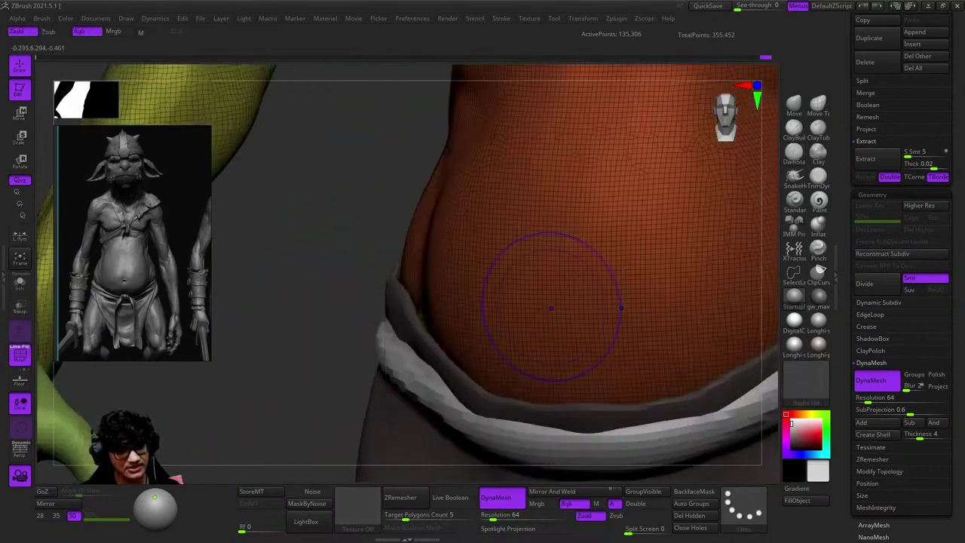
key(f)
alt+right_drag(625, 323, 560, 254)
key(space)
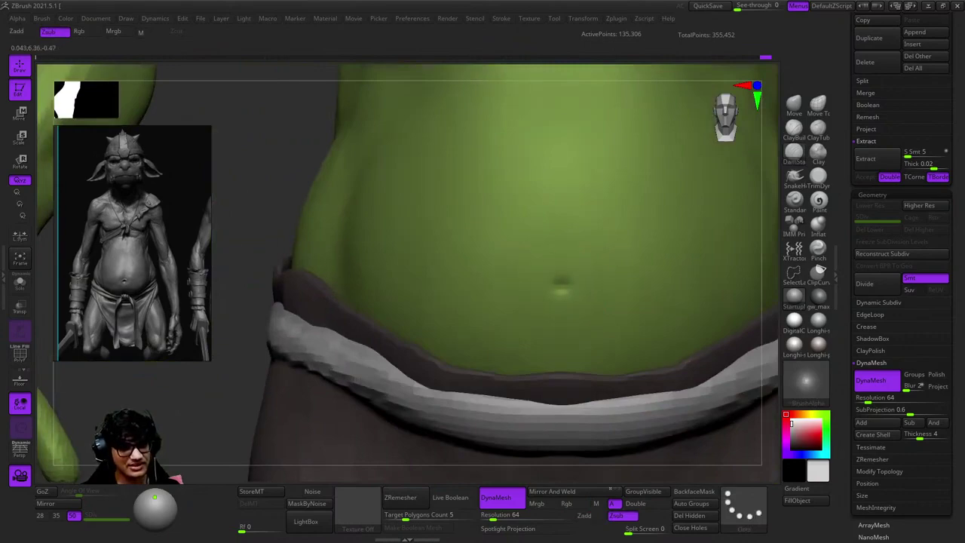
alt+right_drag(560, 254, 559, 377)
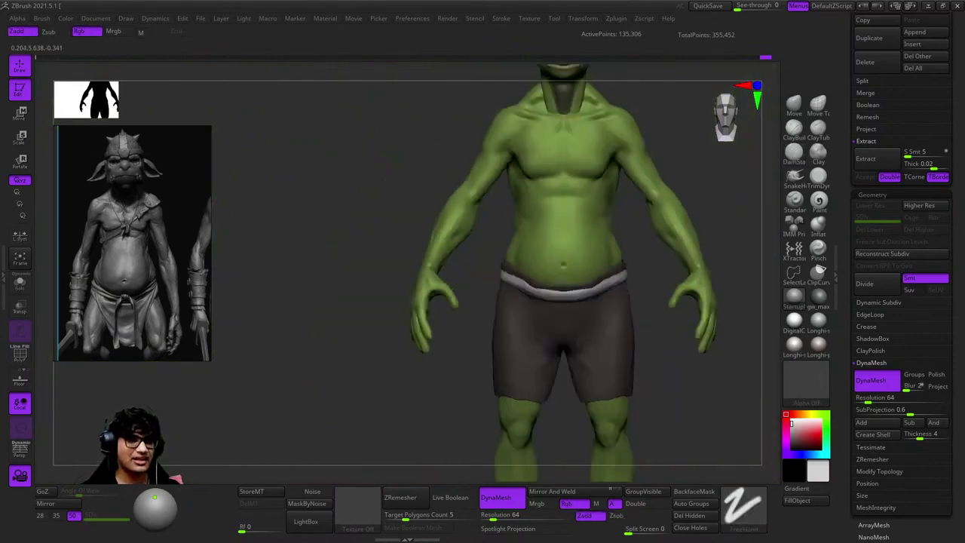
Enlarge and deepen the navel to suit the proportions of the whole torso.
key(f)
mouse_move(573, 339)
alt+right_down()
mouse_move(566, 150)
mouse_move(572, 166)
alt+right_up()
key(f)
alt+right_drag(558, 226, 603, 399)
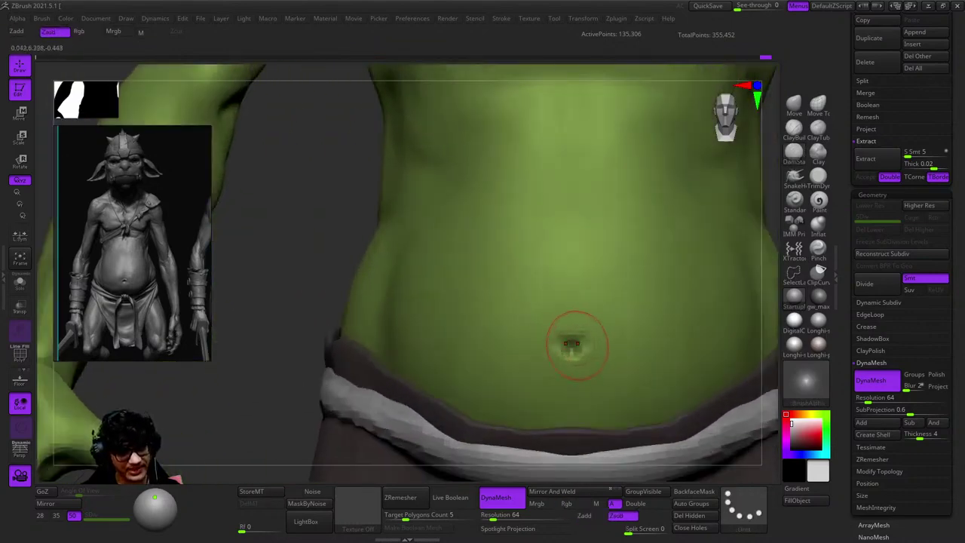
Carve a faint vertical midline groove above and below the navel, and smooth it into the belly.
alt+right_drag(573, 343, 541, 374)
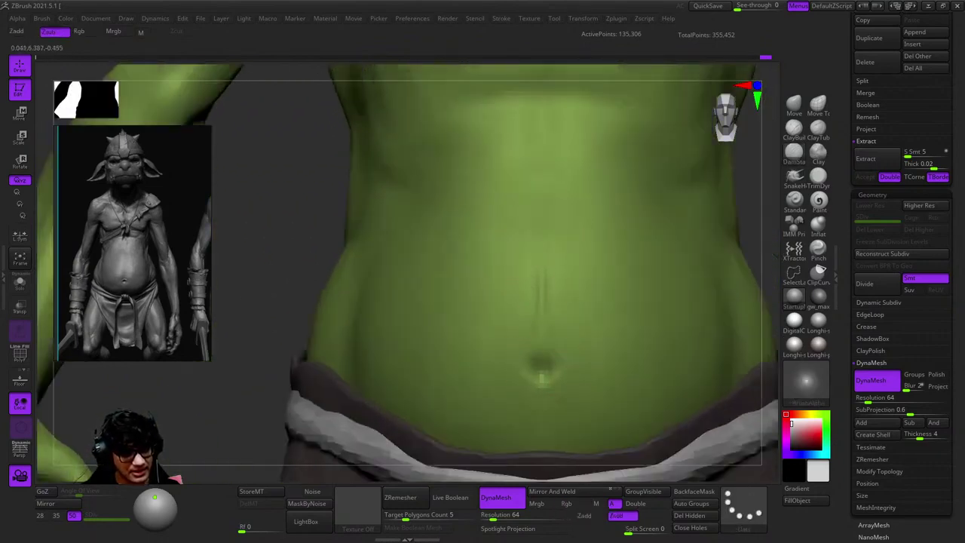
alt+right_drag(549, 456, 553, 392)
alt+right_drag(530, 335, 545, 280)
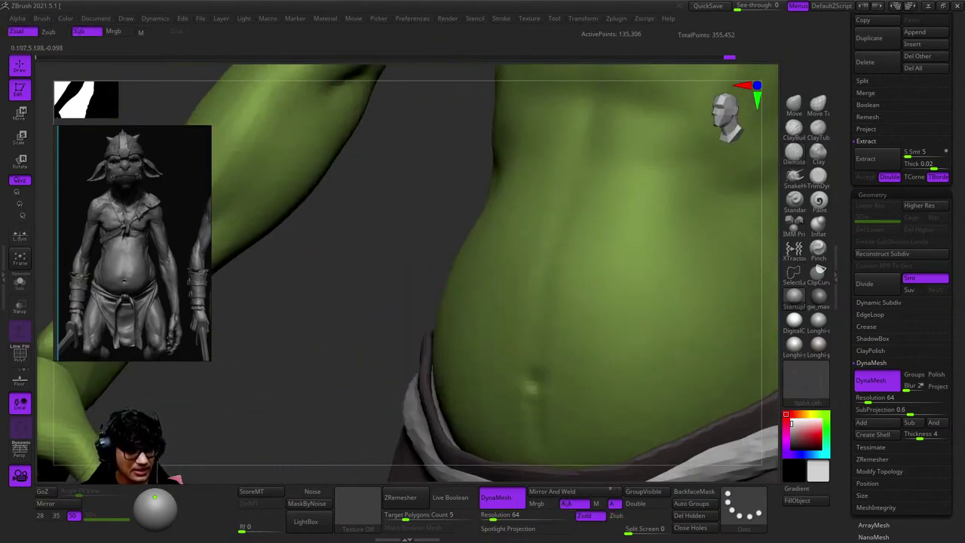
right_drag(556, 279, 564, 192)
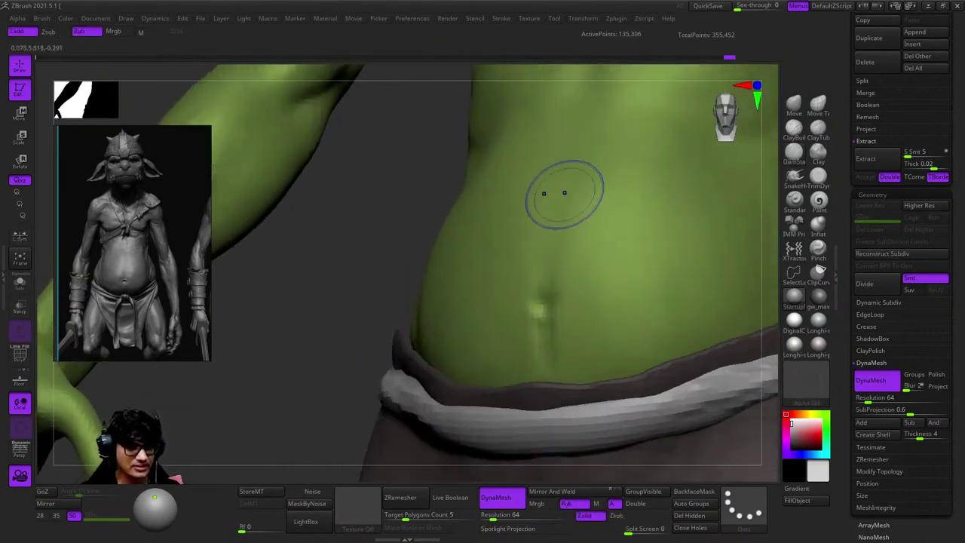
shift+right_drag(536, 316, 535, 295)
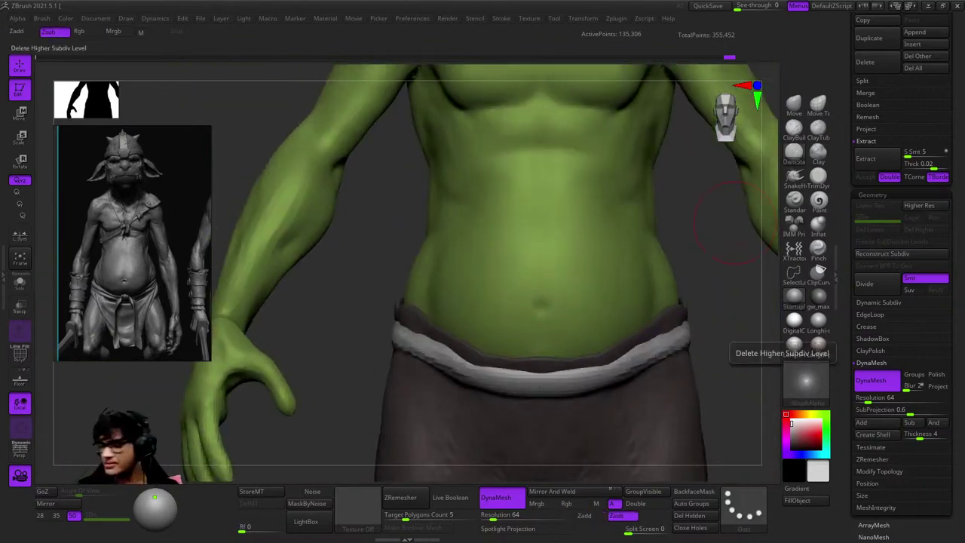
Recarve the navel as a wider, deeper recess with a curved upper edge, checking it from the side.
mouse_move(538, 259)
ctrl+right_down()
mouse_move(516, 339)
mouse_move(539, 276)
ctrl+right_up()
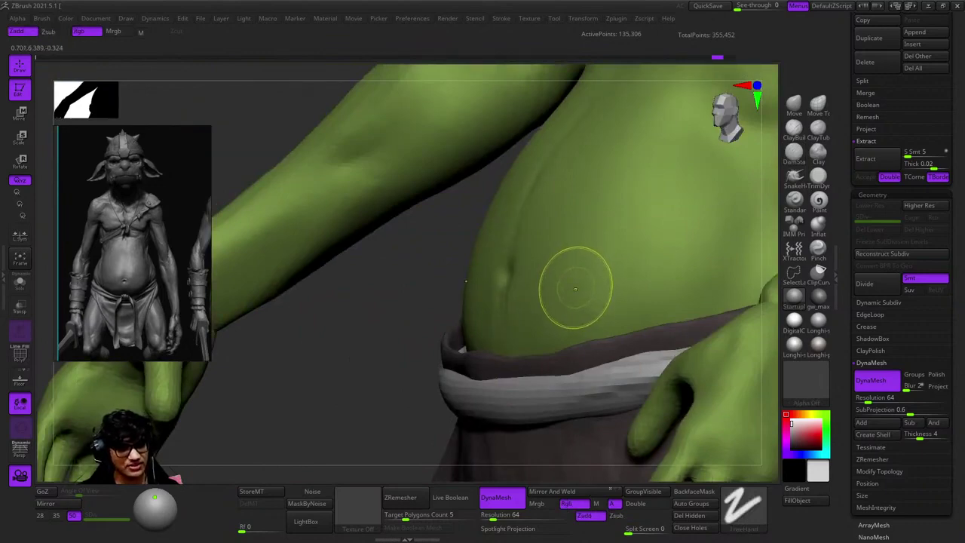
mouse_move(574, 293)
right_down()
mouse_move(560, 301)
mouse_move(598, 222)
mouse_move(620, 216)
mouse_move(622, 205)
right_up()
key(shift+f)
key(shift+f)
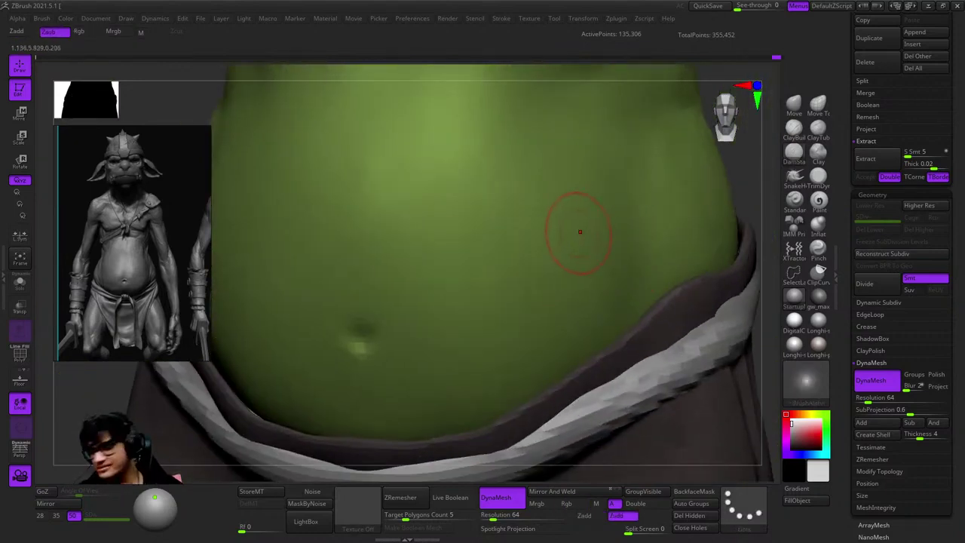
mouse_move(579, 232)
right_down()
mouse_move(500, 269)
mouse_move(545, 252)
mouse_move(536, 304)
mouse_move(560, 328)
right_up()
alt+click(537, 303)
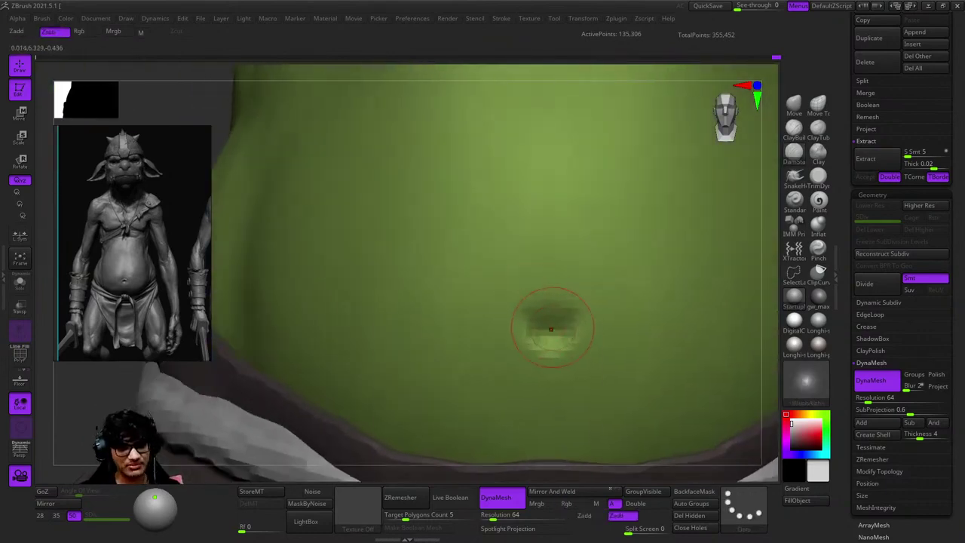
alt+click(551, 329)
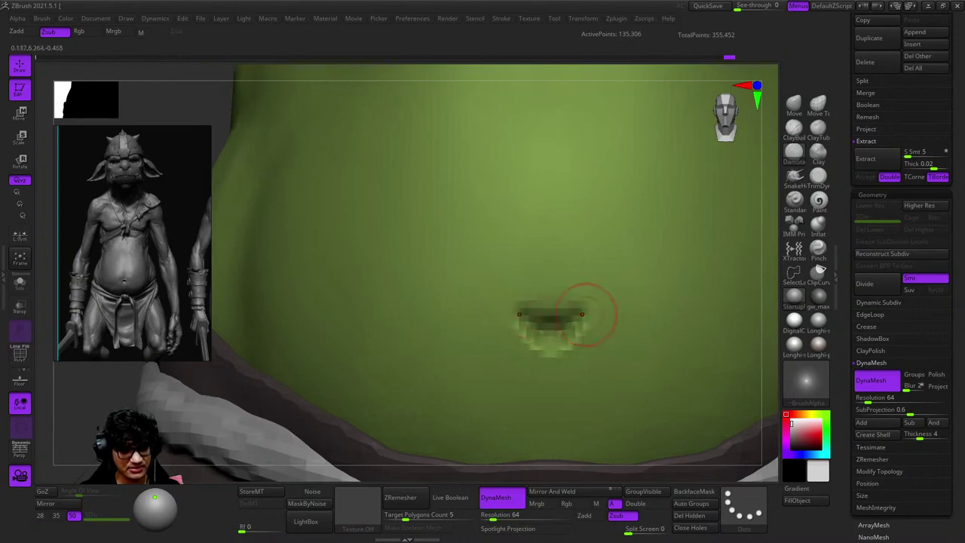
alt+right_drag(586, 315, 584, 415)
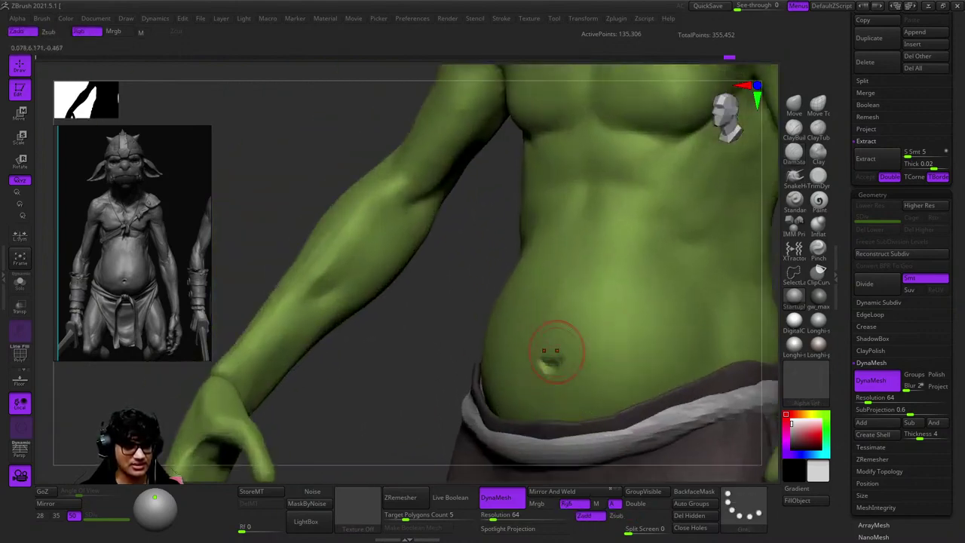
Smooth the edges of the navel so it blends into the surrounding belly.
key(shift)
ctrl+right_drag(534, 318, 585, 433)
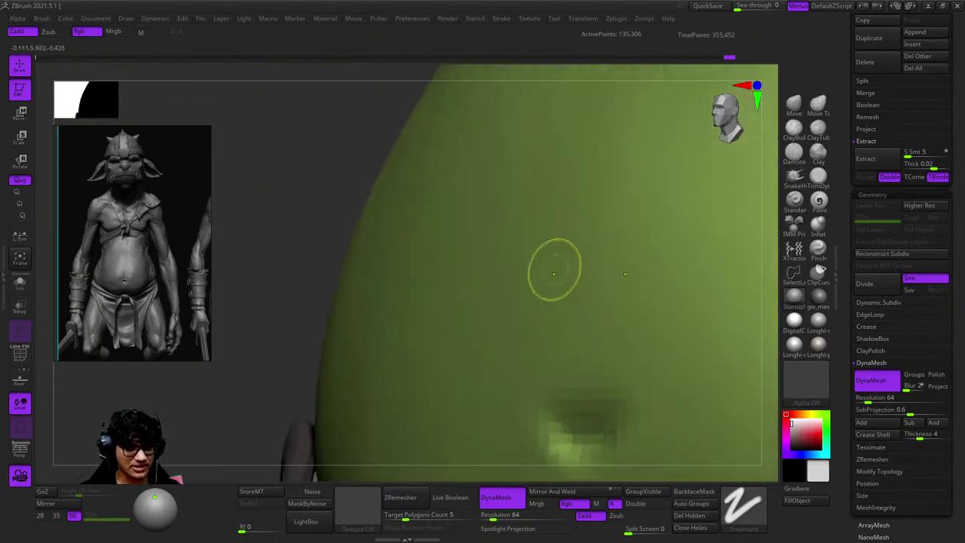
mouse_move(567, 351)
alt+right_down()
mouse_move(505, 275)
mouse_move(589, 363)
mouse_move(566, 338)
alt+right_up()
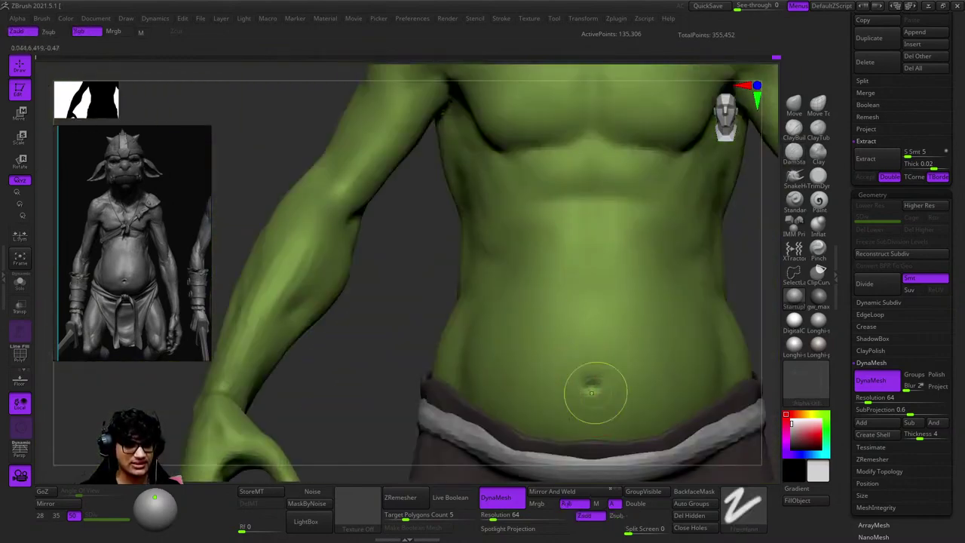
Carve a deeper crease between the chest and deltoid, extending it from the armpit across the top of the upper arm.
mouse_move(588, 387)
alt+right_down()
mouse_move(520, 294)
mouse_move(533, 226)
mouse_move(527, 204)
alt+right_up()
key(f)
alt+right_drag(556, 254, 572, 234)
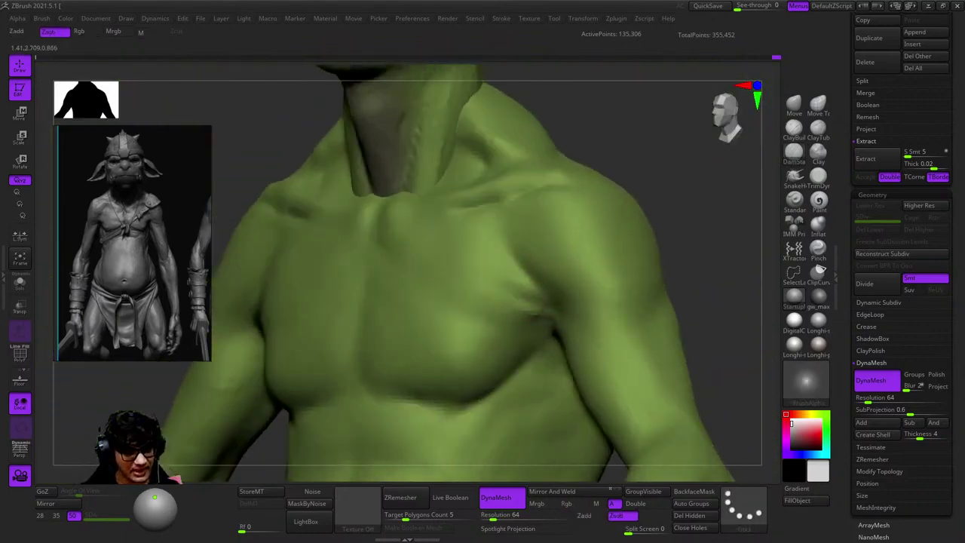
mouse_move(539, 301)
right_down()
mouse_move(550, 290)
mouse_move(585, 348)
mouse_move(603, 336)
mouse_move(572, 313)
mouse_move(656, 370)
right_up()
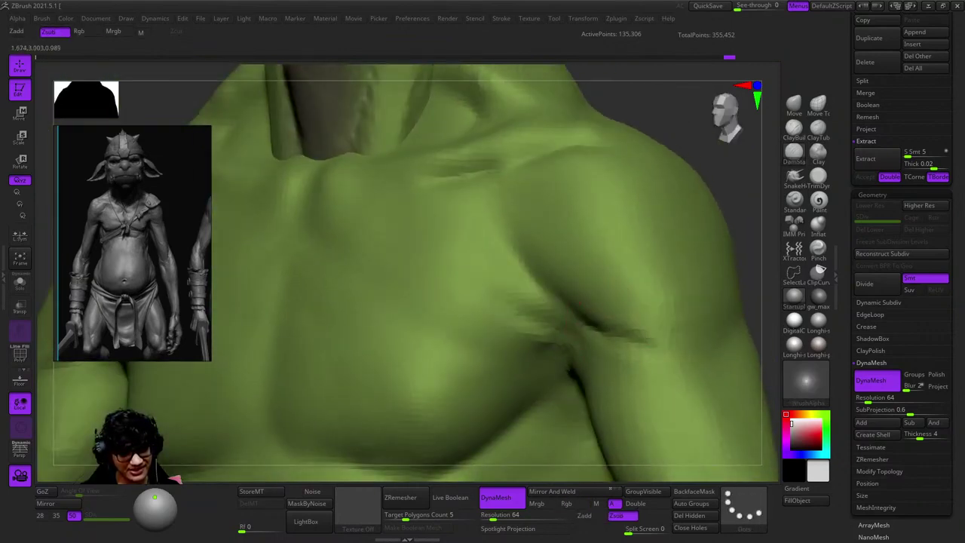
right_drag(728, 370, 646, 344)
right_drag(586, 308, 100, 115)
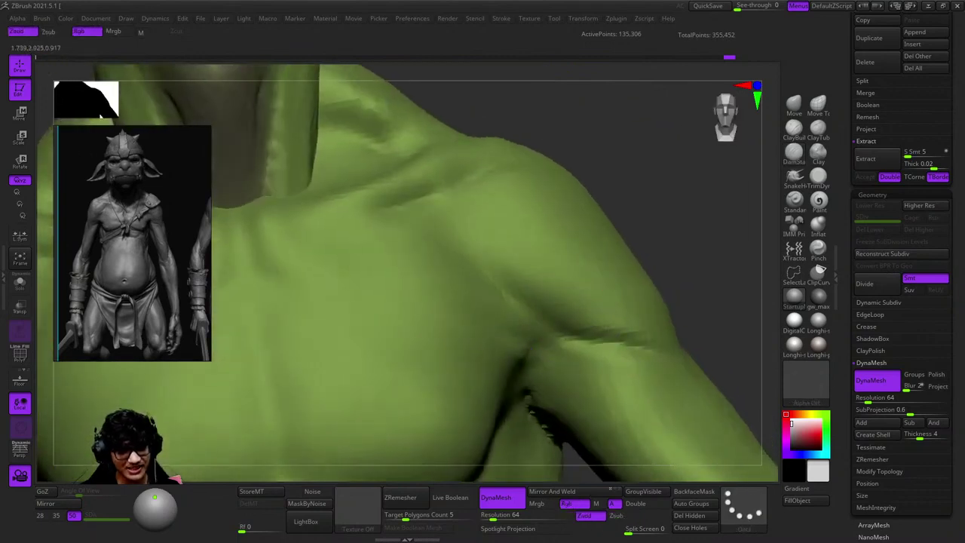
Smooth the crease below the deltoid so it blends into the upper arm and the armpit fold.
right_drag(660, 381, 643, 329)
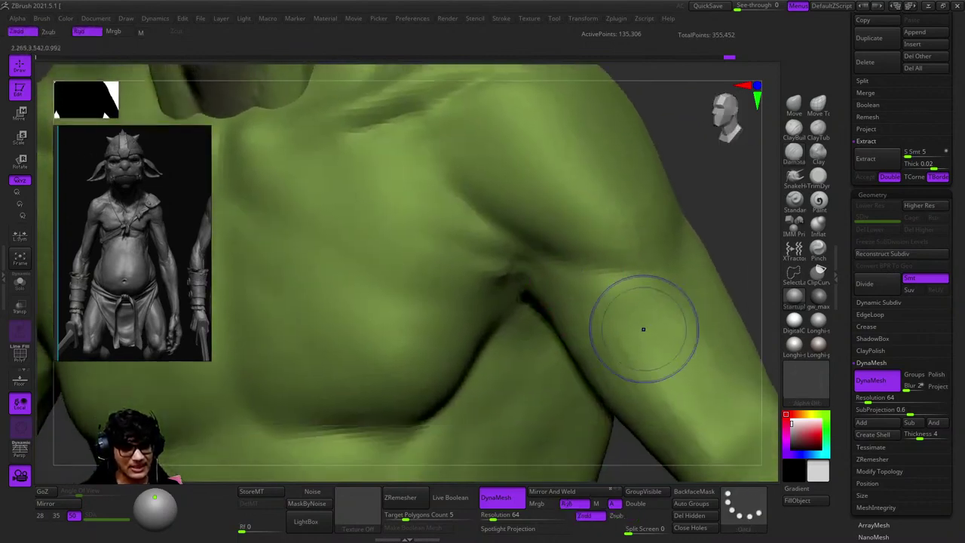
right_drag(618, 265, 617, 219)
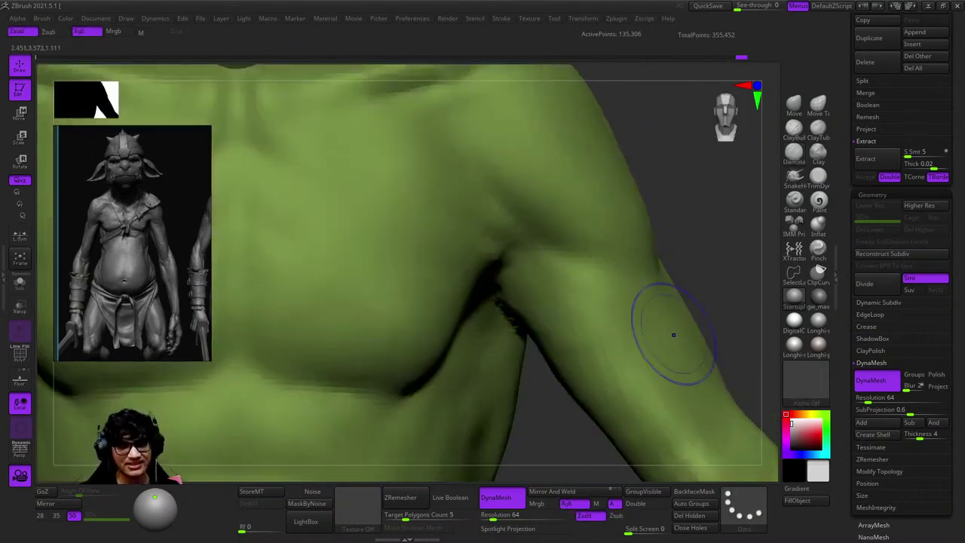
mouse_move(672, 334)
right_down()
mouse_move(618, 258)
mouse_move(590, 319)
mouse_move(605, 270)
mouse_move(590, 285)
right_up()
key(shift)
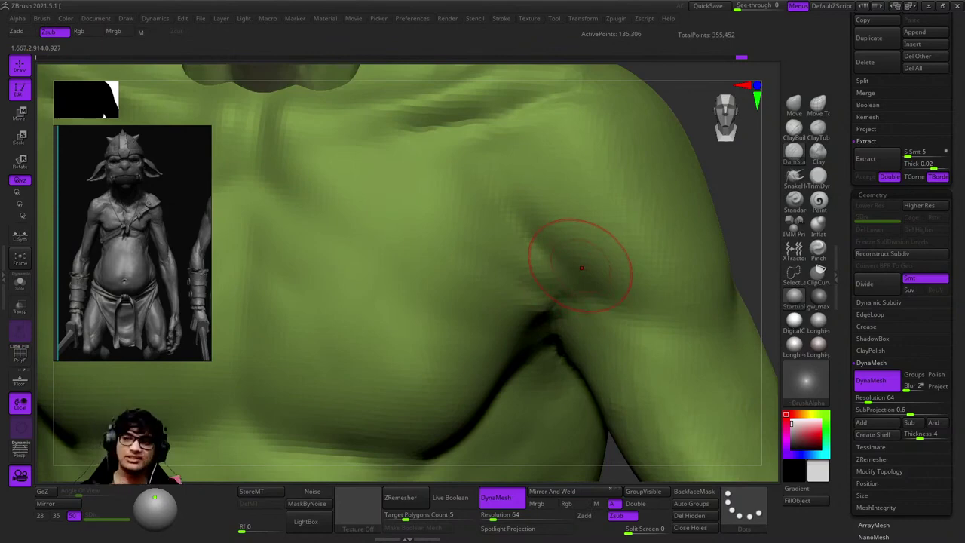
Sharpen the groove between the pectoral and deltoid from the armpit upward, and soften its edges.
right_drag(573, 291, 549, 202)
key(space)
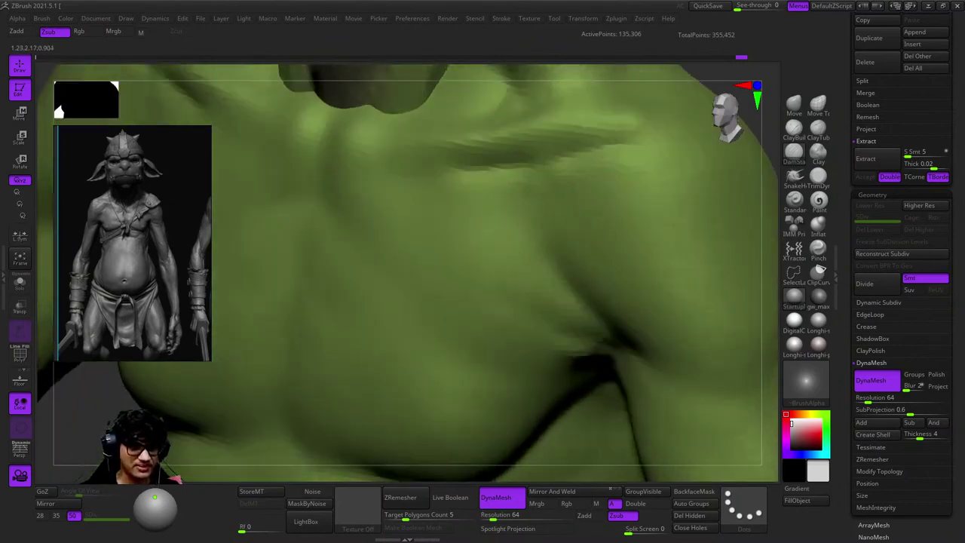
drag(599, 310, 554, 181)
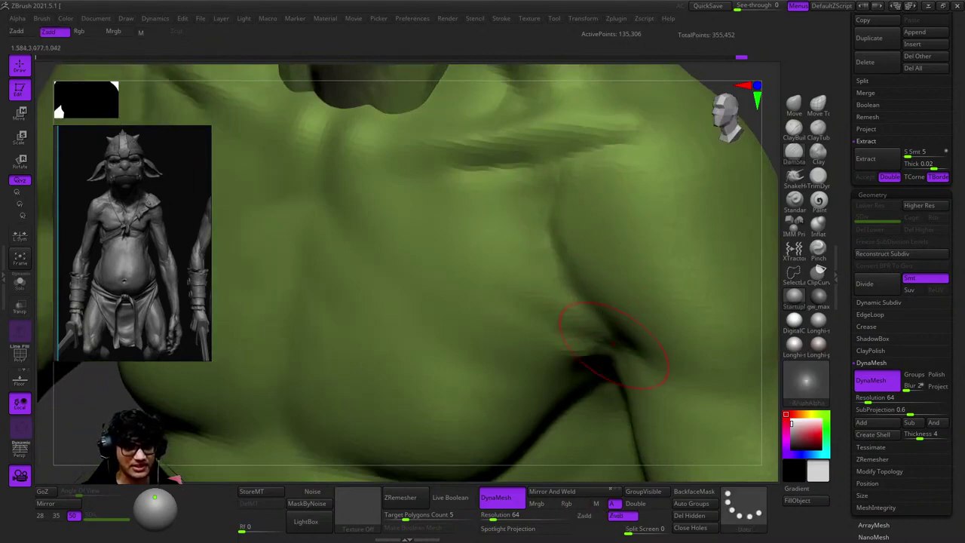
right_drag(612, 347, 573, 286)
right_drag(633, 323, 534, 233)
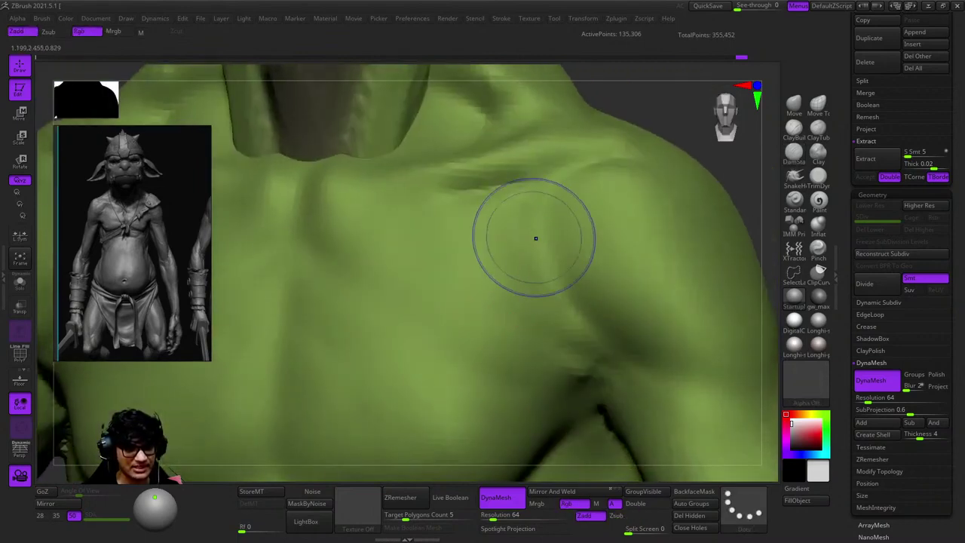
Extend the groove between the upper chest and deltoid up to the collarbone, and smooth it into the chest.
right_drag(601, 207, 573, 256)
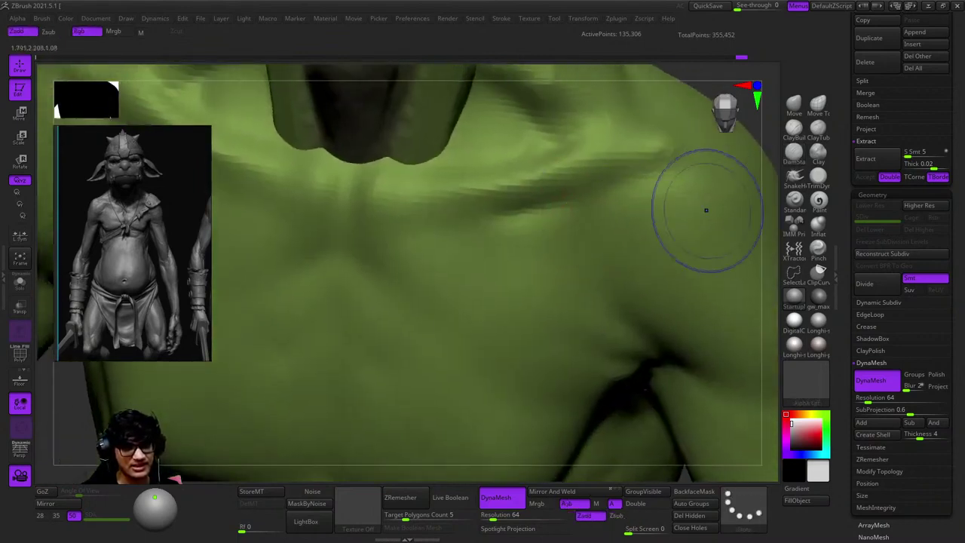
mouse_move(704, 209)
right_down()
mouse_move(446, 254)
mouse_move(495, 194)
mouse_move(529, 228)
right_up()
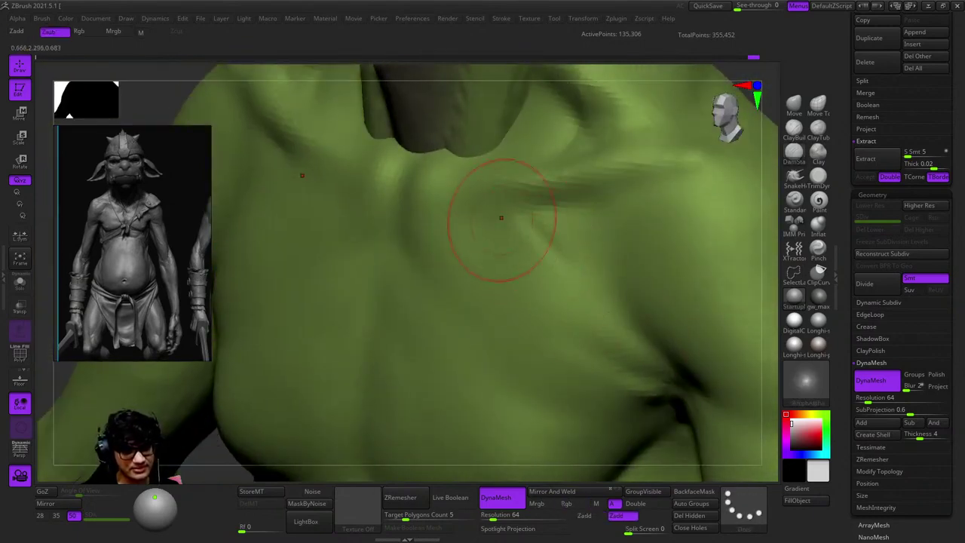
key(space)
click(502, 339)
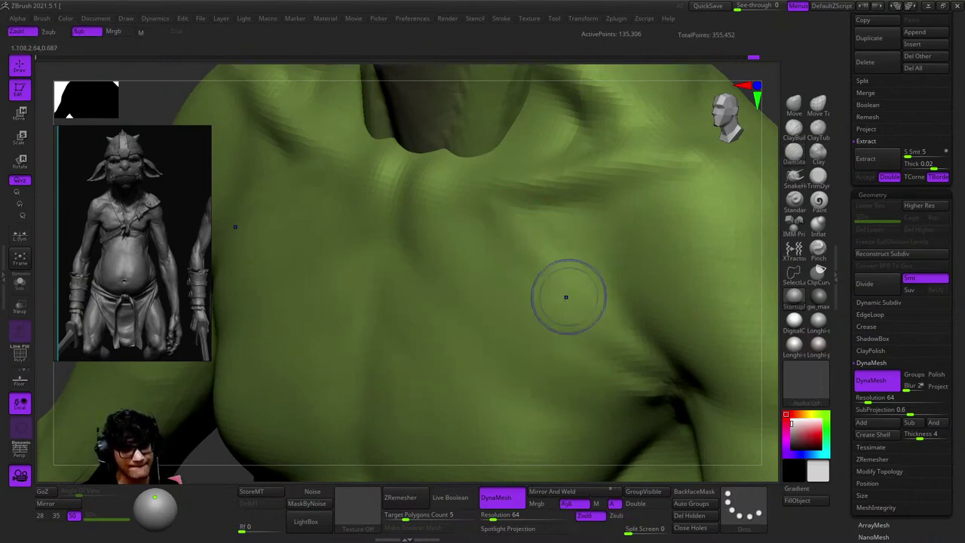
mouse_move(603, 324)
right_down()
mouse_move(631, 355)
mouse_move(555, 273)
mouse_move(647, 160)
mouse_move(552, 252)
mouse_move(592, 216)
mouse_move(564, 258)
mouse_move(573, 248)
right_up()
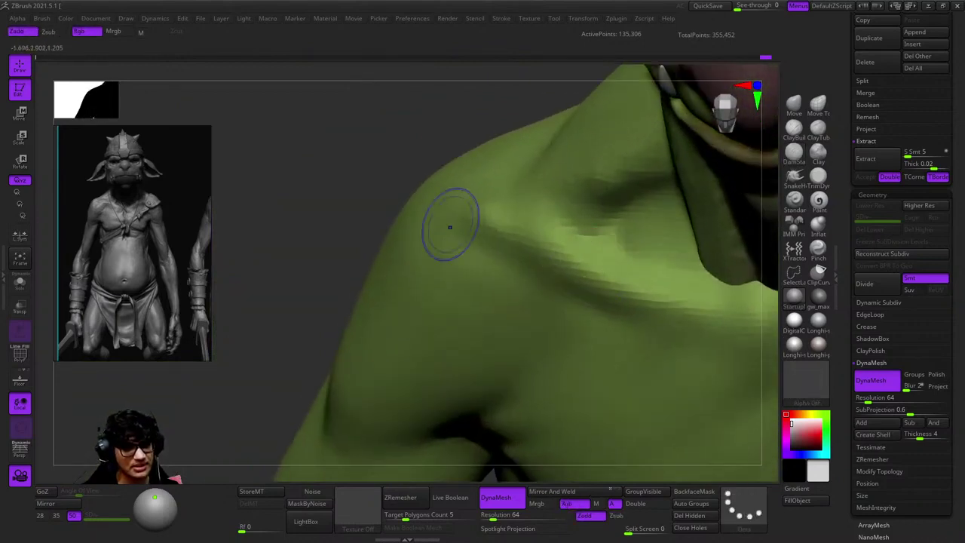
Smooth the top of the shoulder where the deltoid meets the outer end of the collarbone.
right_drag(450, 227, 508, 213)
mouse_move(631, 162)
right_down()
mouse_move(394, 254)
mouse_move(452, 241)
mouse_move(482, 248)
right_up()
key(shift+f)
key(shift+f)
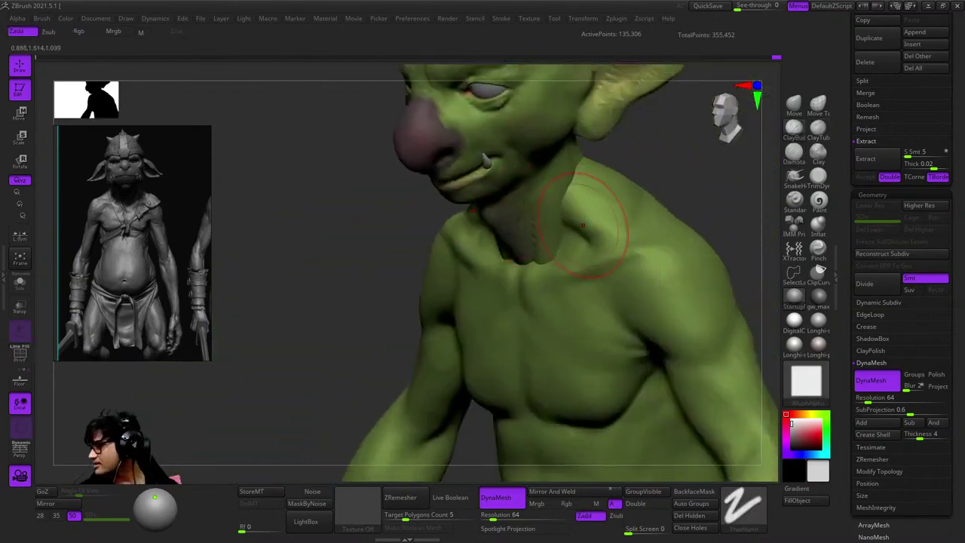
Build up the trapezius beside the neck with clay strokes, blending it towards the hollow behind the collarbone.
right_drag(562, 184, 553, 215)
right_click(554, 215)
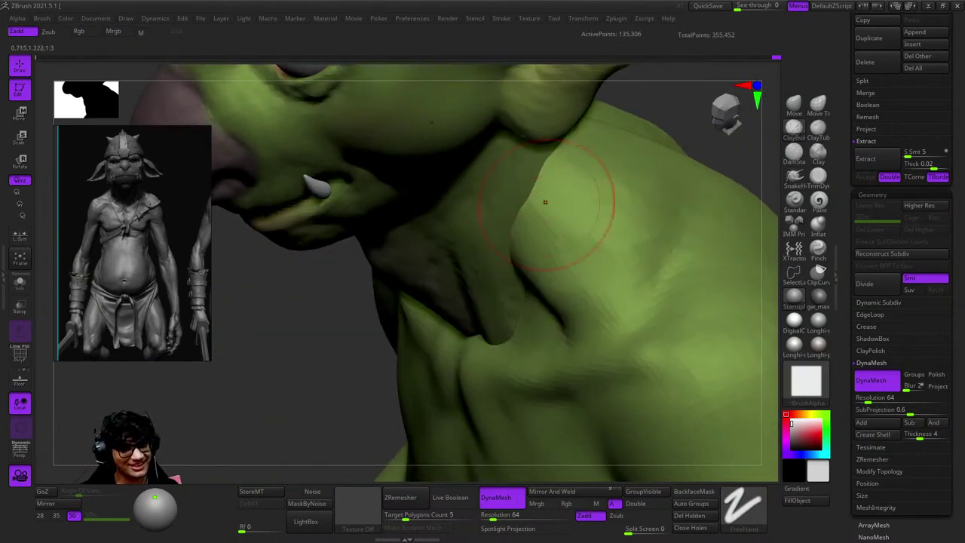
right_drag(605, 296, 553, 258)
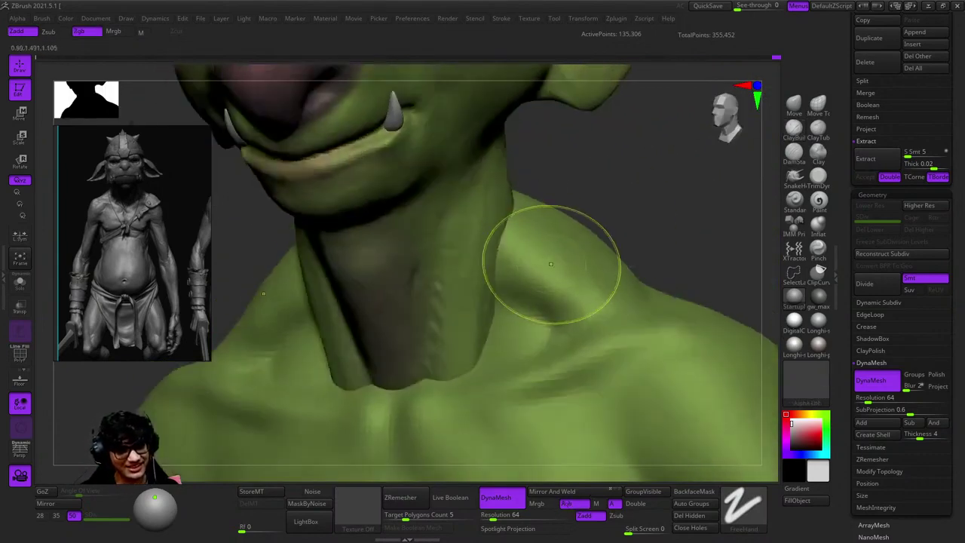
mouse_move(529, 294)
right_down()
mouse_move(525, 226)
mouse_move(537, 269)
mouse_move(603, 254)
mouse_move(521, 198)
right_up()
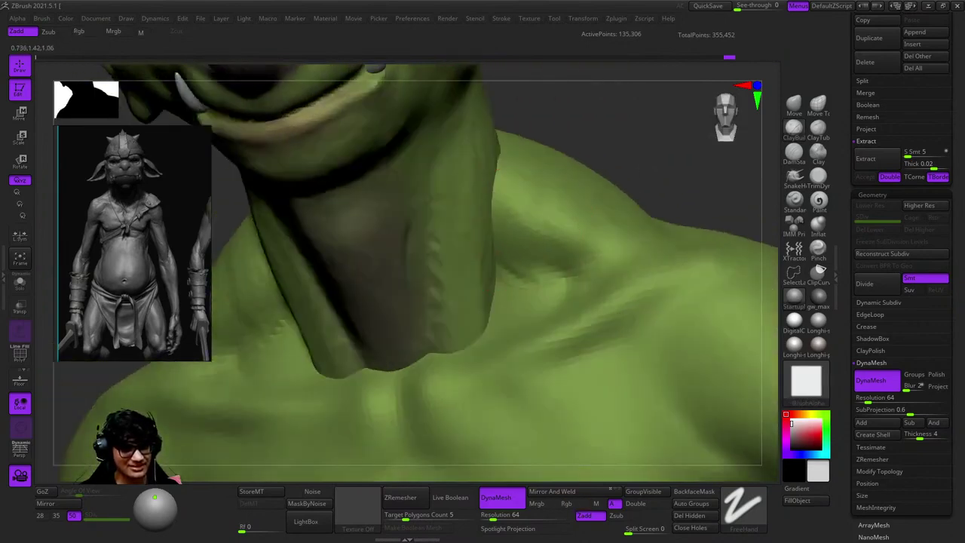
mouse_move(590, 242)
right_down()
mouse_move(570, 216)
mouse_move(621, 241)
mouse_move(615, 209)
mouse_move(581, 218)
mouse_move(593, 266)
right_up()
right_drag(508, 159, 549, 155)
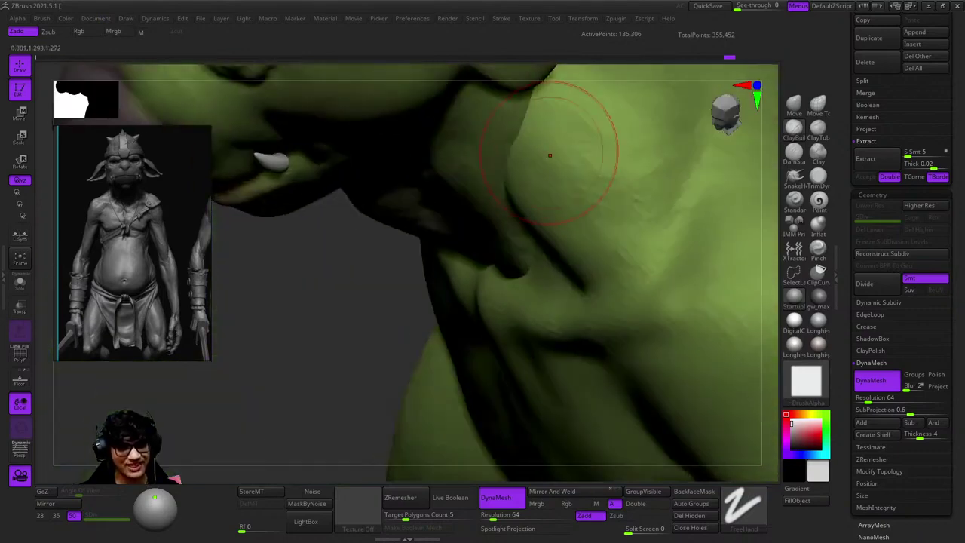
right_drag(574, 219, 562, 207)
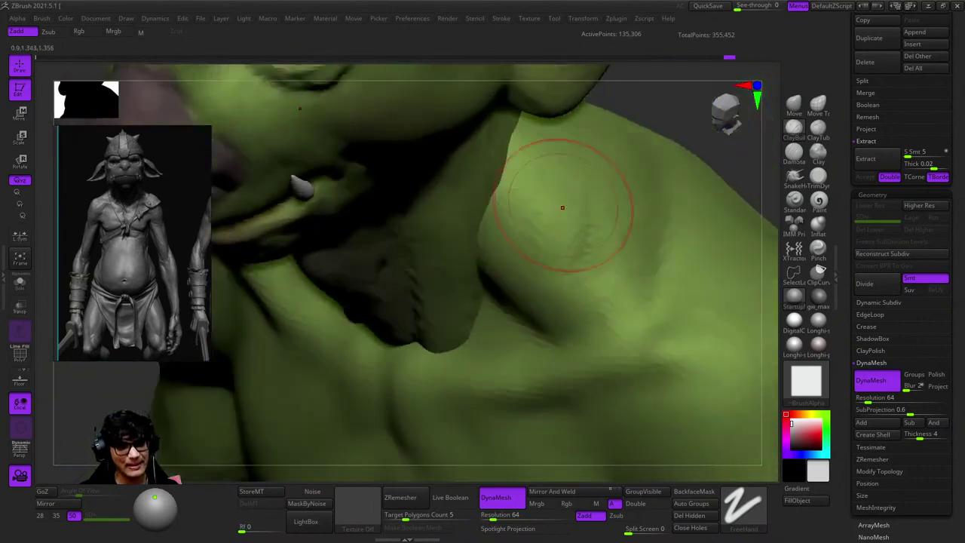
Fill out the trapezius slope between neck and shoulder, and smooth its surface.
shift+right_drag(606, 295, 578, 230)
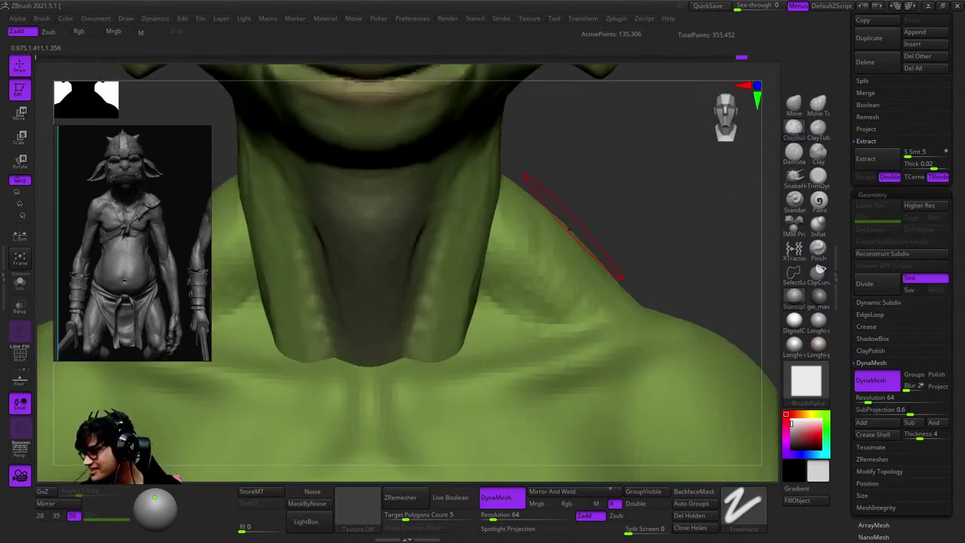
mouse_move(573, 226)
mouse_down()
mouse_move(556, 168)
mouse_move(581, 194)
mouse_move(561, 211)
mouse_move(545, 278)
mouse_move(563, 310)
mouse_move(586, 279)
mouse_up()
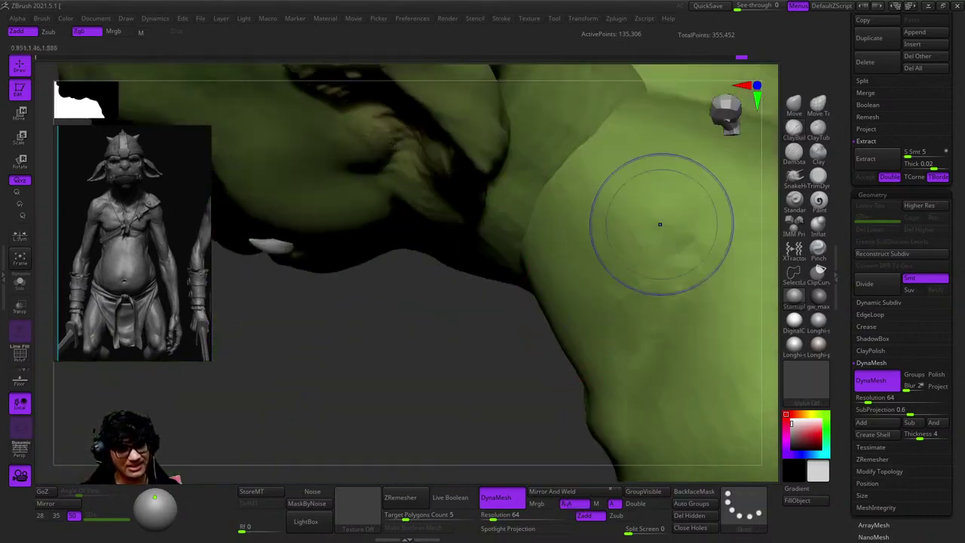
key(b)
key(s)
key(t)
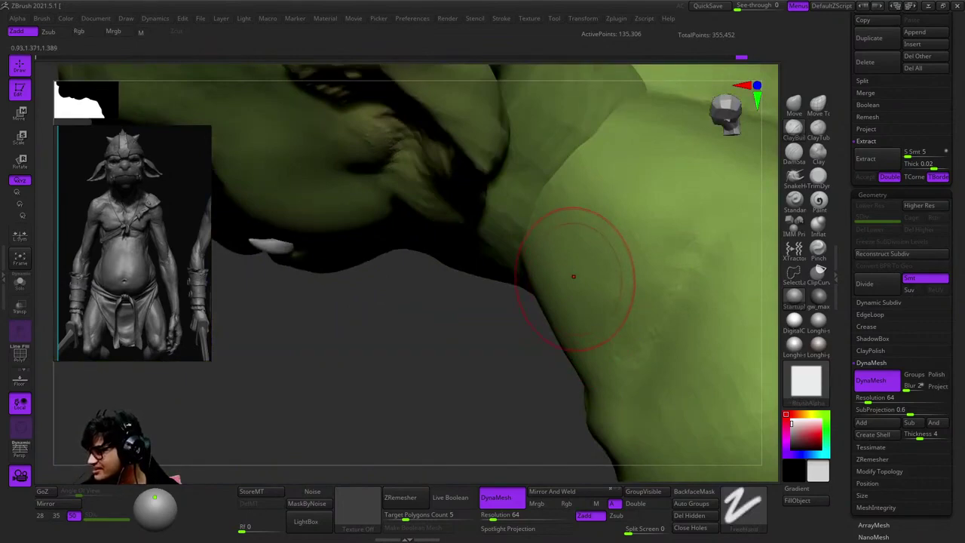
mouse_move(573, 276)
mouse_down()
mouse_move(631, 209)
mouse_move(611, 471)
mouse_move(549, 198)
mouse_move(527, 226)
mouse_up()
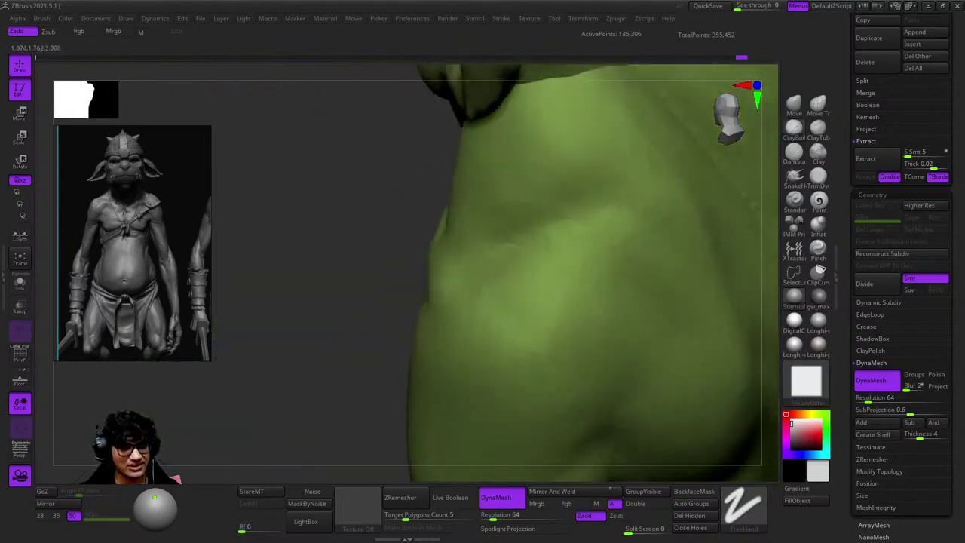
Build up and smooth the muscle forms of the upper back behind the shoulder and neck.
key(b)
key(s)
key(t)
mouse_move(629, 229)
mouse_down()
mouse_move(614, 279)
mouse_move(625, 309)
mouse_move(601, 205)
mouse_up()
mouse_move(639, 258)
mouse_down()
mouse_move(624, 194)
mouse_move(629, 231)
mouse_move(586, 276)
mouse_move(585, 292)
mouse_move(565, 237)
mouse_move(616, 358)
mouse_move(572, 207)
mouse_up()
key(space)
drag(555, 244, 549, 276)
key(space)
click(463, 282)
drag(462, 281, 452, 226)
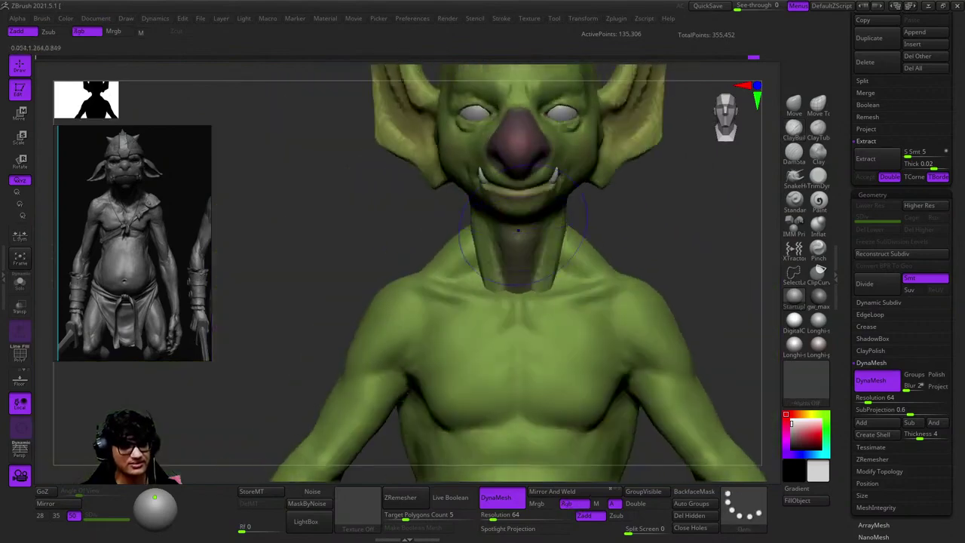
Add volume to the inner upper arm just below the armpit, where the arm tucks under the chest.
key(f)
drag(625, 237, 625, 317)
drag(505, 233, 551, 262)
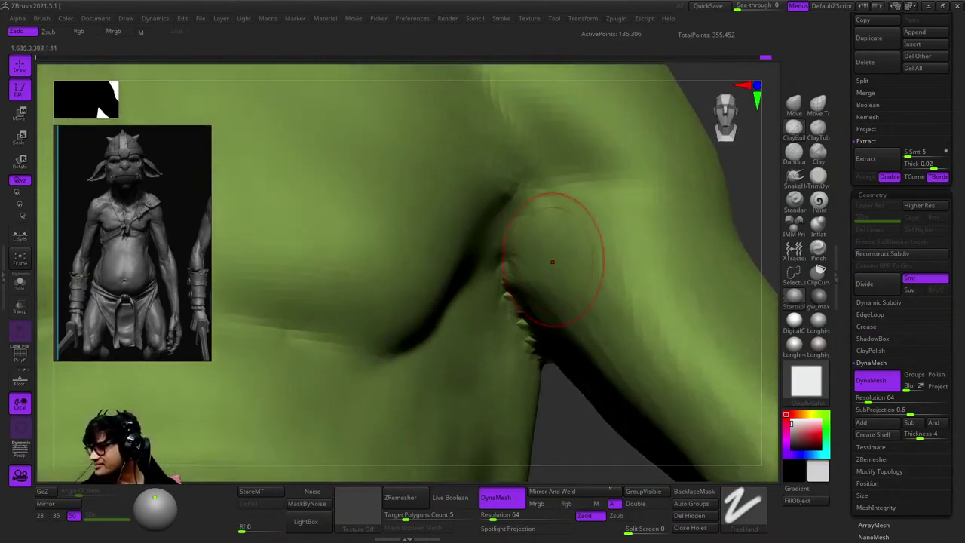
mouse_move(516, 296)
mouse_down()
mouse_move(495, 306)
mouse_move(541, 226)
mouse_move(560, 312)
mouse_move(517, 239)
mouse_move(531, 226)
mouse_move(537, 260)
mouse_move(530, 209)
mouse_move(542, 241)
mouse_up()
key(space)
key(space)
key(space)
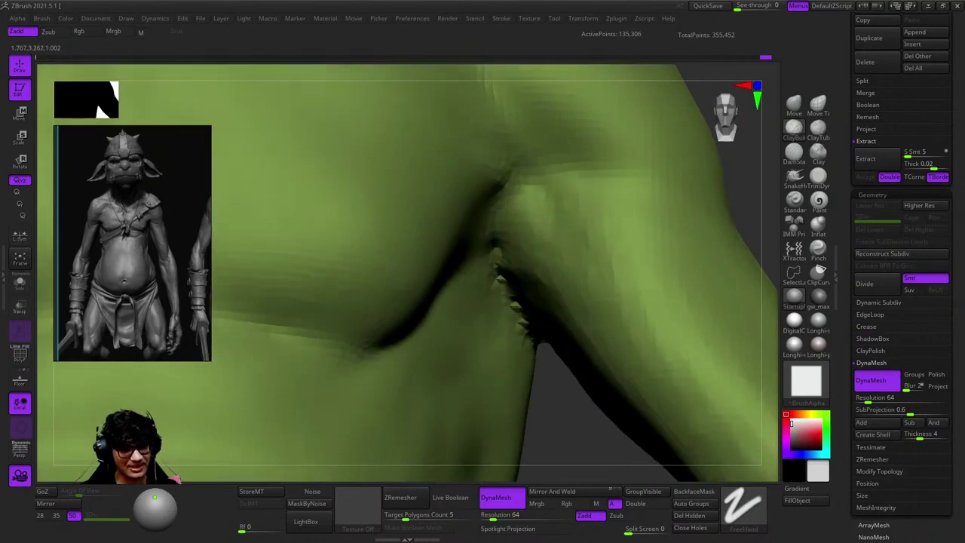
Build up the biceps between the armpit and the inner elbow with clay strokes.
mouse_move(645, 298)
mouse_down()
mouse_move(592, 263)
mouse_move(601, 245)
mouse_move(581, 243)
mouse_move(609, 301)
mouse_move(618, 287)
mouse_move(564, 226)
mouse_move(606, 253)
mouse_move(567, 304)
mouse_move(626, 286)
mouse_up()
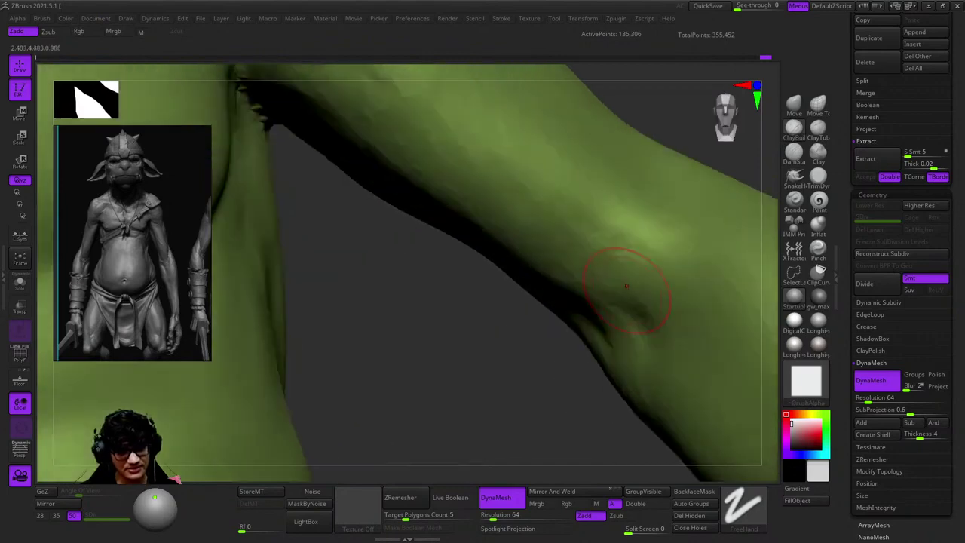
mouse_move(607, 325)
mouse_down()
mouse_move(607, 352)
mouse_move(603, 302)
mouse_up()
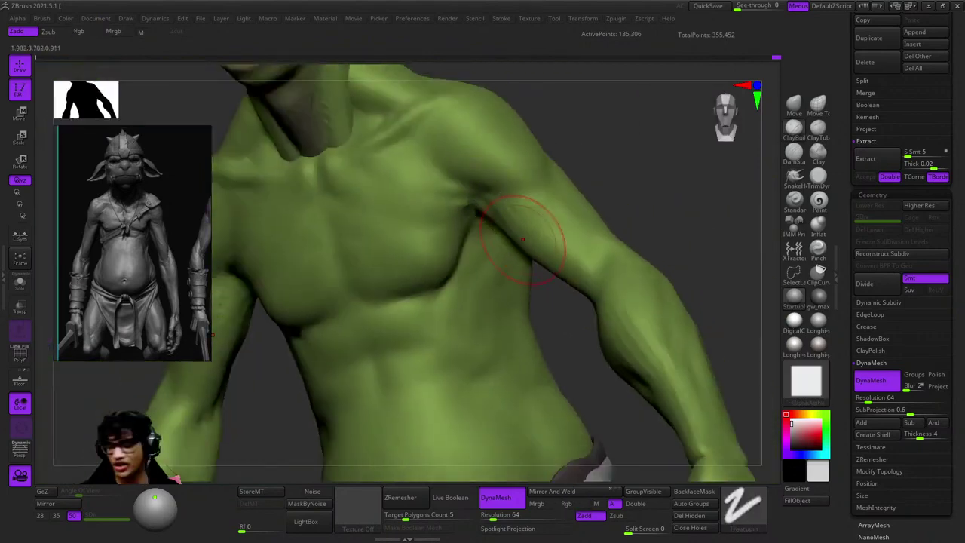
mouse_move(523, 239)
mouse_down()
mouse_move(560, 291)
mouse_move(526, 243)
mouse_move(581, 302)
mouse_move(564, 276)
mouse_move(456, 195)
mouse_up()
drag(588, 310, 519, 230)
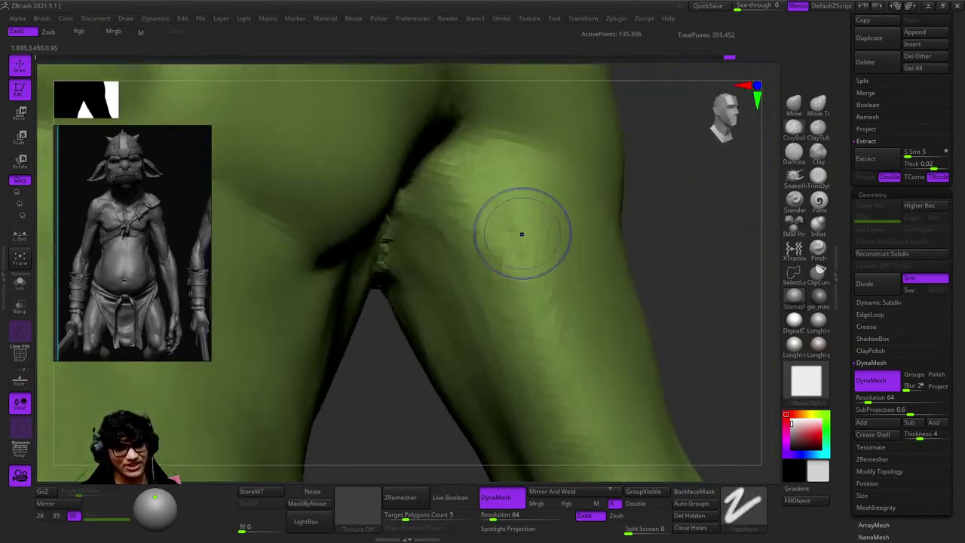
Smooth the clay strokes on the biceps so it flows from the armpit down to the elbow.
mouse_move(555, 304)
mouse_down()
mouse_move(571, 259)
mouse_move(519, 148)
mouse_up()
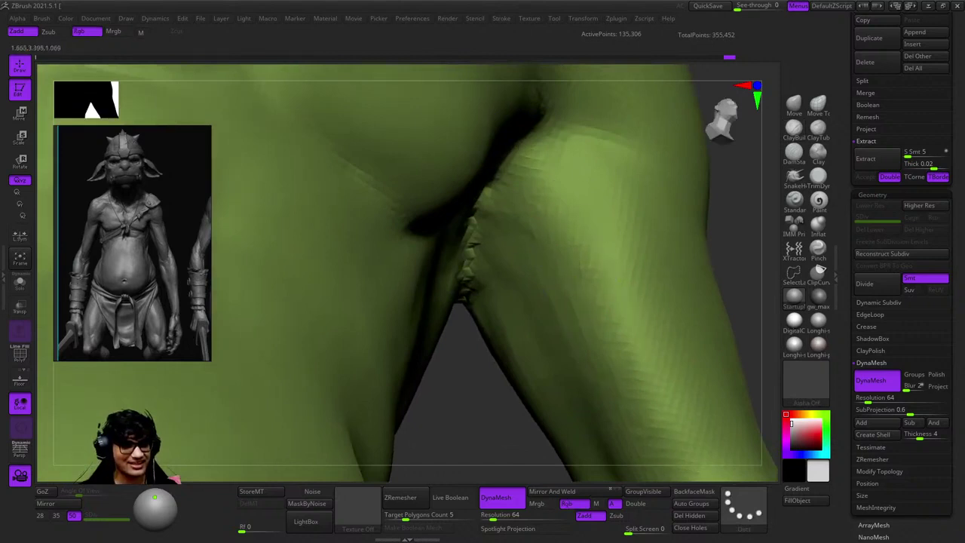
drag(592, 309, 581, 235)
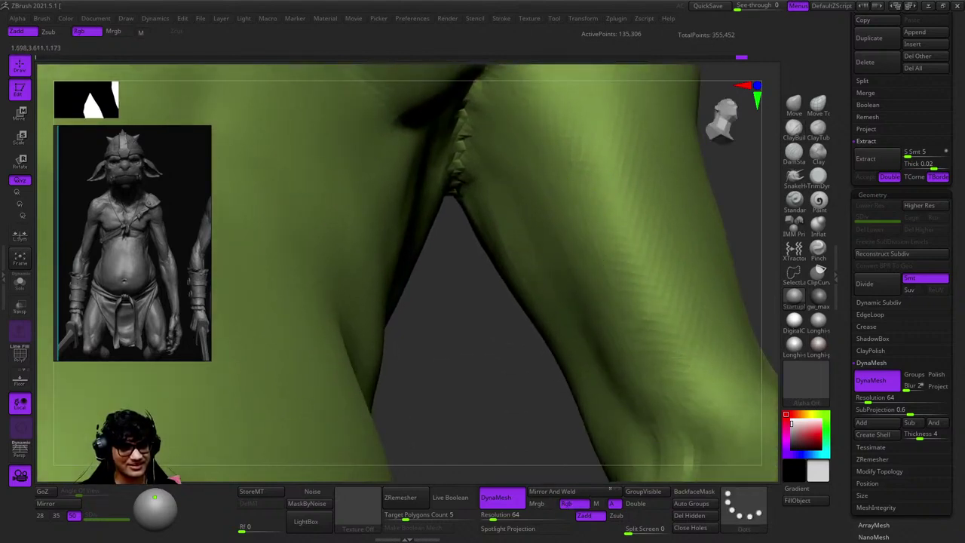
drag(639, 348, 545, 280)
key(shift+f)
key(shift+f)
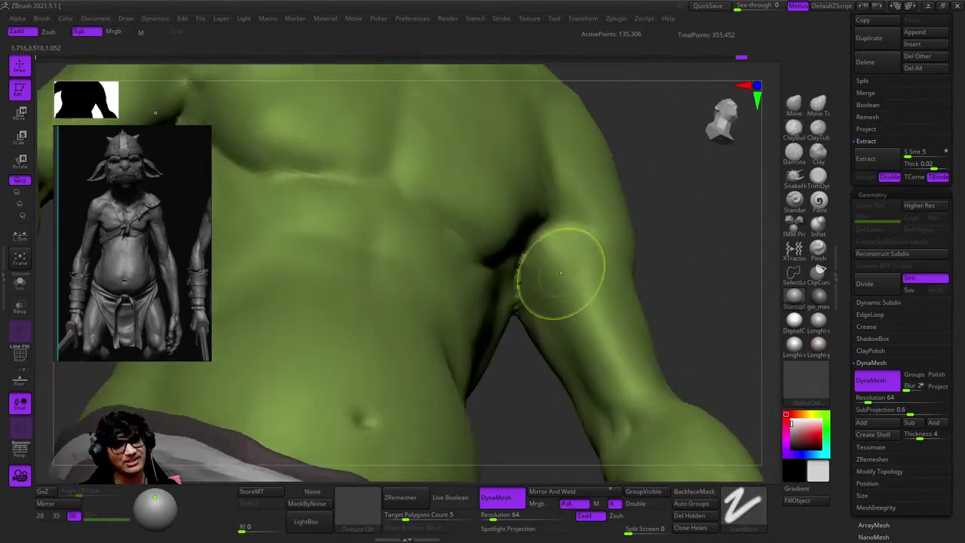
Carve creases along the inner upper arm below the armpit with the DamStandard brush, and smooth them to separate the muscles.
drag(678, 376, 724, 226)
click(794, 151)
drag(510, 272, 527, 204)
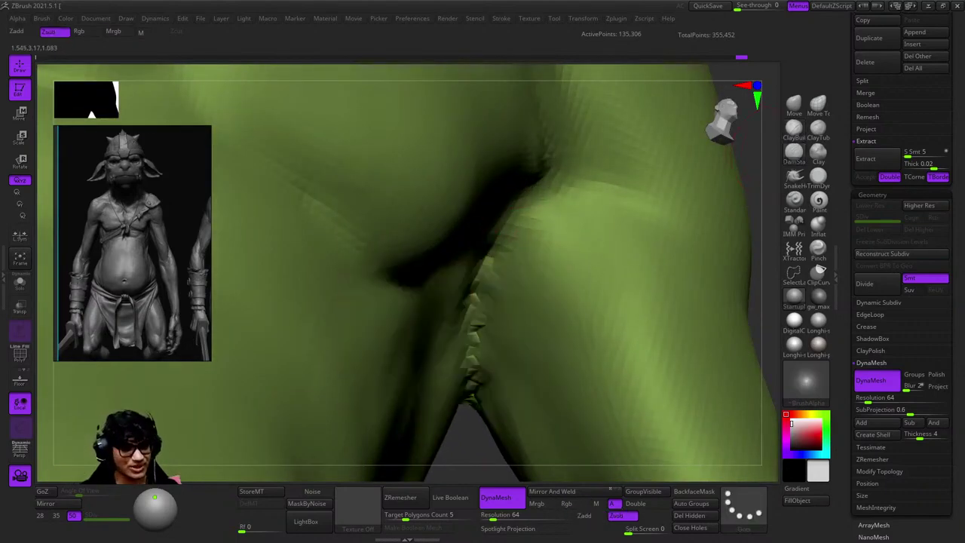
drag(528, 329, 422, 249)
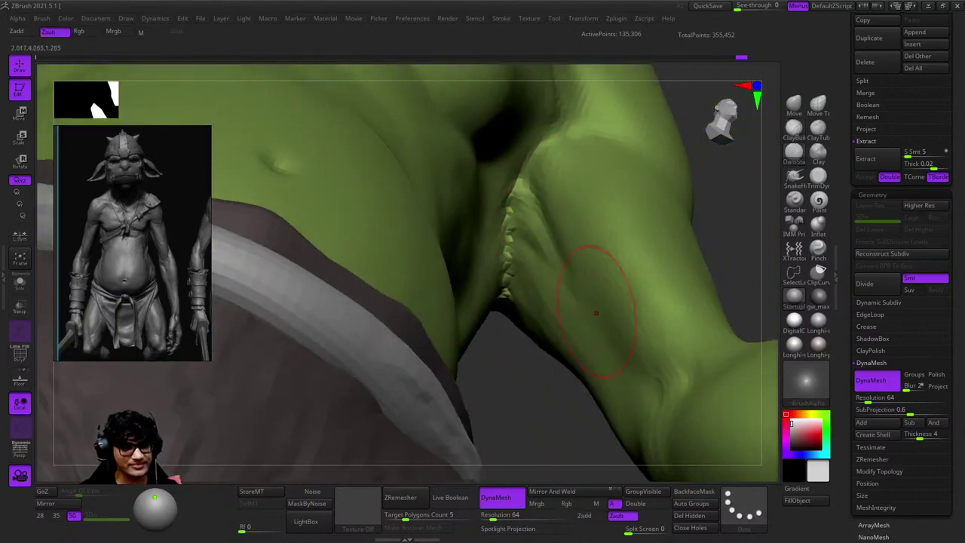
drag(555, 229, 603, 229)
mouse_move(603, 276)
mouse_down()
mouse_move(548, 263)
mouse_move(526, 213)
mouse_up()
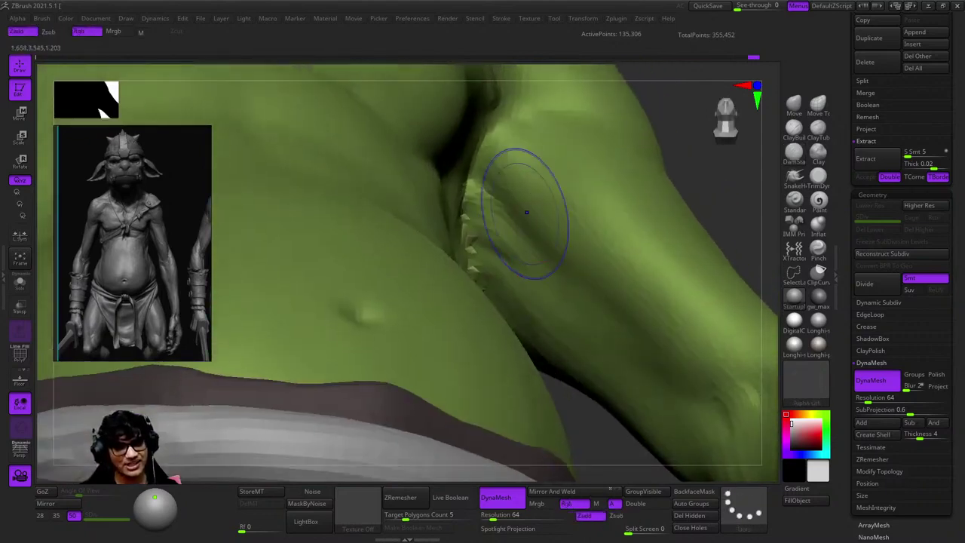
Reshape the upper arm's inner contour between the armpit and the elbow with the Move Topological brush.
mouse_move(573, 257)
mouse_down()
mouse_move(625, 276)
mouse_move(581, 202)
mouse_up()
key(b)
key(s)
key(t)
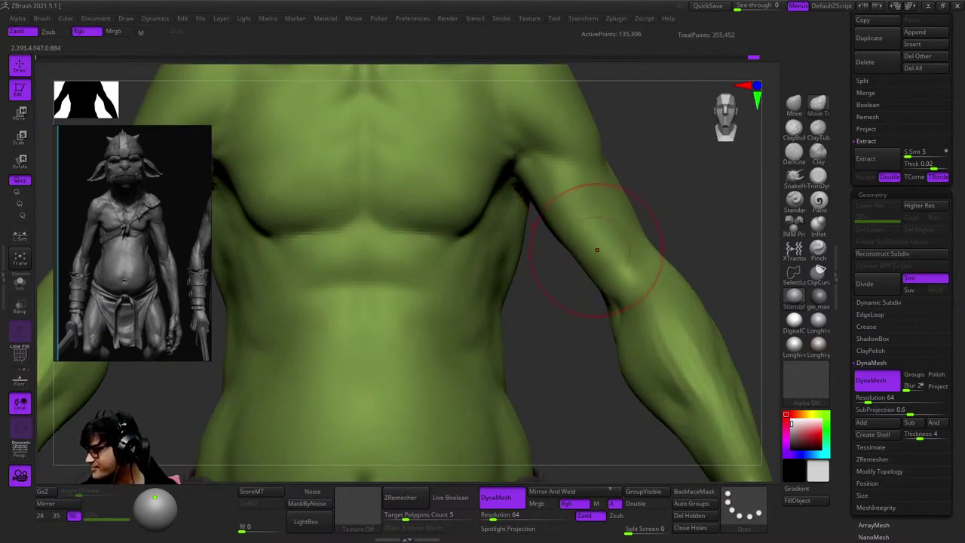
mouse_move(594, 256)
alt+mouse_down()
mouse_move(560, 194)
mouse_move(573, 249)
alt+mouse_up()
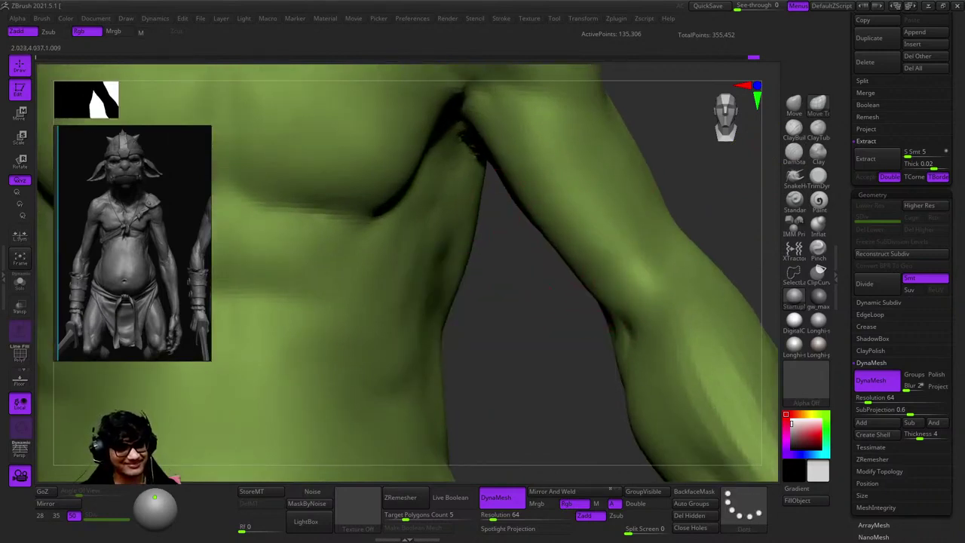
mouse_move(533, 213)
mouse_down()
mouse_move(564, 280)
mouse_move(556, 280)
mouse_move(565, 309)
mouse_up()
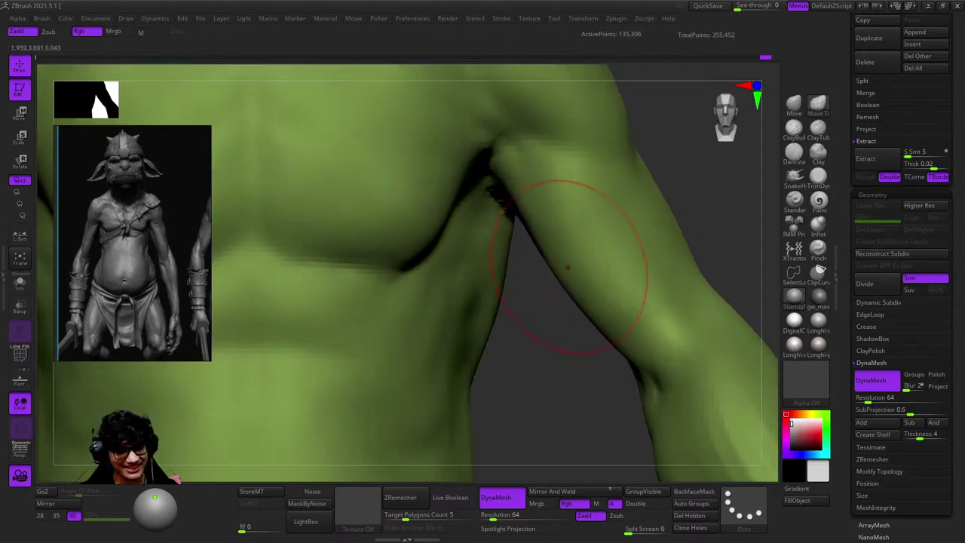
mouse_move(565, 309)
alt+mouse_down()
mouse_move(580, 249)
mouse_move(612, 226)
mouse_move(603, 291)
mouse_move(552, 301)
mouse_move(599, 226)
mouse_move(570, 237)
mouse_move(615, 240)
alt+mouse_up()
mouse_move(622, 370)
mouse_down()
mouse_move(603, 204)
mouse_move(709, 150)
mouse_up()
Build up the trapezius between the neck and shoulder with the ClayBuildup brush, and smooth the strokes.
click(793, 128)
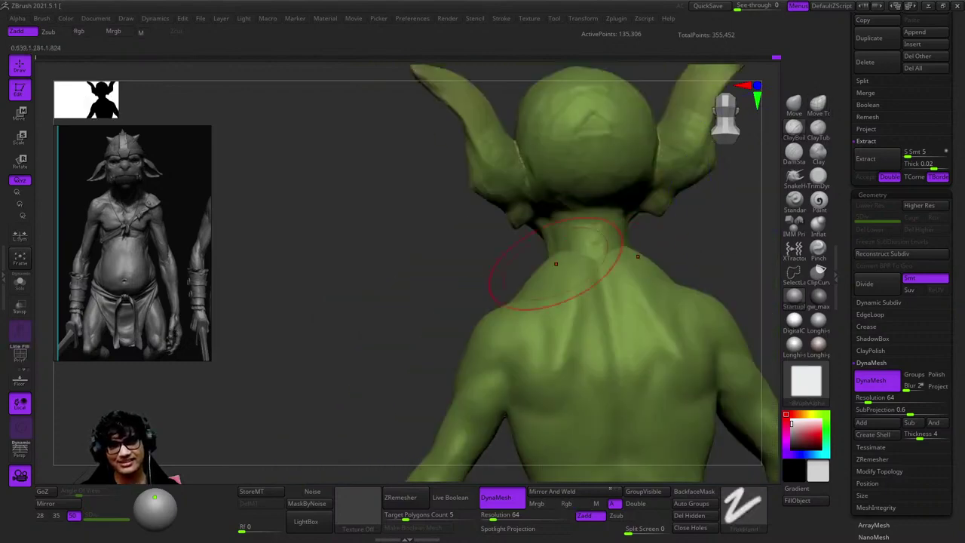
mouse_move(550, 269)
mouse_down()
mouse_move(555, 302)
mouse_move(527, 272)
mouse_up()
right_click(564, 194)
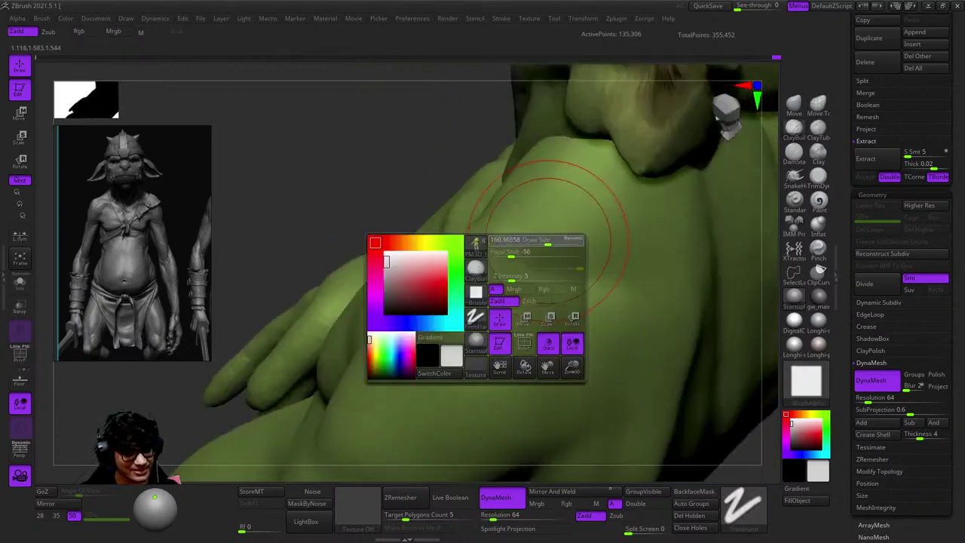
mouse_move(565, 194)
mouse_down()
mouse_move(527, 226)
mouse_move(564, 206)
mouse_up()
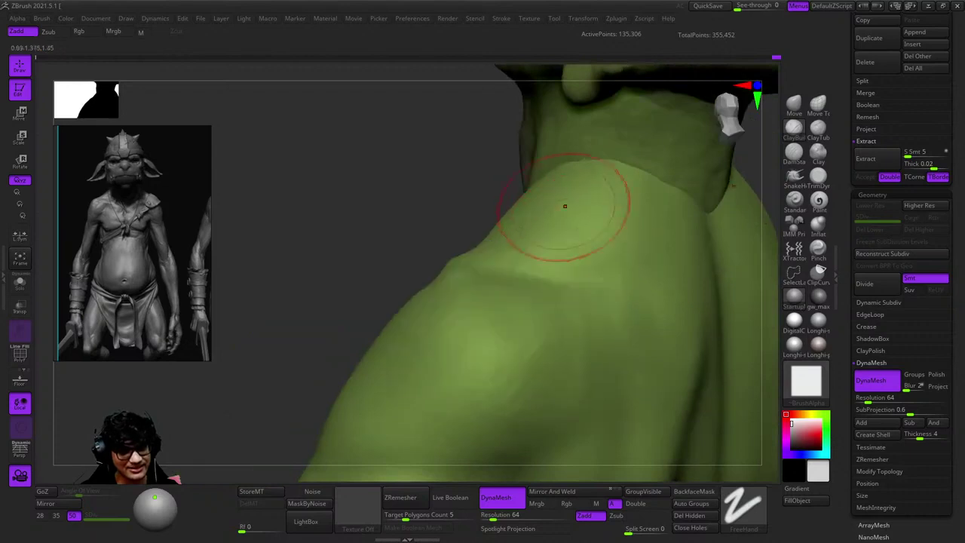
mouse_move(600, 239)
right_down()
mouse_move(608, 254)
mouse_move(582, 227)
right_up()
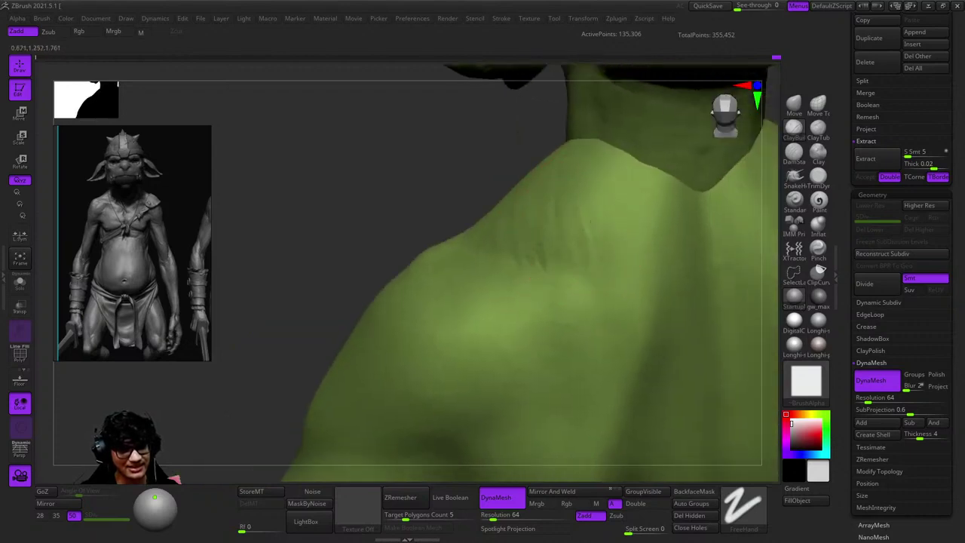
mouse_move(606, 289)
right_down()
mouse_move(611, 269)
mouse_move(625, 302)
right_up()
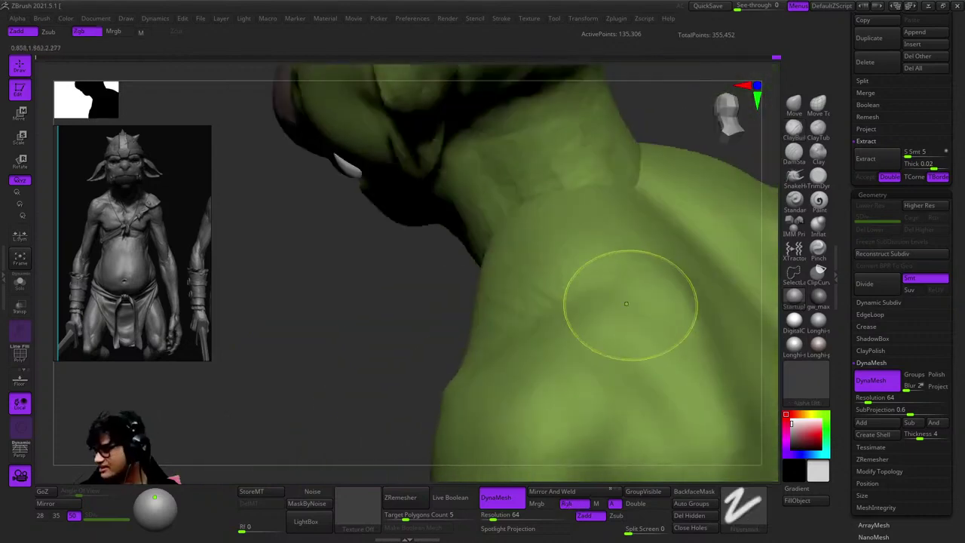
mouse_move(603, 251)
right_down()
mouse_move(569, 292)
mouse_move(503, 280)
mouse_move(506, 194)
mouse_move(485, 254)
mouse_move(534, 283)
mouse_move(543, 223)
mouse_move(524, 212)
right_up()
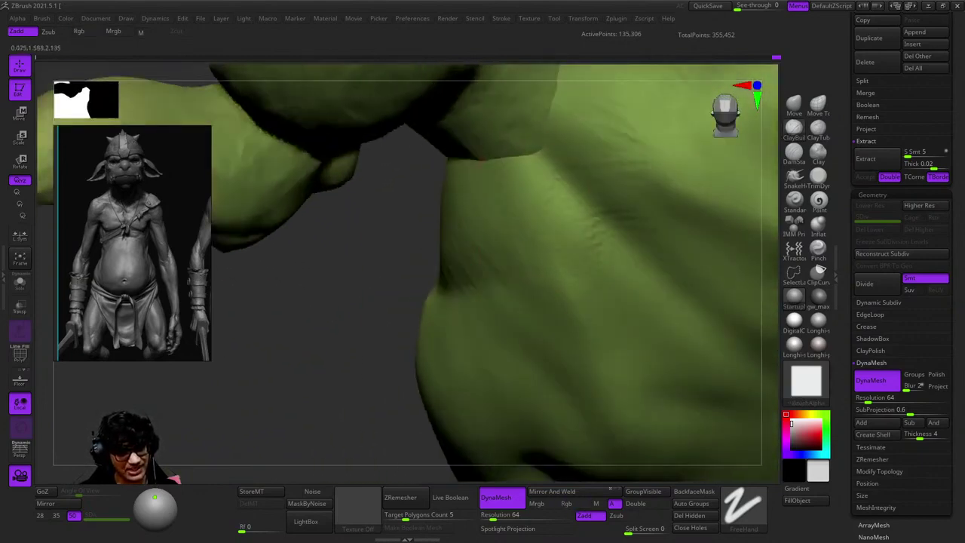
Layer clay strokes over the upper back to define the trapezius and the shoulder blade beside the spine.
mouse_move(481, 158)
right_down()
mouse_move(528, 265)
mouse_move(527, 226)
right_up()
key(space)
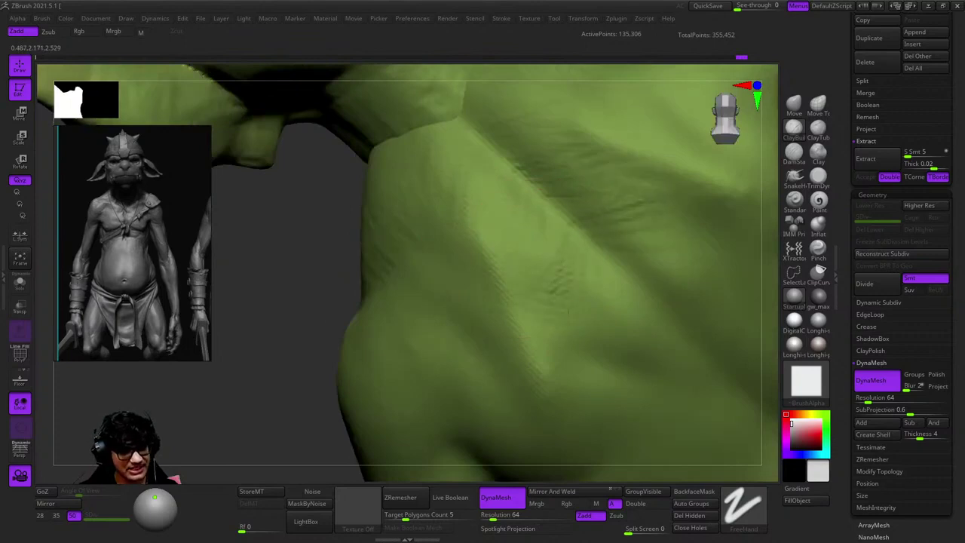
key(space)
mouse_move(566, 309)
right_down()
mouse_move(581, 259)
mouse_move(566, 318)
right_up()
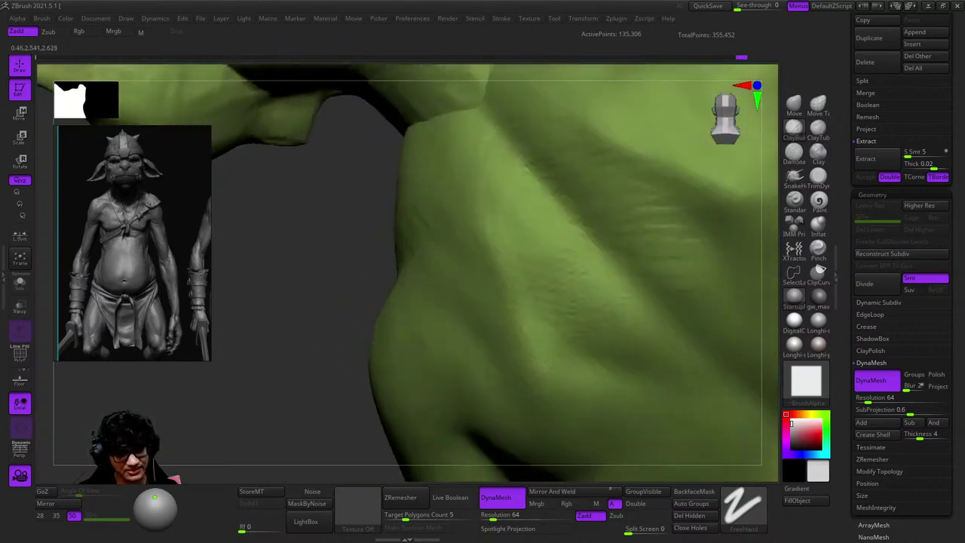
mouse_move(669, 372)
right_down()
mouse_move(640, 339)
mouse_move(613, 242)
mouse_move(593, 276)
mouse_move(646, 269)
mouse_move(576, 269)
right_up()
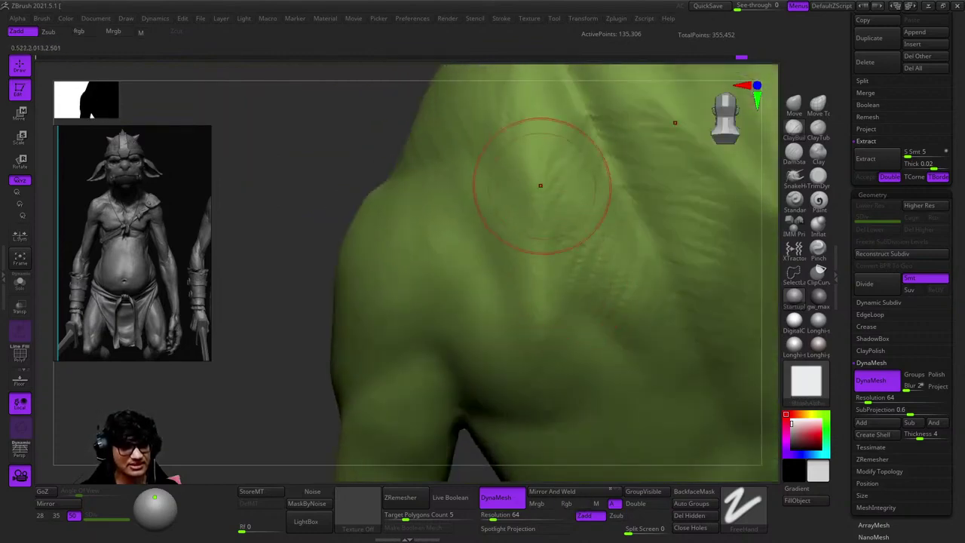
mouse_move(555, 316)
right_down()
mouse_move(586, 227)
mouse_move(528, 269)
mouse_move(490, 328)
mouse_move(639, 222)
mouse_move(545, 242)
mouse_move(563, 254)
right_up()
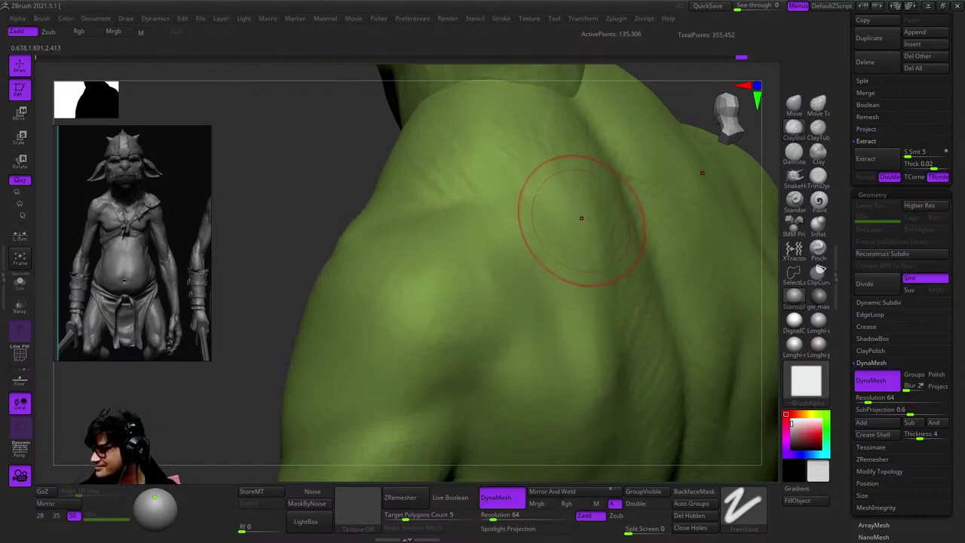
Adjust the side profile of the upper back and shoulder blade with the Move Topological brush.
mouse_move(581, 217)
right_down()
mouse_move(538, 189)
mouse_move(698, 152)
right_up()
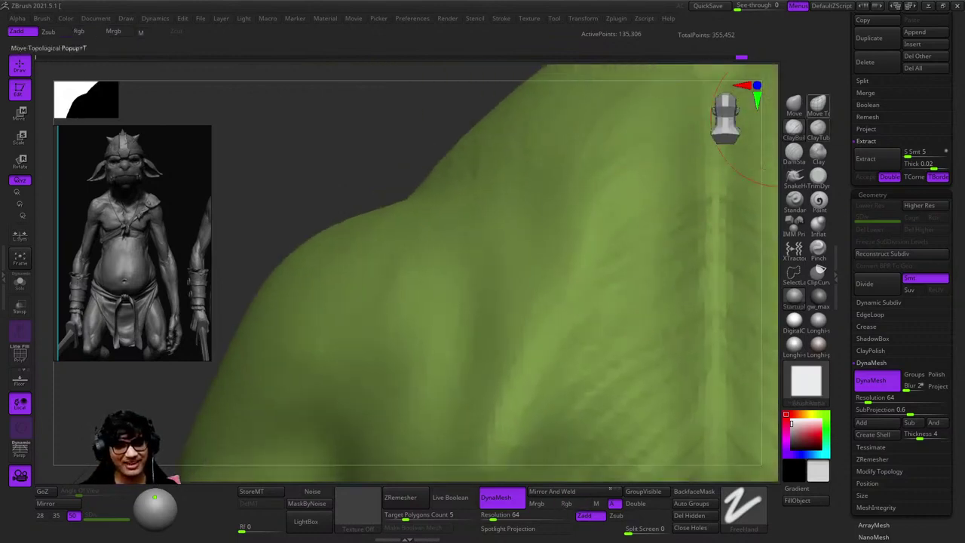
mouse_move(628, 205)
right_down()
mouse_move(570, 140)
mouse_move(618, 200)
right_up()
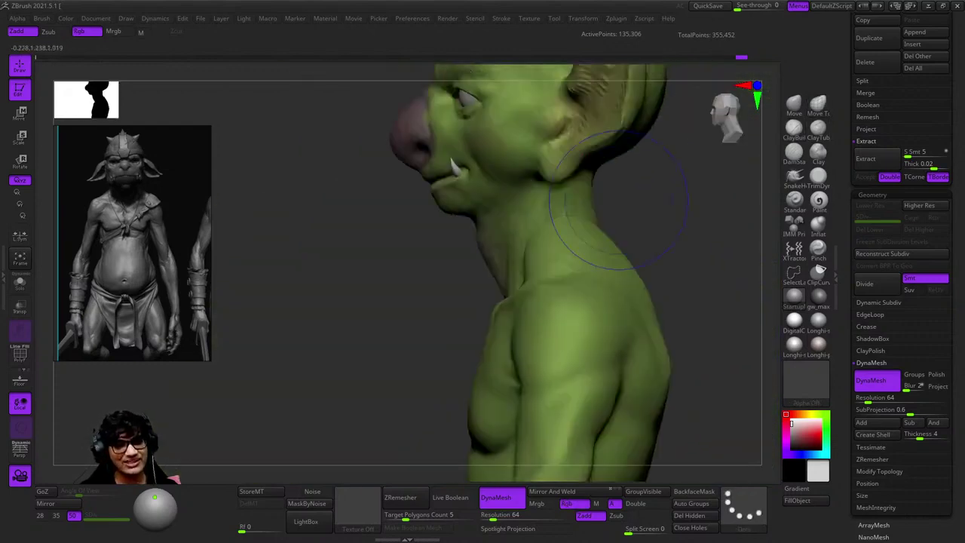
right_drag(637, 251, 618, 235)
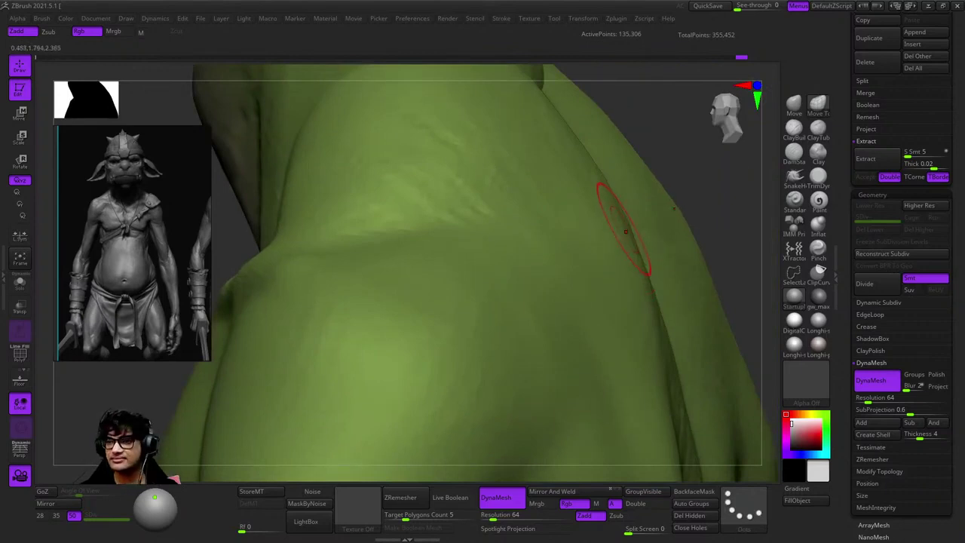
Refine the muscle forms around the goblin's shoulder and shoulder blade with the Standard brush.
mouse_move(603, 219)
right_down()
mouse_move(595, 211)
mouse_move(604, 199)
right_up()
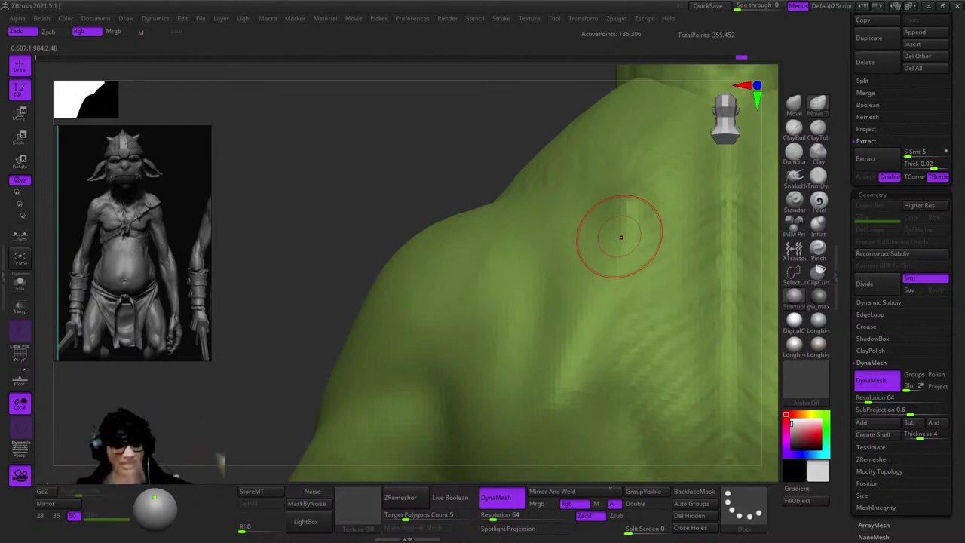
mouse_move(544, 385)
right_down()
mouse_move(555, 276)
mouse_move(596, 321)
mouse_move(630, 238)
mouse_move(588, 254)
right_up()
right_click(630, 238)
key(f)
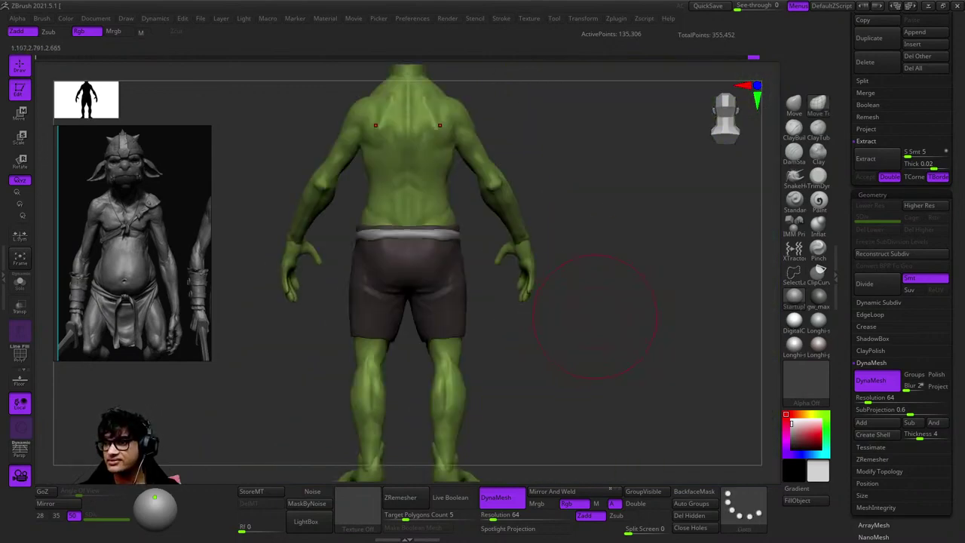
Build up the front of the shoulder and the top of the upper arm with the ClayBuildup brush.
right_drag(591, 324, 584, 224)
right_click(538, 334)
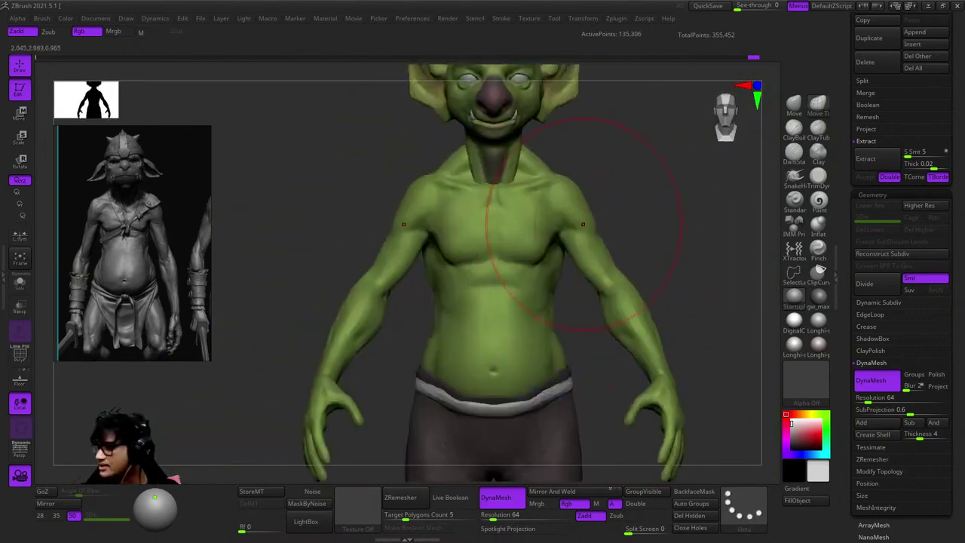
mouse_move(482, 226)
right_down()
mouse_move(538, 183)
mouse_move(557, 291)
mouse_move(618, 269)
mouse_move(618, 226)
mouse_move(551, 234)
mouse_move(591, 267)
right_up()
click(794, 126)
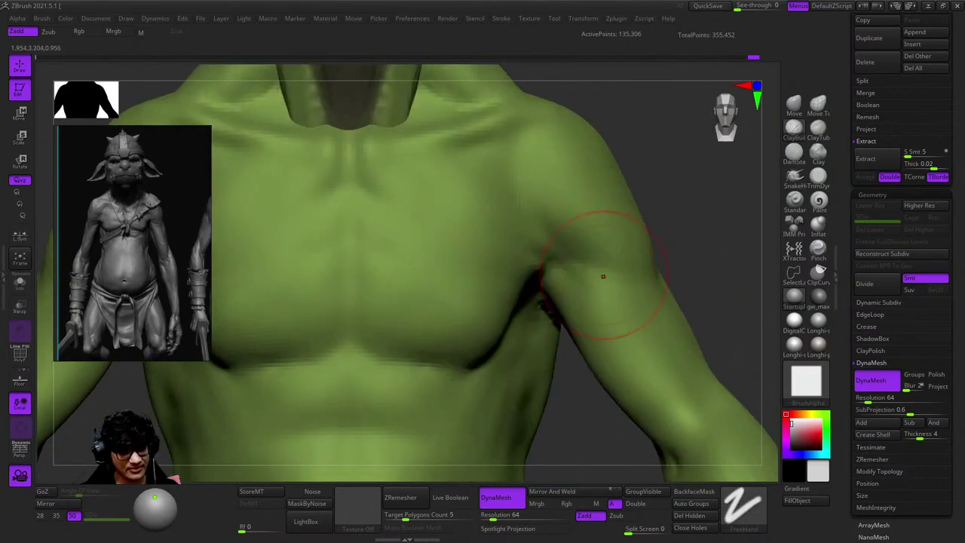
mouse_move(553, 226)
ctrl+right_down()
mouse_move(559, 246)
mouse_move(523, 279)
mouse_move(505, 264)
mouse_move(485, 269)
mouse_move(527, 327)
mouse_move(510, 254)
mouse_move(549, 262)
mouse_move(792, 110)
ctrl+right_up()
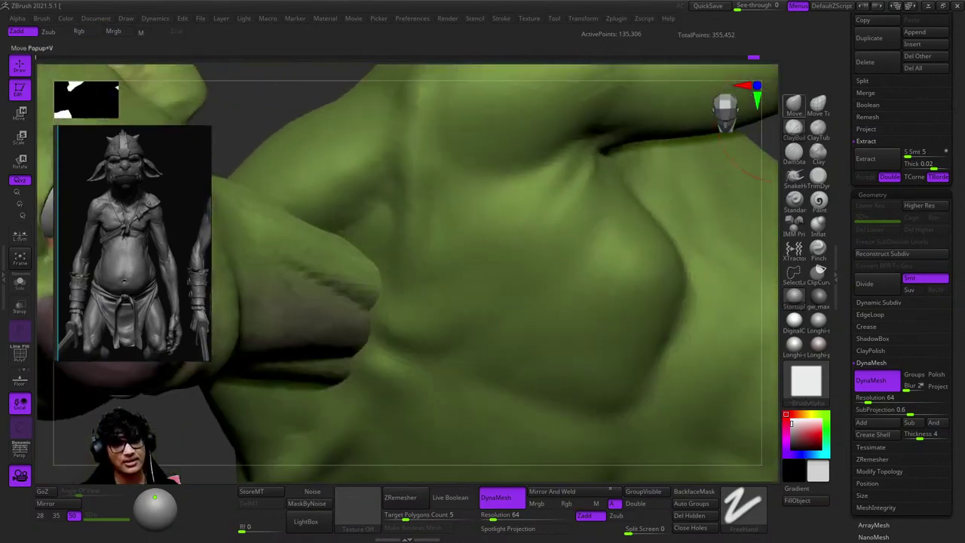
Carve the armpit crease between the pectoral and arm with DamStandard, and refine the surrounding folds.
click(793, 151)
right_drag(614, 219, 542, 249)
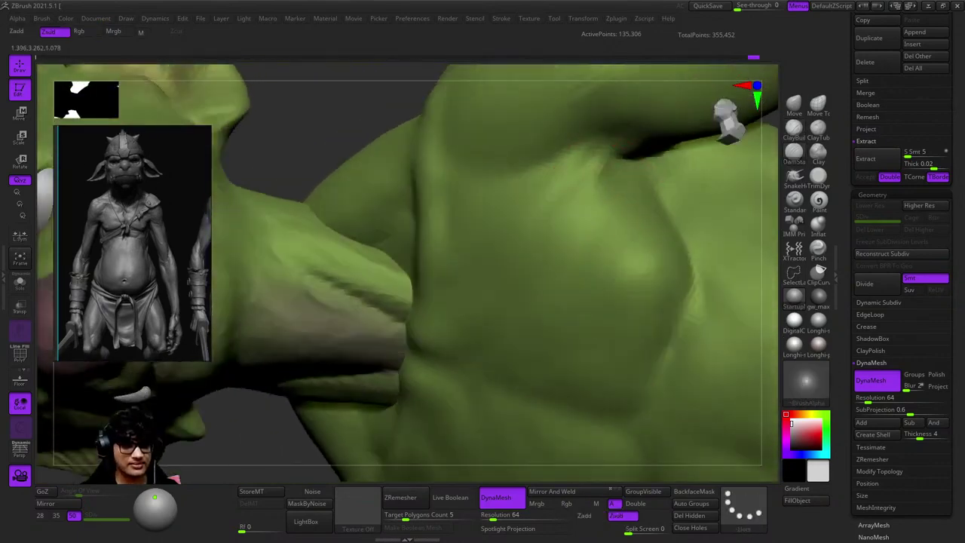
mouse_move(509, 344)
right_down()
mouse_move(506, 237)
mouse_move(555, 362)
mouse_move(606, 232)
mouse_move(618, 226)
mouse_move(650, 301)
mouse_move(592, 222)
mouse_move(596, 273)
mouse_move(575, 261)
mouse_move(516, 269)
mouse_move(607, 285)
mouse_move(485, 254)
mouse_move(689, 177)
mouse_move(517, 256)
mouse_move(769, 330)
mouse_move(491, 245)
mouse_move(546, 265)
right_up()
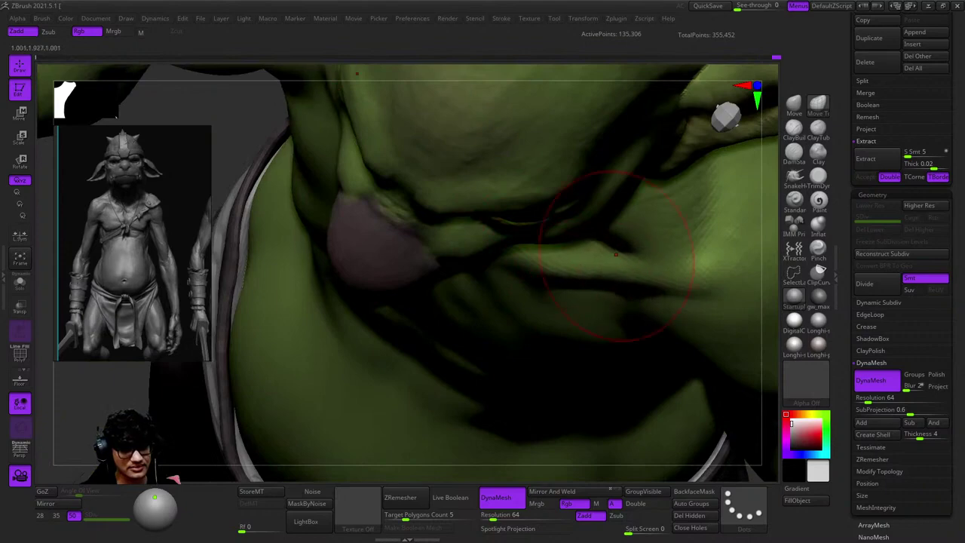
mouse_move(670, 282)
right_down()
mouse_move(528, 226)
mouse_move(452, 226)
mouse_move(555, 279)
mouse_move(580, 245)
right_up()
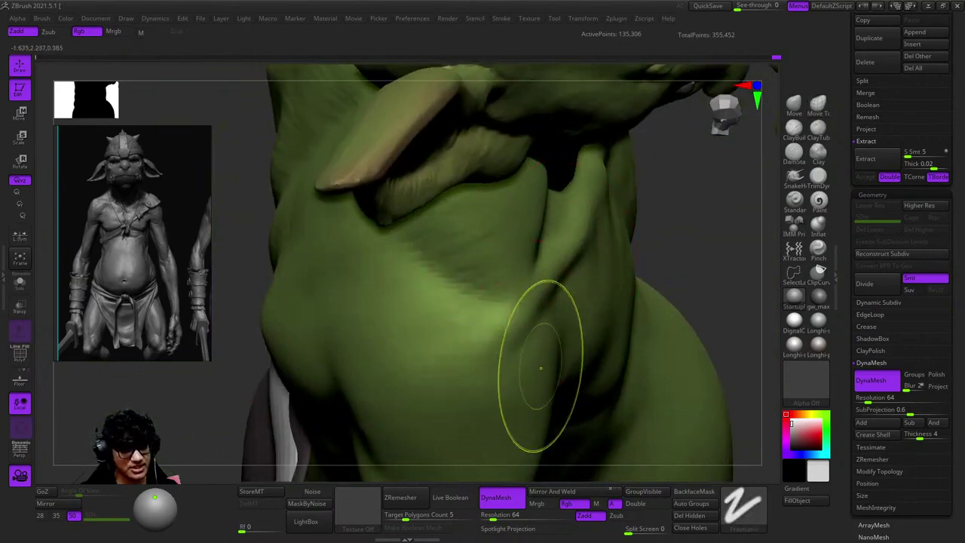
mouse_move(538, 366)
right_down()
mouse_move(569, 332)
mouse_move(545, 216)
mouse_move(520, 241)
mouse_move(630, 261)
mouse_move(628, 229)
mouse_move(655, 298)
mouse_move(589, 301)
mouse_move(542, 193)
right_up()
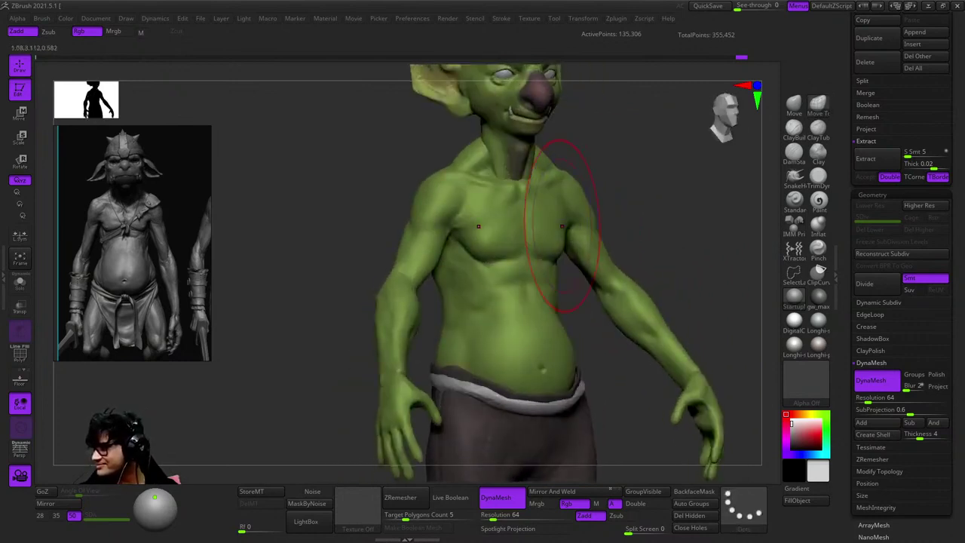
Refine the muscle separation on the inner forearm with the Standard brush.
key(f)
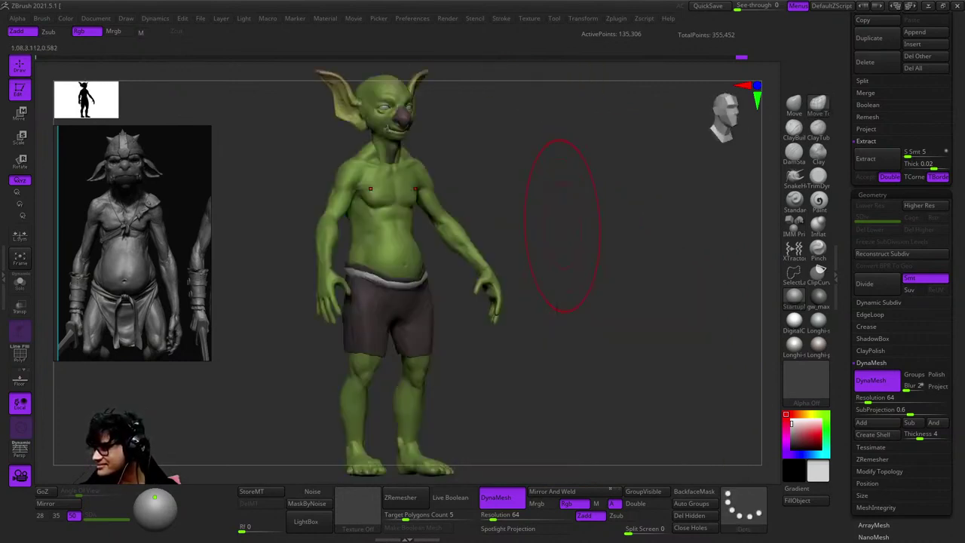
mouse_move(562, 224)
ctrl+right_down()
mouse_move(446, 198)
mouse_move(562, 289)
mouse_move(524, 407)
mouse_move(576, 269)
ctrl+right_up()
key(space)
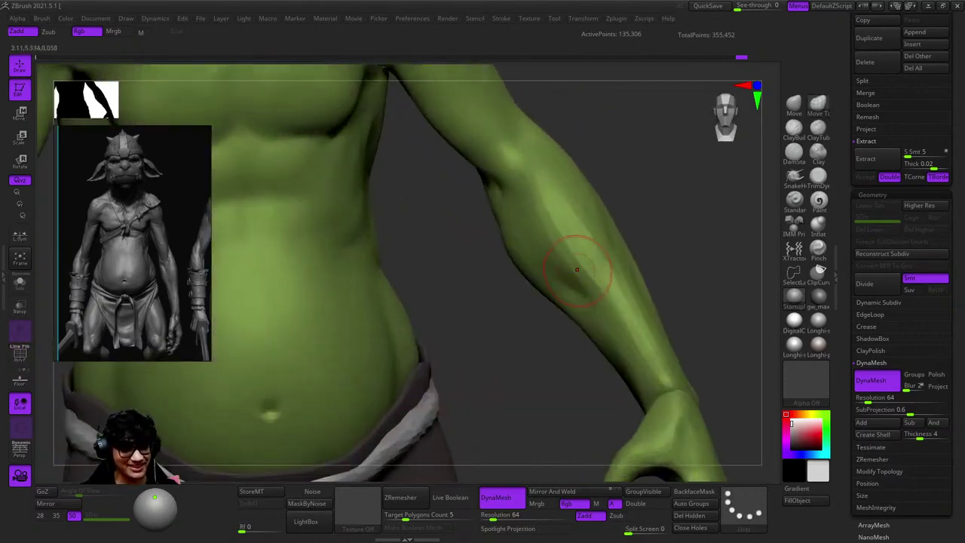
Make the torso-and-arms subtool active, check its polygroups and isolate it with Solo.
right_drag(588, 188, 414, 309)
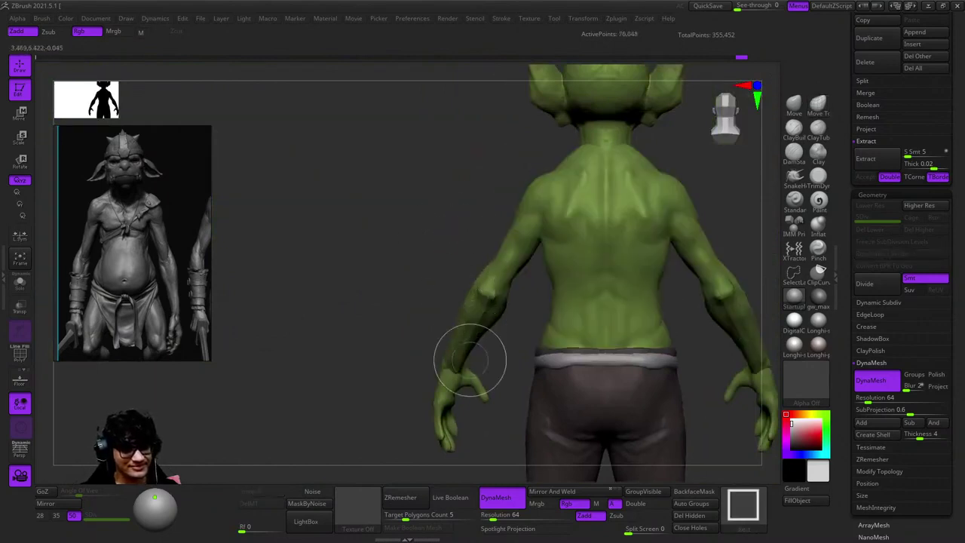
key(shift+f)
key(alt+s)
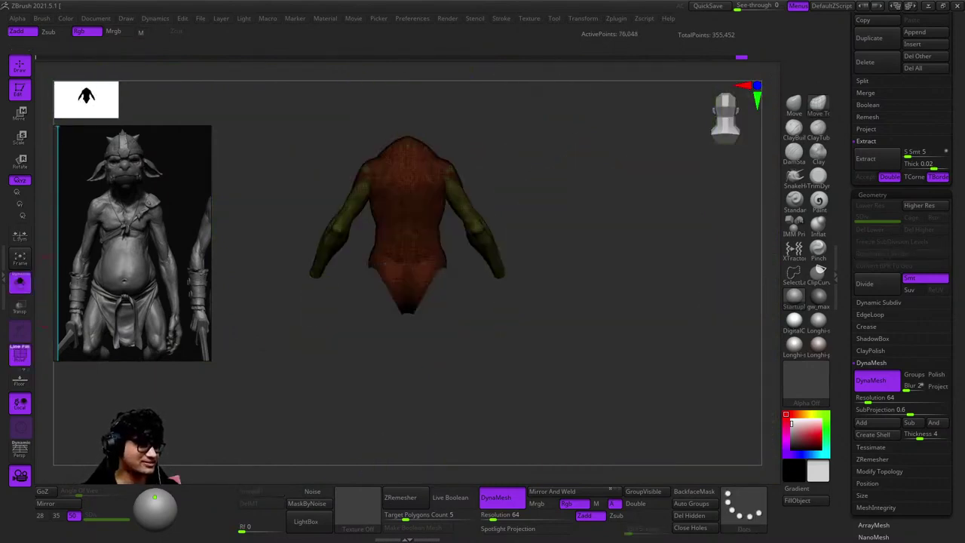
key(shift+f)
Smooth the back of the shoulder and the upper arm beside the armpit.
mouse_move(544, 244)
right_down()
mouse_move(538, 222)
mouse_move(521, 239)
right_up()
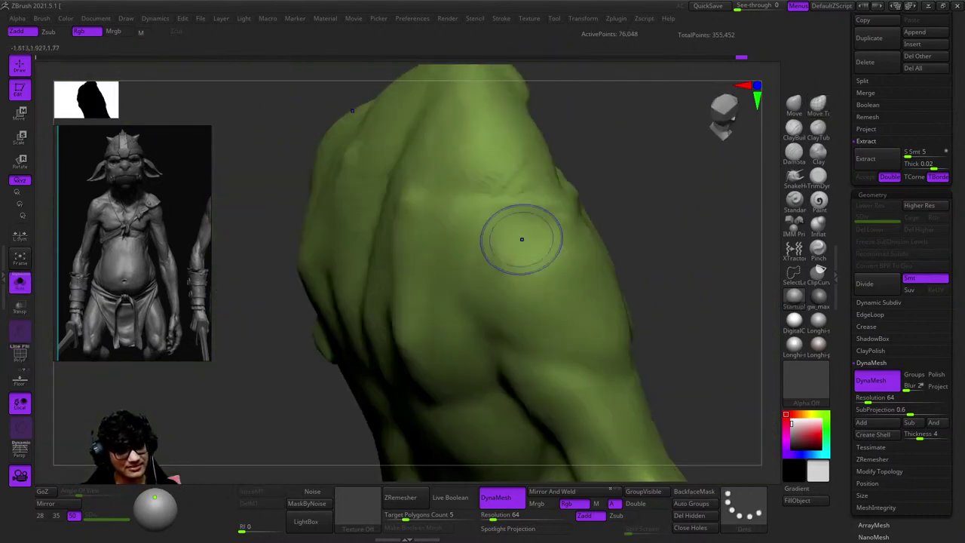
mouse_move(550, 372)
shift+right_down()
mouse_move(538, 309)
mouse_move(457, 315)
mouse_move(534, 252)
mouse_move(572, 257)
shift+right_up()
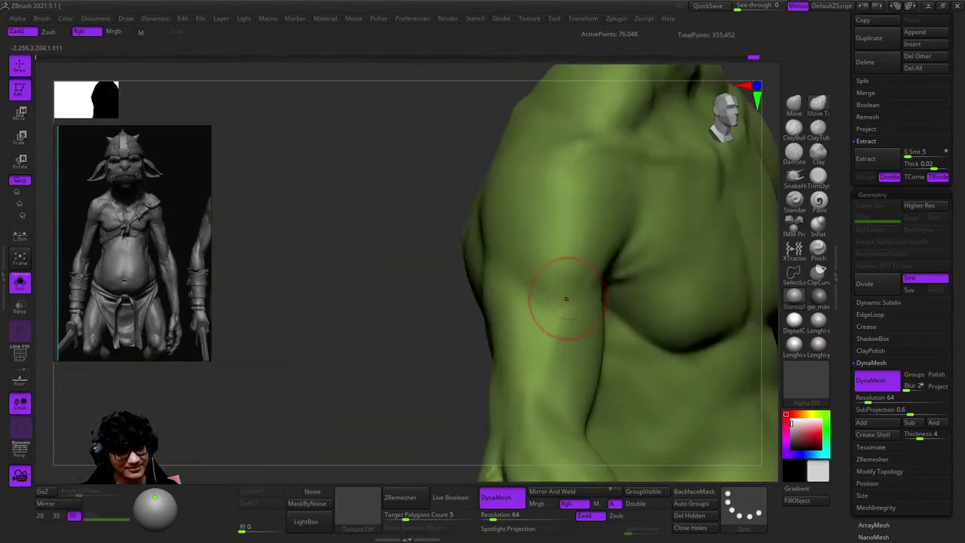
ctrl+right_drag(566, 298, 560, 281)
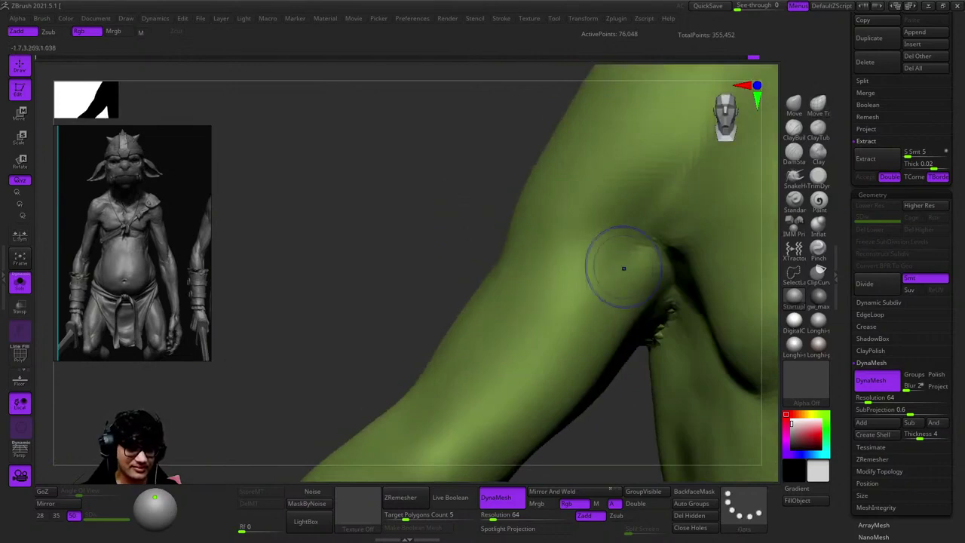
Sculpt the top of the biceps where it emerges beneath the deltoid with the Standard brush.
key(b)
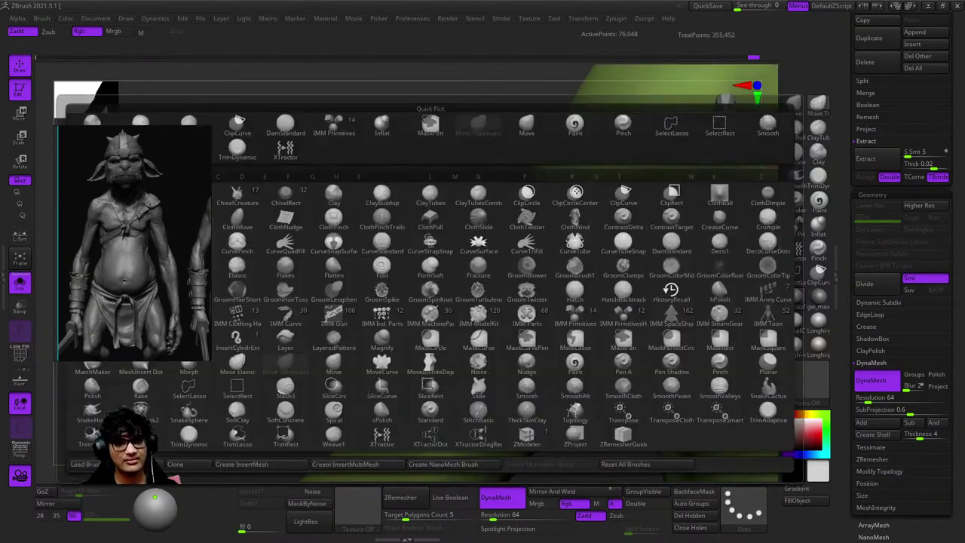
drag(725, 117, 701, 121)
mouse_move(592, 238)
right_down()
mouse_move(528, 264)
mouse_move(565, 200)
mouse_move(566, 215)
mouse_move(612, 244)
right_up()
key(space)
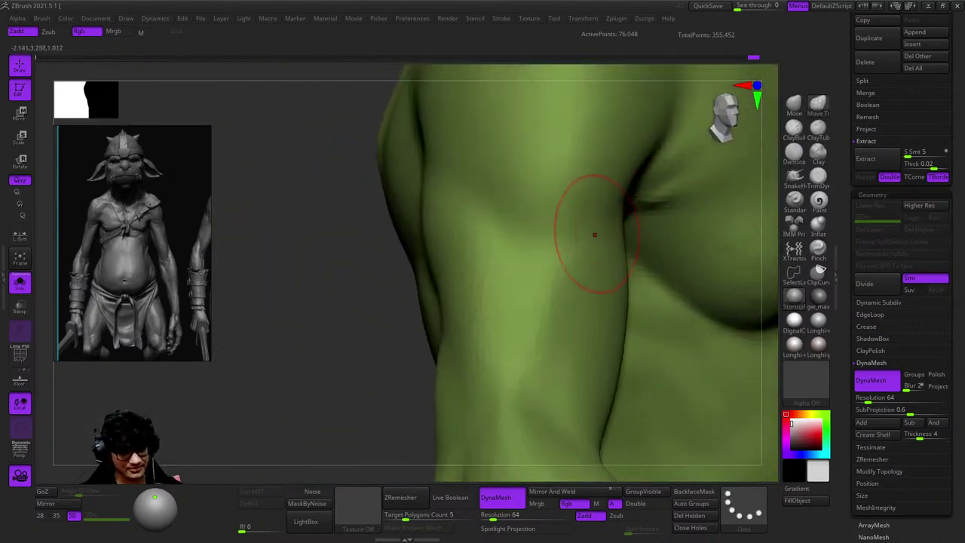
mouse_move(552, 250)
right_down()
mouse_move(584, 230)
mouse_move(550, 253)
mouse_move(538, 276)
mouse_move(562, 237)
mouse_move(557, 295)
mouse_move(568, 238)
mouse_move(583, 226)
mouse_move(577, 189)
mouse_move(590, 165)
right_up()
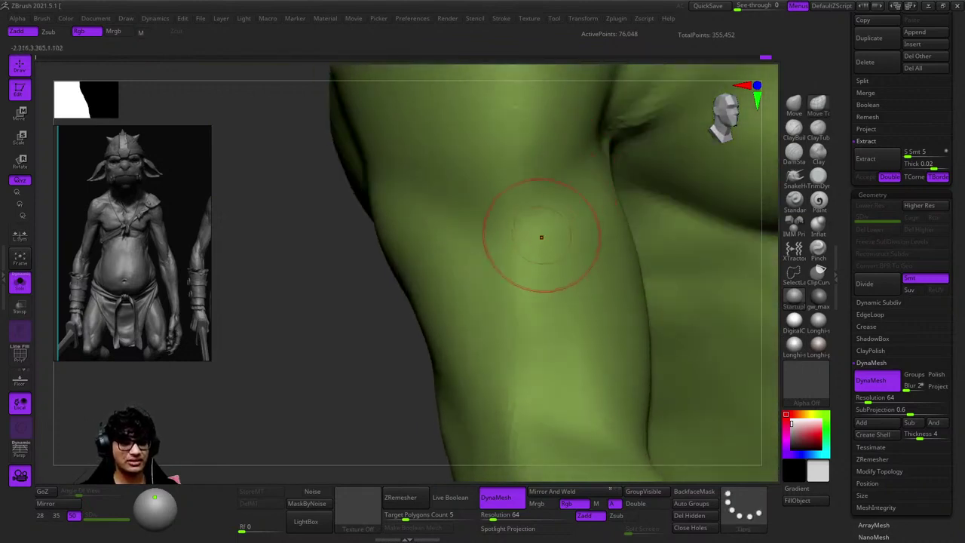
right_drag(541, 237, 568, 223)
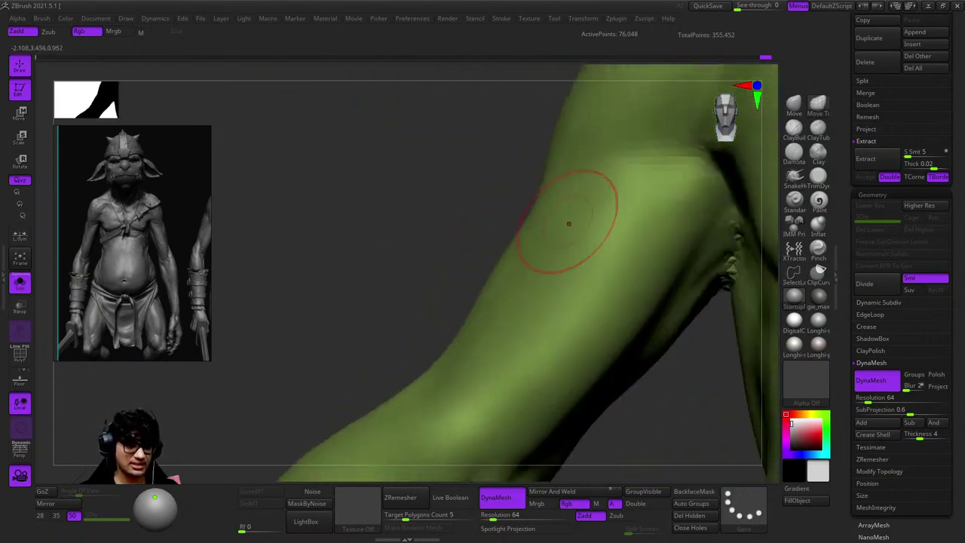
right_drag(603, 166, 586, 216)
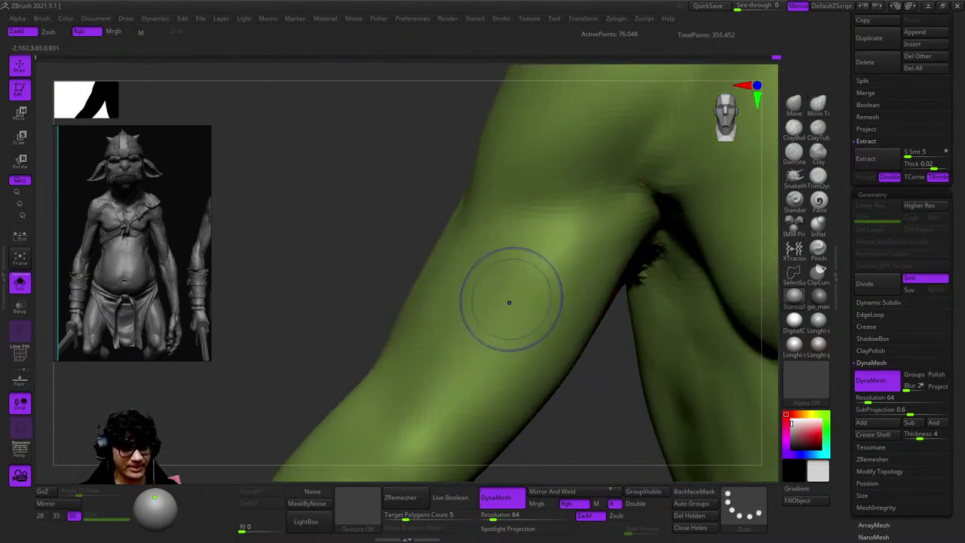
Build up the transition between deltoid, biceps and armpit with ClayBuildup and smooth the added clay.
mouse_move(422, 226)
right_down()
mouse_move(410, 252)
mouse_move(517, 252)
mouse_move(624, 161)
mouse_move(597, 192)
right_up()
key(space)
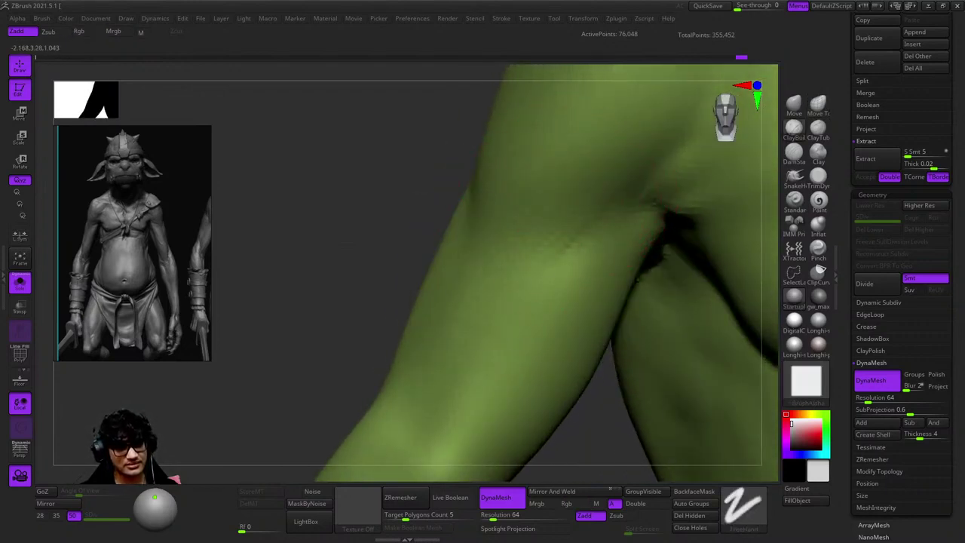
key(b)
key(p)
key(a)
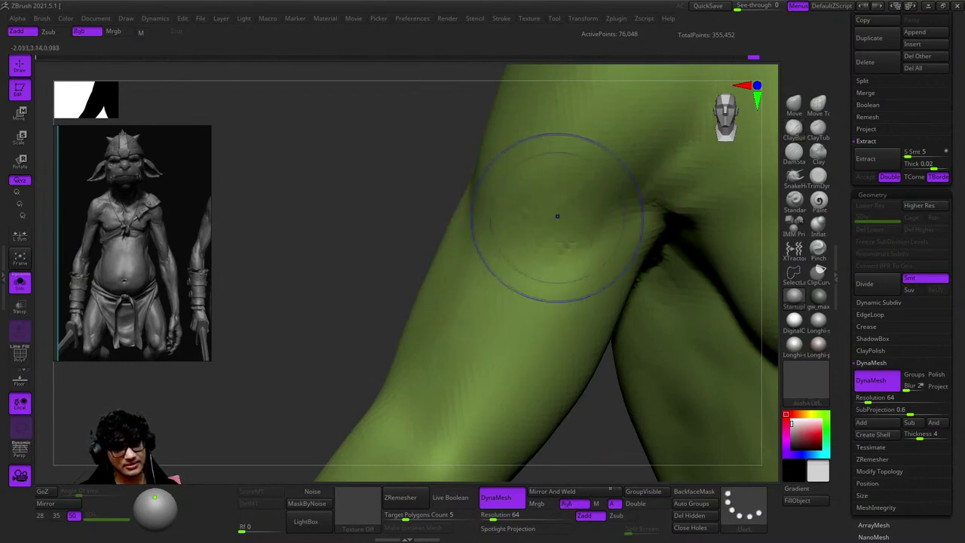
mouse_move(527, 287)
right_down()
mouse_move(549, 291)
mouse_move(565, 237)
mouse_move(552, 308)
mouse_move(517, 216)
mouse_move(564, 233)
mouse_move(572, 248)
mouse_move(547, 159)
mouse_move(606, 267)
mouse_move(577, 191)
right_up()
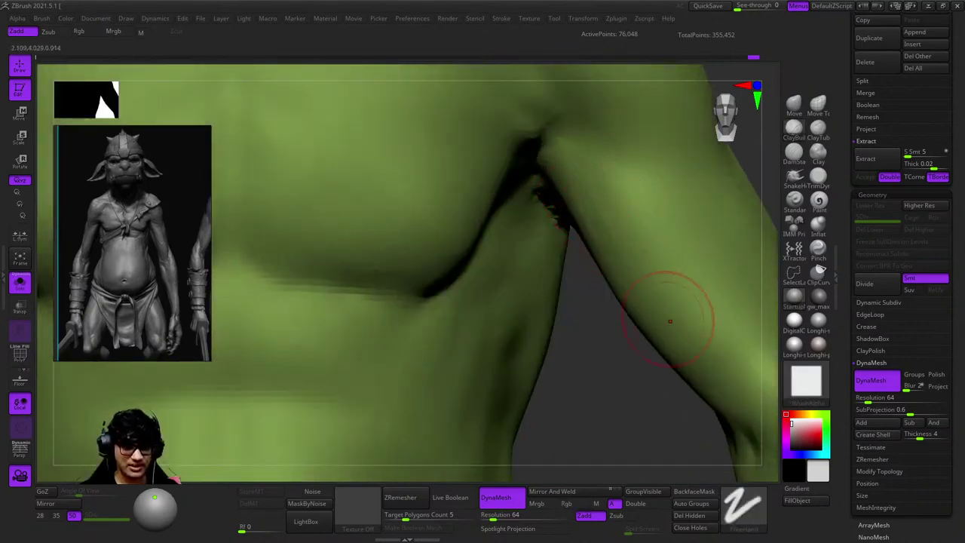
Add volume along the inner upper arm towards the elbow with the ClayBuildup brush.
mouse_move(669, 321)
right_down()
mouse_move(614, 216)
mouse_move(610, 237)
mouse_move(630, 281)
mouse_move(596, 249)
right_up()
mouse_move(628, 290)
right_down()
mouse_move(495, 205)
mouse_move(566, 269)
mouse_move(531, 257)
right_up()
mouse_move(610, 324)
right_down()
mouse_move(555, 252)
mouse_move(541, 268)
mouse_move(523, 239)
right_up()
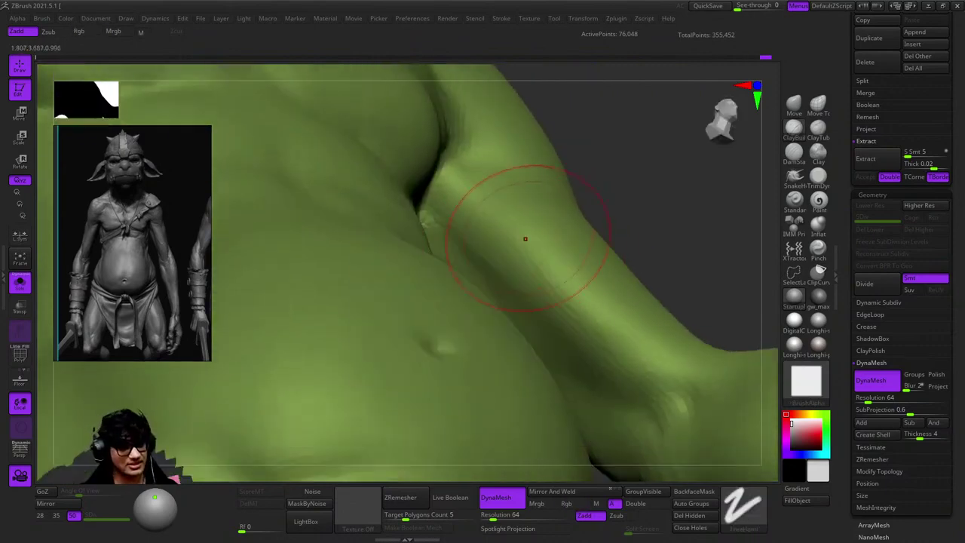
right_drag(578, 302, 582, 241)
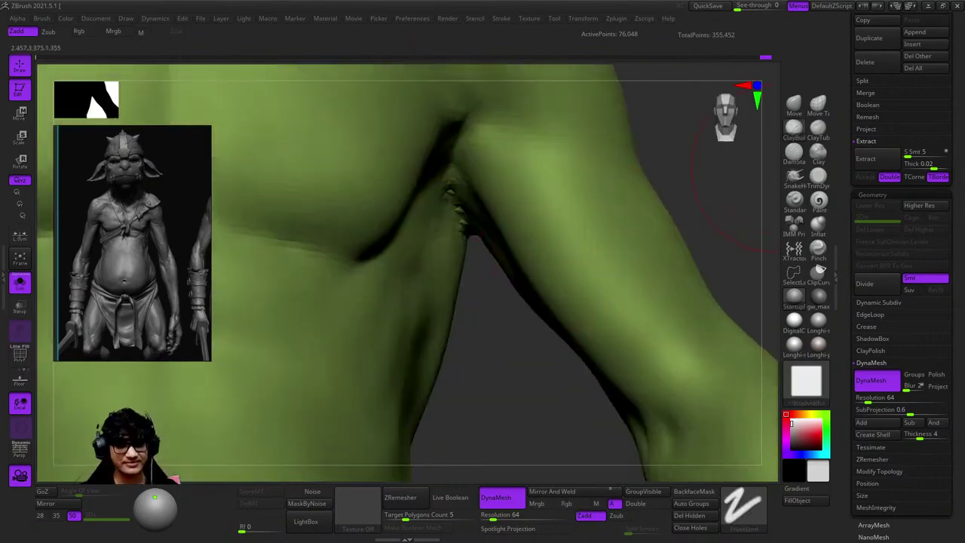
Smooth the inner upper arm just below the armpit into the biceps.
key(shift)
mouse_move(609, 125)
right_down()
mouse_move(526, 196)
mouse_move(474, 133)
mouse_move(535, 231)
right_up()
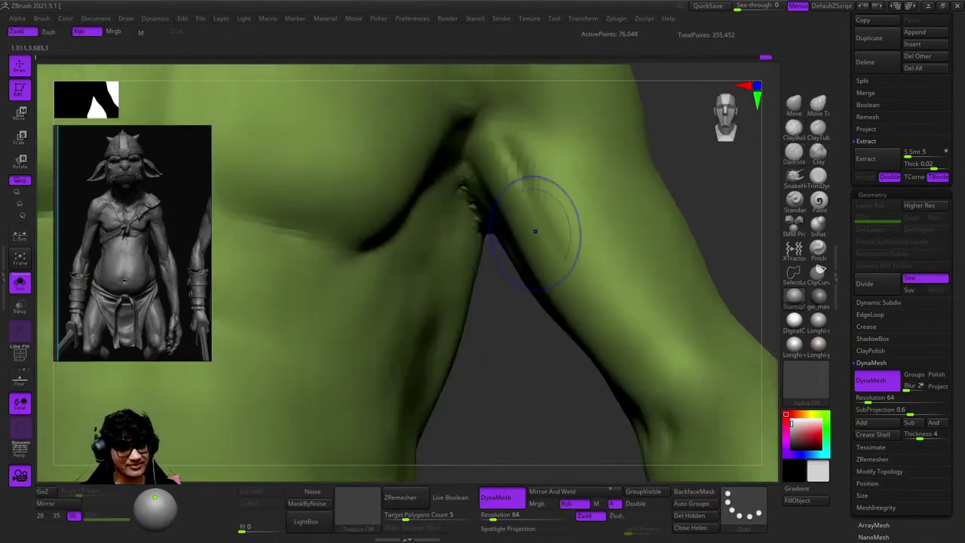
right_drag(534, 174, 564, 253)
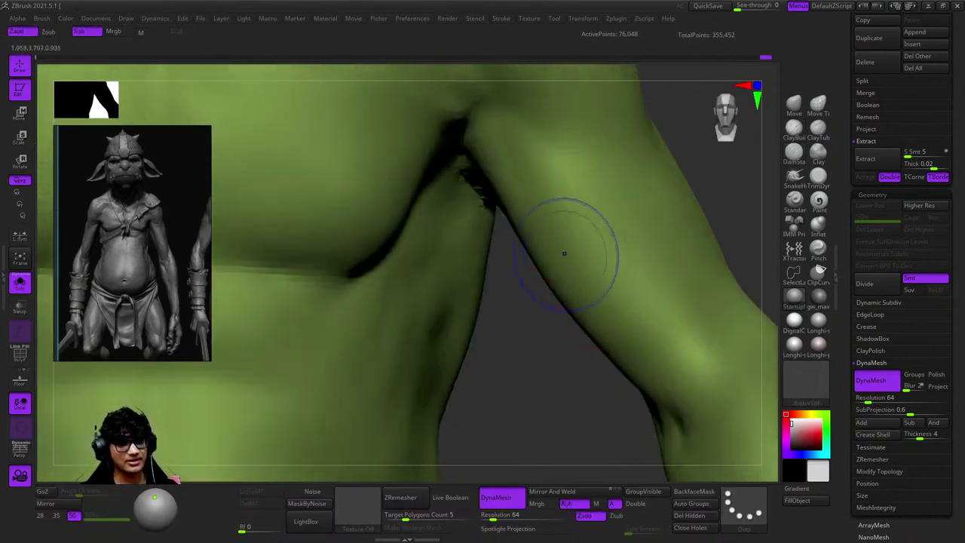
Carve the muscle crease at the inner elbow with DamStandard, alternating with the Standard brush.
key(b)
key(d)
key(s)
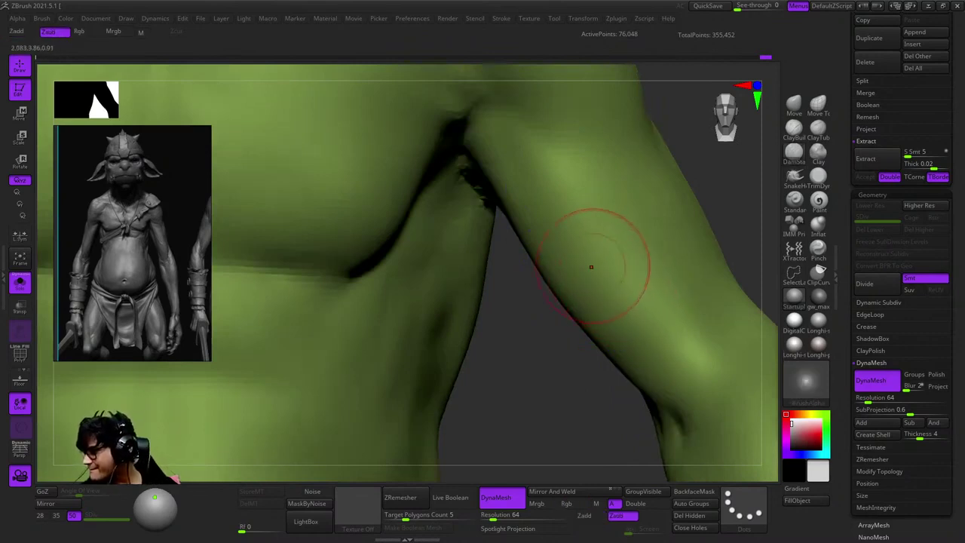
right_drag(591, 267, 547, 281)
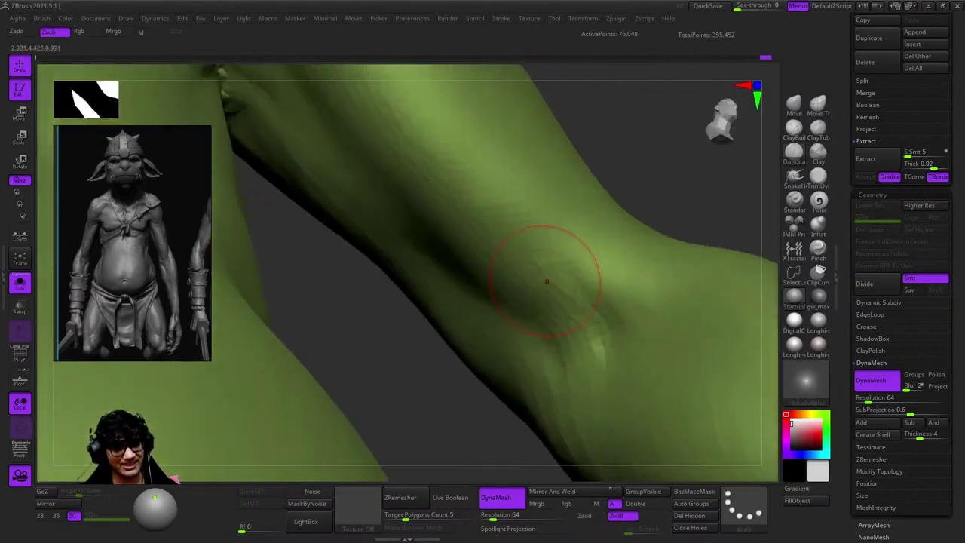
key(b)
key(s)
key(t)
key(b)
key(d)
key(s)
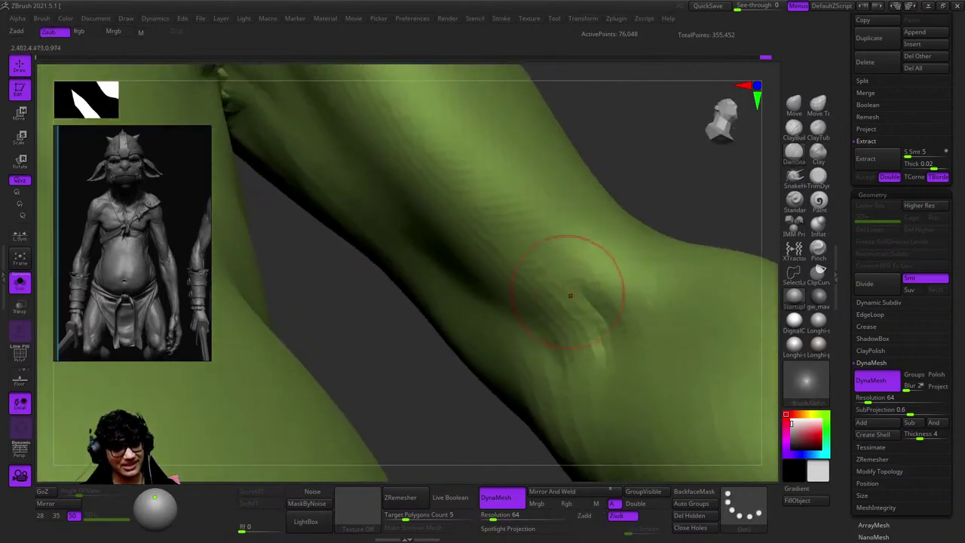
Raise a tendon ridge across the inner elbow with the Standard brush.
key(b)
key(s)
key(t)
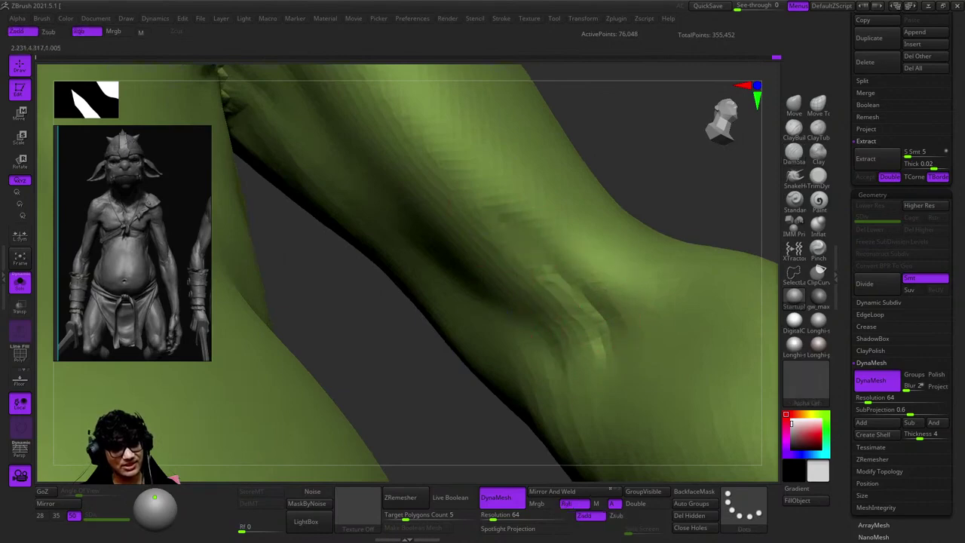
Refine the fold running from beneath the pectoral to the armpit with the Standard brush.
right_drag(535, 209, 602, 317)
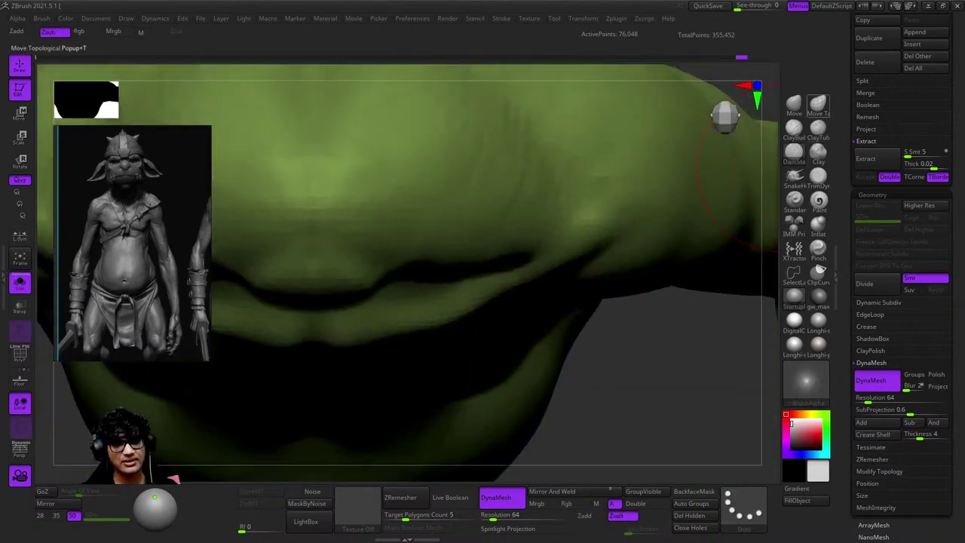
key(space)
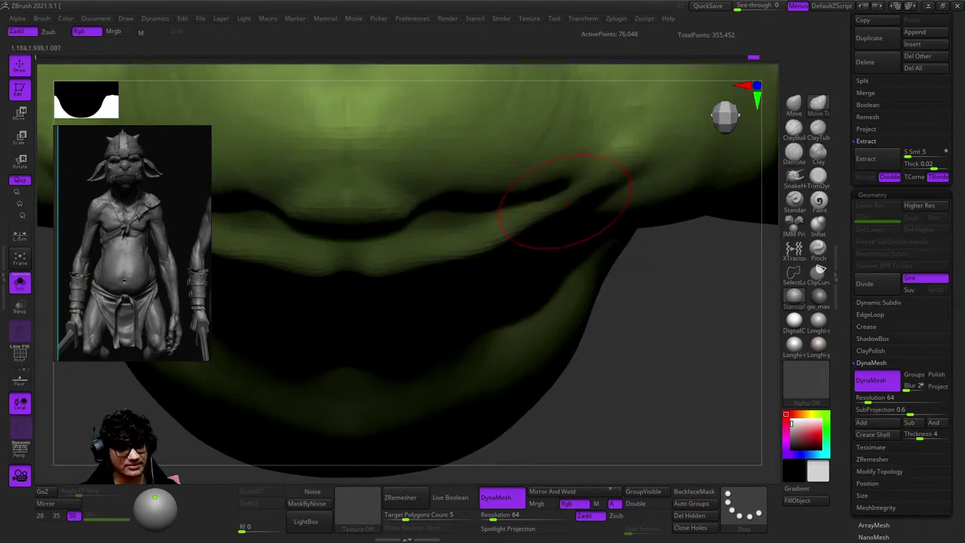
mouse_move(522, 230)
right_down()
mouse_move(507, 255)
mouse_move(486, 256)
mouse_move(495, 276)
mouse_move(517, 248)
mouse_move(582, 294)
mouse_move(575, 202)
mouse_move(509, 317)
mouse_move(534, 263)
mouse_move(573, 249)
right_up()
mouse_move(595, 181)
right_down()
mouse_move(538, 206)
mouse_move(603, 276)
mouse_move(582, 278)
right_up()
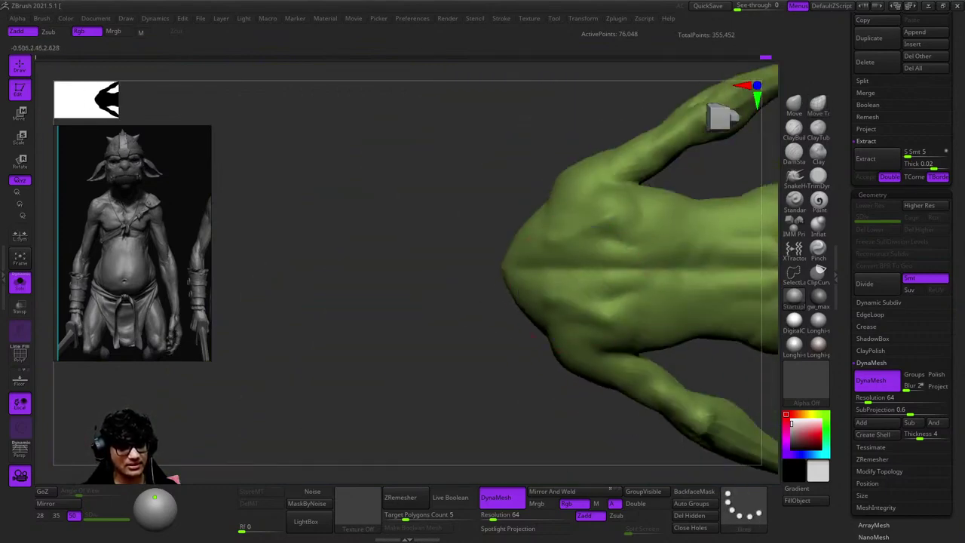
Carve the crease beneath the pectorals outward from the sternum with the DamStandard brush.
mouse_move(534, 335)
right_down()
mouse_move(624, 302)
mouse_move(564, 248)
mouse_move(550, 140)
mouse_move(576, 163)
mouse_move(544, 197)
right_up()
mouse_move(553, 275)
right_down()
mouse_move(567, 233)
mouse_move(556, 243)
right_up()
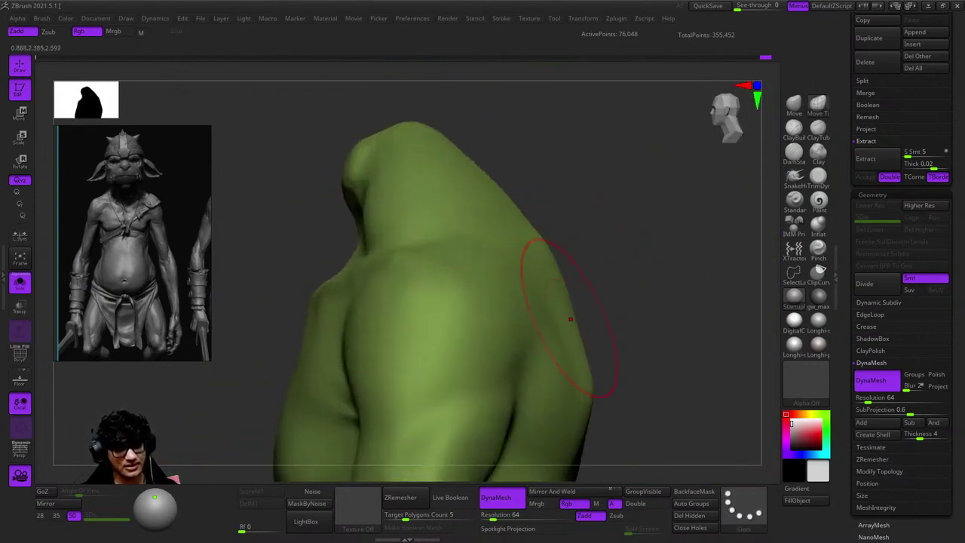
drag(564, 234, 646, 215)
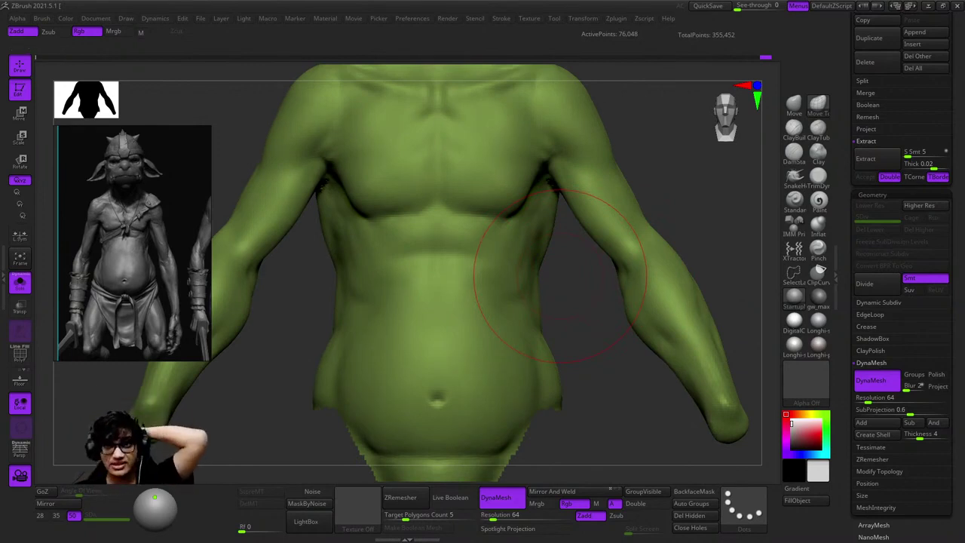
mouse_move(538, 241)
mouse_down()
mouse_move(452, 189)
mouse_move(539, 194)
mouse_up()
scroll(558, 226, up, 5)
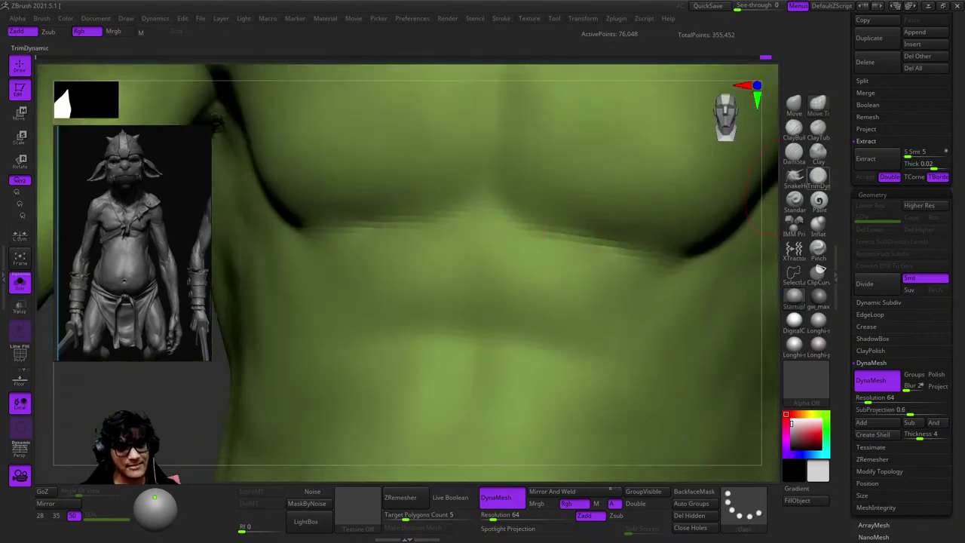
click(794, 151)
right_drag(527, 249, 573, 264)
right_drag(468, 275, 543, 298)
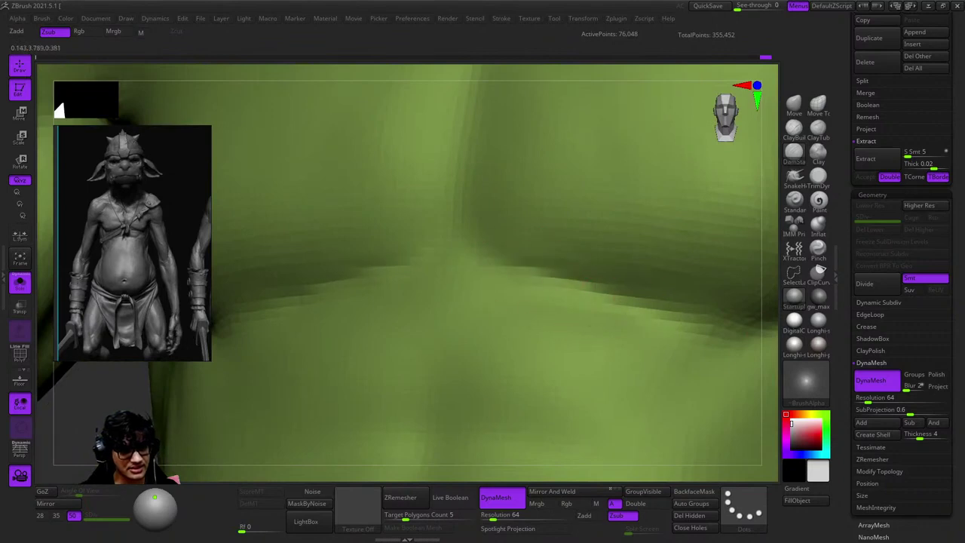
right_drag(637, 328, 674, 319)
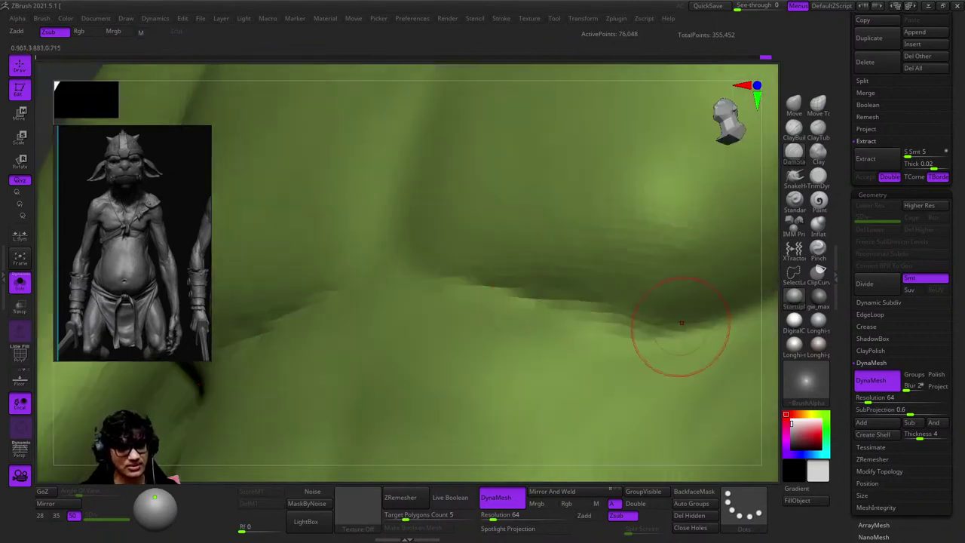
Adjust and smooth the lower pectoral edge where it meets the sternum.
key(b)
key(m)
key(v)
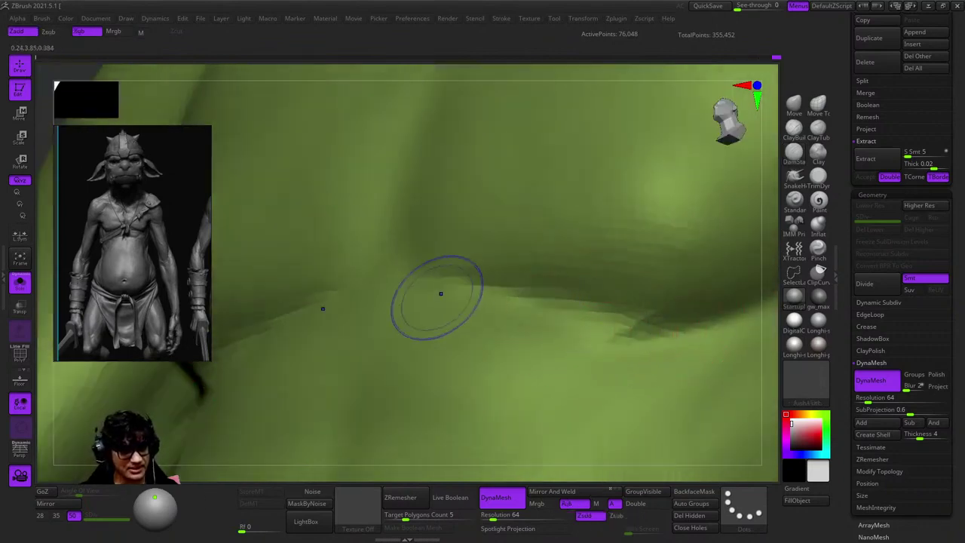
mouse_move(332, 350)
ctrl+right_down()
mouse_move(566, 248)
mouse_move(549, 355)
mouse_move(499, 272)
mouse_move(493, 424)
mouse_move(460, 314)
mouse_move(513, 312)
mouse_move(467, 302)
mouse_move(580, 290)
mouse_move(528, 260)
ctrl+right_up()
Define the spine groove and shoulder-blade muscles across the upper back with DamStandard.
key(b)
key(d)
key(s)
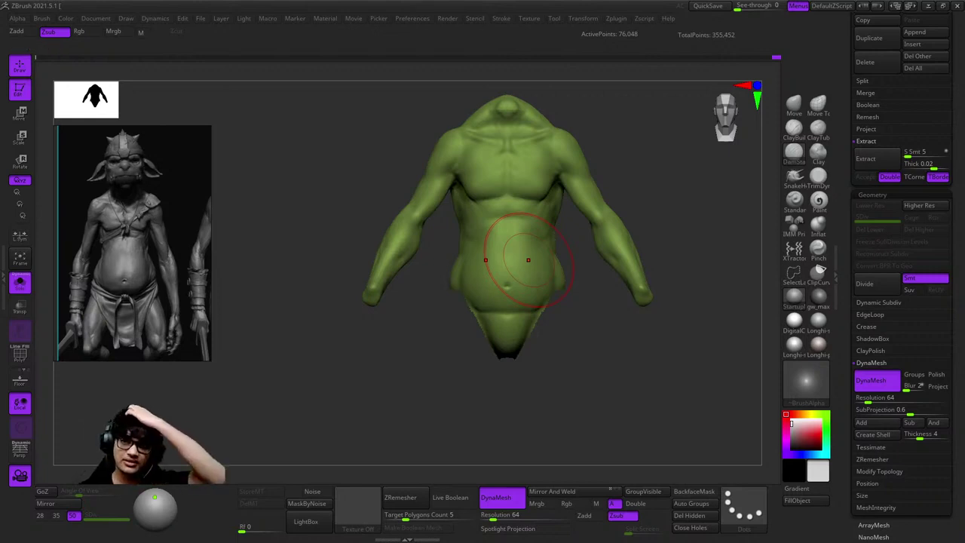
right_drag(527, 260, 520, 203)
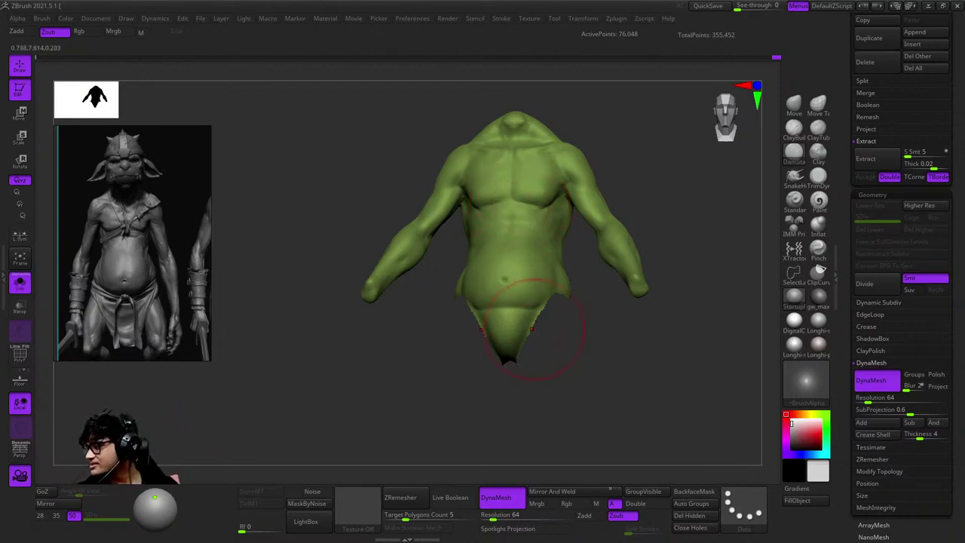
drag(684, 385, 613, 216)
key(space)
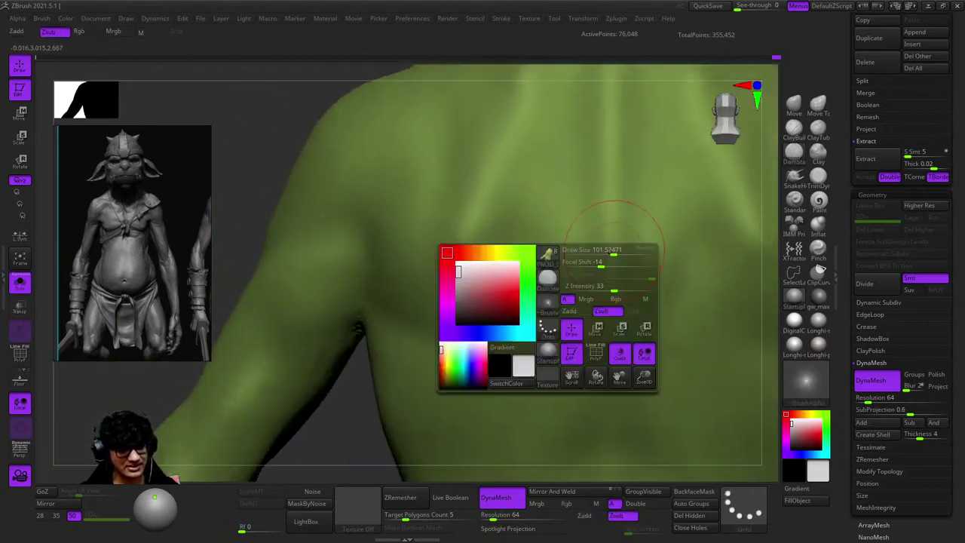
key(f)
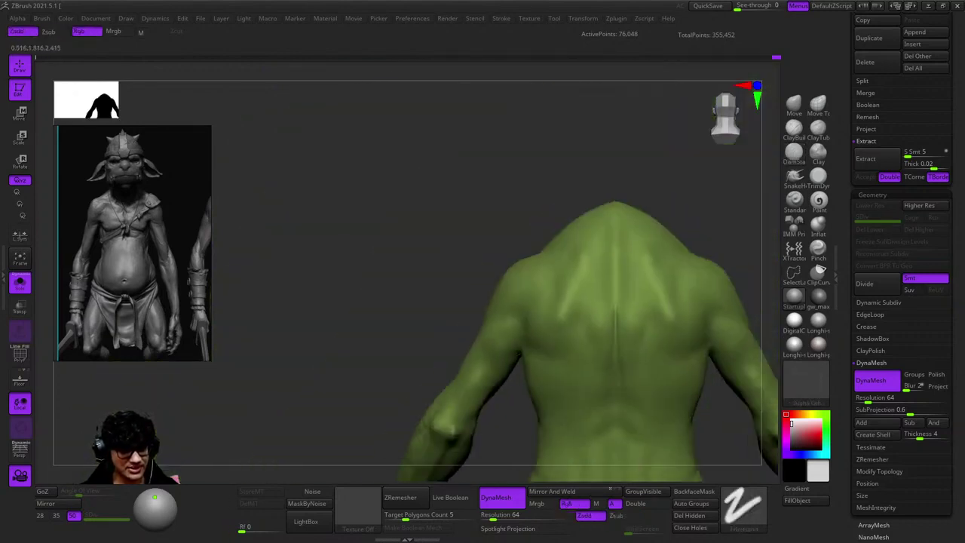
mouse_move(609, 334)
right_down()
mouse_move(605, 252)
mouse_move(596, 307)
mouse_move(571, 300)
mouse_move(599, 308)
mouse_move(588, 333)
mouse_move(573, 235)
right_up()
key(b)
key(d)
key(s)
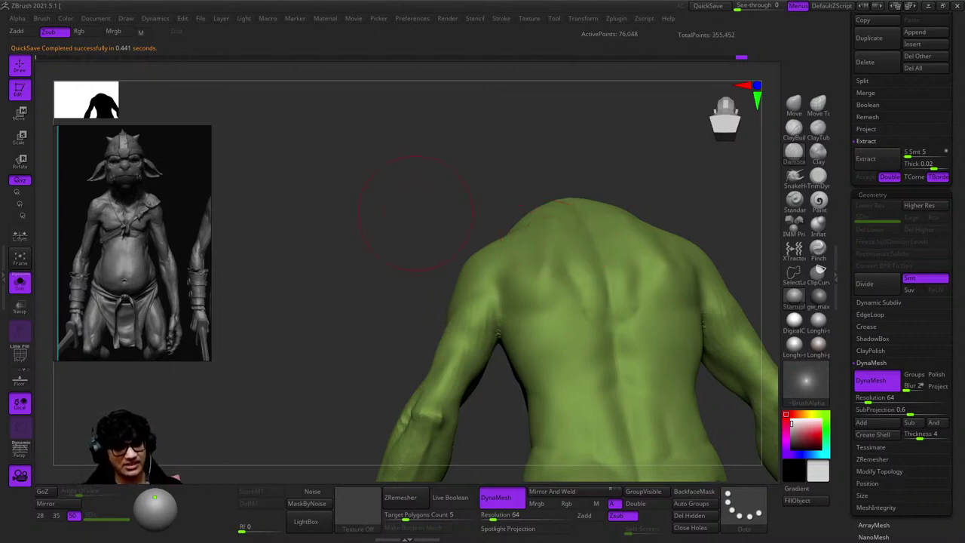
Build up the back muscle just behind the armpit with the ClayBuildup brush.
mouse_move(678, 219)
mouse_down()
mouse_move(538, 344)
mouse_move(578, 326)
mouse_up()
mouse_move(581, 344)
alt+right_down()
mouse_move(603, 334)
mouse_move(595, 354)
mouse_move(538, 237)
mouse_move(557, 317)
mouse_move(588, 301)
alt+right_up()
right_drag(534, 258, 437, 257)
key(space)
mouse_move(482, 347)
right_down()
mouse_move(508, 377)
mouse_move(465, 258)
mouse_move(517, 227)
right_up()
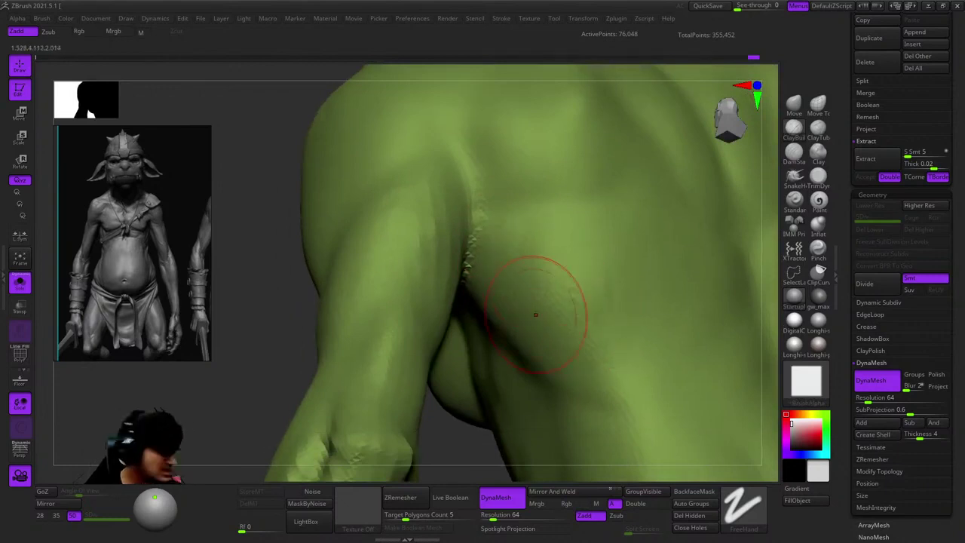
Add muscle volume along the middle and lower back on both sides of the spine with ClayBuildup.
mouse_move(557, 264)
right_down()
mouse_move(583, 248)
mouse_move(571, 276)
mouse_move(577, 254)
mouse_move(630, 301)
mouse_move(628, 233)
mouse_move(619, 227)
right_up()
key(space)
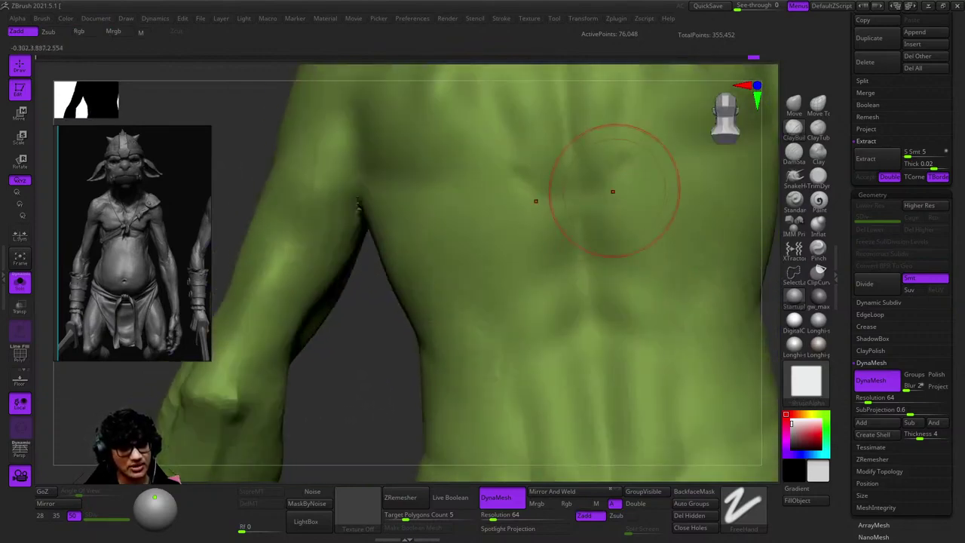
right_drag(621, 270, 571, 256)
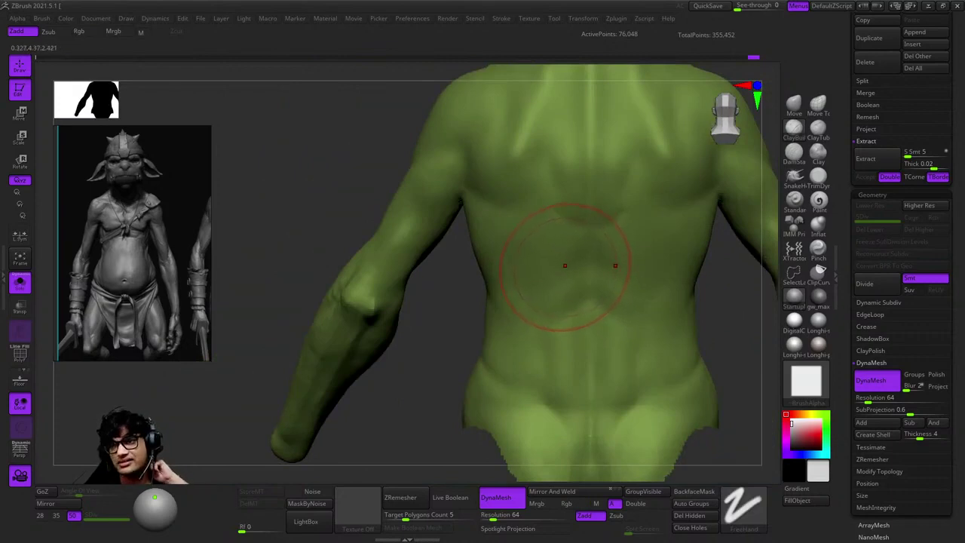
mouse_move(572, 255)
right_down()
mouse_move(555, 204)
mouse_move(614, 235)
mouse_move(586, 279)
mouse_move(649, 275)
right_up()
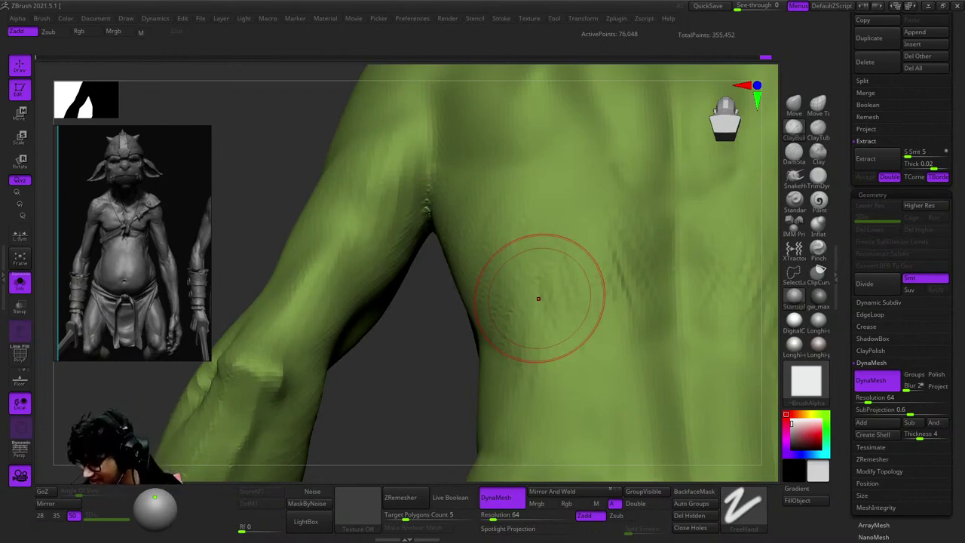
Carve the lower edge of the latissimus muscles across the lower back with DamStandard.
mouse_move(513, 181)
right_down()
mouse_move(517, 216)
mouse_move(504, 219)
right_up()
mouse_move(523, 263)
right_down()
mouse_move(469, 207)
mouse_move(437, 203)
right_up()
mouse_move(475, 236)
right_down()
mouse_move(448, 269)
mouse_move(448, 252)
mouse_move(488, 269)
mouse_move(463, 323)
mouse_move(581, 323)
mouse_move(573, 301)
mouse_move(588, 316)
right_up()
mouse_move(543, 248)
right_down()
mouse_move(564, 243)
mouse_move(527, 244)
mouse_move(535, 230)
mouse_move(513, 312)
right_up()
key(space)
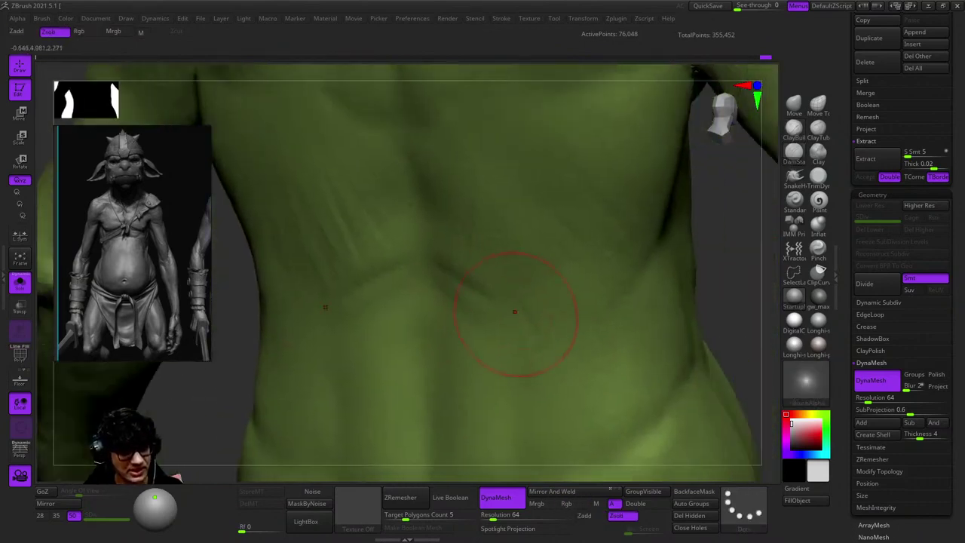
right_drag(590, 318, 556, 297)
drag(581, 301, 528, 355)
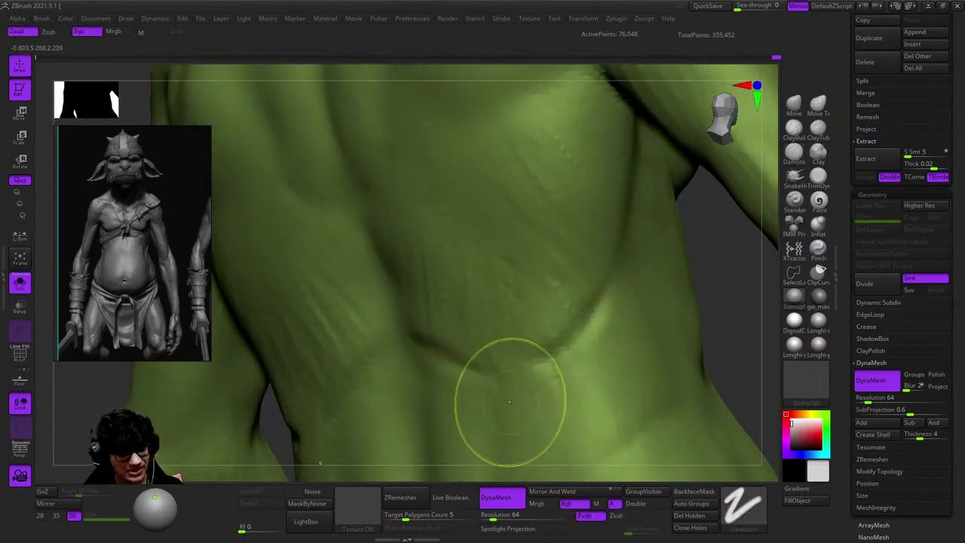
Smooth the rough strokes over the latissimus muscles and the middle of the back.
mouse_move(510, 401)
right_down()
mouse_move(517, 366)
mouse_move(565, 316)
mouse_move(519, 280)
mouse_move(477, 301)
mouse_move(499, 284)
right_up()
key(x)
key(space)
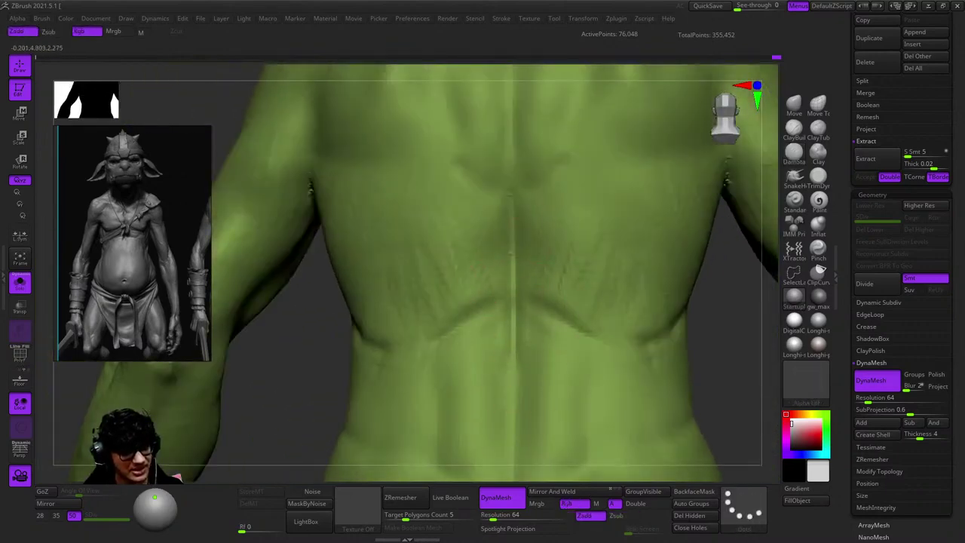
mouse_move(603, 340)
right_down()
mouse_move(527, 332)
mouse_move(609, 276)
right_up()
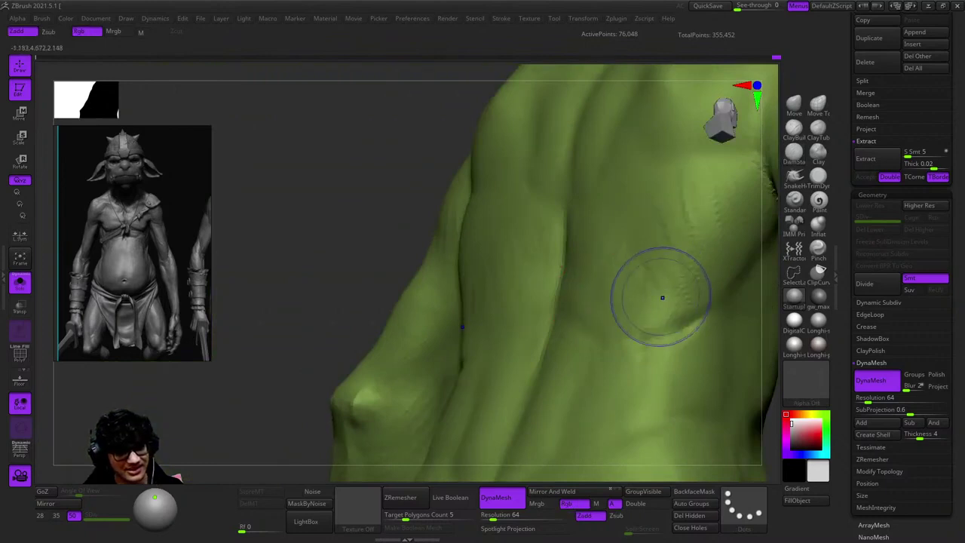
mouse_move(661, 295)
right_down()
mouse_move(617, 376)
mouse_move(607, 318)
right_up()
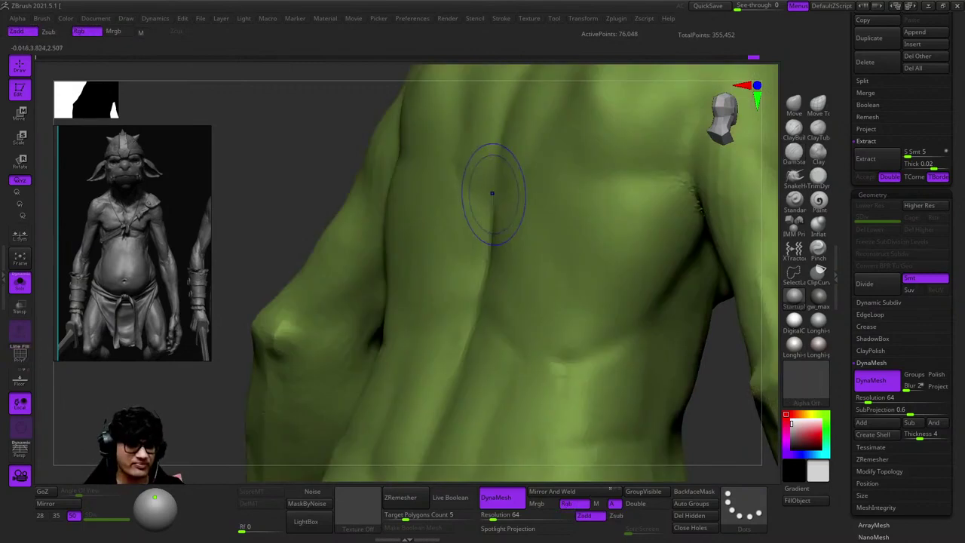
Carve the rear deltoid crease above the back of the armpit with DamStandard and smooth the shoulder blade.
mouse_move(491, 190)
right_down()
mouse_move(701, 286)
mouse_move(598, 189)
mouse_move(577, 222)
mouse_move(593, 267)
right_up()
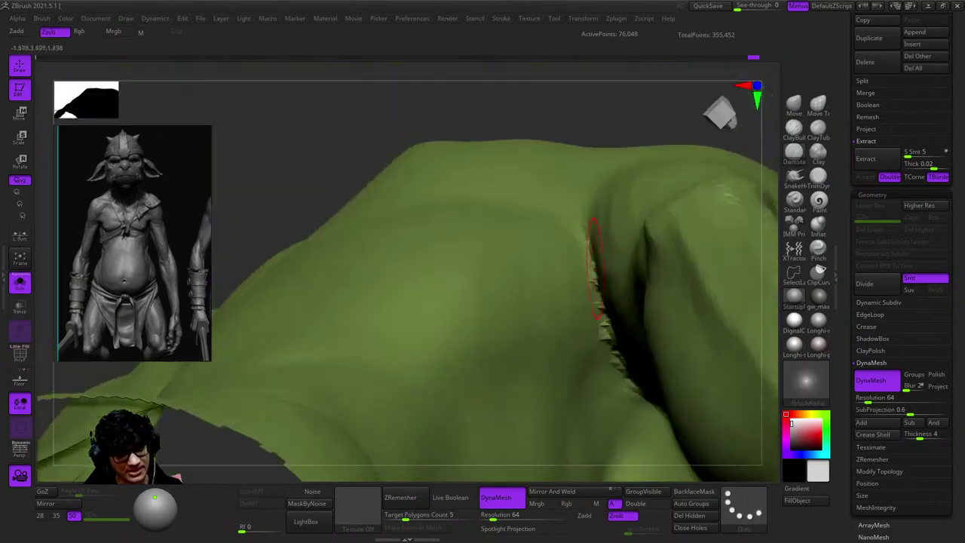
mouse_move(572, 234)
right_down()
mouse_move(598, 345)
mouse_move(585, 256)
mouse_move(635, 355)
mouse_move(613, 366)
mouse_move(588, 355)
mouse_move(566, 161)
mouse_move(583, 335)
mouse_move(549, 306)
right_up()
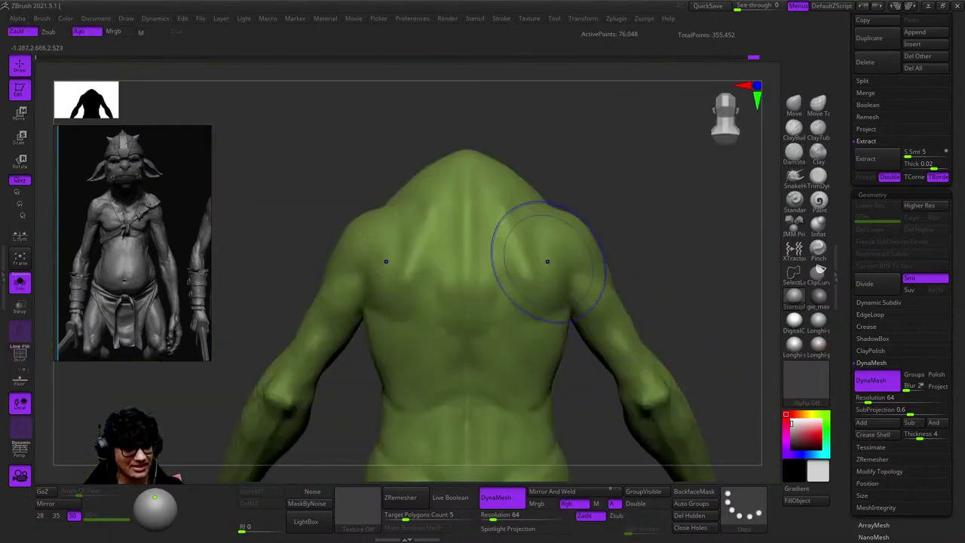
mouse_move(543, 254)
right_down()
mouse_move(596, 249)
mouse_move(596, 301)
mouse_move(626, 286)
mouse_move(656, 302)
right_up()
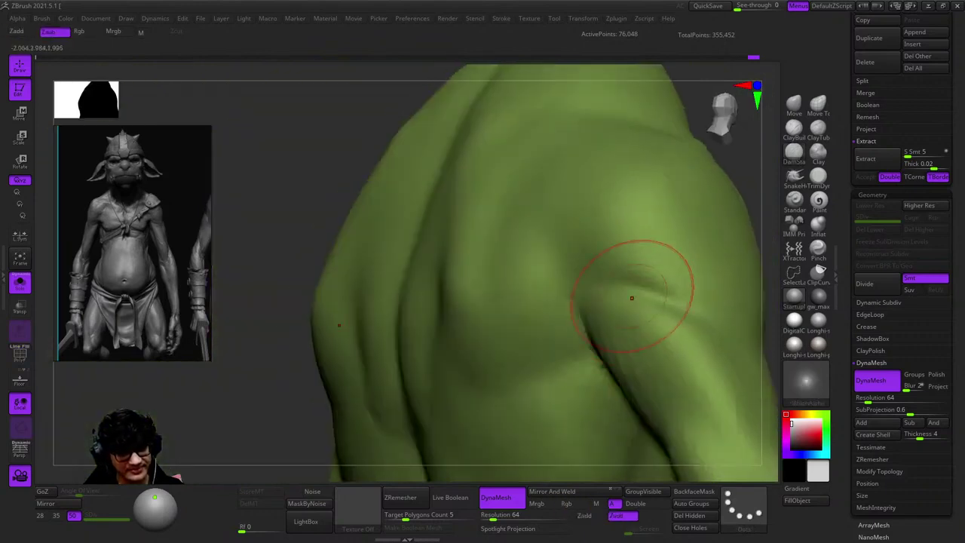
alt+right_drag(678, 351, 663, 316)
mouse_move(595, 174)
right_down()
mouse_move(581, 150)
mouse_move(603, 216)
right_up()
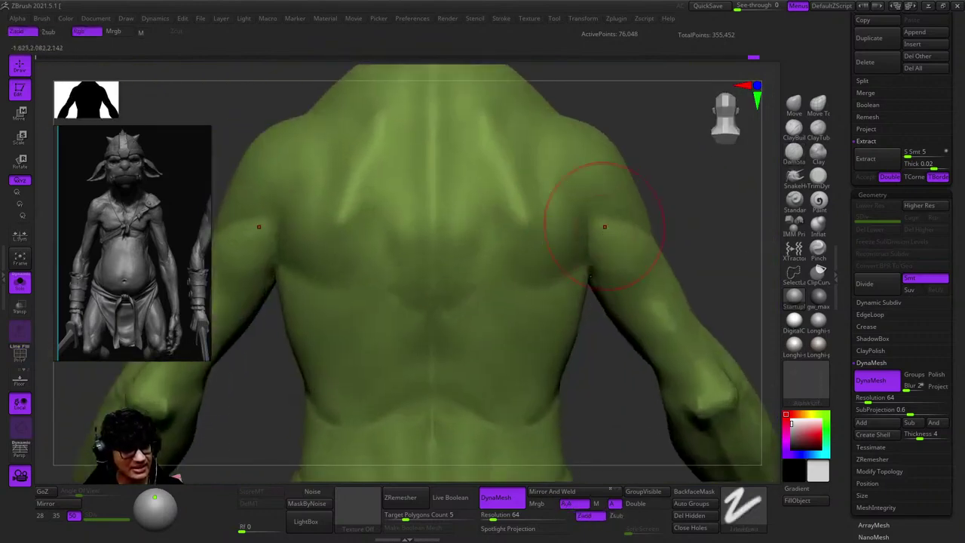
alt+right_drag(570, 254, 532, 198)
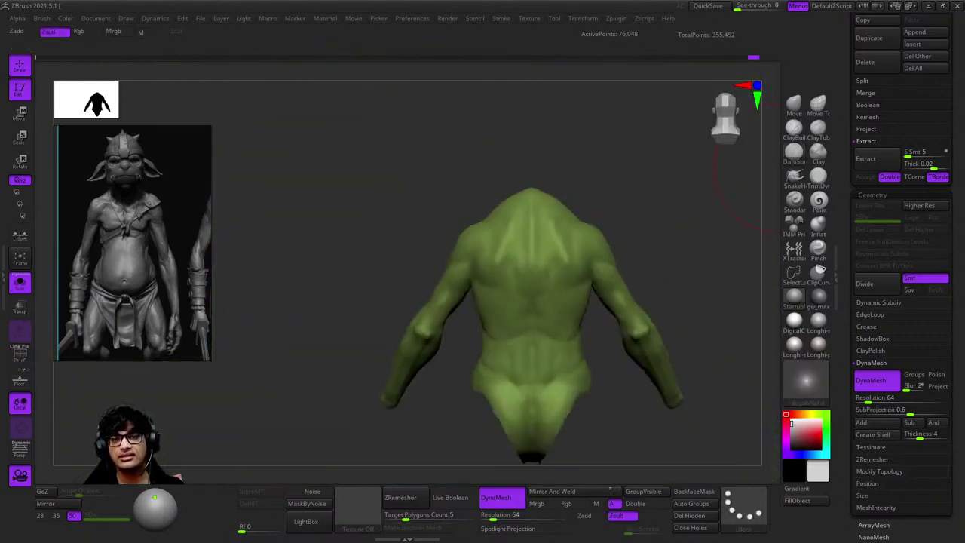
Examine the torso's chest, back and arms from the front and from behind.
scroll(874, 151, up, 10)
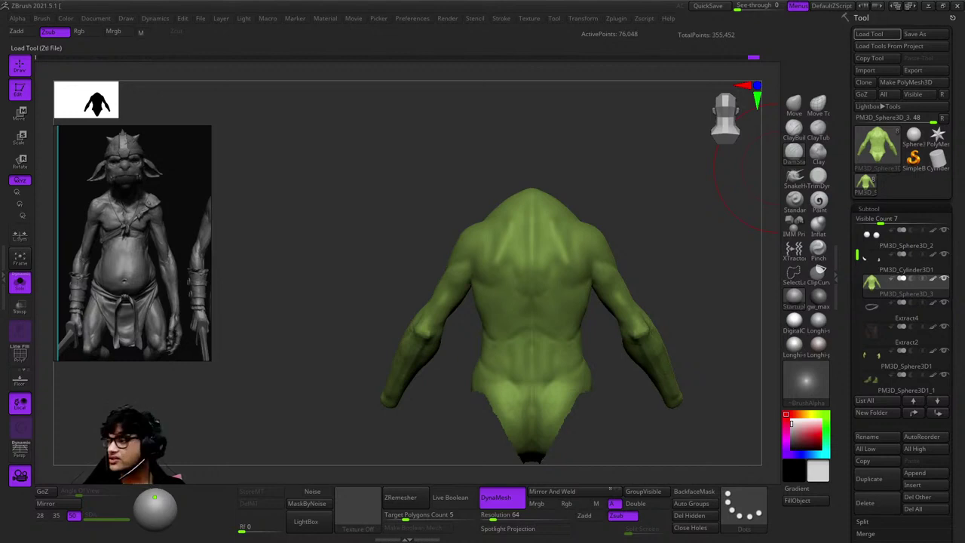
drag(622, 254, 723, 283)
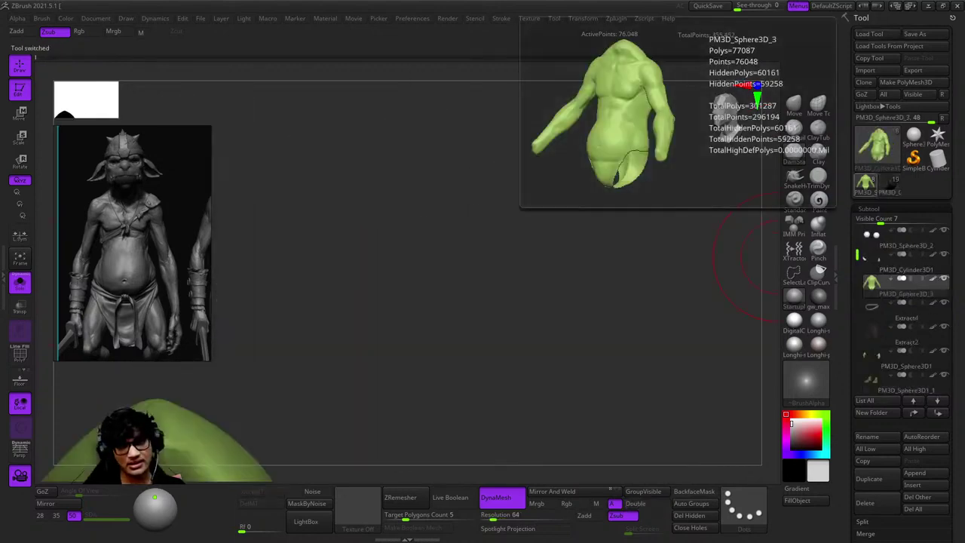
drag(614, 279, 664, 301)
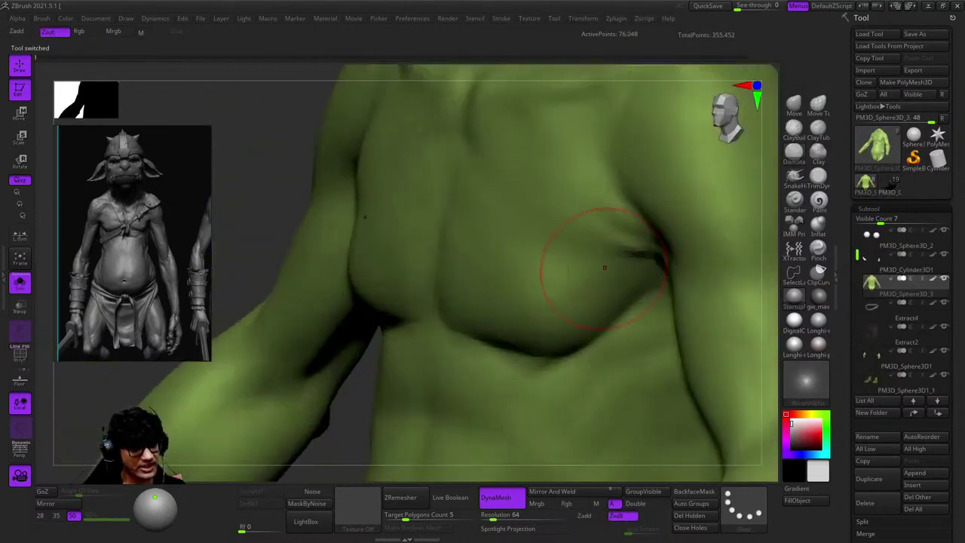
drag(584, 263, 550, 341)
mouse_move(564, 339)
alt+right_down()
mouse_move(575, 172)
mouse_move(555, 285)
mouse_move(485, 339)
mouse_move(532, 291)
mouse_move(498, 339)
mouse_move(573, 377)
mouse_move(543, 294)
alt+right_up()
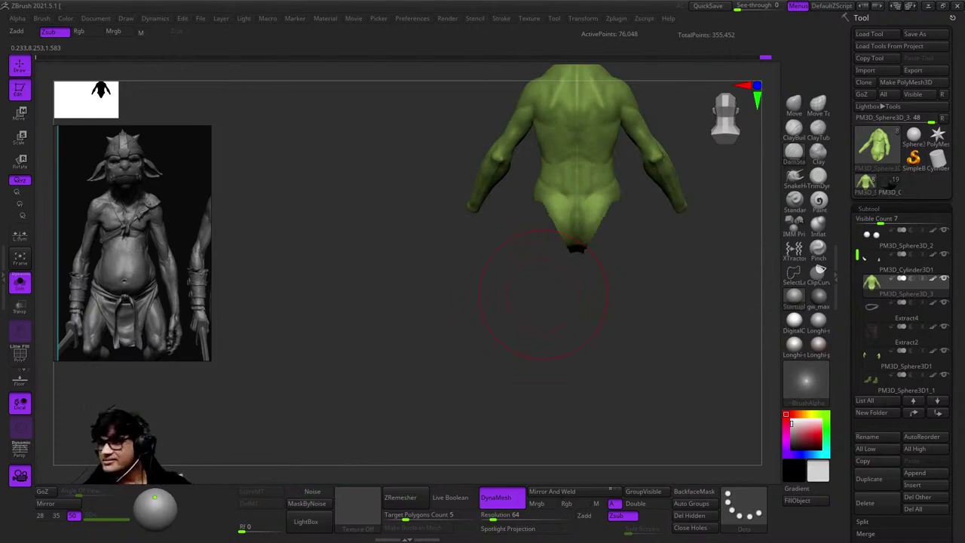
alt+right_drag(570, 278, 656, 218)
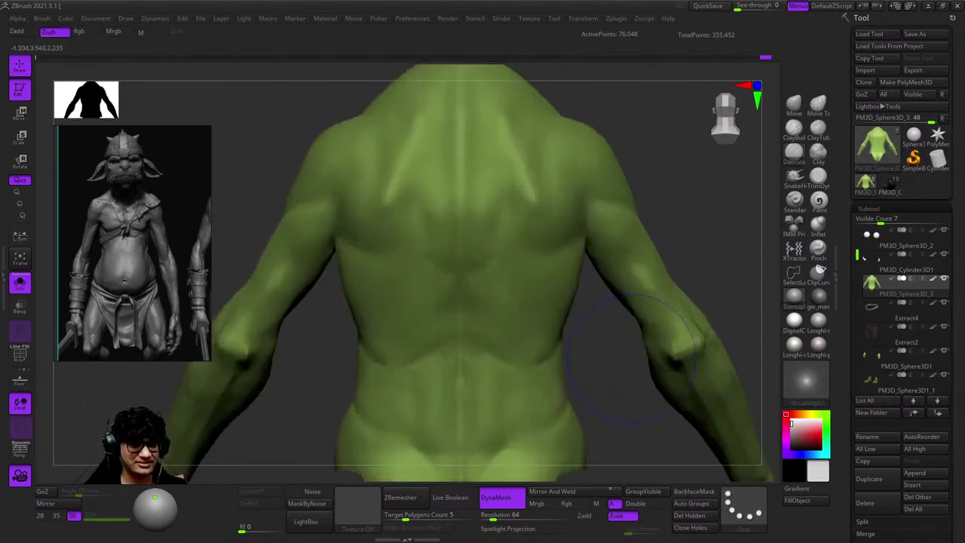
key(shift+f)
key(shift+f)
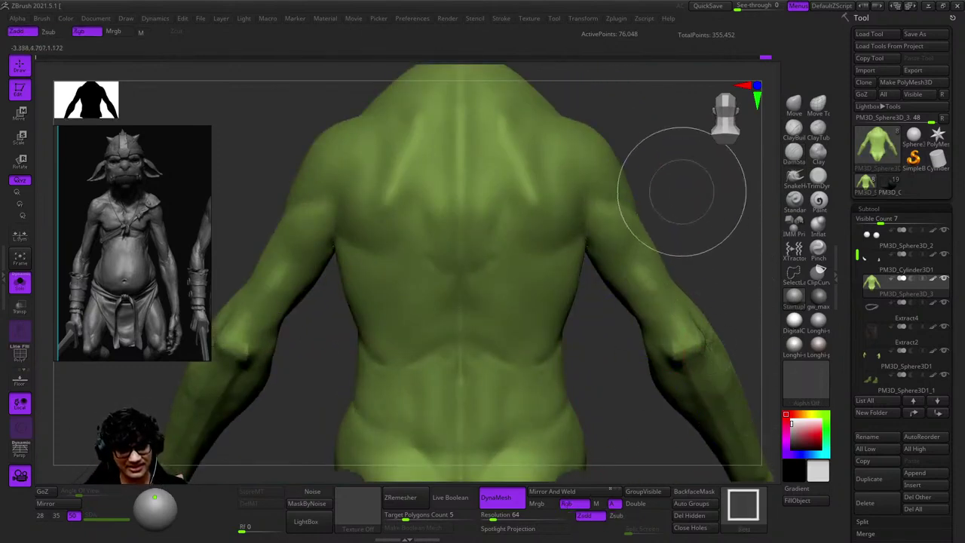
Isolate the arms and legs by hiding the torso with the SelectLasso brush, with the polyframe displayed.
mouse_move(680, 186)
right_down()
mouse_move(668, 211)
mouse_move(686, 188)
right_up()
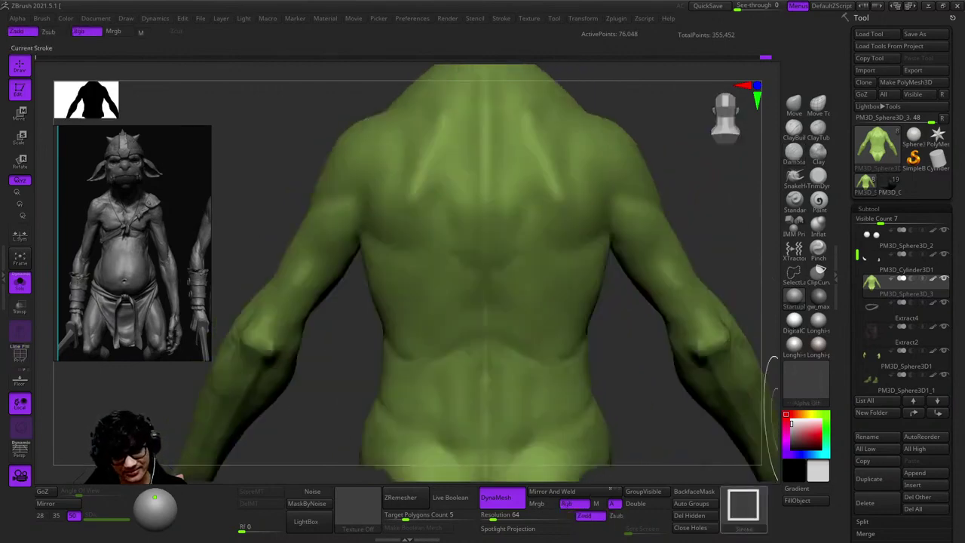
key(b)
click(597, 421)
key(f)
mouse_move(629, 294)
right_down()
mouse_move(625, 249)
mouse_move(646, 312)
mouse_move(633, 279)
mouse_move(646, 388)
right_up()
key(shift+f)
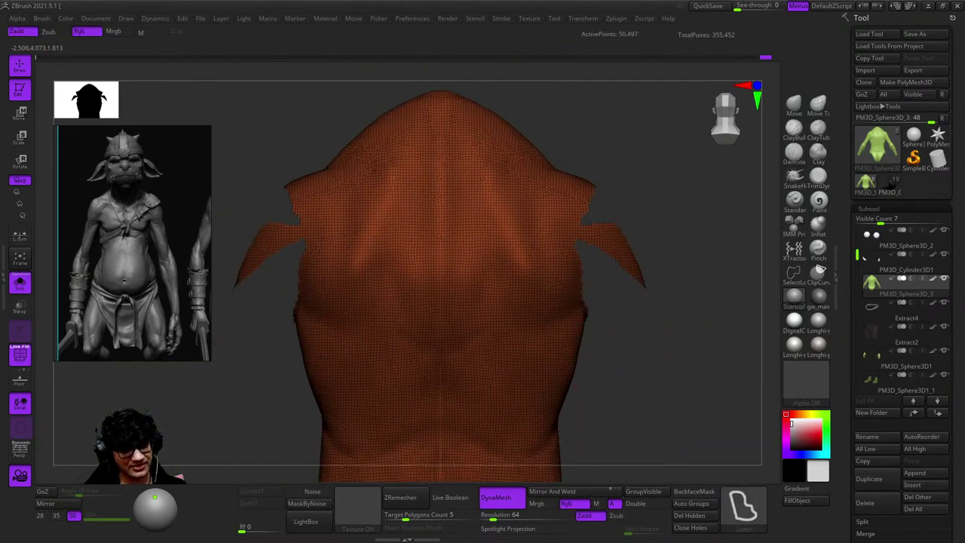
mouse_move(647, 398)
ctrl+shift+mouse_down()
mouse_move(641, 179)
mouse_move(595, 181)
ctrl+shift+mouse_up()
mouse_move(603, 301)
ctrl+right_down()
mouse_move(573, 354)
mouse_move(678, 317)
mouse_move(563, 361)
ctrl+right_up()
shift+right_drag(485, 355, 571, 323)
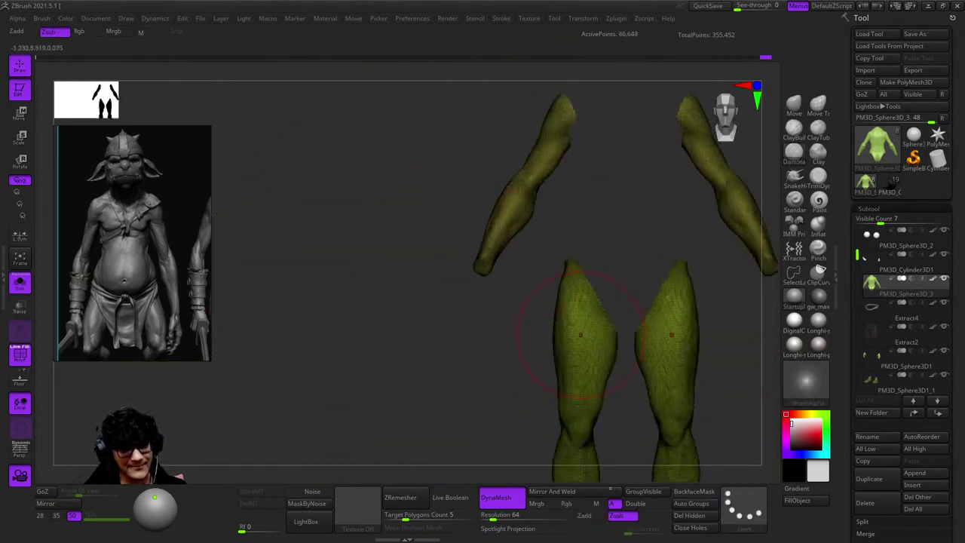
Assign a separate polygroup to each isolated arm and leg with Auto Groups.
key(f)
click(689, 515)
click(690, 503)
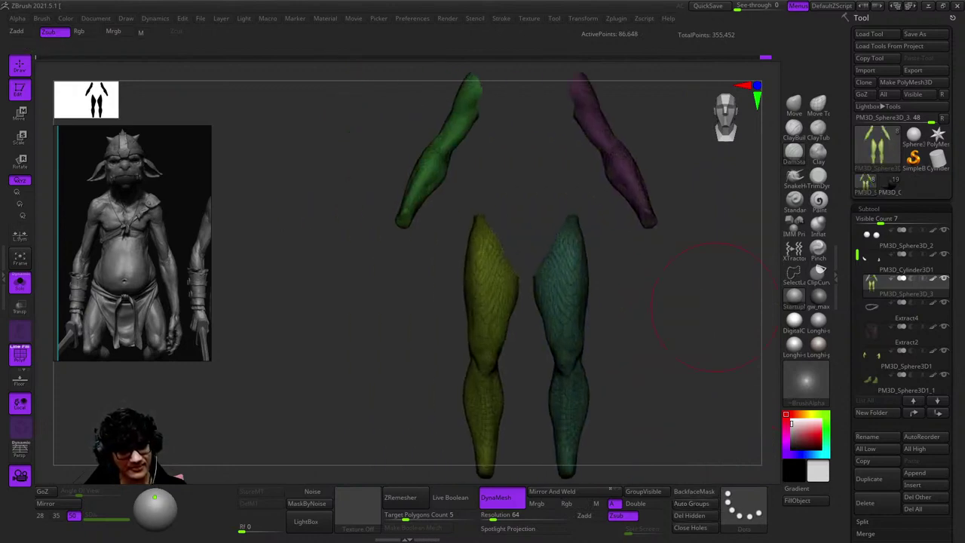
Isolate both arms by hiding the torso and legs polygroups, and turn off the polyframe display.
ctrl+right_drag(620, 366, 458, 444)
mouse_move(452, 448)
ctrl+shift+mouse_down()
mouse_move(466, 253)
mouse_move(535, 256)
mouse_move(624, 421)
mouse_move(622, 384)
ctrl+shift+mouse_up()
ctrl+shift+click(624, 301)
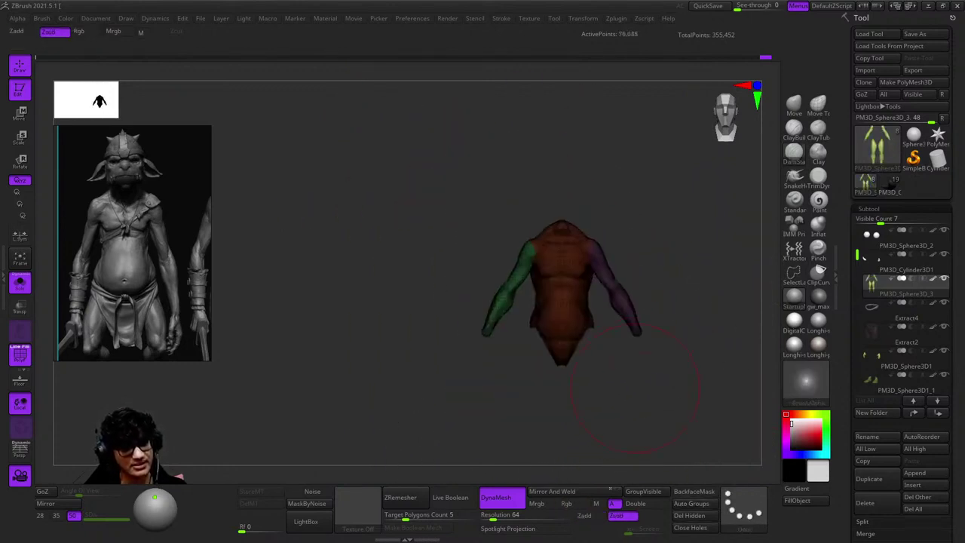
ctrl+alt+shift+click(580, 369)
mouse_move(609, 390)
ctrl+right_down()
mouse_move(646, 194)
mouse_move(614, 291)
ctrl+right_up()
key(shift+f)
Build up the back of the upper arm and the bony elbow with ClayBuildup, and smooth the strokes.
key(b)
key(t)
key(d)
key(f)
click(793, 199)
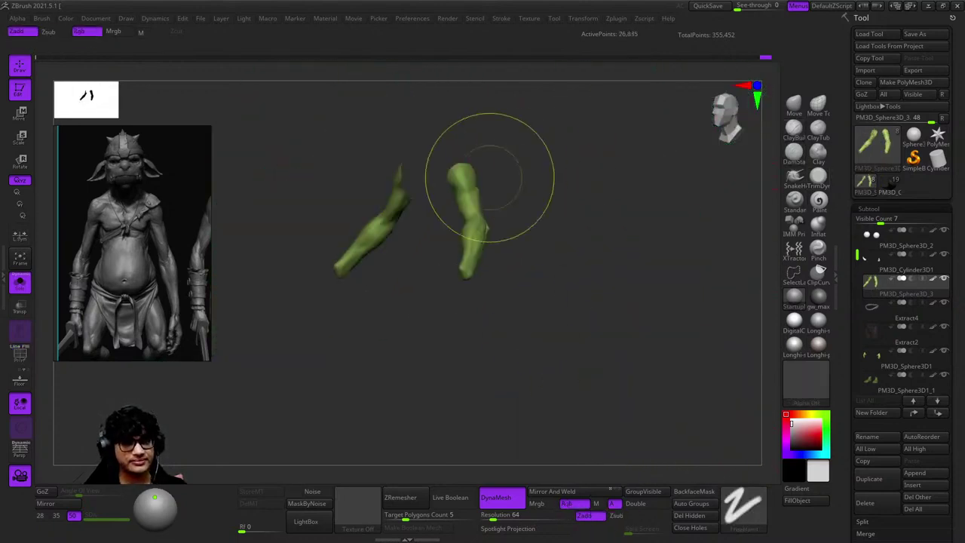
mouse_move(463, 183)
ctrl+right_down()
mouse_move(535, 320)
mouse_move(603, 280)
mouse_move(640, 226)
mouse_move(585, 204)
ctrl+right_up()
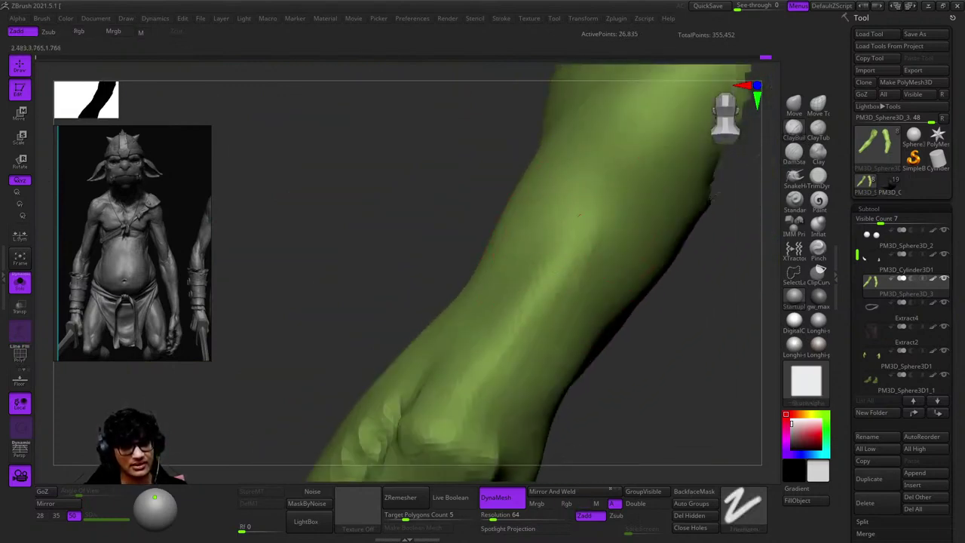
right_drag(528, 320, 603, 219)
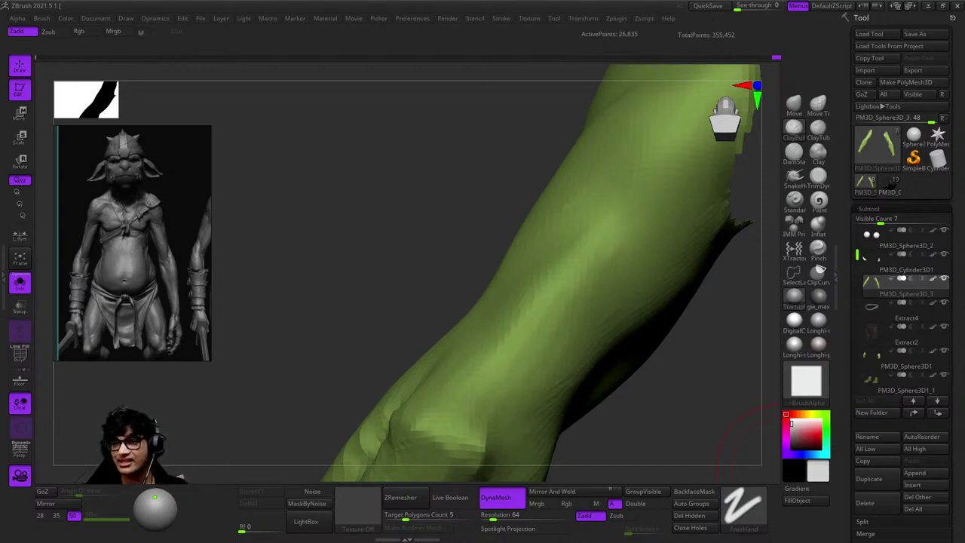
drag(735, 433, 701, 377)
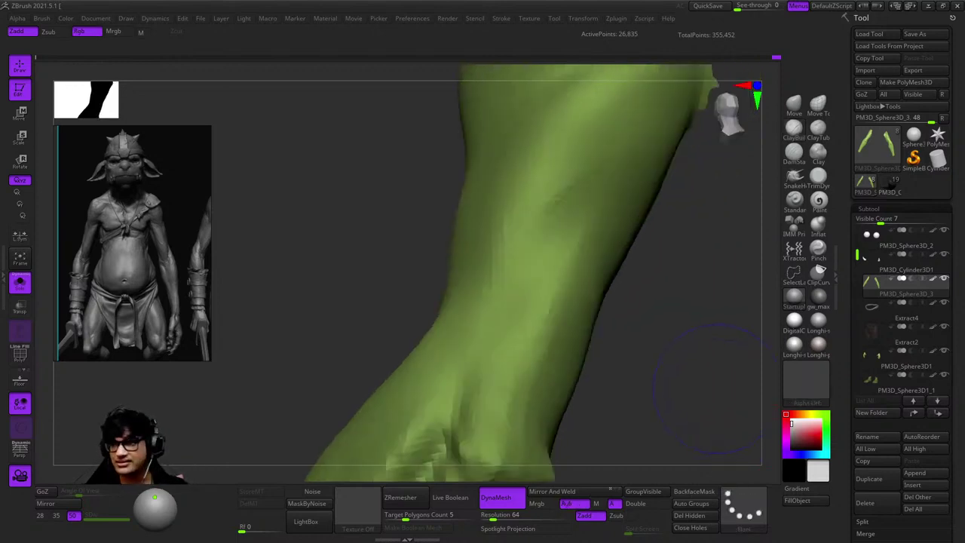
key(f)
ctrl+shift+click(512, 278)
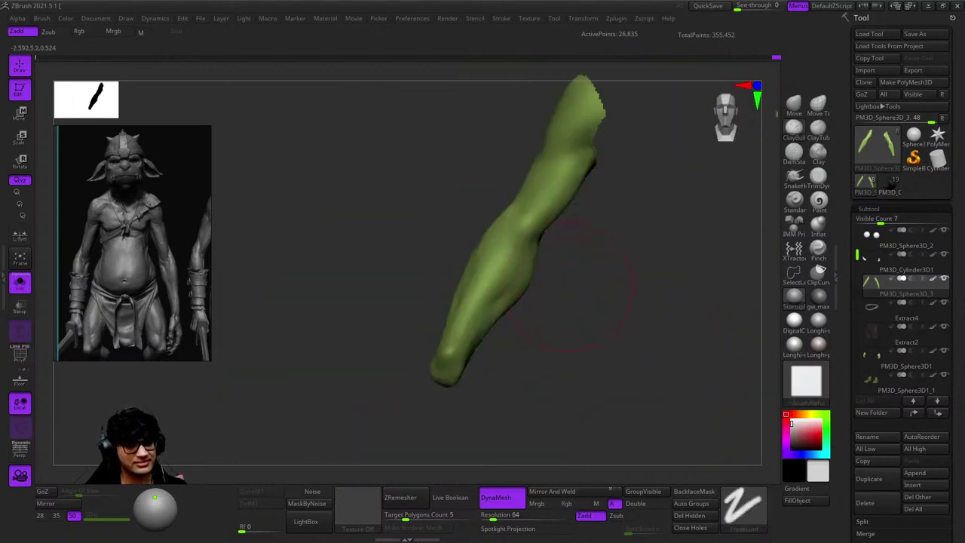
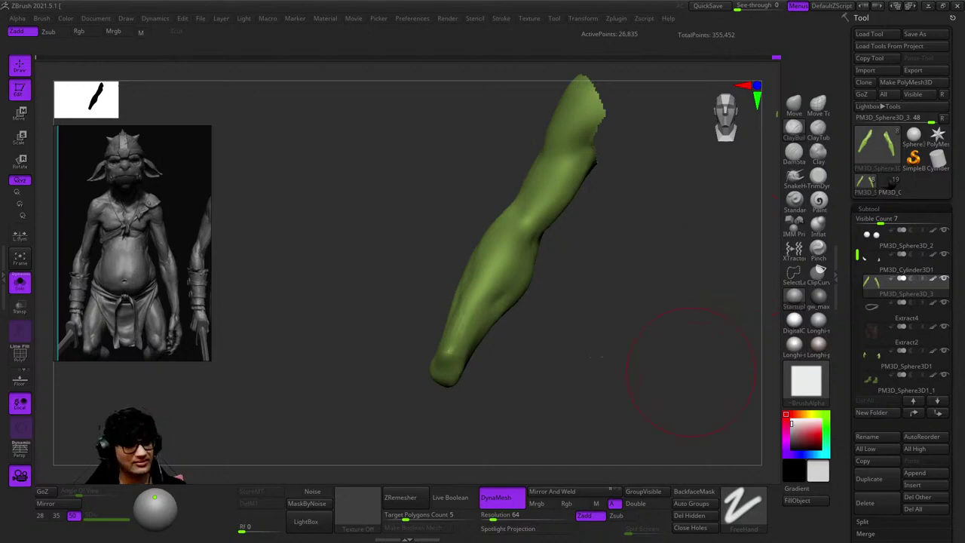
Define the elbow bone and the muscle transitions around it from behind, and smooth the surrounding dents.
mouse_move(550, 189)
mouse_down()
mouse_move(543, 230)
mouse_move(551, 215)
mouse_move(551, 254)
mouse_up()
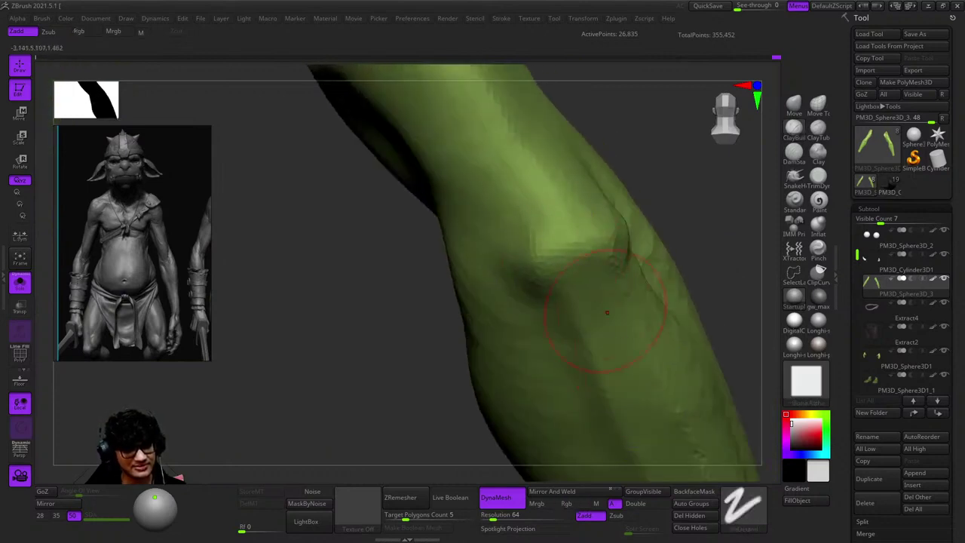
drag(607, 311, 517, 280)
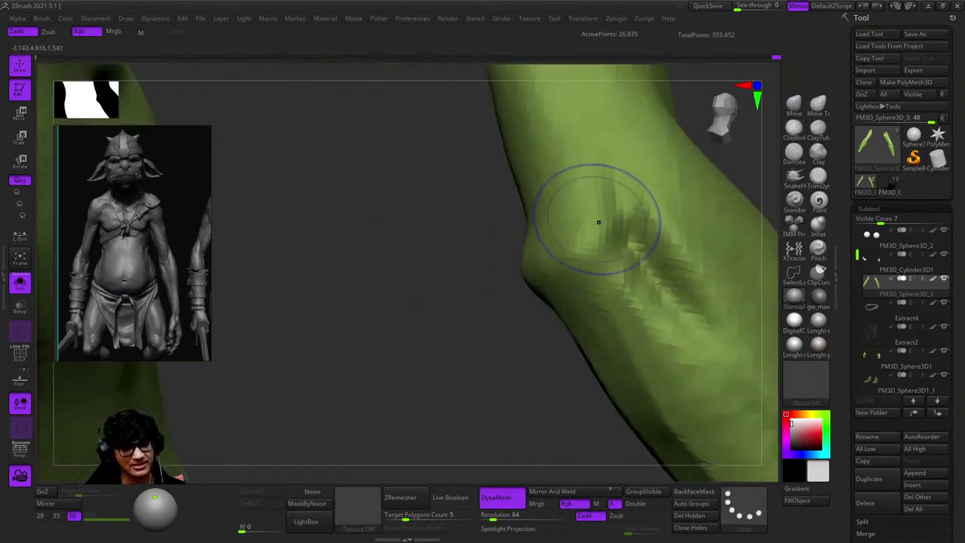
drag(598, 222, 532, 211)
mouse_move(598, 333)
mouse_down()
mouse_move(580, 324)
mouse_move(573, 267)
mouse_move(543, 227)
mouse_move(553, 263)
mouse_up()
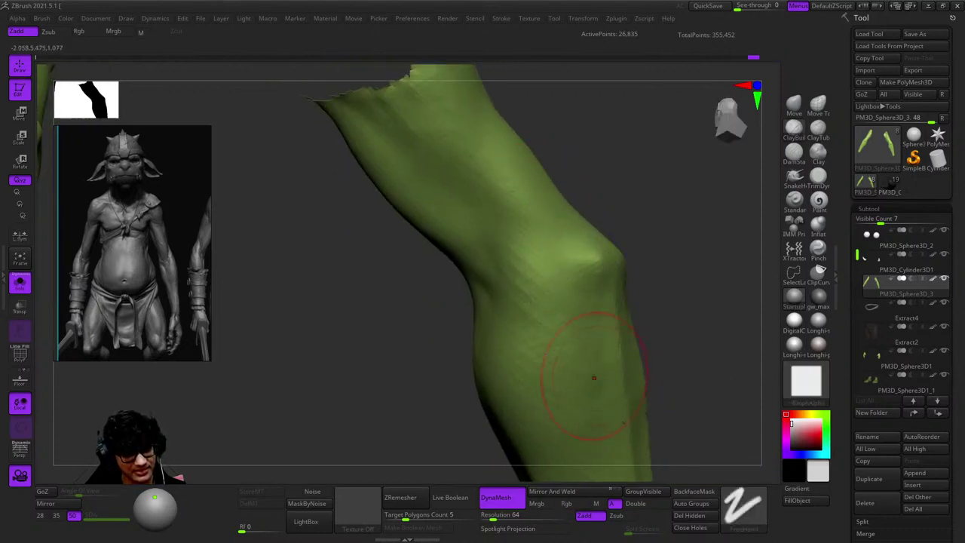
Sculpt the muscle forms along the back of the forearm down to the wrist and smooth them.
mouse_move(594, 377)
mouse_down()
mouse_move(609, 345)
mouse_move(282, 344)
mouse_move(595, 211)
mouse_move(625, 366)
mouse_up()
drag(624, 422, 610, 280)
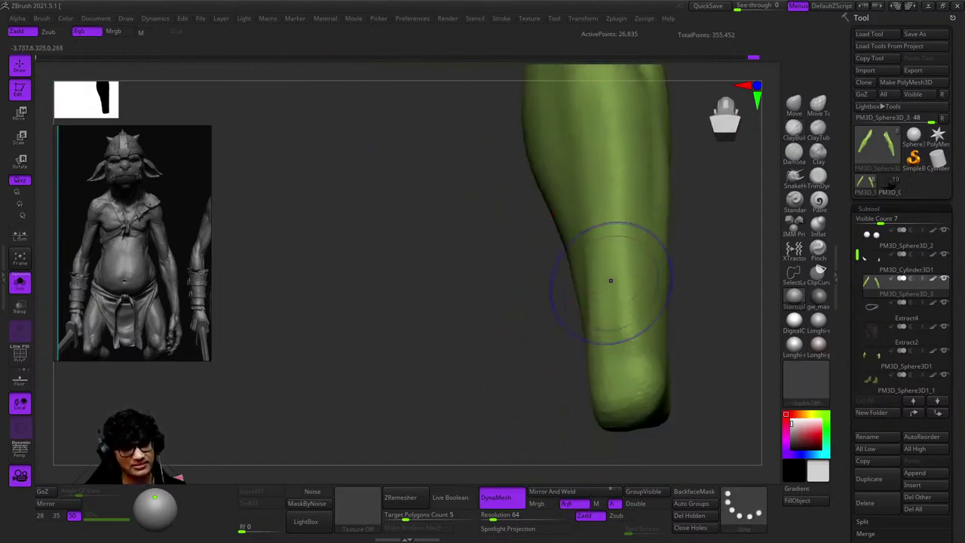
key(b)
key(s)
key(t)
mouse_move(603, 340)
mouse_down()
mouse_move(621, 337)
mouse_move(612, 351)
mouse_move(561, 353)
mouse_up()
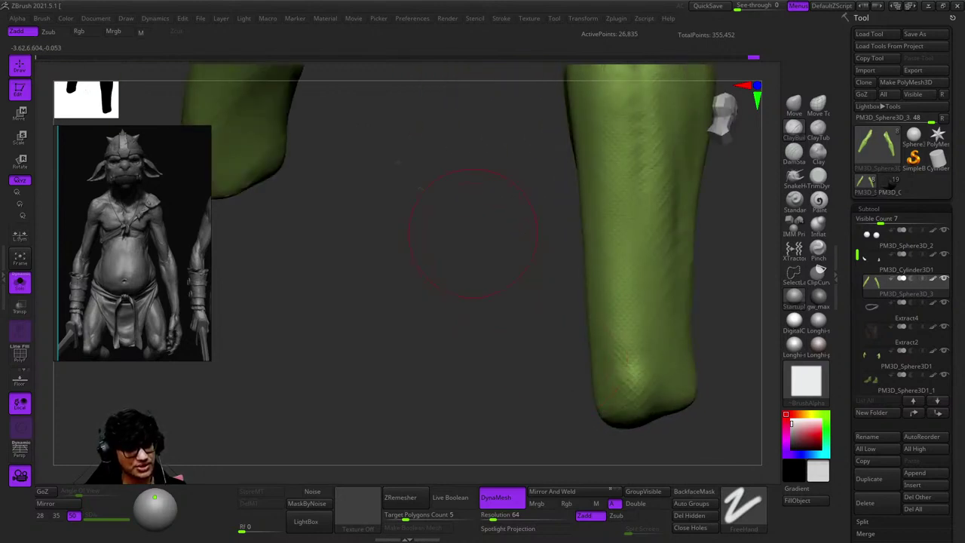
mouse_move(473, 234)
mouse_down()
mouse_move(460, 256)
mouse_move(495, 291)
mouse_up()
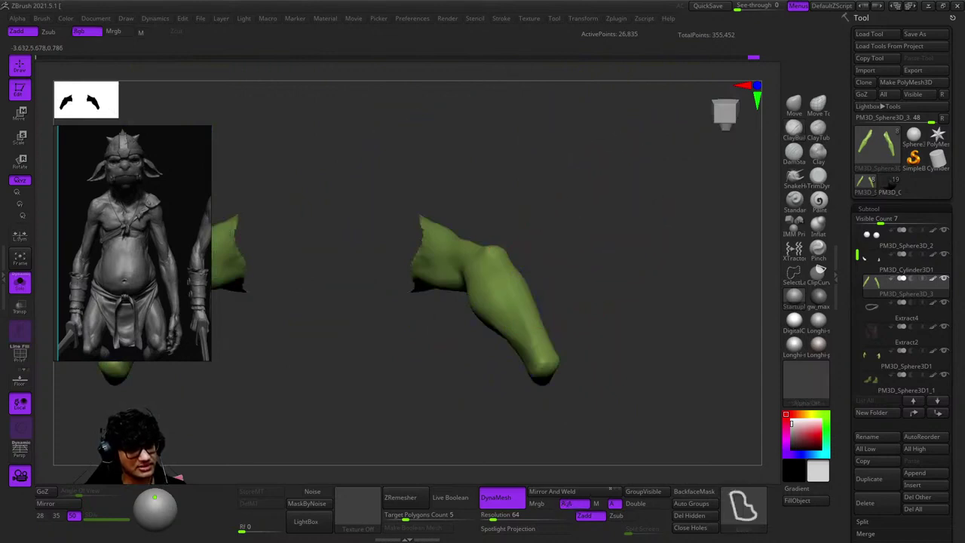
Unhide the rest of the body and soften the elbow area as seen from behind.
ctrl+shift+click(578, 280)
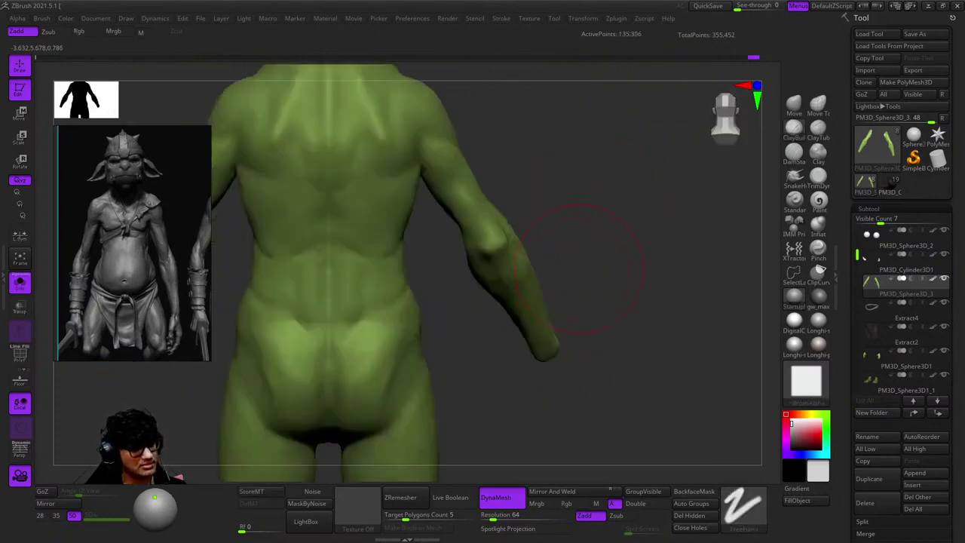
mouse_move(585, 260)
mouse_down()
mouse_move(599, 238)
mouse_move(639, 245)
mouse_up()
mouse_move(612, 209)
mouse_down()
mouse_move(592, 301)
mouse_move(497, 338)
mouse_move(534, 252)
mouse_move(528, 316)
mouse_move(574, 331)
mouse_move(603, 312)
mouse_move(528, 222)
mouse_up()
key(shift)
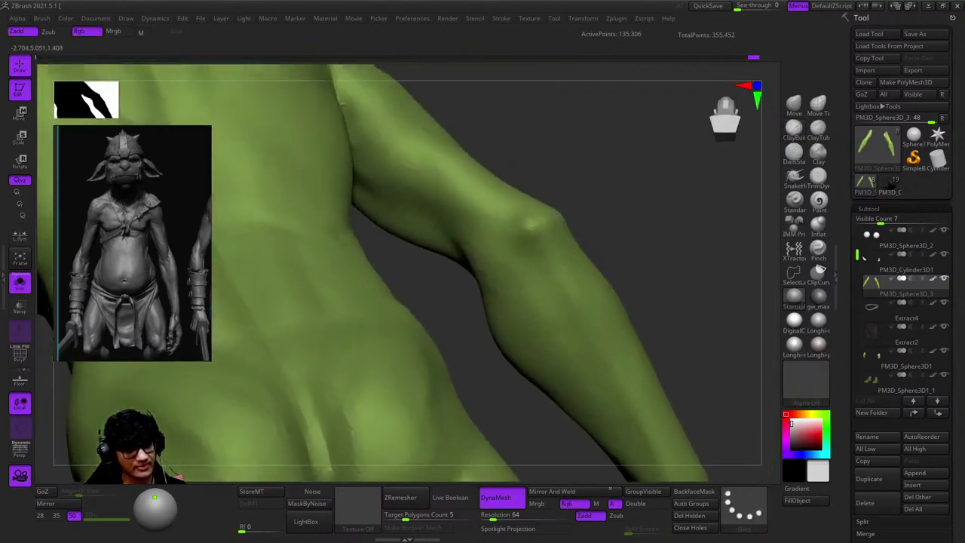
drag(618, 174, 517, 183)
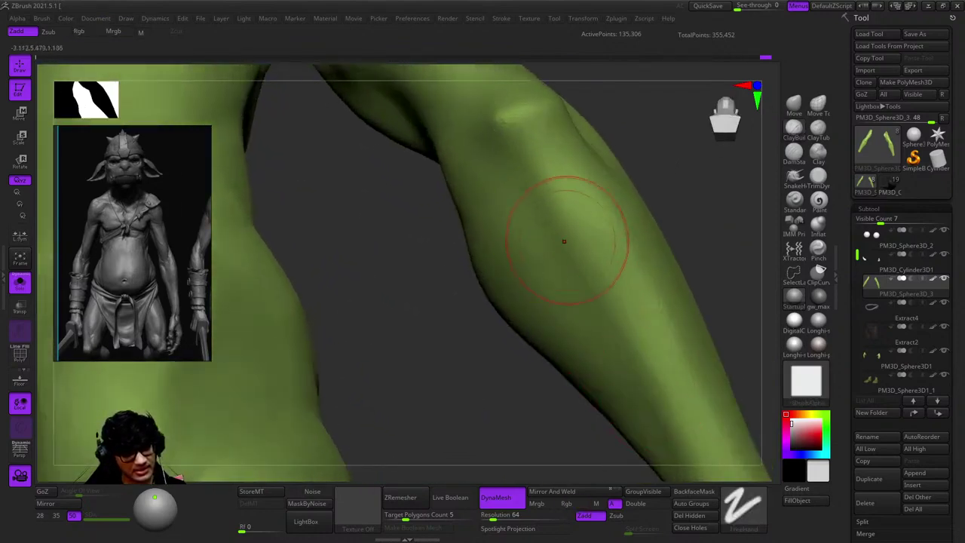
Refine the volume of the forearm from elbow to wrist, working on its back and outer sides.
drag(564, 241, 588, 222)
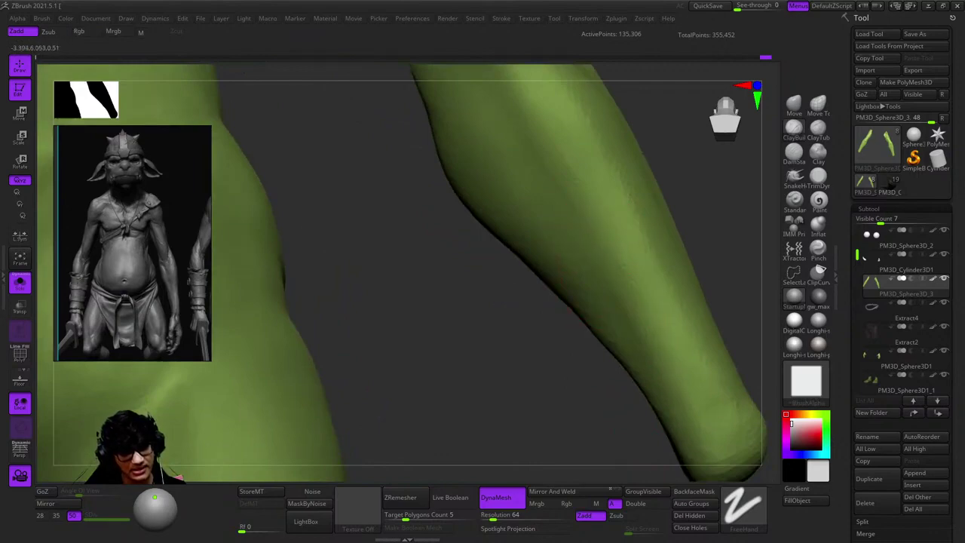
drag(584, 317, 581, 410)
drag(644, 422, 559, 247)
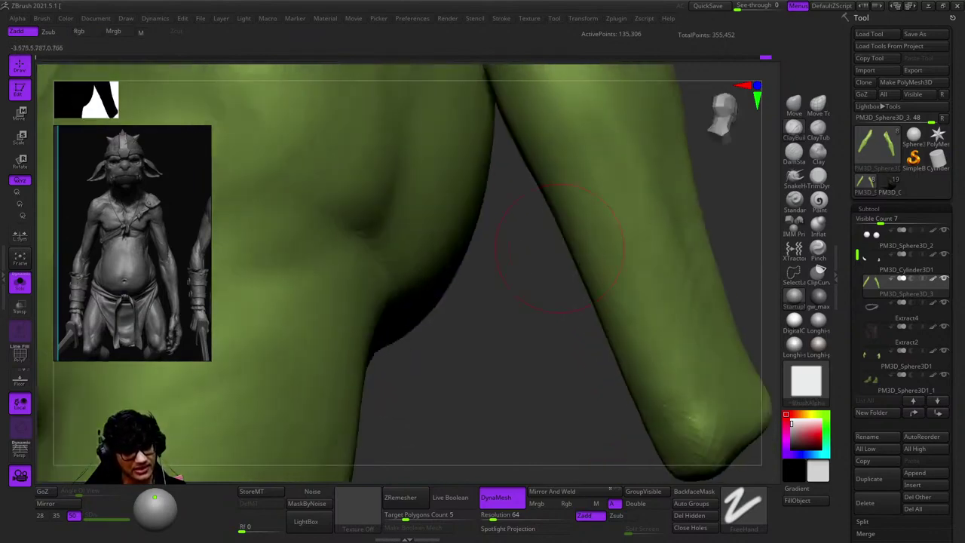
drag(616, 238, 528, 280)
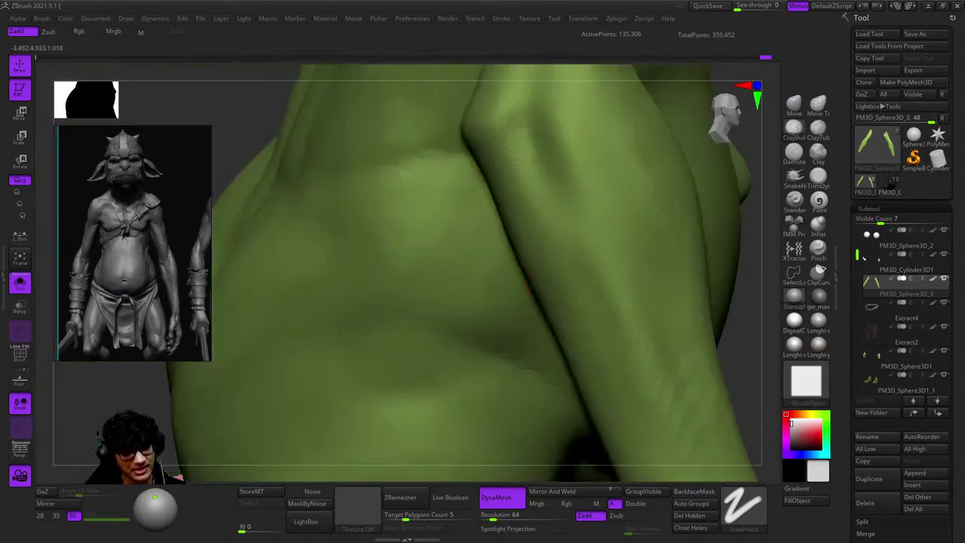
right_drag(623, 358, 578, 256)
right_drag(582, 290, 614, 280)
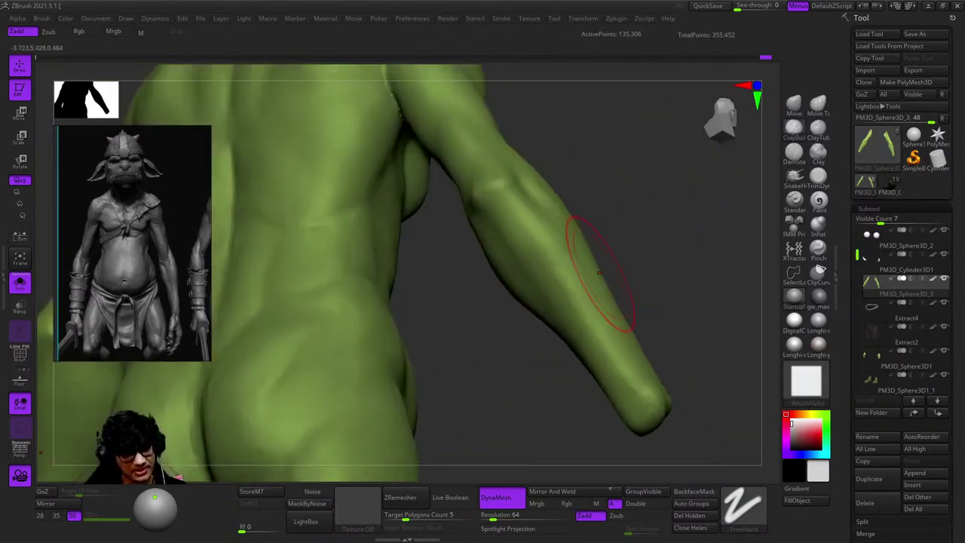
mouse_move(581, 334)
right_down()
mouse_move(495, 216)
mouse_move(482, 249)
mouse_move(547, 310)
mouse_move(583, 262)
mouse_move(532, 291)
mouse_move(555, 312)
mouse_move(663, 294)
mouse_move(530, 241)
mouse_move(590, 207)
mouse_move(552, 205)
mouse_move(558, 179)
mouse_move(572, 224)
right_up()
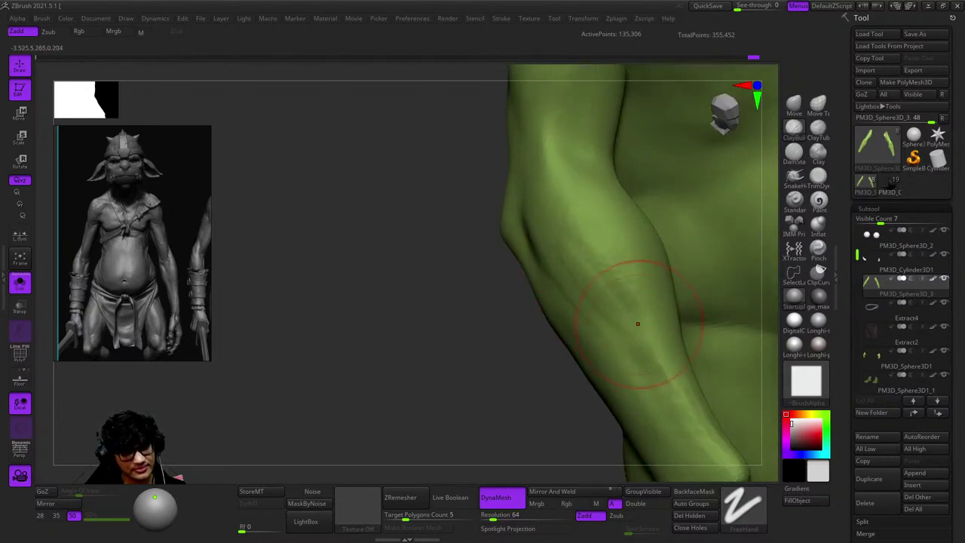
Shape the outer forearm muscle below the elbow with ClayBuildup and blend the strokes.
key(b)
key(p)
key(a)
key(b)
key(c)
key(b)
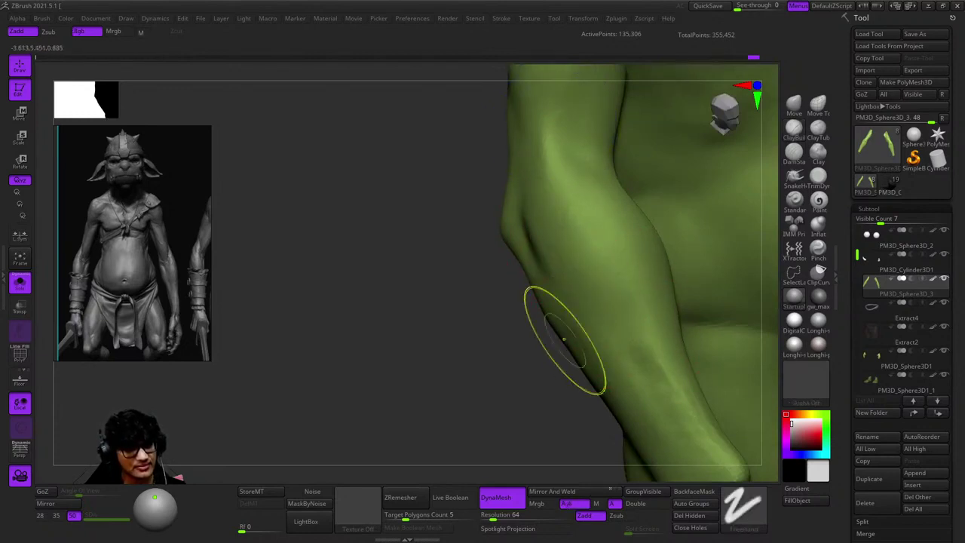
mouse_move(560, 345)
right_down()
mouse_move(462, 194)
mouse_move(420, 248)
mouse_move(571, 174)
mouse_move(528, 226)
mouse_move(575, 279)
mouse_move(527, 301)
mouse_move(573, 301)
mouse_move(484, 216)
mouse_move(577, 294)
mouse_move(528, 256)
mouse_move(520, 271)
mouse_move(524, 282)
mouse_move(581, 183)
mouse_move(646, 129)
right_up()
key(b)
key(p)
key(a)
key(b)
key(c)
key(b)
Reshape the upper arm between the shoulder and elbow with Move Topological on the isolated arms.
click(817, 103)
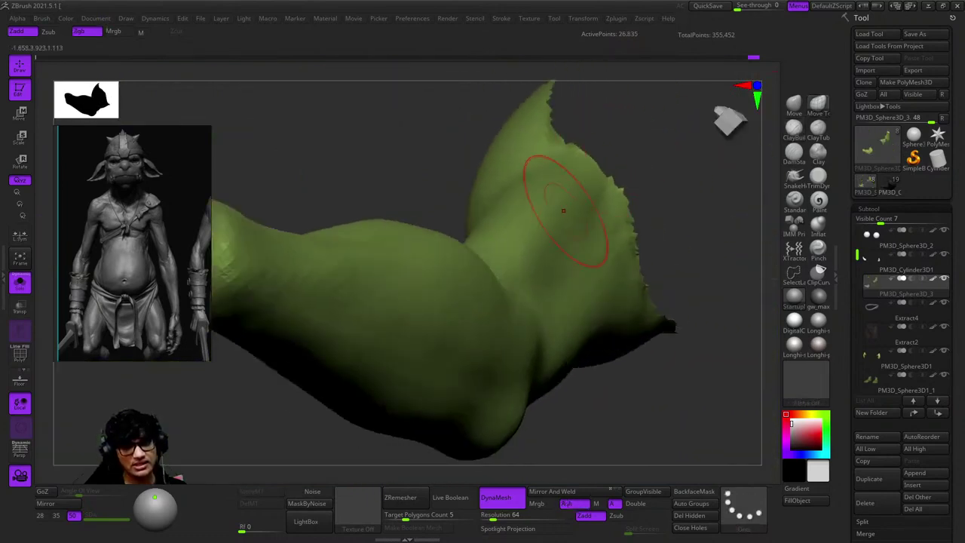
mouse_move(560, 194)
right_down()
mouse_move(542, 181)
mouse_move(550, 228)
right_up()
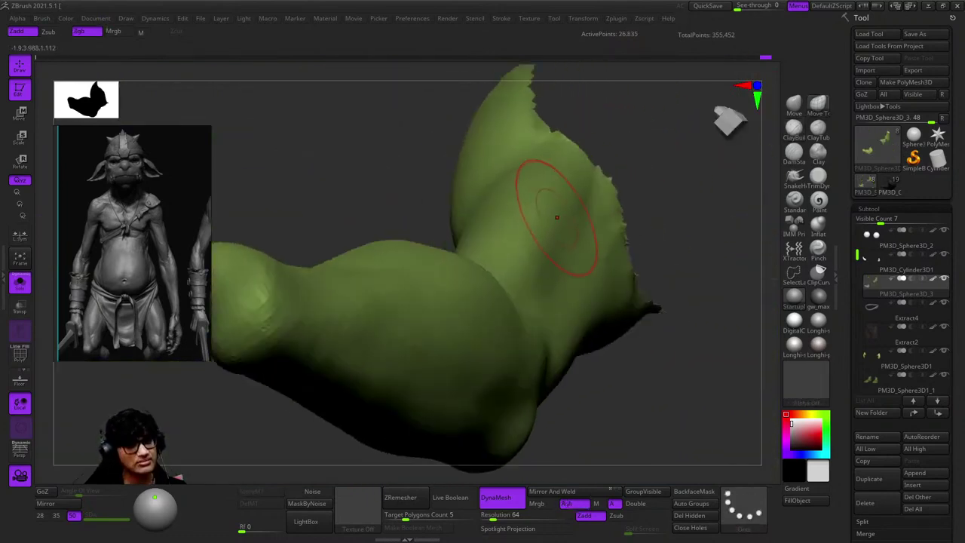
mouse_move(500, 155)
right_down()
mouse_move(470, 189)
mouse_move(236, 71)
right_up()
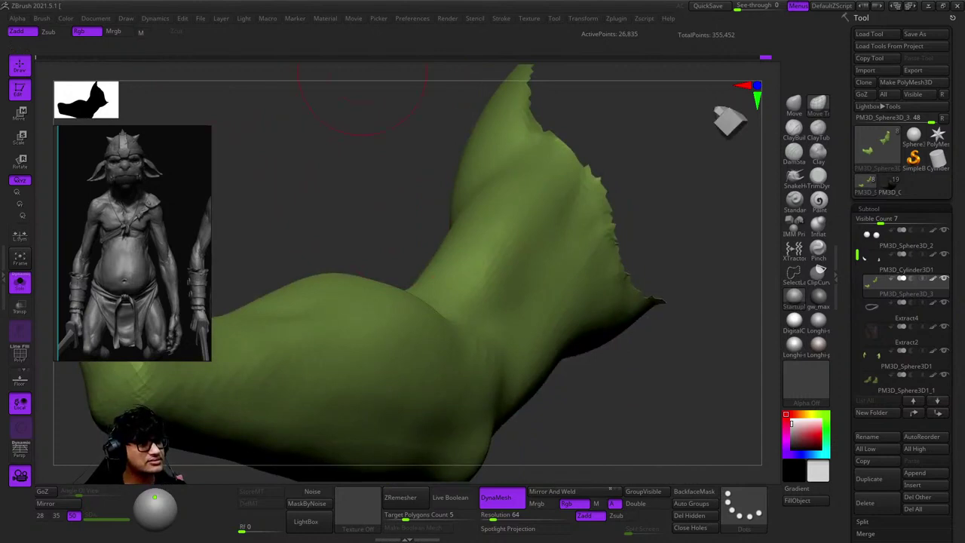
right_drag(302, 301, 324, 194)
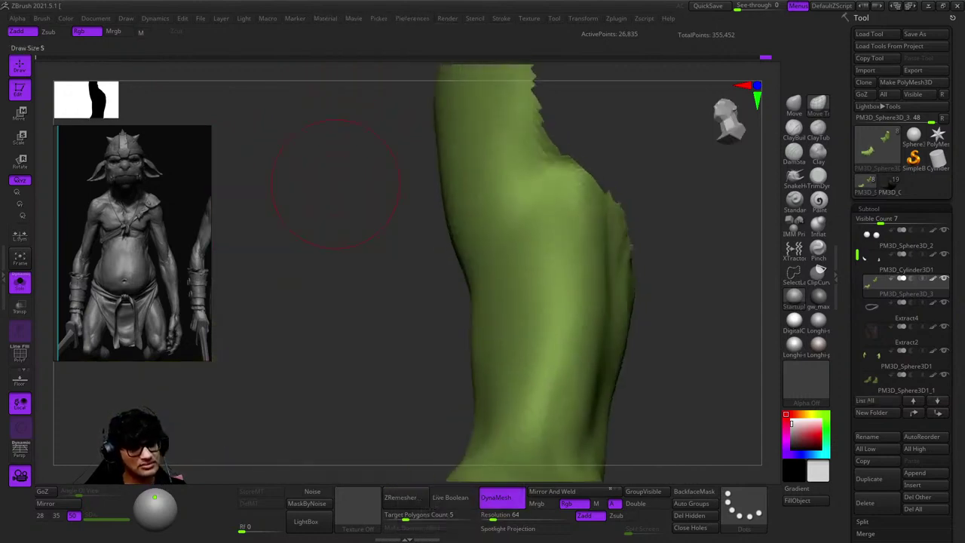
key(space)
right_drag(420, 329, 469, 254)
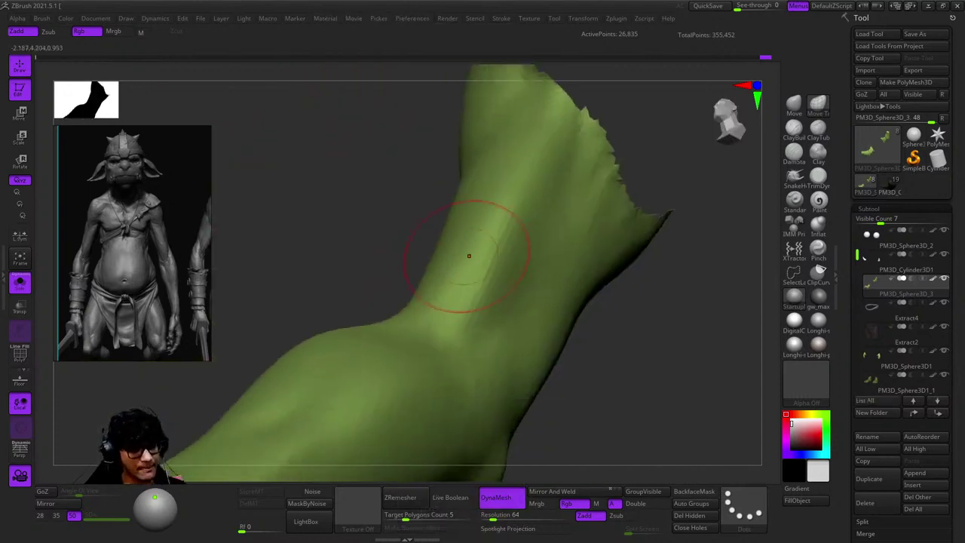
key(space)
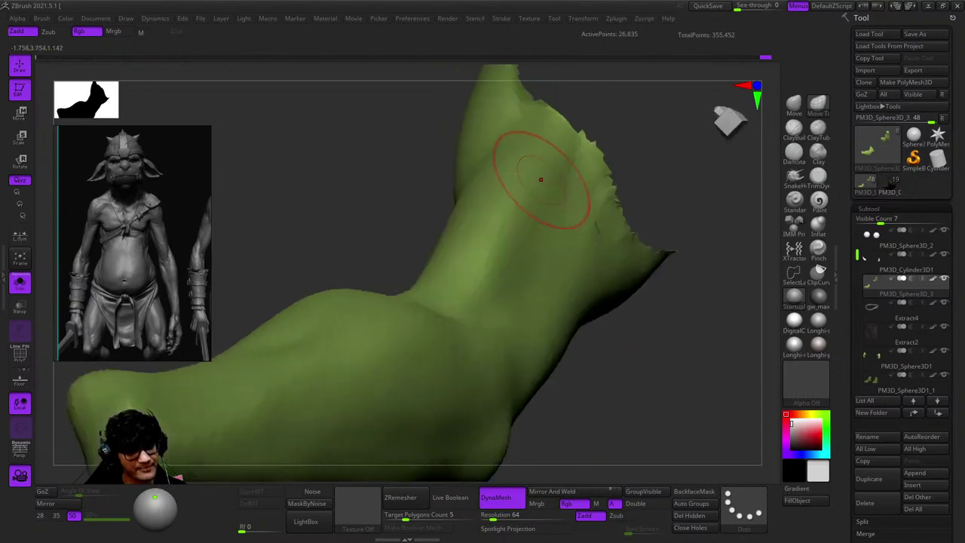
Adjust the contour of the biceps and shoulder end with Move Topological from several angles, and smooth the upper arm.
right_drag(540, 182, 537, 179)
key(space)
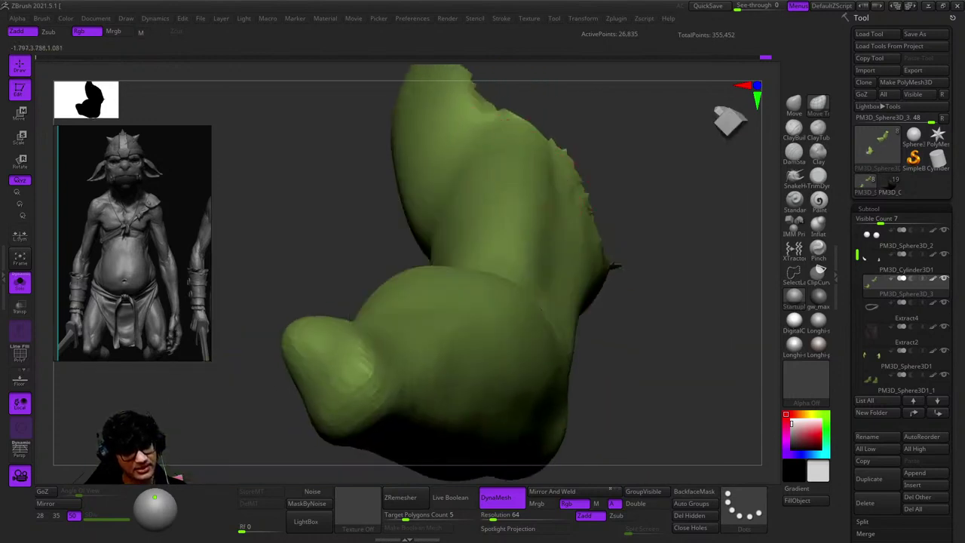
right_drag(519, 202, 549, 215)
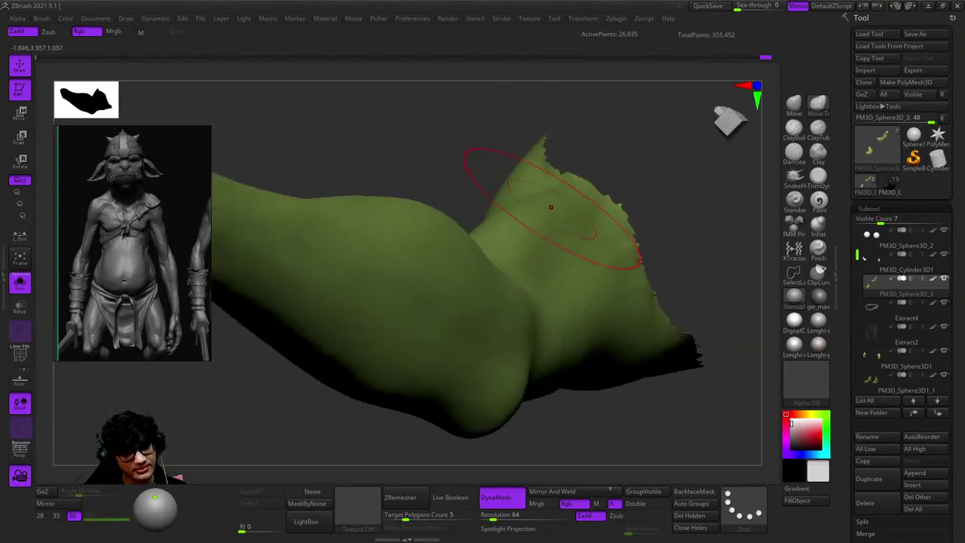
key(space)
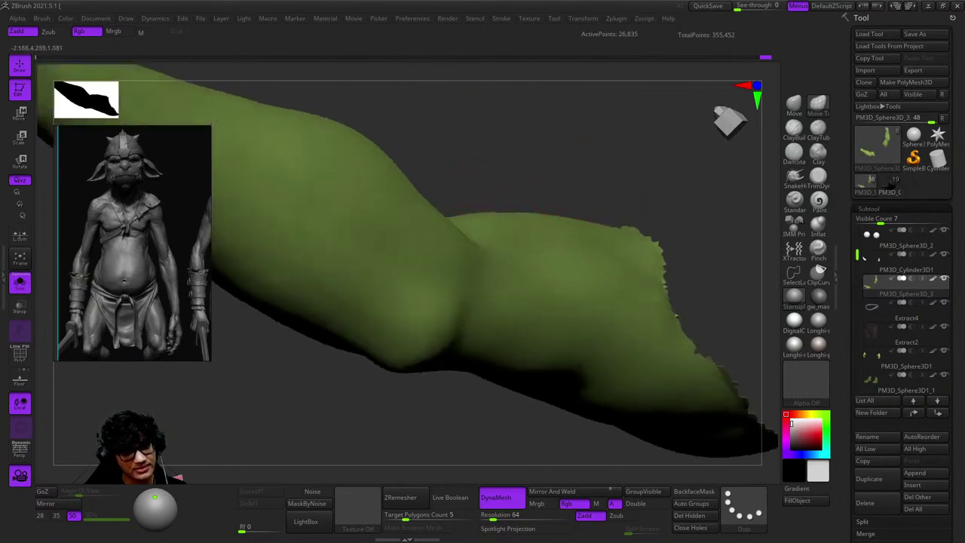
right_drag(547, 237, 580, 217)
key(space)
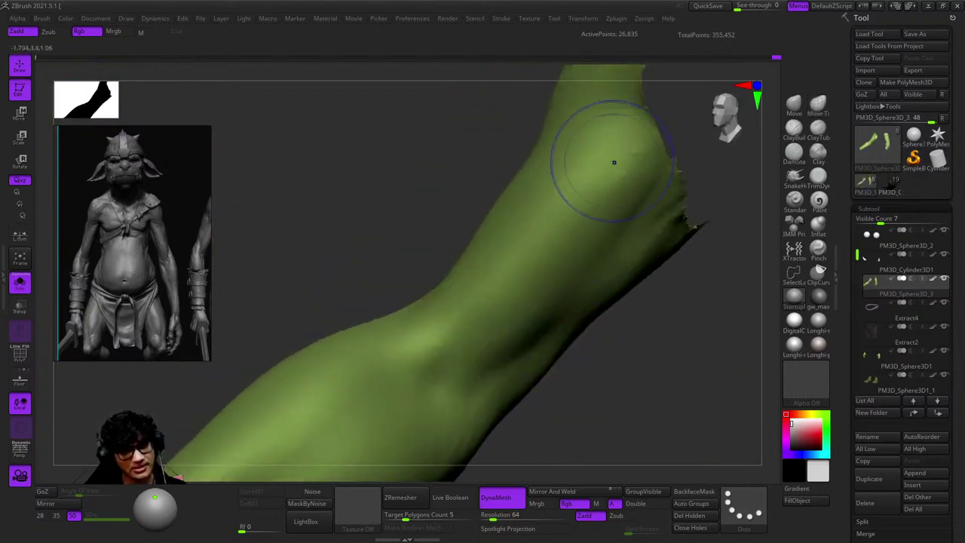
right_drag(570, 312, 551, 302)
key(f)
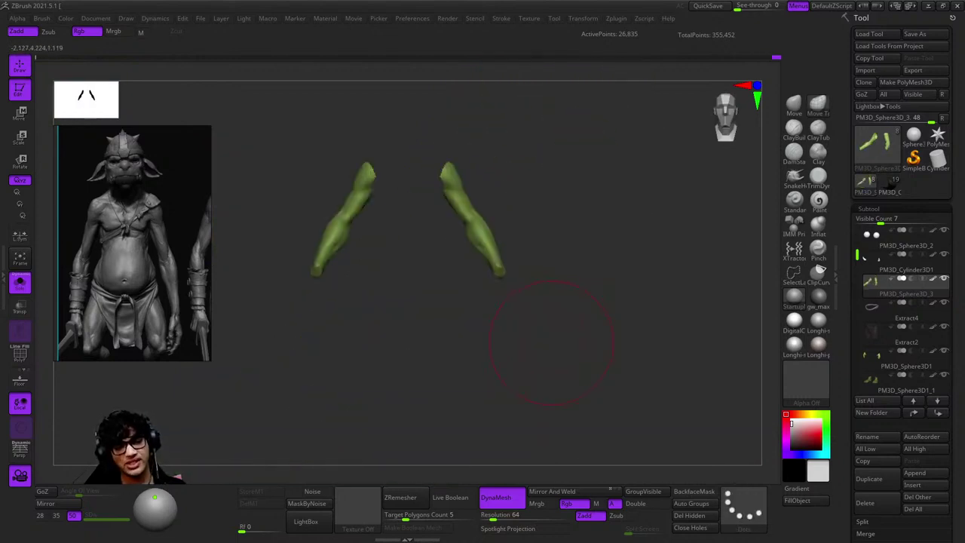
ctrl+right_drag(447, 223, 510, 268)
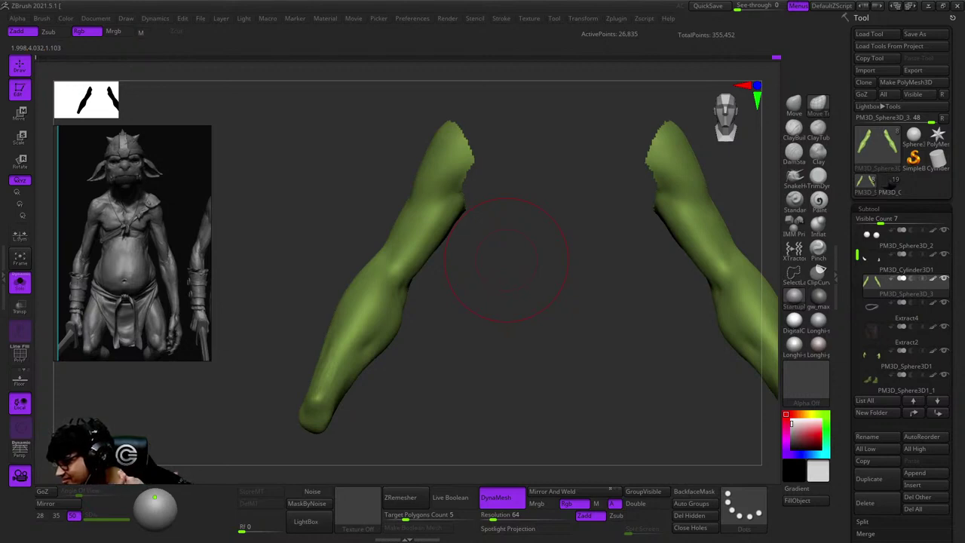
mouse_move(482, 244)
mouse_down()
mouse_move(415, 248)
mouse_move(452, 264)
mouse_move(564, 279)
mouse_move(516, 207)
mouse_move(463, 269)
mouse_move(510, 323)
mouse_move(665, 256)
mouse_up()
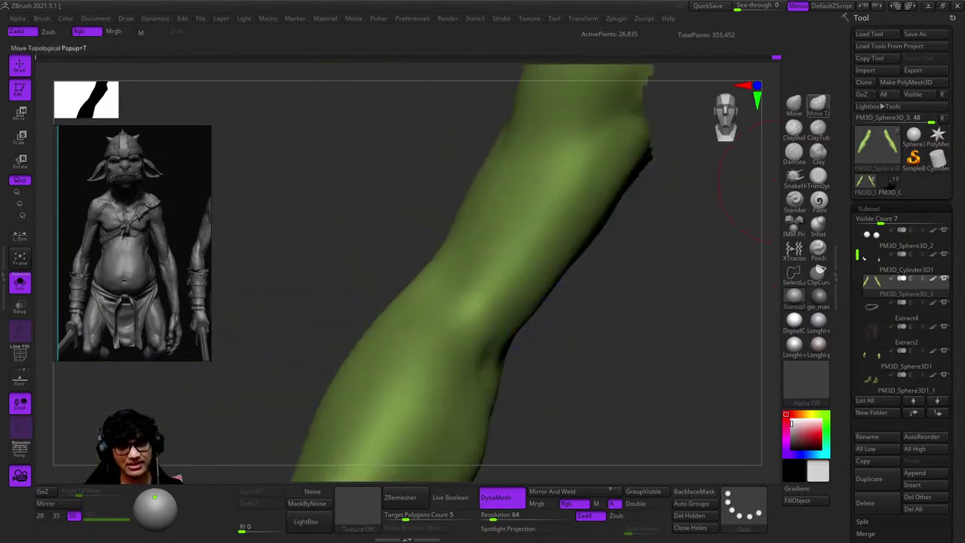
Reshape the upper arm where it meets the elbow crease with Move Topological, working from the front and side.
mouse_move(491, 263)
mouse_down()
mouse_move(474, 323)
mouse_move(495, 323)
mouse_move(485, 293)
mouse_move(469, 291)
mouse_move(491, 279)
mouse_up()
key(space)
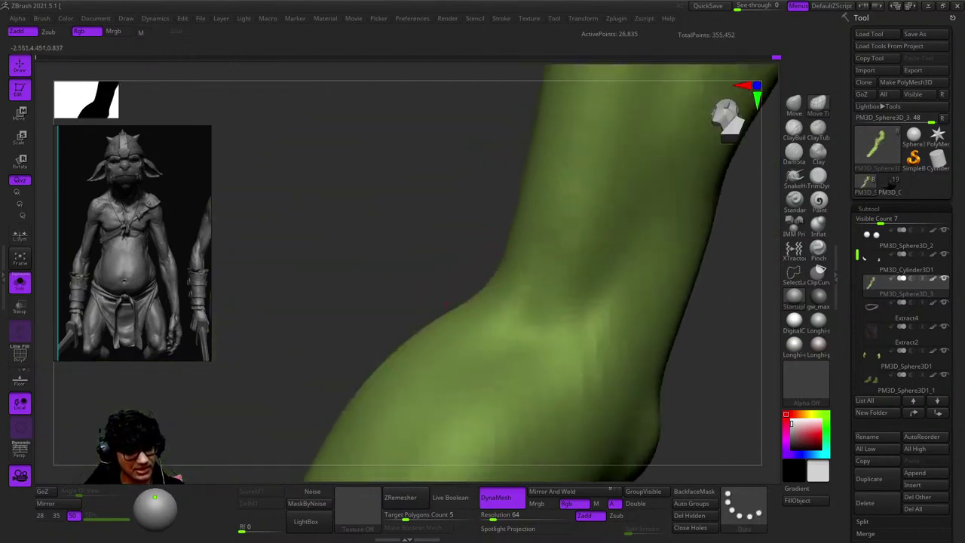
mouse_move(448, 304)
mouse_down()
mouse_move(508, 300)
mouse_move(447, 334)
mouse_move(554, 331)
mouse_move(490, 320)
mouse_move(466, 341)
mouse_up()
key(shift+f)
key(shift+f)
key(f)
scroll(528, 294, up, 10)
key(space)
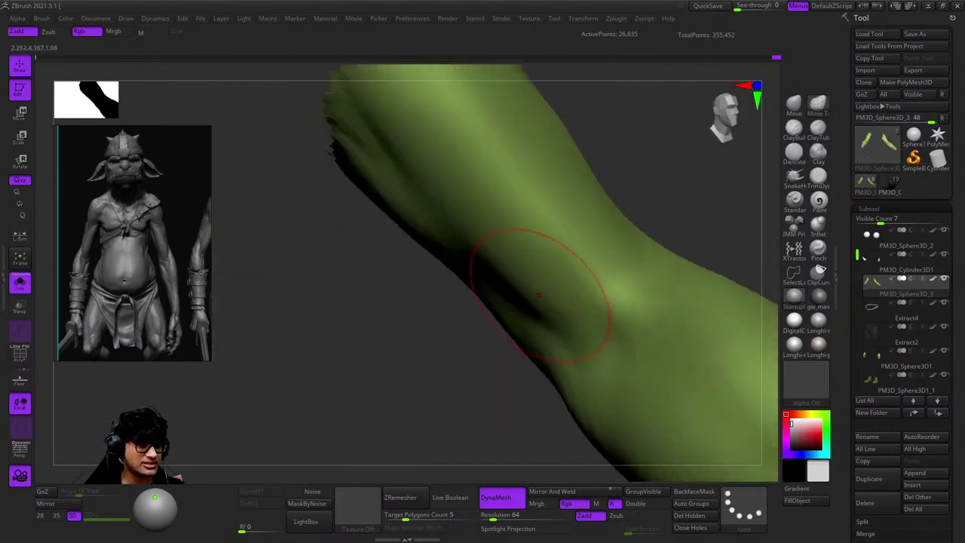
Refine the underside and outer contour of the upper arm above the elbow with Move Topological.
mouse_move(538, 302)
mouse_down()
mouse_move(556, 322)
mouse_move(578, 292)
mouse_move(520, 315)
mouse_up()
key(space)
drag(532, 274, 543, 286)
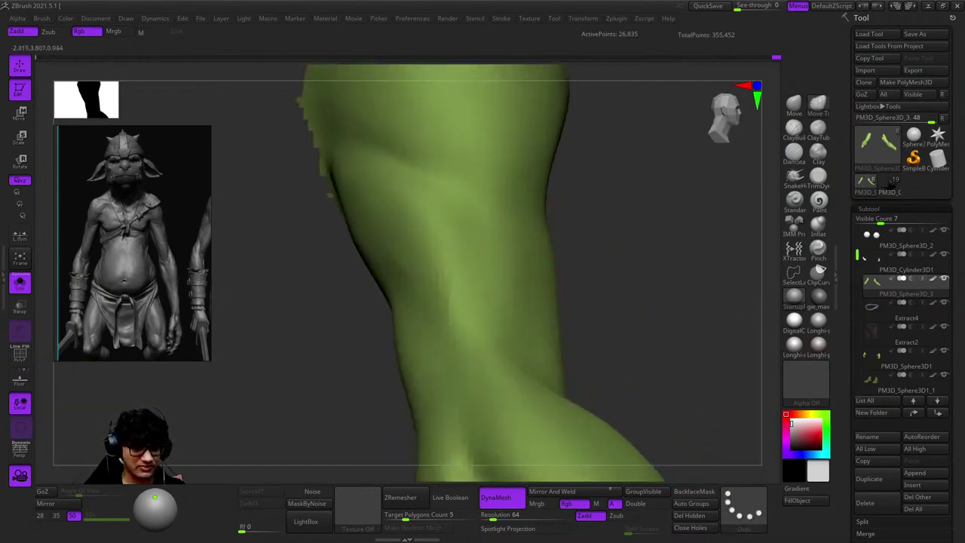
key(space)
drag(556, 320, 452, 260)
drag(495, 225, 501, 257)
mouse_move(521, 299)
mouse_down()
mouse_move(521, 351)
mouse_move(594, 211)
mouse_move(578, 237)
mouse_move(577, 161)
mouse_move(585, 289)
mouse_move(517, 248)
mouse_move(580, 223)
mouse_move(550, 216)
mouse_up()
key(space)
key(space)
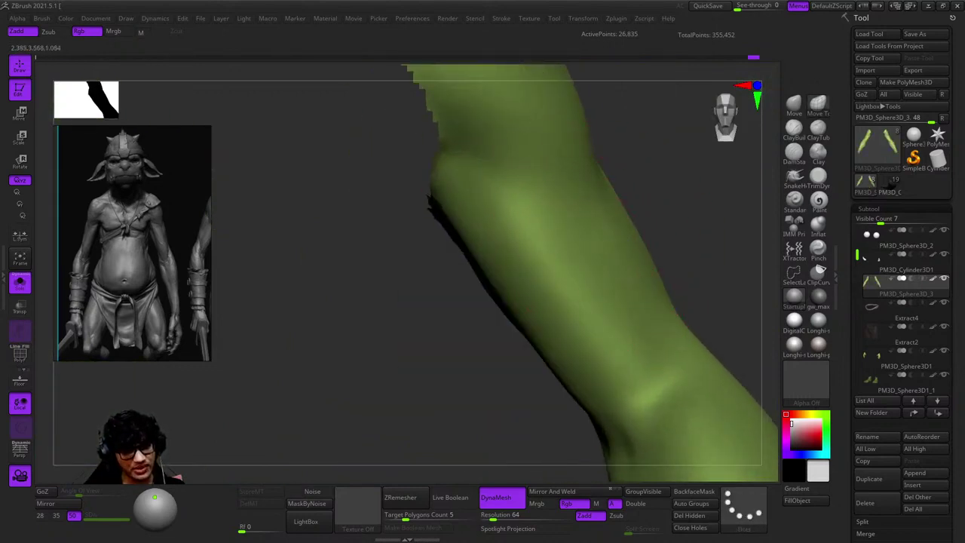
Build up the biceps volume on the front of the upper arm with clay strokes and smooth them out.
mouse_move(572, 269)
mouse_down()
mouse_move(545, 235)
mouse_move(550, 249)
mouse_move(704, 198)
mouse_up()
drag(743, 150, 545, 264)
key(space)
key(space)
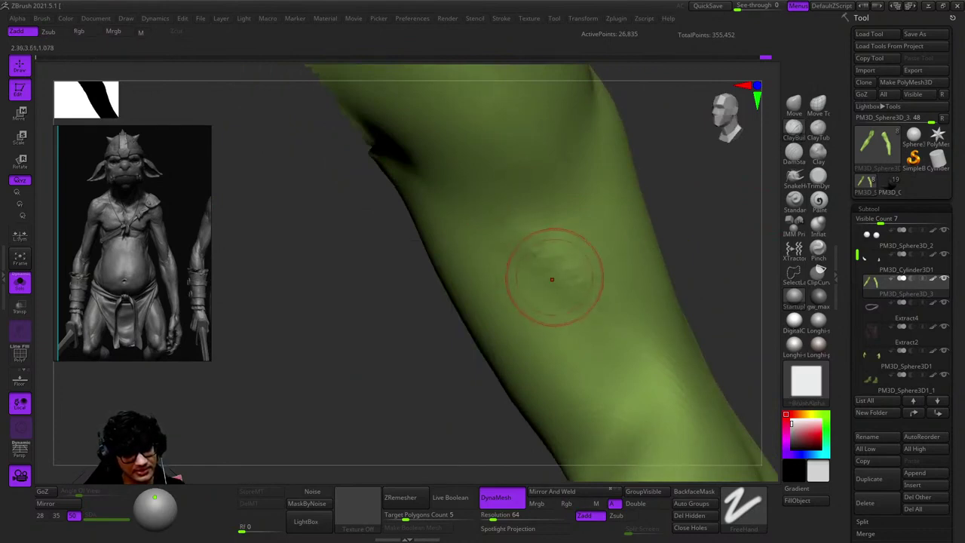
key(b)
key(p)
key(a)
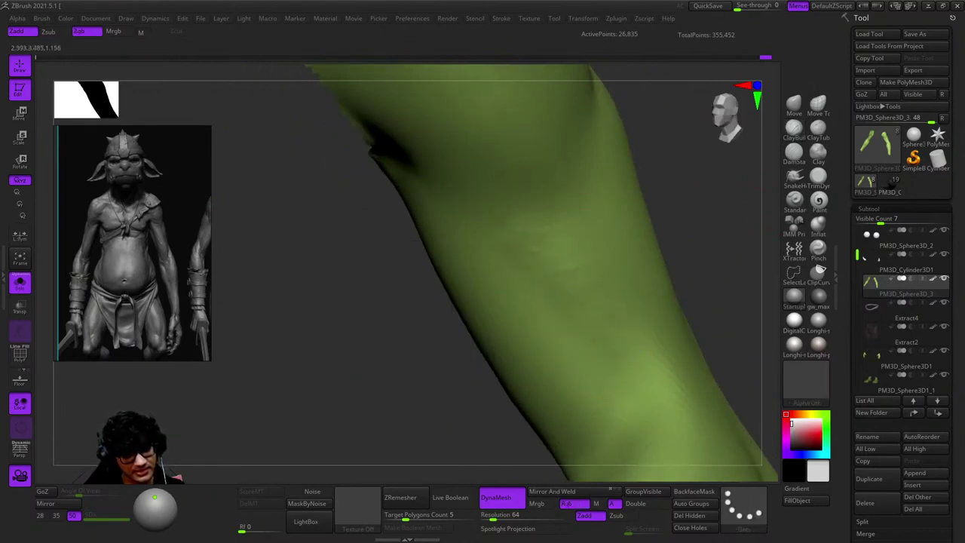
drag(605, 370, 581, 259)
mouse_move(620, 383)
mouse_down()
mouse_move(456, 194)
mouse_move(474, 226)
mouse_move(564, 263)
mouse_move(497, 234)
mouse_move(545, 267)
mouse_up()
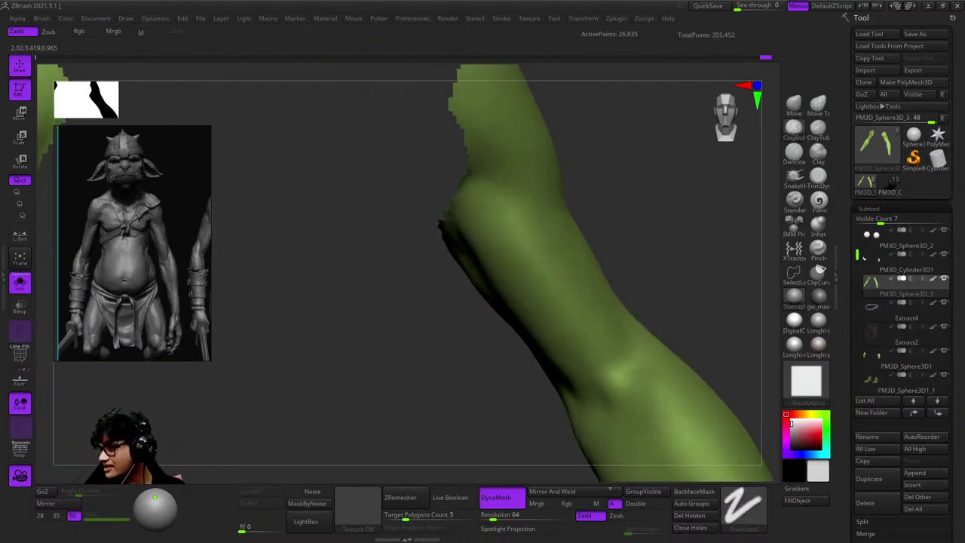
Fill out the inner side of the upper arm near the armpit opening with soft clay strokes.
drag(482, 249, 517, 237)
drag(452, 189, 411, 177)
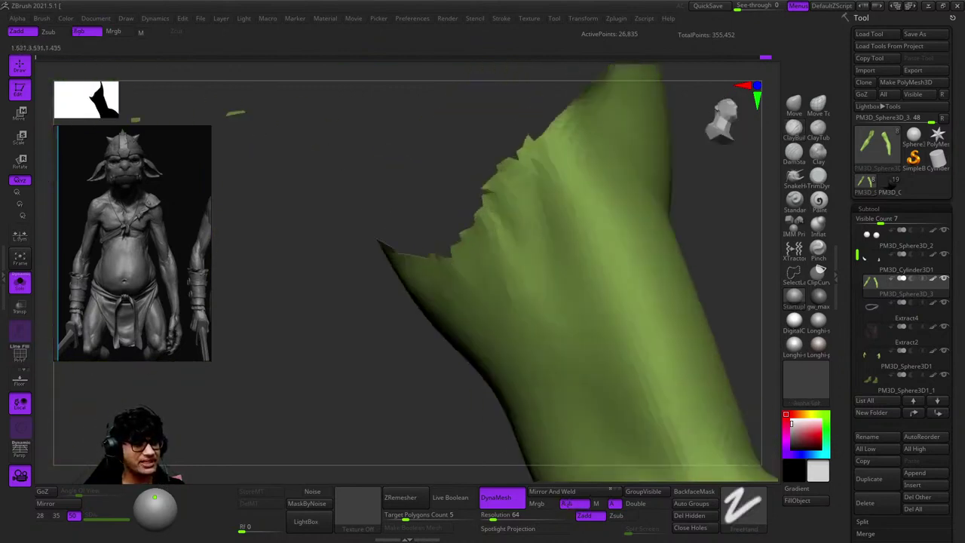
drag(534, 387, 535, 205)
key(space)
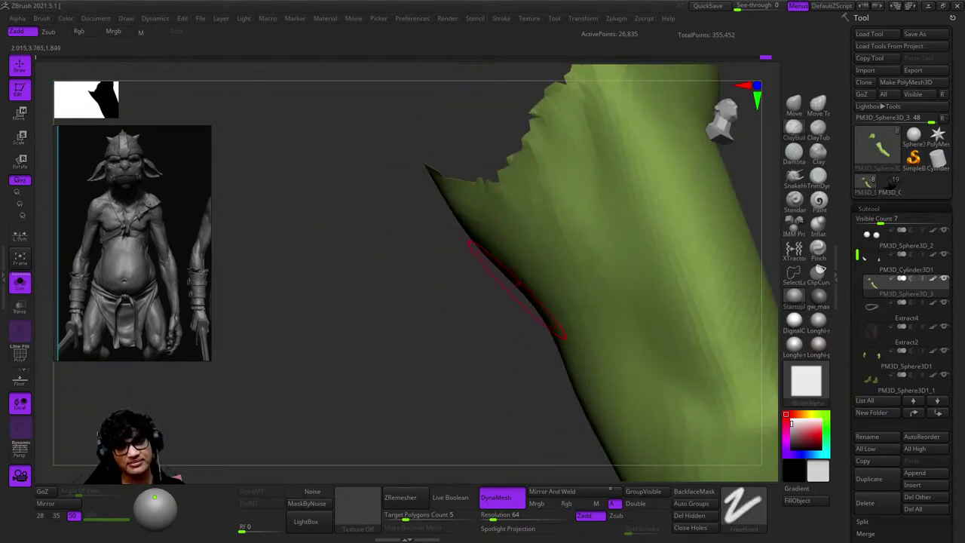
drag(503, 273, 538, 253)
key(space)
key(space)
Push the triceps and inner contour of the upper arm into shape with Move Topological using a larger brush.
right_drag(537, 254, 565, 305)
mouse_move(543, 270)
right_down()
mouse_move(572, 200)
mouse_move(618, 276)
mouse_move(663, 249)
right_up()
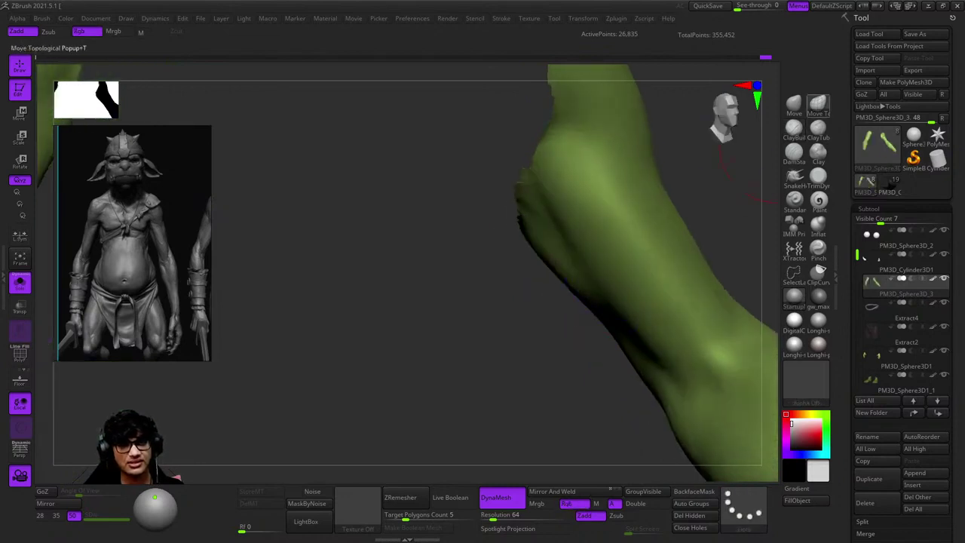
right_drag(754, 177, 573, 248)
key(space)
click(556, 260)
key(space)
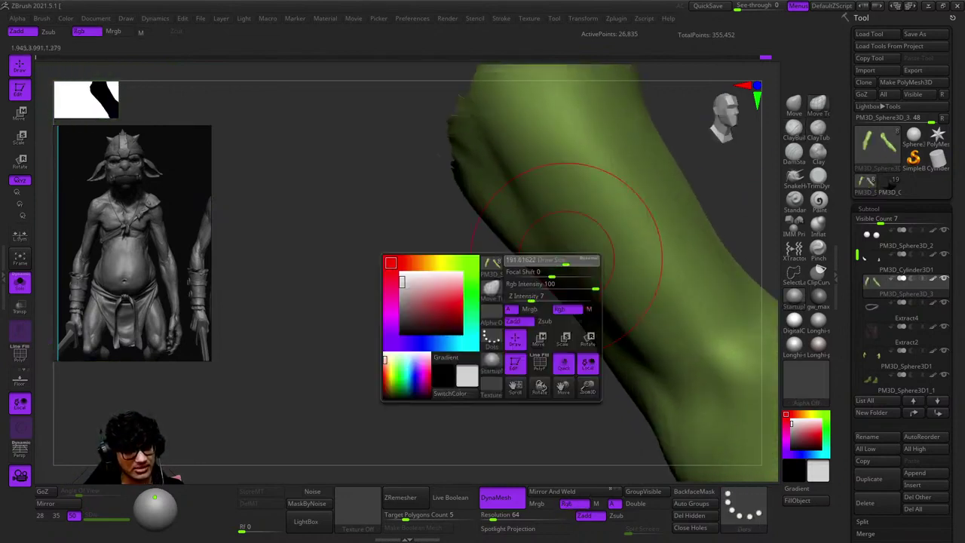
mouse_move(592, 294)
right_down()
mouse_move(549, 263)
mouse_move(624, 312)
mouse_move(546, 263)
right_up()
key(shift+f)
key(shift+f)
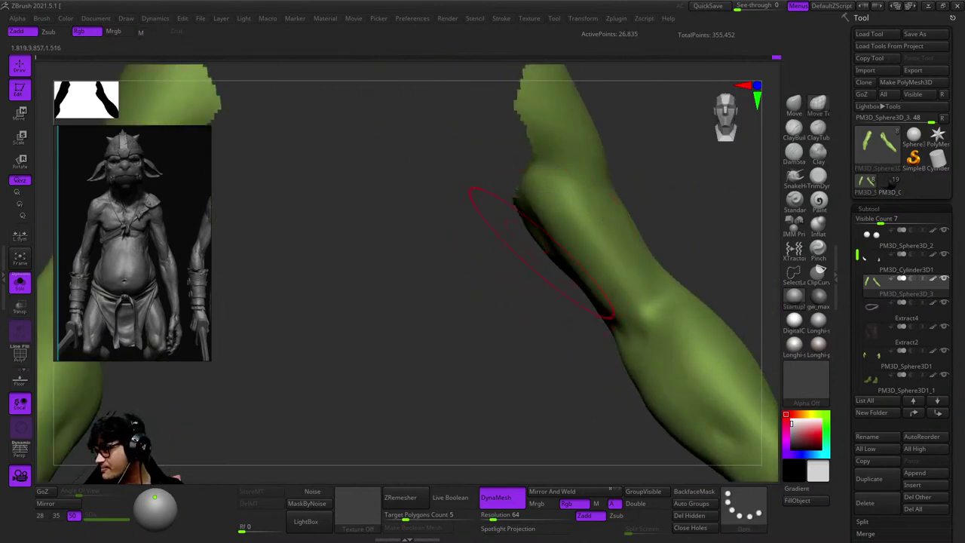
Adjust the silhouette of the upper arm from shoulder end to elbow with Move Topological from front, back and above.
mouse_move(575, 179)
right_down()
mouse_move(555, 205)
mouse_move(599, 266)
mouse_move(598, 255)
mouse_move(571, 239)
mouse_move(520, 226)
mouse_move(517, 280)
mouse_move(534, 247)
mouse_move(527, 235)
mouse_move(535, 246)
right_up()
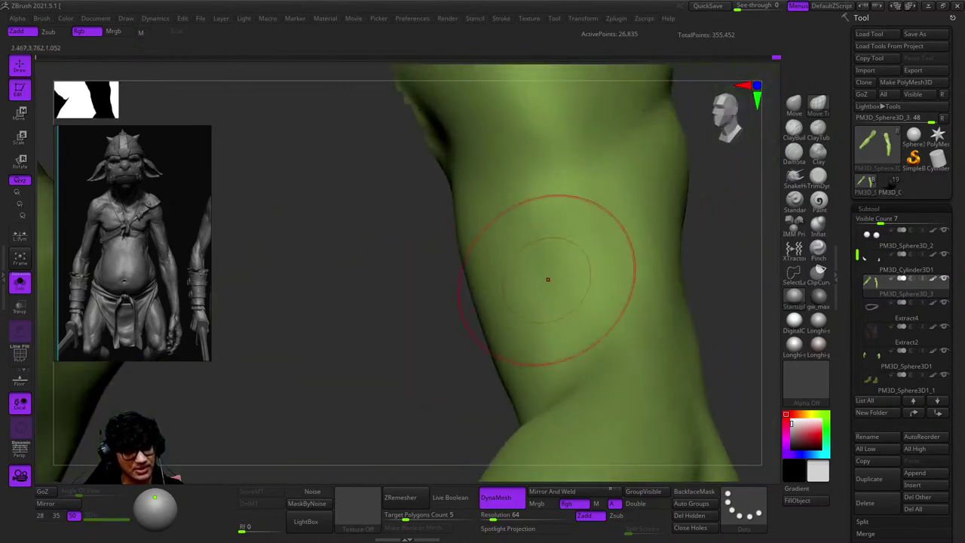
mouse_move(548, 280)
right_down()
mouse_move(500, 237)
mouse_move(507, 245)
right_up()
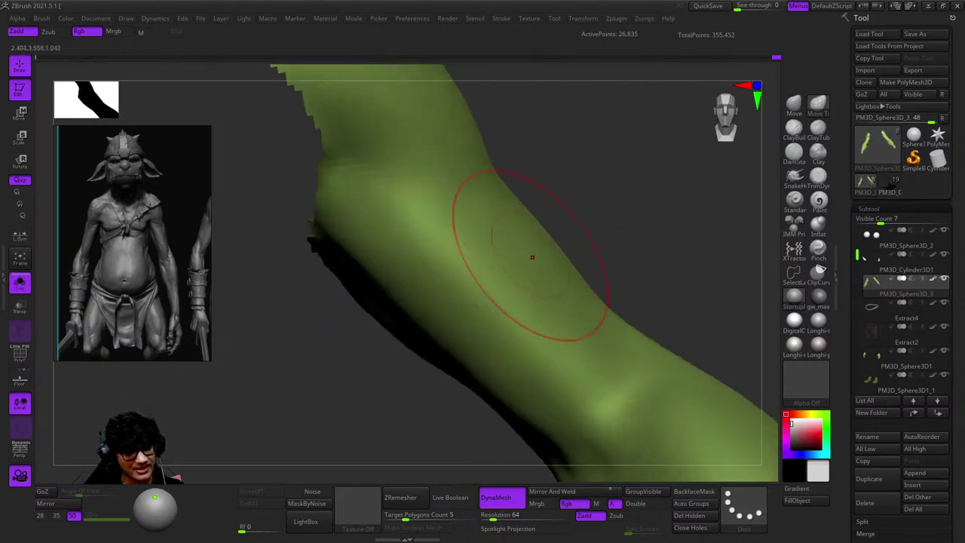
mouse_move(551, 308)
right_down()
mouse_move(502, 351)
mouse_move(476, 318)
mouse_move(520, 315)
mouse_move(558, 294)
mouse_move(548, 315)
right_up()
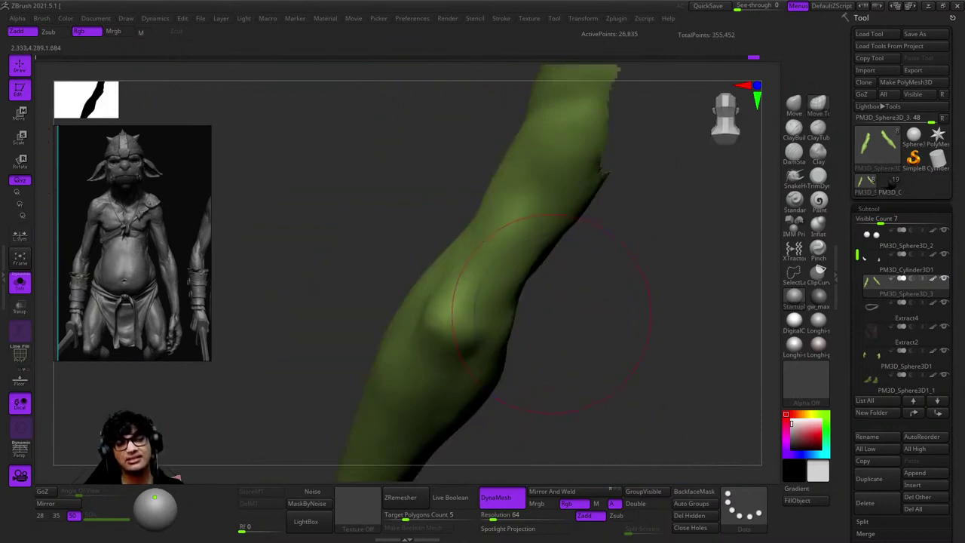
key(f)
alt+right_drag(520, 272, 527, 234)
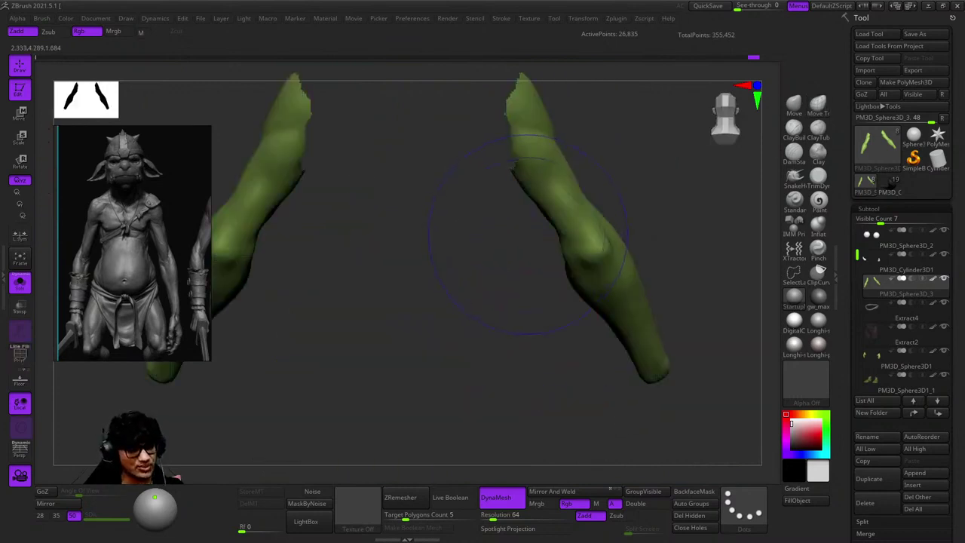
mouse_move(553, 183)
right_down()
mouse_move(528, 237)
mouse_move(547, 211)
mouse_move(513, 123)
mouse_move(527, 286)
mouse_move(500, 248)
mouse_move(506, 237)
mouse_move(545, 232)
mouse_move(531, 249)
mouse_move(527, 301)
mouse_move(527, 215)
mouse_move(538, 276)
mouse_move(531, 252)
mouse_move(517, 254)
mouse_move(491, 276)
mouse_move(500, 291)
mouse_move(460, 324)
mouse_move(523, 269)
mouse_move(532, 309)
mouse_move(517, 284)
mouse_move(530, 225)
right_up()
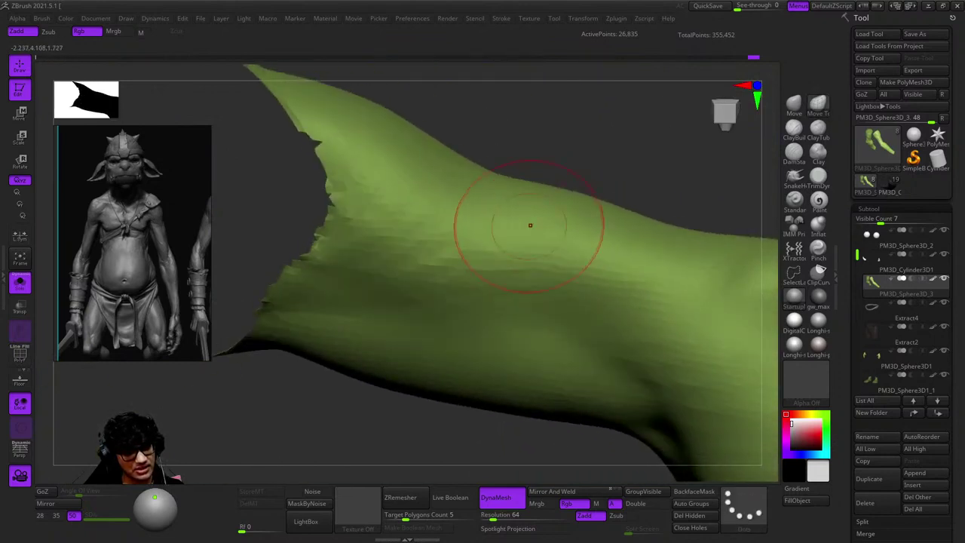
mouse_move(655, 256)
right_down()
mouse_move(593, 248)
mouse_move(641, 307)
mouse_move(584, 293)
mouse_move(564, 274)
mouse_move(512, 317)
right_up()
mouse_move(533, 285)
right_down()
mouse_move(558, 268)
mouse_move(442, 343)
mouse_move(537, 318)
mouse_move(527, 339)
mouse_move(534, 370)
mouse_move(544, 347)
mouse_move(528, 302)
mouse_move(551, 234)
mouse_move(579, 285)
mouse_move(556, 312)
right_up()
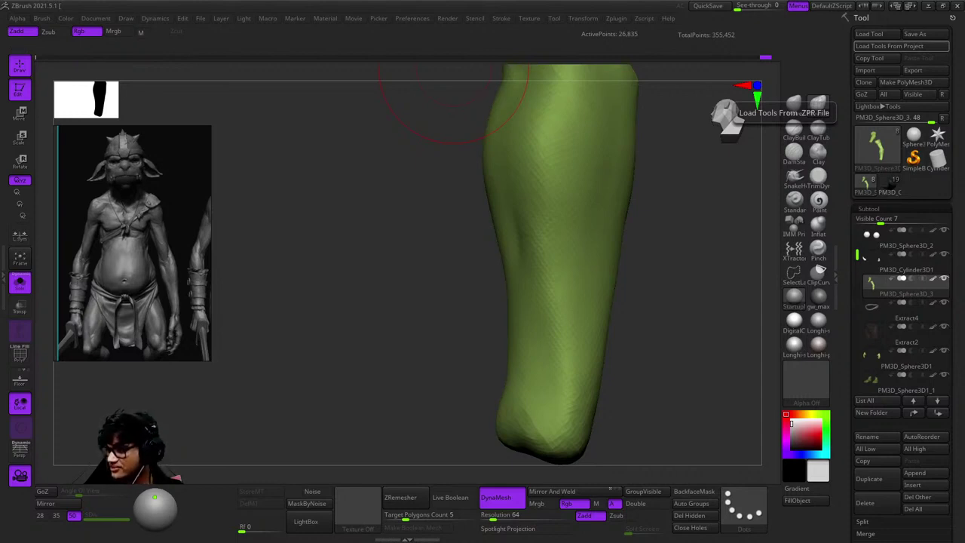
Carve a groove between the forearm muscles from the inner elbow toward the wrist with DamStandard.
key(shift+f)
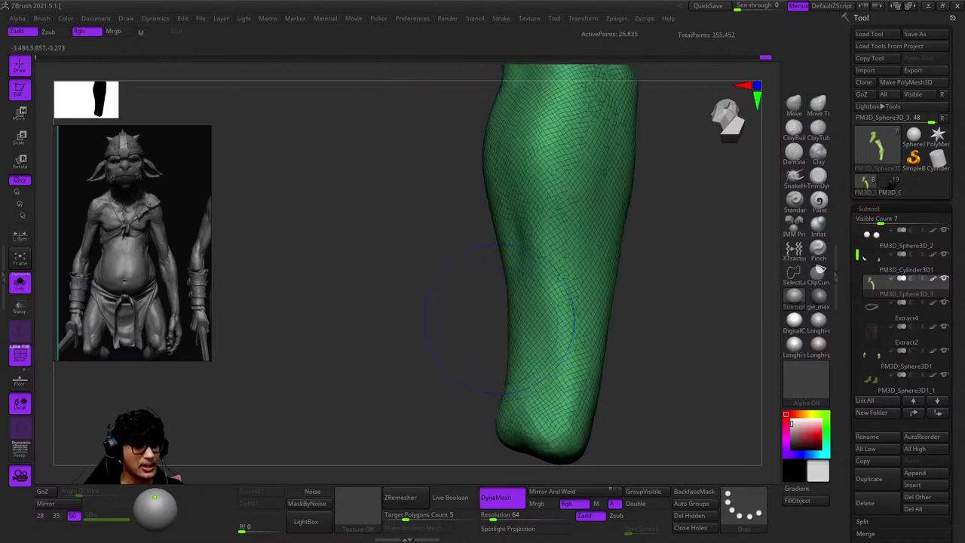
key(shift+f)
drag(452, 315, 556, 297)
alt+drag(558, 263, 535, 226)
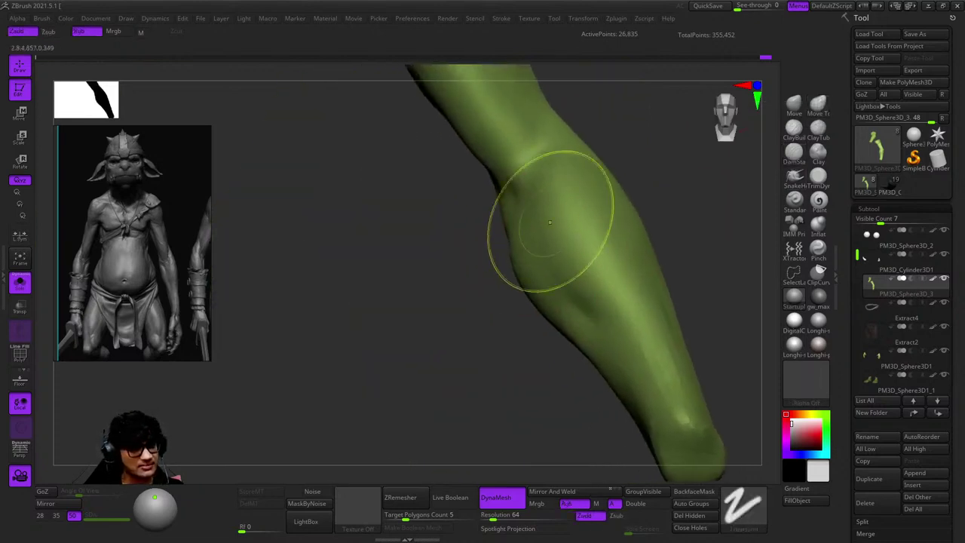
key(space)
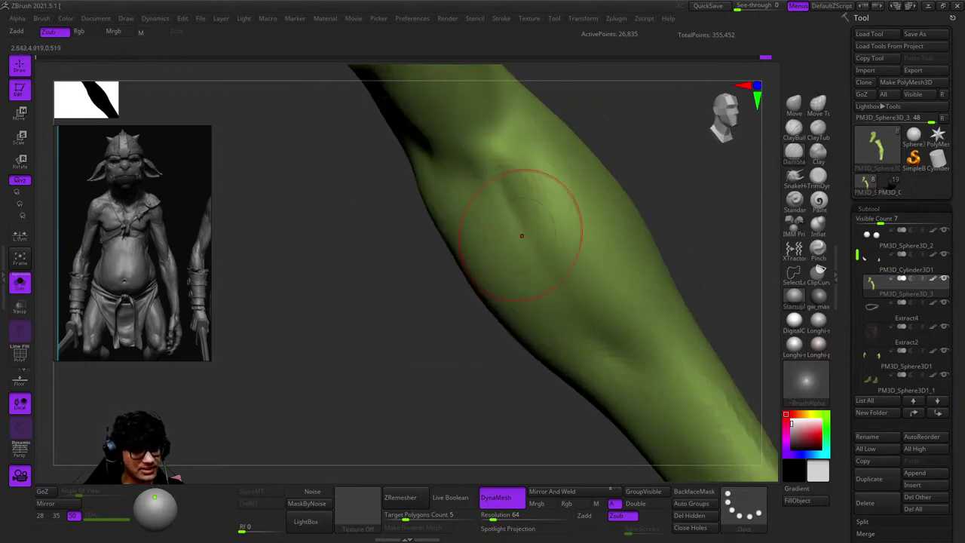
drag(604, 339, 517, 205)
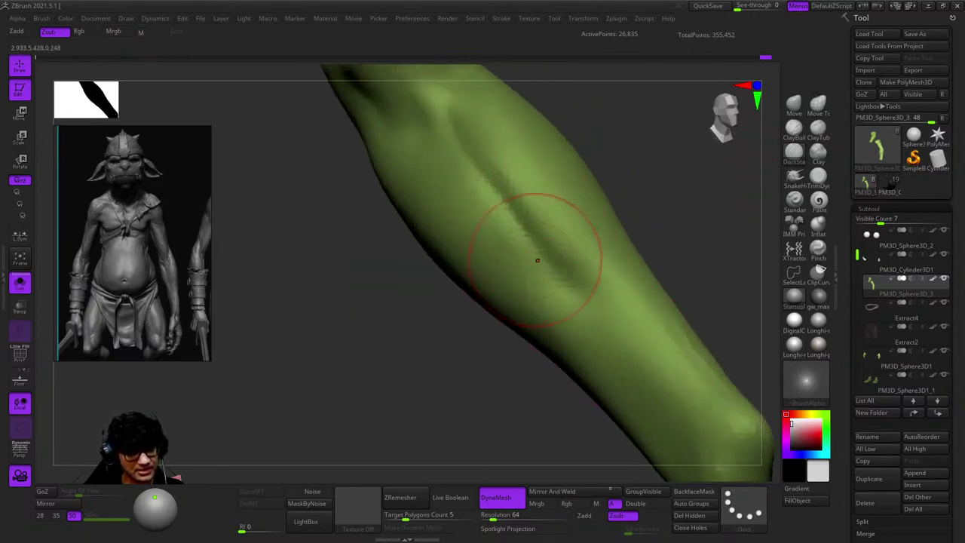
mouse_move(534, 254)
mouse_down()
mouse_move(491, 193)
mouse_move(482, 226)
mouse_up()
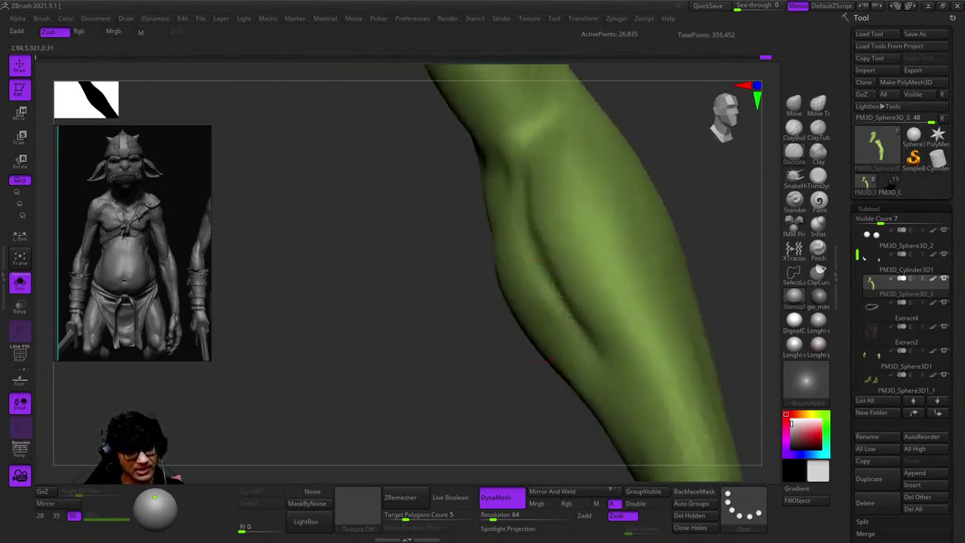
Soften the forearm groove, adjust the muscle beside it and refine the surface near the wrist.
key(space)
click(499, 327)
drag(499, 327, 563, 320)
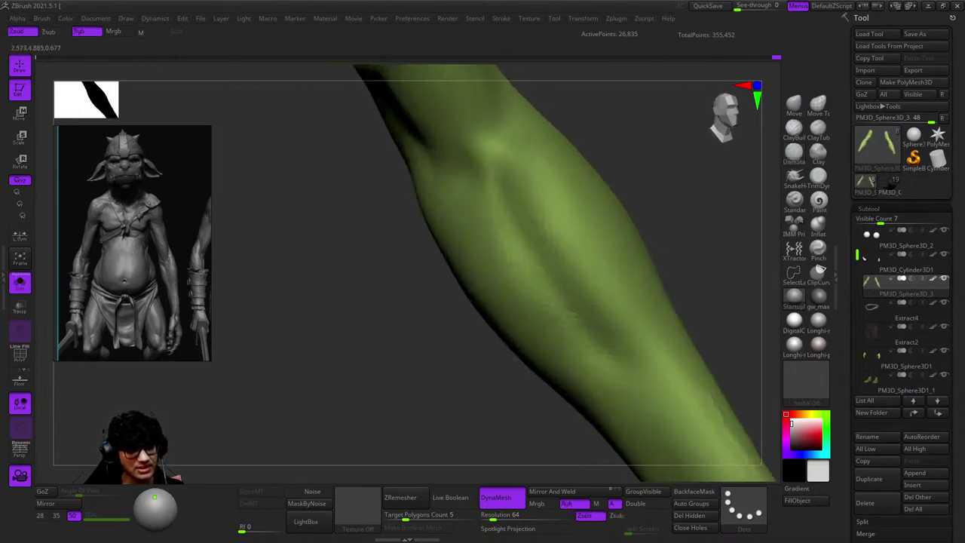
mouse_move(528, 241)
mouse_down()
mouse_move(550, 254)
mouse_move(555, 241)
mouse_move(601, 287)
mouse_move(624, 388)
mouse_move(614, 248)
mouse_up()
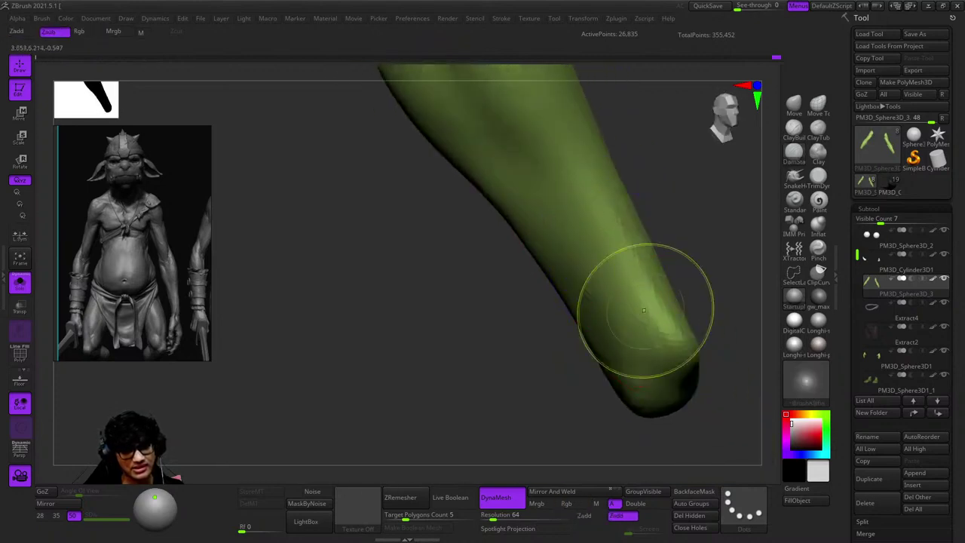
mouse_move(640, 301)
alt+mouse_down()
mouse_move(625, 271)
mouse_move(550, 226)
mouse_move(549, 280)
mouse_move(495, 226)
mouse_move(574, 205)
alt+mouse_up()
key(shift+f)
key(shift+f)
Refine the forearm's muscle forms from elbow to wrist with the Standard brush and smooth the surface.
mouse_move(574, 205)
right_down()
mouse_move(603, 222)
mouse_move(592, 286)
mouse_move(549, 251)
right_up()
key(shift+f)
key(shift+f)
key(b)
key(s)
key(t)
mouse_move(478, 401)
right_down()
mouse_move(495, 297)
mouse_move(552, 216)
right_up()
right_drag(520, 351, 523, 225)
right_drag(530, 346, 497, 324)
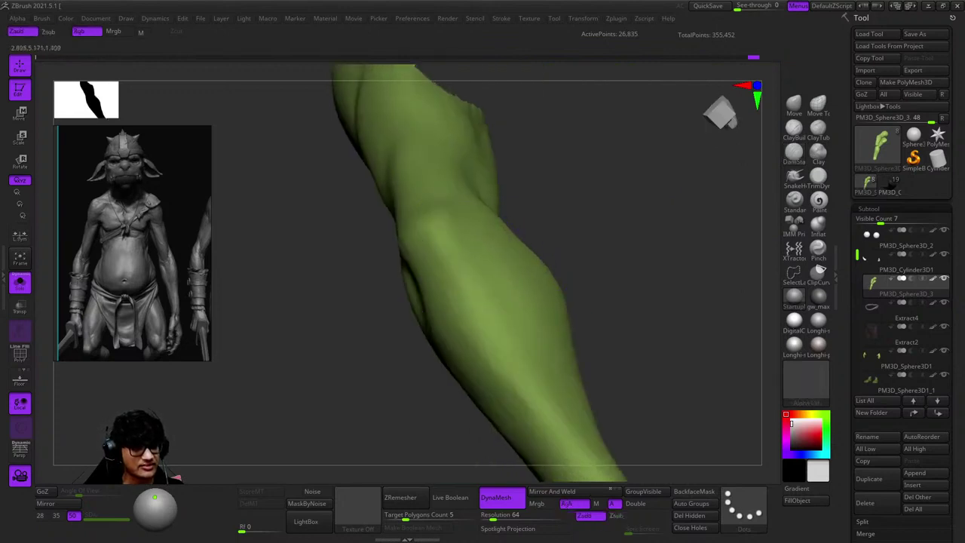
mouse_move(572, 457)
right_down()
mouse_move(487, 219)
mouse_move(442, 263)
mouse_move(477, 308)
mouse_move(456, 295)
right_up()
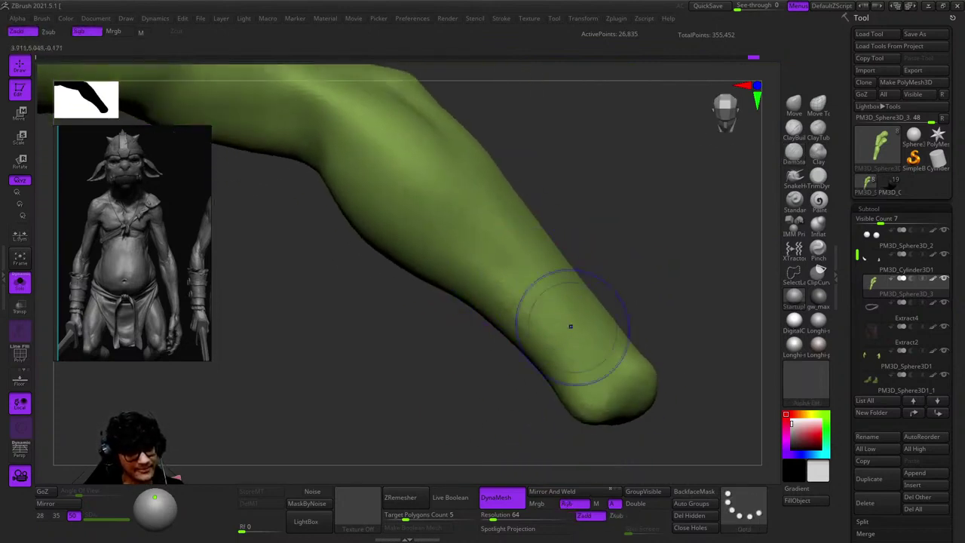
right_drag(571, 325, 532, 241)
Unhide the whole body and define the bony point on the back of the elbow with carving and clay strokes.
ctrl+shift+click(532, 241)
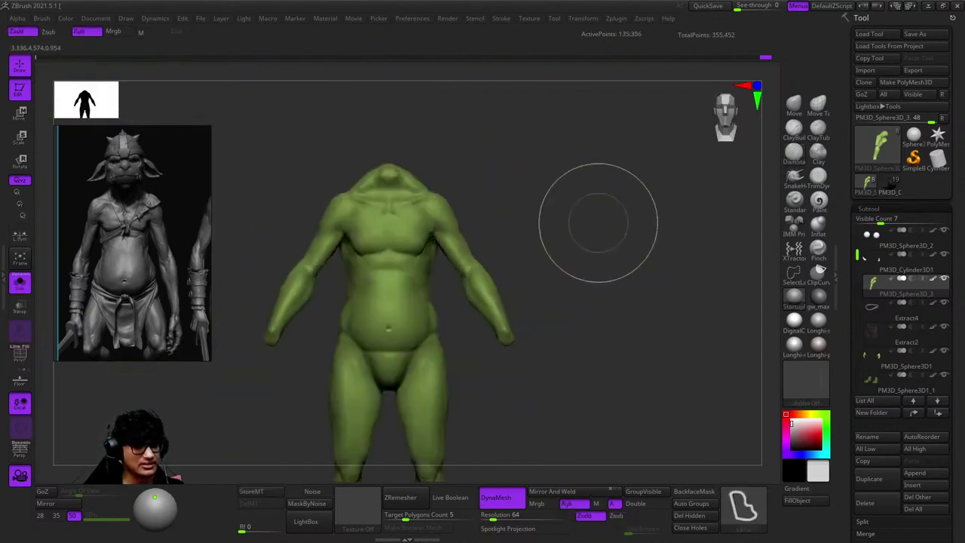
mouse_move(581, 205)
right_down()
mouse_move(527, 271)
mouse_move(716, 276)
mouse_move(586, 291)
right_up()
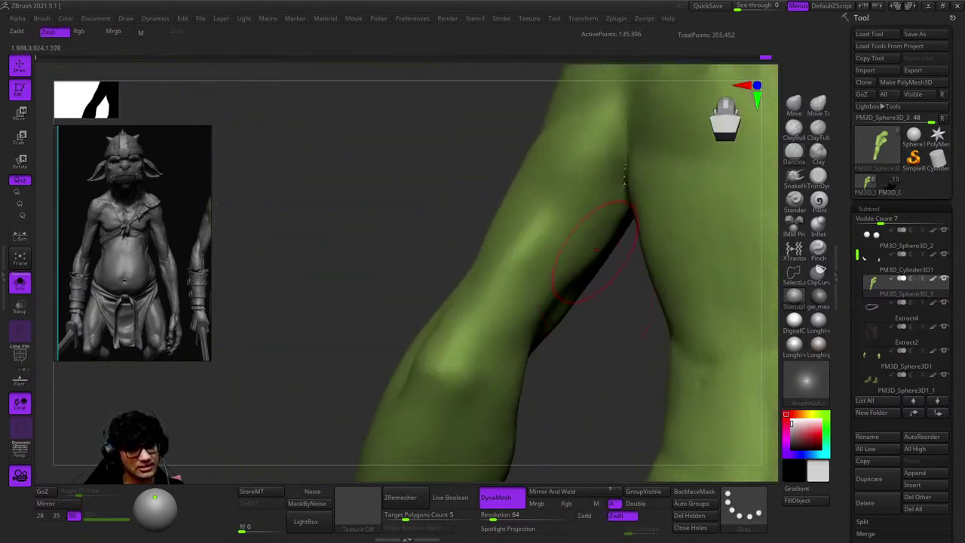
mouse_move(613, 183)
right_down()
mouse_move(613, 161)
mouse_move(596, 218)
mouse_move(581, 204)
mouse_move(528, 249)
mouse_move(538, 302)
mouse_move(542, 293)
mouse_move(564, 340)
right_up()
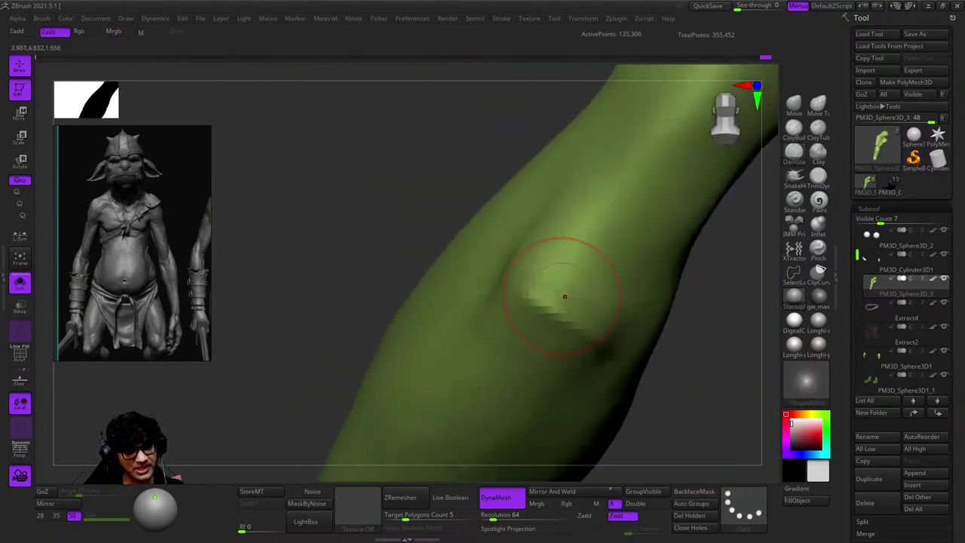
right_drag(564, 297, 554, 286)
right_drag(630, 310, 618, 339)
right_drag(537, 348, 512, 203)
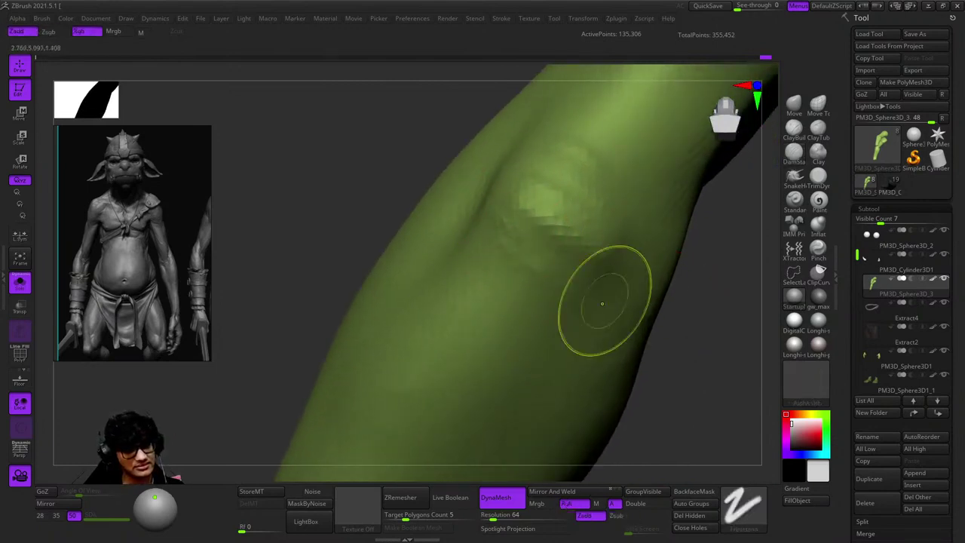
right_drag(603, 293, 536, 226)
Carve the muscle and tendon lines running into the elbow on the back of the arm, and soften them.
key(space)
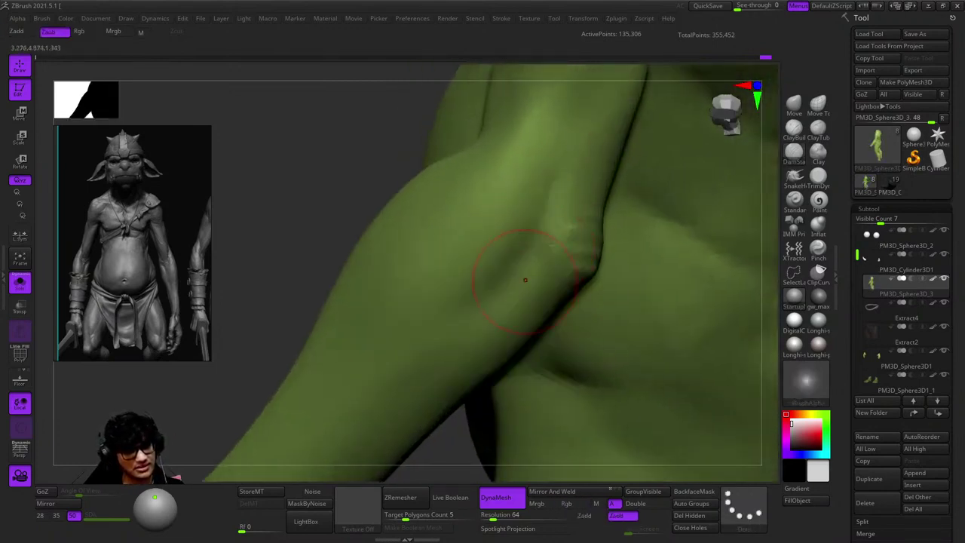
right_drag(396, 379, 554, 280)
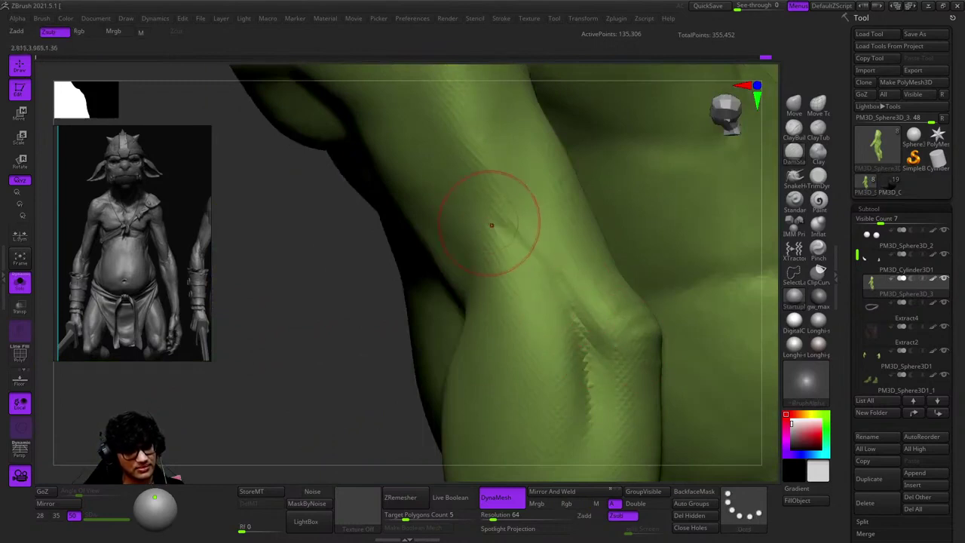
shift+drag(531, 260, 514, 244)
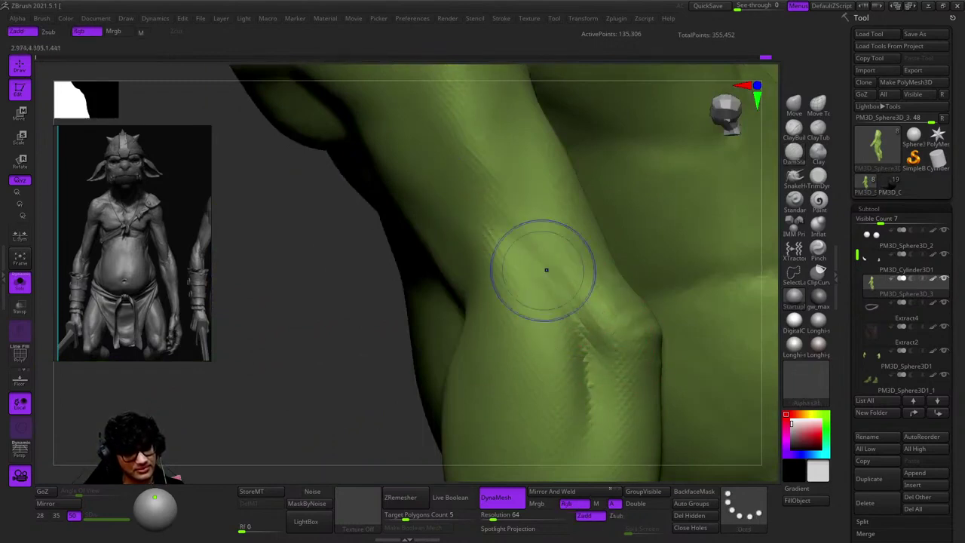
mouse_move(547, 269)
right_down()
mouse_move(527, 165)
mouse_move(511, 202)
right_up()
right_drag(602, 330, 535, 280)
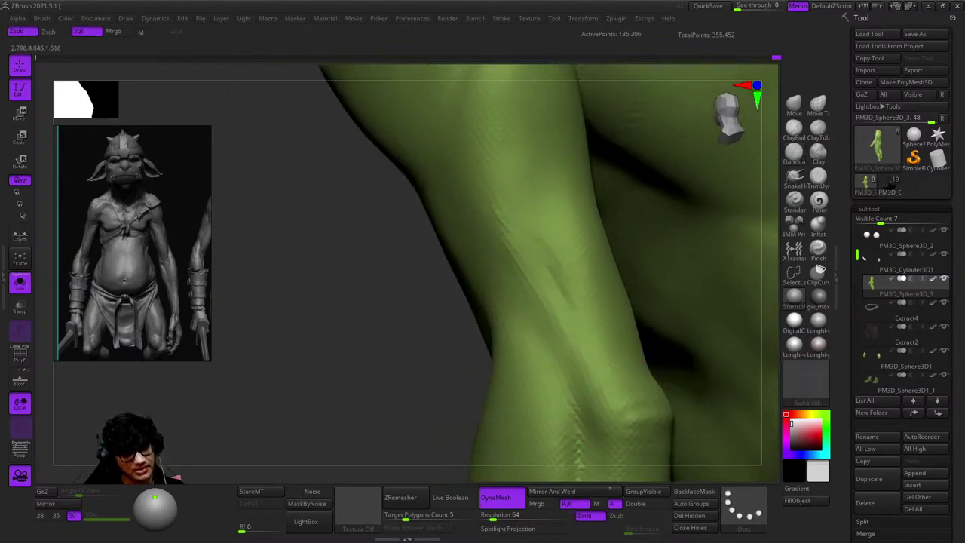
Refine and soften the muscle line above the elbow on the back of the arm with the Standard brush.
right_drag(483, 155, 552, 338)
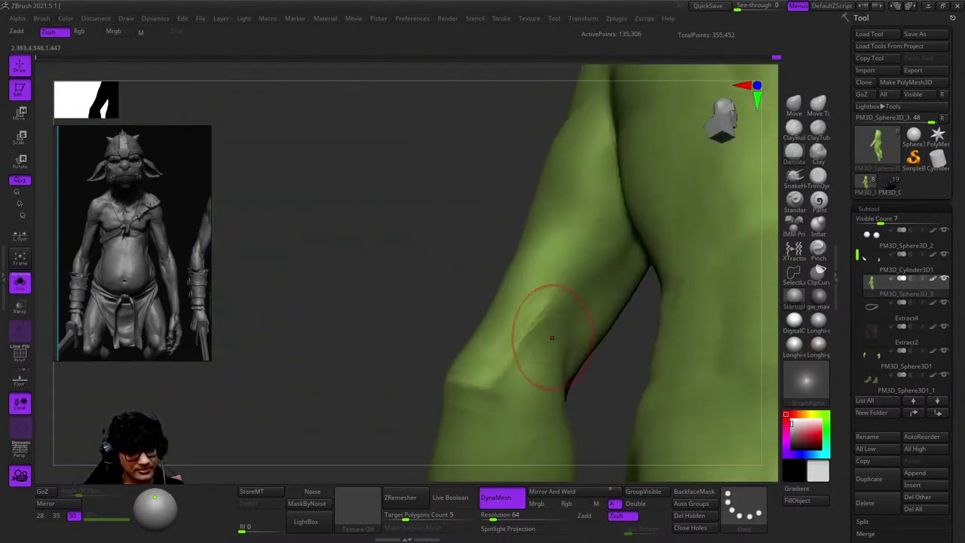
key(b)
key(s)
key(t)
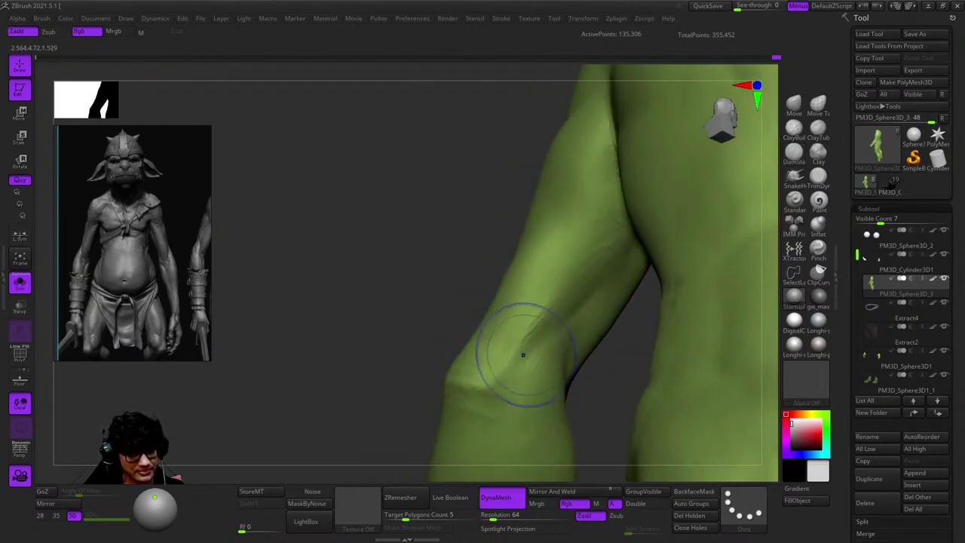
right_drag(592, 291, 528, 271)
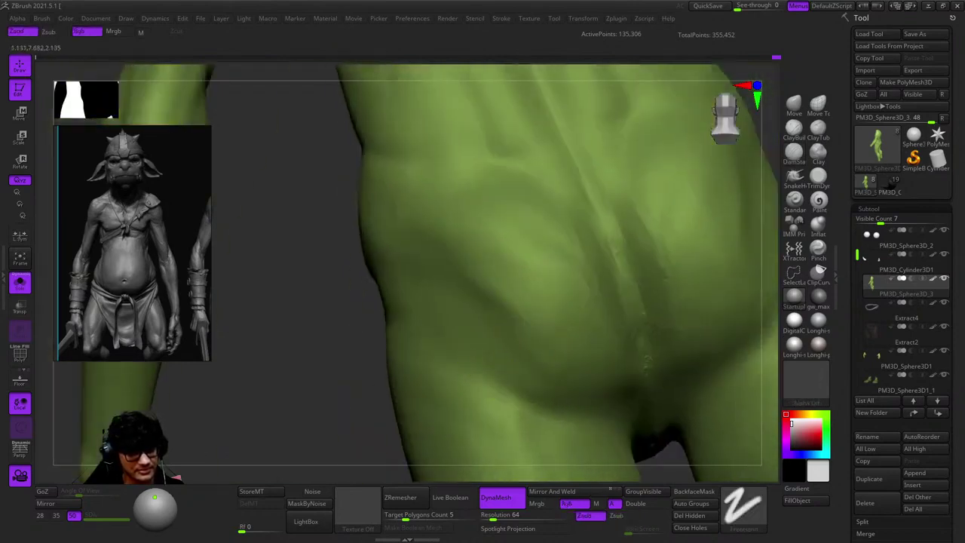
Carve the crease and tendon across the inner side of the elbow with several strokes.
key(f)
mouse_move(538, 236)
ctrl+right_down()
mouse_move(565, 248)
mouse_move(625, 324)
mouse_move(520, 248)
mouse_move(578, 226)
mouse_move(560, 194)
ctrl+right_up()
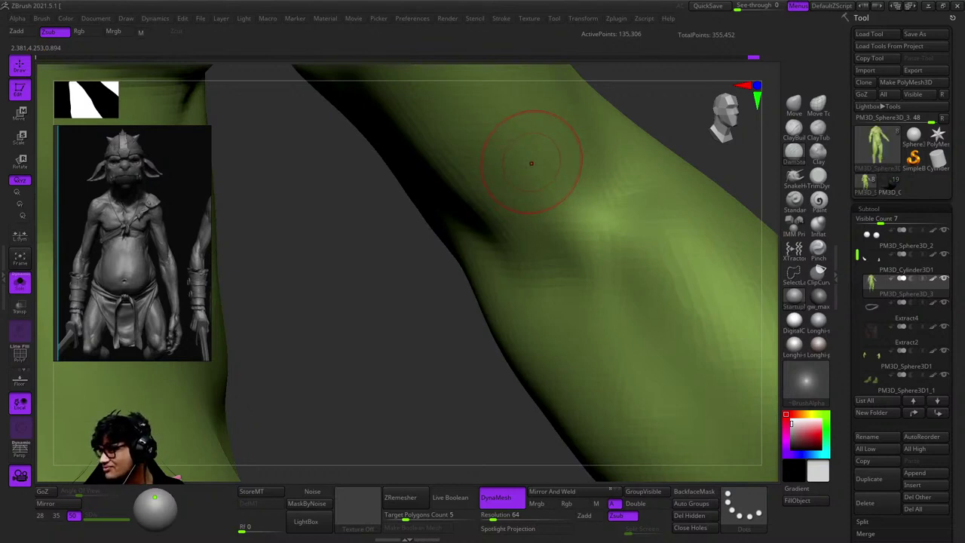
mouse_move(566, 266)
right_down()
mouse_move(575, 254)
mouse_move(538, 248)
mouse_move(558, 264)
mouse_move(495, 312)
right_up()
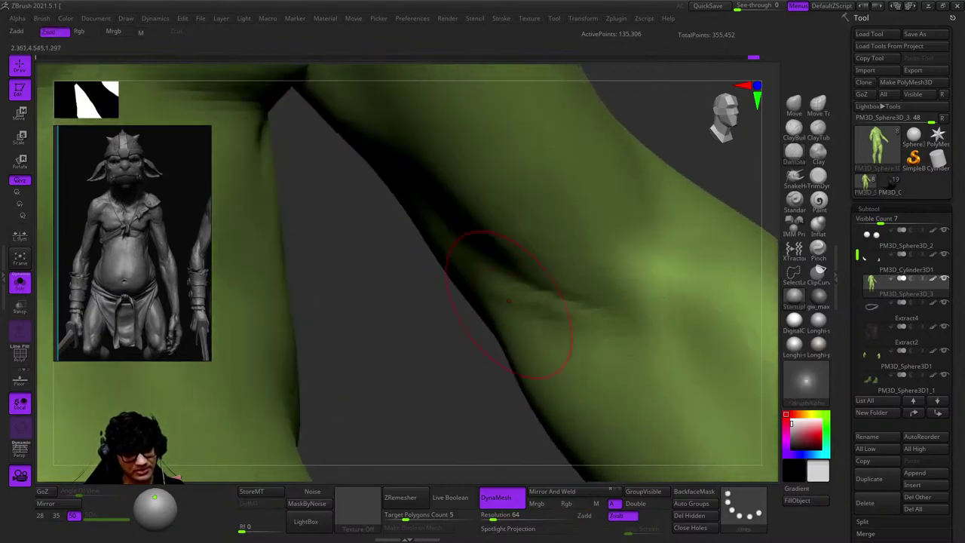
drag(520, 326, 591, 330)
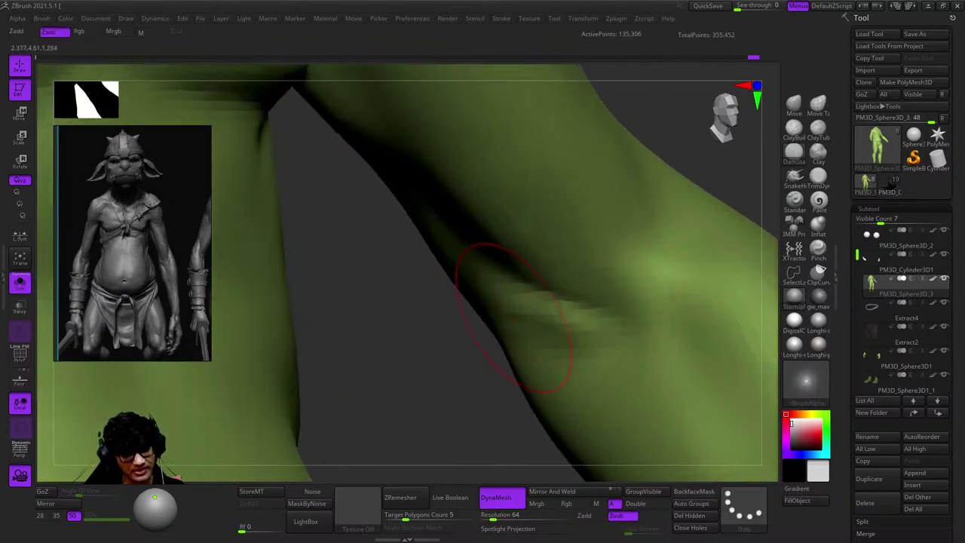
drag(524, 324, 603, 332)
mouse_move(532, 343)
mouse_down()
mouse_move(573, 349)
mouse_move(672, 331)
mouse_up()
mouse_move(577, 336)
mouse_down()
mouse_move(697, 339)
mouse_move(648, 325)
mouse_move(689, 317)
mouse_up()
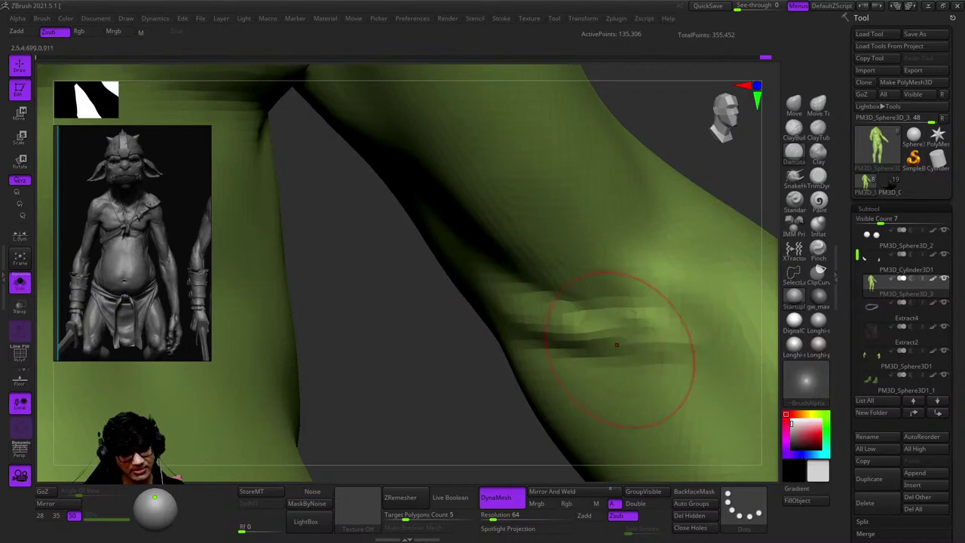
Soften the inner elbow tendon and blend it into the forearm surface.
right_drag(665, 333, 560, 294)
key(space)
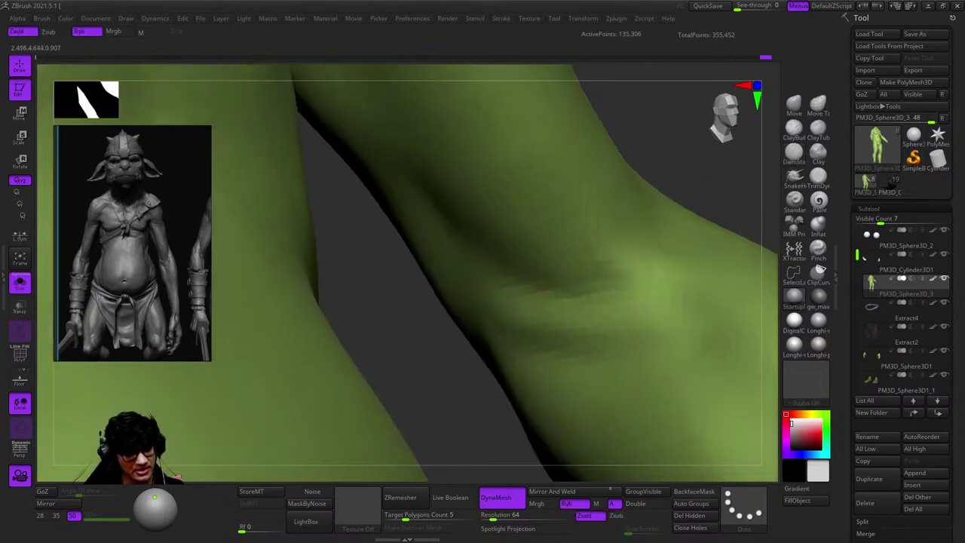
right_drag(594, 325, 494, 297)
key(space)
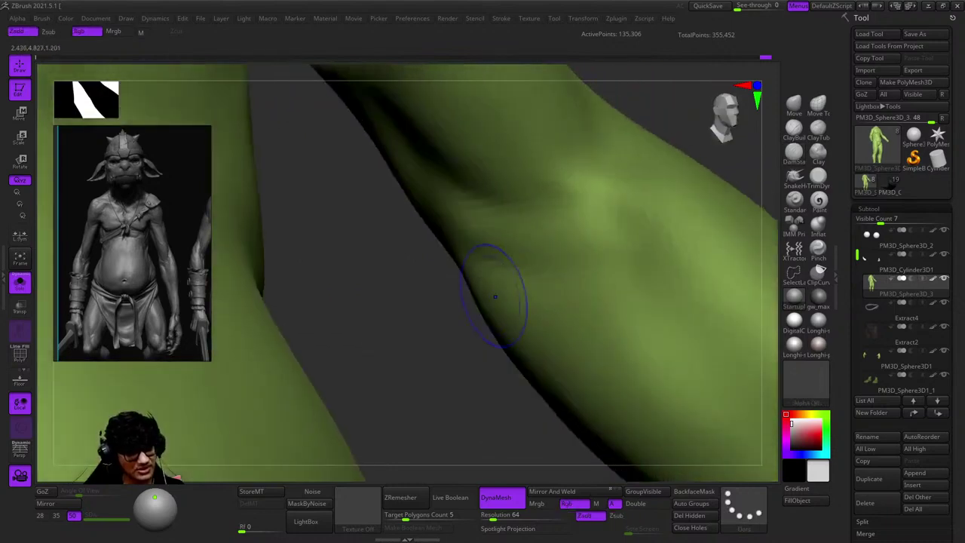
mouse_move(586, 334)
right_down()
mouse_move(517, 237)
mouse_move(539, 229)
mouse_move(520, 249)
mouse_move(527, 237)
mouse_move(573, 271)
right_up()
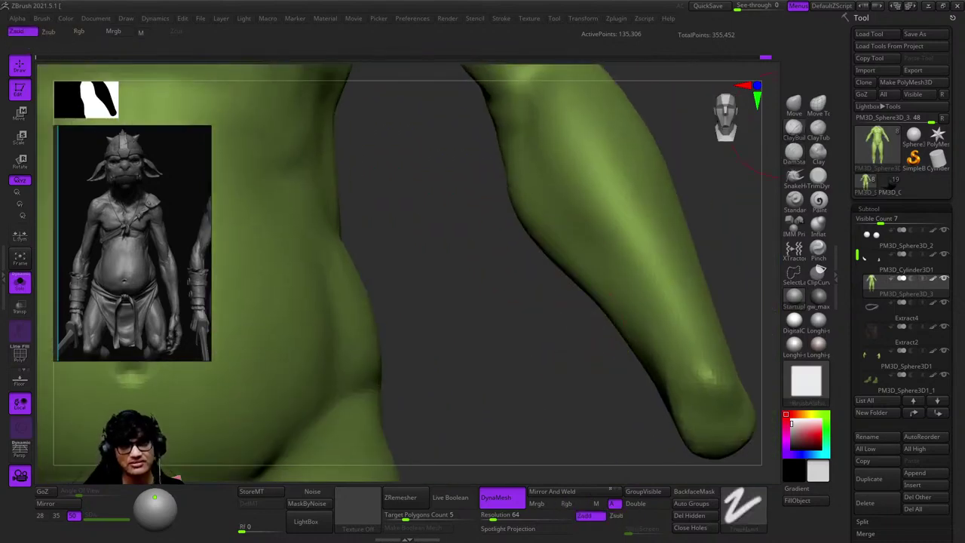
Build up the inner forearm muscle below the elbow crease with clay strokes and smooth the surface.
mouse_move(558, 166)
right_down()
mouse_move(549, 162)
mouse_move(555, 237)
mouse_move(561, 202)
mouse_move(575, 259)
right_up()
key(space)
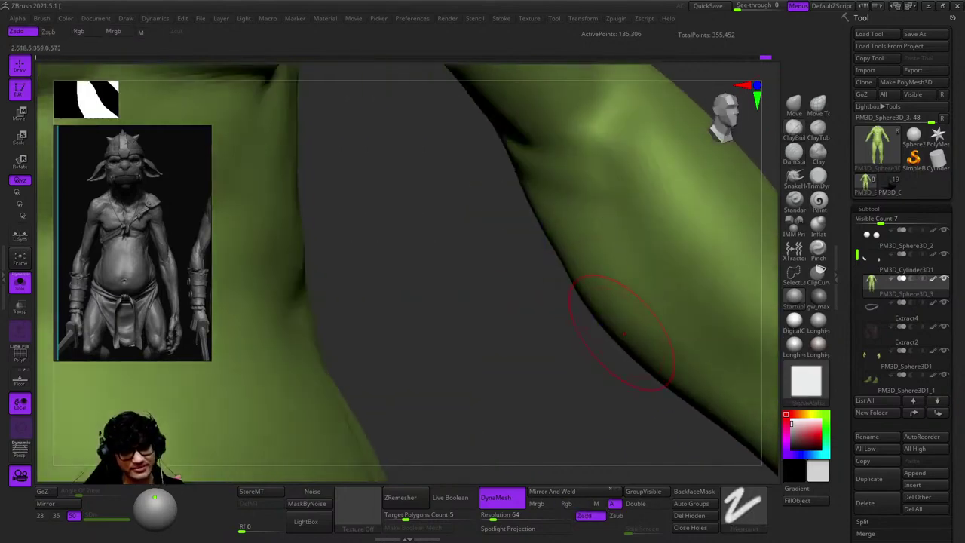
mouse_move(609, 319)
right_down()
mouse_move(609, 258)
mouse_move(563, 218)
mouse_move(594, 241)
right_up()
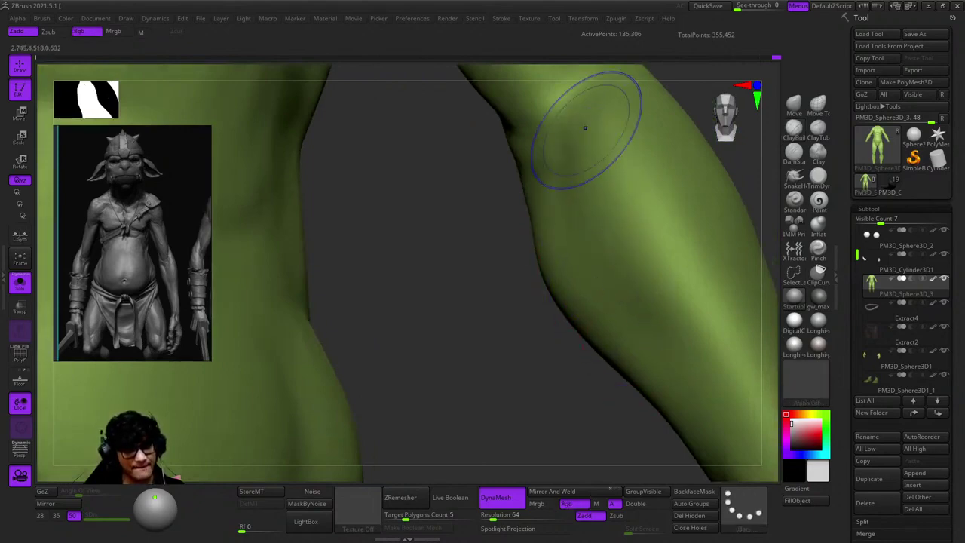
mouse_move(581, 125)
right_down()
mouse_move(532, 194)
mouse_move(557, 226)
mouse_move(581, 324)
mouse_move(603, 313)
right_up()
mouse_move(618, 355)
right_down()
mouse_move(593, 269)
mouse_move(562, 223)
mouse_move(661, 204)
mouse_move(506, 216)
mouse_move(490, 226)
mouse_move(570, 248)
mouse_move(585, 226)
mouse_move(562, 285)
mouse_move(625, 216)
right_up()
Reshape the outer contour of the forearm below the elbow with the Move Topological brush.
key(b)
key(p)
key(a)
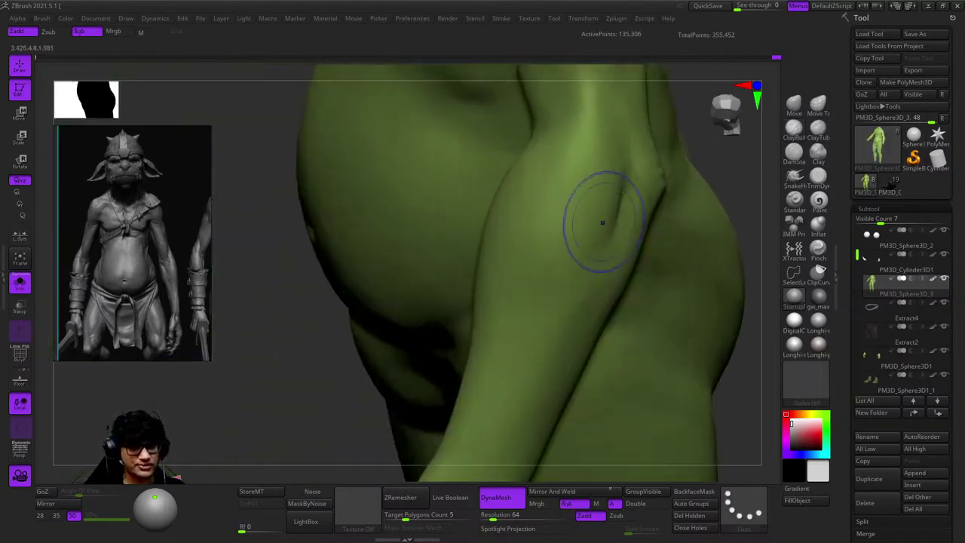
mouse_move(573, 255)
right_down()
mouse_move(543, 260)
mouse_move(565, 252)
mouse_move(598, 182)
right_up()
key(b)
key(p)
key(a)
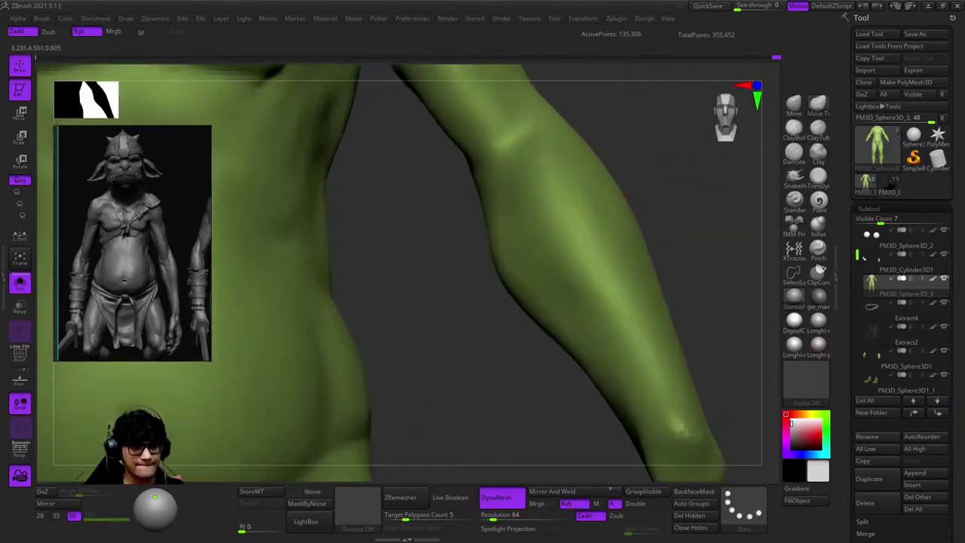
right_drag(620, 233, 605, 180)
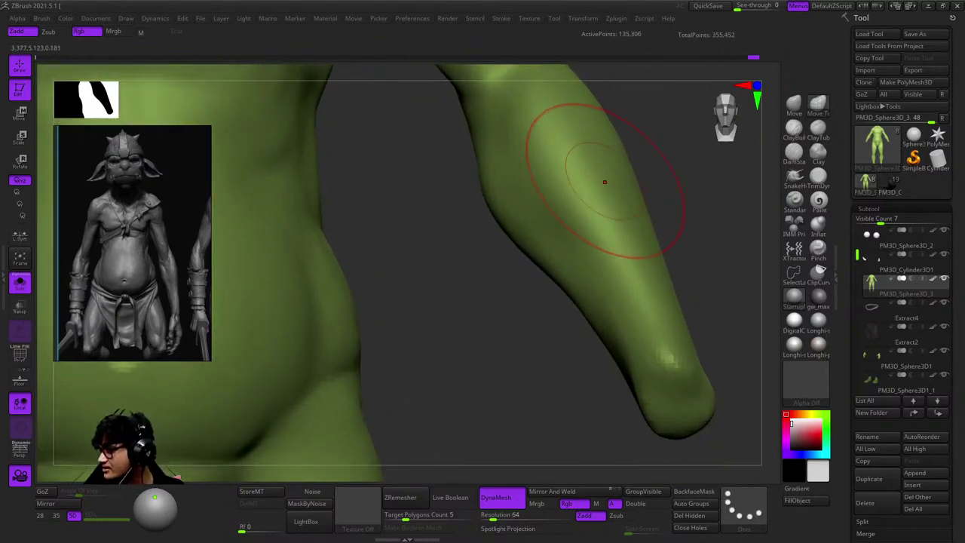
right_drag(605, 179, 592, 189)
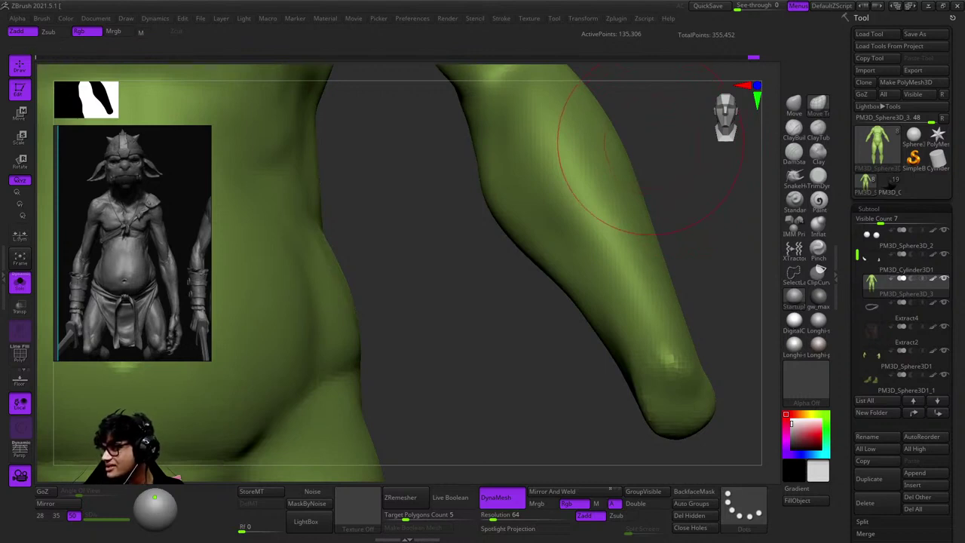
mouse_move(649, 149)
mouse_down()
mouse_move(543, 98)
mouse_move(581, 215)
mouse_move(612, 256)
mouse_move(611, 276)
mouse_move(621, 251)
mouse_move(609, 274)
mouse_move(570, 222)
mouse_move(592, 161)
mouse_up()
key(shift+f)
key(shift+f)
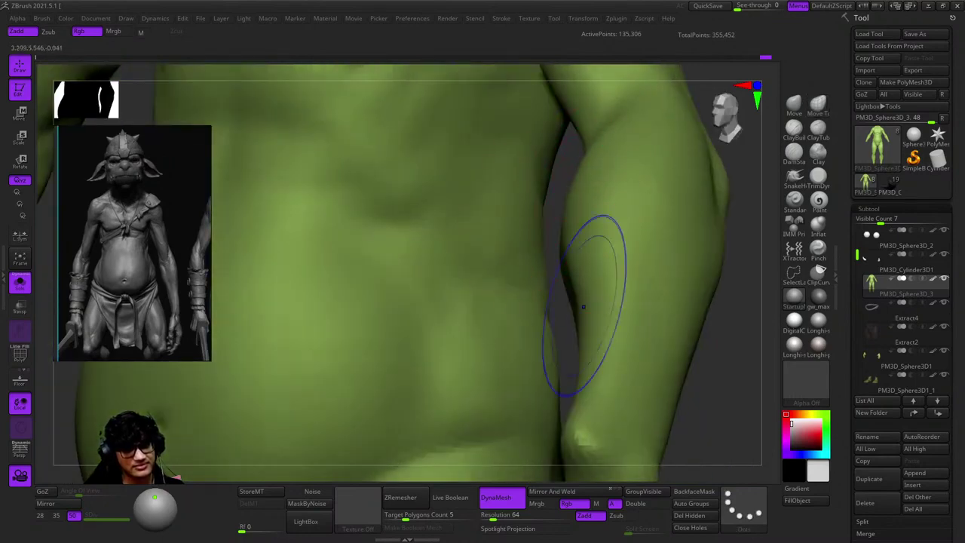
Refine the forearm's silhouette down to the wrist from the side and front with Move Topological.
mouse_move(581, 302)
mouse_down()
mouse_move(613, 254)
mouse_move(638, 254)
mouse_move(633, 226)
mouse_move(573, 196)
mouse_move(558, 204)
mouse_move(668, 237)
mouse_up()
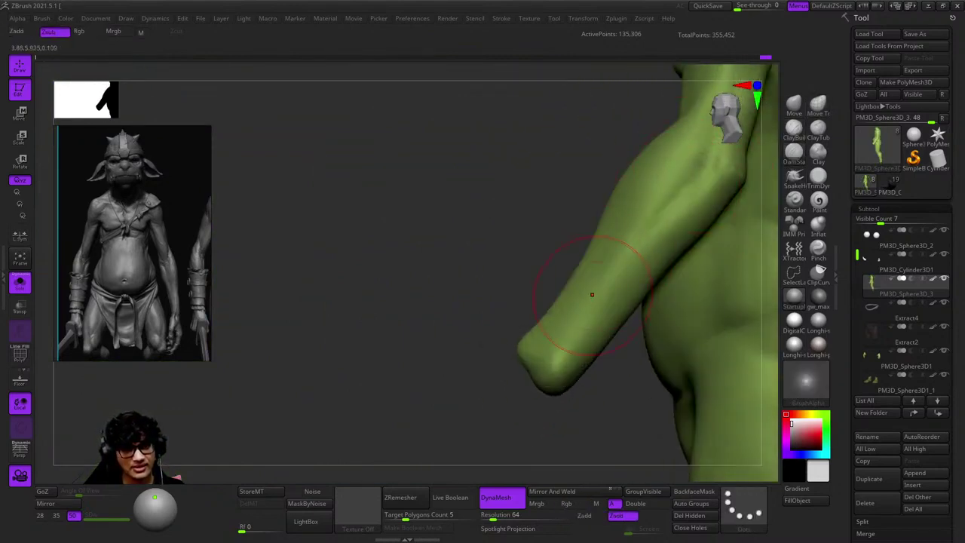
mouse_move(591, 294)
mouse_down()
mouse_move(586, 215)
mouse_move(573, 204)
mouse_move(561, 218)
mouse_move(562, 301)
mouse_move(595, 256)
mouse_move(663, 241)
mouse_move(495, 309)
mouse_move(633, 271)
mouse_move(578, 224)
mouse_move(646, 237)
mouse_move(723, 181)
mouse_up()
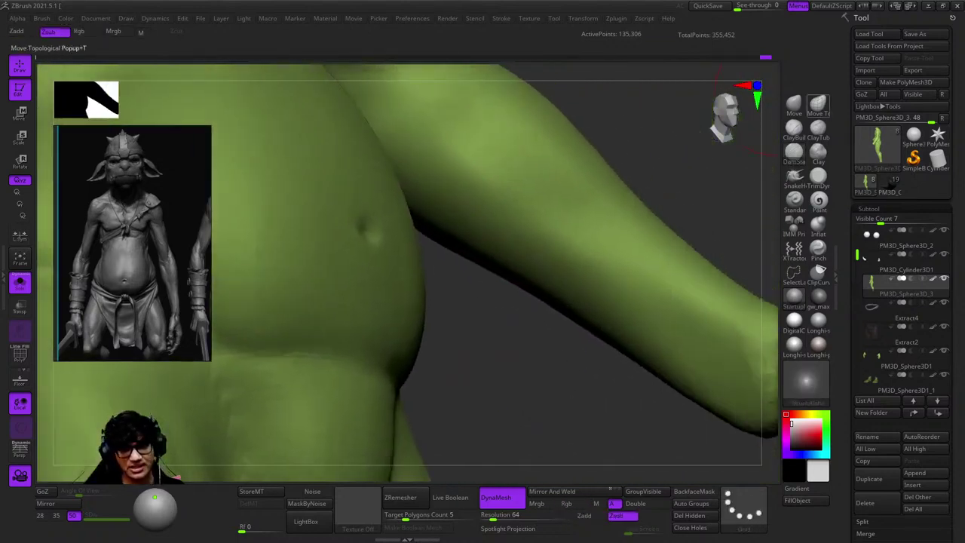
key(space)
mouse_move(517, 215)
mouse_down()
mouse_move(528, 249)
mouse_move(453, 301)
mouse_move(366, 312)
mouse_move(490, 249)
mouse_move(613, 275)
mouse_move(527, 287)
mouse_move(483, 279)
mouse_up()
key(space)
mouse_move(591, 309)
mouse_down()
mouse_move(614, 323)
mouse_move(574, 291)
mouse_move(557, 257)
mouse_up()
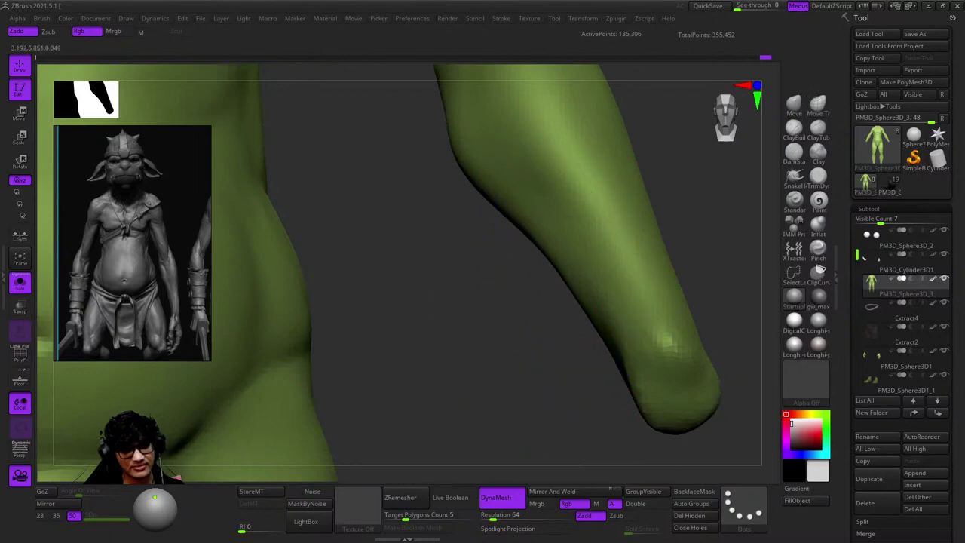
key(space)
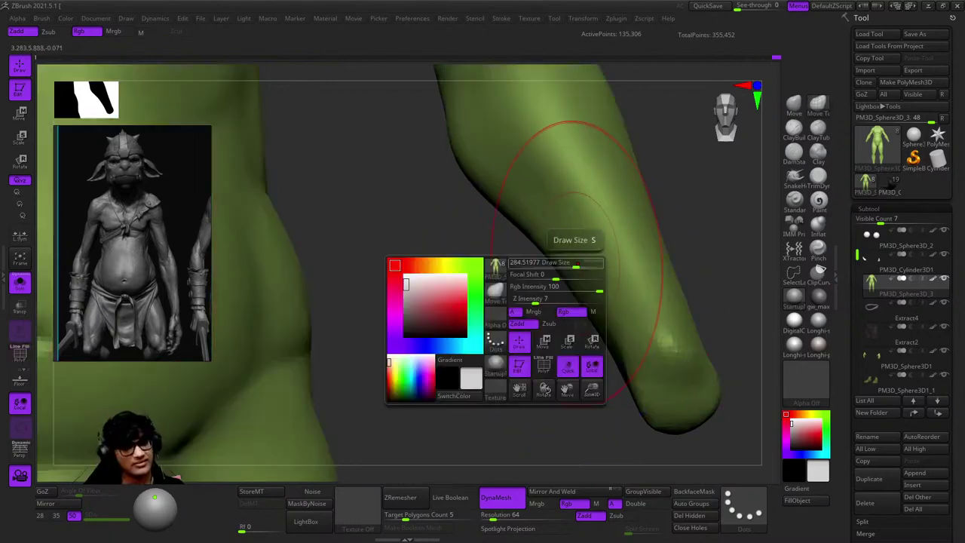
Examine the arms' proportions on the whole body from the front and at a three-quarter angle.
key(f)
key(shift+f)
key(shift+f)
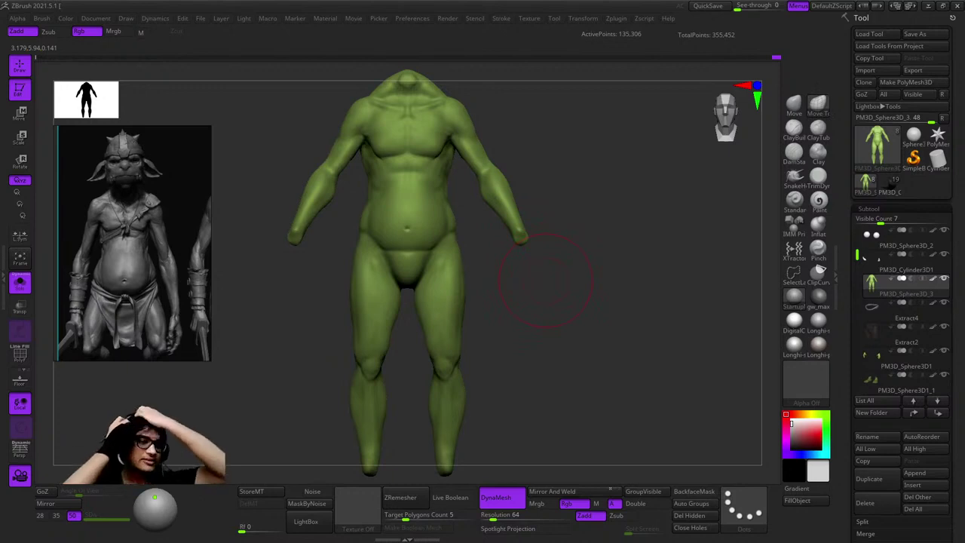
key(shift+f)
drag(544, 280, 578, 261)
key(shift+f)
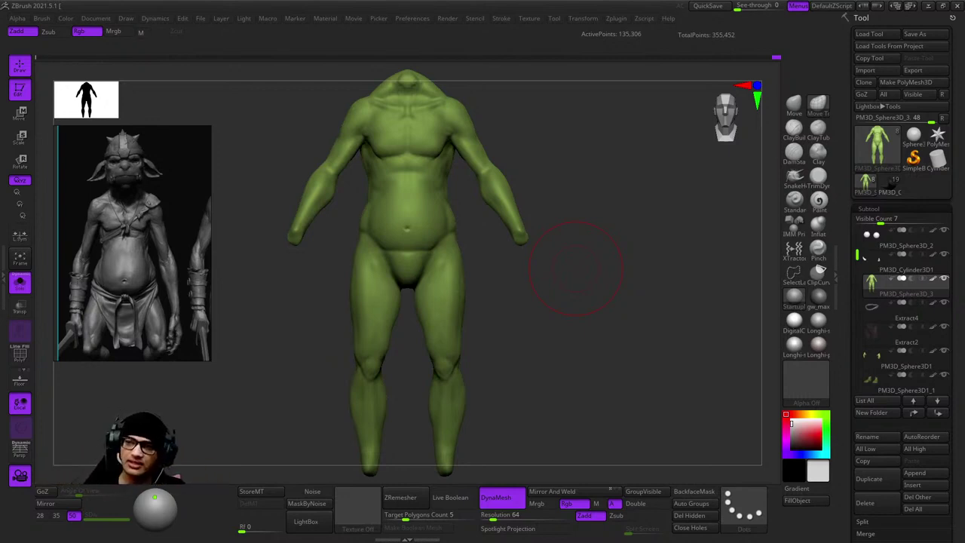
drag(699, 285, 648, 286)
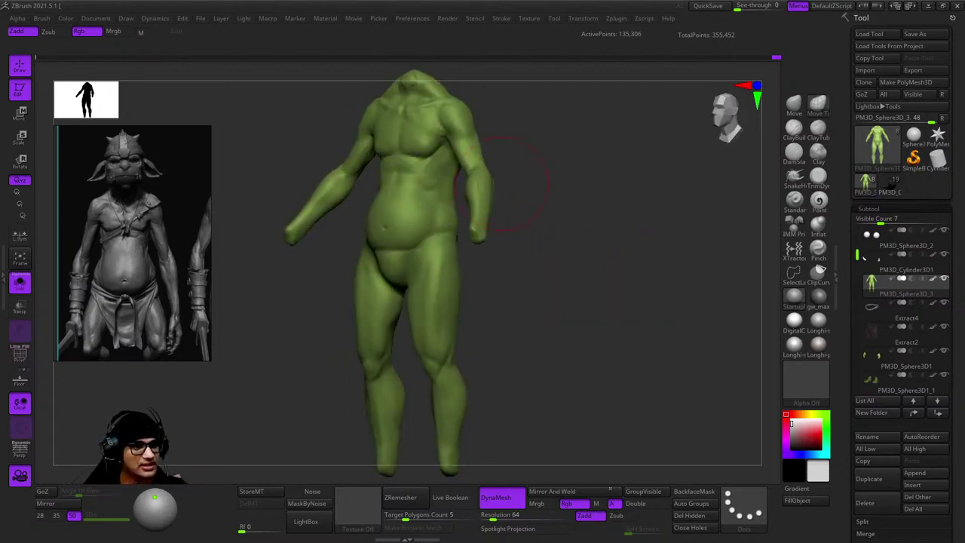
Build up the triceps on the back of the upper arm near the armpit with the ClayBuildup brush.
drag(501, 181, 616, 303)
mouse_move(452, 226)
mouse_down()
mouse_move(510, 211)
mouse_move(570, 236)
mouse_move(528, 271)
mouse_move(528, 256)
mouse_move(505, 236)
mouse_move(603, 249)
mouse_move(658, 268)
mouse_move(618, 249)
mouse_move(581, 204)
mouse_move(528, 226)
mouse_move(572, 215)
mouse_up()
key(b)
key(c)
key(b)
key(space)
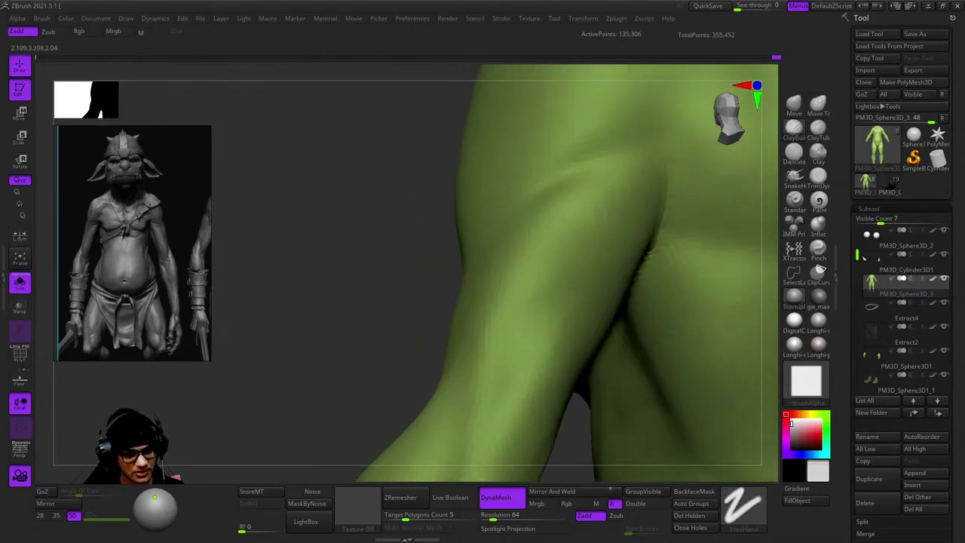
drag(515, 272, 571, 263)
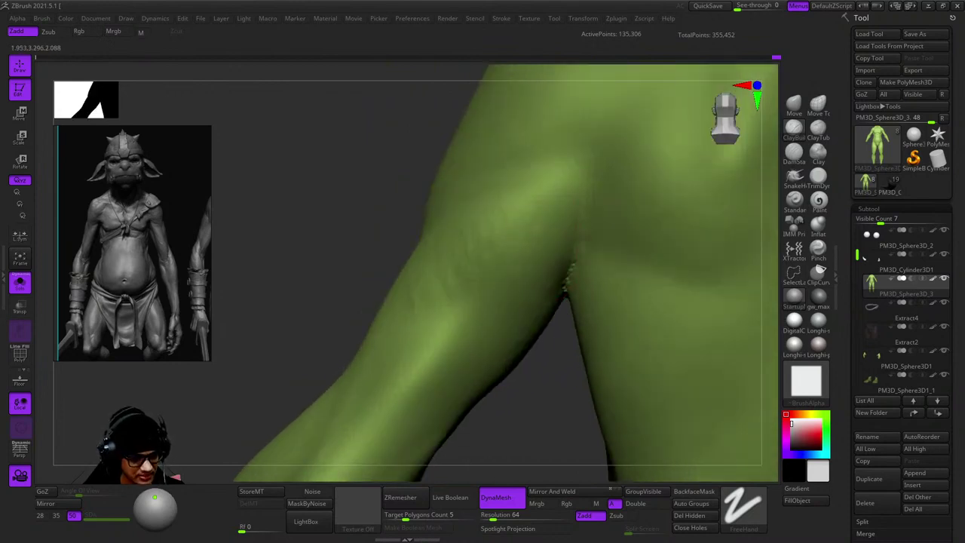
drag(511, 377, 714, 209)
key(shift)
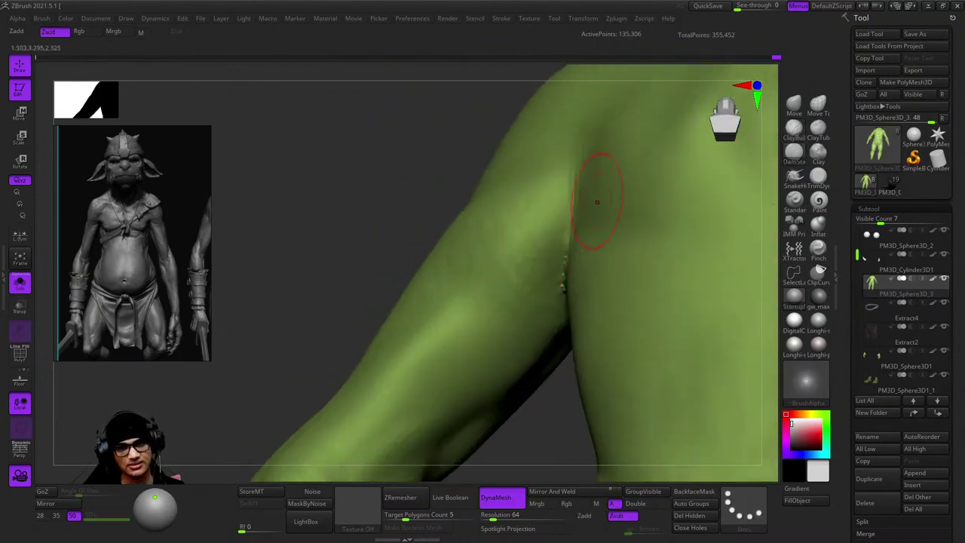
Carve the triceps separation lines on the back of the upper arm and smooth them into the surface.
mouse_move(592, 194)
mouse_down()
mouse_move(520, 300)
mouse_move(614, 215)
mouse_up()
mouse_move(587, 380)
mouse_down()
mouse_move(560, 302)
mouse_move(576, 260)
mouse_move(509, 330)
mouse_up()
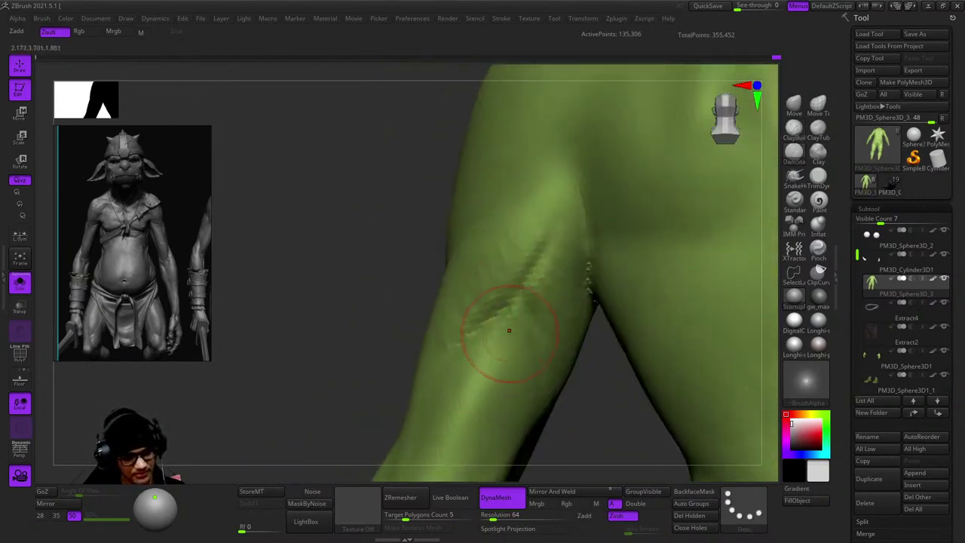
mouse_move(449, 404)
mouse_down()
mouse_move(482, 388)
mouse_move(545, 219)
mouse_up()
mouse_move(445, 382)
mouse_down()
mouse_move(514, 274)
mouse_move(582, 267)
mouse_move(589, 284)
mouse_up()
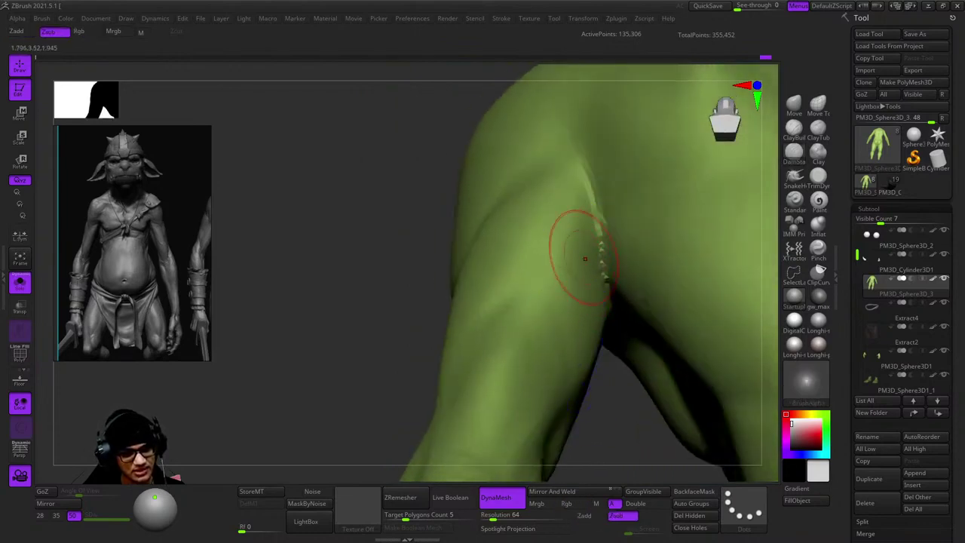
key(shift)
Isolate the arms and add clay strokes along the back of the upper arm toward the elbow.
ctrl+shift+click(571, 259)
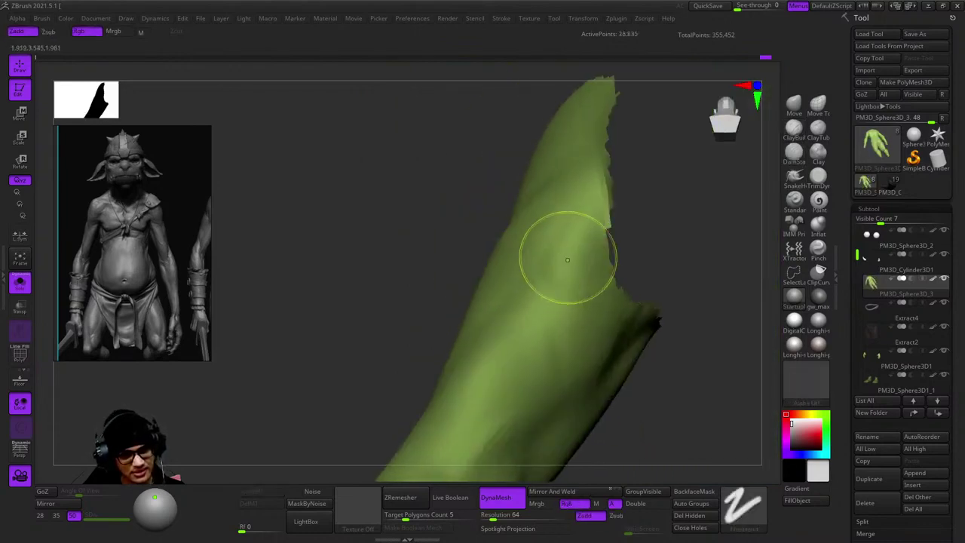
drag(573, 286, 619, 241)
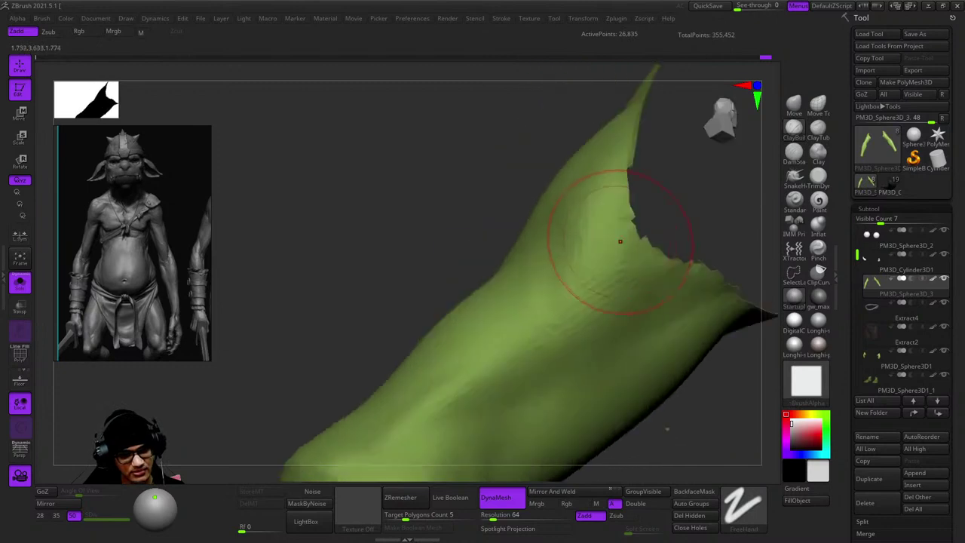
mouse_move(666, 428)
mouse_down()
mouse_move(738, 377)
mouse_move(609, 286)
mouse_move(618, 200)
mouse_move(608, 205)
mouse_up()
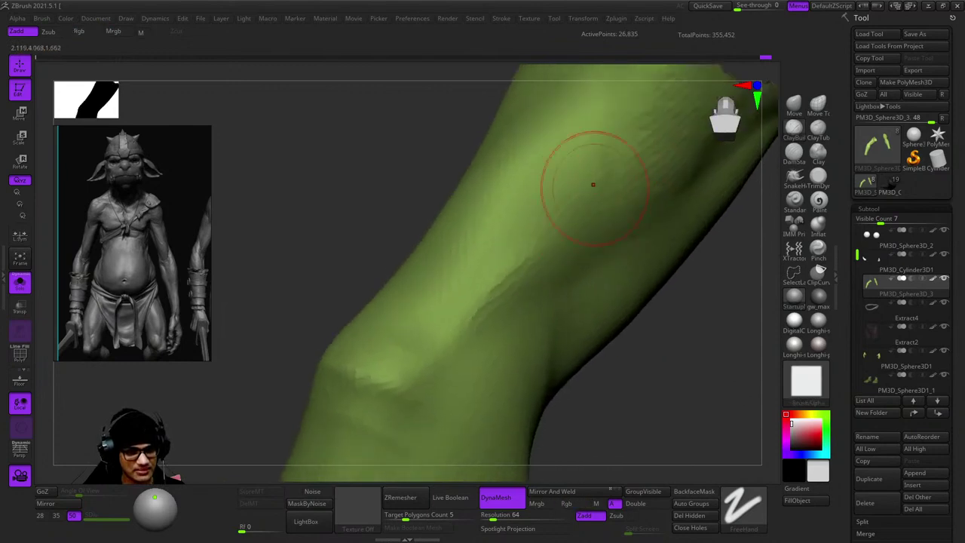
mouse_move(566, 240)
mouse_down()
mouse_move(560, 258)
mouse_move(633, 251)
mouse_move(580, 301)
mouse_up()
key(space)
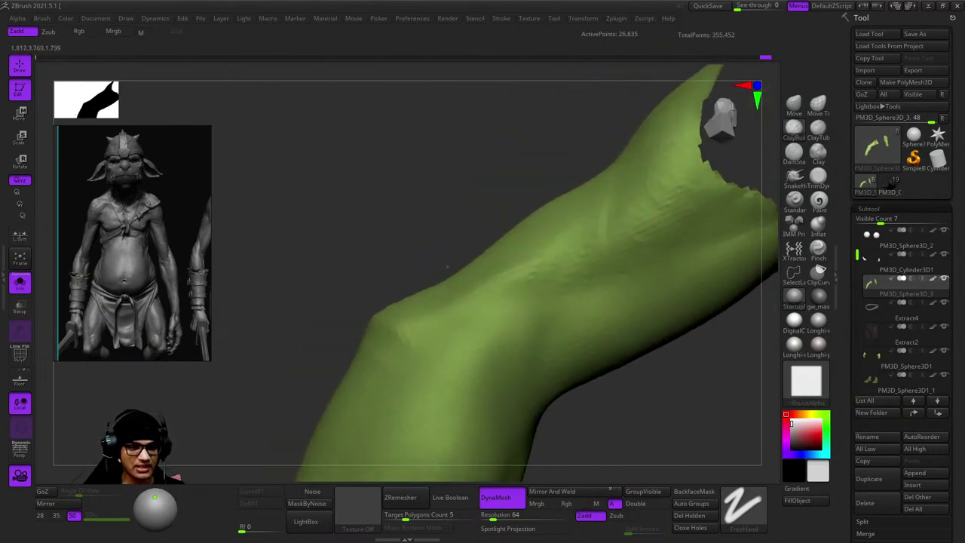
Blend the clay strokes on the back of the upper arm and unhide the whole body.
mouse_move(601, 259)
mouse_down()
mouse_move(532, 185)
mouse_move(566, 260)
mouse_up()
ctrl+shift+click(567, 260)
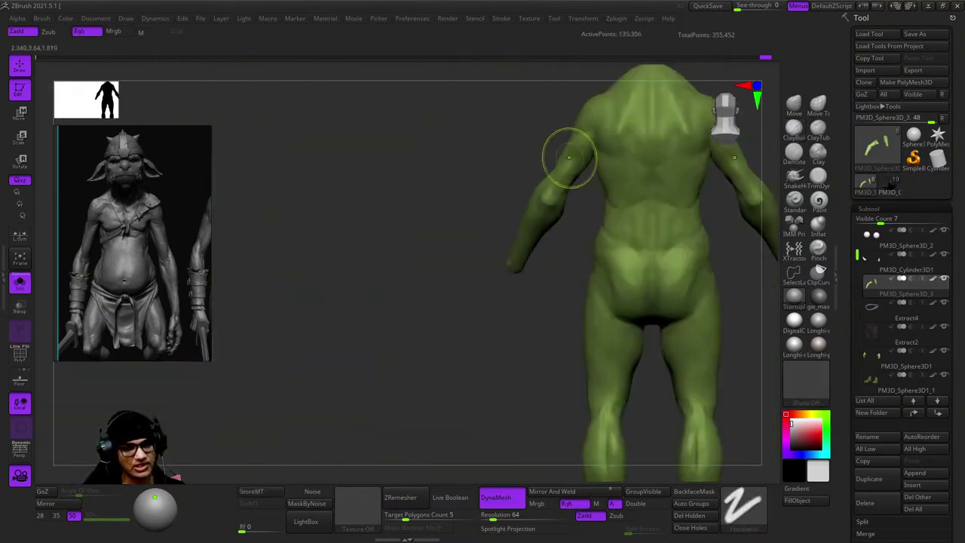
drag(566, 155, 573, 294)
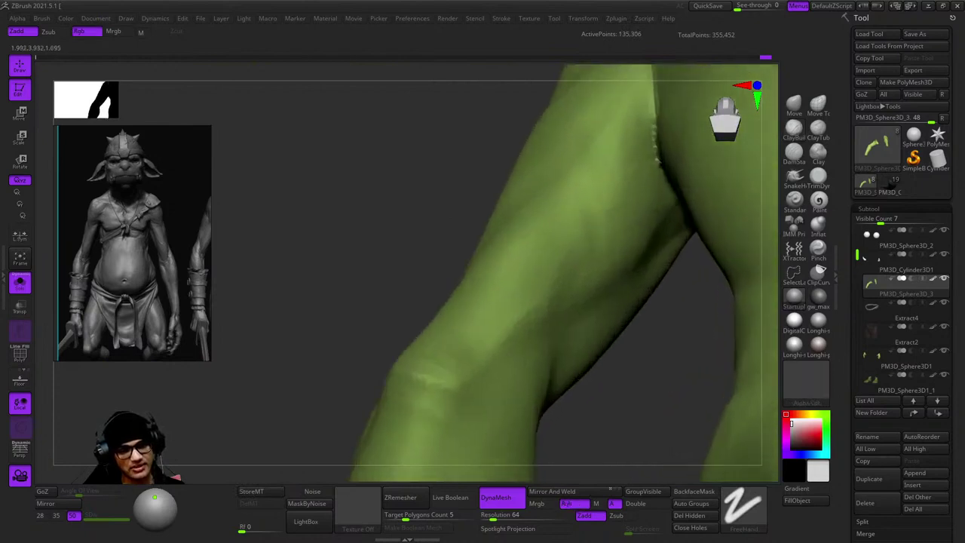
Smooth the back of the upper arm near the armpit and soften the chest muscles at the front.
key(space)
mouse_move(543, 324)
mouse_down()
mouse_move(520, 298)
mouse_move(629, 208)
mouse_move(629, 173)
mouse_move(646, 193)
mouse_up()
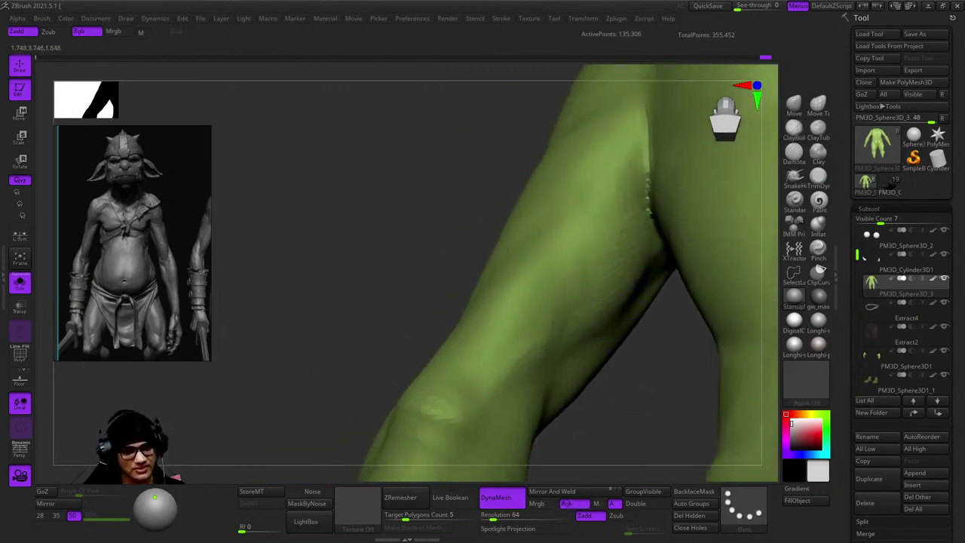
drag(527, 249, 543, 192)
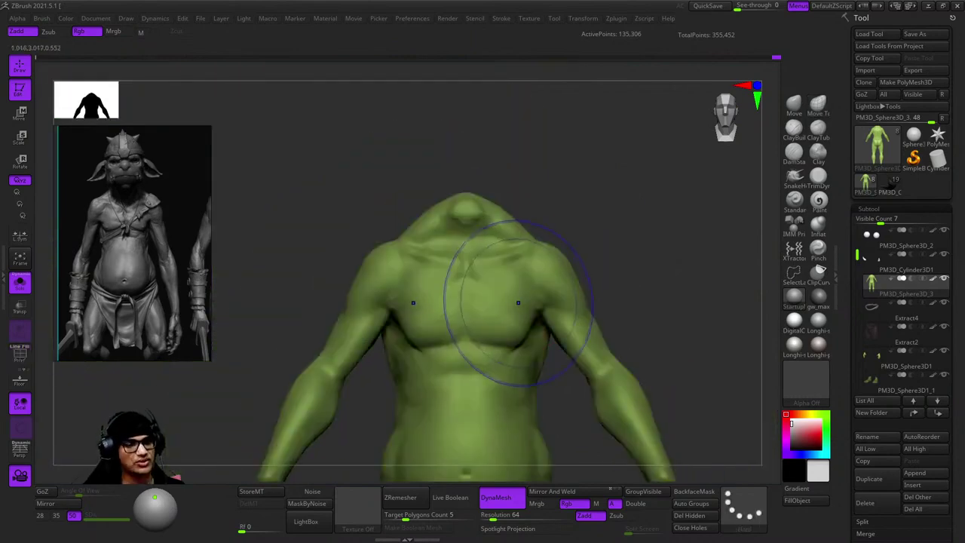
drag(518, 301, 595, 260)
drag(554, 290, 550, 279)
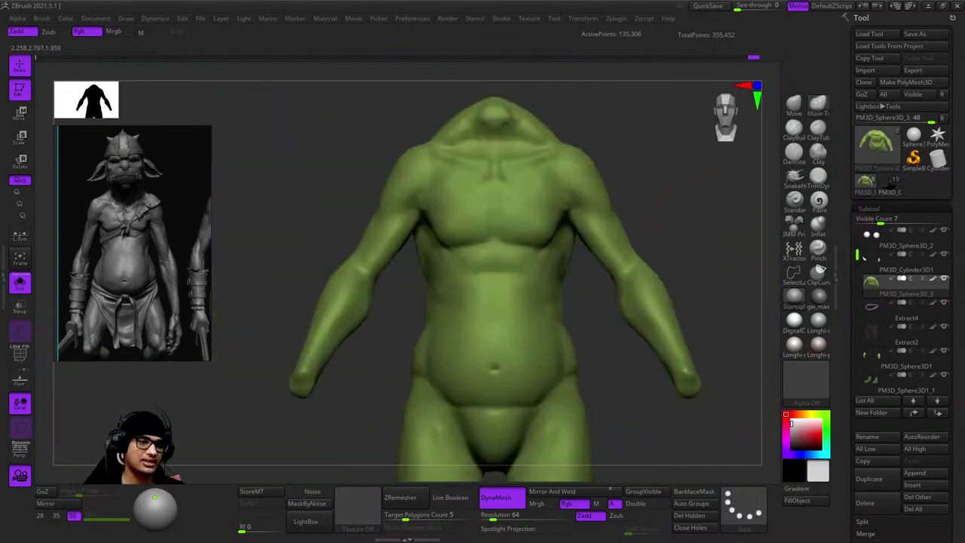
Build up the lower belly above the groin fold with the ClayBuildup brush and smooth the strokes.
drag(649, 392, 630, 309)
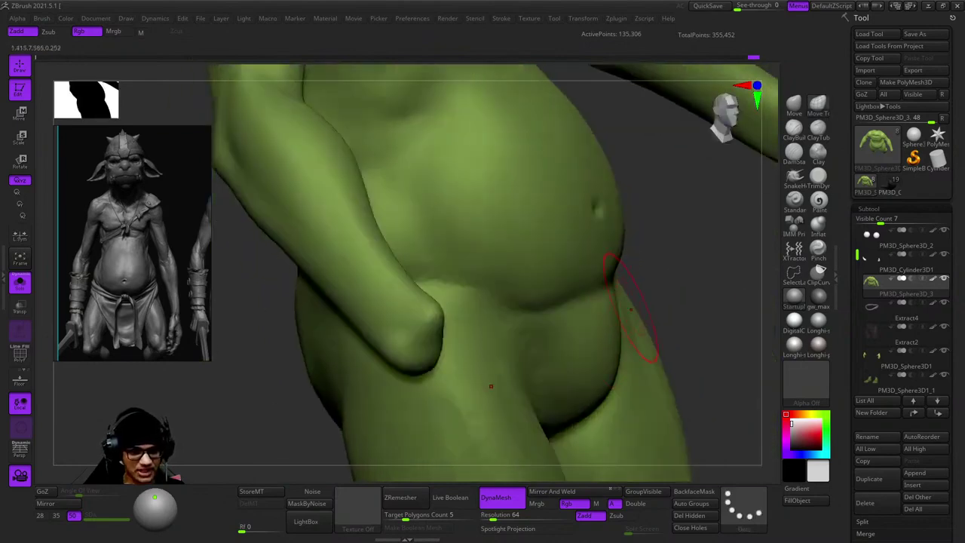
drag(582, 277, 549, 315)
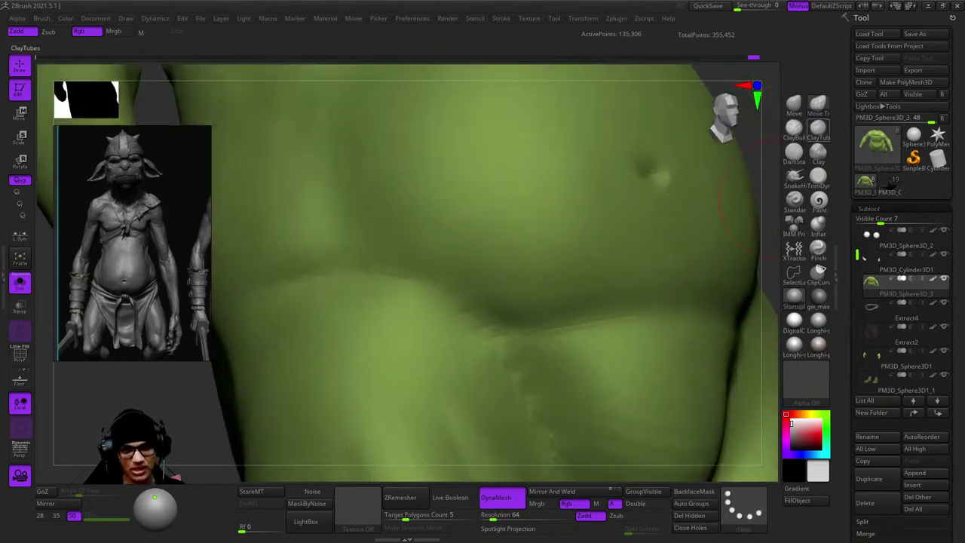
click(793, 126)
drag(728, 120, 621, 254)
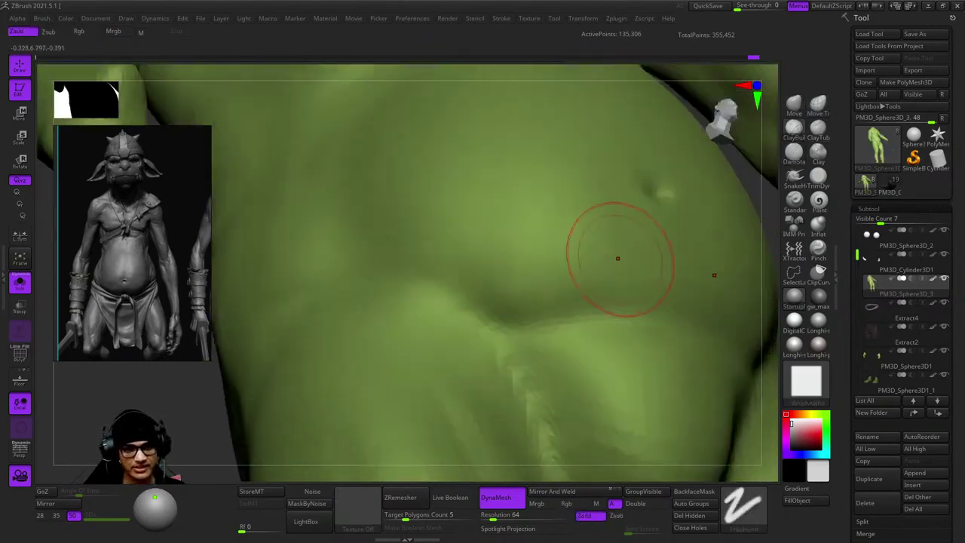
mouse_move(595, 310)
mouse_down()
mouse_move(575, 282)
mouse_move(471, 324)
mouse_move(594, 291)
mouse_move(608, 310)
mouse_move(579, 268)
mouse_up()
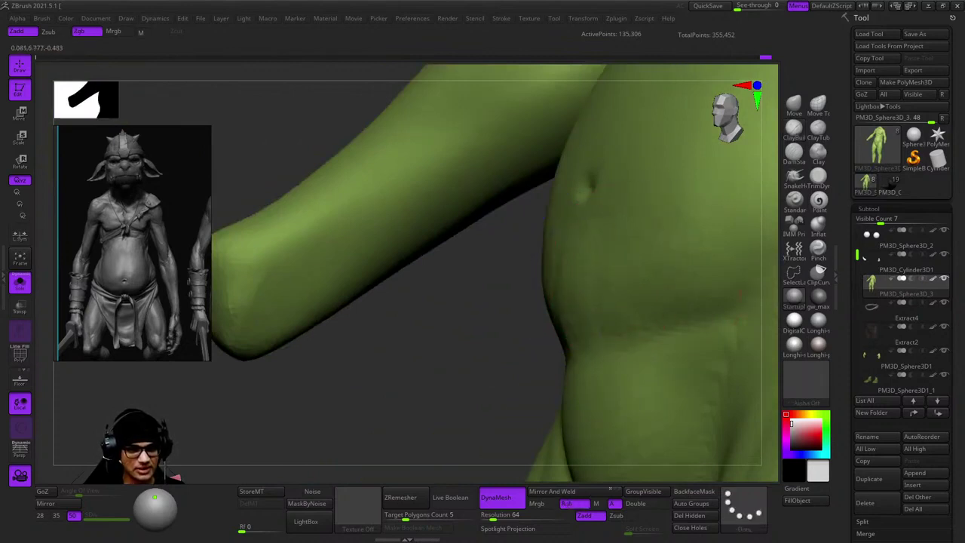
mouse_move(615, 268)
mouse_down()
mouse_move(490, 279)
mouse_move(595, 355)
mouse_move(635, 265)
mouse_up()
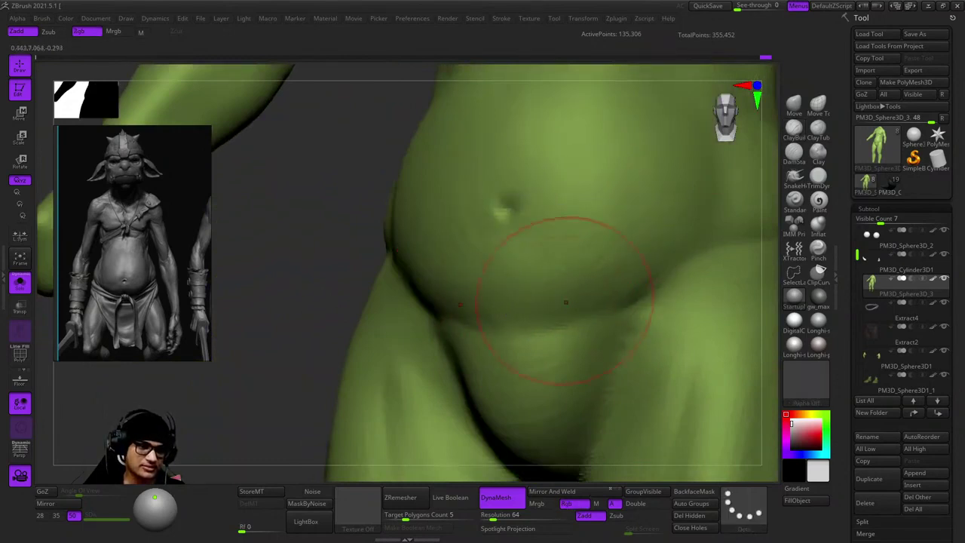
mouse_move(565, 301)
mouse_down()
mouse_move(564, 310)
mouse_move(561, 268)
mouse_up()
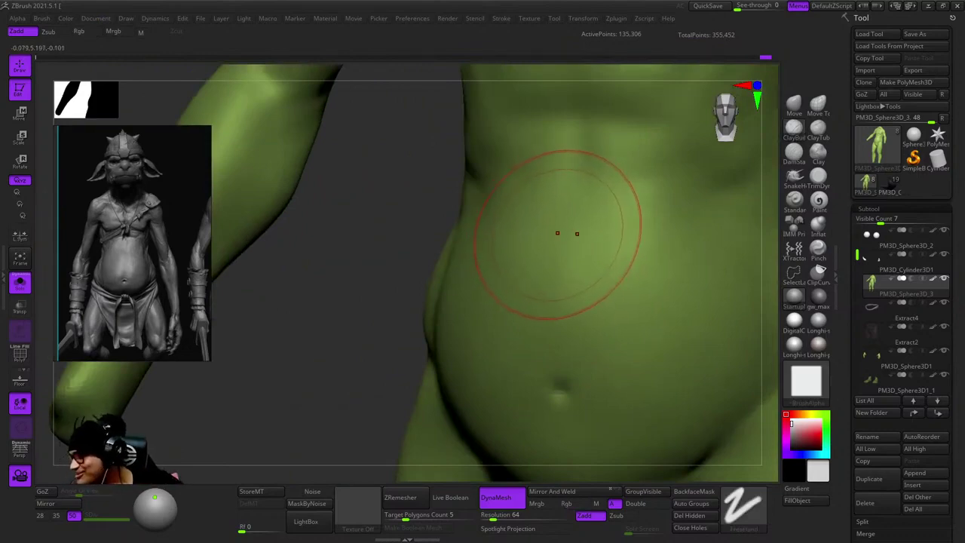
Add clay strokes across the upper abdomen between the ribcage and the navel.
drag(567, 234, 625, 313)
key(shift+f)
key(shift+f)
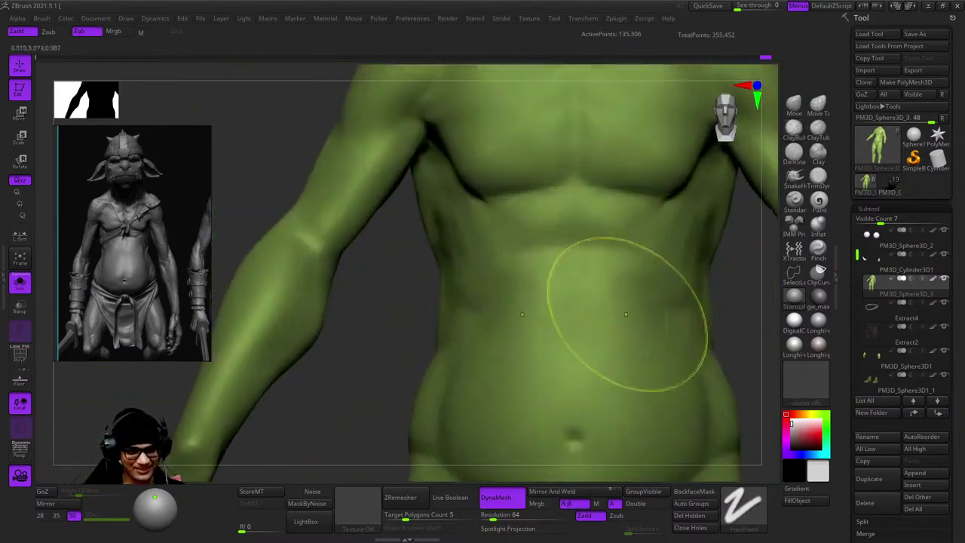
Build up a raised rim of skin around the navel with the ClayBuildup brush.
alt+right_drag(625, 313, 568, 355)
right_click(567, 350)
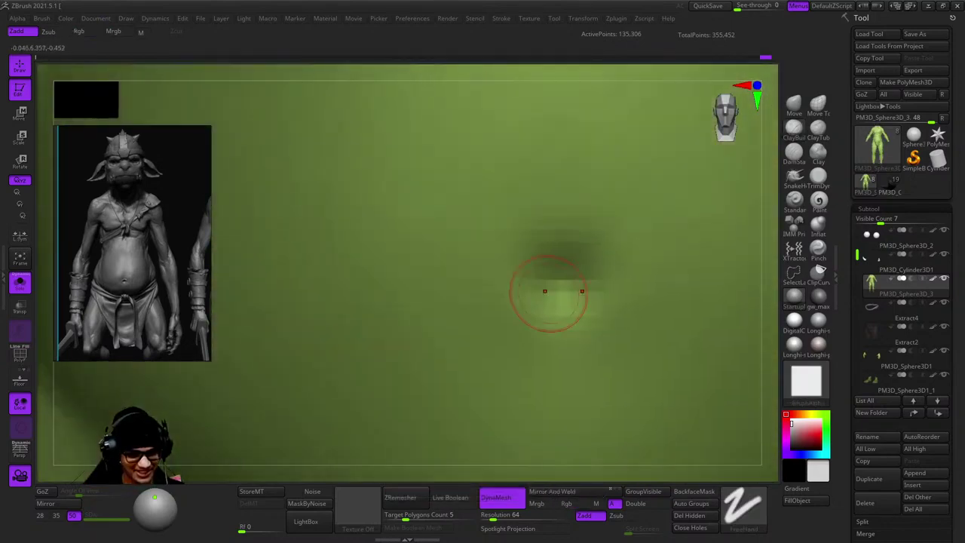
right_click(581, 255)
mouse_move(581, 255)
ctrl+right_down()
mouse_move(490, 251)
mouse_move(475, 230)
ctrl+right_up()
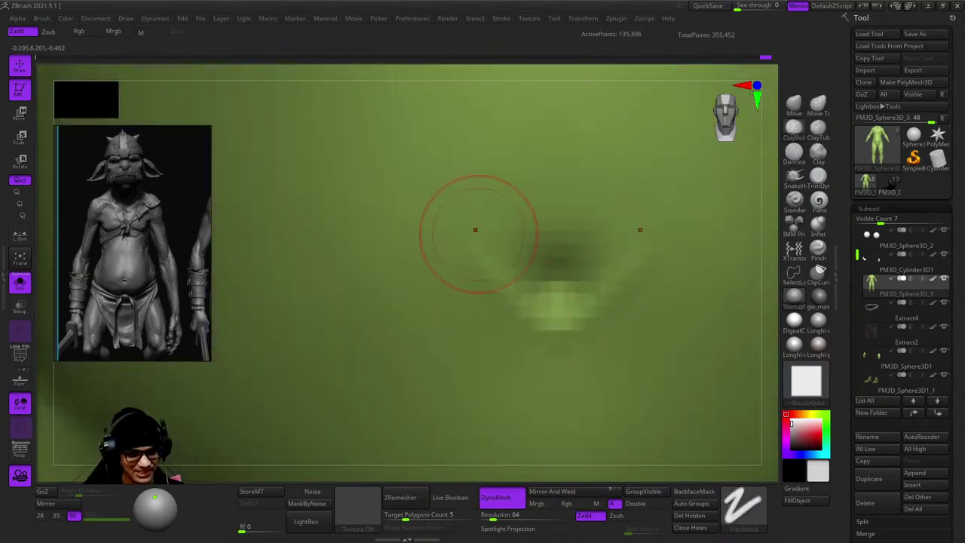
mouse_move(527, 312)
right_down()
mouse_move(506, 280)
mouse_move(528, 348)
mouse_move(517, 249)
mouse_move(528, 302)
mouse_move(517, 301)
mouse_move(578, 370)
mouse_move(577, 354)
right_up()
right_drag(590, 279, 579, 268)
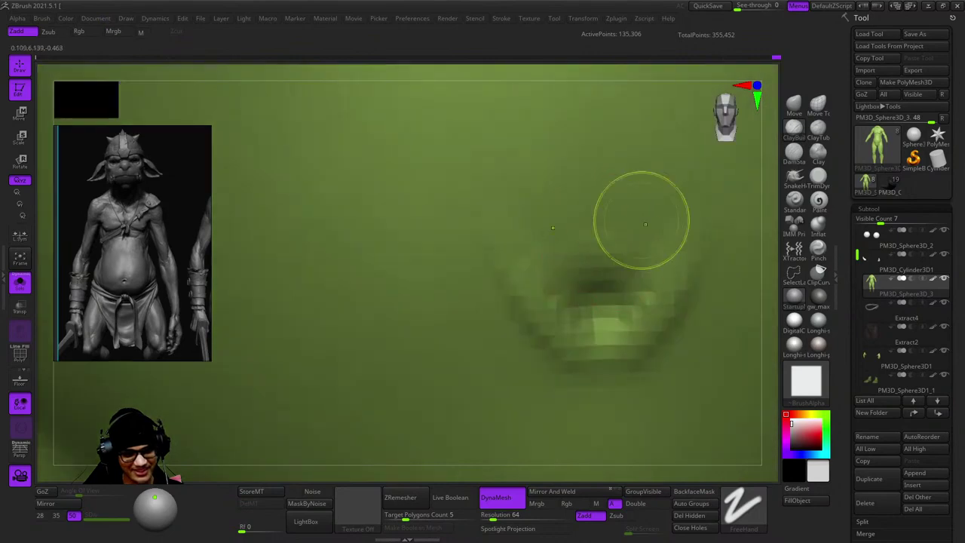
right_drag(645, 224, 652, 263)
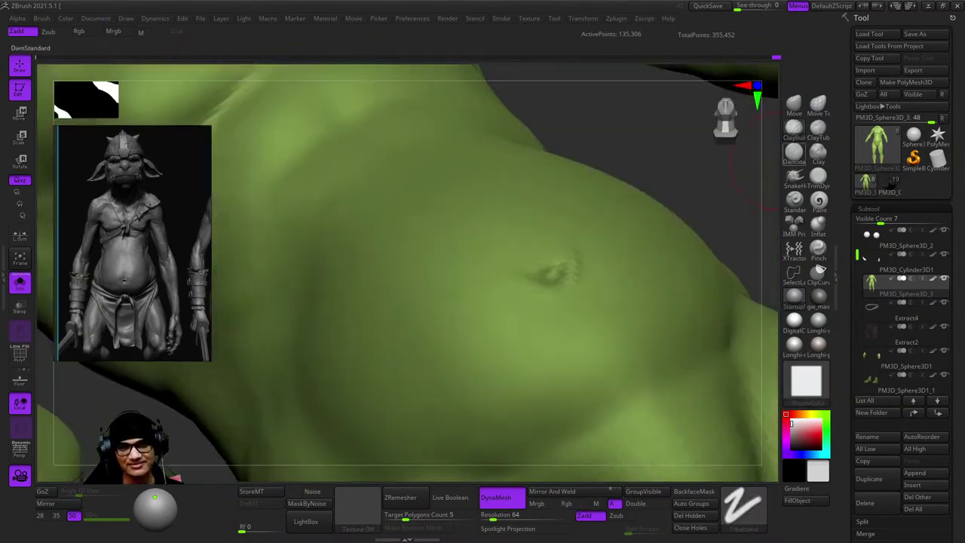
Carve the inner hollow and side creases of the navel with the DamStandard brush and smooth them.
mouse_move(555, 274)
right_down()
mouse_move(565, 193)
mouse_move(584, 260)
mouse_move(621, 229)
mouse_move(568, 297)
mouse_move(575, 302)
right_up()
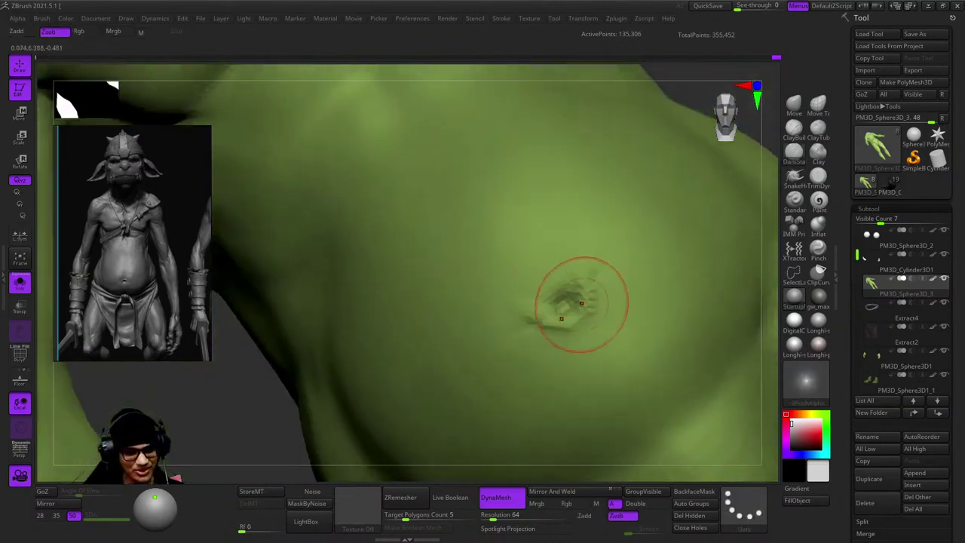
right_drag(620, 222, 589, 329)
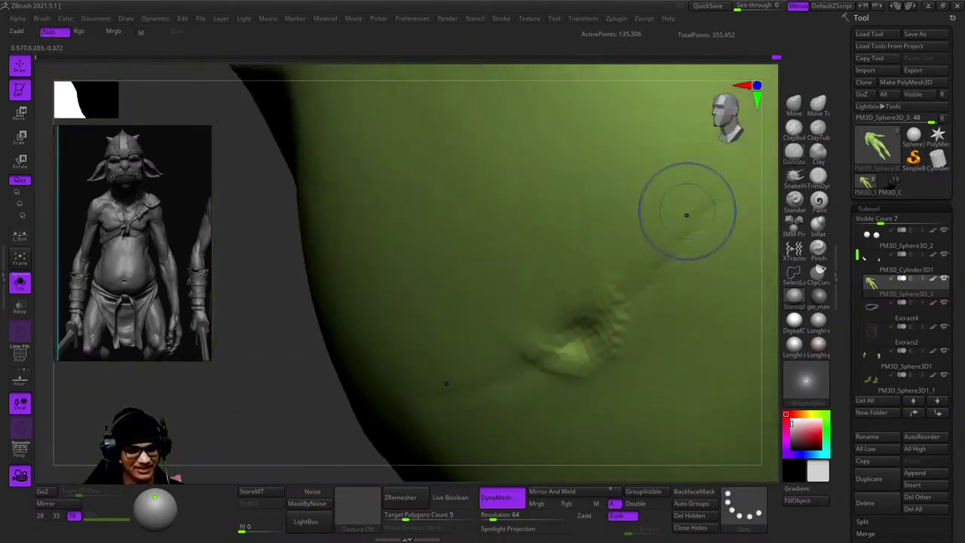
key(b)
key(s)
key(t)
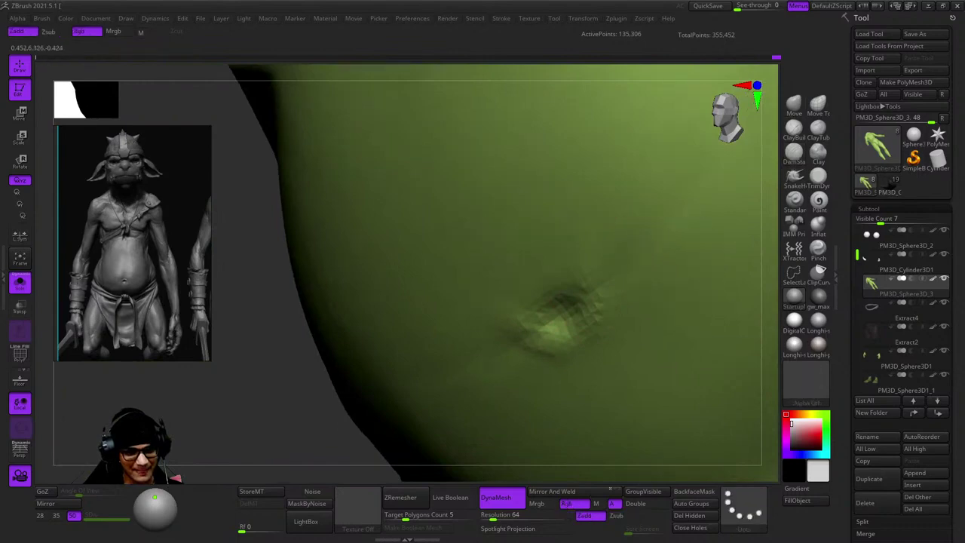
right_drag(650, 272, 614, 298)
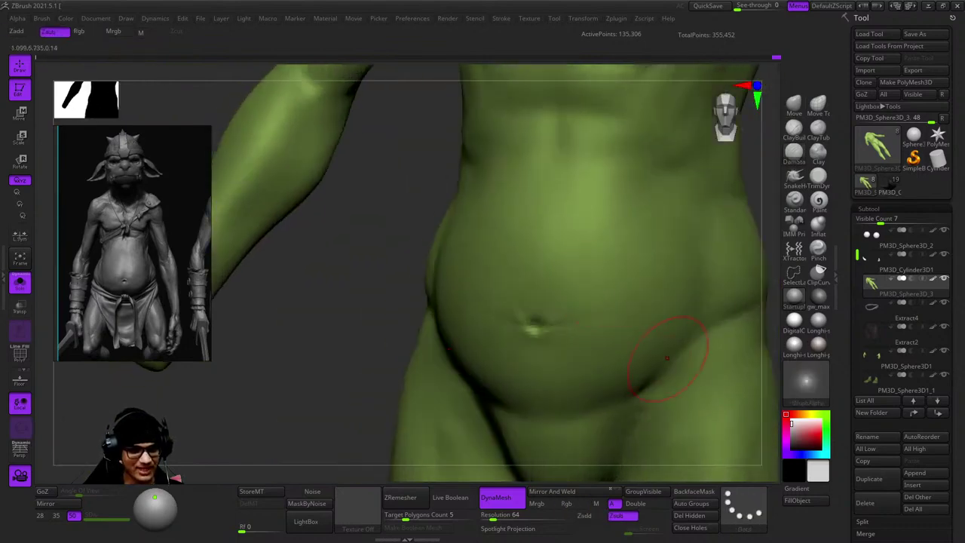
Carve the crease where the lower belly meets the hip and thigh with the DamStandard brush.
right_drag(666, 358, 583, 305)
key(shift+f)
key(shift+f)
key(f)
key(shift+f)
key(shift+f)
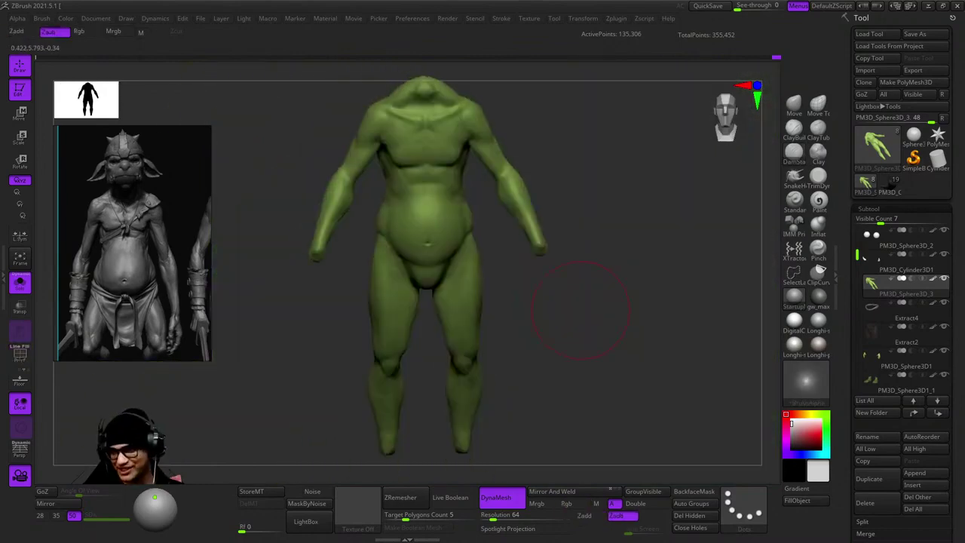
mouse_move(532, 235)
right_down()
mouse_move(496, 251)
mouse_move(485, 180)
mouse_move(523, 254)
mouse_move(519, 305)
right_up()
key(shift+f)
key(shift+f)
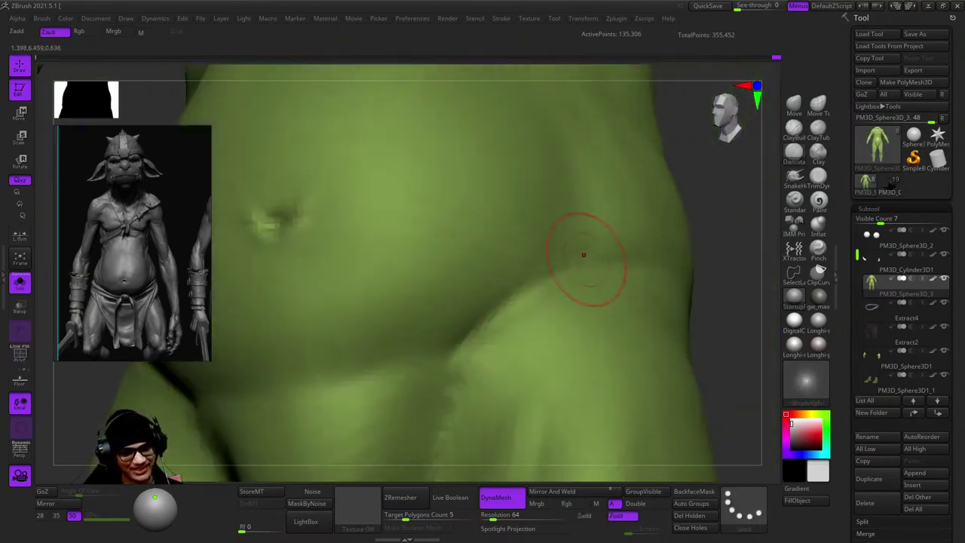
mouse_move(583, 254)
right_down()
mouse_move(610, 384)
mouse_move(589, 346)
mouse_move(597, 281)
right_up()
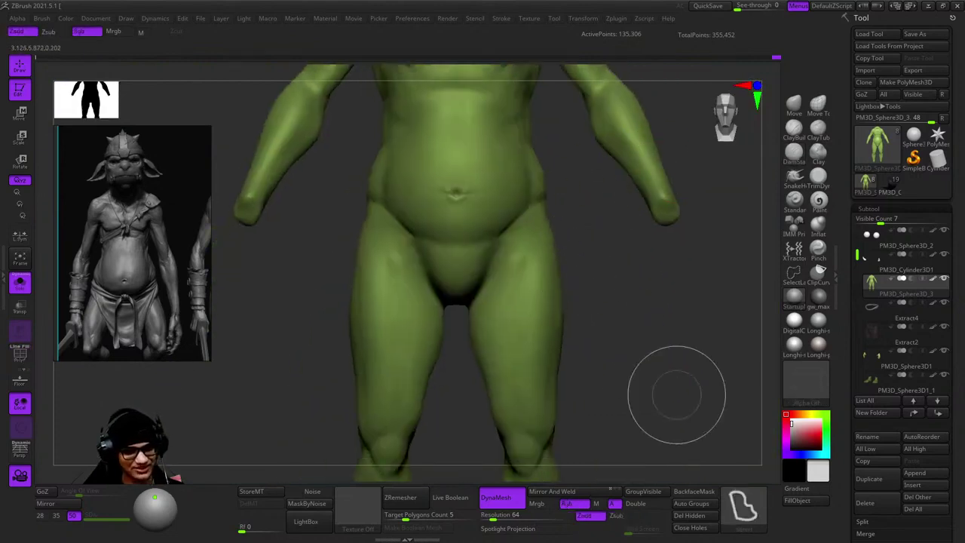
Hide the arms to isolate the torso and legs.
click(743, 508)
click(743, 419)
mouse_move(618, 339)
right_down()
mouse_move(561, 272)
mouse_move(628, 319)
mouse_move(618, 339)
mouse_move(584, 319)
mouse_move(571, 183)
mouse_move(660, 170)
right_up()
key(shift+f)
key(shift+f)
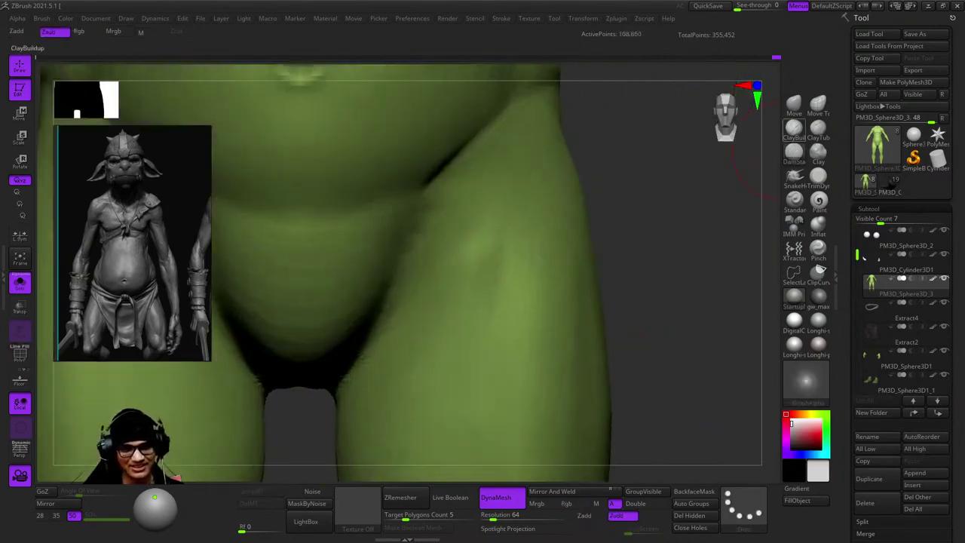
Deepen the crease between belly and thigh and continue it around the side of the hip.
key(b)
key(Escape)
mouse_move(508, 181)
right_down()
mouse_move(565, 237)
mouse_move(550, 287)
mouse_move(530, 304)
right_up()
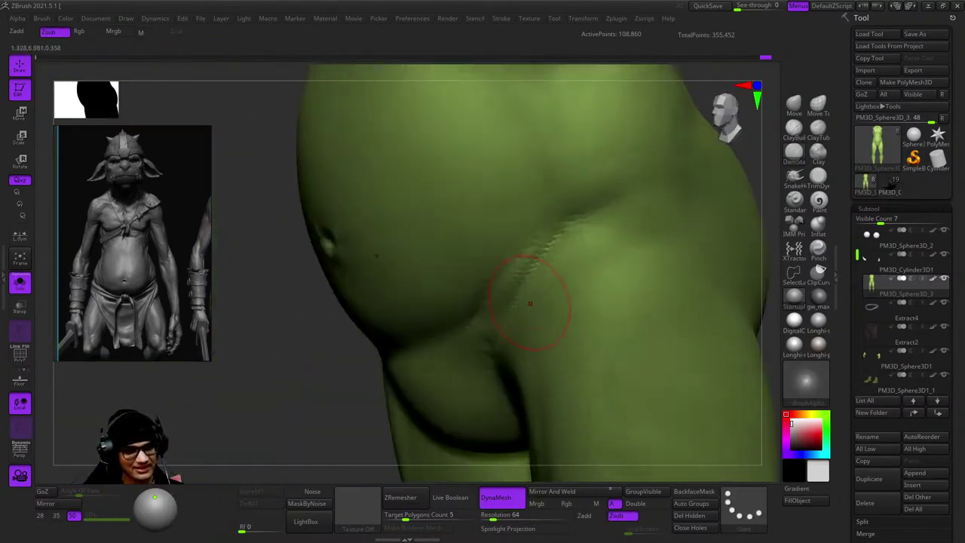
mouse_move(574, 228)
right_down()
mouse_move(577, 267)
mouse_move(564, 241)
right_up()
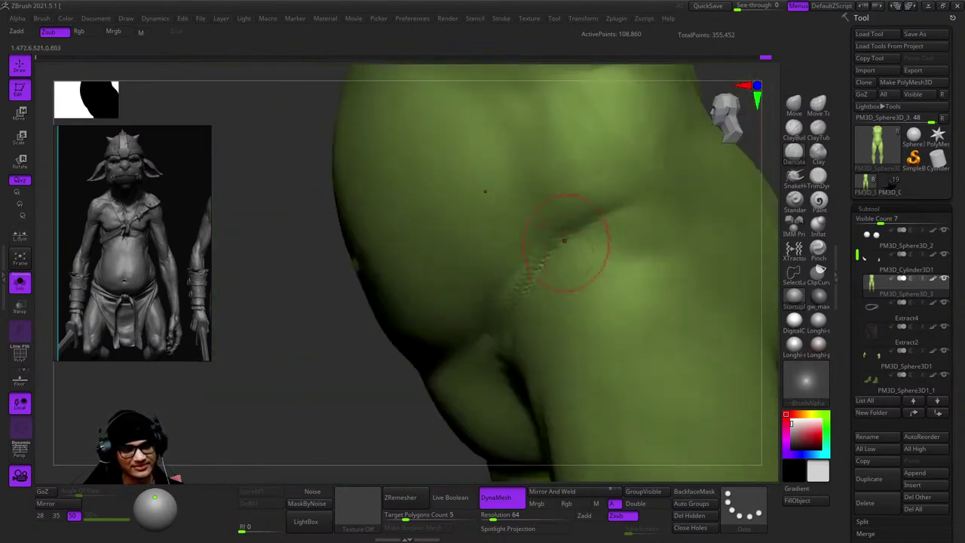
mouse_move(663, 206)
right_down()
mouse_move(490, 316)
mouse_move(523, 240)
right_up()
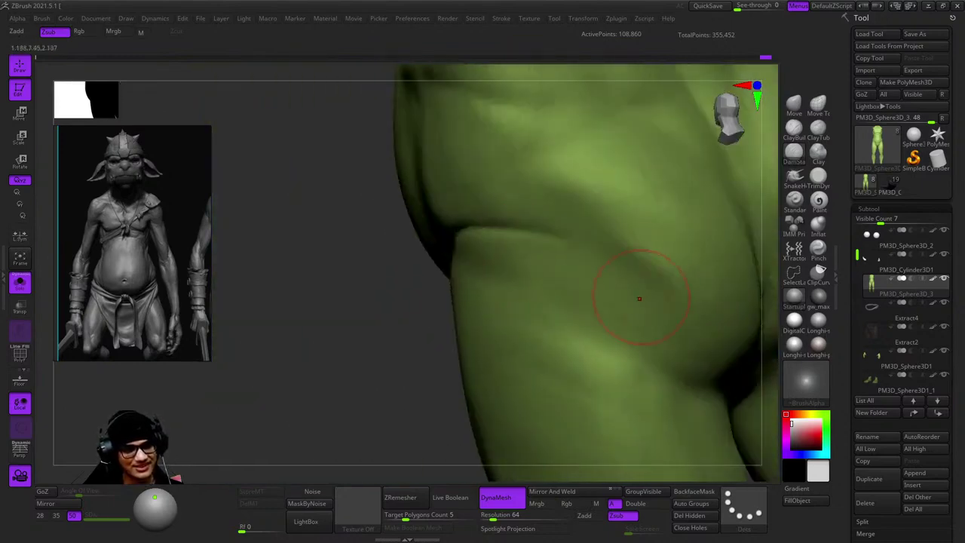
mouse_move(639, 299)
right_down()
mouse_move(588, 196)
mouse_move(577, 129)
mouse_move(528, 226)
mouse_move(528, 166)
mouse_move(526, 265)
mouse_move(581, 151)
mouse_move(582, 239)
mouse_move(543, 256)
right_up()
mouse_move(700, 311)
right_down()
mouse_move(621, 253)
mouse_move(528, 249)
right_up()
right_drag(466, 384, 581, 223)
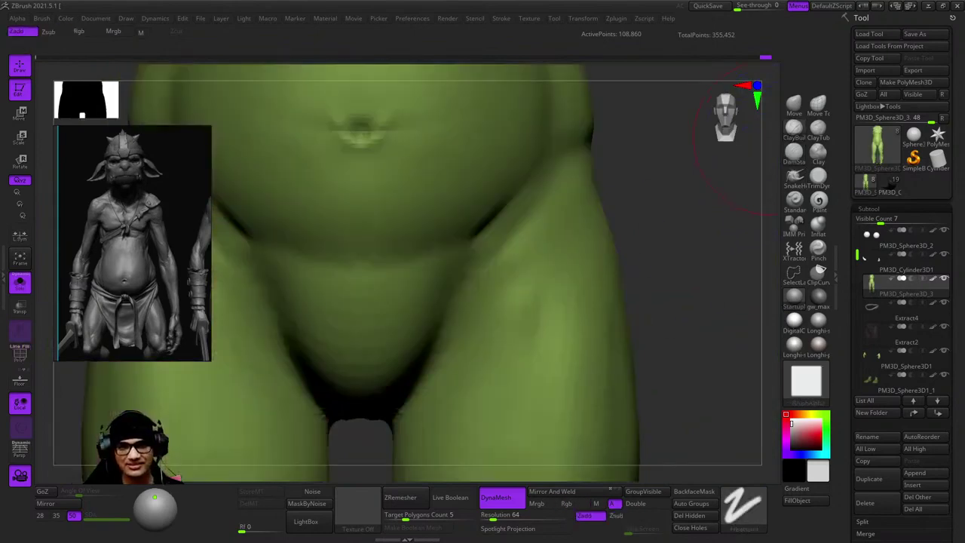
Add clay strokes on the lower belly under the navel and hide the legs below the upper thighs.
mouse_move(542, 273)
right_down()
mouse_move(502, 277)
mouse_move(529, 323)
mouse_move(637, 231)
mouse_move(527, 370)
mouse_move(547, 264)
mouse_move(417, 367)
right_up()
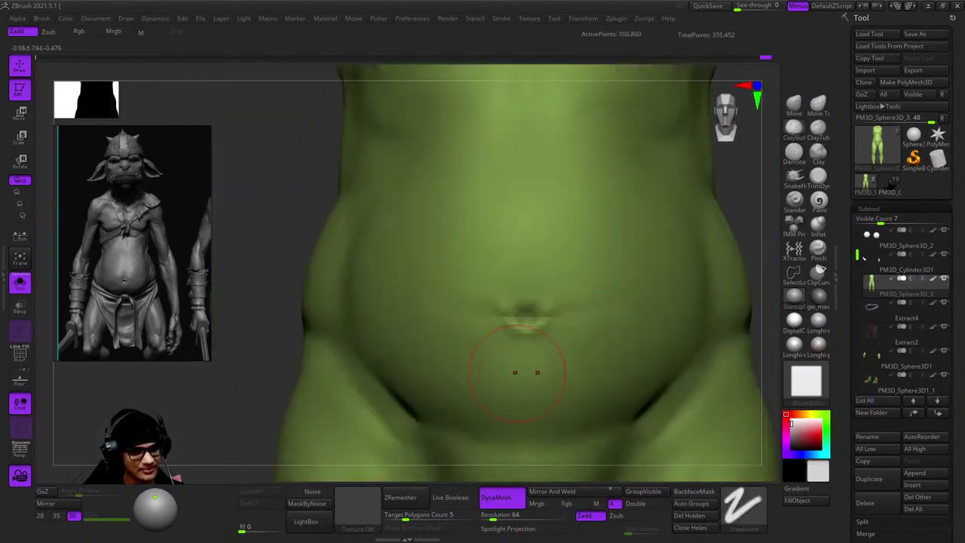
mouse_move(526, 372)
right_down()
mouse_move(467, 383)
mouse_move(566, 286)
right_up()
ctrl+shift+click(468, 388)
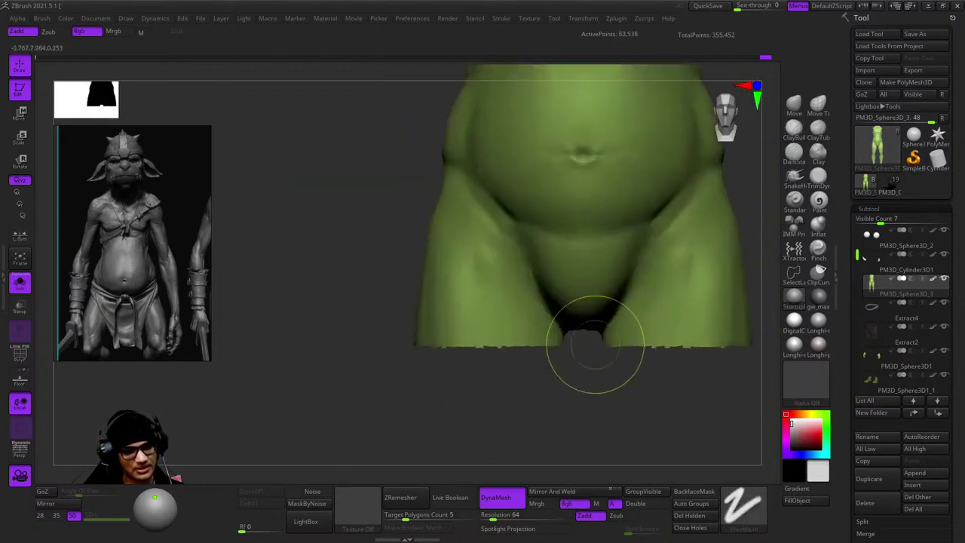
mouse_move(578, 355)
mouse_down()
mouse_move(422, 249)
mouse_move(549, 250)
mouse_move(538, 387)
mouse_move(495, 302)
mouse_move(573, 248)
mouse_up()
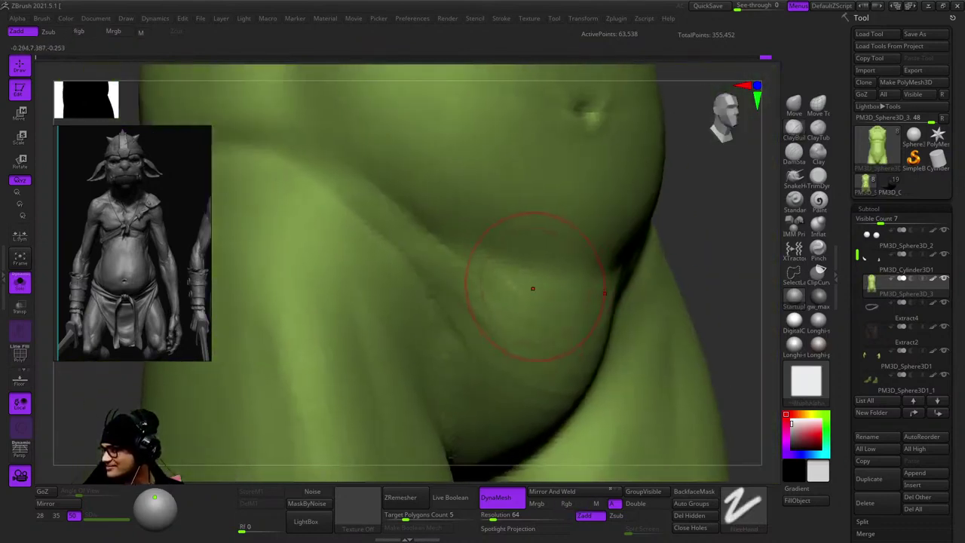
Build up the pubic area and groin folds with the ClayBuildup brush and blend them into the thighs.
mouse_move(532, 288)
mouse_down()
mouse_move(520, 339)
mouse_move(535, 349)
mouse_move(558, 332)
mouse_move(538, 258)
mouse_move(550, 293)
mouse_move(544, 305)
mouse_move(528, 297)
mouse_up()
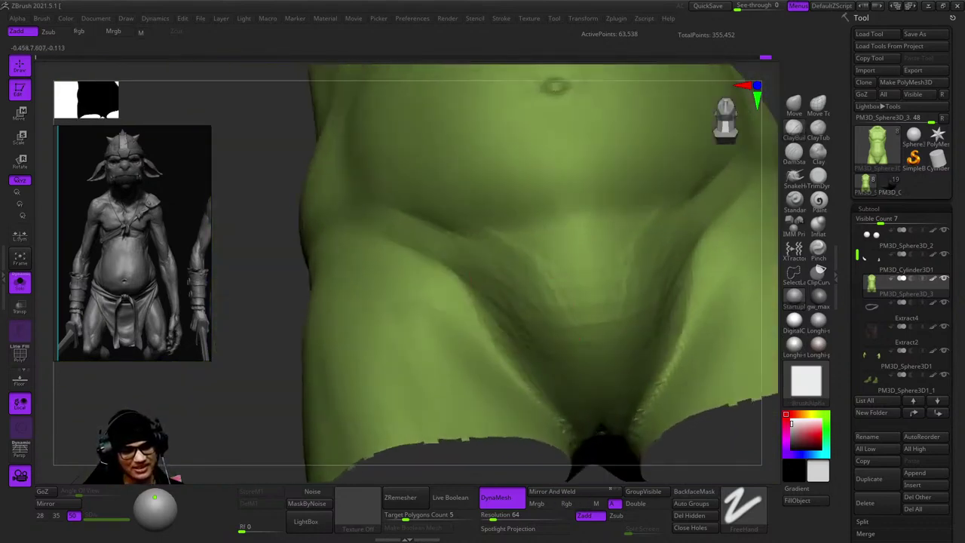
drag(658, 275, 522, 256)
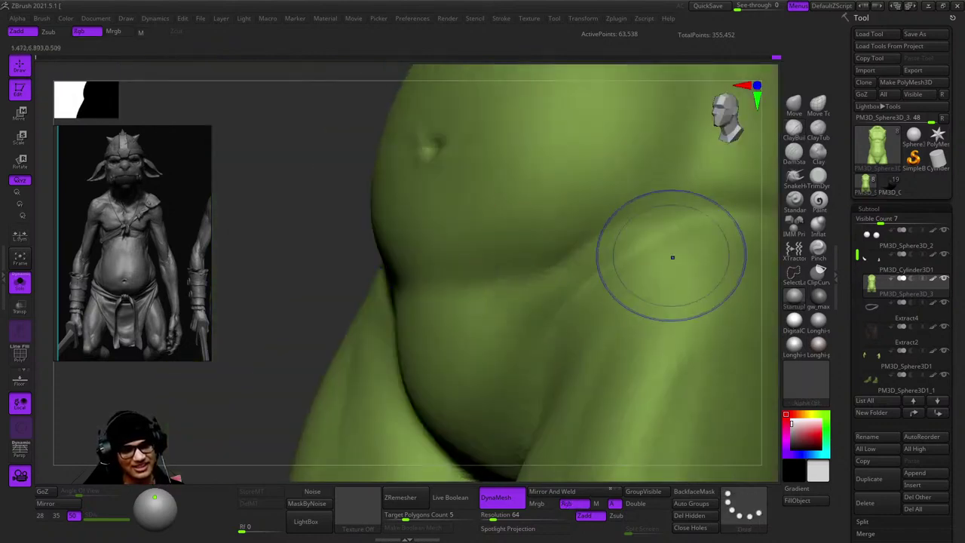
mouse_move(568, 302)
mouse_down()
mouse_move(513, 215)
mouse_move(537, 202)
mouse_up()
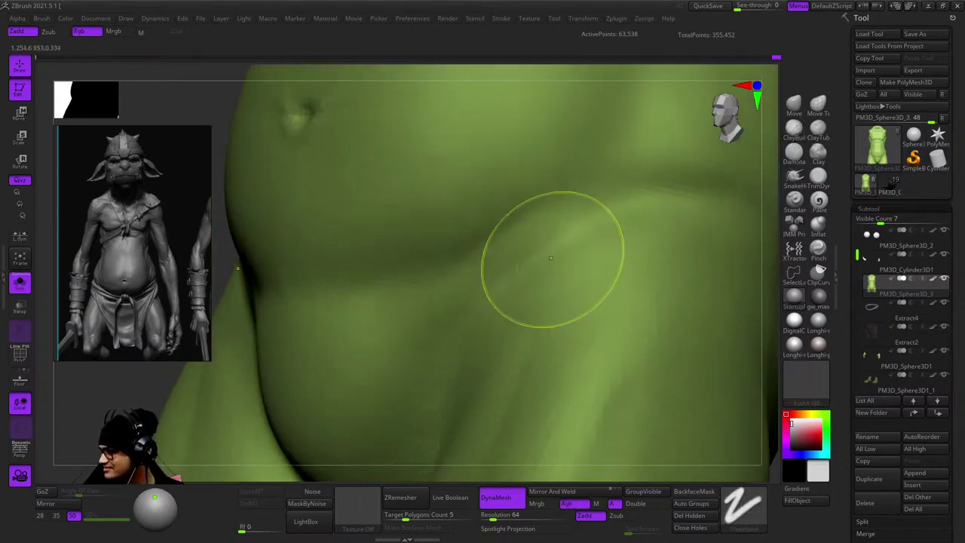
mouse_move(550, 257)
mouse_down()
mouse_move(564, 291)
mouse_move(681, 244)
mouse_move(609, 253)
mouse_up()
Unhide the whole body, soften the navel, and turn off Solo mode to show the complete character.
key(shift+f)
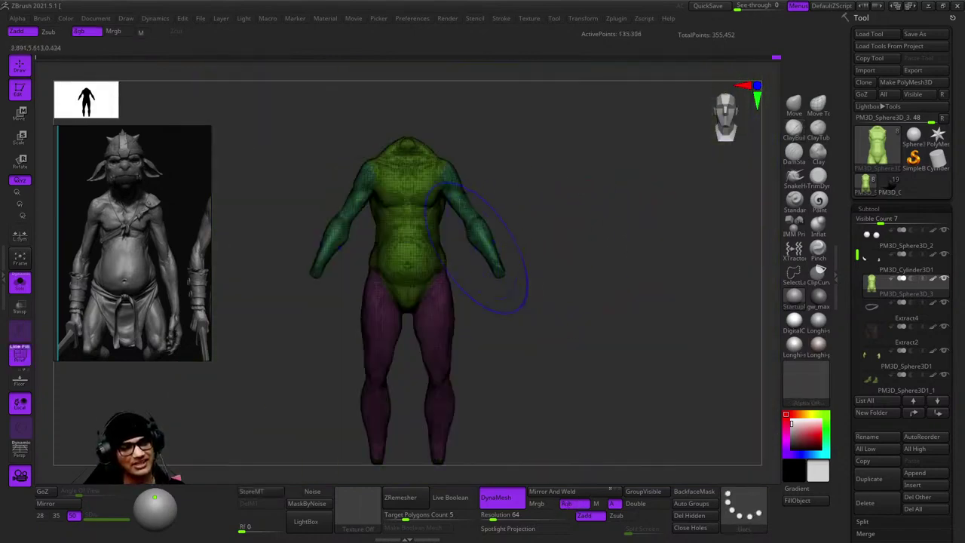
key(shift+f)
mouse_move(383, 248)
mouse_down()
mouse_move(484, 340)
mouse_move(509, 295)
mouse_up()
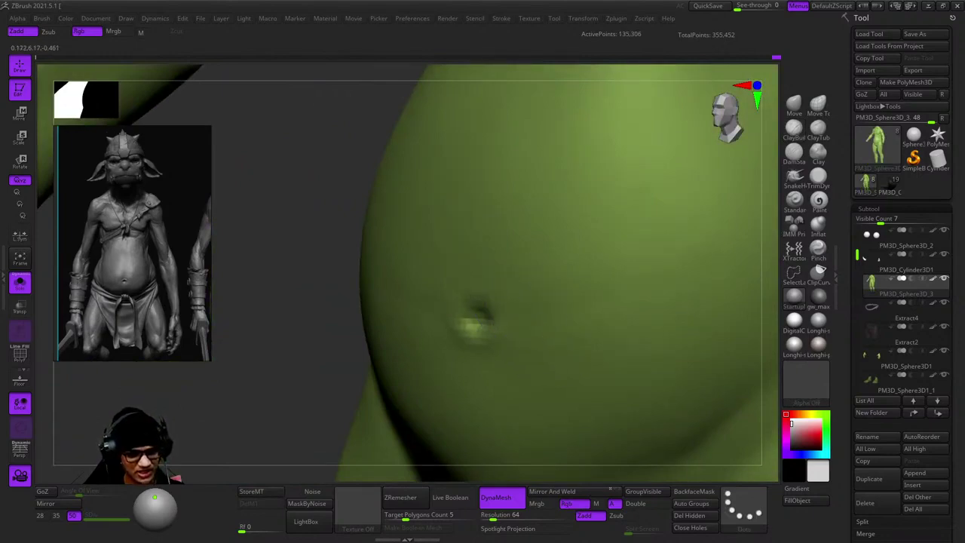
key(f)
click(20, 281)
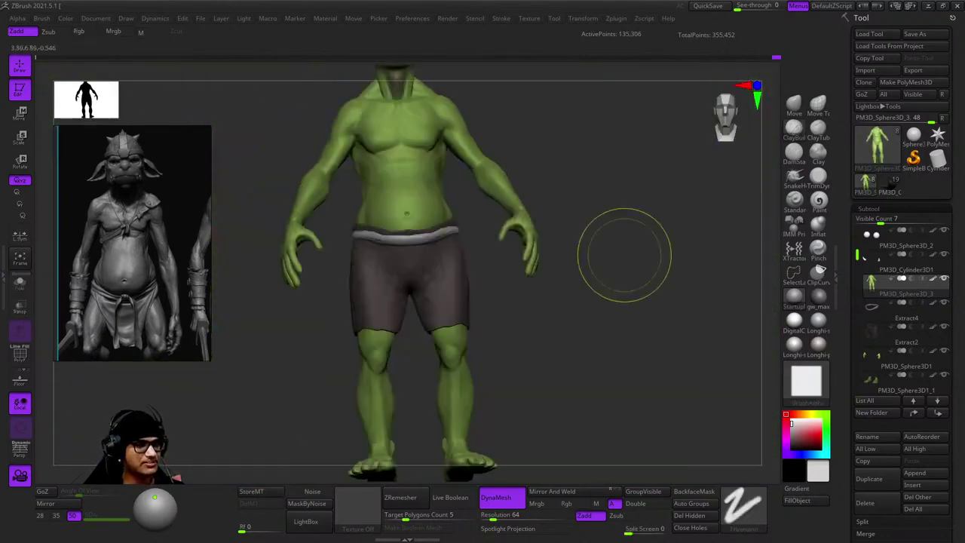
Adjust the neck of the head subtool where it meets the collarbones and remesh it with DynaMesh at resolution 128.
mouse_move(624, 254)
shift+mouse_down()
mouse_move(539, 235)
mouse_move(452, 273)
mouse_move(420, 269)
mouse_move(556, 260)
shift+mouse_up()
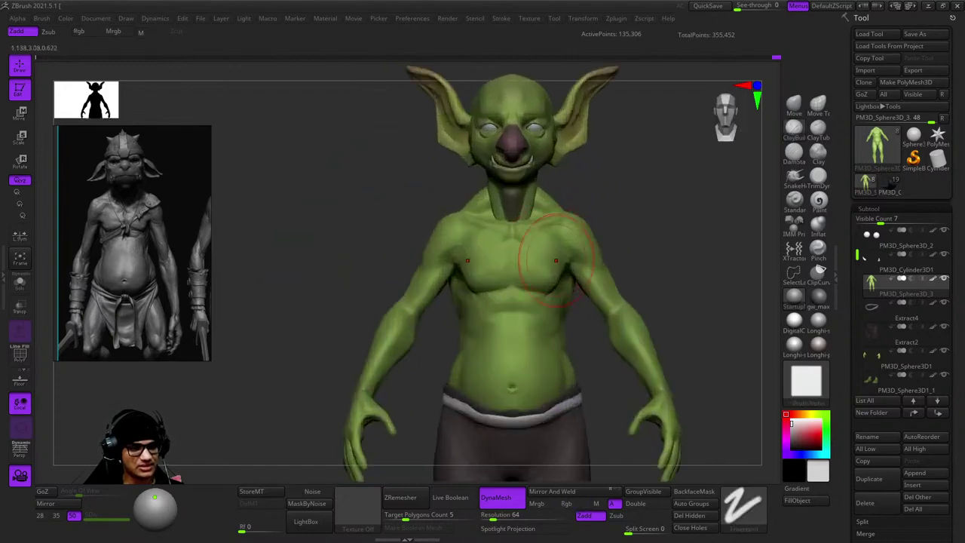
alt+click(556, 260)
mouse_move(555, 260)
right_down()
mouse_move(532, 226)
mouse_move(584, 219)
right_up()
drag(584, 219, 573, 179)
mouse_move(573, 179)
right_down()
mouse_move(561, 174)
mouse_move(528, 226)
right_up()
key(space)
key(shift)
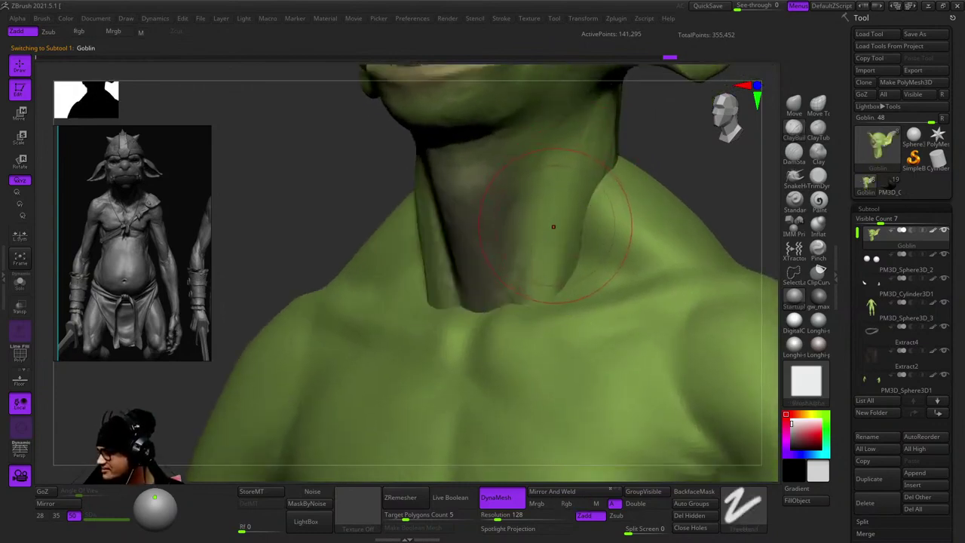
mouse_move(550, 226)
right_down()
mouse_move(561, 198)
mouse_move(568, 296)
mouse_move(475, 264)
right_up()
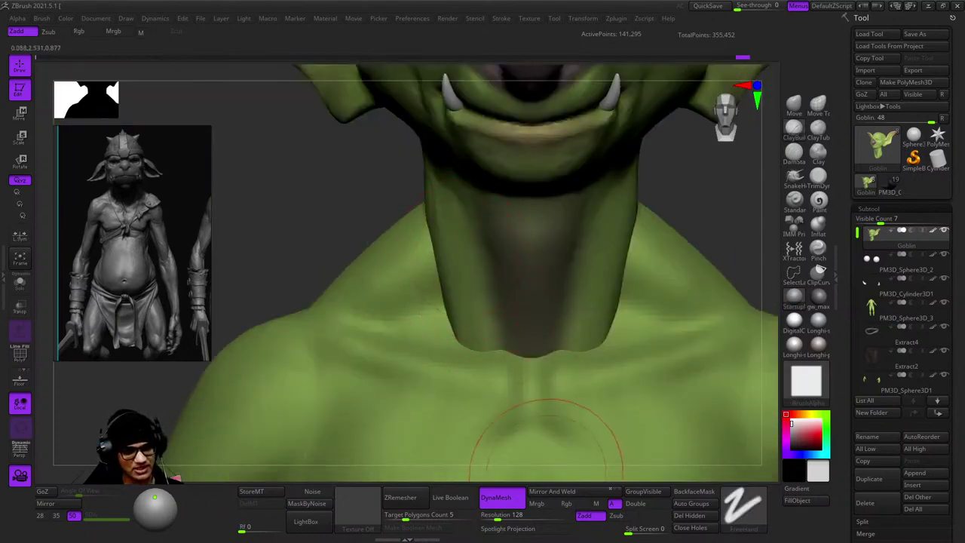
mouse_move(547, 452)
right_down()
mouse_move(490, 411)
mouse_move(505, 267)
mouse_move(474, 202)
right_up()
key(f)
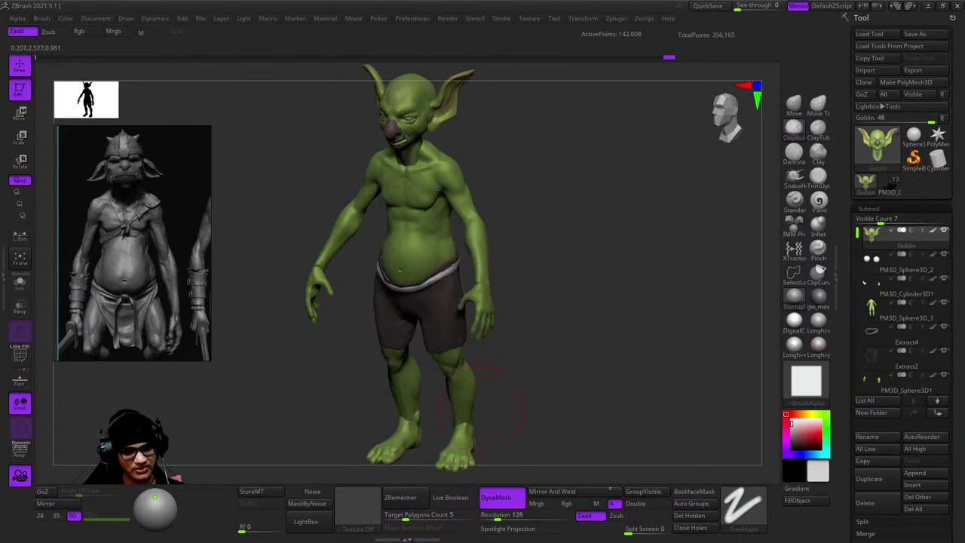
Examine the belly, waistband, hands and legs from several angles, with the hands subtool selected for a closer check.
mouse_move(612, 207)
shift+right_down()
mouse_move(602, 179)
mouse_move(561, 177)
mouse_move(592, 214)
mouse_move(517, 226)
mouse_move(520, 290)
mouse_move(550, 286)
mouse_move(562, 268)
shift+right_up()
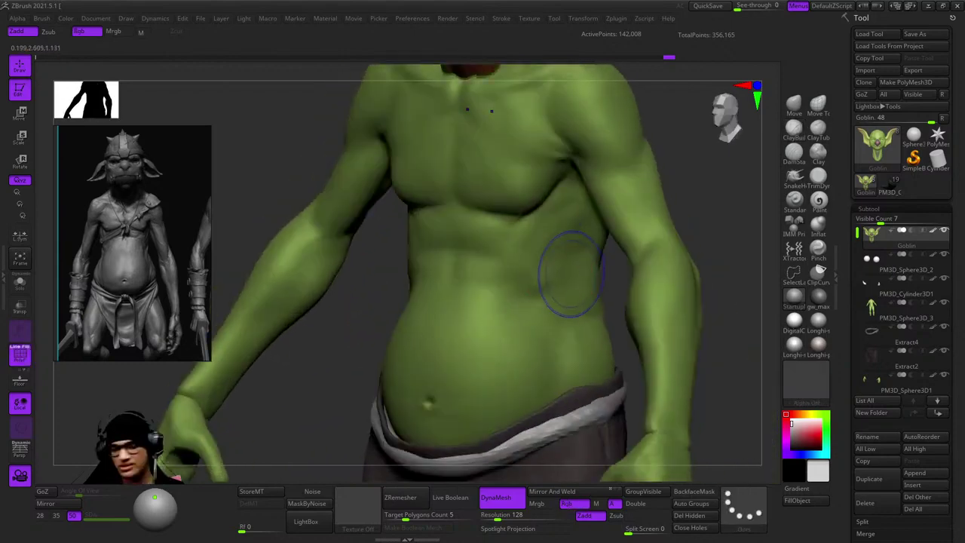
right_drag(580, 286, 761, 279)
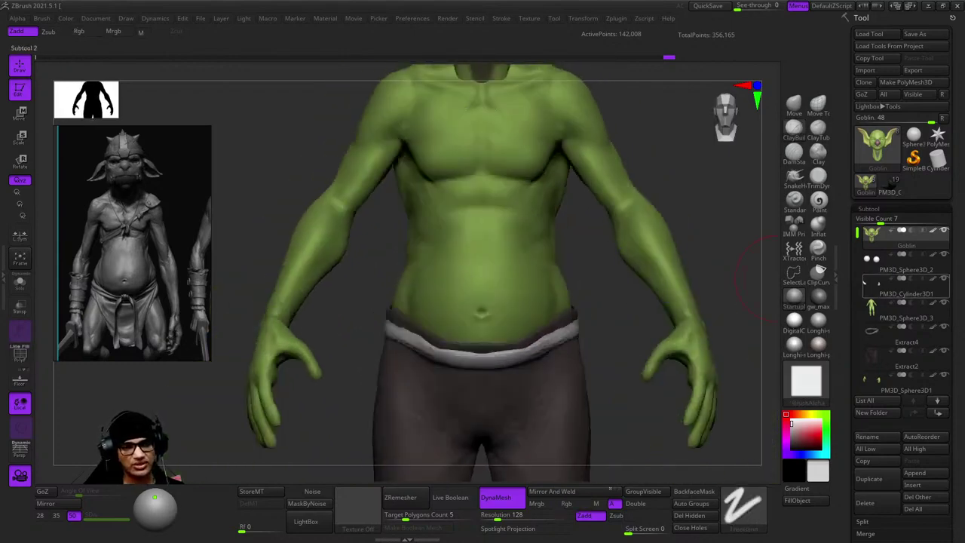
right_drag(651, 294, 615, 267)
mouse_move(534, 117)
right_down()
mouse_move(552, 248)
mouse_move(592, 275)
right_up()
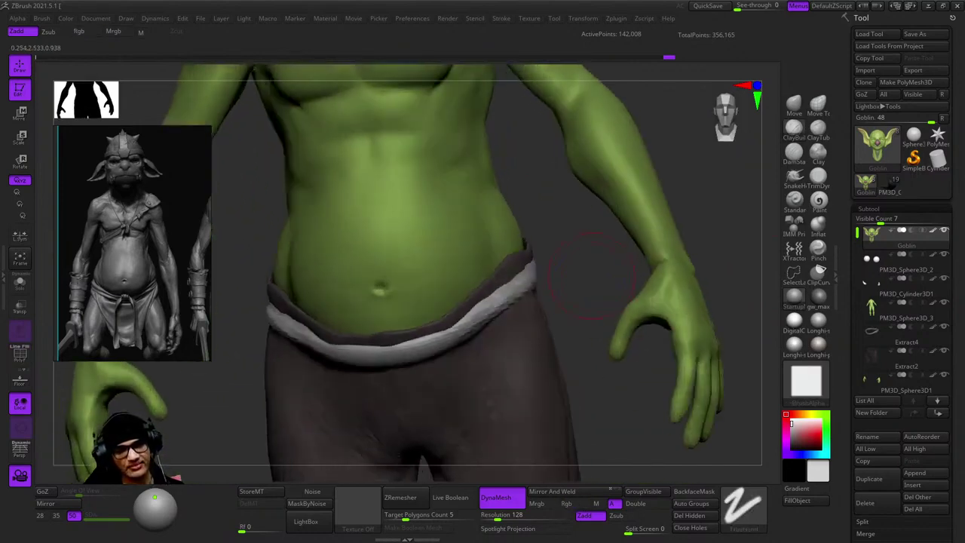
right_drag(659, 313, 565, 346)
key(f)
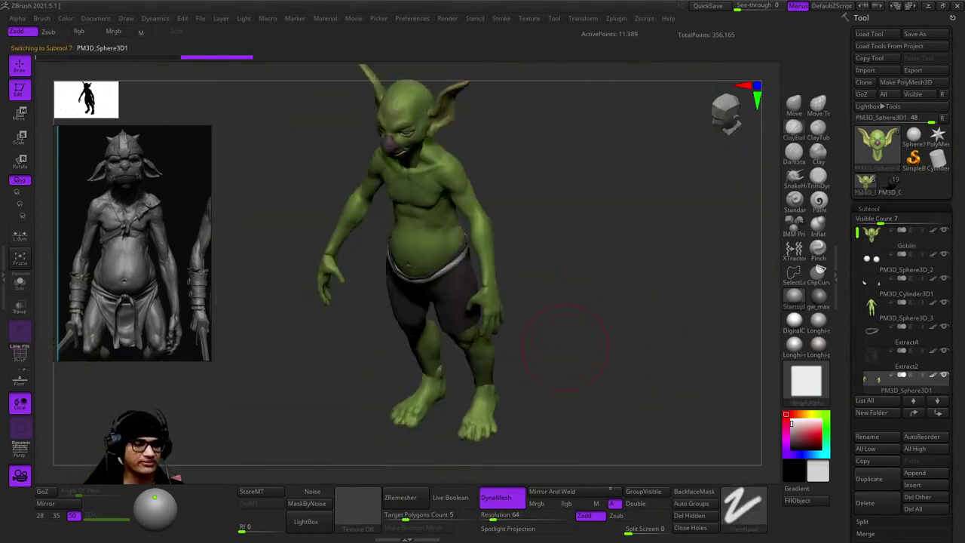
right_drag(542, 317, 557, 188)
mouse_move(543, 248)
right_down()
mouse_move(557, 290)
mouse_move(540, 286)
mouse_move(495, 398)
mouse_move(564, 252)
mouse_move(573, 302)
mouse_move(595, 330)
mouse_move(569, 343)
right_up()
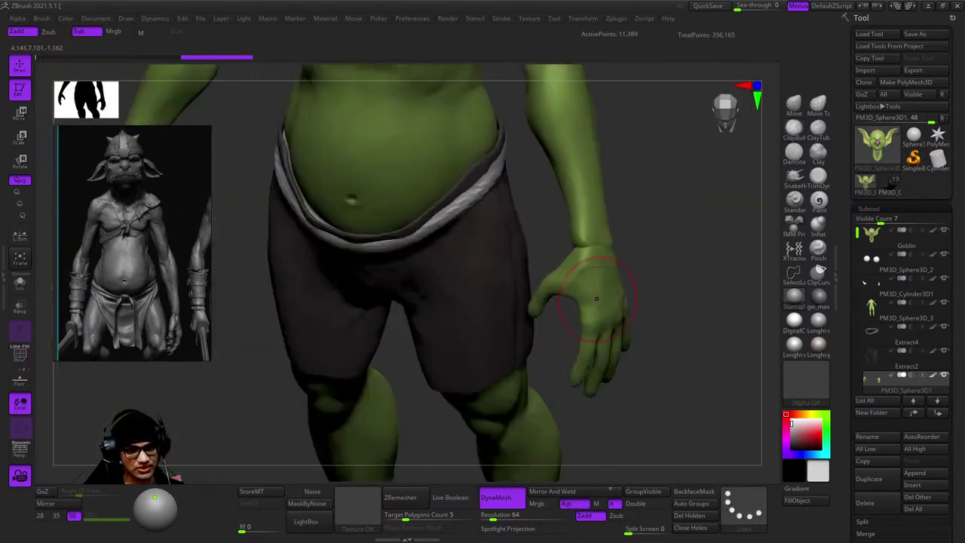
right_drag(596, 299, 601, 298)
right_drag(612, 340, 515, 428)
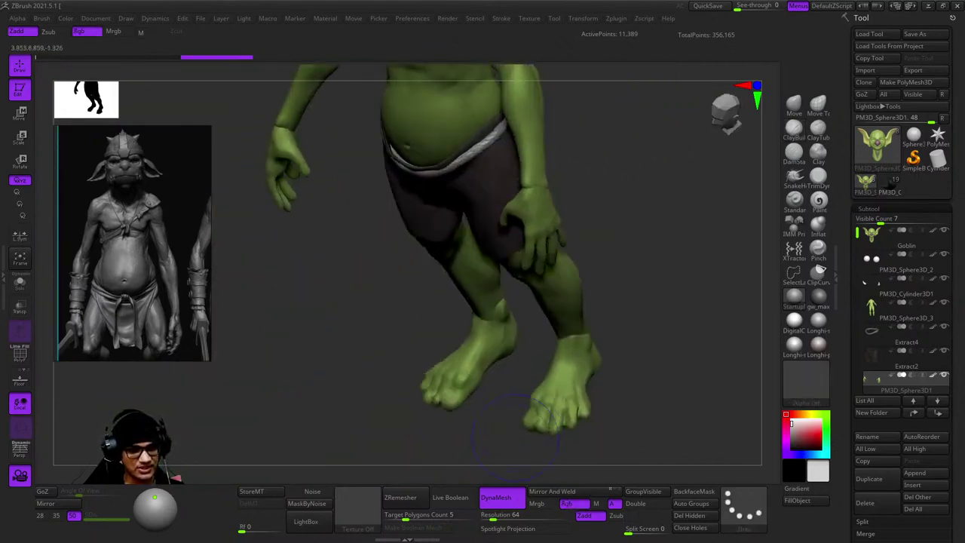
right_drag(565, 393, 433, 328)
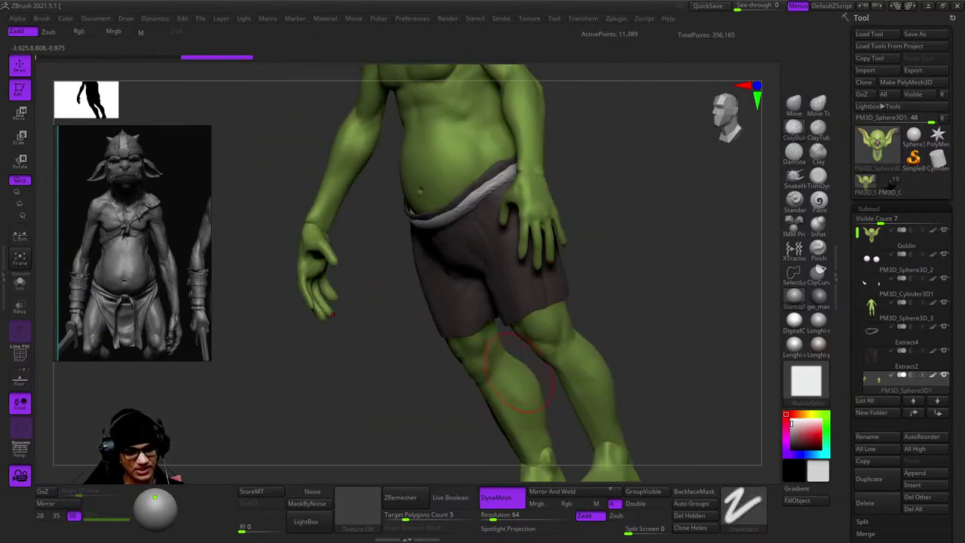
shift+right_drag(520, 373, 528, 377)
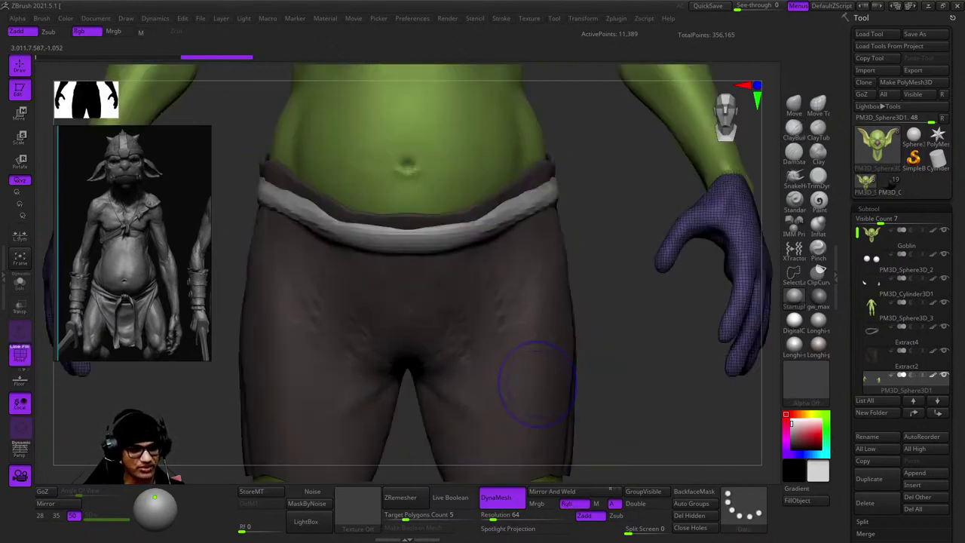
key(f)
mouse_move(495, 334)
alt+right_down()
mouse_move(532, 334)
mouse_move(522, 256)
alt+right_up()
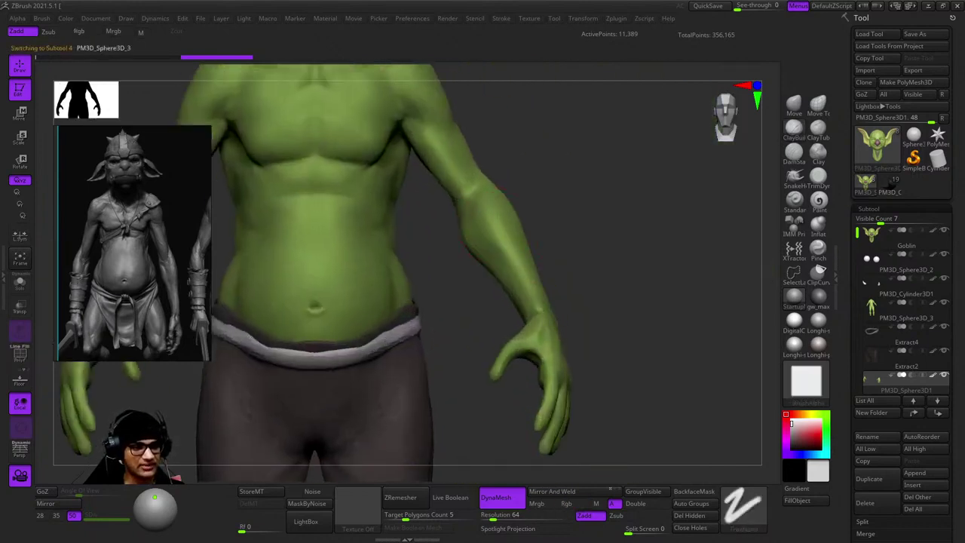
Hide the arms of the body subtool, then restore the complete body.
alt+click(497, 219)
mouse_move(463, 205)
ctrl+right_down()
mouse_move(538, 236)
mouse_move(585, 156)
mouse_move(525, 354)
ctrl+right_up()
ctrl+shift+click(610, 228)
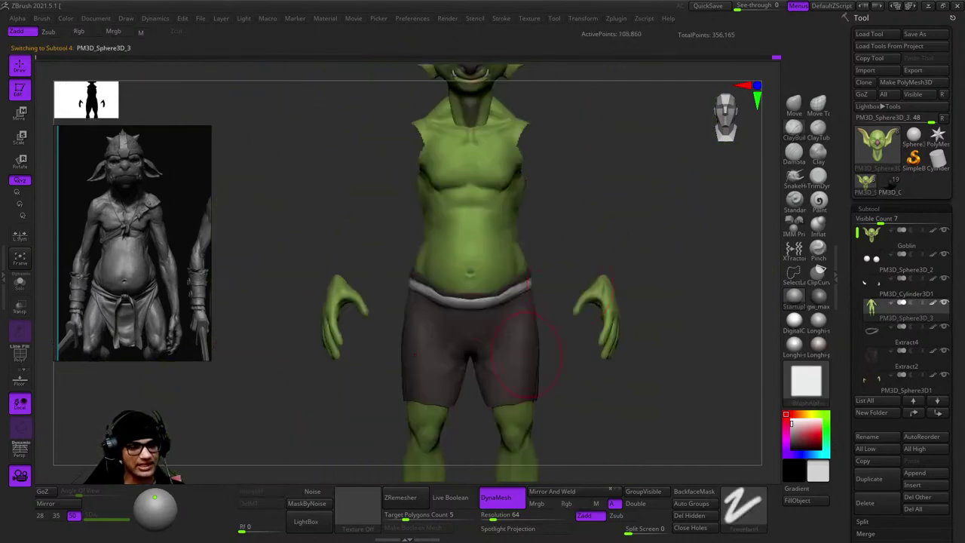
ctrl+shift+click(600, 254)
alt+right_drag(600, 254, 515, 205)
ctrl+shift+click(562, 355)
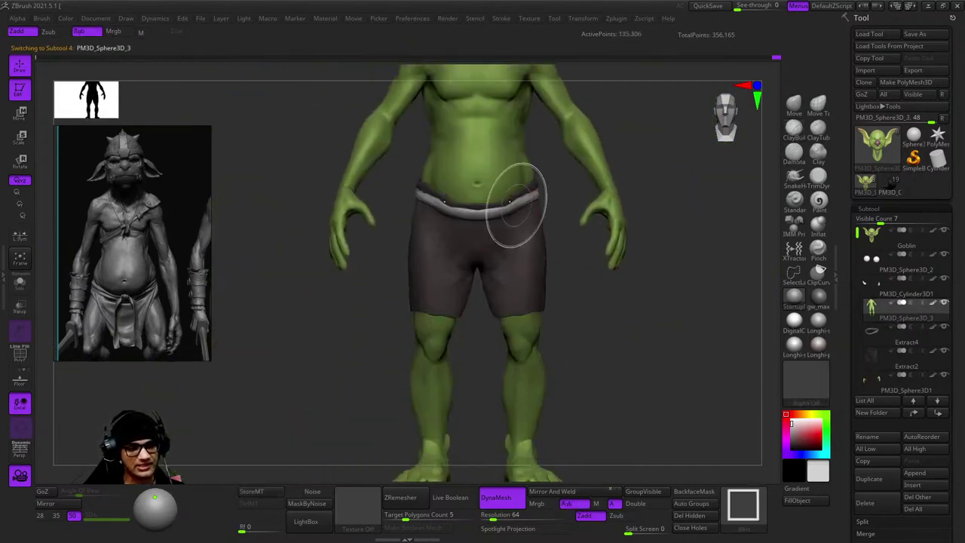
ctrl+right_drag(505, 263, 516, 291)
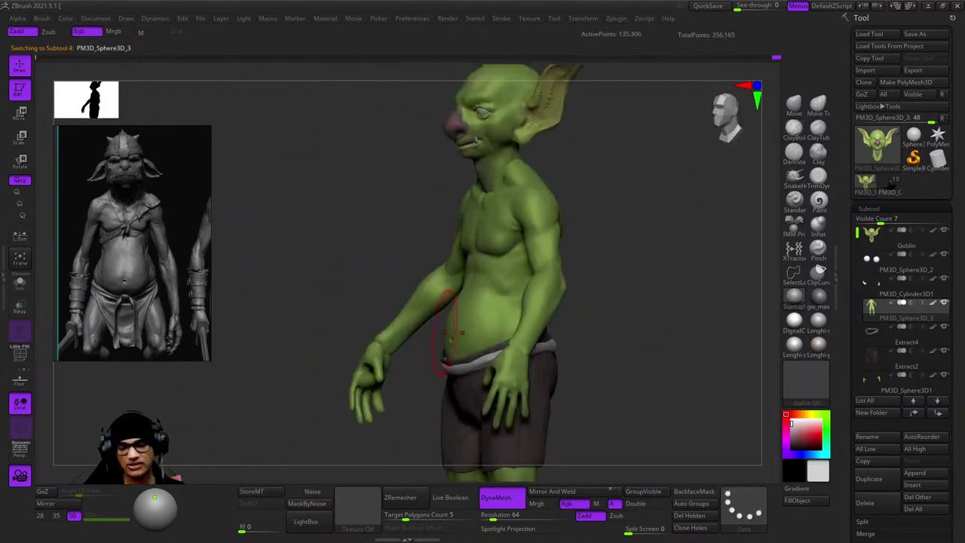
Check the polygroups on the body, then select the head subtool and examine how its neck meets the shoulders.
mouse_move(525, 206)
right_down()
mouse_move(506, 183)
mouse_move(538, 181)
mouse_move(570, 248)
mouse_move(663, 256)
right_up()
alt+click(568, 232)
alt+click(512, 254)
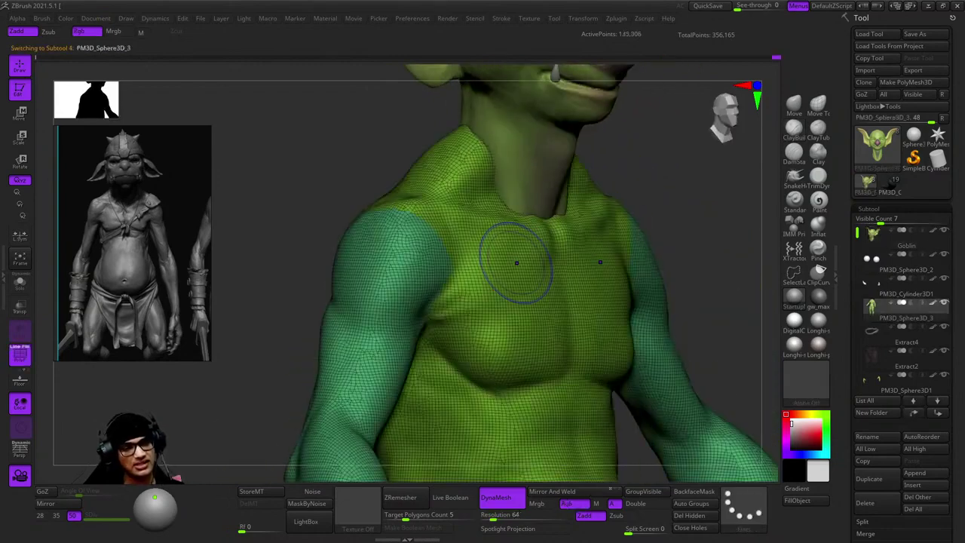
mouse_move(513, 254)
ctrl+right_down()
mouse_move(512, 226)
mouse_move(483, 226)
mouse_move(483, 271)
mouse_move(495, 280)
mouse_move(485, 258)
mouse_move(484, 301)
mouse_move(557, 263)
mouse_move(631, 352)
mouse_move(564, 216)
mouse_move(515, 260)
mouse_move(527, 276)
mouse_move(482, 290)
ctrl+right_up()
alt+click(495, 279)
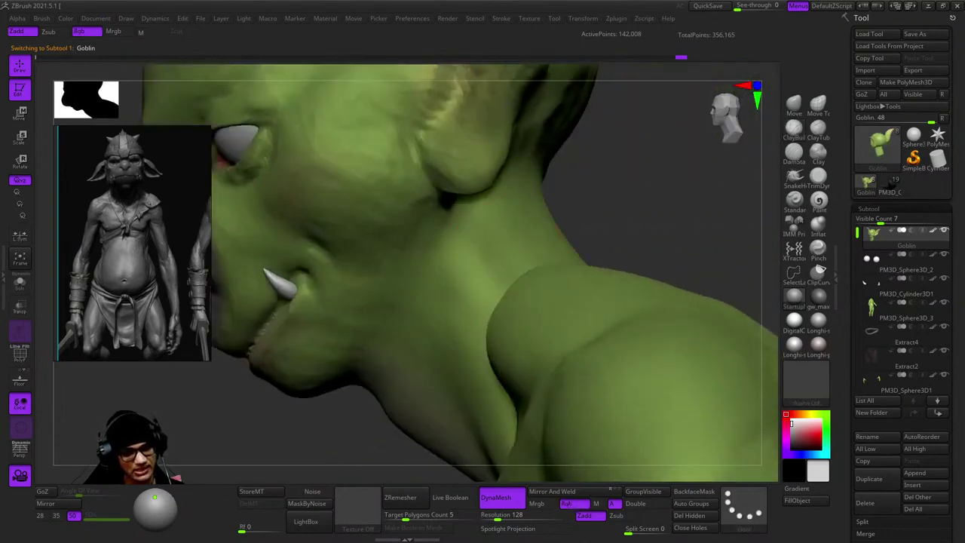
mouse_move(446, 346)
right_down()
mouse_move(571, 293)
mouse_move(541, 299)
mouse_move(570, 323)
mouse_move(538, 204)
mouse_move(489, 219)
mouse_move(556, 194)
mouse_move(549, 201)
right_up()
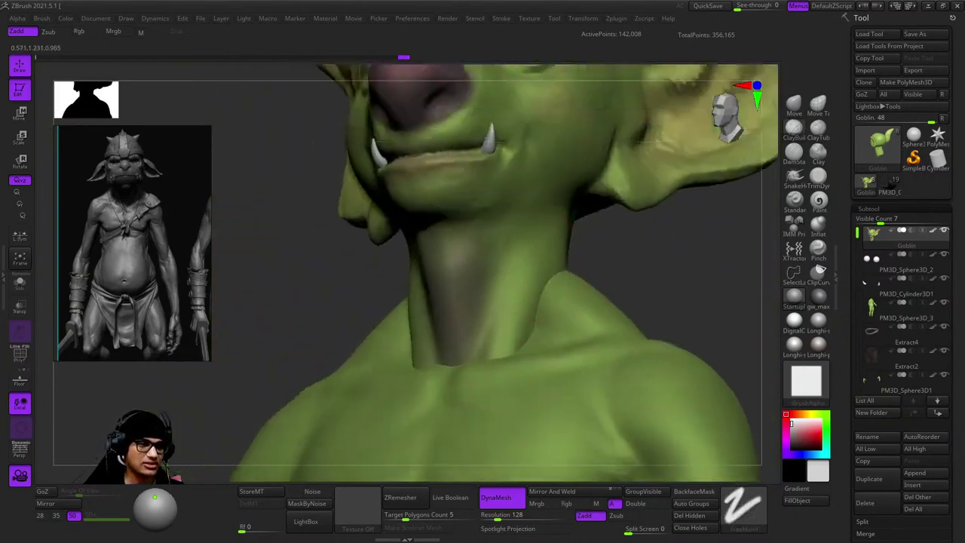
mouse_move(482, 249)
right_down()
mouse_move(447, 216)
mouse_move(513, 276)
right_up()
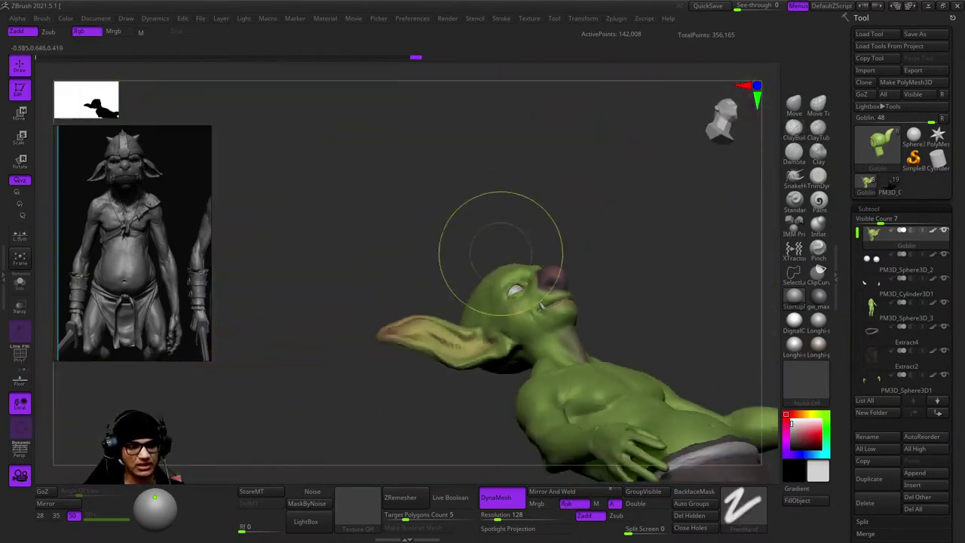
right_drag(491, 254, 543, 287)
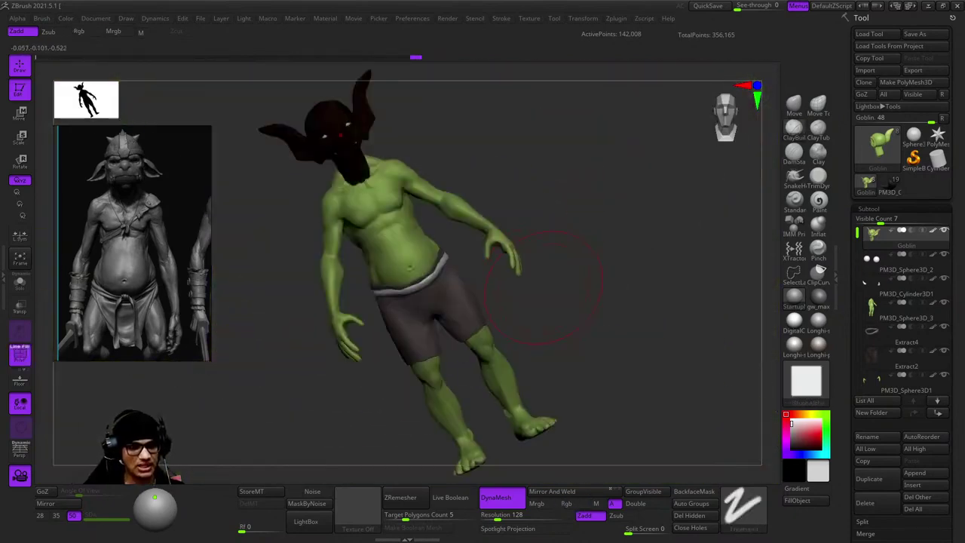
right_drag(466, 227, 656, 166)
right_drag(543, 219, 521, 281)
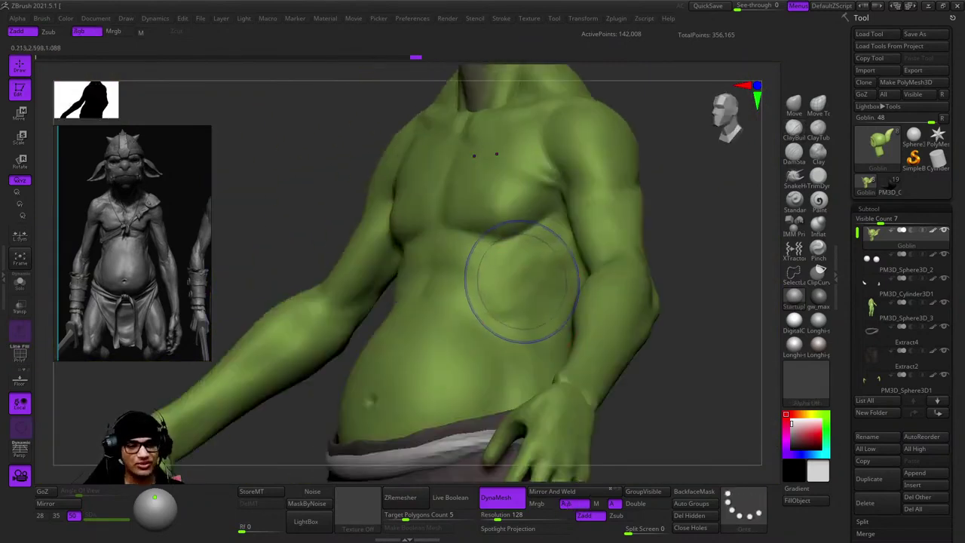
mouse_move(491, 238)
right_down()
mouse_move(497, 226)
mouse_move(501, 241)
mouse_move(506, 198)
mouse_move(488, 222)
mouse_move(517, 216)
mouse_move(550, 249)
mouse_move(585, 323)
mouse_move(543, 260)
mouse_move(520, 279)
mouse_move(430, 237)
mouse_move(452, 226)
mouse_move(529, 279)
right_up()
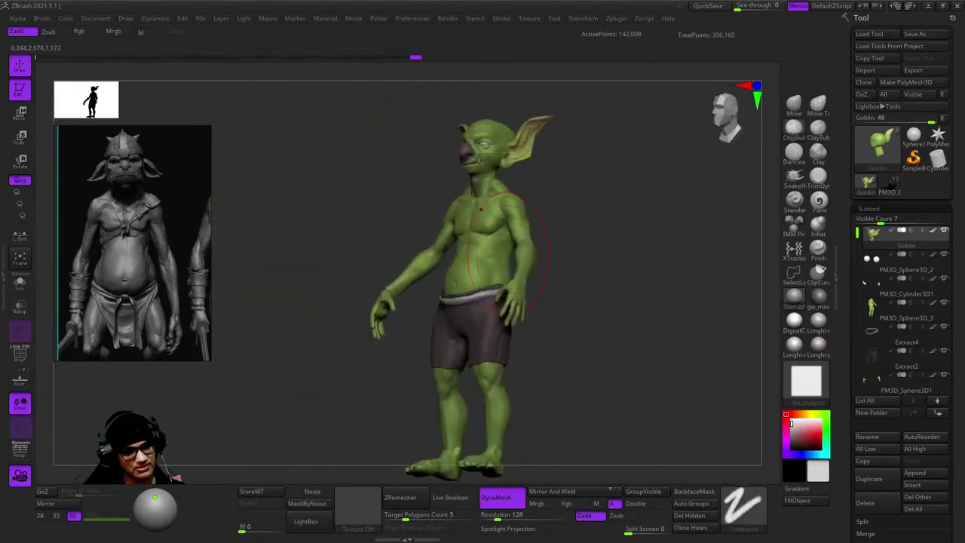
right_drag(482, 182, 489, 245)
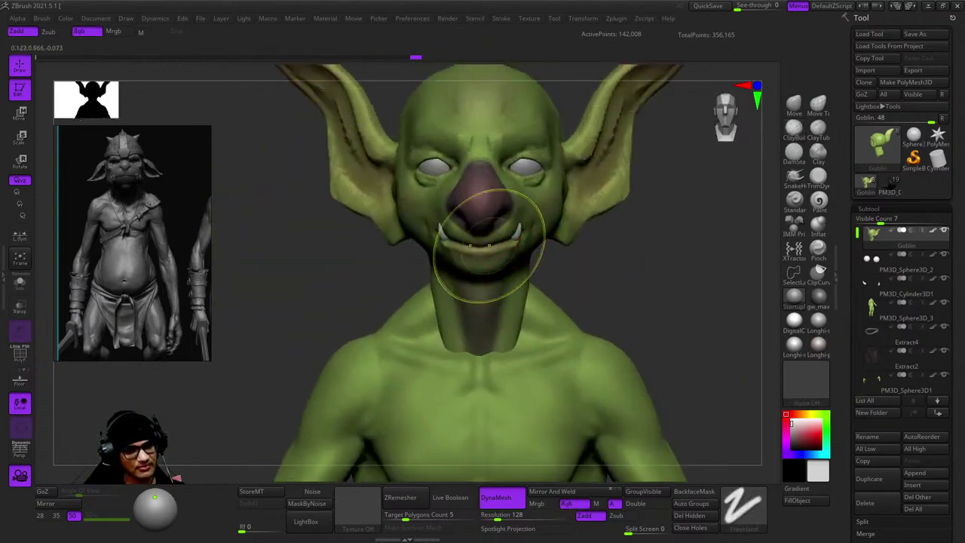
Select the body subtool and examine the chest and abdomen, toggling the polyframe display to check its polygroups.
alt+right_drag(480, 302, 486, 83)
key(space)
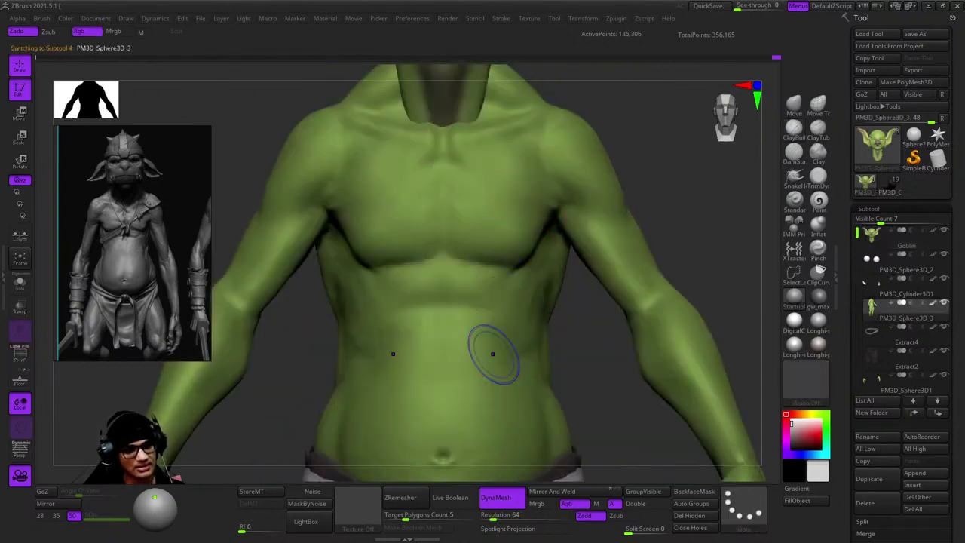
mouse_move(492, 353)
right_down()
mouse_move(517, 204)
mouse_move(489, 189)
mouse_move(508, 253)
mouse_move(497, 264)
mouse_move(465, 246)
right_up()
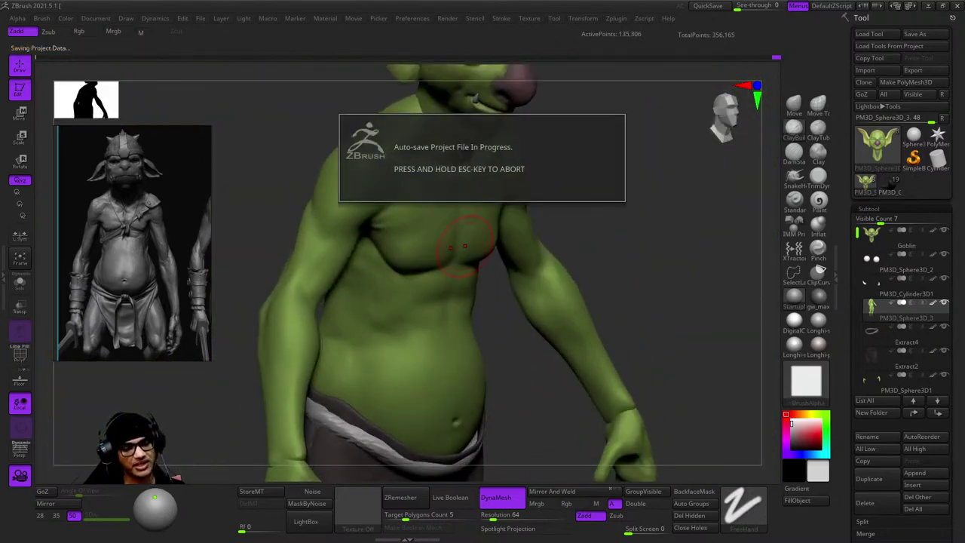
mouse_move(464, 246)
right_down()
mouse_move(447, 317)
mouse_move(468, 331)
mouse_move(474, 318)
right_up()
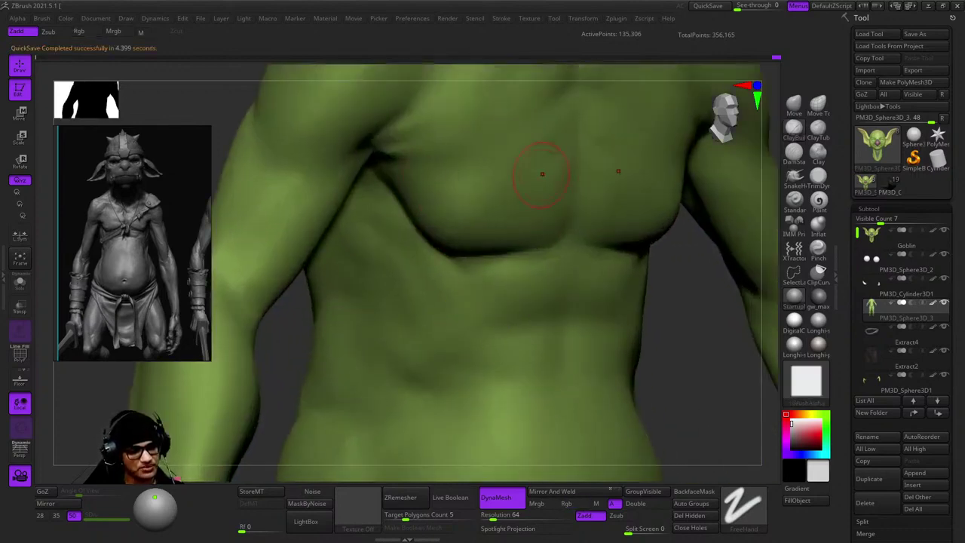
right_drag(495, 351, 528, 308)
key(shift+f)
key(shift+f)
key(shift+f)
key(shift+f)
key(shift+f)
key(shift+f)
key(shift+f)
key(shift+f)
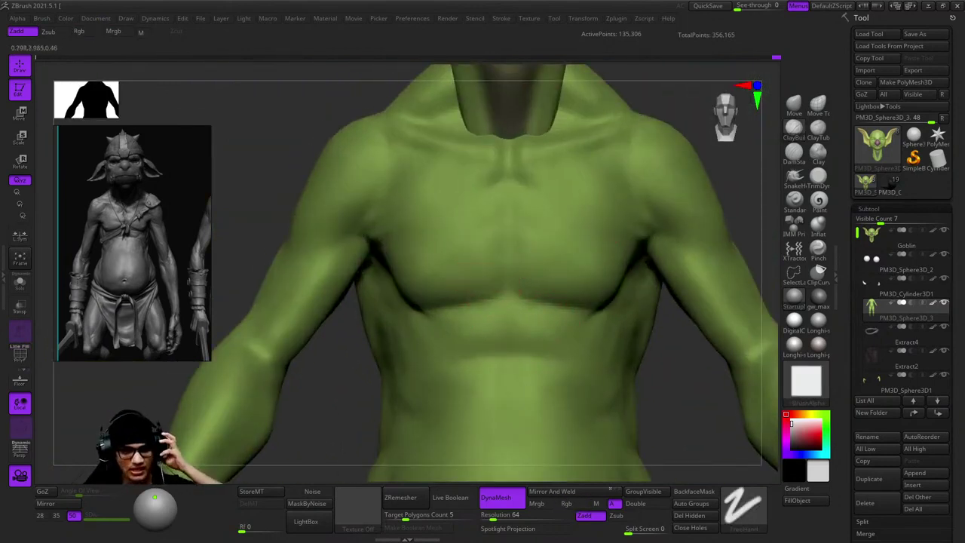
Examine the shoulders, arms and chest of the body, including the polygroup borders between the arms and torso.
mouse_move(527, 308)
right_down()
mouse_move(614, 208)
mouse_move(517, 233)
mouse_move(593, 169)
mouse_move(710, 284)
mouse_move(459, 230)
mouse_move(506, 194)
right_up()
key(space)
key(f)
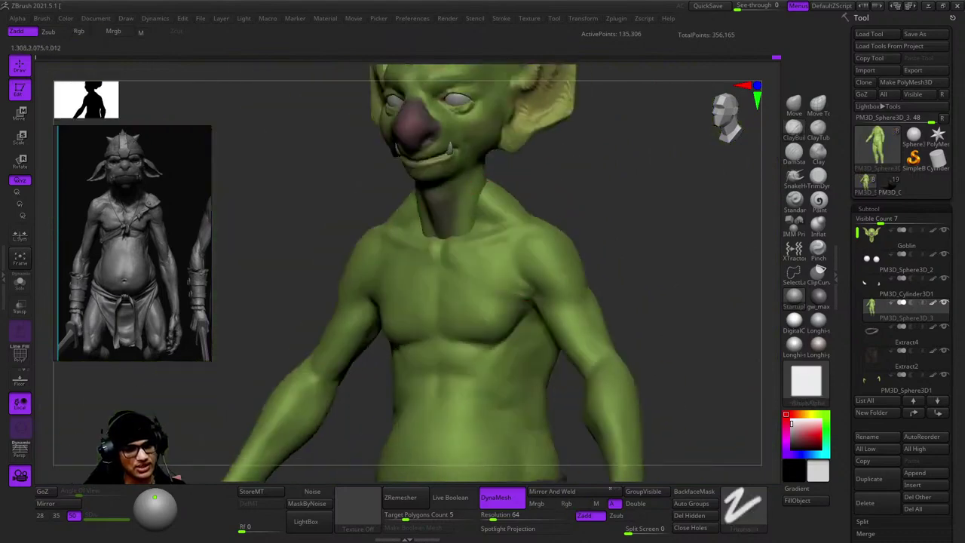
shift+right_drag(528, 249, 536, 256)
key(shift+f)
key(shift+f)
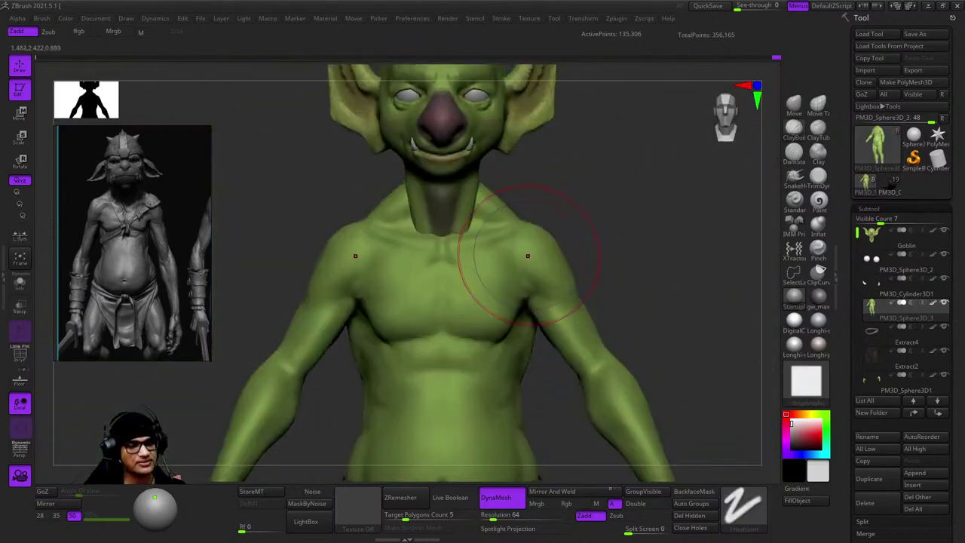
key(f)
right_drag(646, 173, 573, 217)
mouse_move(501, 301)
right_down()
mouse_move(527, 226)
mouse_move(499, 319)
right_up()
key(shift+f)
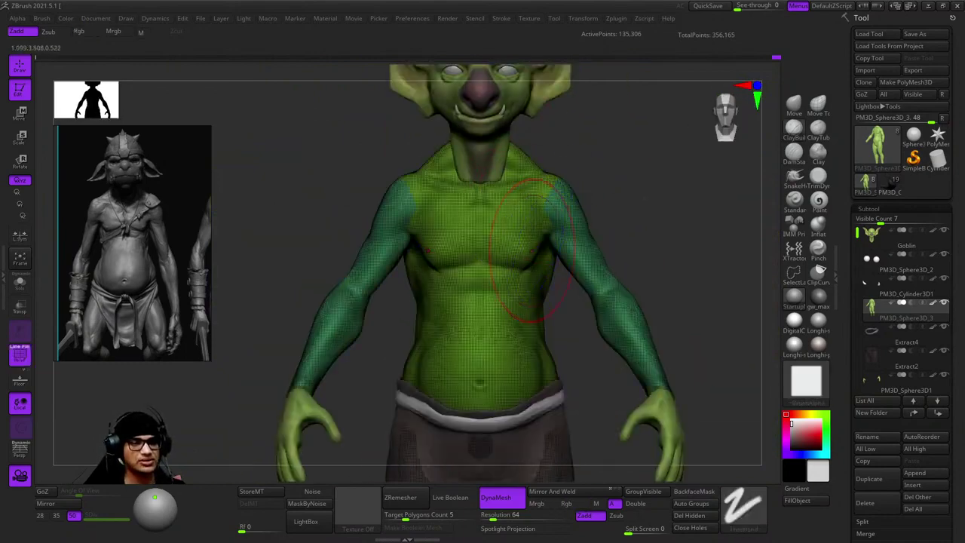
ctrl+right_drag(531, 248, 517, 355)
key(shift+f)
Inspect the shoulder and neck junction up close, then select the head subtool and return to the front view.
right_drag(490, 291, 553, 311)
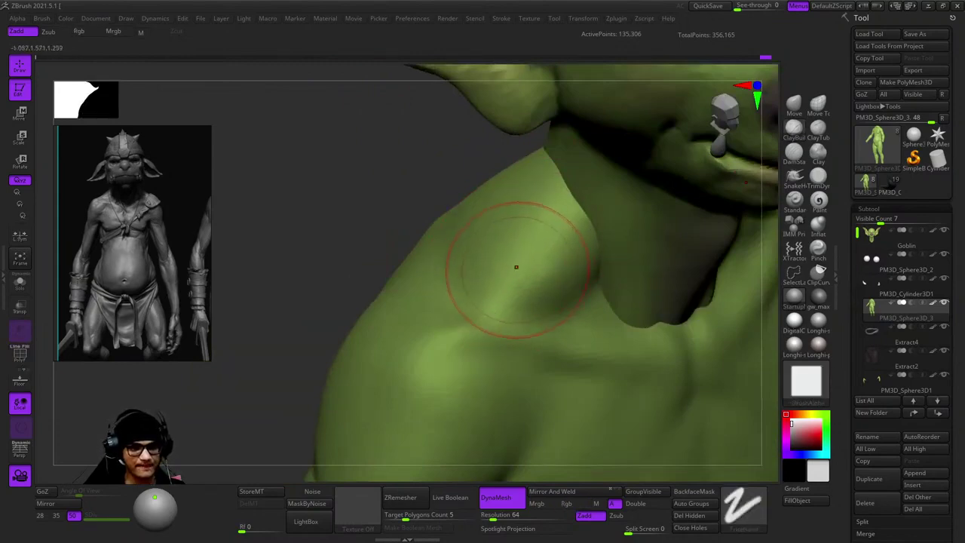
mouse_move(516, 267)
right_down()
mouse_move(485, 232)
mouse_move(394, 183)
mouse_move(519, 245)
mouse_move(595, 222)
mouse_move(581, 226)
mouse_move(507, 133)
mouse_move(452, 215)
right_up()
alt+click(452, 215)
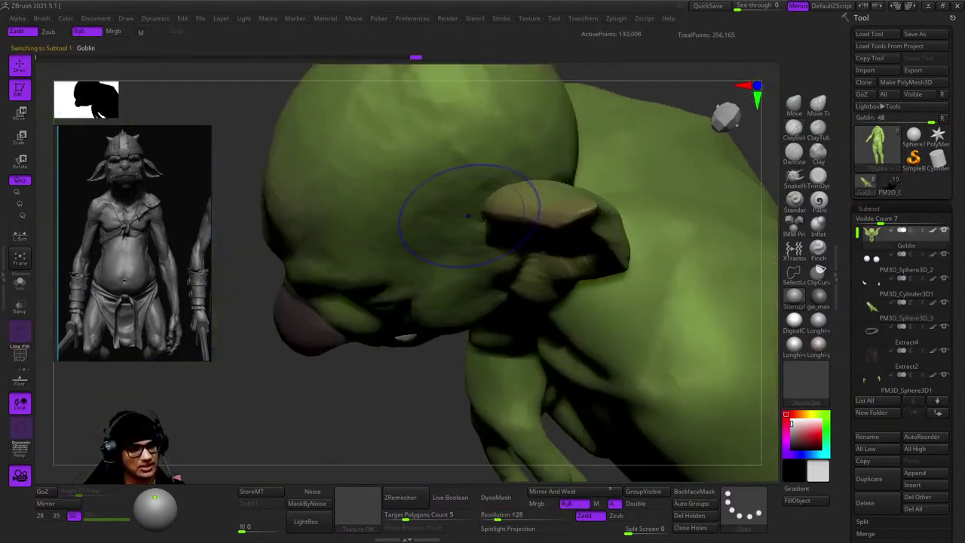
right_drag(531, 275, 490, 288)
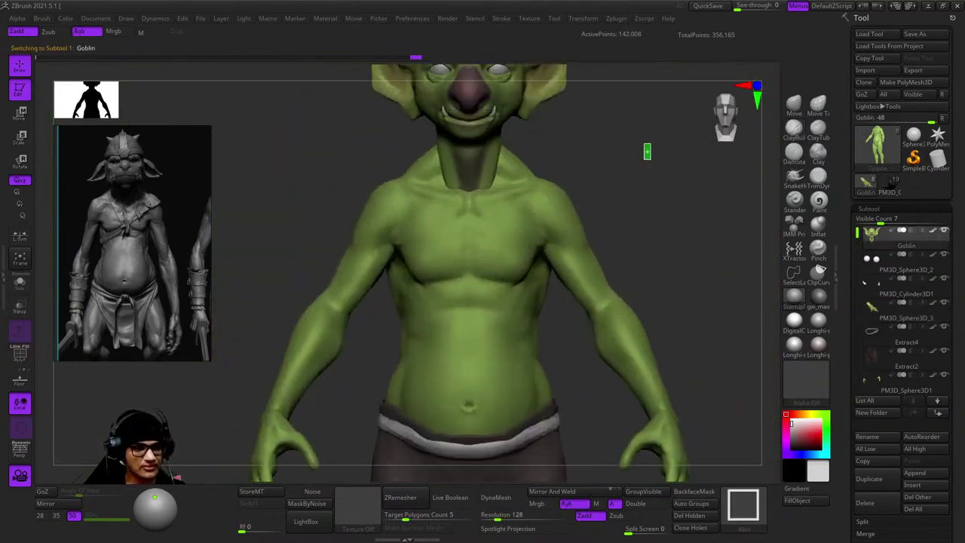
key(ctrl)
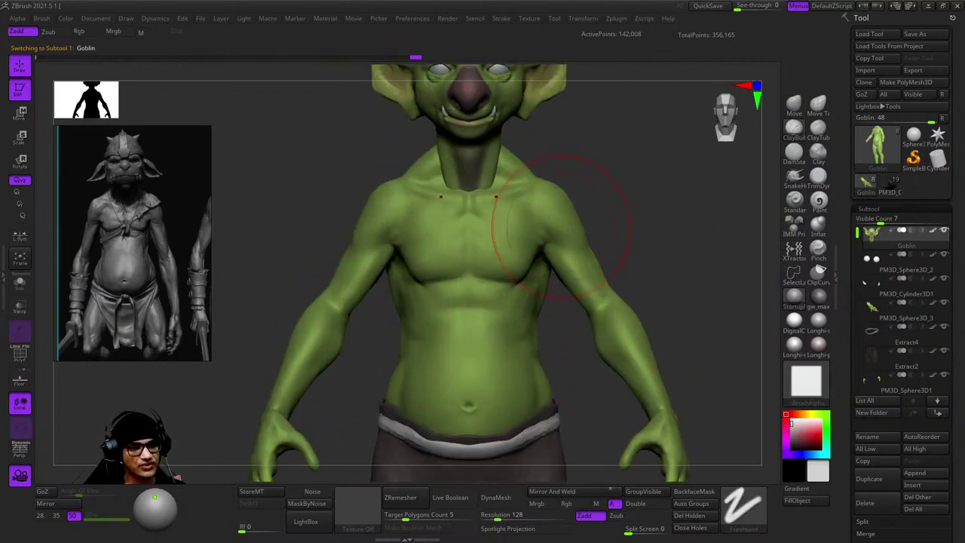
Select the body subtool, isolate its torso and arm polygroups with the legs hidden, and show it in Solo mode.
alt+click(561, 229)
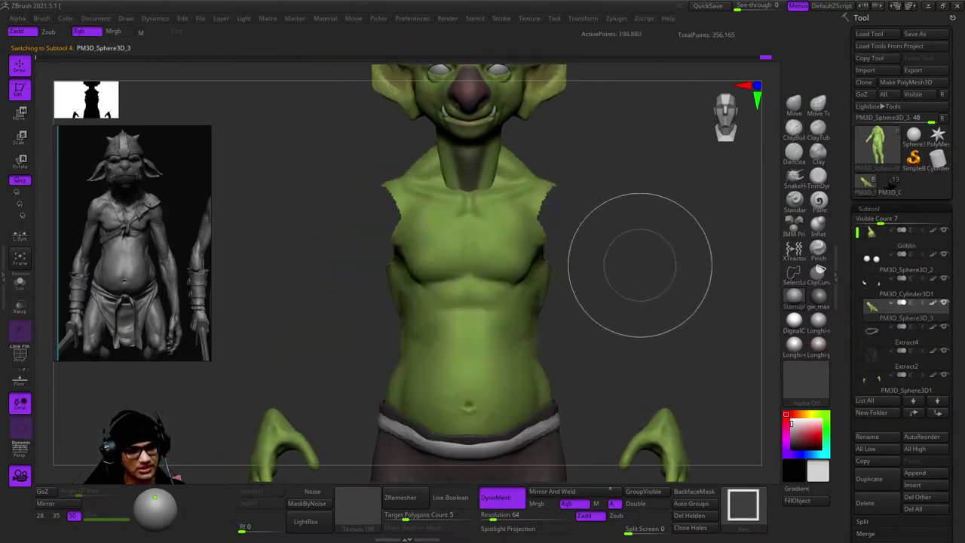
ctrl+shift+click(642, 266)
alt+click(531, 265)
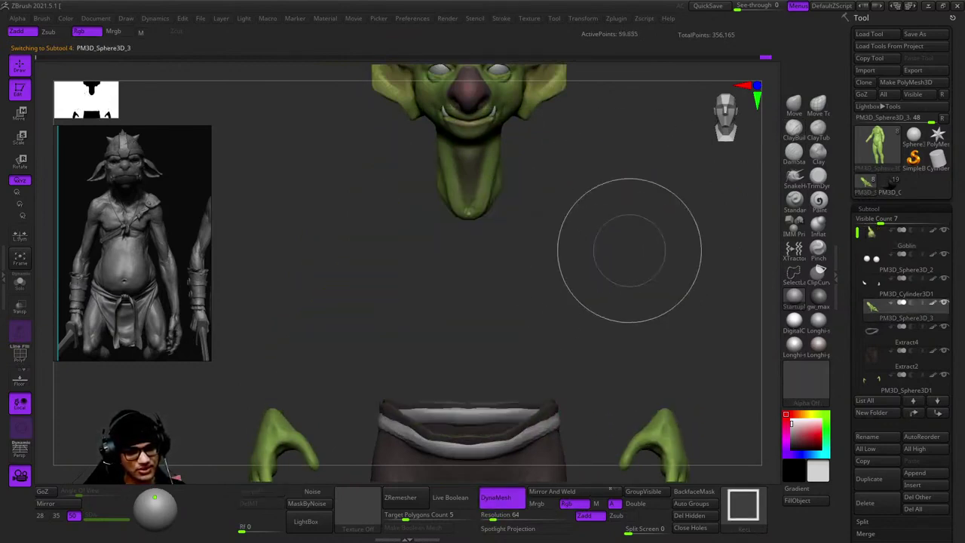
key(f)
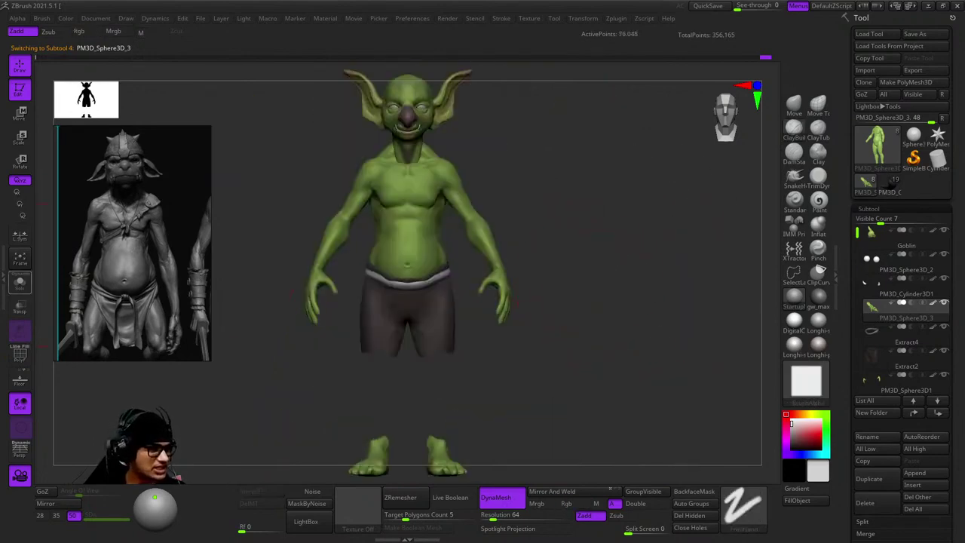
click(20, 281)
mouse_move(549, 236)
right_down()
mouse_move(618, 256)
mouse_move(588, 253)
mouse_move(648, 256)
mouse_move(618, 257)
mouse_move(619, 286)
mouse_move(461, 309)
right_up()
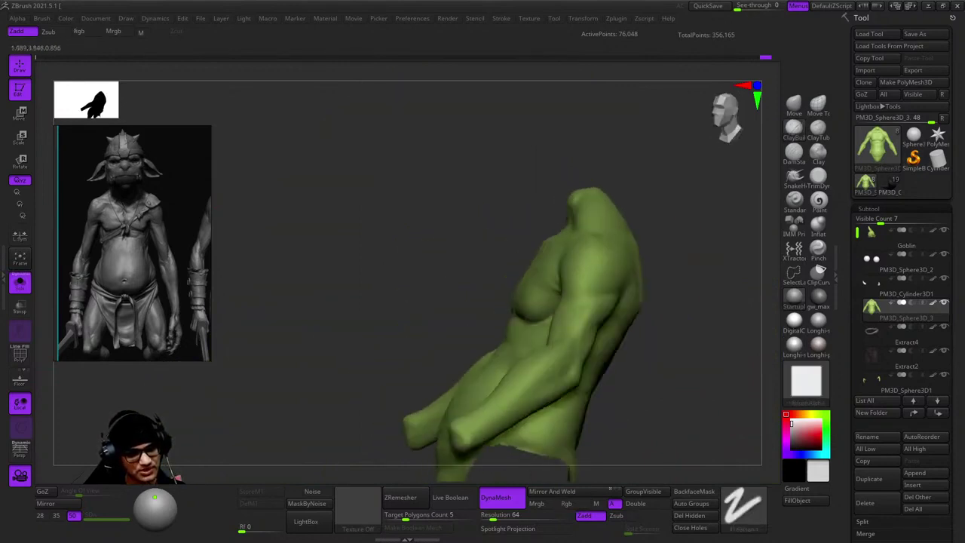
Smooth the rough seam in the armpit where the arm meets the side of the torso.
right_drag(461, 309, 374, 296)
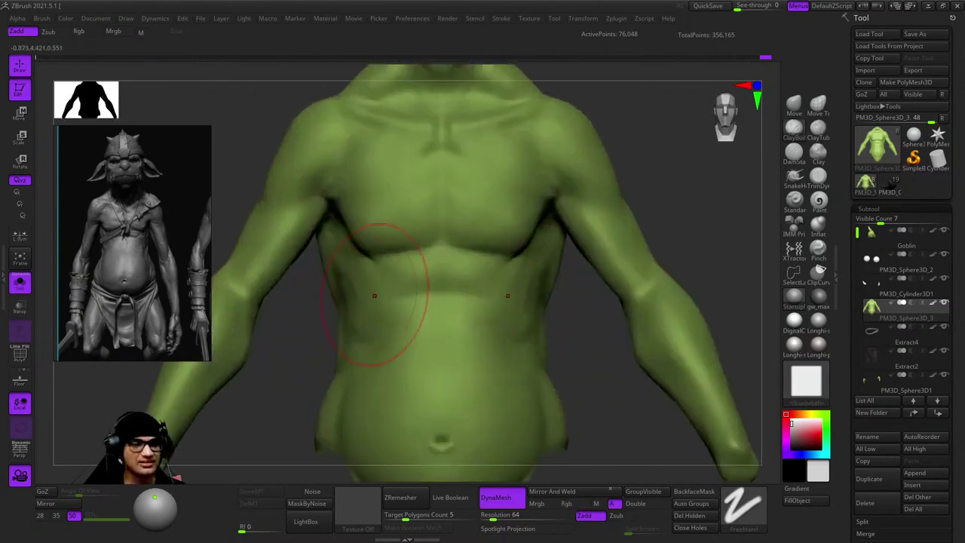
right_drag(403, 233, 523, 198)
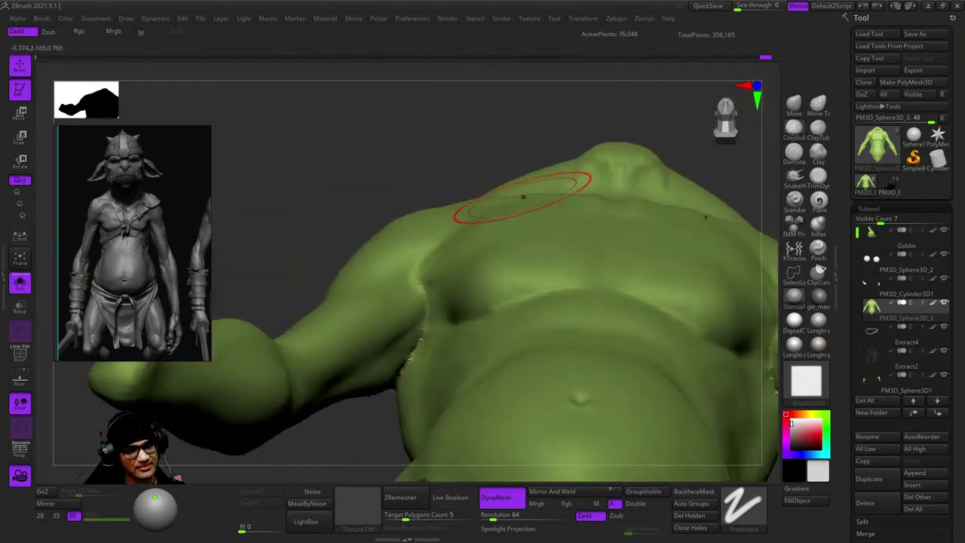
mouse_move(484, 281)
right_down()
mouse_move(482, 290)
mouse_move(470, 244)
right_up()
right_click(500, 216)
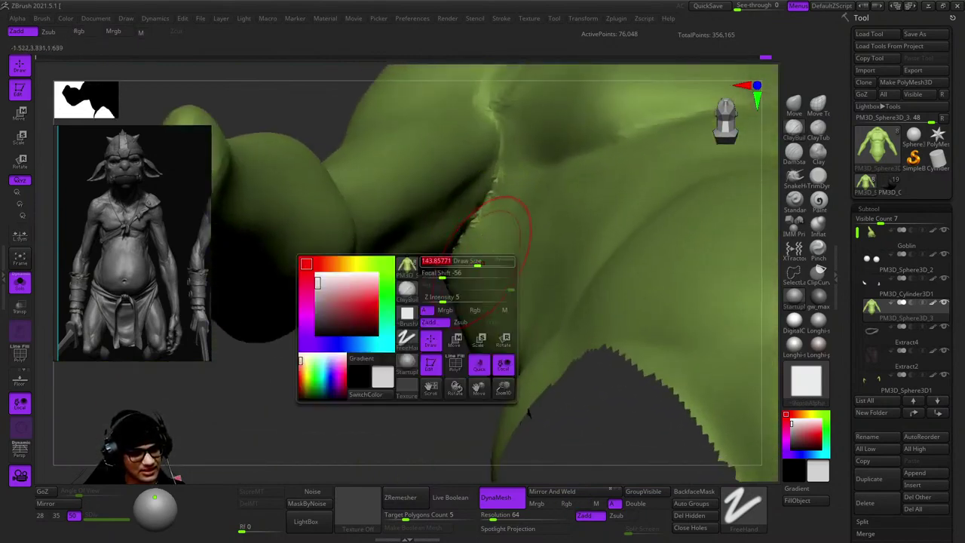
mouse_move(499, 216)
right_down()
mouse_move(556, 375)
mouse_move(498, 188)
right_up()
right_click(501, 211)
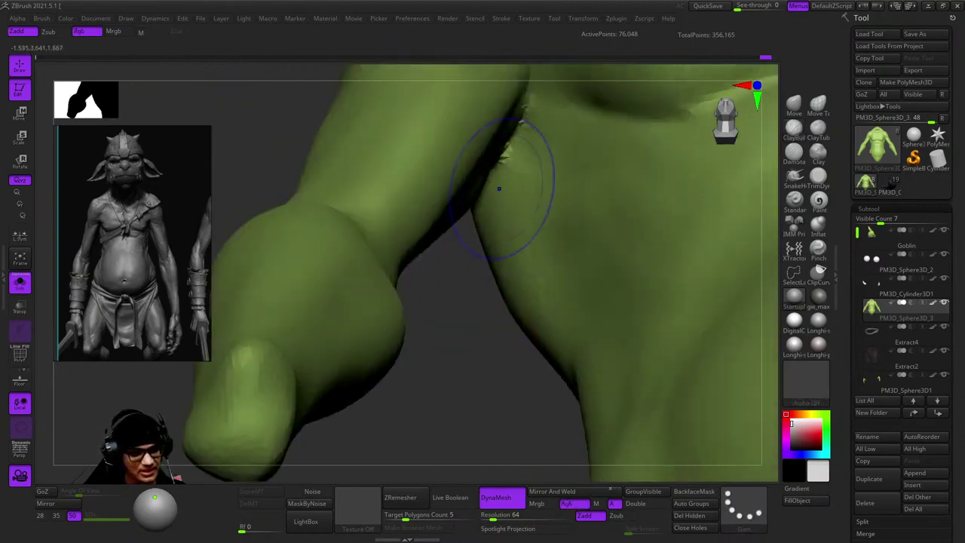
right_drag(564, 391, 528, 316)
key(f)
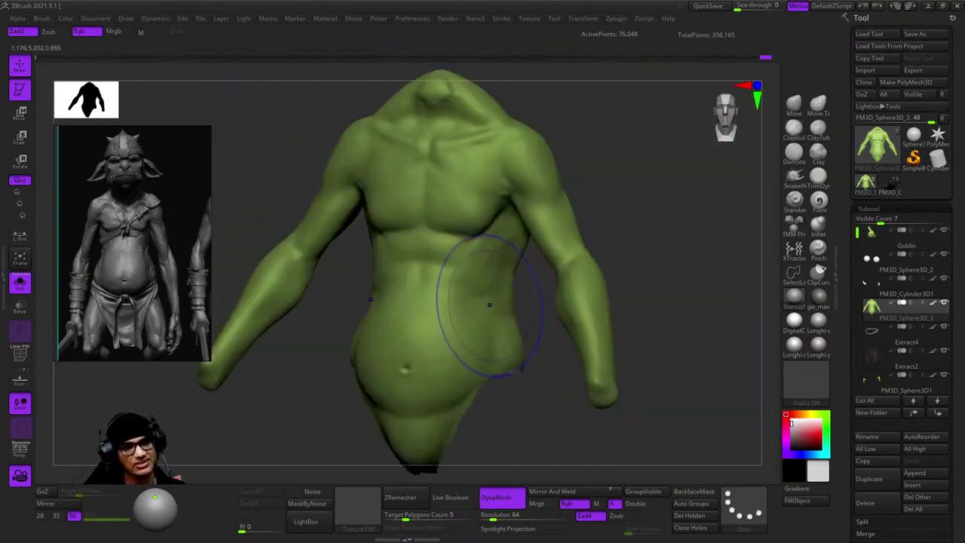
Soften the seam across the shoulder and rework the upper chest near the armpit with ClayBuildup at Z Intensity 5.
mouse_move(498, 259)
right_down()
mouse_move(512, 249)
mouse_move(542, 332)
right_up()
mouse_move(506, 282)
right_down()
mouse_move(538, 297)
mouse_move(469, 226)
mouse_move(107, 114)
right_up()
mouse_move(503, 272)
right_down()
mouse_move(462, 252)
mouse_move(549, 183)
mouse_move(534, 249)
mouse_move(508, 174)
right_up()
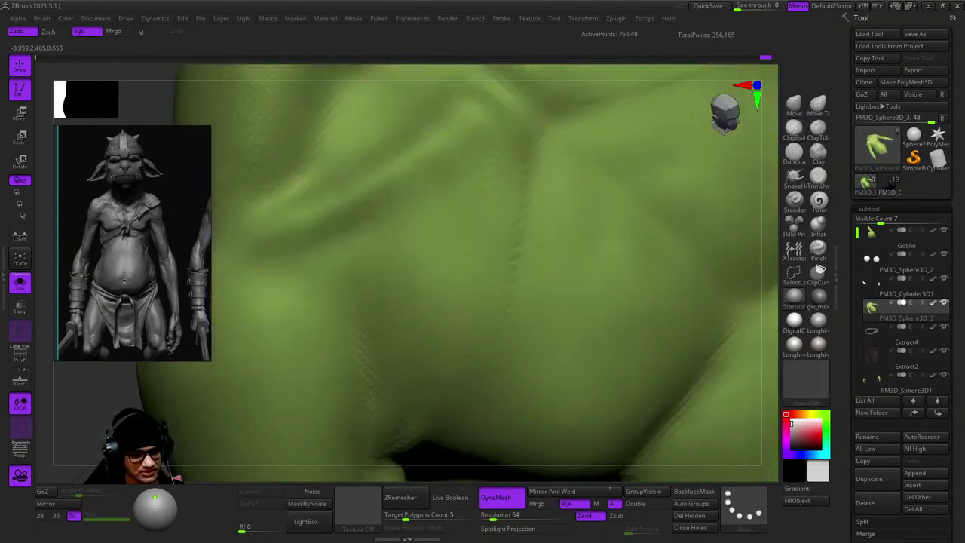
mouse_move(451, 402)
right_down()
mouse_move(483, 361)
mouse_move(532, 227)
mouse_move(500, 306)
mouse_move(537, 259)
mouse_move(527, 248)
mouse_move(520, 263)
right_up()
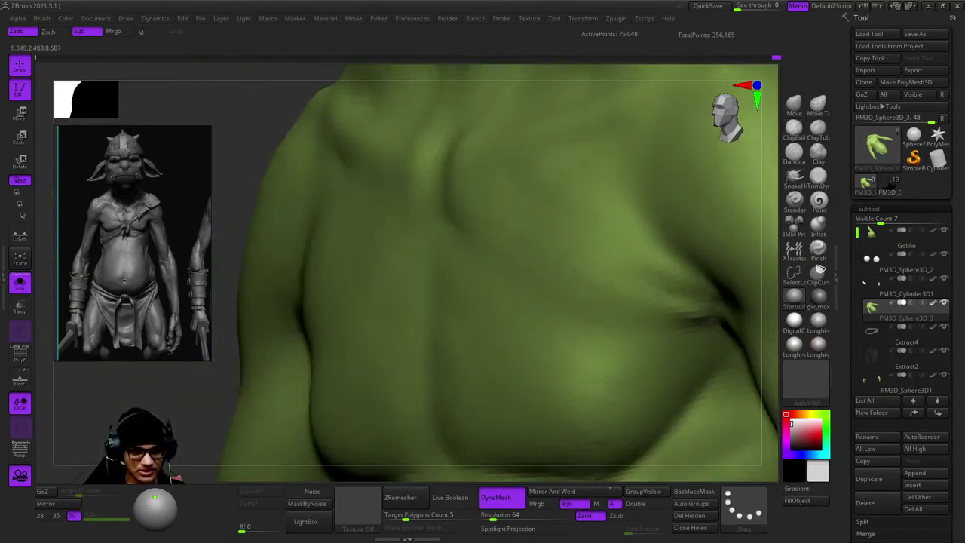
right_drag(615, 289, 514, 253)
key(space)
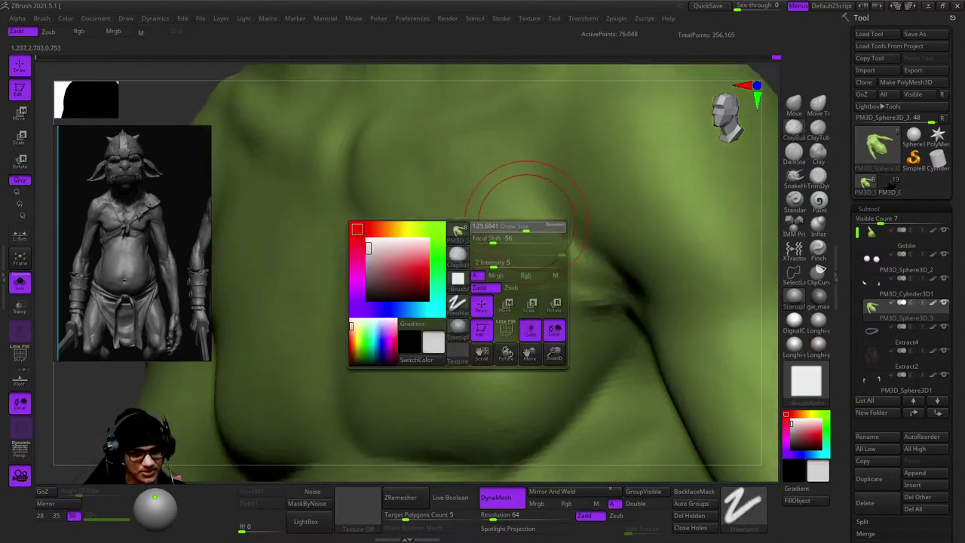
mouse_move(518, 209)
right_down()
mouse_move(508, 254)
mouse_move(566, 236)
mouse_move(478, 205)
mouse_move(581, 312)
mouse_move(472, 247)
right_up()
mouse_move(511, 275)
right_down()
mouse_move(527, 209)
mouse_move(520, 226)
mouse_move(517, 215)
mouse_move(527, 271)
right_up()
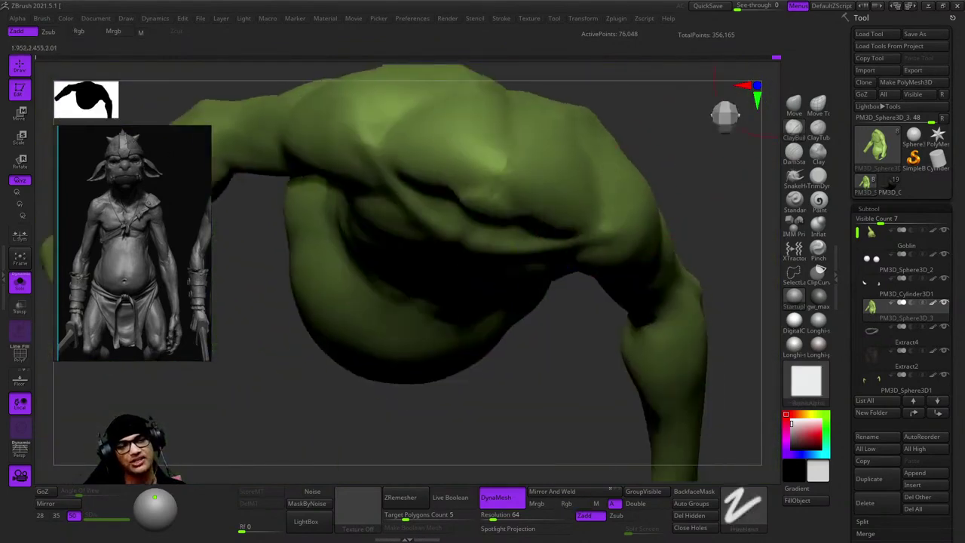
Refine the collarbones and the front of the shoulders on the torso, adjusting the brush size to suit.
mouse_move(722, 113)
right_down()
mouse_move(532, 267)
mouse_move(647, 241)
mouse_move(630, 226)
mouse_move(571, 216)
right_up()
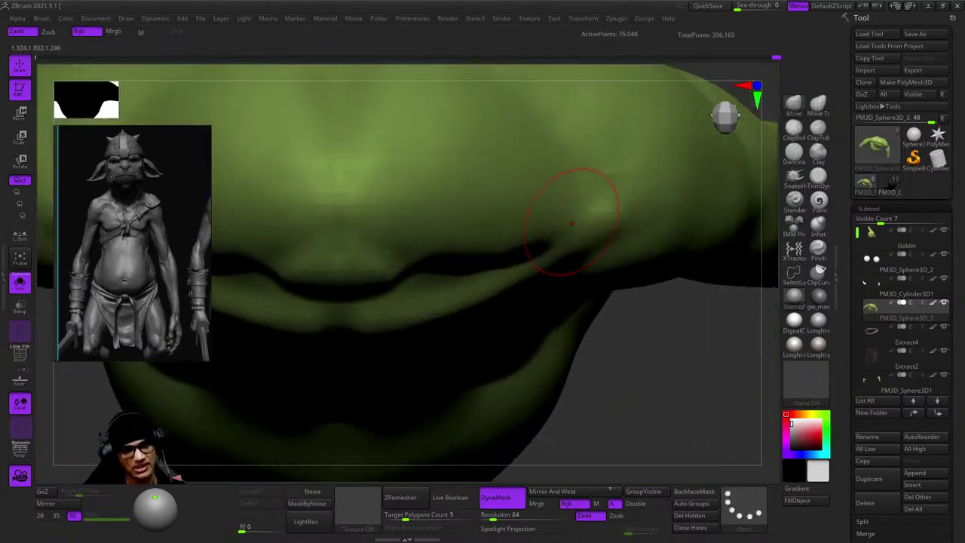
key(space)
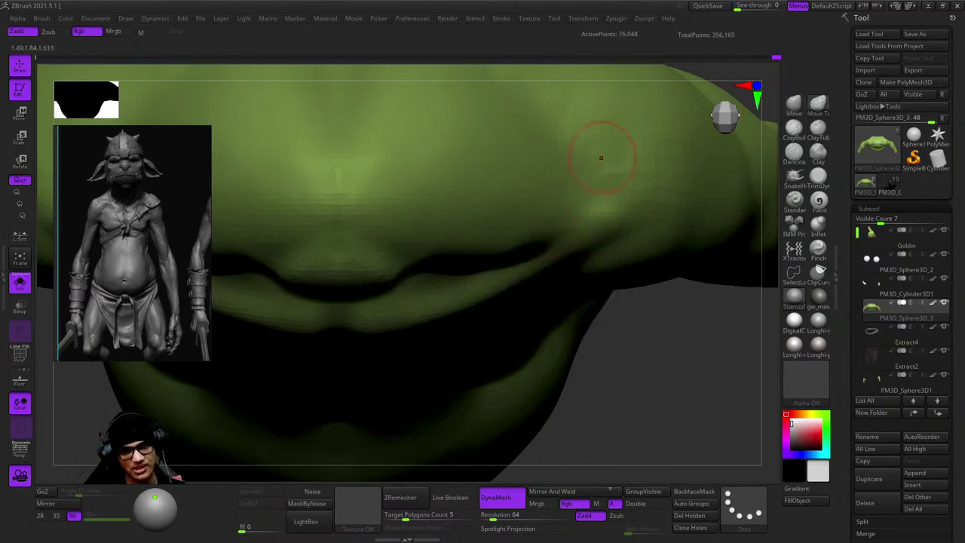
key(space)
right_drag(600, 208, 572, 221)
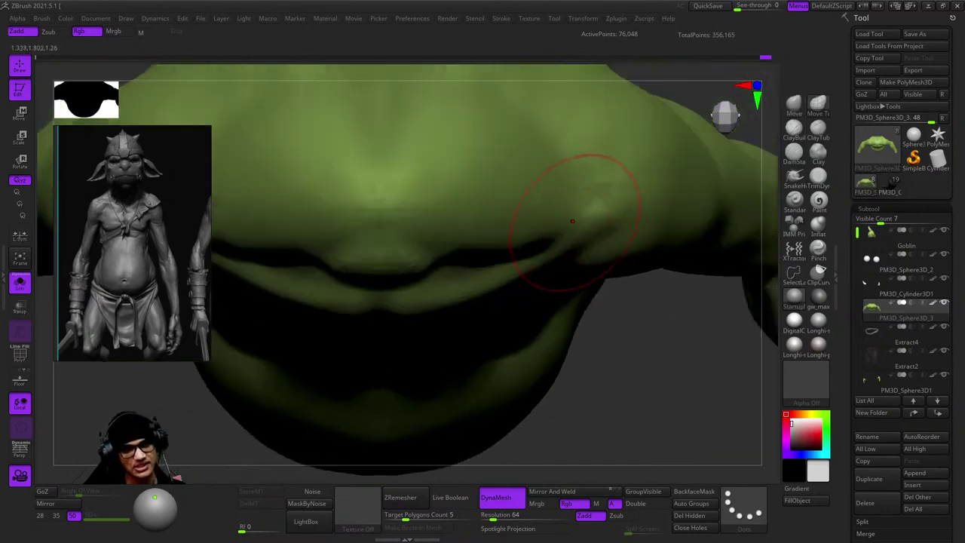
mouse_move(532, 254)
right_down()
mouse_move(575, 222)
mouse_move(512, 279)
mouse_move(502, 211)
right_up()
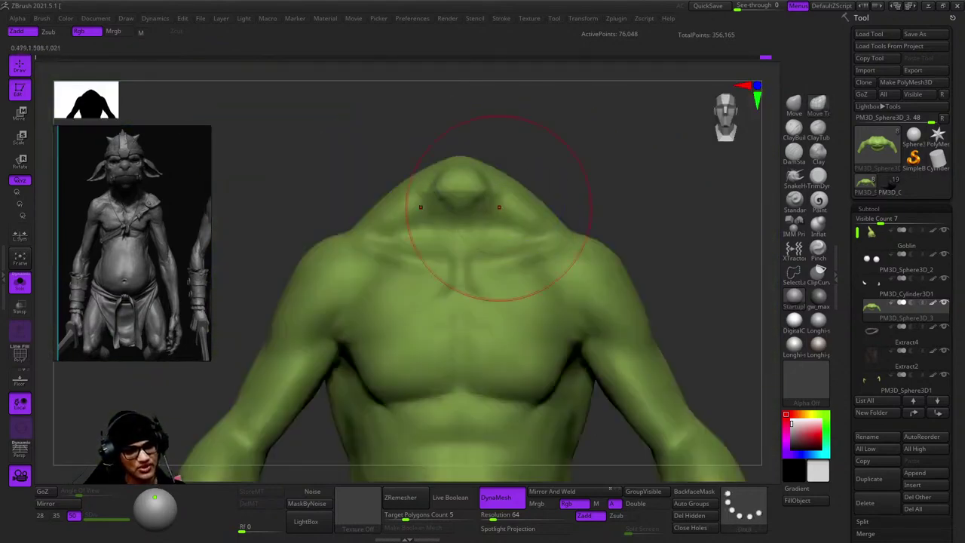
mouse_move(497, 249)
right_down()
mouse_move(442, 276)
mouse_move(533, 197)
mouse_move(538, 216)
mouse_move(527, 226)
mouse_move(546, 215)
mouse_move(538, 241)
mouse_move(513, 263)
mouse_move(490, 249)
mouse_move(482, 241)
mouse_move(590, 240)
right_up()
key(space)
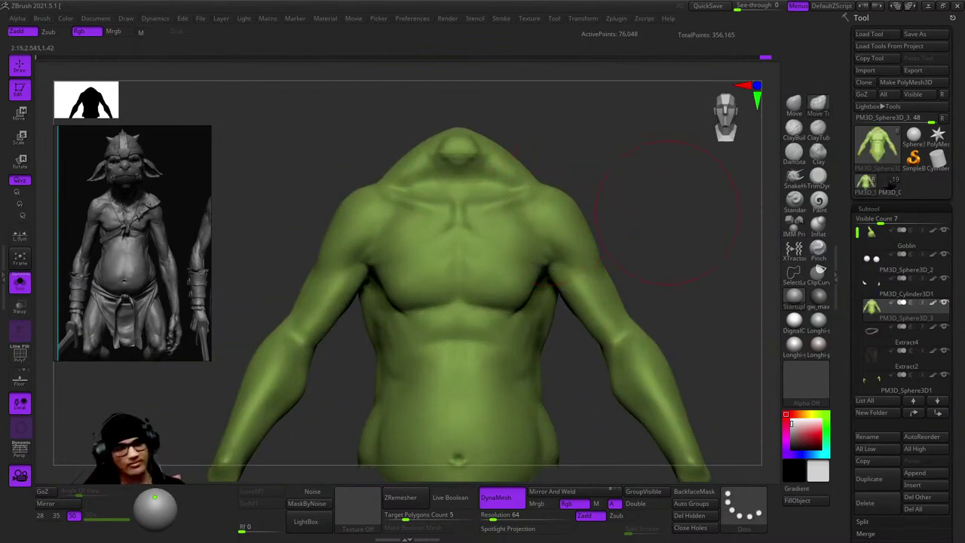
mouse_move(666, 213)
right_down()
mouse_move(646, 183)
mouse_move(554, 213)
mouse_move(581, 254)
mouse_move(510, 274)
mouse_move(642, 134)
mouse_move(678, 113)
right_up()
Bring back the legs, check the full body's polygroups with the polyframe display, and examine the forearms and abdomen before leaving Solo mode.
key(shift+f)
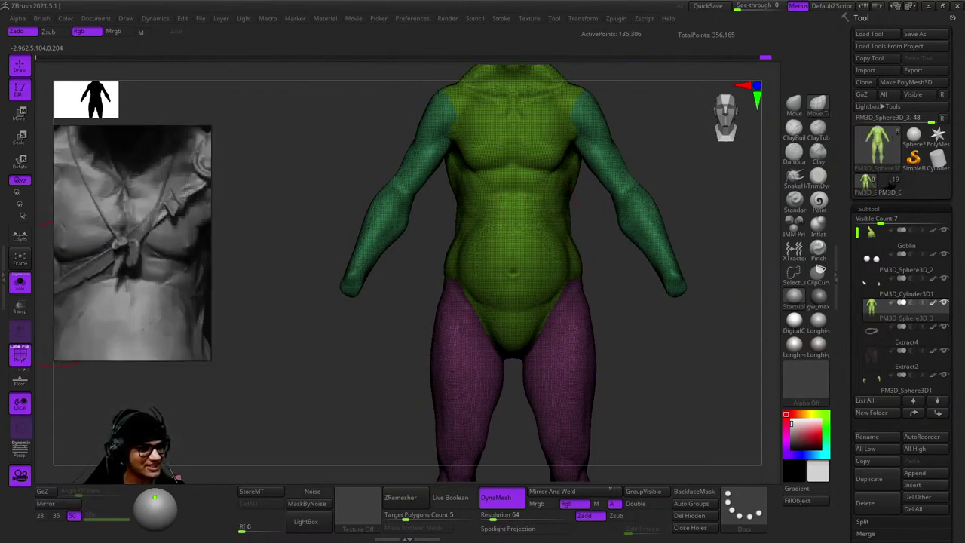
key(shift+f)
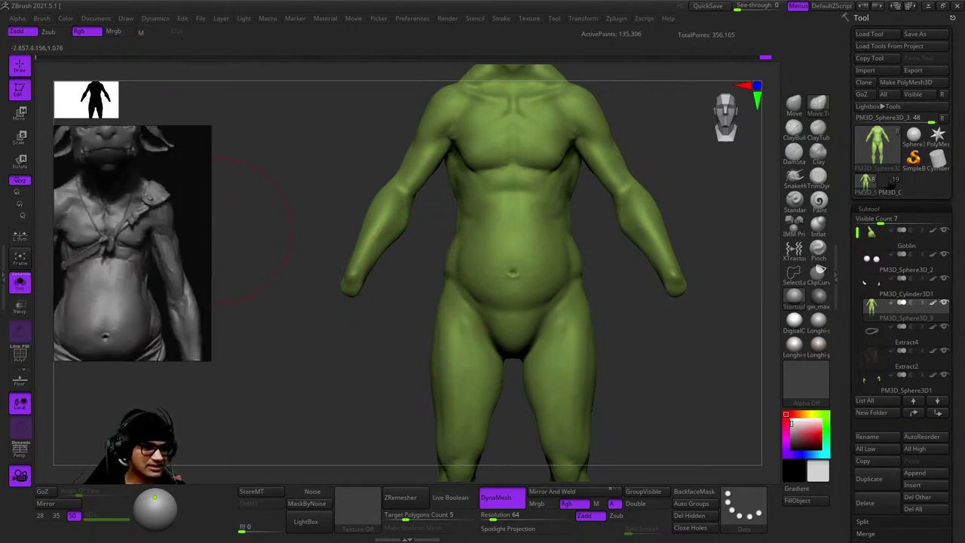
mouse_move(304, 380)
mouse_down()
mouse_move(505, 286)
mouse_move(523, 341)
mouse_up()
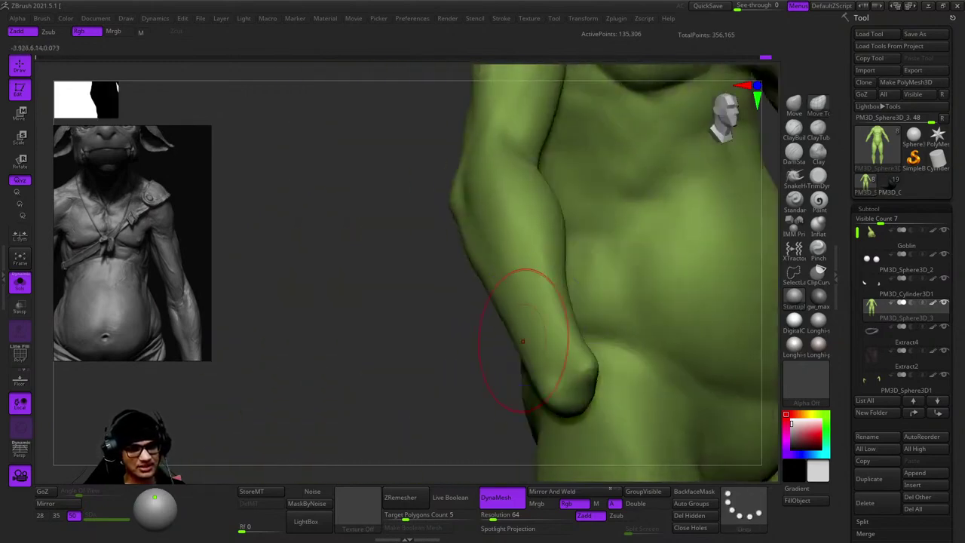
key(shift+f)
key(f)
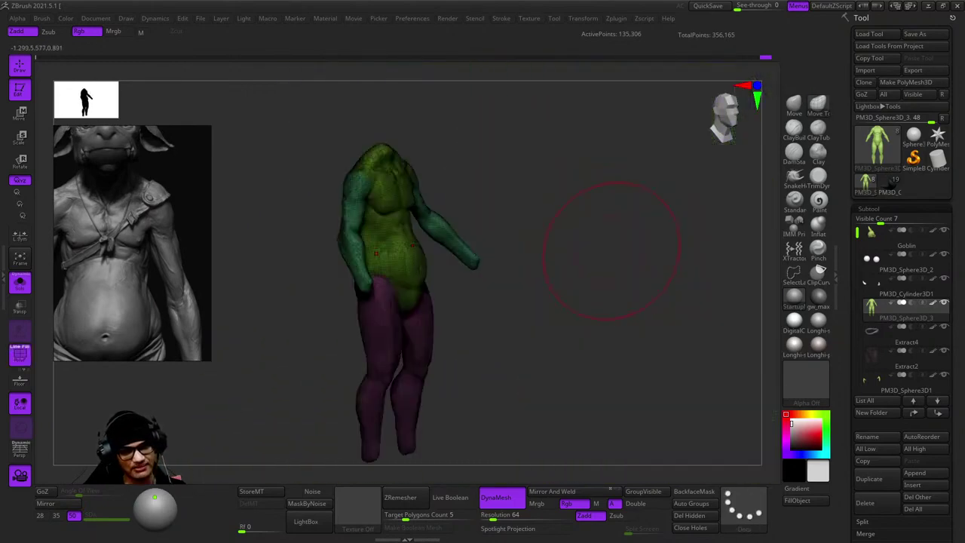
key(shift+f)
alt+drag(509, 241, 506, 349)
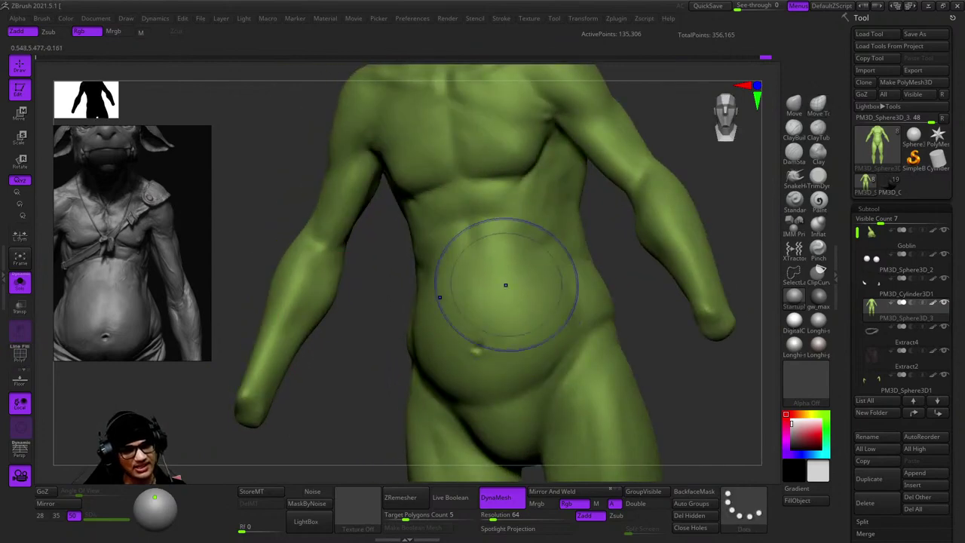
drag(506, 291, 590, 240)
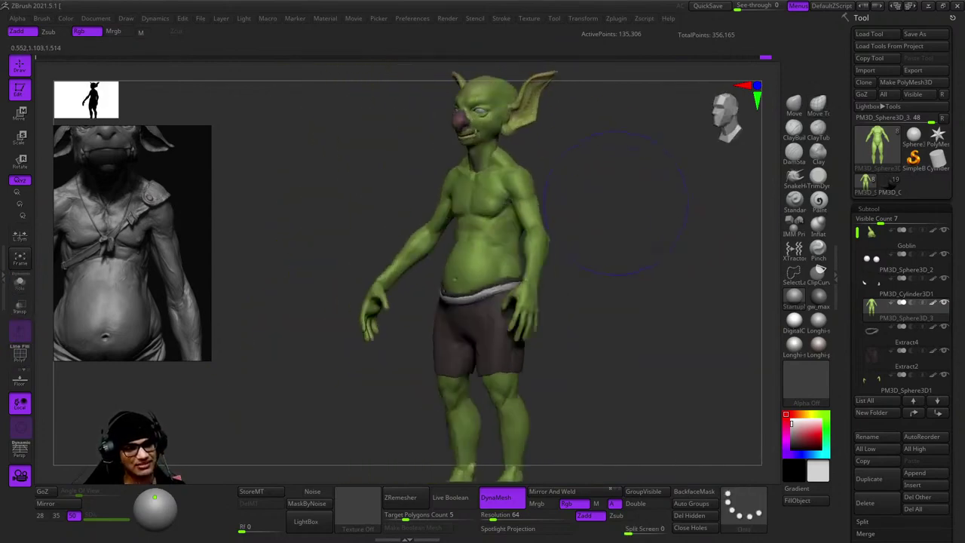
Reshape the armpit and the back of the shoulder on the body with the Move brush.
drag(535, 182, 495, 254)
drag(555, 273, 743, 132)
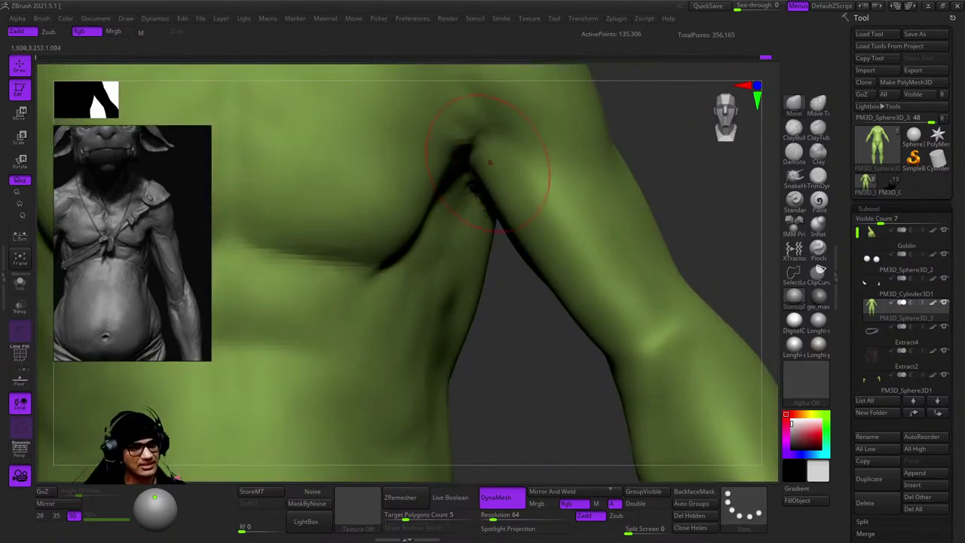
drag(530, 232, 536, 208)
mouse_move(592, 249)
mouse_down()
mouse_move(567, 275)
mouse_move(581, 216)
mouse_move(570, 317)
mouse_move(520, 302)
mouse_move(505, 269)
mouse_move(538, 305)
mouse_move(564, 189)
mouse_move(483, 226)
mouse_move(513, 202)
mouse_move(559, 233)
mouse_up()
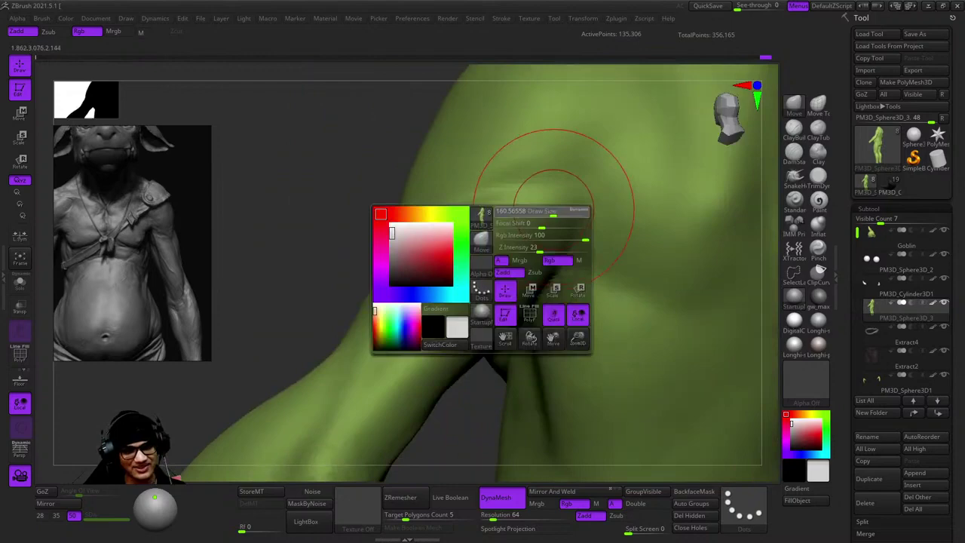
drag(549, 190, 533, 208)
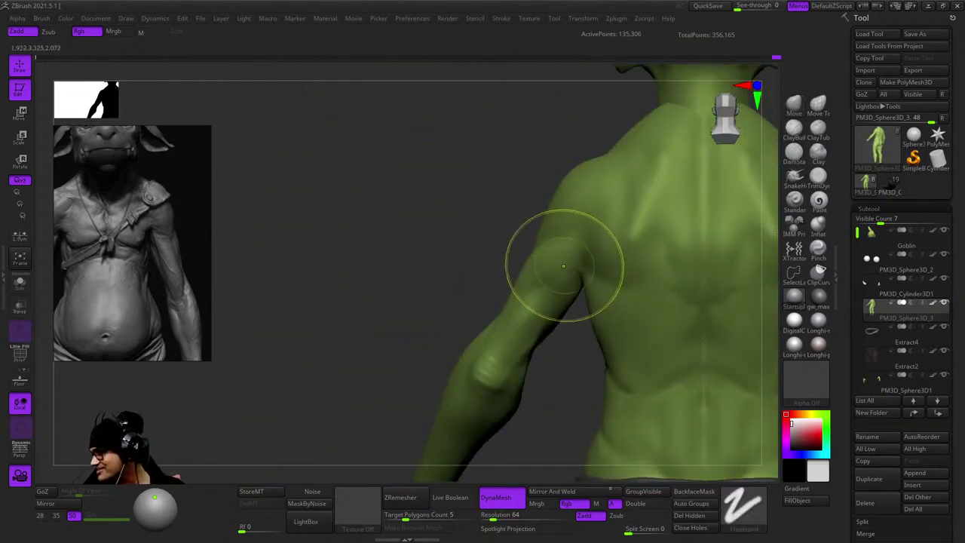
mouse_move(563, 265)
right_down()
mouse_move(517, 204)
mouse_move(565, 236)
mouse_move(570, 209)
mouse_move(557, 226)
mouse_move(537, 230)
mouse_move(517, 209)
mouse_move(537, 226)
right_up()
mouse_move(467, 204)
ctrl+right_down()
mouse_move(523, 220)
mouse_move(495, 205)
mouse_move(528, 324)
mouse_move(539, 309)
mouse_move(517, 291)
mouse_move(527, 332)
mouse_move(542, 264)
mouse_move(601, 275)
mouse_move(575, 252)
mouse_move(521, 280)
ctrl+right_up()
Select the head subtool and smooth the underside of the chin and jaw, checking the mesh with the polyframe display.
alt+click(549, 323)
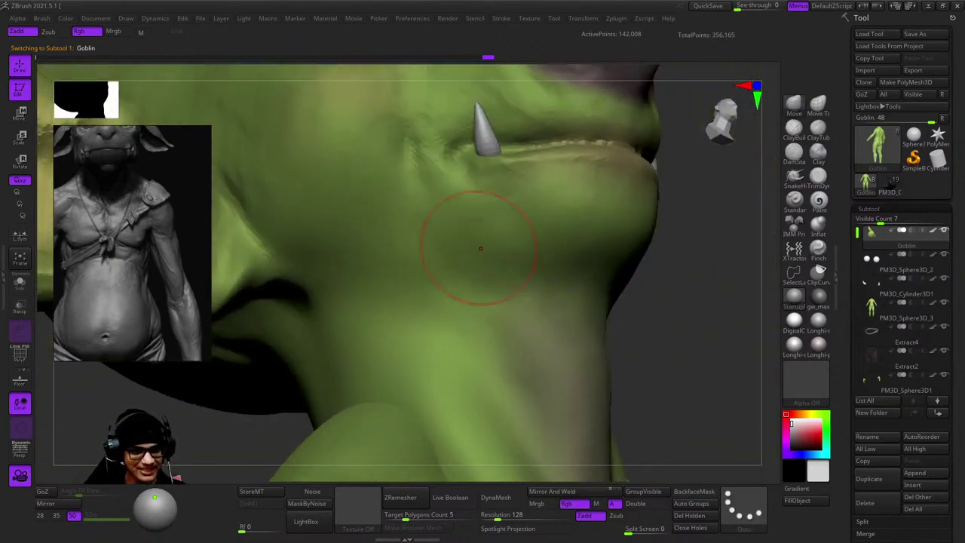
mouse_move(480, 248)
right_down()
mouse_move(561, 305)
mouse_move(510, 209)
mouse_move(498, 227)
right_up()
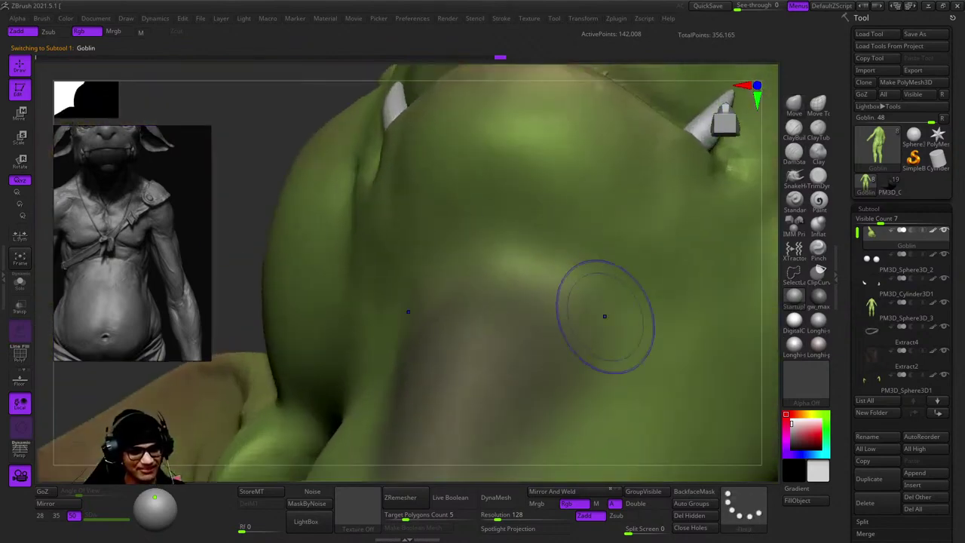
mouse_move(604, 316)
right_down()
mouse_move(538, 218)
mouse_move(498, 215)
right_up()
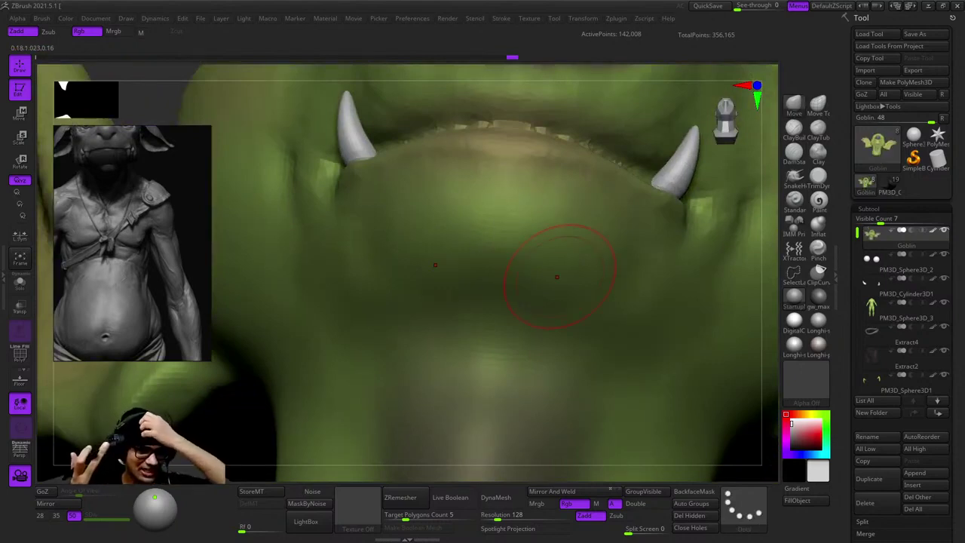
mouse_move(557, 277)
right_down()
mouse_move(550, 248)
mouse_move(625, 343)
mouse_move(572, 302)
mouse_move(495, 312)
mouse_move(594, 236)
mouse_move(581, 247)
mouse_move(523, 215)
mouse_move(513, 269)
mouse_move(582, 253)
mouse_move(587, 233)
mouse_move(545, 261)
right_up()
key(shift+f)
key(shift+f)
Deepen and define the crease at the corner of the mouth beside the tusk.
right_drag(635, 296, 523, 169)
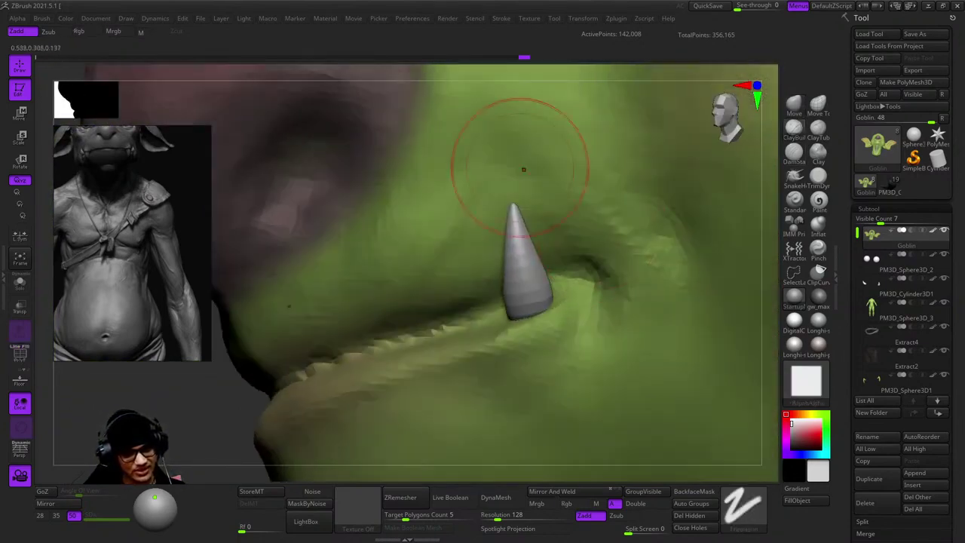
mouse_move(641, 292)
right_down()
mouse_move(567, 269)
mouse_move(560, 278)
right_up()
key(space)
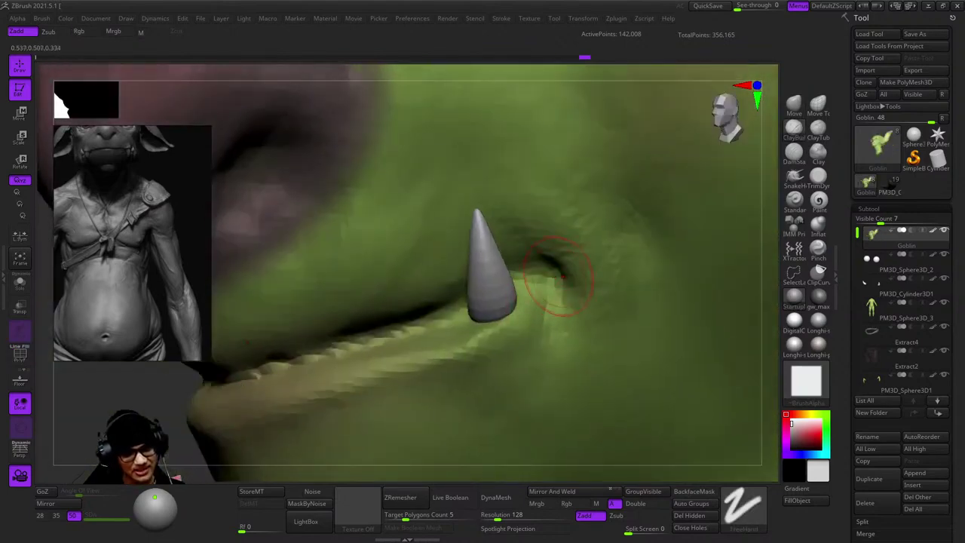
mouse_move(622, 295)
right_down()
mouse_move(580, 215)
mouse_move(520, 269)
right_up()
mouse_move(462, 239)
right_down()
mouse_move(581, 309)
mouse_move(528, 256)
mouse_move(565, 211)
right_up()
key(space)
Refine the chin and the area below the lower lip, adjusting the brush settings between angles.
mouse_move(537, 368)
right_down()
mouse_move(527, 312)
mouse_move(620, 269)
mouse_move(628, 233)
mouse_move(664, 249)
mouse_move(603, 301)
mouse_move(578, 284)
mouse_move(663, 146)
mouse_move(584, 230)
mouse_move(603, 258)
mouse_move(594, 277)
mouse_move(555, 273)
mouse_move(602, 248)
mouse_move(570, 248)
right_up()
key(space)
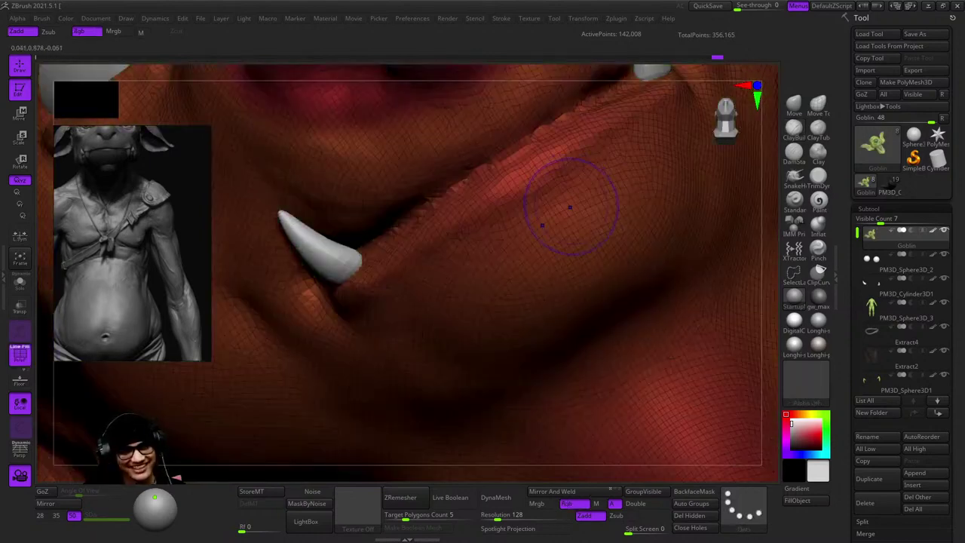
mouse_move(570, 198)
right_down()
mouse_move(567, 207)
mouse_move(574, 198)
right_up()
key(space)
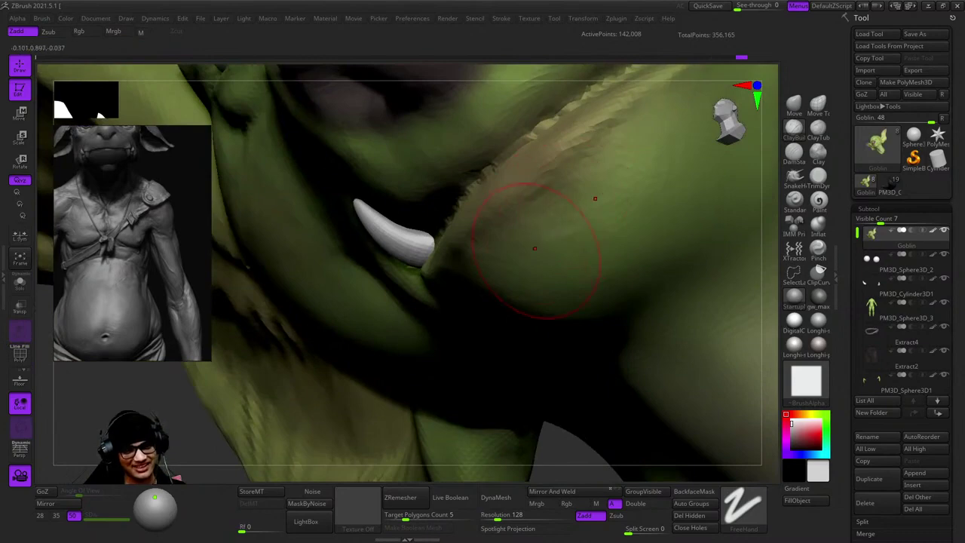
right_drag(535, 248, 512, 264)
key(space)
mouse_move(571, 161)
right_down()
mouse_move(527, 204)
mouse_move(522, 329)
mouse_move(663, 340)
mouse_move(561, 188)
mouse_move(527, 291)
mouse_move(618, 273)
mouse_move(588, 279)
right_up()
mouse_move(635, 332)
right_down()
mouse_move(555, 279)
mouse_move(539, 290)
mouse_move(603, 309)
mouse_move(635, 367)
mouse_move(573, 354)
mouse_move(549, 377)
right_up()
Even out the chin and lower lip around the tusk, switching between the Paint and Standard brushes.
key(b)
key(p)
key(a)
key(b)
key(p)
key(a)
mouse_move(459, 369)
right_down()
mouse_move(538, 302)
mouse_move(506, 317)
mouse_move(572, 312)
right_up()
key(space)
key(b)
key(s)
key(t)
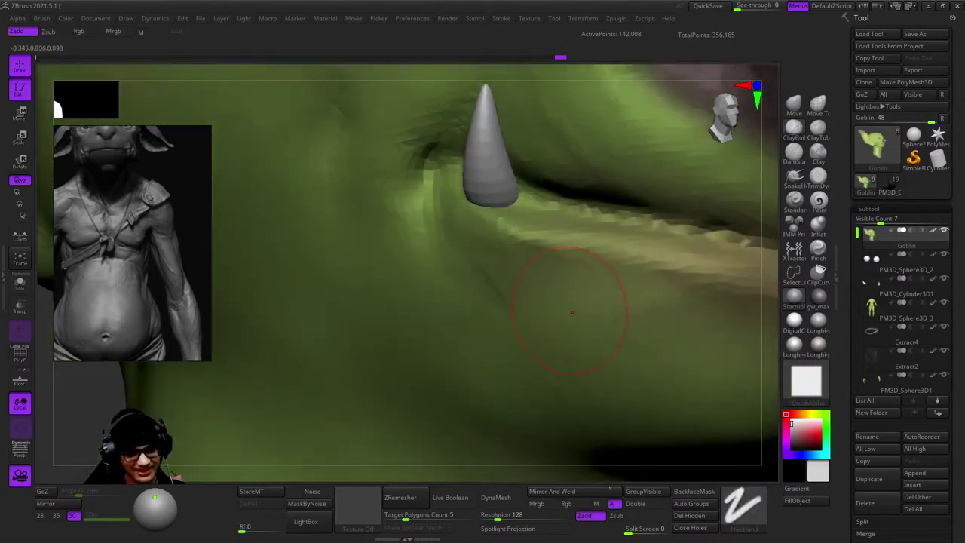
Build up the skin fold below the tusk and blend it into the chin.
right_drag(736, 341, 525, 318)
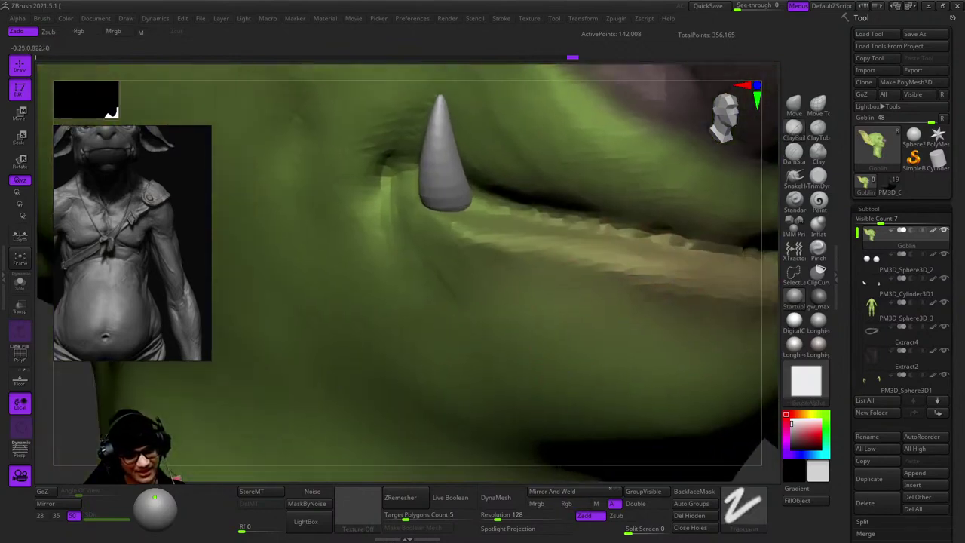
mouse_move(444, 286)
right_down()
mouse_move(523, 345)
mouse_move(532, 317)
right_up()
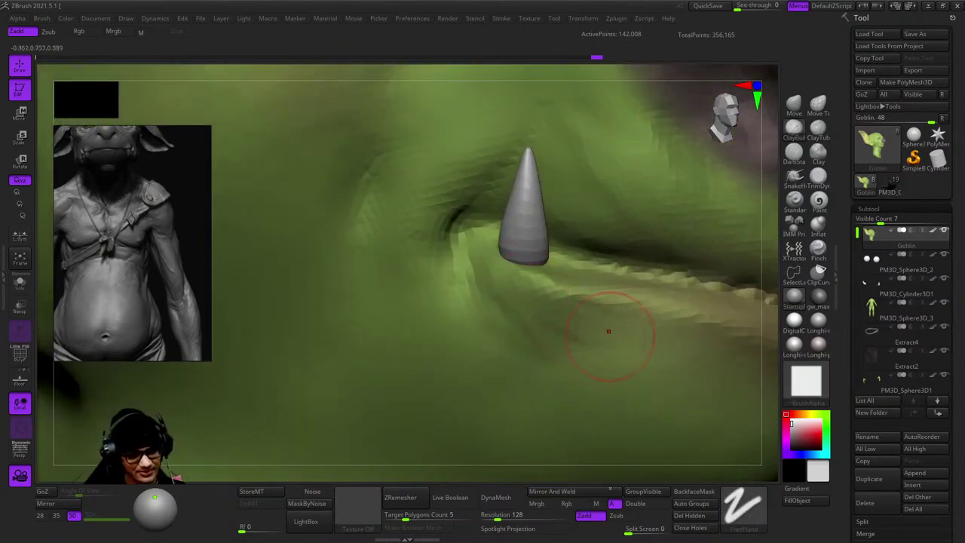
right_drag(608, 330, 517, 263)
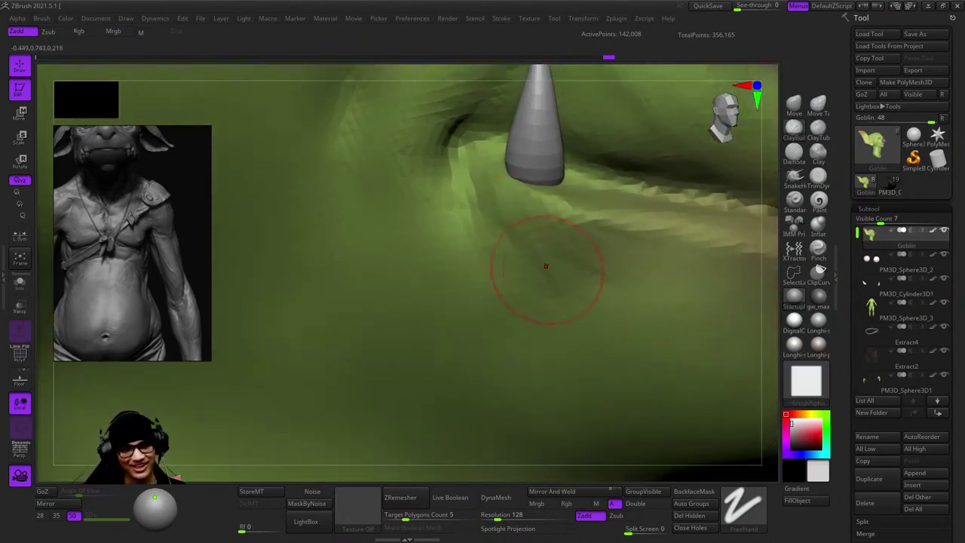
key(space)
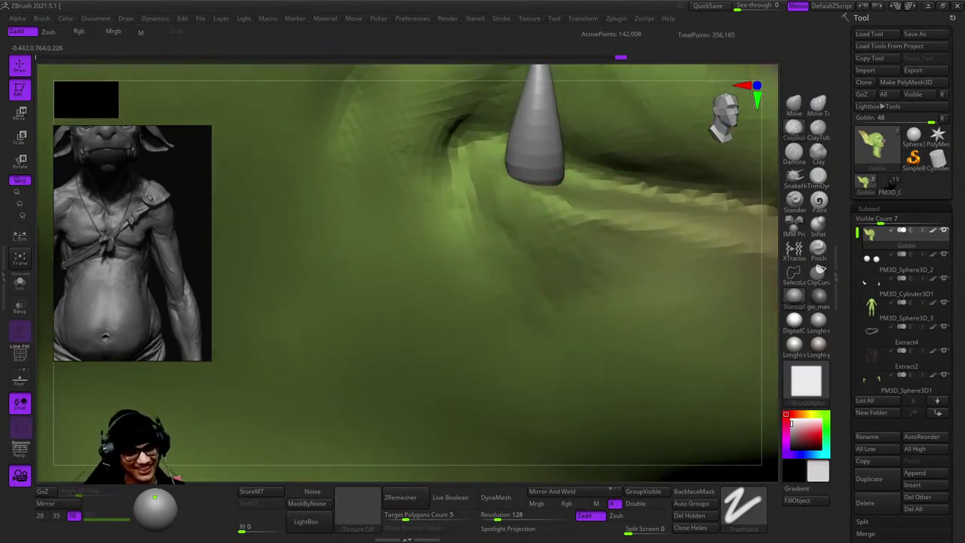
key(space)
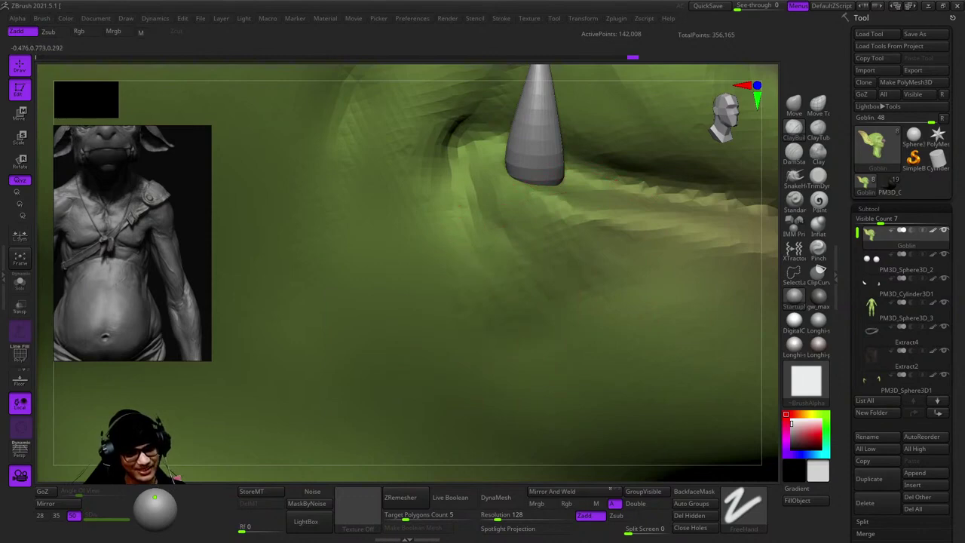
right_drag(477, 278, 550, 299)
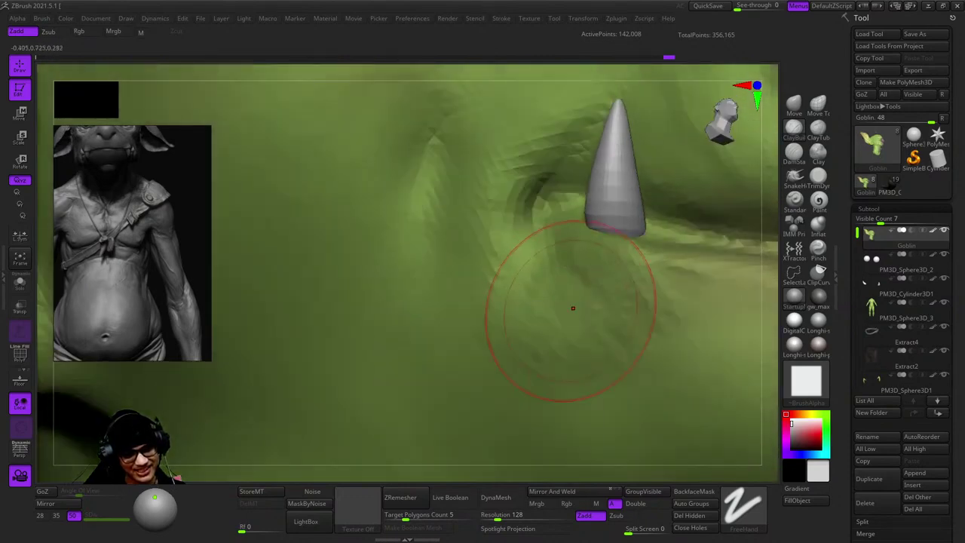
right_drag(571, 306, 561, 304)
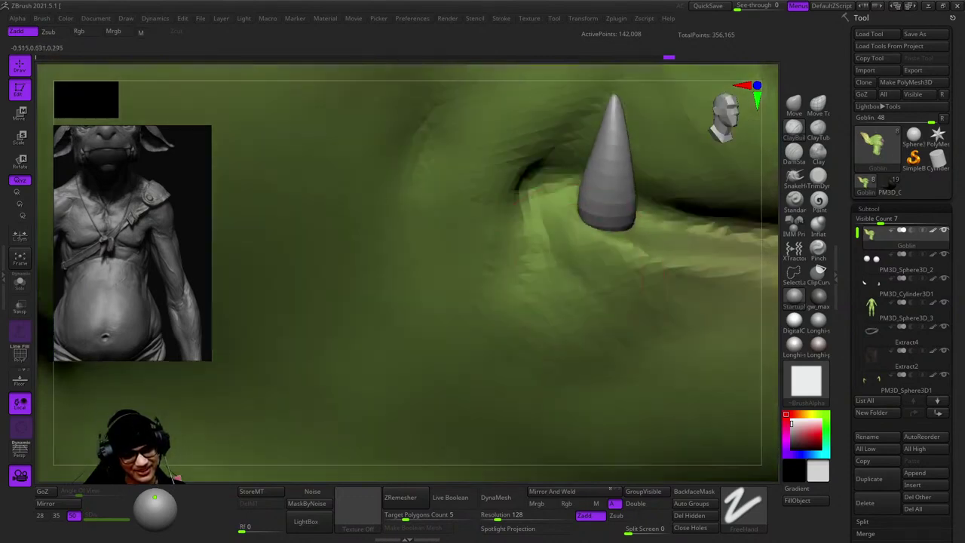
Sculpt the mouth corner and the fold around the tusk's base with the Clay Buildup brush at Z Intensity 5.
key(space)
mouse_move(542, 260)
right_down()
mouse_move(538, 226)
mouse_move(558, 235)
right_up()
key(space)
key(space)
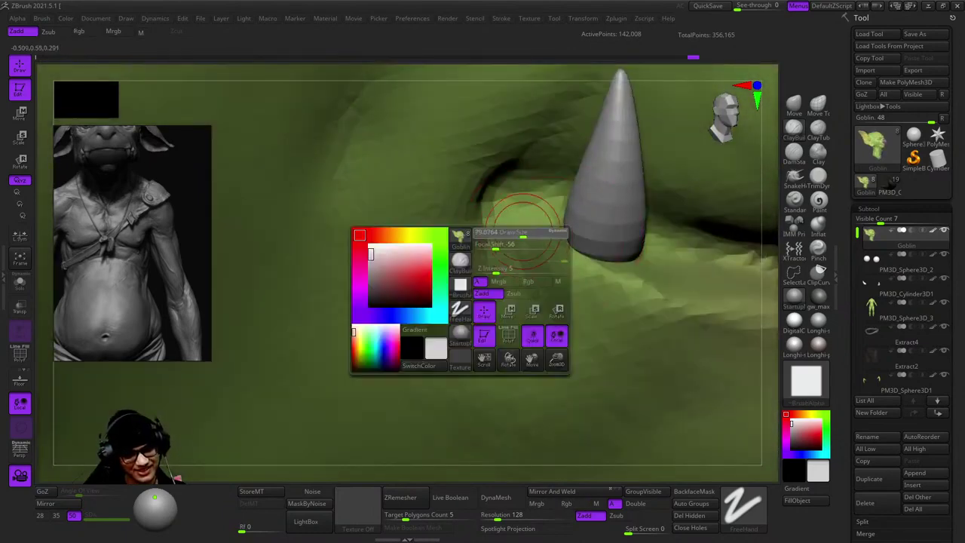
mouse_move(575, 280)
right_down()
mouse_move(550, 312)
mouse_move(553, 338)
mouse_move(519, 279)
mouse_move(490, 302)
mouse_move(556, 300)
mouse_move(504, 274)
mouse_move(482, 280)
mouse_move(527, 295)
right_up()
right_drag(588, 285, 557, 298)
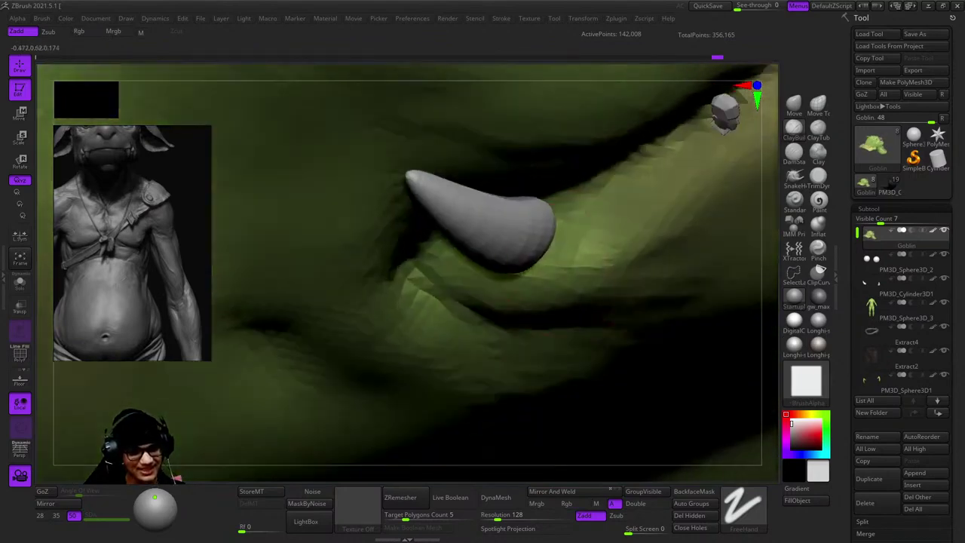
Refine and smooth the lower lip's rim from the tusk's base toward the front of the mouth.
mouse_move(575, 234)
right_down()
mouse_move(528, 249)
mouse_move(452, 249)
mouse_move(593, 248)
mouse_move(547, 215)
mouse_move(520, 163)
mouse_move(504, 297)
mouse_move(580, 238)
mouse_move(599, 256)
right_up()
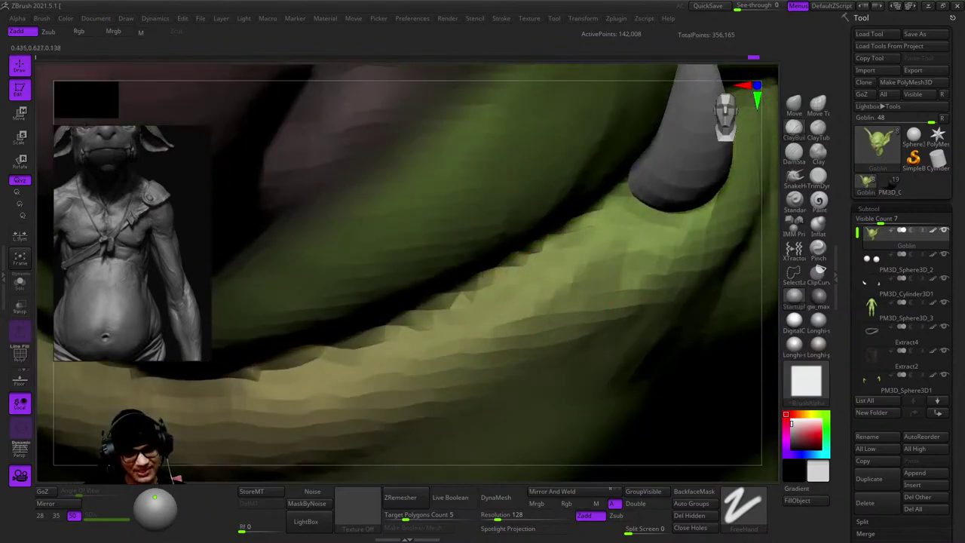
mouse_move(610, 330)
right_down()
mouse_move(577, 324)
mouse_move(581, 226)
mouse_move(613, 263)
mouse_move(577, 269)
mouse_move(570, 233)
mouse_move(585, 200)
mouse_move(583, 211)
mouse_move(622, 170)
right_up()
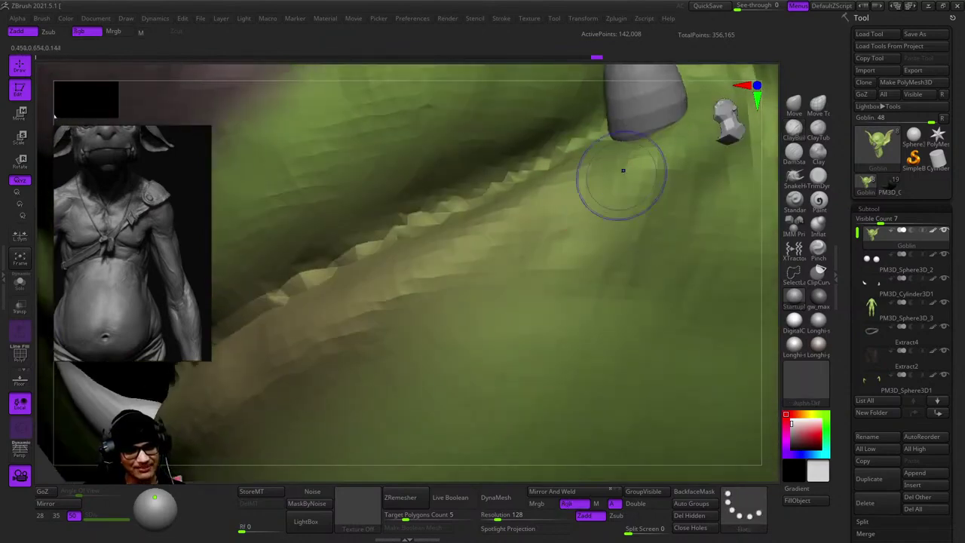
right_drag(564, 360, 577, 324)
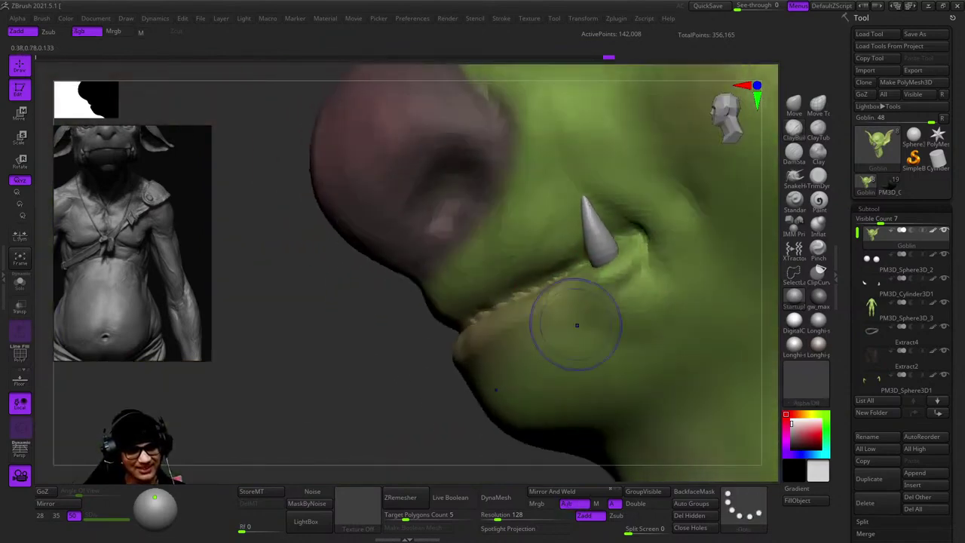
mouse_move(624, 359)
right_down()
mouse_move(603, 253)
mouse_move(566, 236)
mouse_move(562, 192)
mouse_move(572, 226)
right_up()
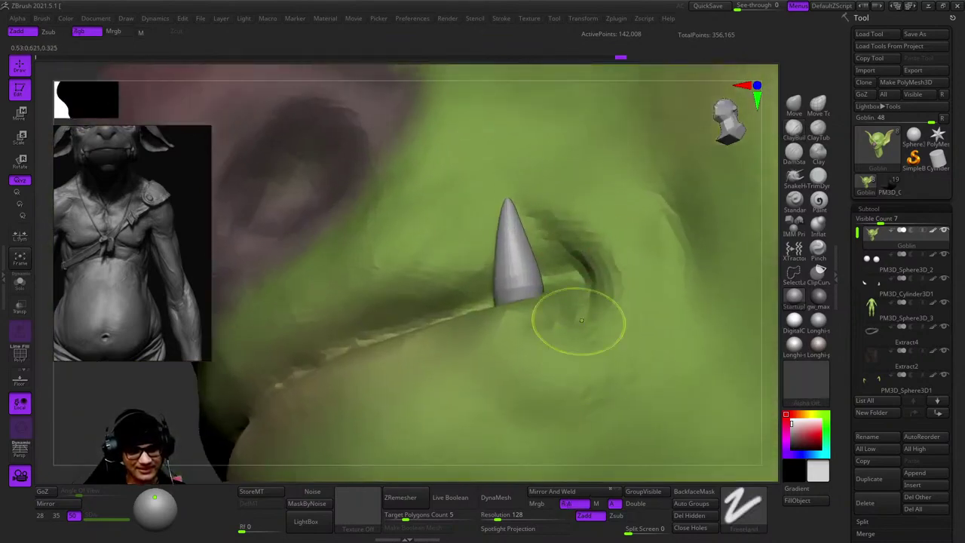
right_drag(577, 319, 607, 243)
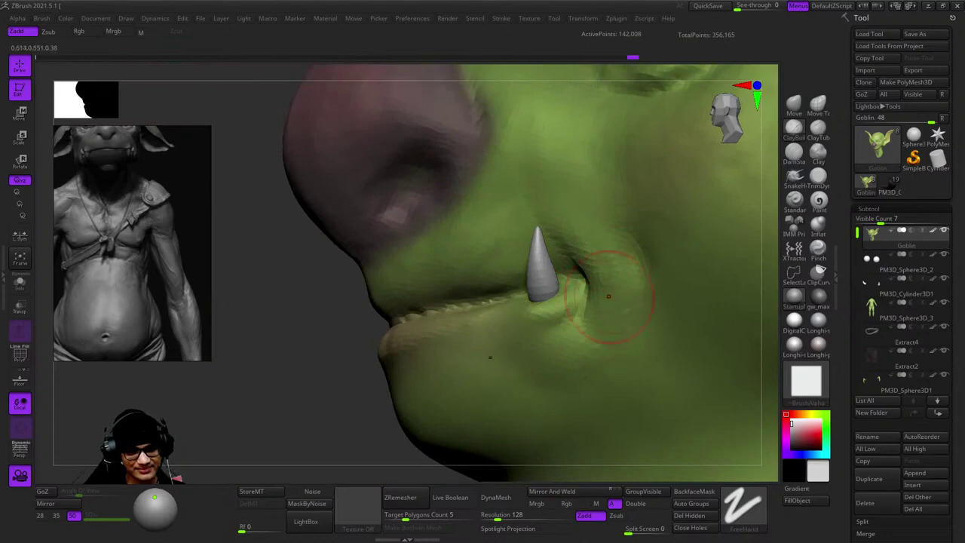
Soften the fold behind the mouth corner, using the Paint and Clay Buildup brushes.
key(b)
key(p)
key(a)
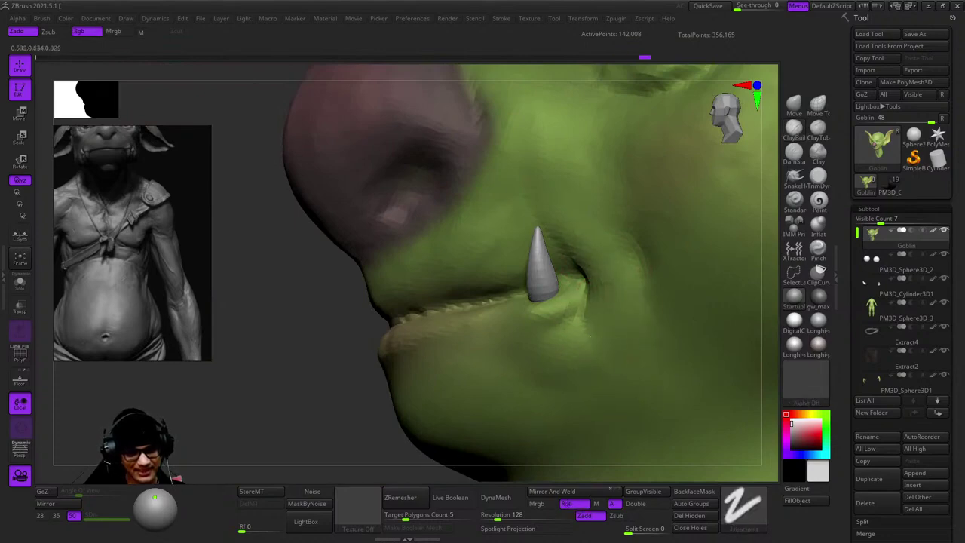
mouse_move(528, 241)
right_down()
mouse_move(549, 215)
mouse_move(571, 273)
mouse_move(588, 189)
mouse_move(593, 218)
right_up()
key(b)
key(c)
key(b)
right_drag(614, 286, 630, 281)
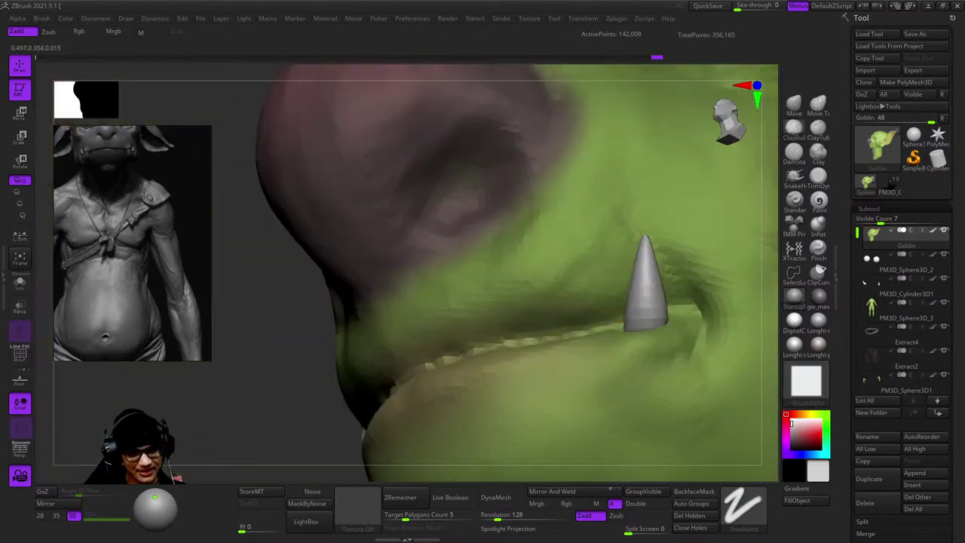
Shape the upper lip between the nostril and the tusk, adjusting the brush settings between angles.
mouse_move(564, 262)
right_down()
mouse_move(620, 267)
mouse_move(566, 237)
mouse_move(474, 279)
mouse_move(437, 264)
mouse_move(468, 249)
right_up()
key(space)
mouse_move(578, 274)
right_down()
mouse_move(618, 260)
mouse_move(622, 223)
mouse_move(595, 271)
right_up()
key(space)
mouse_move(571, 320)
right_down()
mouse_move(580, 286)
mouse_move(564, 293)
mouse_move(581, 215)
mouse_move(528, 269)
mouse_move(623, 184)
mouse_move(642, 105)
right_up()
Smooth the upper lip and muzzle under the nose, checking the form from below.
key(b)
key(p)
key(a)
key(b)
key(p)
key(a)
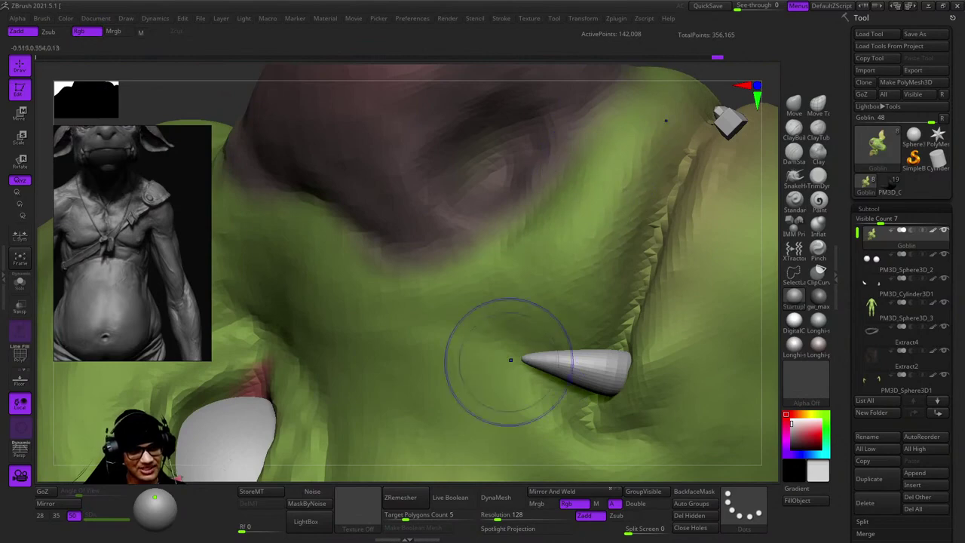
right_drag(510, 360, 520, 263)
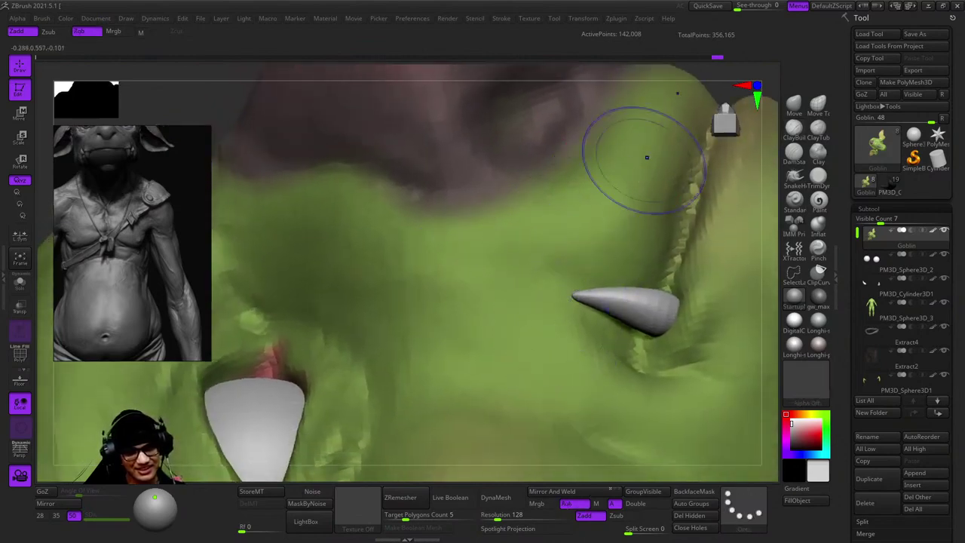
mouse_move(646, 158)
right_down()
mouse_move(522, 266)
mouse_move(495, 323)
mouse_move(528, 291)
mouse_move(567, 305)
mouse_move(498, 265)
mouse_move(441, 183)
mouse_move(527, 194)
mouse_move(542, 174)
mouse_move(510, 211)
mouse_move(538, 222)
mouse_move(565, 279)
mouse_move(588, 260)
right_up()
Build up the outer end of the lower lip beneath the tusk and sharpen the crease behind it.
key(f)
click(20, 282)
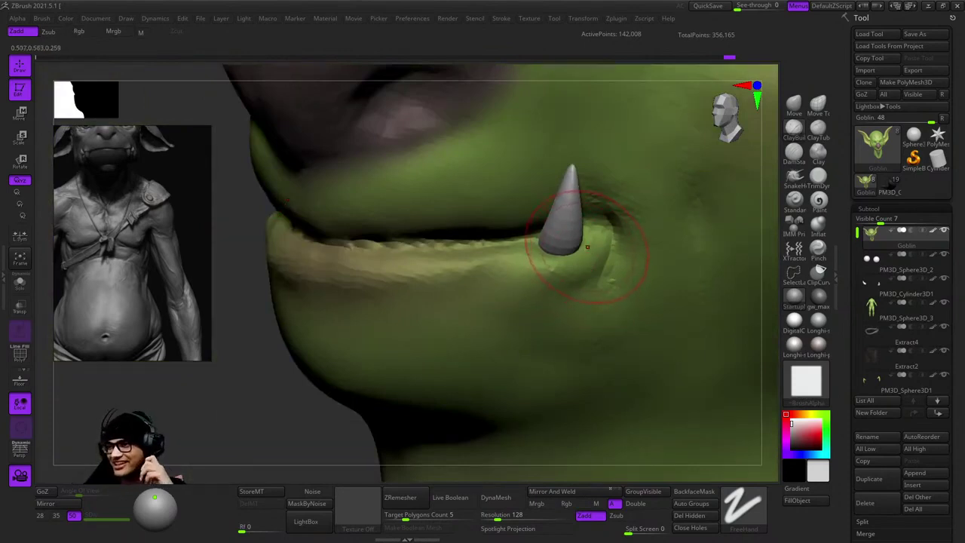
right_drag(574, 207, 581, 183)
key(s)
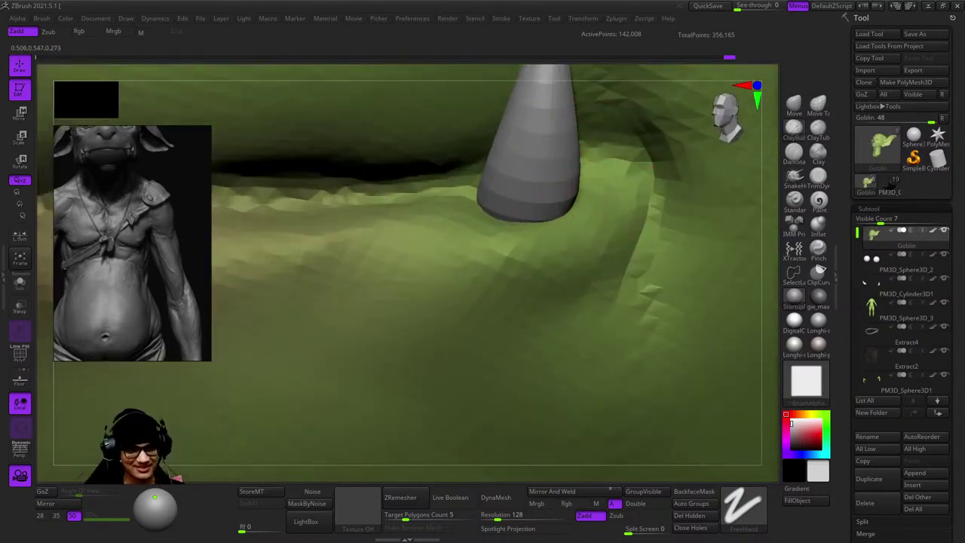
ctrl+right_drag(647, 179, 565, 135)
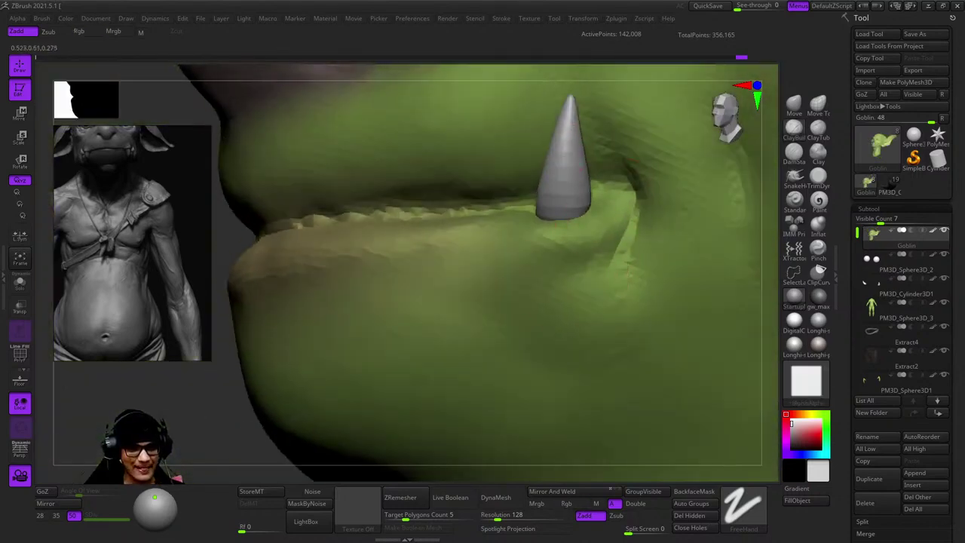
right_drag(505, 233, 534, 266)
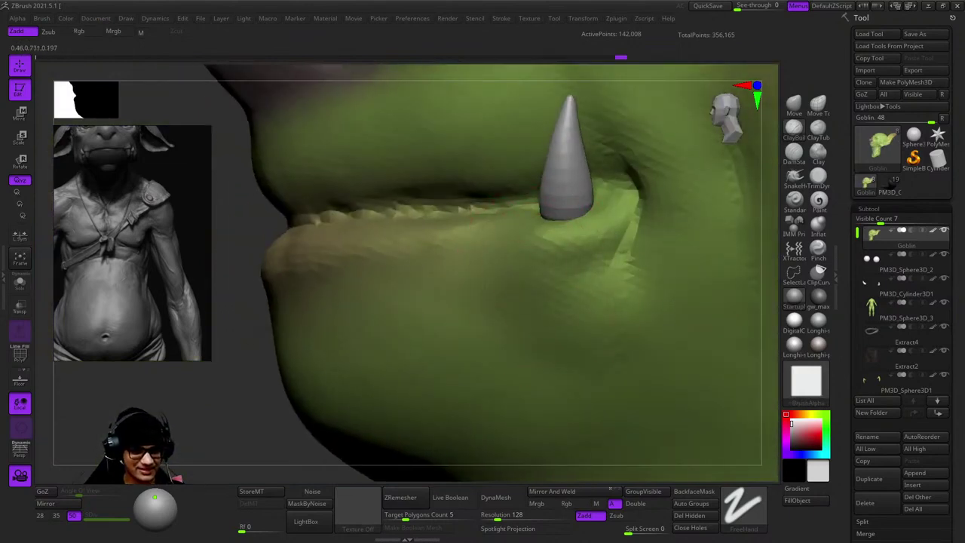
Smooth the chin area below the mouth corner into the surrounding cheek.
key(b)
key(p)
key(a)
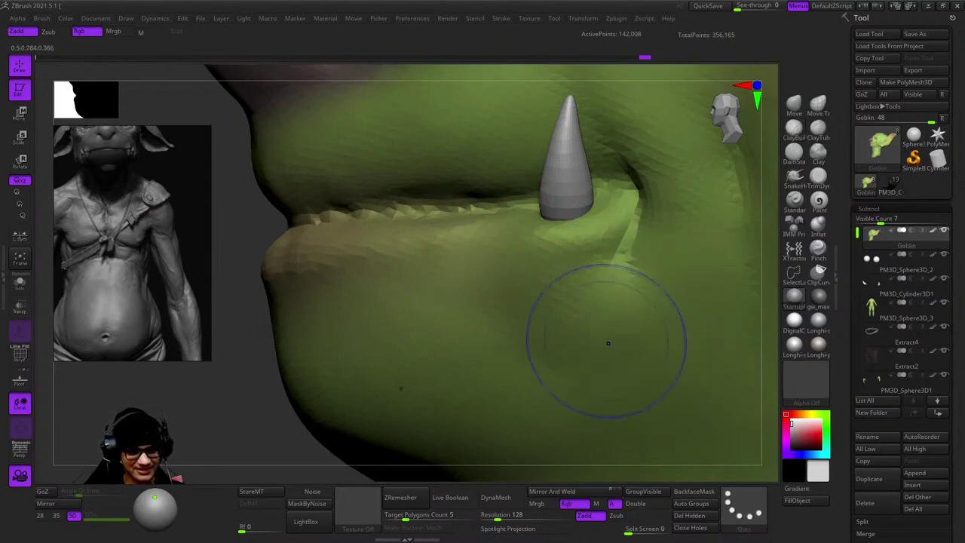
mouse_move(608, 343)
right_down()
mouse_move(596, 376)
mouse_move(606, 339)
mouse_move(622, 332)
mouse_move(572, 301)
mouse_move(620, 218)
mouse_move(614, 181)
mouse_move(571, 194)
mouse_move(595, 228)
mouse_move(564, 276)
mouse_move(571, 162)
mouse_move(563, 265)
mouse_move(620, 351)
mouse_move(593, 184)
mouse_move(601, 237)
mouse_move(596, 229)
right_up()
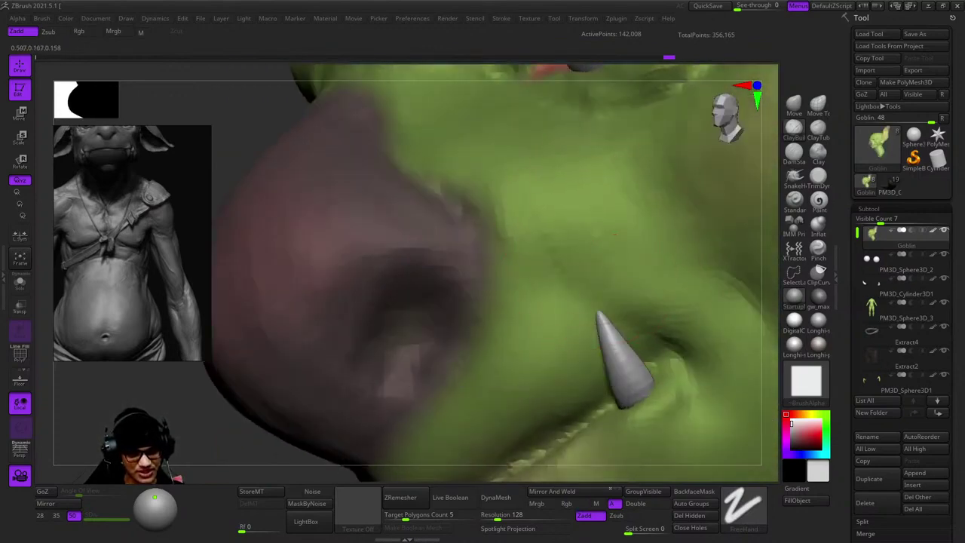
Fill out the cheek beside the nose with light Clay Buildup strokes at Z Intensity 5.
key(space)
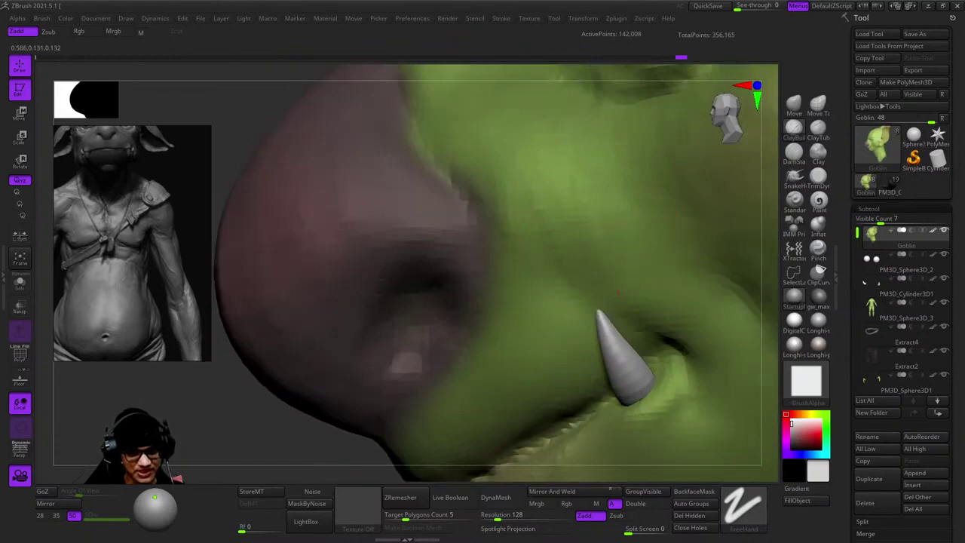
mouse_move(618, 293)
right_down()
mouse_move(617, 247)
mouse_move(588, 254)
mouse_move(618, 280)
mouse_move(625, 272)
mouse_move(557, 184)
mouse_move(585, 244)
mouse_move(588, 233)
mouse_move(581, 291)
mouse_move(572, 226)
mouse_move(580, 319)
mouse_move(560, 291)
mouse_move(581, 268)
mouse_move(559, 261)
mouse_move(528, 226)
right_up()
key(space)
key(space)
key(space)
key(space)
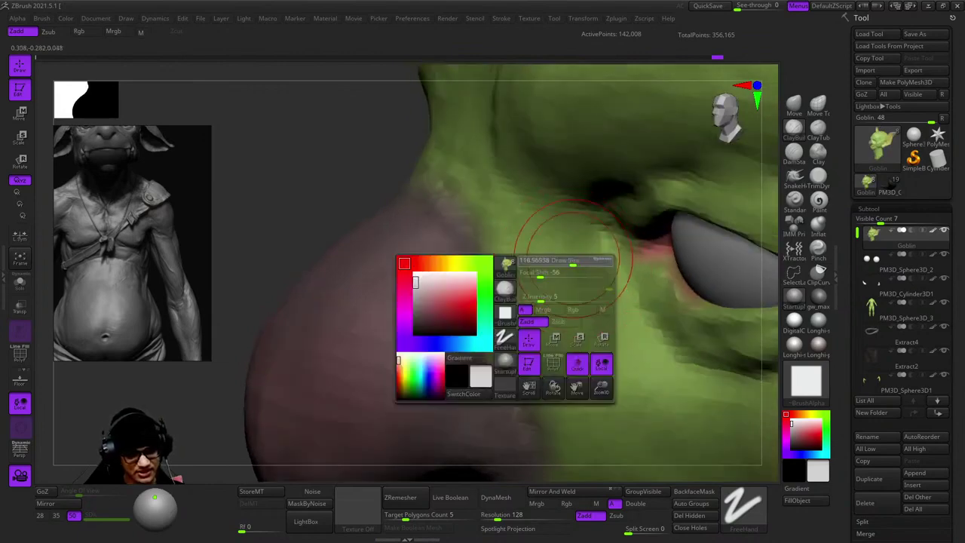
Sculpt and smooth the plane between the inner eye corner and the side of the nose.
mouse_move(582, 300)
right_down()
mouse_move(532, 267)
mouse_move(558, 195)
right_up()
right_drag(582, 292, 598, 260)
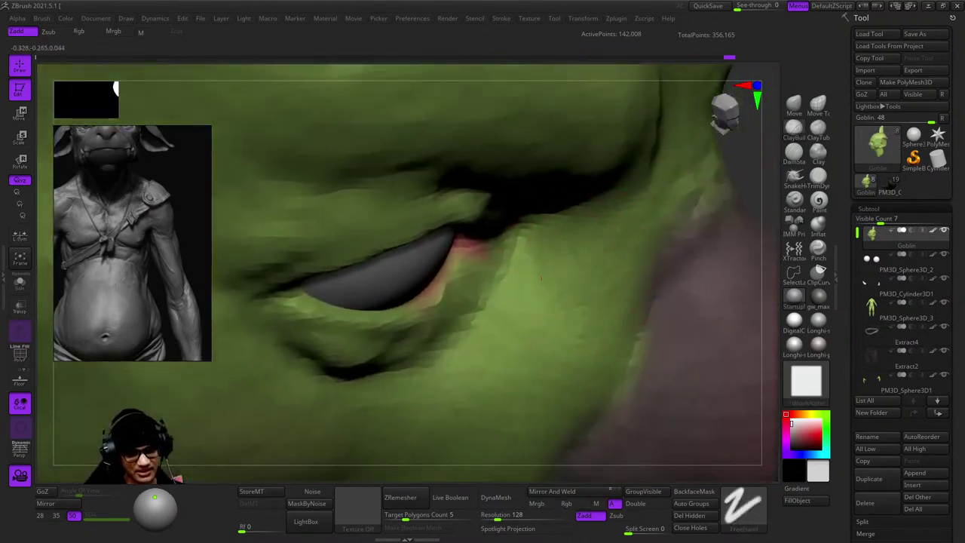
right_drag(539, 278, 606, 245)
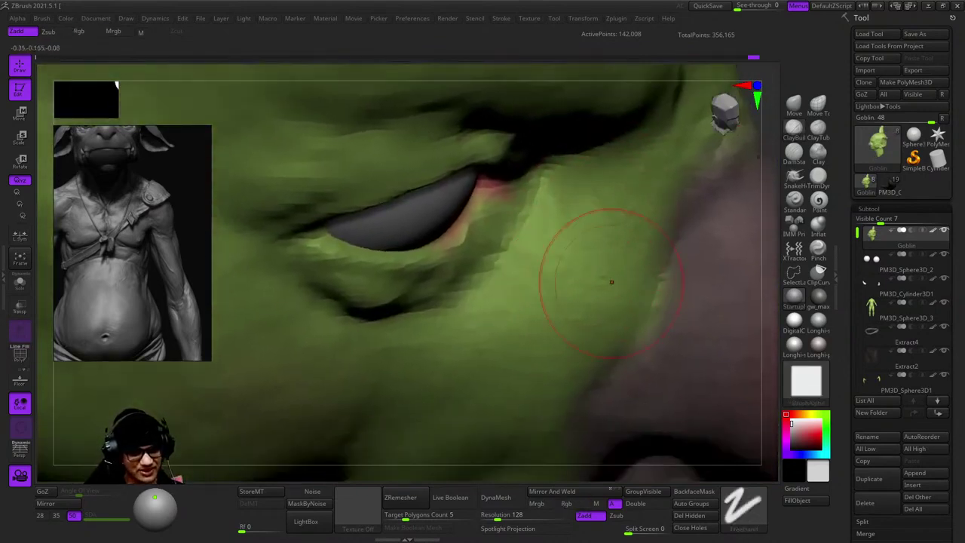
key(p)
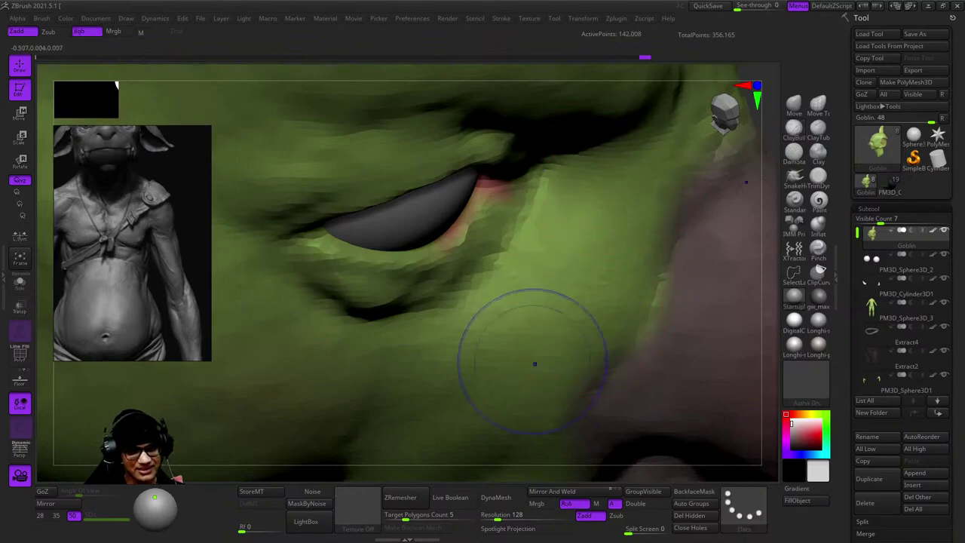
key(space)
Refine the cheek surface between the nostril and the tusk on both sides of the face.
mouse_move(544, 338)
right_down()
mouse_move(583, 190)
mouse_move(549, 172)
mouse_move(595, 162)
right_up()
right_drag(572, 218, 575, 147)
mouse_move(558, 323)
right_down()
mouse_move(566, 258)
mouse_move(555, 173)
right_up()
key(space)
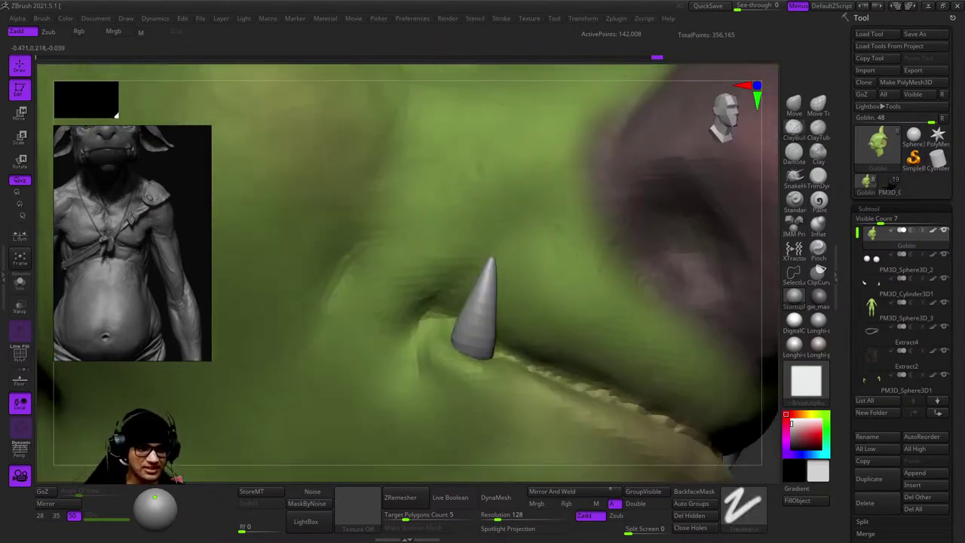
mouse_move(545, 225)
right_down()
mouse_move(580, 210)
mouse_move(571, 199)
right_up()
mouse_move(532, 167)
right_down()
mouse_move(581, 295)
mouse_move(629, 248)
mouse_move(626, 237)
mouse_move(599, 334)
mouse_move(533, 250)
mouse_move(523, 226)
mouse_move(532, 207)
mouse_move(620, 314)
mouse_move(534, 254)
mouse_move(558, 287)
right_up()
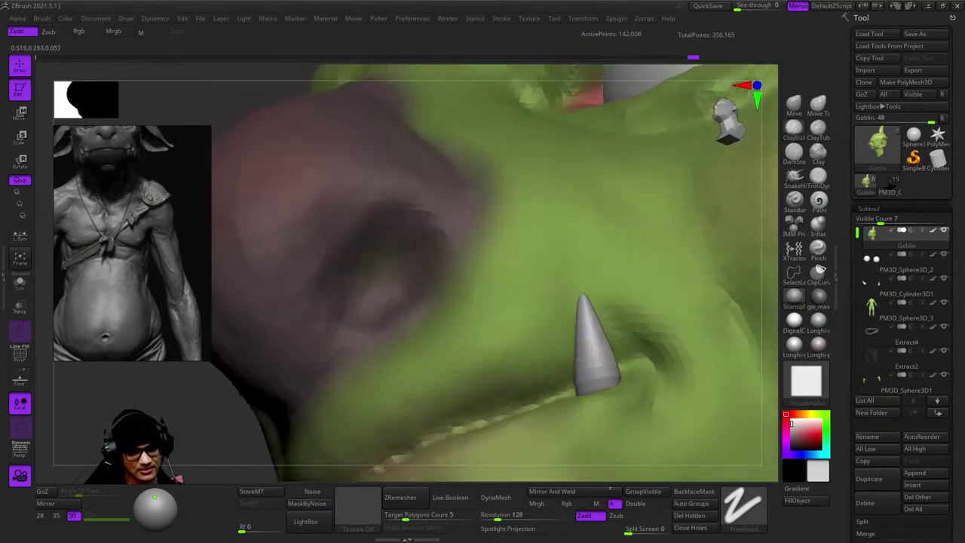
Build up the fold running from the cheek over the mouth corner beside the tusk.
mouse_move(542, 239)
right_down()
mouse_move(573, 311)
mouse_move(535, 241)
mouse_move(538, 317)
mouse_move(512, 319)
mouse_move(554, 212)
right_up()
mouse_move(672, 262)
right_down()
mouse_move(560, 232)
mouse_move(554, 223)
mouse_move(580, 177)
mouse_move(581, 273)
mouse_move(568, 244)
mouse_move(559, 289)
mouse_move(508, 213)
mouse_move(535, 266)
right_up()
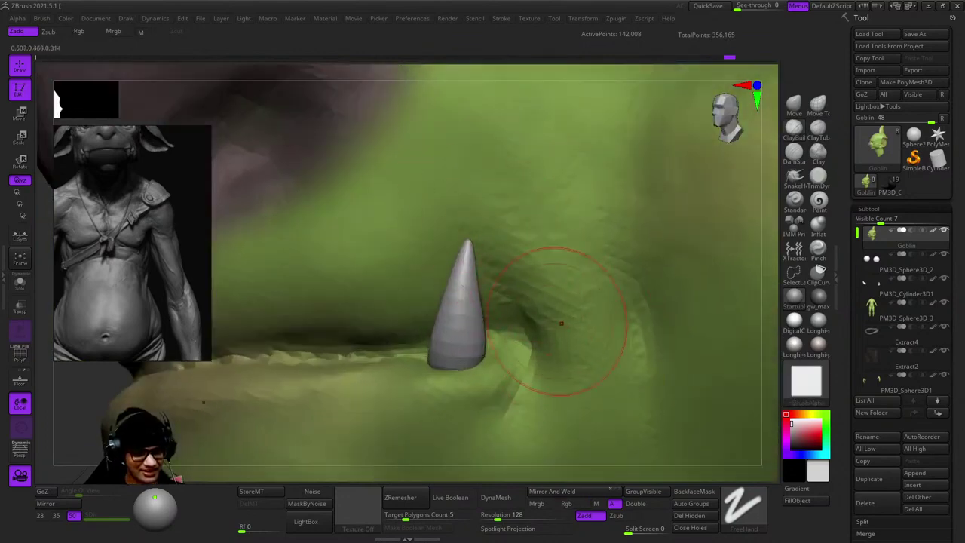
right_drag(561, 323, 525, 271)
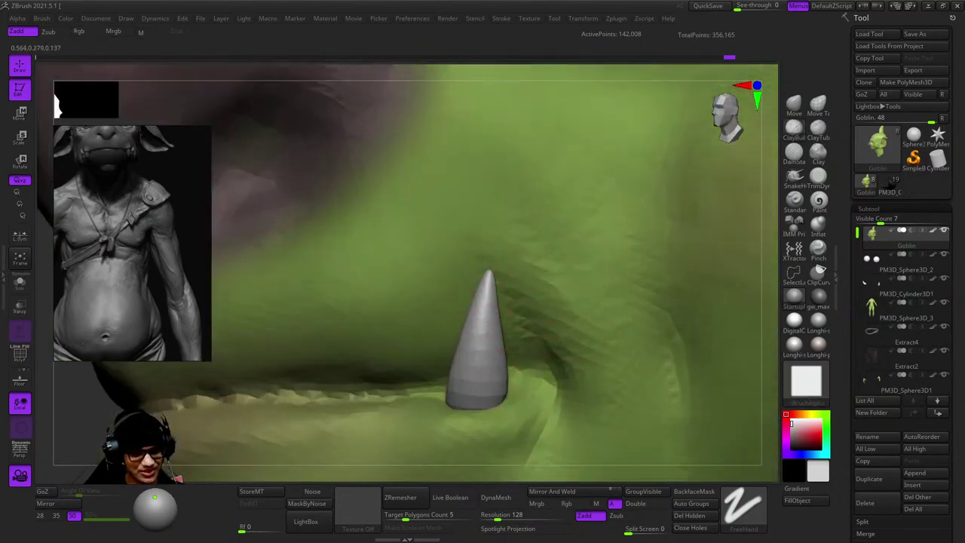
right_drag(543, 271, 520, 285)
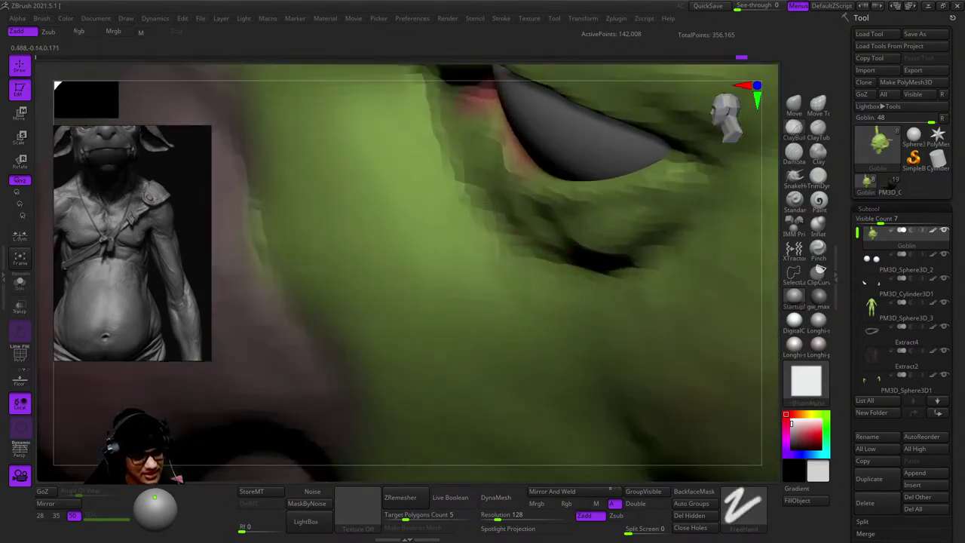
Sculpt and soften the cheek beneath the lower eyelid and around the outer eye corner.
right_click(520, 286)
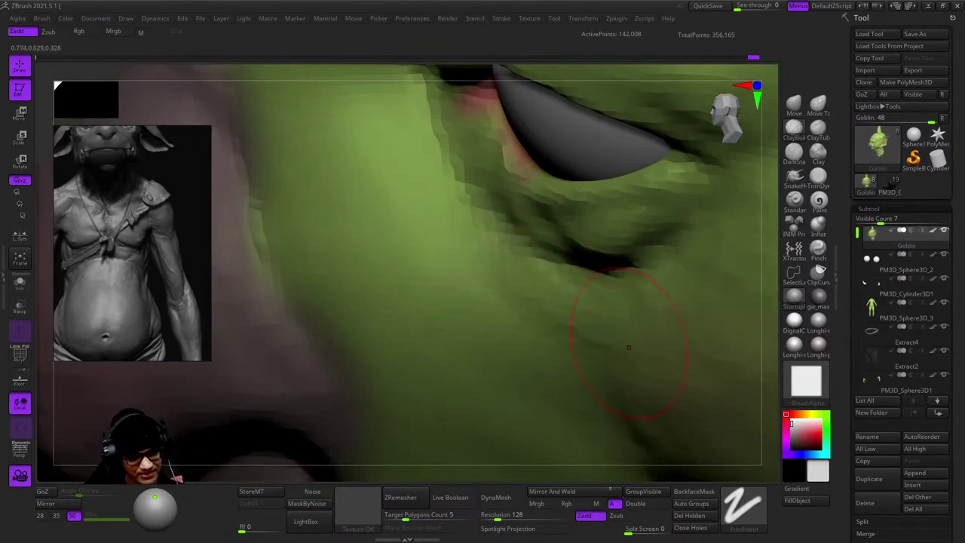
right_drag(704, 315, 528, 294)
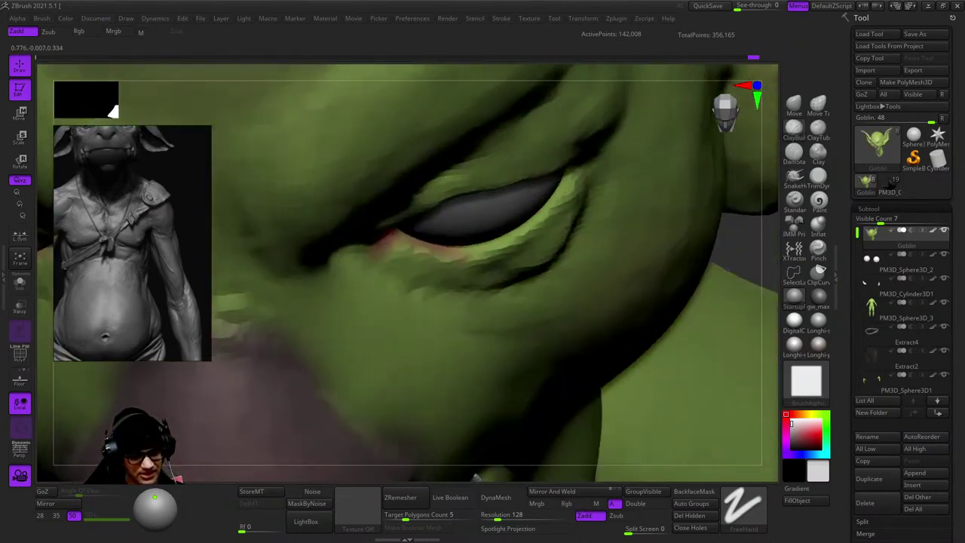
drag(603, 281, 573, 340)
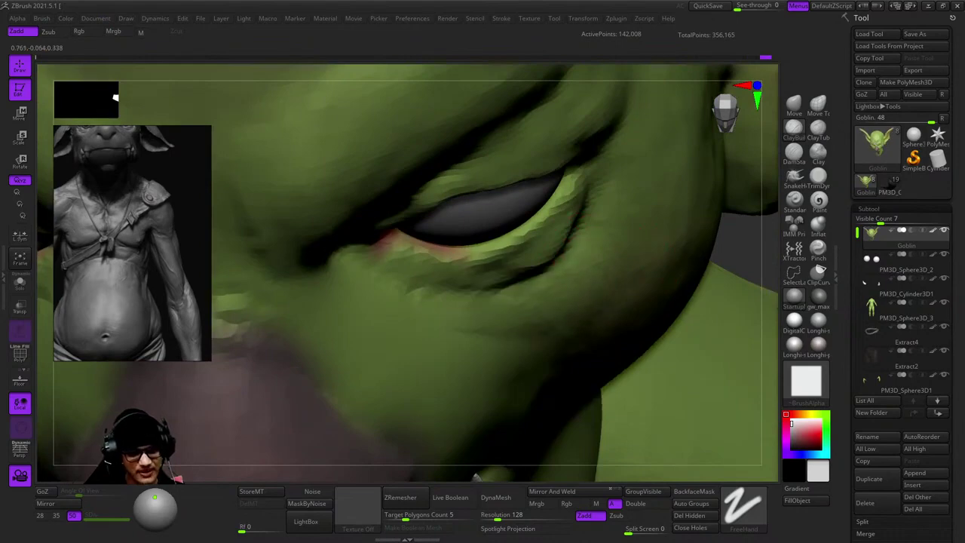
right_drag(573, 241, 615, 219)
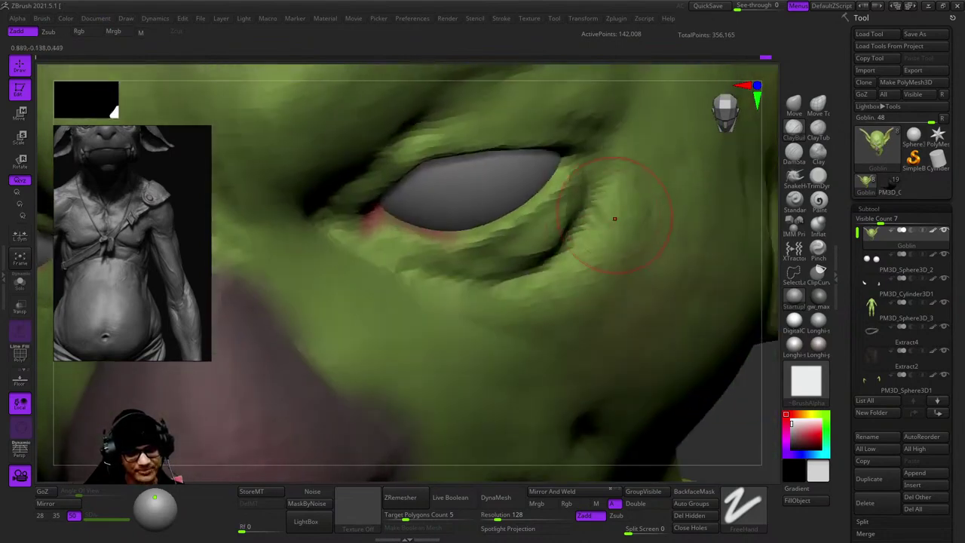
right_drag(597, 132, 580, 147)
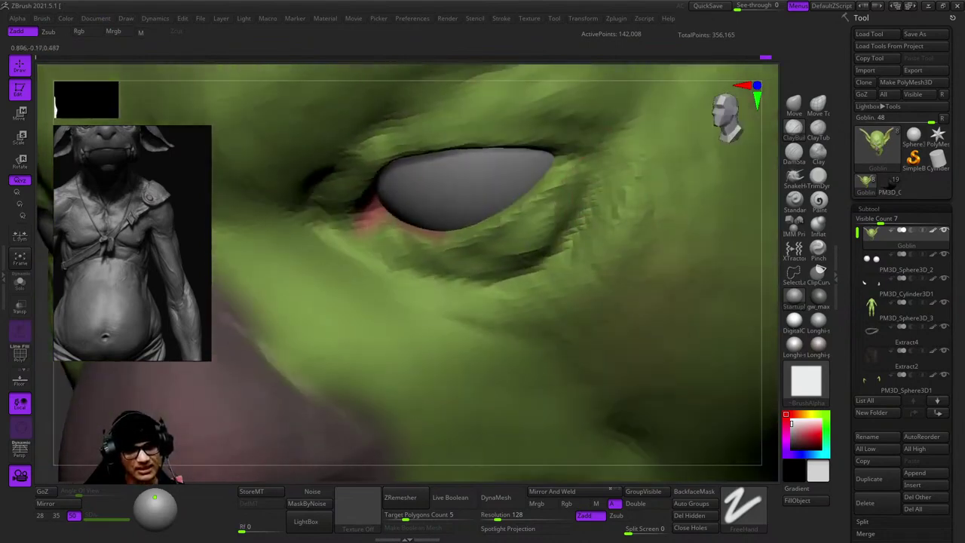
key(f)
Define and soften the fold running diagonally from below the inner eye corner down across the cheek.
right_drag(629, 267, 459, 229)
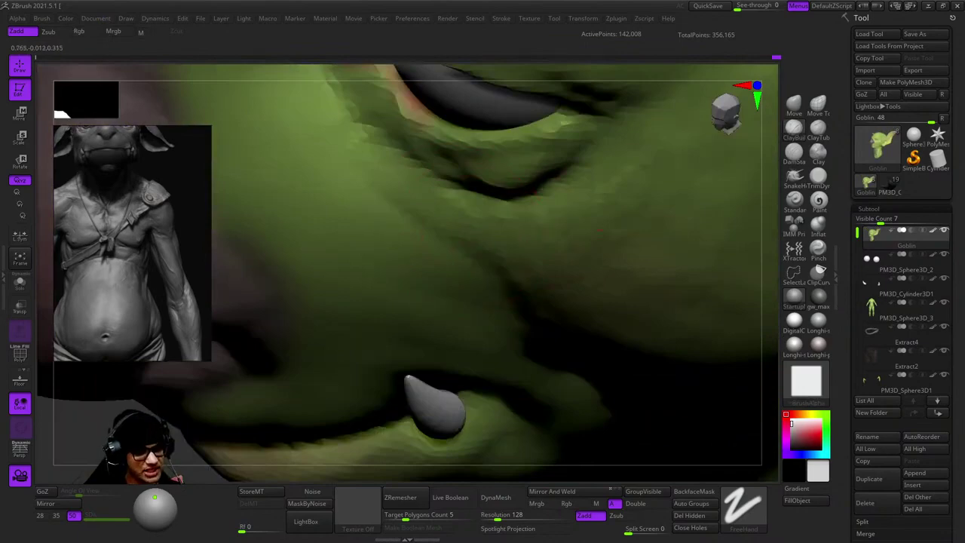
right_drag(661, 191, 653, 261)
mouse_move(650, 154)
right_down()
mouse_move(646, 204)
mouse_move(495, 125)
mouse_move(581, 216)
mouse_move(555, 189)
mouse_move(527, 211)
mouse_move(557, 234)
mouse_move(494, 284)
right_up()
key(b)
key(s)
key(t)
key(b)
key(s)
key(t)
key(b)
key(s)
key(t)
mouse_move(440, 220)
right_down()
mouse_move(422, 248)
mouse_move(433, 260)
right_up()
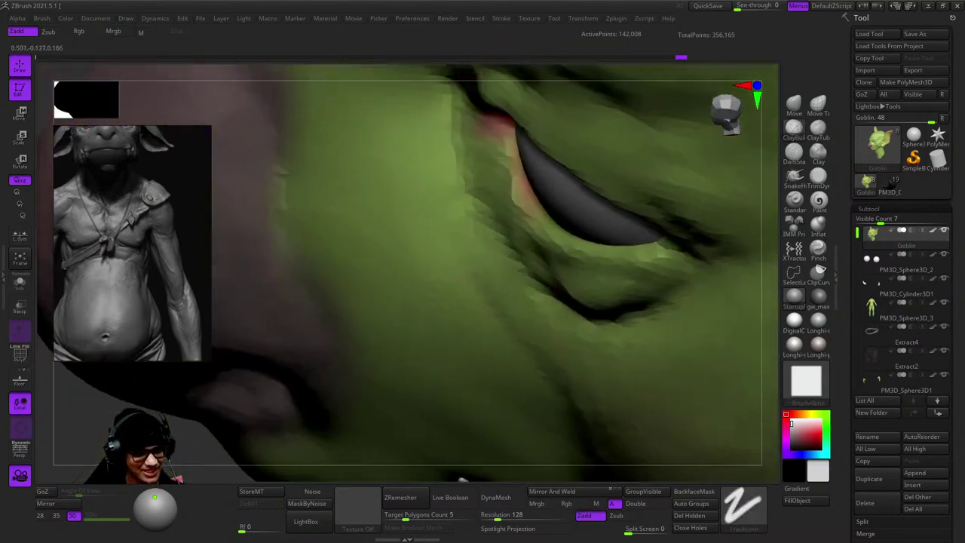
right_drag(602, 387, 523, 328)
key(b)
key(s)
key(t)
key(b)
key(s)
key(t)
mouse_move(467, 256)
right_down()
mouse_move(528, 227)
mouse_move(482, 287)
mouse_move(556, 237)
mouse_move(528, 249)
mouse_move(565, 269)
mouse_move(602, 241)
mouse_move(595, 249)
right_up()
key(b)
key(s)
key(t)
key(b)
key(s)
key(t)
key(b)
key(s)
key(t)
key(b)
key(s)
key(t)
key(b)
key(s)
key(t)
key(b)
key(s)
key(t)
key(b)
key(s)
key(t)
key(b)
key(s)
key(t)
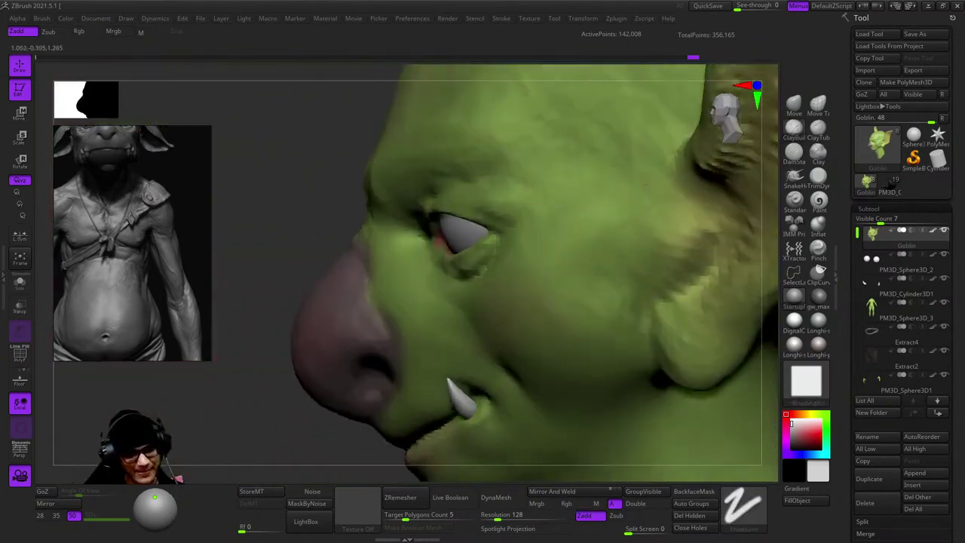
Refine the side of the head around the temple and outer brow.
key(b)
key(s)
key(t)
mouse_move(678, 196)
right_down()
mouse_move(609, 280)
mouse_move(575, 140)
right_up()
key(b)
key(s)
key(t)
key(space)
key(b)
key(s)
key(t)
key(b)
key(s)
key(t)
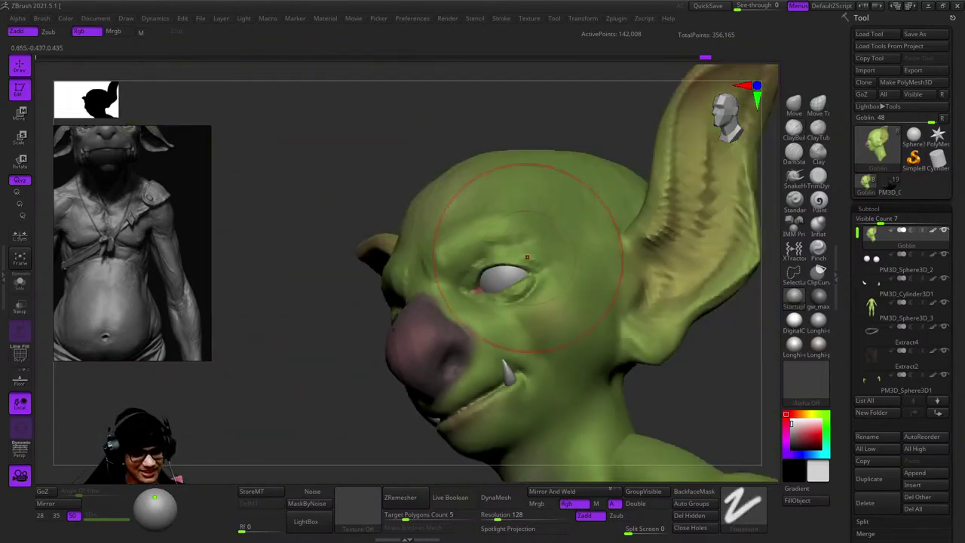
Build up the cheekbone and rear cheek in front of the ear with light clay strokes.
right_drag(614, 345, 534, 218)
right_drag(510, 285, 517, 173)
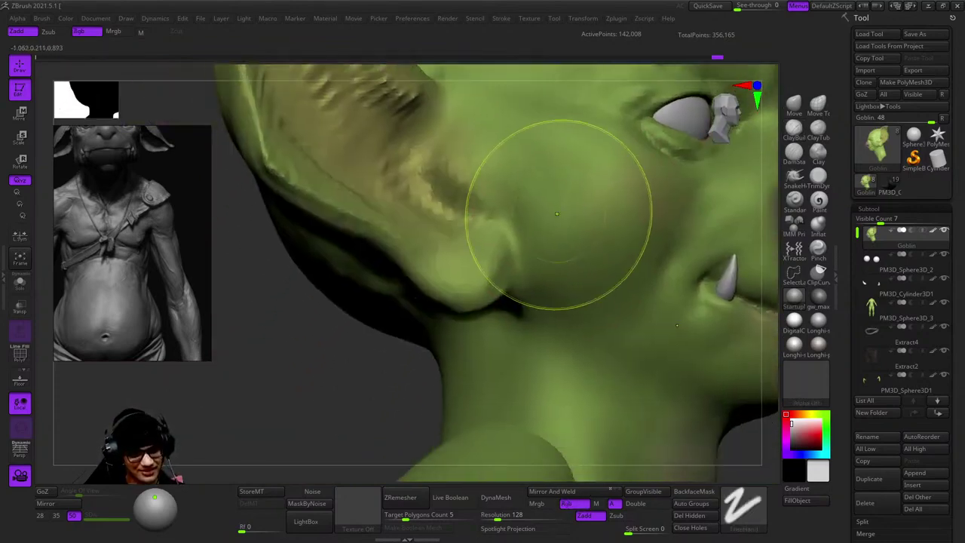
drag(529, 222, 514, 188)
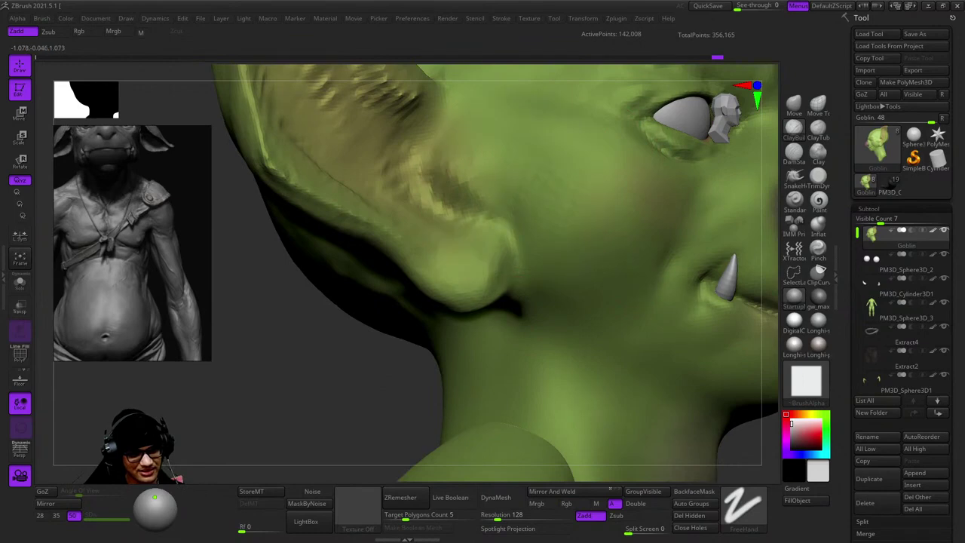
mouse_move(531, 241)
right_down()
mouse_move(548, 218)
mouse_move(538, 248)
mouse_move(560, 205)
right_up()
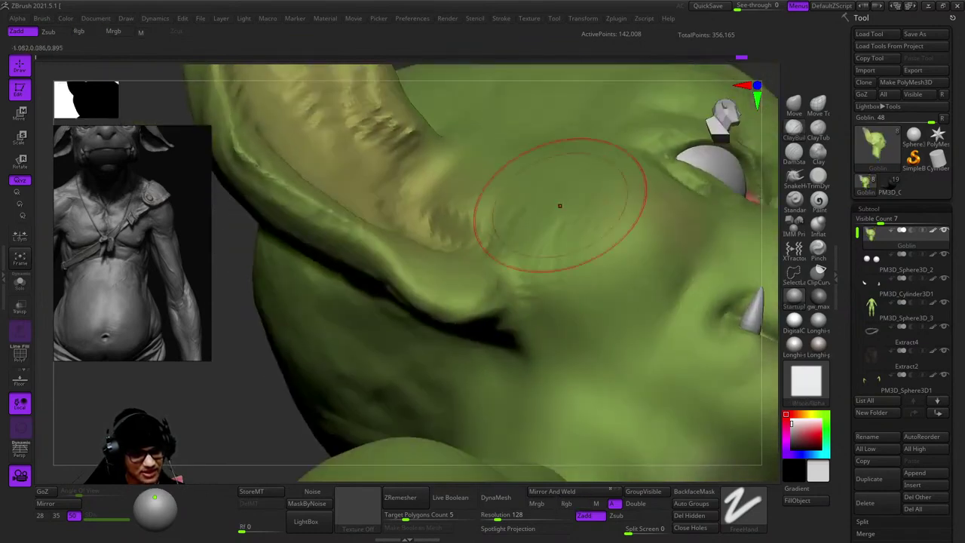
right_drag(542, 263, 571, 224)
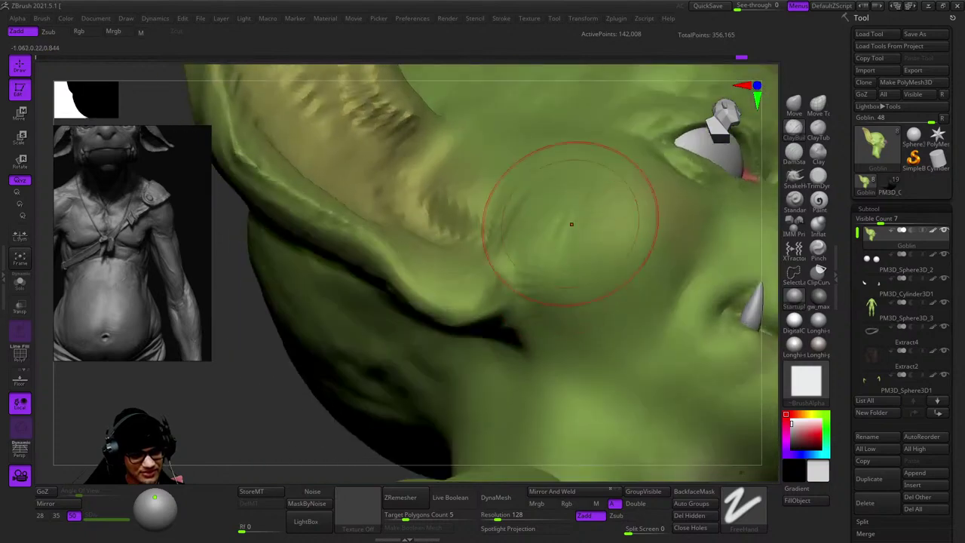
drag(587, 343, 591, 299)
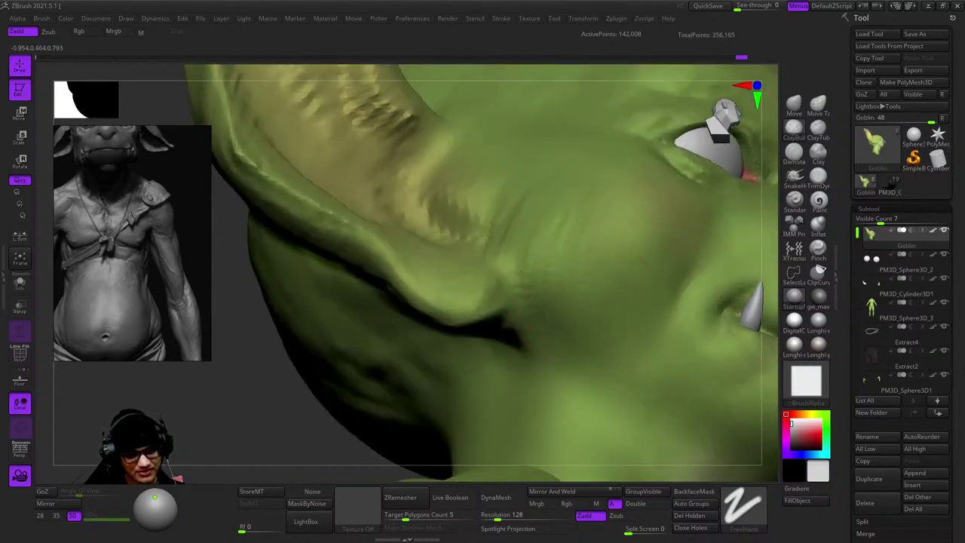
Refine the eye bag's outer edge and the cheek surface directly below it.
key(b)
key(p)
key(a)
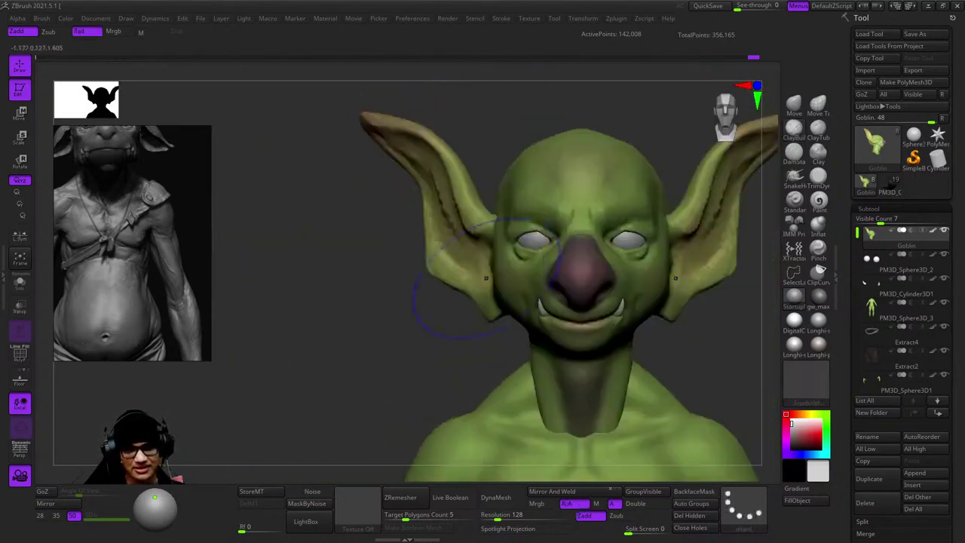
right_drag(442, 312, 506, 183)
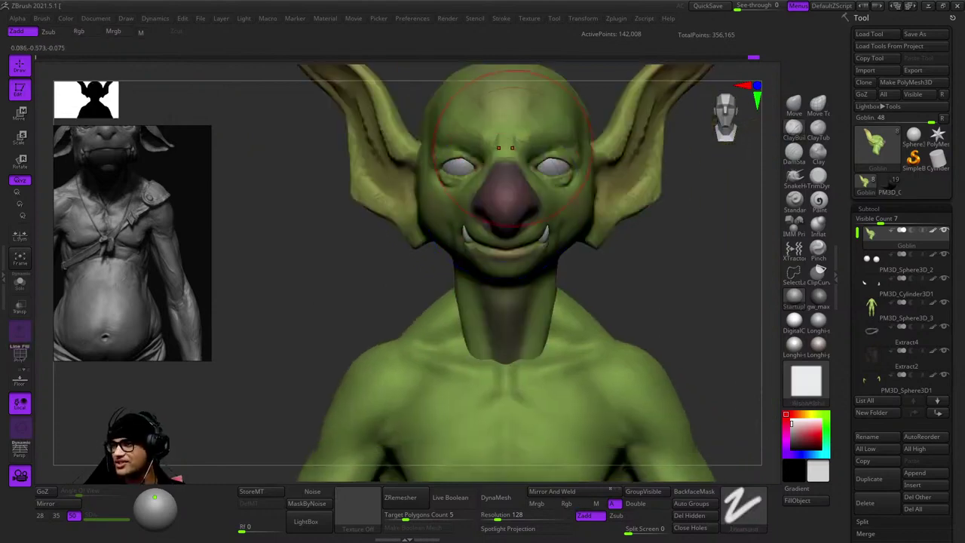
mouse_move(527, 377)
right_down()
mouse_move(542, 361)
mouse_move(633, 346)
right_up()
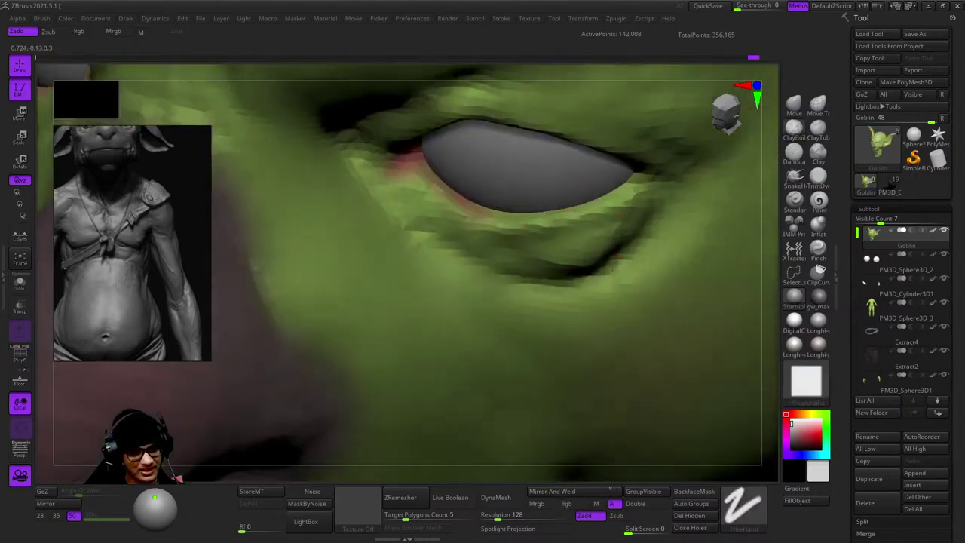
ctrl+right_drag(571, 259, 603, 226)
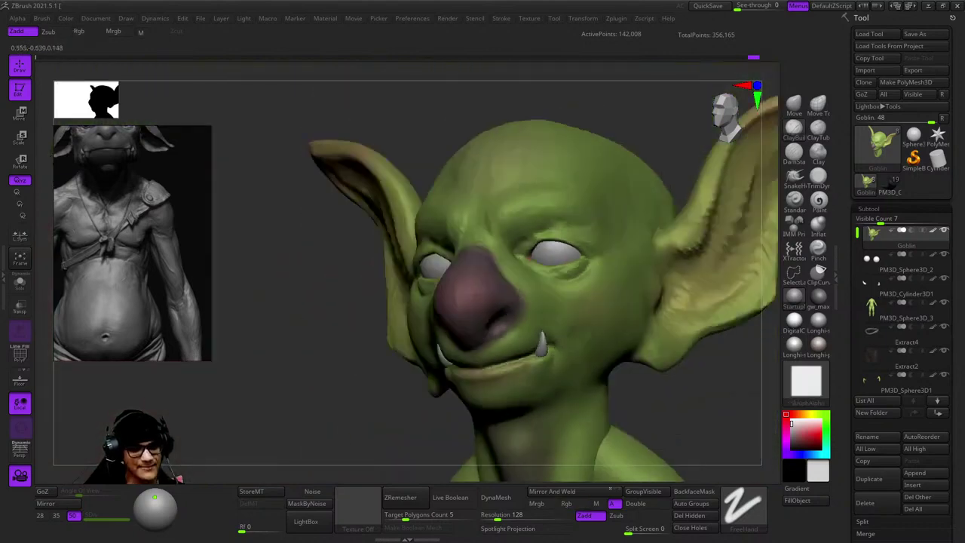
right_drag(573, 301, 603, 287)
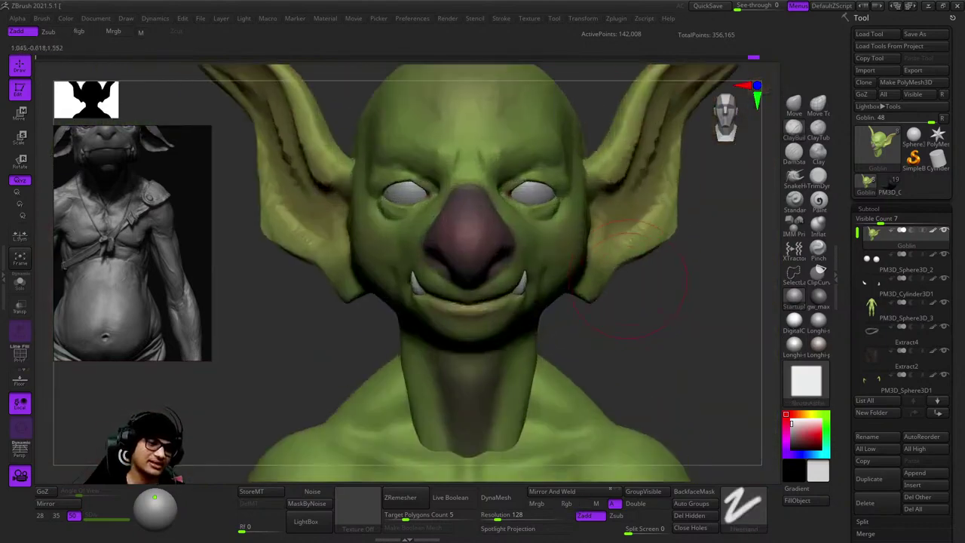
Adjust the cheek volume and lower face contour beside the mouth corners.
right_drag(528, 302, 571, 269)
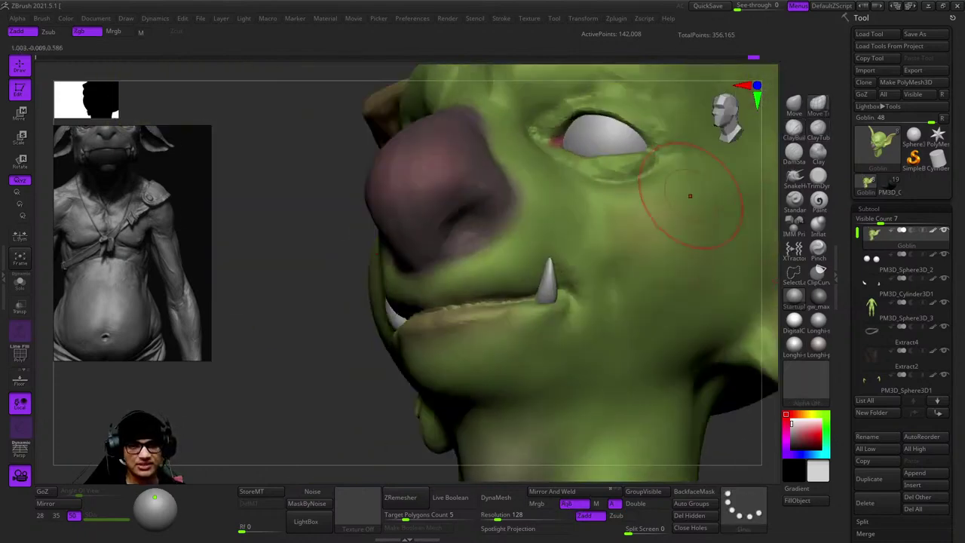
mouse_move(689, 194)
right_down()
mouse_move(462, 248)
mouse_move(584, 273)
right_up()
right_drag(313, 267, 509, 243)
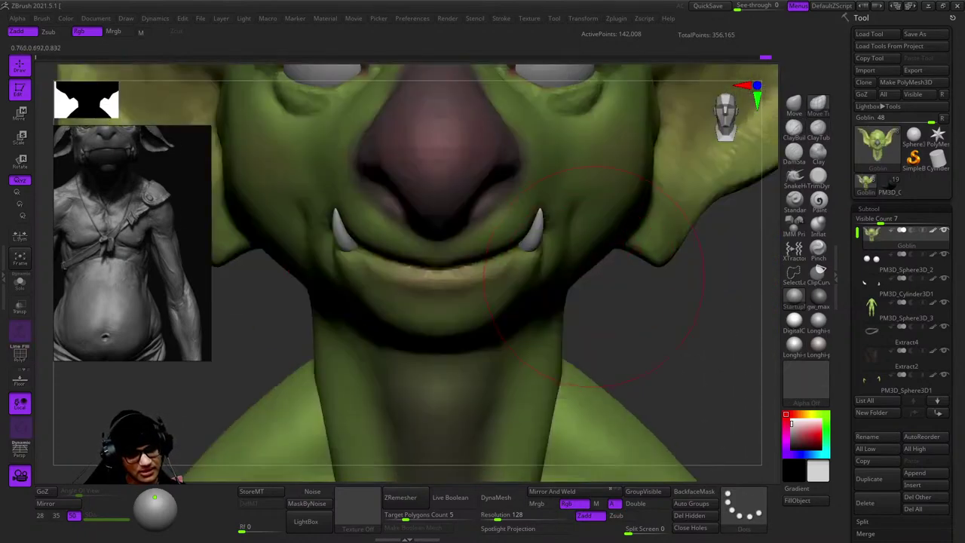
mouse_move(597, 275)
right_down()
mouse_move(589, 264)
mouse_move(595, 275)
mouse_move(485, 291)
mouse_move(509, 300)
right_up()
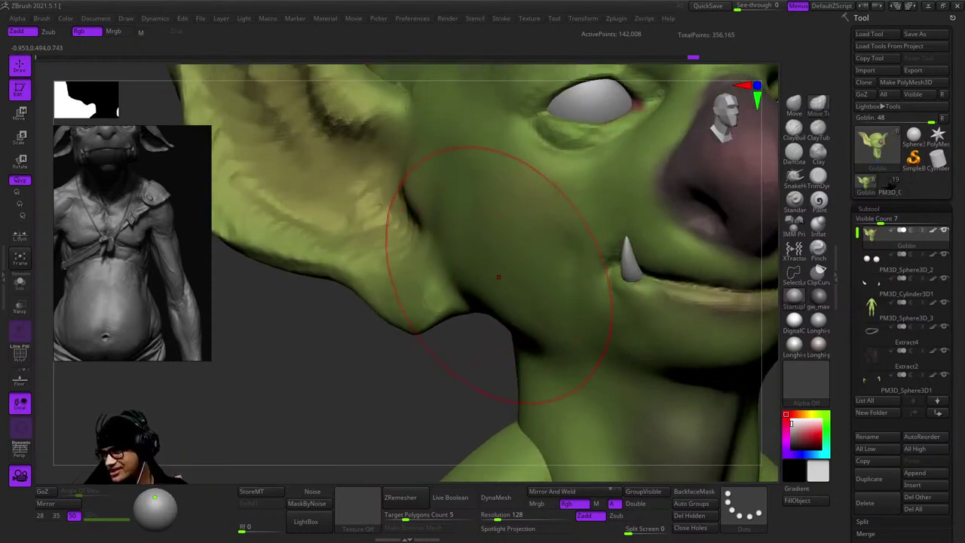
Reshape the jaw between the earlobe and the mouth corner, checking the mesh density in wireframe.
mouse_move(498, 276)
right_down()
mouse_move(537, 299)
mouse_move(554, 294)
mouse_move(595, 349)
mouse_move(592, 301)
mouse_move(569, 290)
right_up()
right_drag(600, 337, 544, 199)
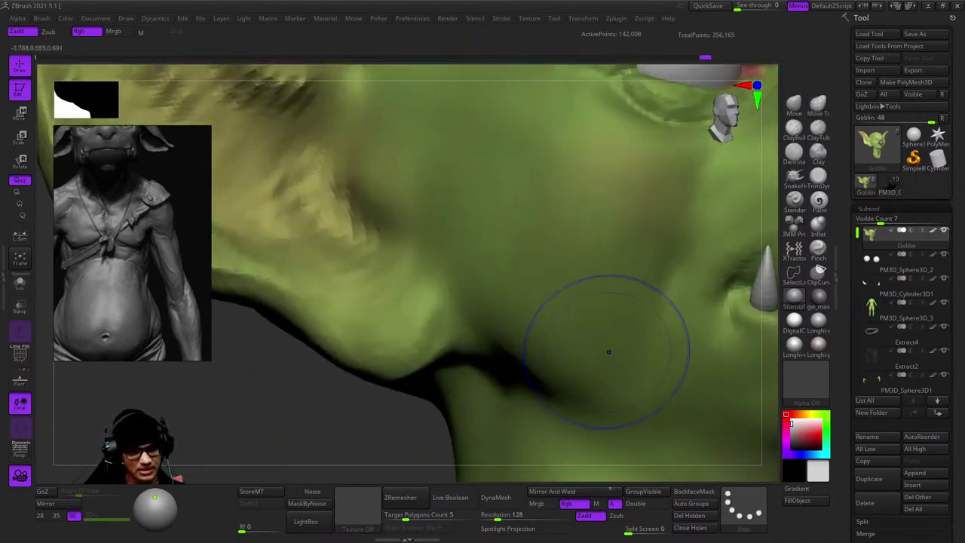
right_drag(615, 422, 532, 254)
mouse_move(568, 332)
right_down()
mouse_move(527, 286)
mouse_move(534, 334)
mouse_move(573, 301)
mouse_move(610, 301)
mouse_move(603, 265)
mouse_move(573, 226)
right_up()
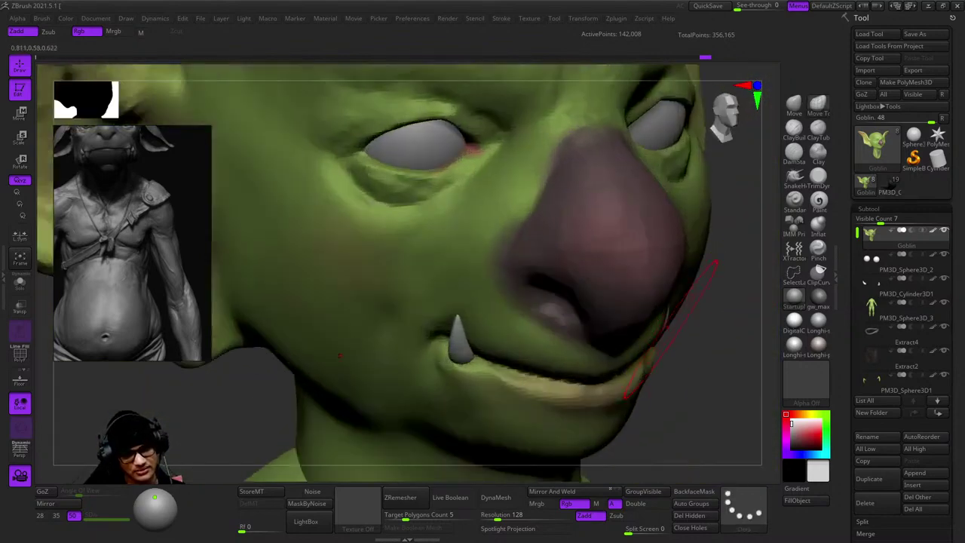
right_drag(339, 355, 467, 298)
key(shift+f)
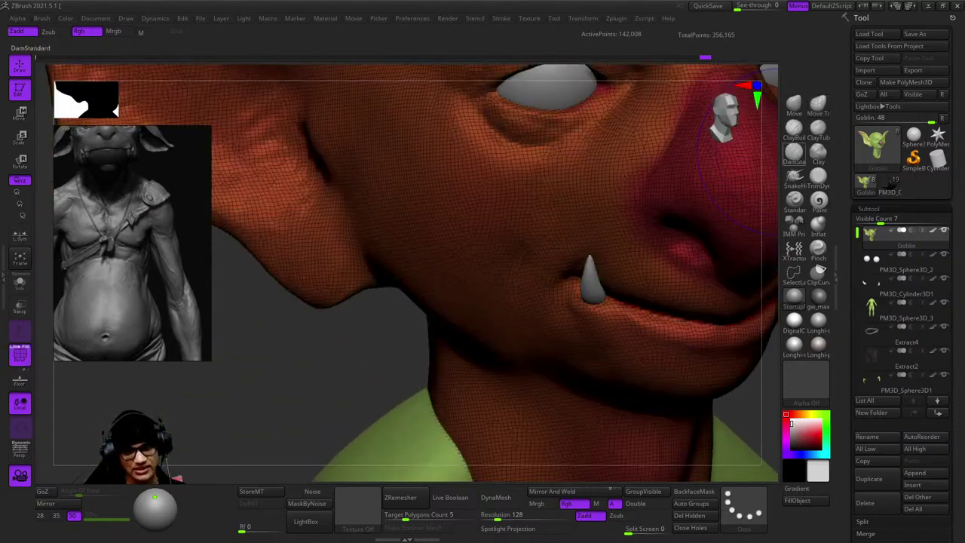
key(shift+f)
Build up the cheek between the eye bag and the tusk with Clay Buildup at Z Intensity 5.
right_click(563, 233)
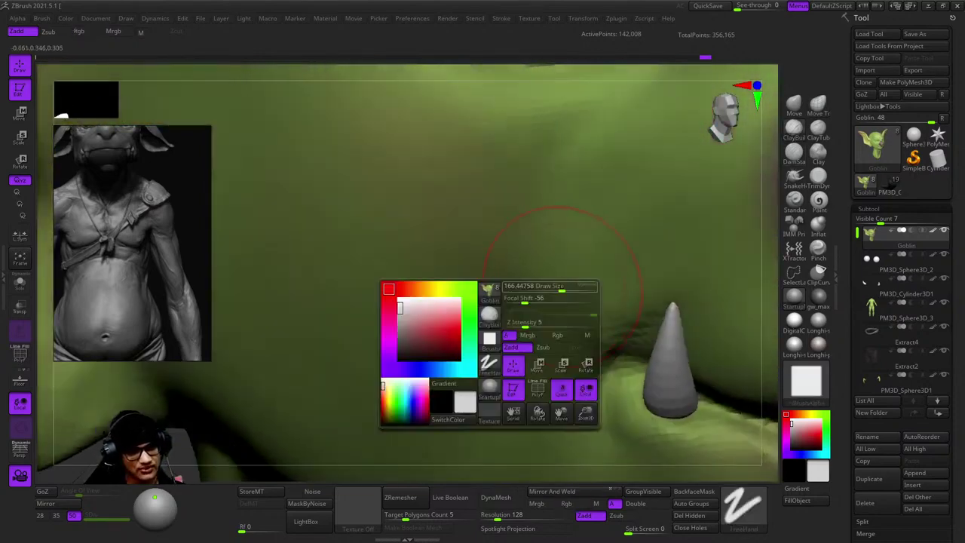
mouse_move(564, 233)
right_down()
mouse_move(540, 243)
mouse_move(568, 237)
mouse_move(567, 219)
mouse_move(520, 263)
mouse_move(530, 215)
mouse_move(495, 248)
mouse_move(517, 276)
right_up()
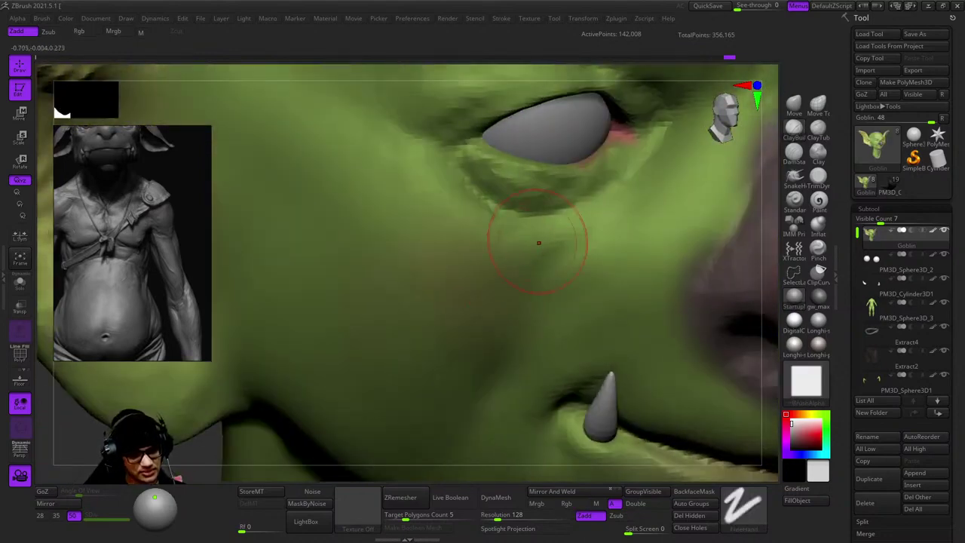
key(shift)
mouse_move(528, 316)
right_down()
mouse_move(551, 324)
mouse_move(592, 227)
mouse_move(595, 248)
mouse_move(625, 254)
mouse_move(588, 204)
mouse_move(626, 241)
mouse_move(586, 301)
mouse_move(608, 216)
mouse_move(573, 317)
right_up()
key(shift)
Adjust the jawline beneath the mouth with Move Topological at Z Intensity 7.
key(shift+f)
key(shift+f)
key(space)
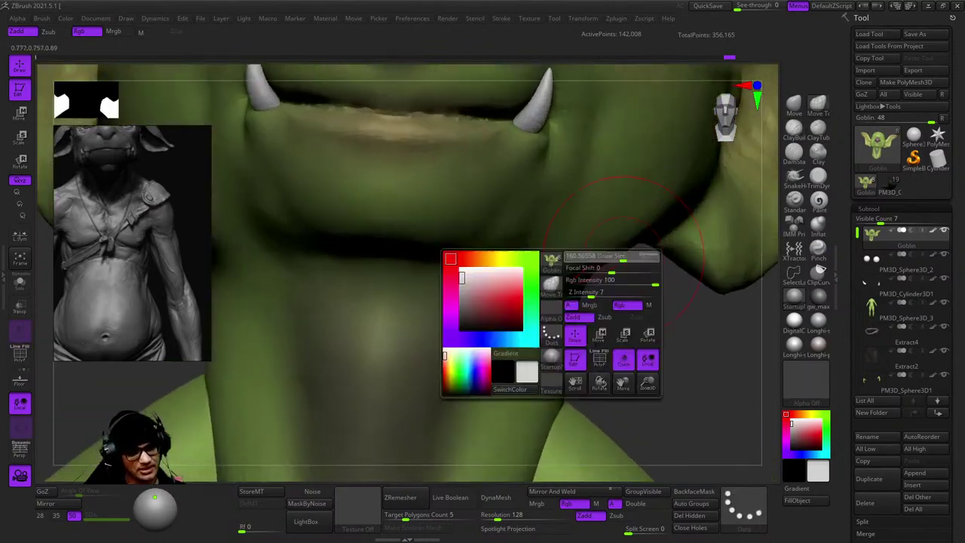
Refine the shape of the back of the skull between the ears.
mouse_move(632, 226)
right_down()
mouse_move(622, 249)
mouse_move(613, 237)
mouse_move(626, 222)
mouse_move(603, 270)
mouse_move(641, 296)
mouse_move(565, 312)
mouse_move(646, 279)
mouse_move(542, 343)
mouse_move(573, 332)
mouse_move(482, 340)
mouse_move(554, 328)
mouse_move(512, 323)
mouse_move(475, 301)
mouse_move(508, 341)
mouse_move(482, 324)
mouse_move(495, 302)
mouse_move(656, 187)
mouse_move(577, 244)
mouse_move(563, 211)
right_up()
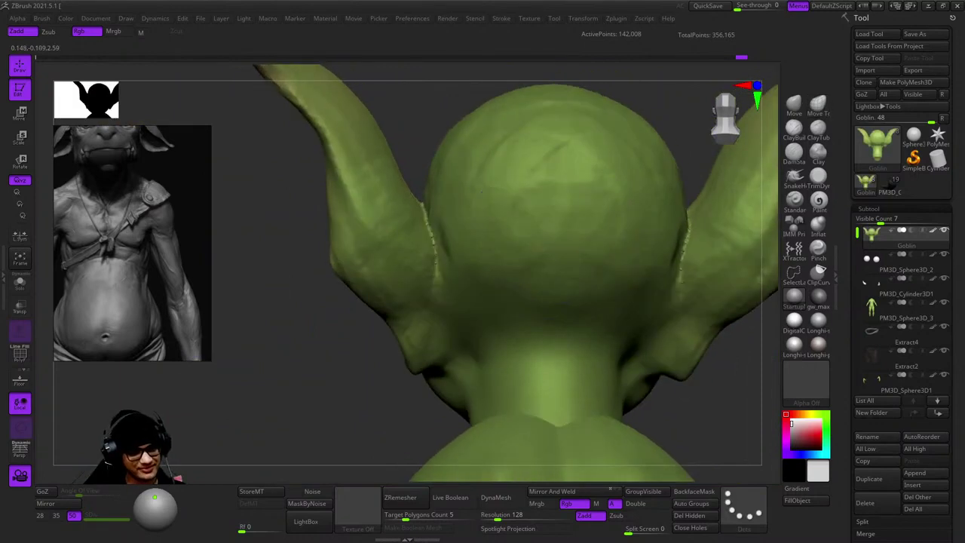
right_drag(541, 163, 595, 370)
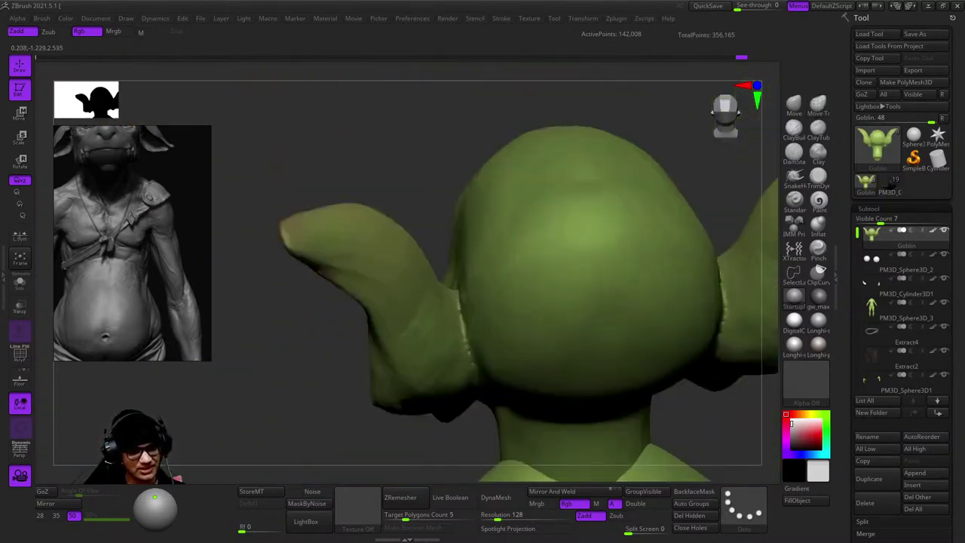
mouse_move(583, 280)
right_down()
mouse_move(573, 324)
mouse_move(497, 245)
mouse_move(570, 194)
mouse_move(542, 226)
mouse_move(535, 204)
mouse_move(508, 202)
mouse_move(518, 210)
mouse_move(513, 198)
mouse_move(460, 213)
right_up()
key(shift+f)
key(shift+f)
Shape the small flap at the ear opening above the earlobe with Move Topological.
key(b)
key(c)
key(b)
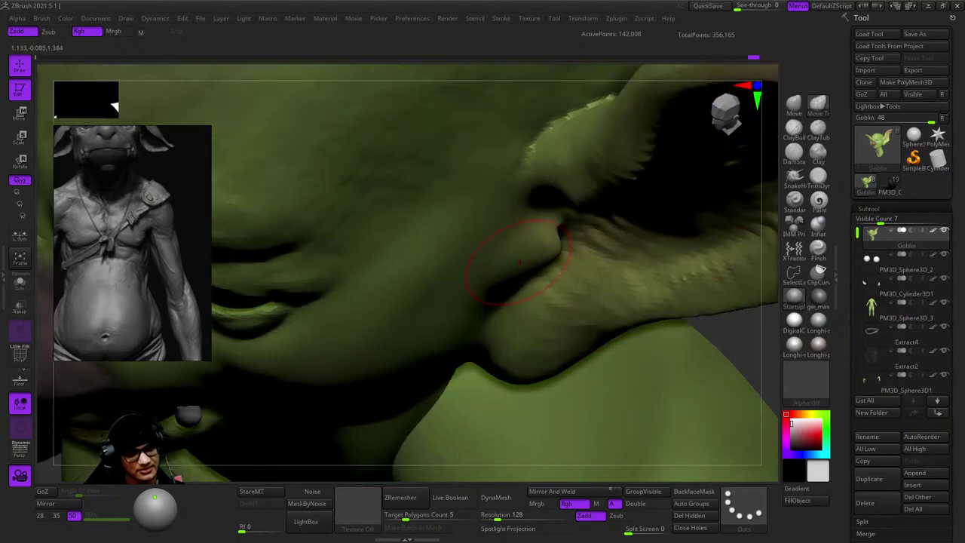
mouse_move(515, 249)
right_down()
mouse_move(517, 279)
mouse_move(525, 272)
right_up()
mouse_move(564, 309)
right_down()
mouse_move(570, 216)
mouse_move(584, 244)
mouse_move(595, 236)
mouse_move(557, 354)
mouse_move(490, 324)
mouse_move(716, 158)
right_up()
key(space)
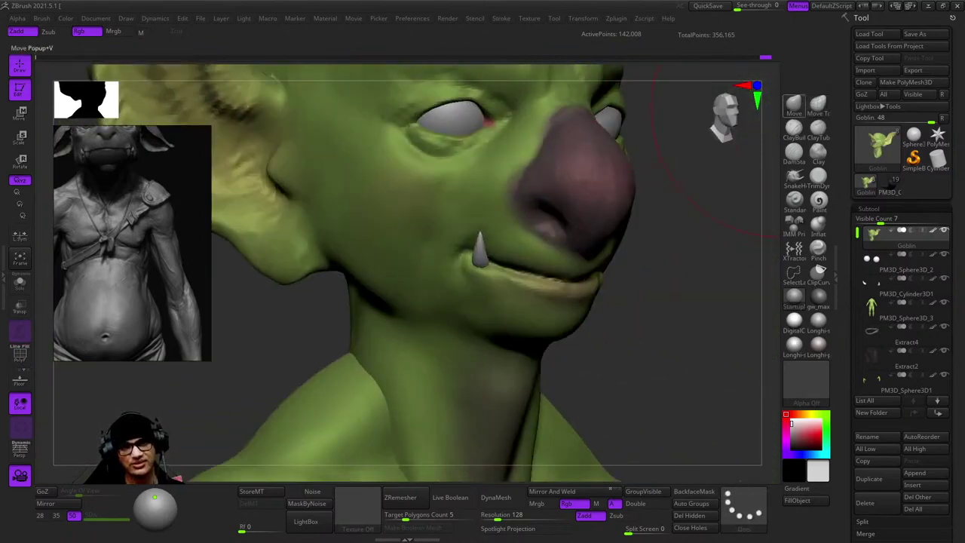
Reshape the rear cheek and jaw contour between the ear and the tusk.
mouse_move(724, 113)
right_down()
mouse_move(510, 278)
mouse_move(517, 253)
mouse_move(526, 290)
right_up()
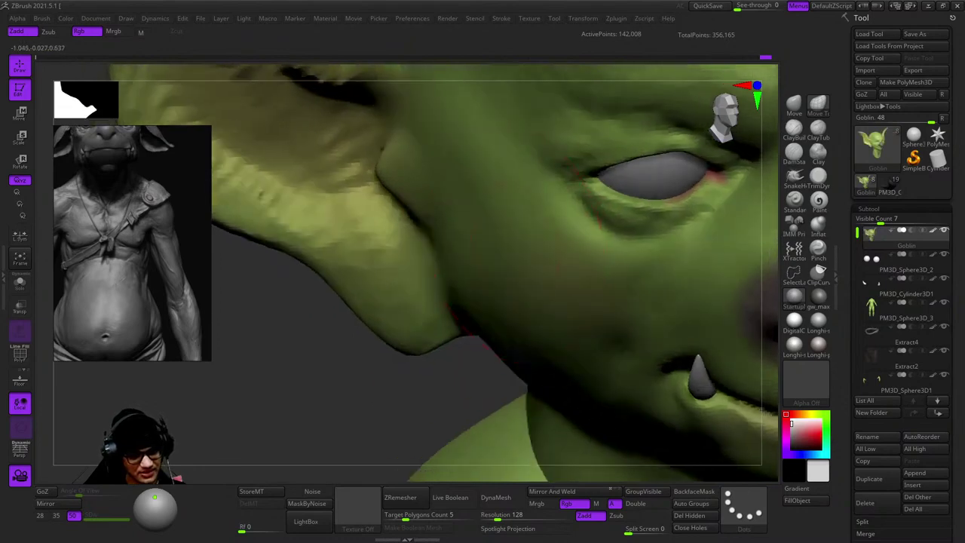
right_drag(501, 244, 543, 267)
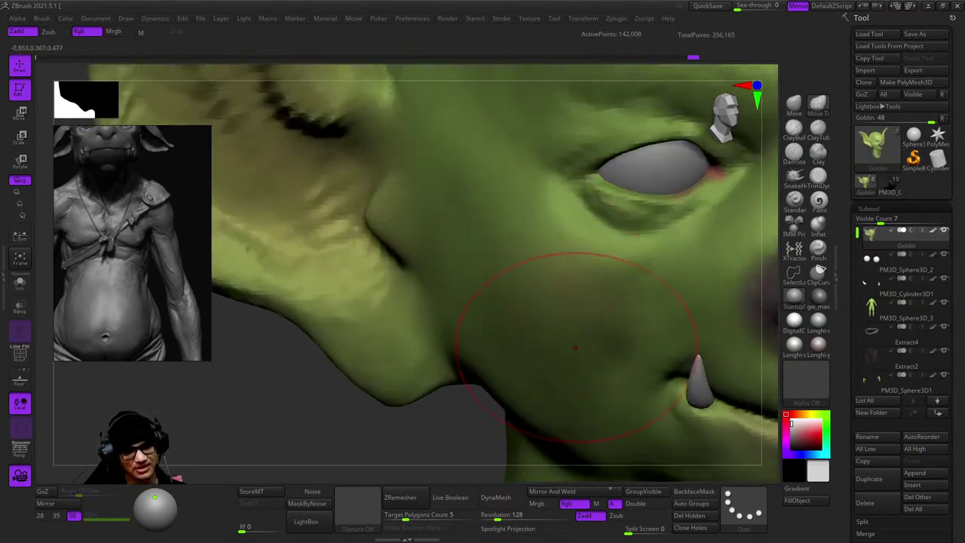
mouse_move(574, 348)
right_down()
mouse_move(545, 312)
mouse_move(501, 335)
mouse_move(505, 323)
mouse_move(477, 293)
right_up()
mouse_move(516, 350)
right_down()
mouse_move(430, 276)
mouse_move(399, 387)
mouse_move(482, 354)
mouse_move(539, 347)
mouse_move(526, 324)
right_up()
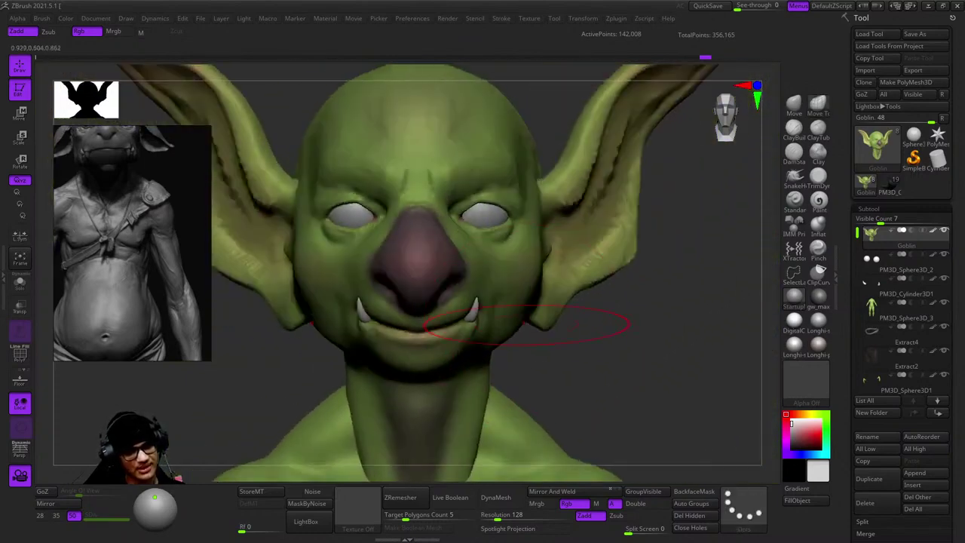
Examine the goblin's full-body proportions and the front of the torso before returning to the face.
mouse_move(528, 279)
ctrl+right_down()
mouse_move(577, 282)
mouse_move(577, 215)
mouse_move(653, 237)
mouse_move(618, 226)
mouse_move(588, 198)
mouse_move(533, 189)
mouse_move(595, 273)
ctrl+right_up()
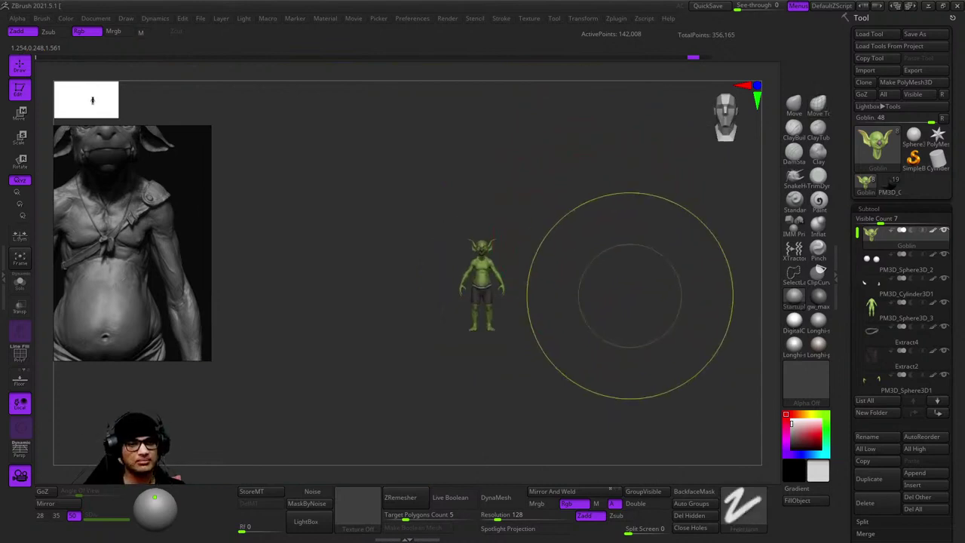
mouse_move(620, 297)
ctrl+right_down()
mouse_move(558, 324)
mouse_move(610, 286)
mouse_move(637, 294)
mouse_move(618, 298)
ctrl+right_up()
key(space)
right_drag(648, 260, 544, 267)
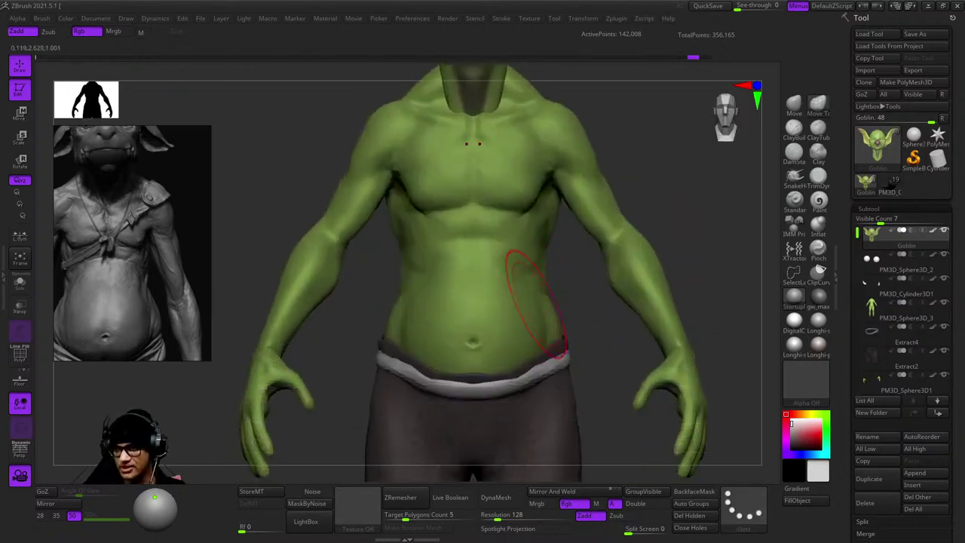
right_drag(535, 301, 539, 243)
mouse_move(519, 291)
right_down()
mouse_move(531, 174)
mouse_move(506, 291)
right_up()
right_drag(592, 291, 586, 215)
key(space)
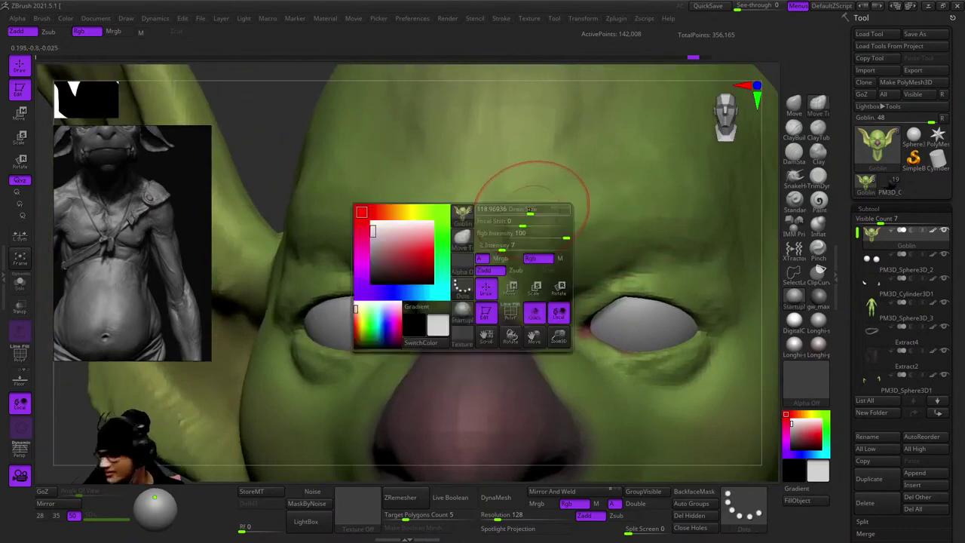
Build up the temple and the outer end of the brow above the eye with ClayBuildup.
right_drag(528, 226, 422, 230)
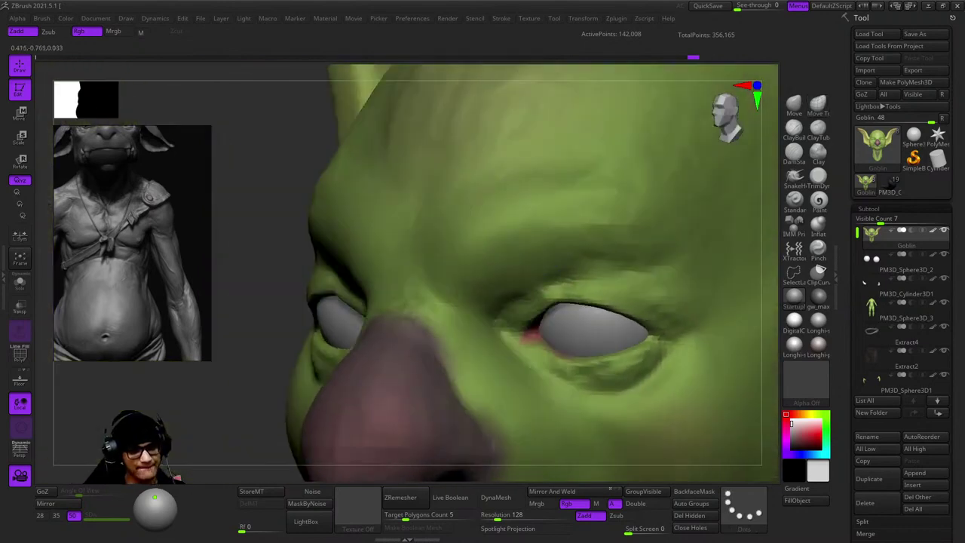
alt+right_drag(630, 222, 542, 248)
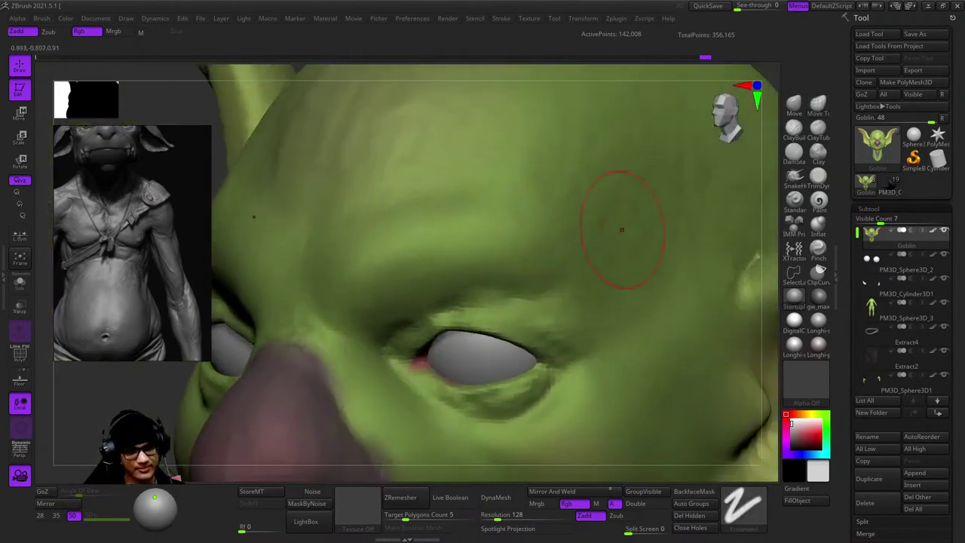
click(794, 128)
right_drag(560, 190, 520, 206)
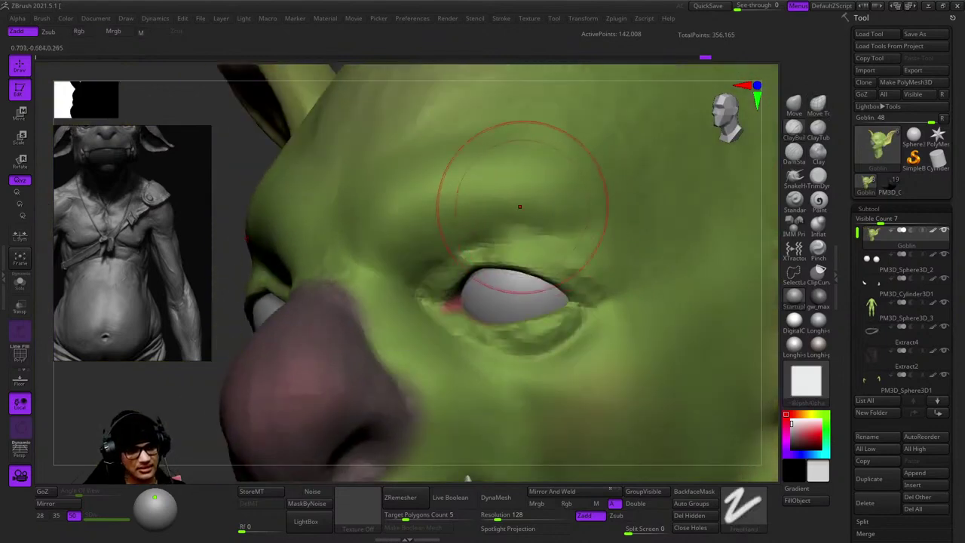
right_drag(597, 210, 560, 194)
key(space)
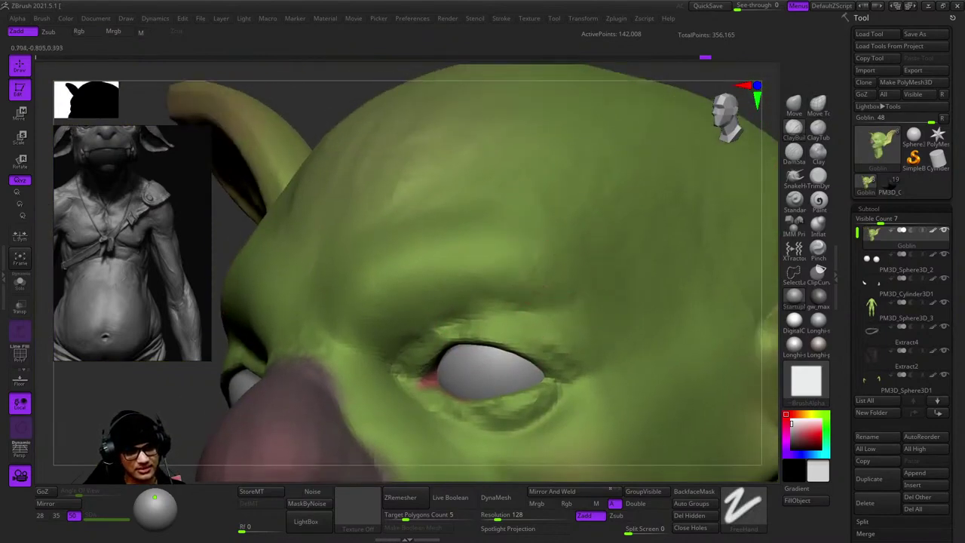
key(space)
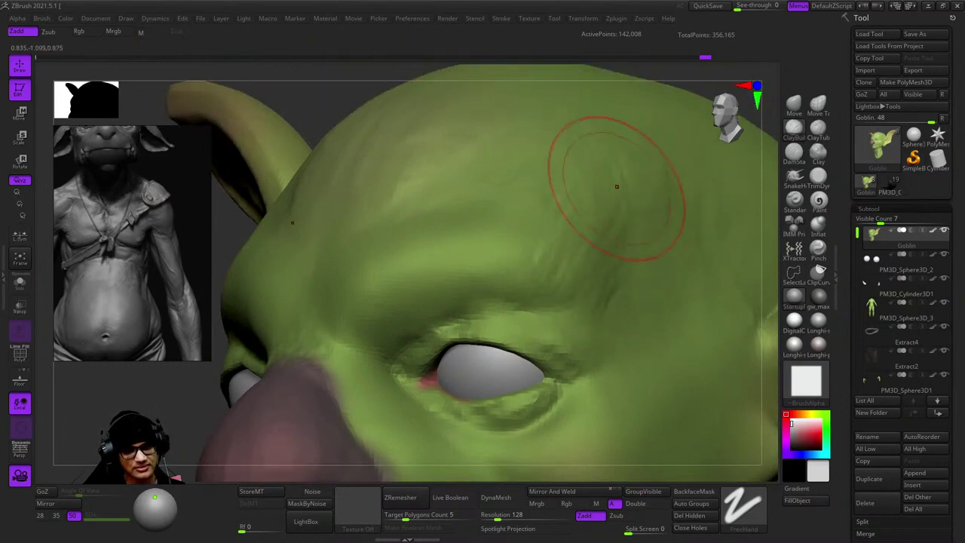
mouse_move(613, 188)
right_down()
mouse_move(581, 197)
mouse_move(607, 192)
right_up()
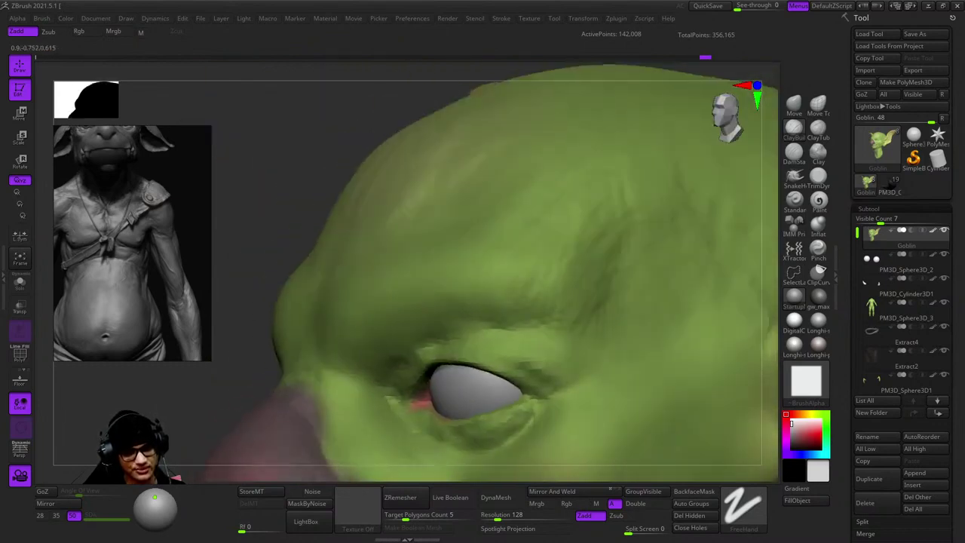
Smooth the clay strokes at the temple and blend them into the brow.
key(b)
key(s)
key(t)
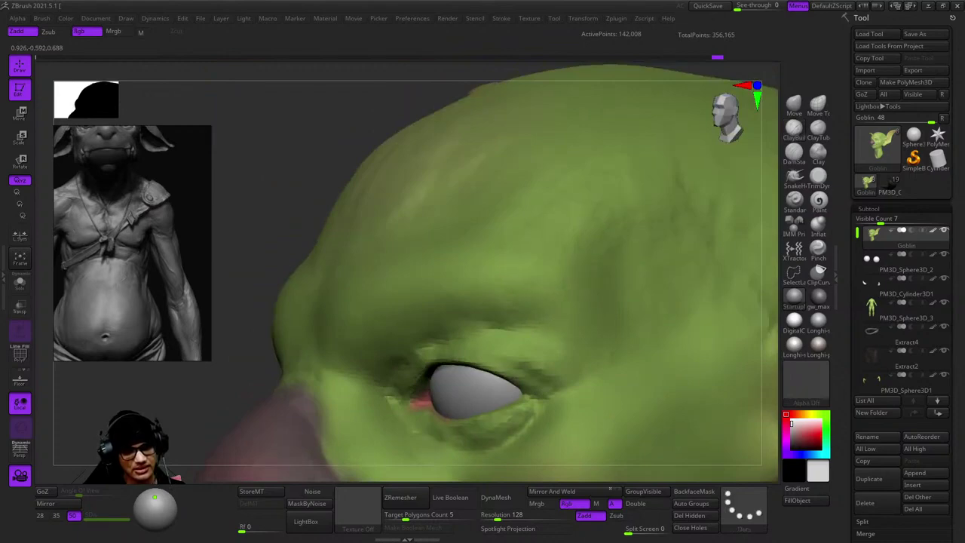
mouse_move(554, 216)
right_down()
mouse_move(510, 189)
mouse_move(520, 204)
mouse_move(578, 123)
mouse_move(558, 181)
mouse_move(608, 223)
right_up()
right_drag(559, 263, 613, 226)
Carve the upper eyelid fold and the creases around the eye's outer corner with DamStandard at Z Intensity 33.
key(space)
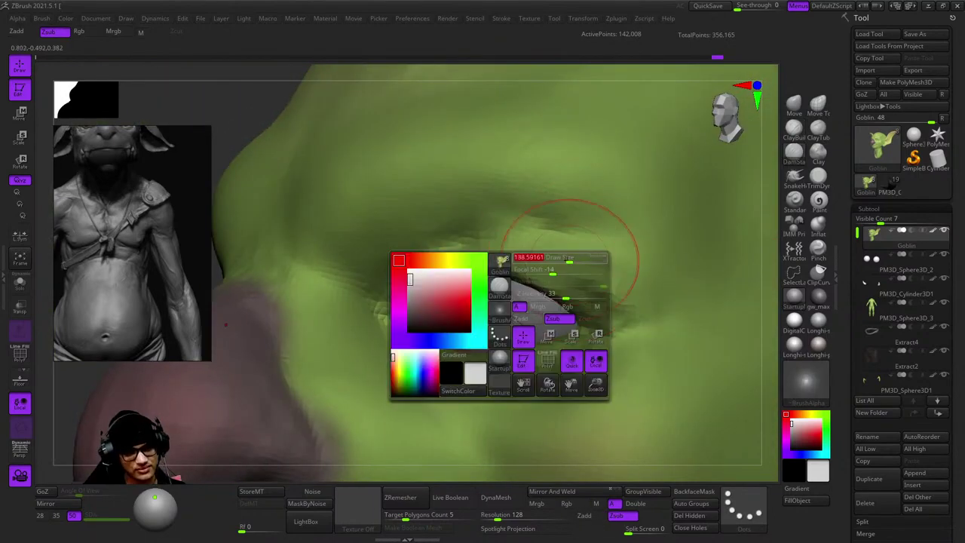
right_drag(657, 269, 596, 235)
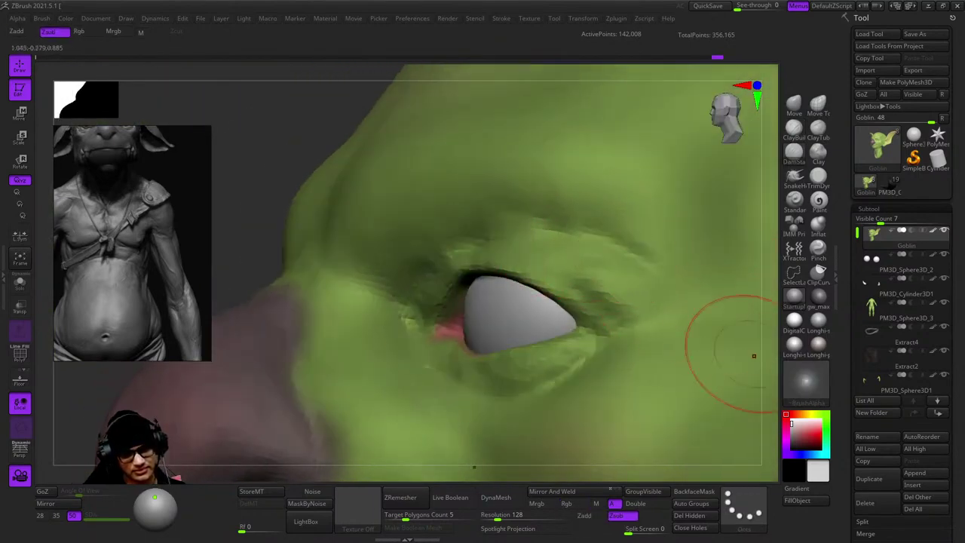
mouse_move(693, 355)
right_down()
mouse_move(638, 267)
mouse_move(516, 237)
right_up()
mouse_move(541, 273)
right_down()
mouse_move(554, 305)
mouse_move(581, 254)
mouse_move(552, 336)
mouse_move(625, 355)
mouse_move(624, 317)
mouse_move(603, 287)
mouse_move(602, 232)
mouse_move(577, 221)
mouse_move(613, 319)
mouse_move(527, 302)
mouse_move(235, 286)
mouse_move(581, 302)
mouse_move(582, 369)
mouse_move(636, 294)
right_up()
Isolate the head and taper the nose tip as seen from above with the Move and Move Topological brushes.
key(v)
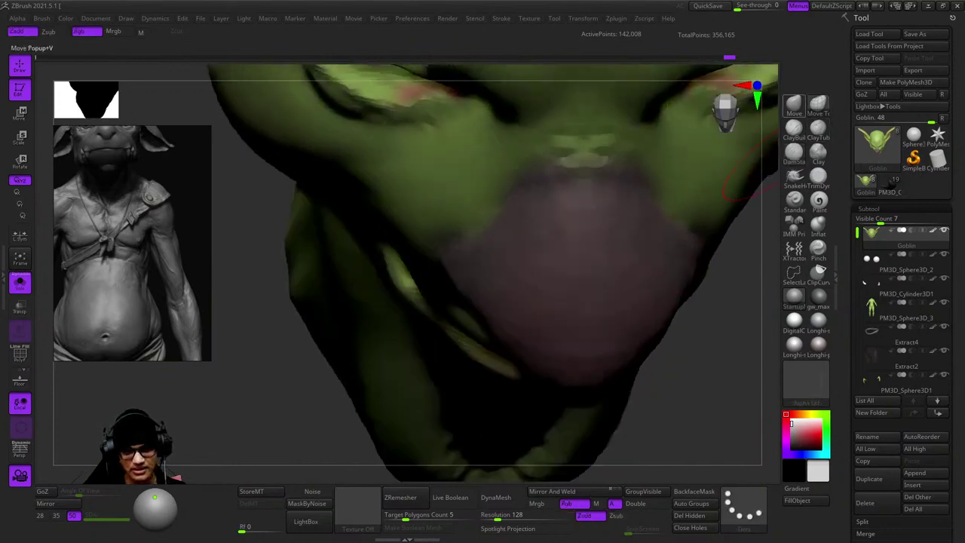
right_drag(522, 265, 512, 343)
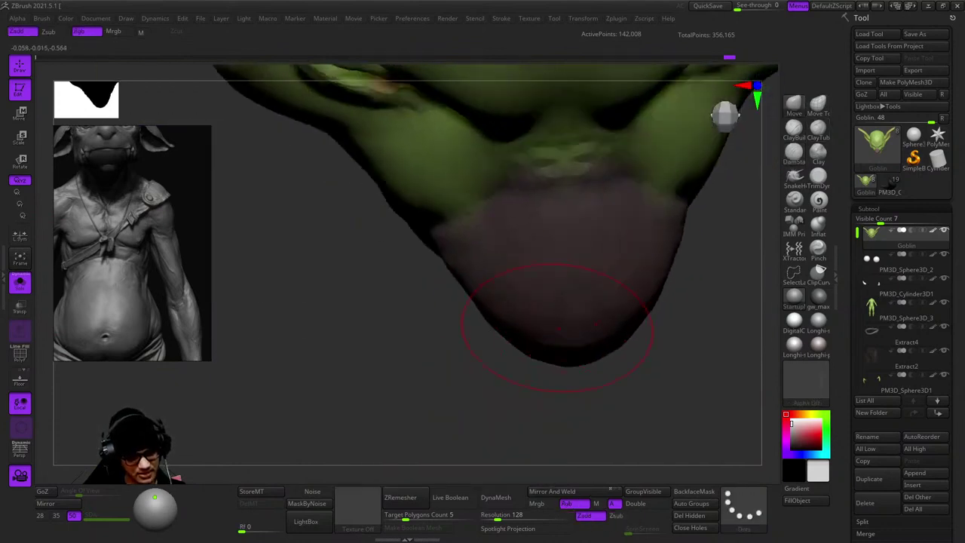
right_drag(537, 267, 527, 353)
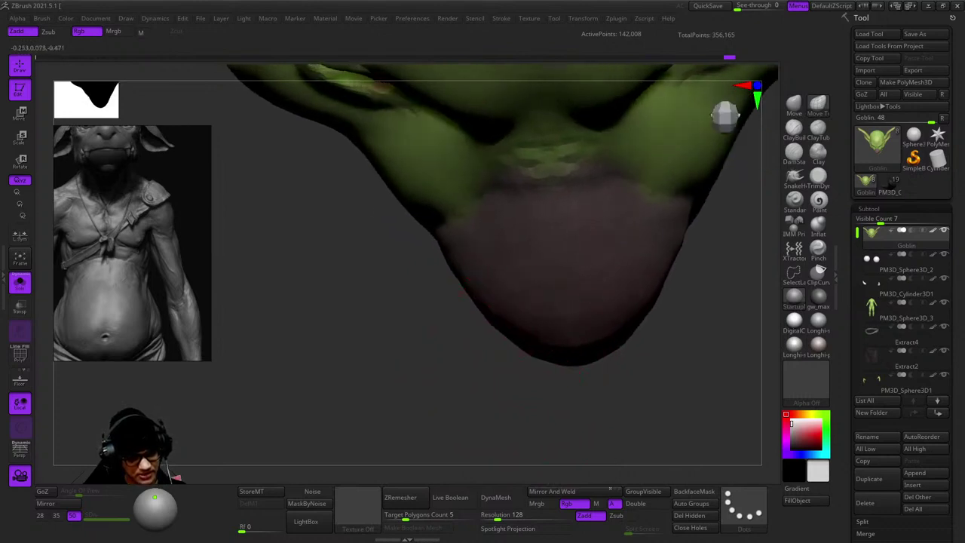
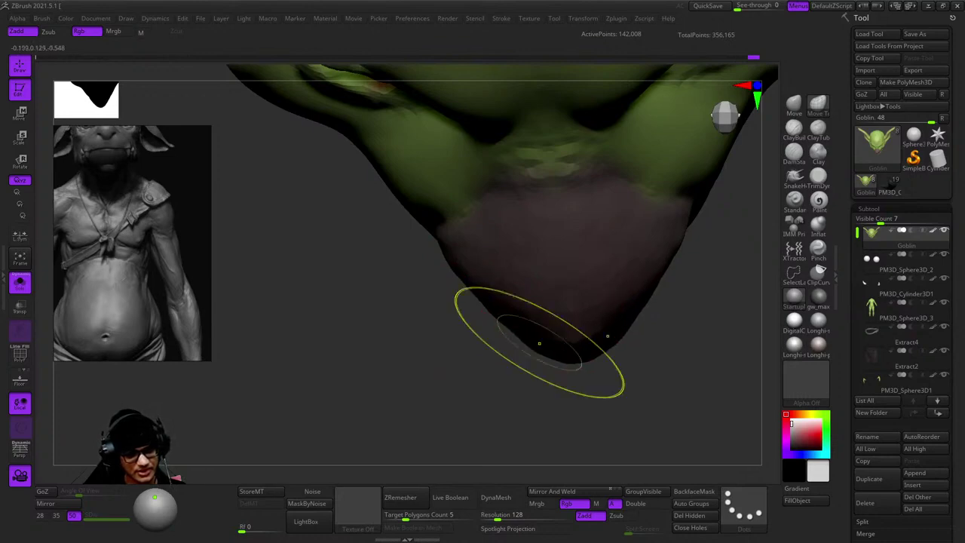
mouse_move(539, 342)
mouse_down()
mouse_move(541, 245)
mouse_move(570, 308)
mouse_move(448, 330)
mouse_up()
key(space)
mouse_move(604, 332)
mouse_down()
mouse_move(590, 262)
mouse_move(555, 371)
mouse_move(587, 231)
mouse_move(540, 349)
mouse_move(575, 220)
mouse_move(543, 301)
mouse_up()
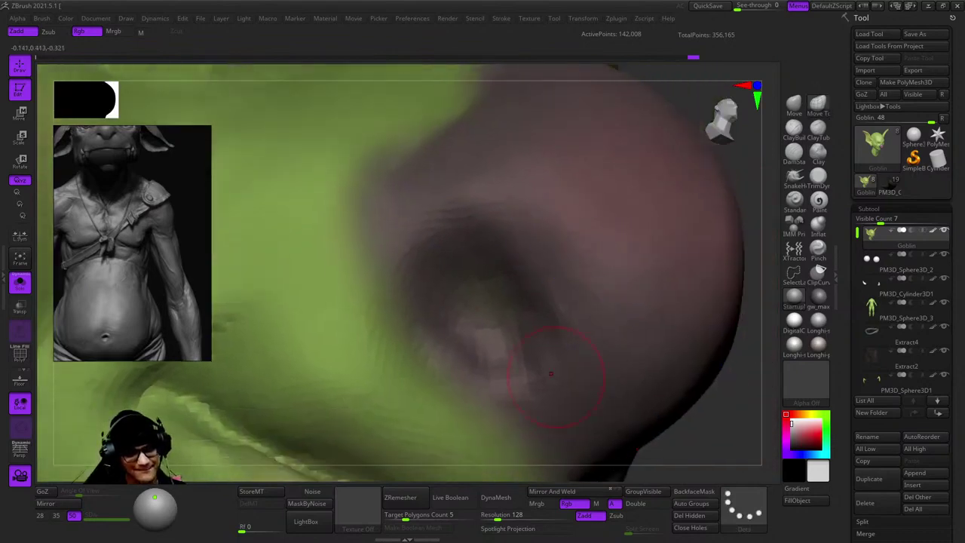
Reshape the lower rim of the nostril with Move Topological.
mouse_move(550, 373)
mouse_down()
mouse_move(491, 216)
mouse_move(566, 258)
mouse_move(528, 298)
mouse_up()
mouse_move(571, 387)
mouse_down()
mouse_move(520, 301)
mouse_move(482, 286)
mouse_move(593, 367)
mouse_move(562, 350)
mouse_up()
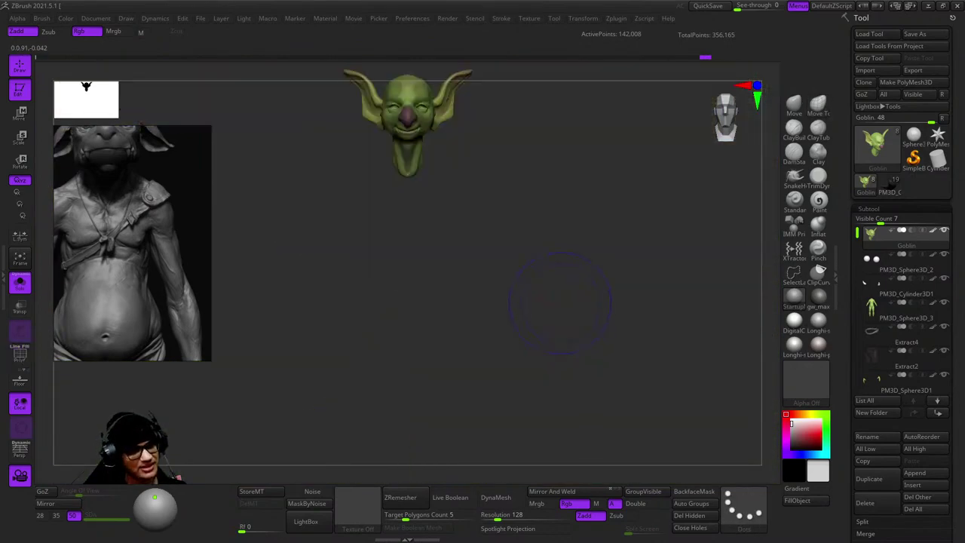
key(f)
Deepen the nostril cavity and define its rim with DamStandard.
mouse_move(559, 308)
mouse_down()
mouse_move(527, 302)
mouse_move(519, 316)
mouse_move(498, 302)
mouse_move(691, 250)
mouse_up()
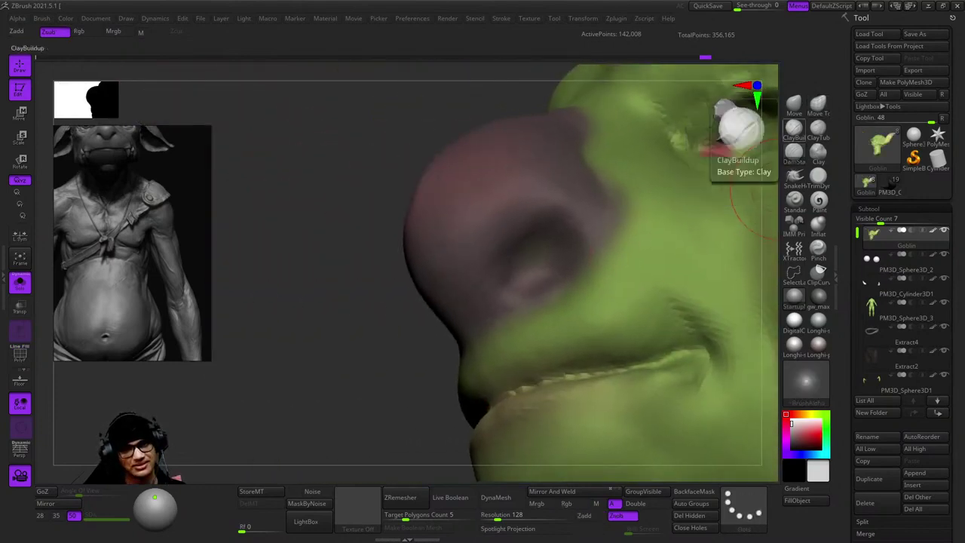
alt+right_drag(535, 256, 540, 248)
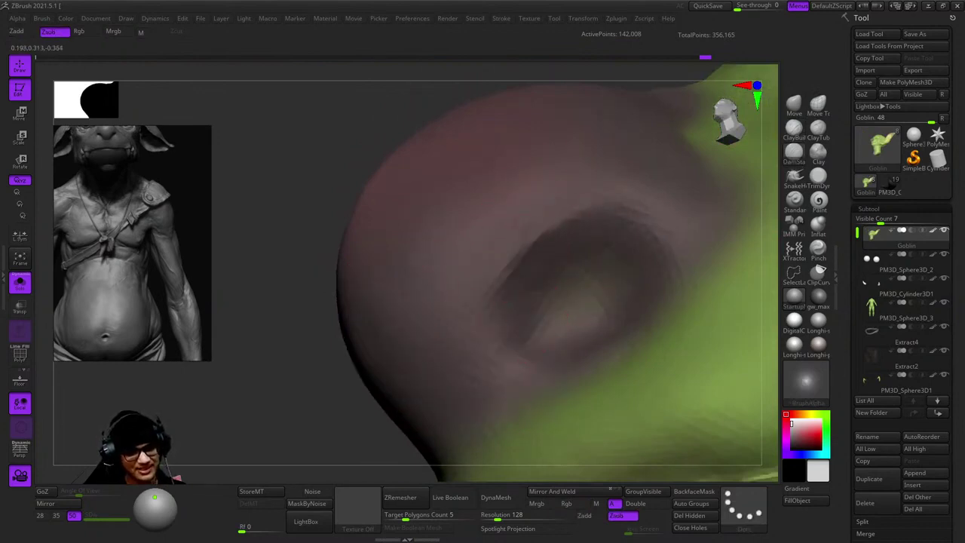
right_drag(684, 300, 567, 269)
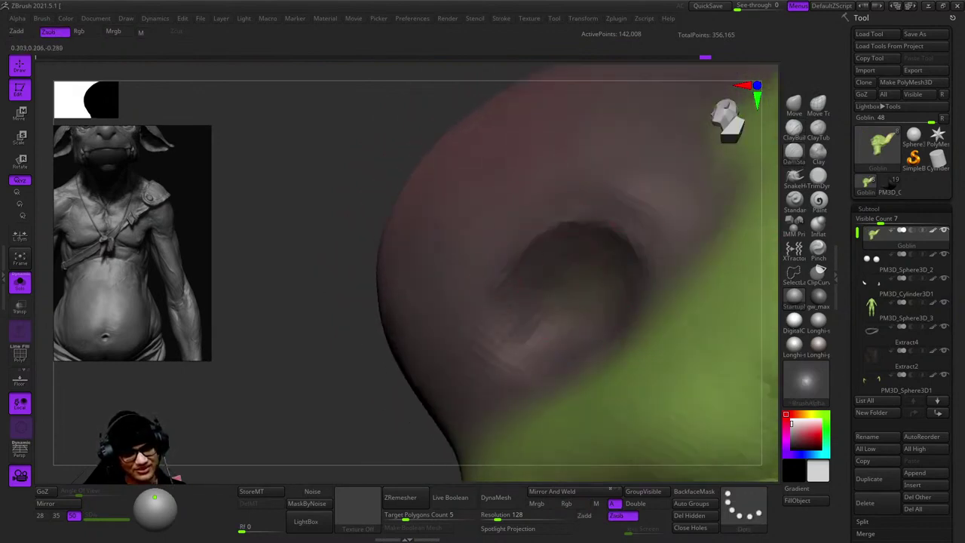
right_drag(501, 348, 520, 332)
mouse_move(567, 249)
right_down()
mouse_move(549, 306)
mouse_move(561, 291)
mouse_move(550, 271)
mouse_move(565, 244)
mouse_move(571, 278)
mouse_move(580, 256)
mouse_move(552, 273)
mouse_move(576, 328)
mouse_move(575, 286)
mouse_move(556, 279)
mouse_move(540, 297)
mouse_move(497, 277)
mouse_move(560, 254)
mouse_move(575, 287)
mouse_move(558, 272)
mouse_move(554, 175)
mouse_move(555, 226)
mouse_move(504, 280)
mouse_move(543, 305)
mouse_move(491, 332)
mouse_move(506, 221)
mouse_move(561, 323)
mouse_move(550, 303)
right_up()
key(alt)
right_click(561, 322)
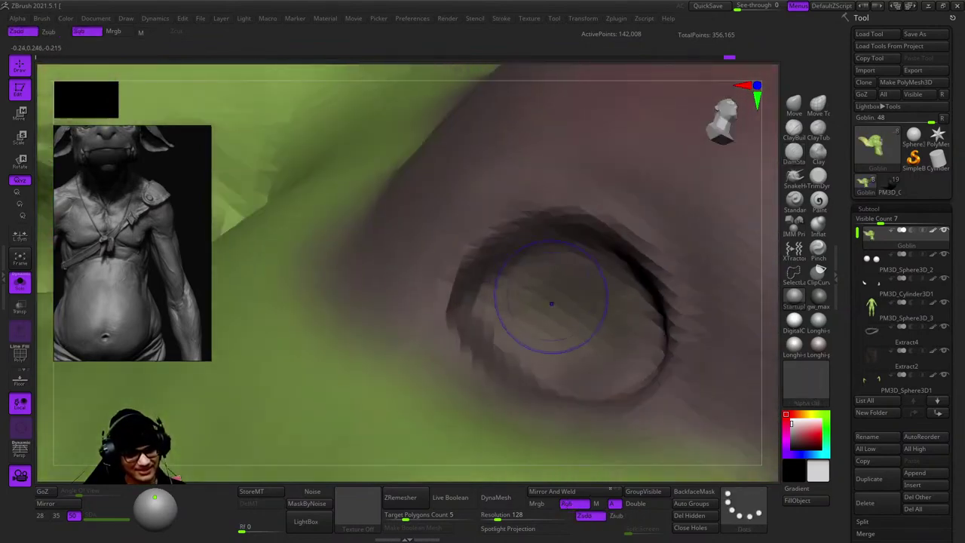
Refine the edge of the nostril opening while checking the surrounding mesh in wireframe.
key(shift+f)
right_drag(564, 200, 590, 279)
key(shift+f)
key(alt)
mouse_move(620, 225)
right_down()
mouse_move(526, 205)
mouse_move(620, 250)
mouse_move(595, 241)
mouse_move(580, 164)
right_up()
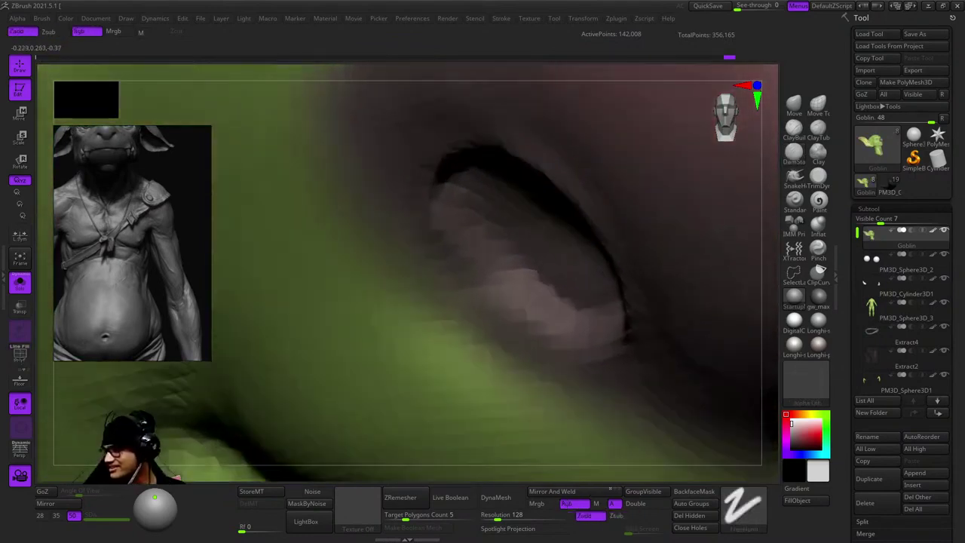
Build up the nostril wing around the opening with ClayBuildup at Z Intensity 5 and a Draw Size of about 250.
key(b)
key(d)
key(s)
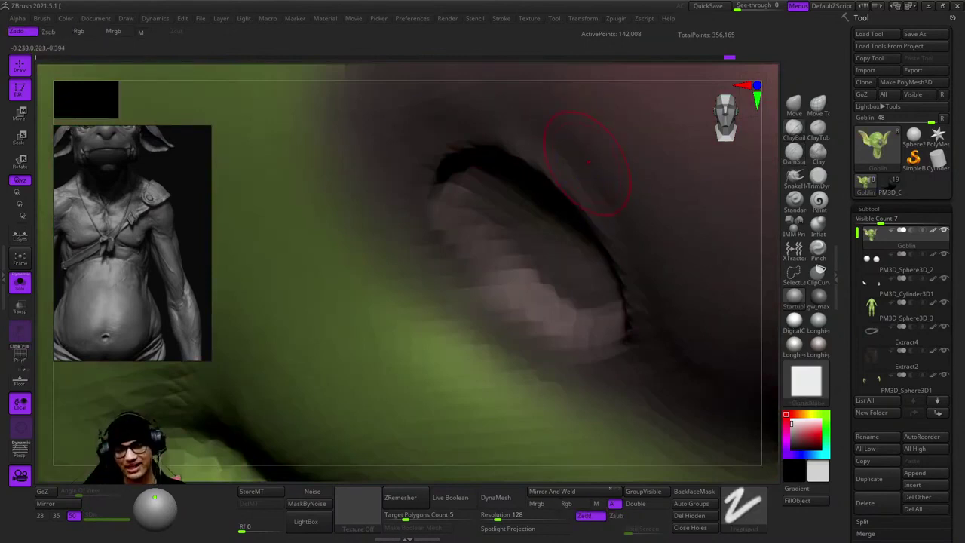
right_drag(589, 150, 563, 218)
key(space)
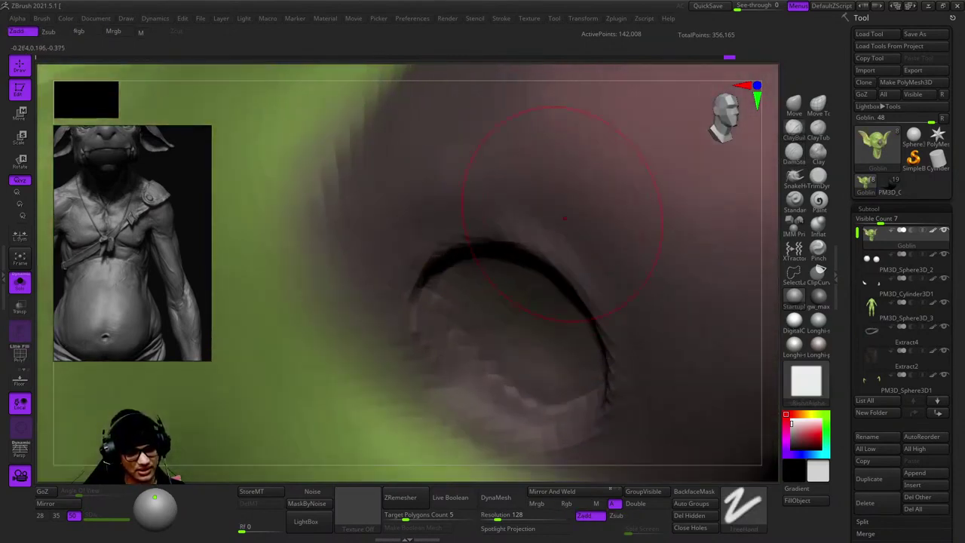
mouse_move(516, 257)
right_down()
mouse_move(549, 222)
mouse_move(581, 257)
right_up()
key(s)
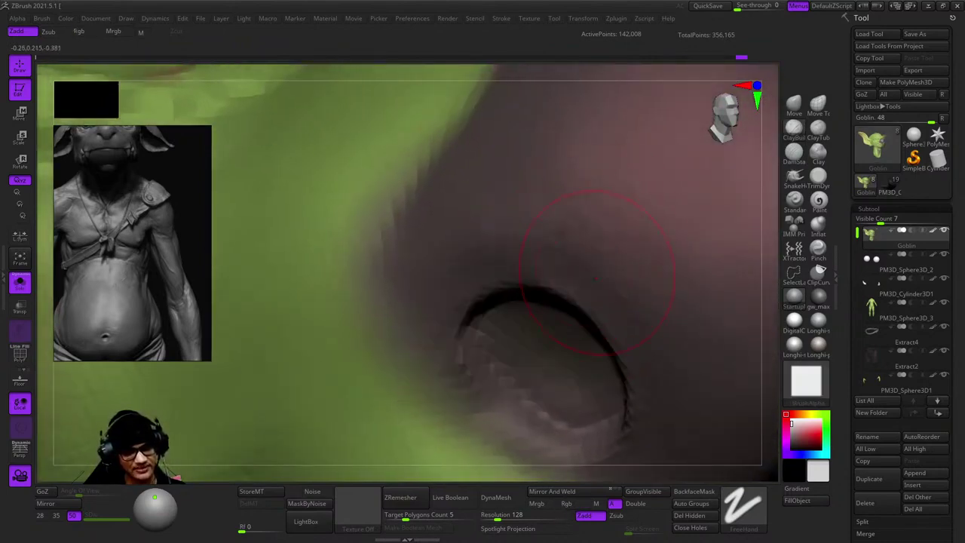
right_drag(541, 354, 575, 231)
right_click(506, 287)
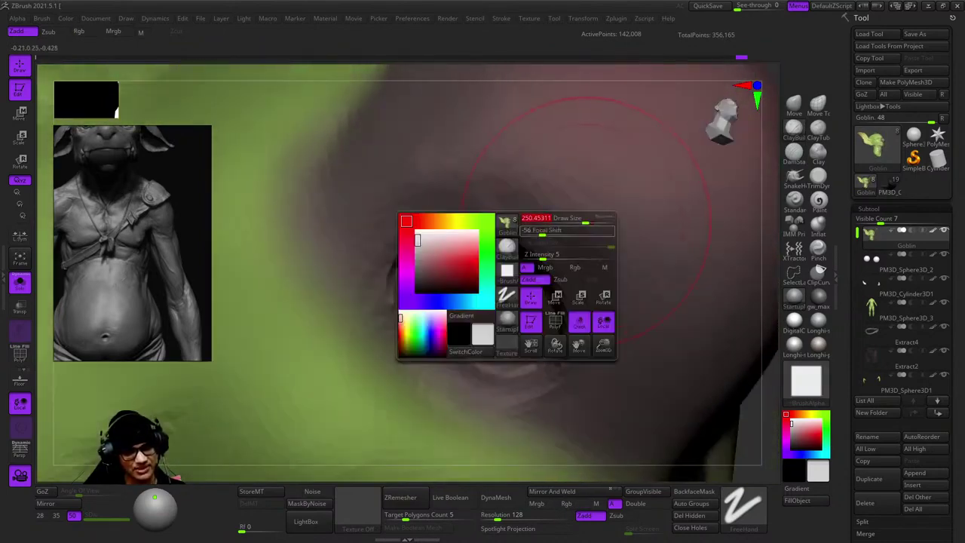
right_click(557, 322)
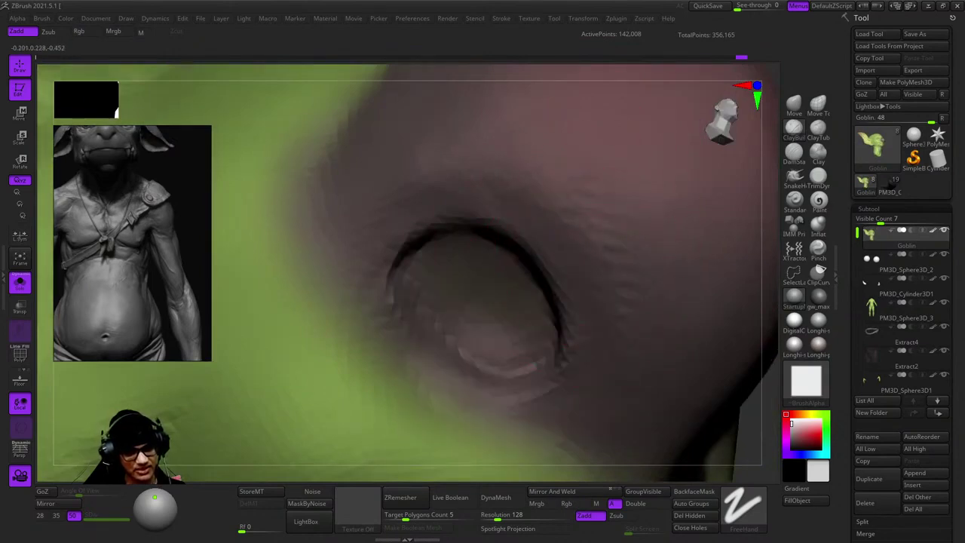
right_drag(584, 400, 629, 258)
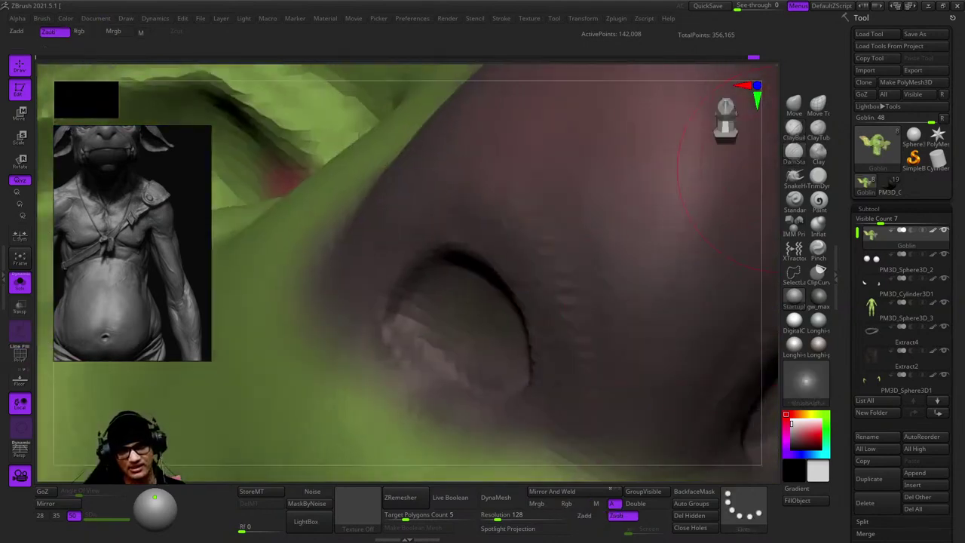
Carve the groove where the nostril wing meets the cheek with DamStandard at Z Intensity 33.
key(shift+f)
key(shift+f)
right_drag(769, 230, 520, 260)
key(space)
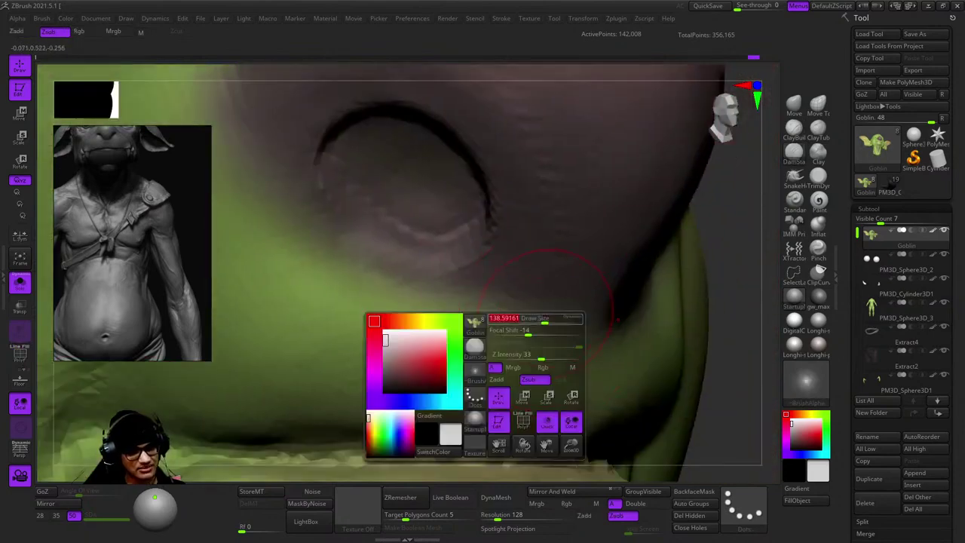
mouse_move(483, 316)
right_down()
mouse_move(506, 302)
mouse_move(527, 317)
mouse_move(516, 309)
mouse_move(521, 344)
mouse_move(437, 316)
mouse_move(511, 322)
right_up()
right_drag(623, 266, 656, 279)
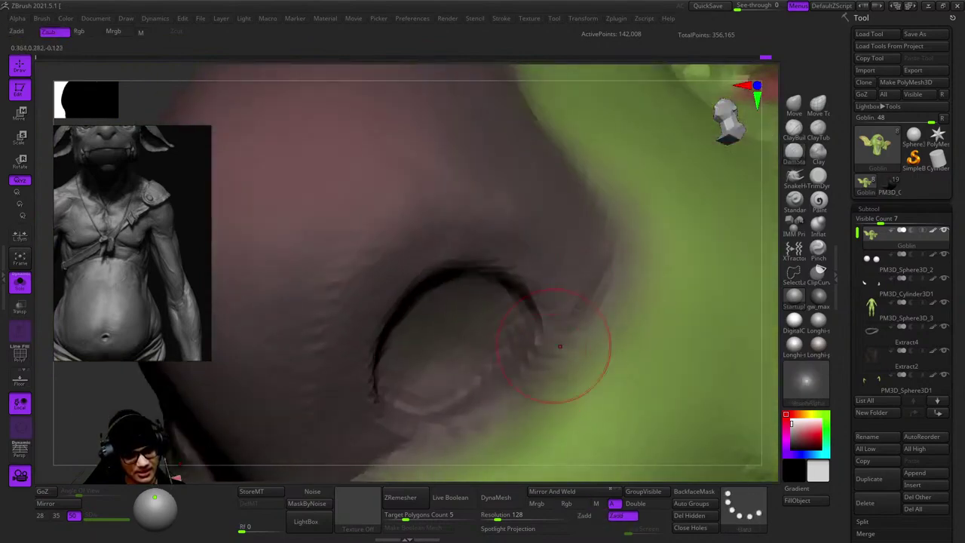
Define the crease between the side of the nose and the cheek up toward the bridge.
right_drag(604, 221, 560, 279)
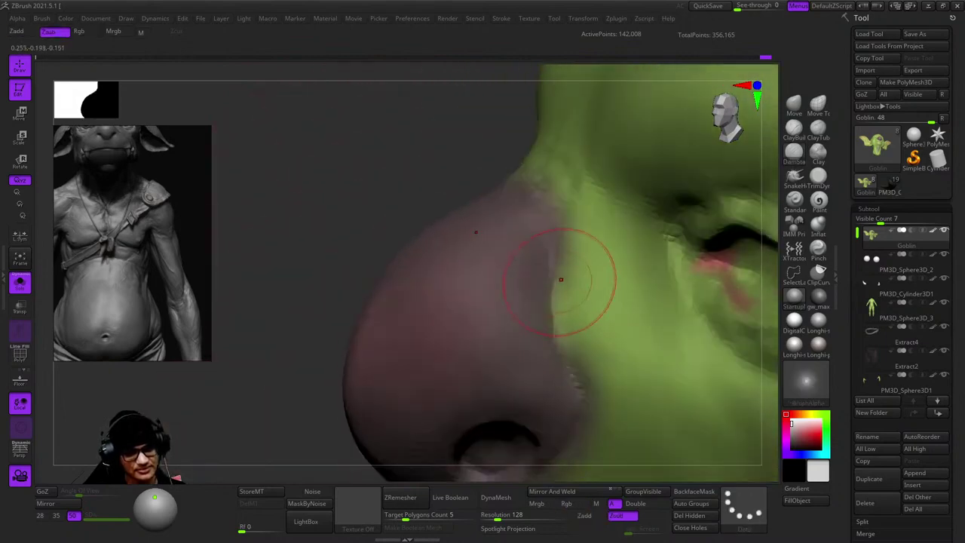
mouse_move(550, 318)
right_down()
mouse_move(548, 248)
mouse_move(527, 287)
mouse_move(586, 297)
mouse_move(542, 293)
mouse_move(539, 271)
mouse_move(535, 331)
mouse_move(510, 238)
mouse_move(495, 259)
mouse_move(471, 244)
right_up()
right_drag(535, 210, 562, 201)
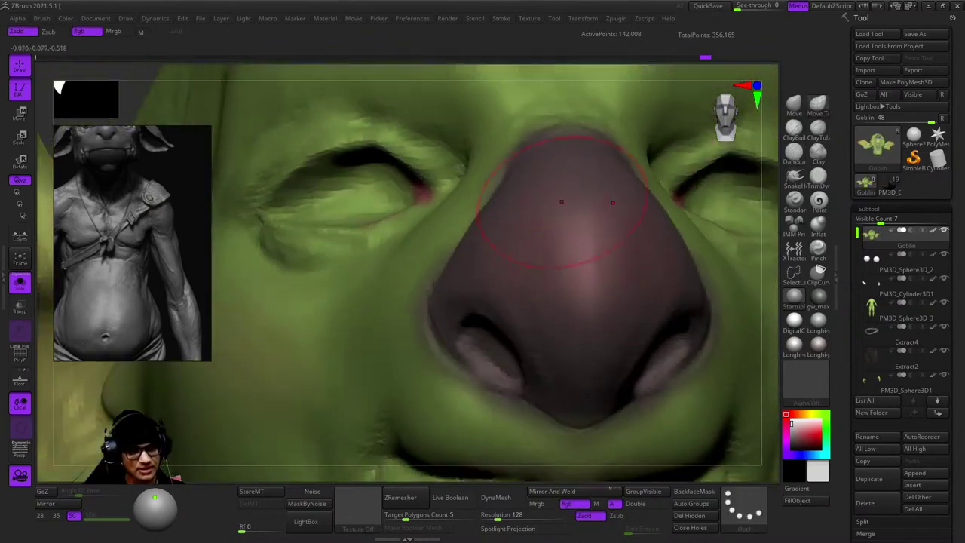
Refine the shape of the nose bulb, bridge and nostril wings, working from the front and the side.
right_drag(561, 157, 503, 247)
key(space)
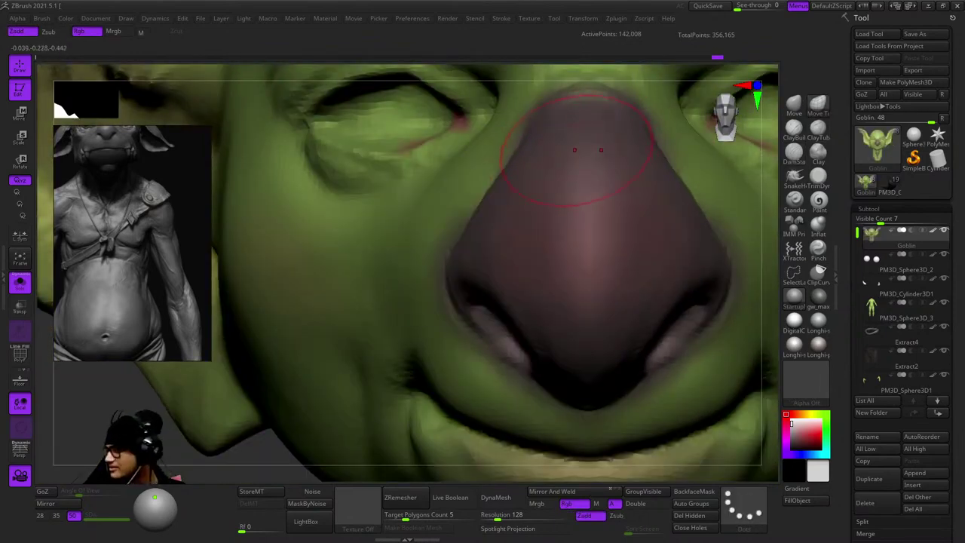
mouse_move(587, 149)
right_down()
mouse_move(580, 200)
mouse_move(528, 188)
mouse_move(571, 226)
mouse_move(577, 201)
mouse_move(551, 172)
mouse_move(671, 207)
right_up()
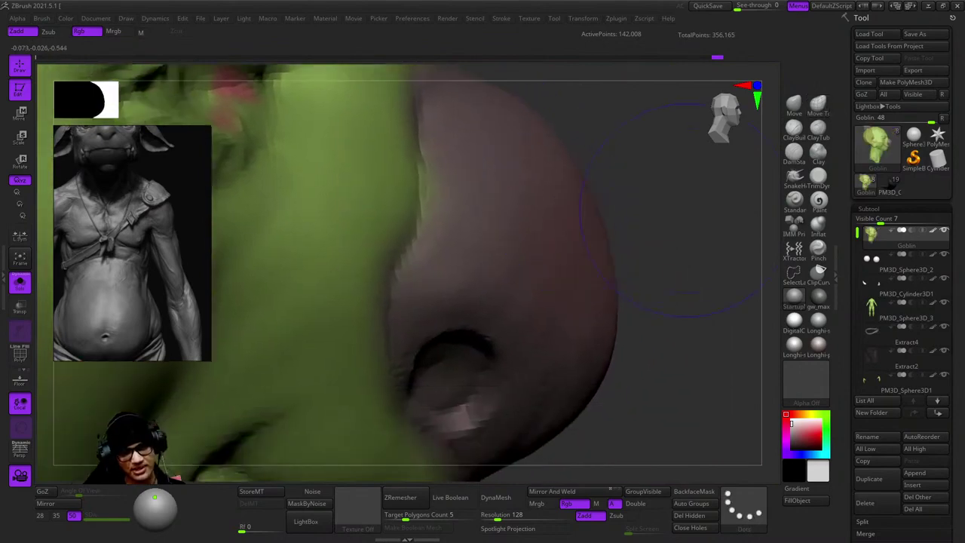
mouse_move(700, 162)
right_down()
mouse_move(517, 150)
mouse_move(621, 247)
right_up()
mouse_move(626, 344)
right_down()
mouse_move(580, 233)
mouse_move(575, 303)
right_up()
key(space)
mouse_move(555, 267)
right_down()
mouse_move(564, 312)
mouse_move(528, 226)
mouse_move(557, 211)
mouse_move(578, 273)
right_up()
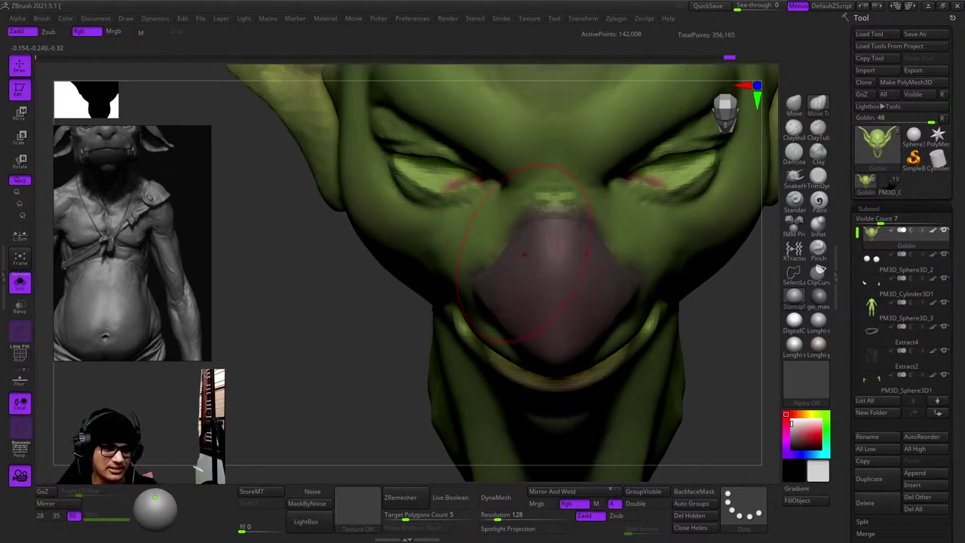
right_drag(524, 254, 576, 263)
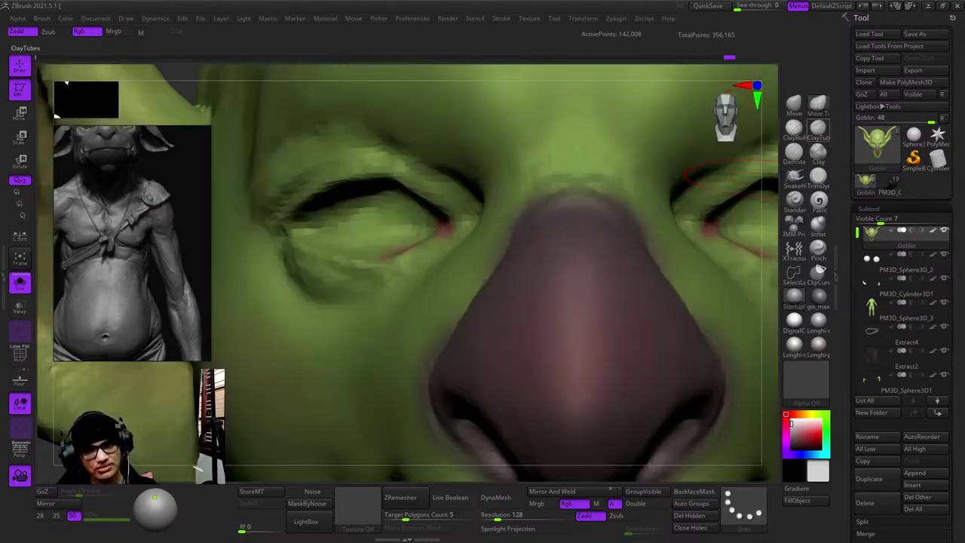
mouse_move(731, 177)
right_down()
mouse_move(596, 220)
mouse_move(516, 226)
mouse_move(517, 248)
mouse_move(558, 248)
mouse_move(527, 301)
mouse_move(581, 183)
mouse_move(580, 328)
right_up()
right_drag(597, 216, 582, 202)
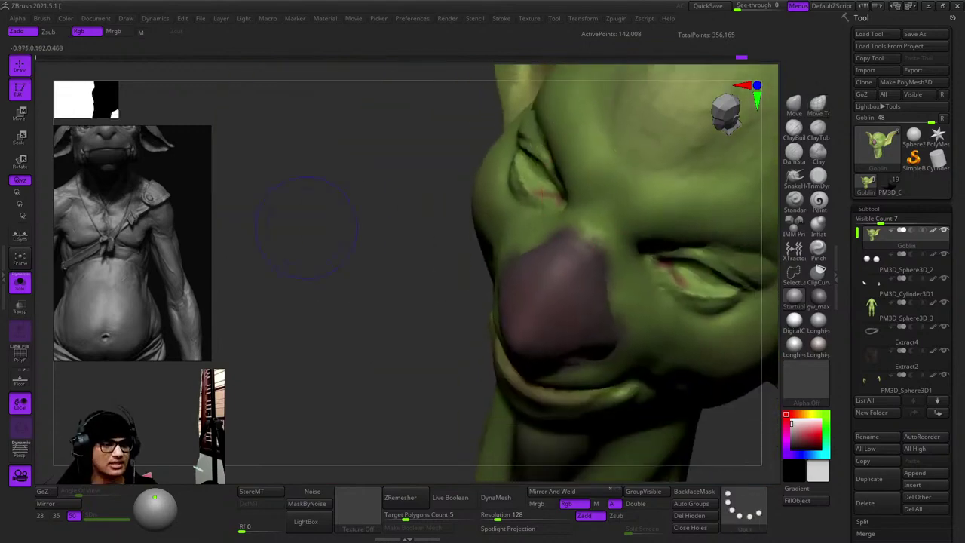
Show all subtools again and examine the whole goblin from the back, the side and the front.
right_drag(306, 226, 577, 241)
alt+right_drag(576, 174, 632, 239)
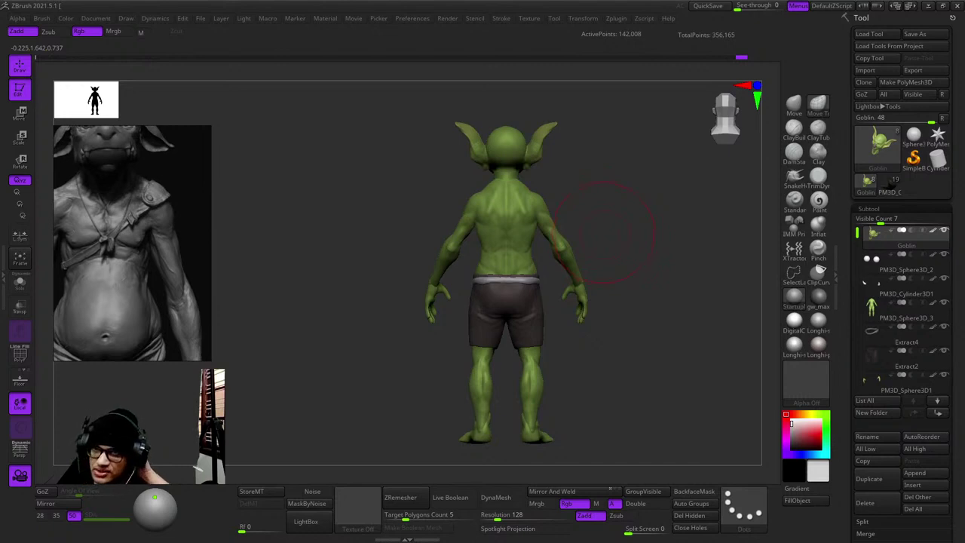
right_drag(603, 241, 599, 290)
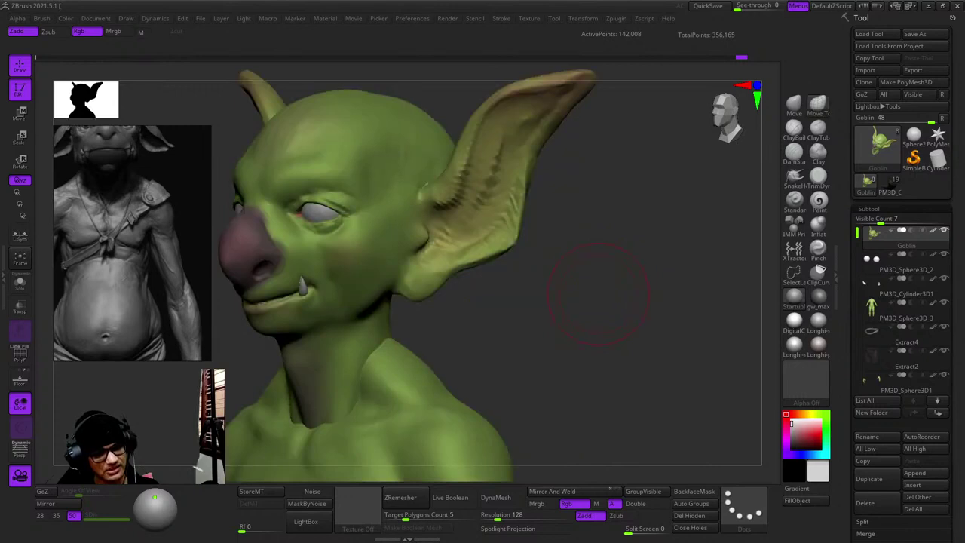
right_drag(598, 290, 590, 242)
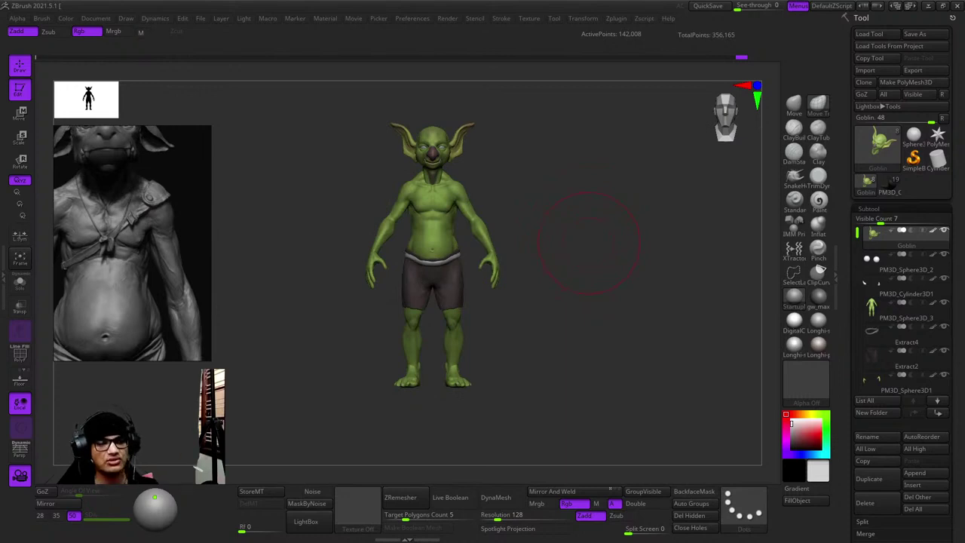
Switch to the body subtool, check its wireframe around the waist and isolate it for sculpting.
right_drag(456, 281, 532, 264)
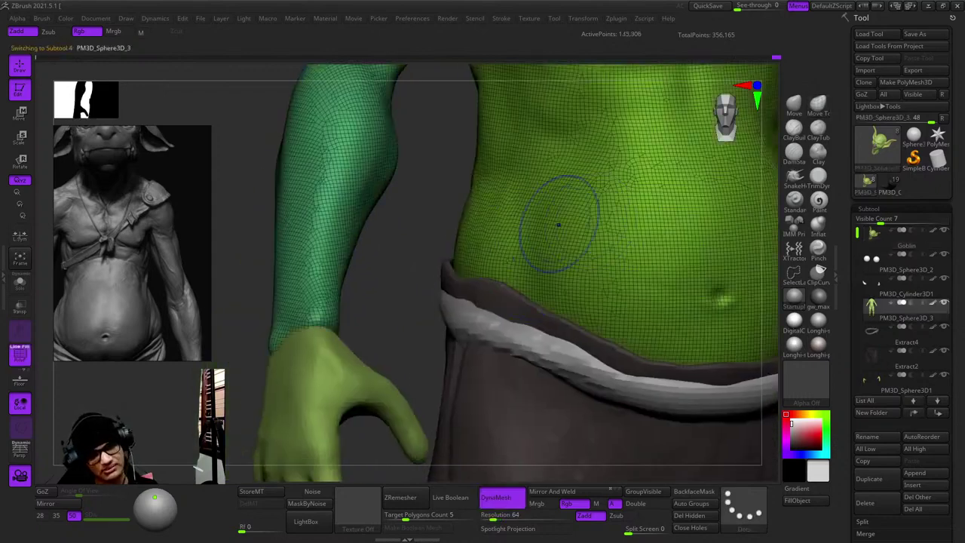
key(space)
right_drag(475, 235, 544, 228)
mouse_move(503, 257)
right_down()
mouse_move(500, 224)
mouse_move(595, 248)
right_up()
right_drag(461, 282, 561, 242)
key(space)
key(shift+f)
key(shift+f)
key(space)
Sculpt the muscle and bone forms of the lower back and hip, above the buttocks.
right_drag(611, 220, 608, 205)
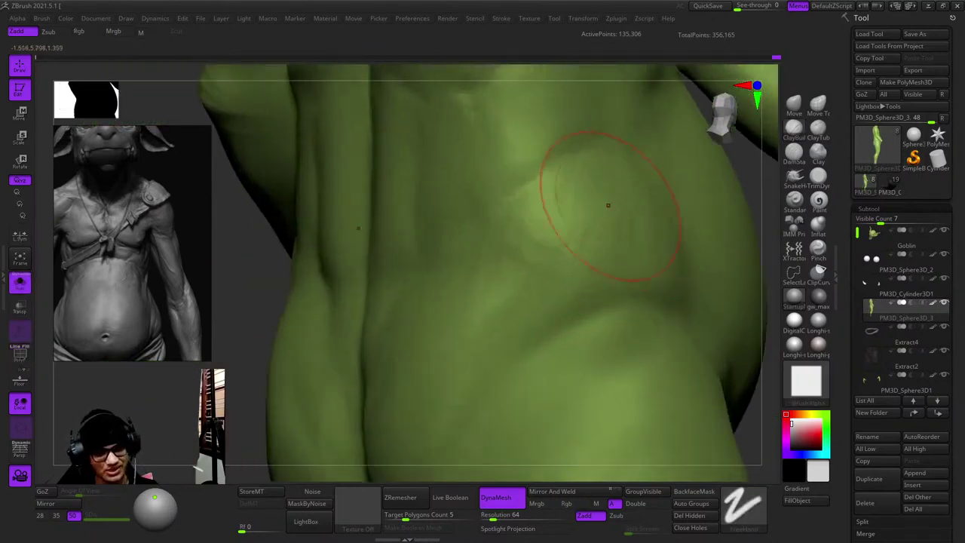
right_drag(633, 287, 617, 181)
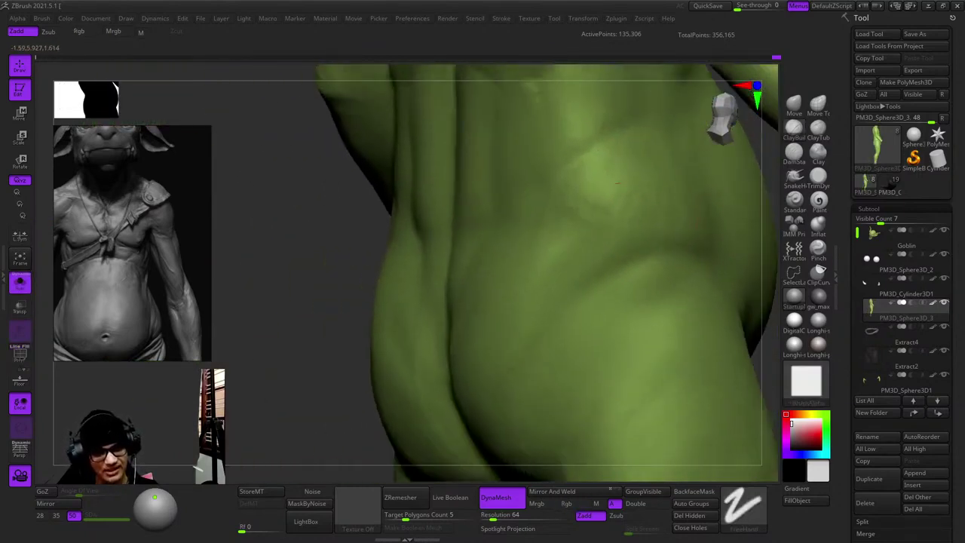
mouse_move(587, 234)
right_down()
mouse_move(571, 216)
mouse_move(585, 301)
mouse_move(678, 226)
mouse_move(656, 243)
mouse_move(644, 171)
mouse_move(517, 355)
mouse_move(620, 291)
mouse_move(556, 296)
right_up()
mouse_move(499, 184)
right_down()
mouse_move(527, 226)
mouse_move(520, 249)
mouse_move(579, 282)
mouse_move(489, 324)
mouse_move(426, 338)
mouse_move(538, 286)
right_up()
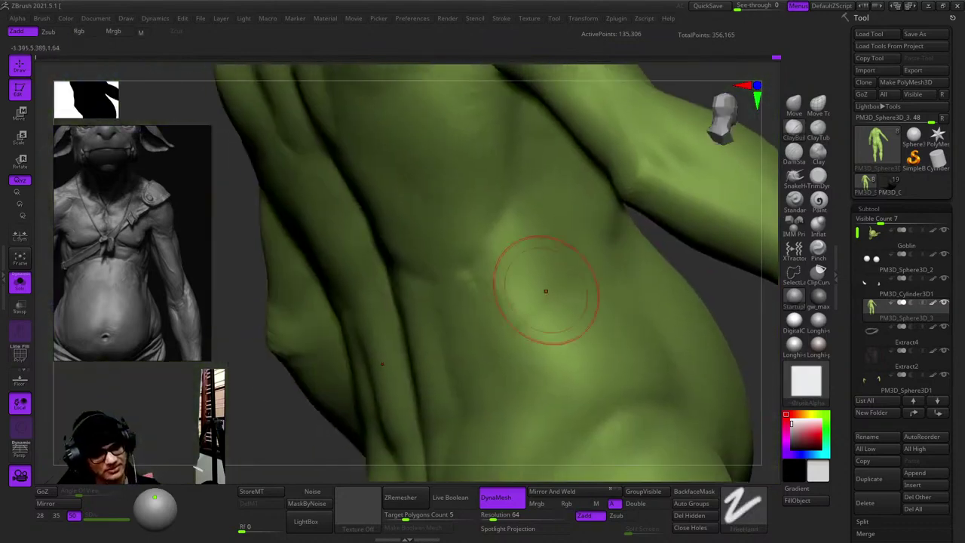
mouse_move(492, 379)
right_down()
mouse_move(570, 209)
mouse_move(560, 213)
mouse_move(604, 223)
right_up()
mouse_move(556, 335)
right_down()
mouse_move(529, 302)
mouse_move(586, 256)
mouse_move(521, 221)
mouse_move(544, 234)
mouse_move(482, 248)
mouse_move(679, 271)
mouse_move(599, 312)
mouse_move(611, 301)
right_up()
Check the body's wireframe, frame the body in view and bring the other subtools back into display.
key(shift+f)
key(shift+f)
key(f)
click(20, 281)
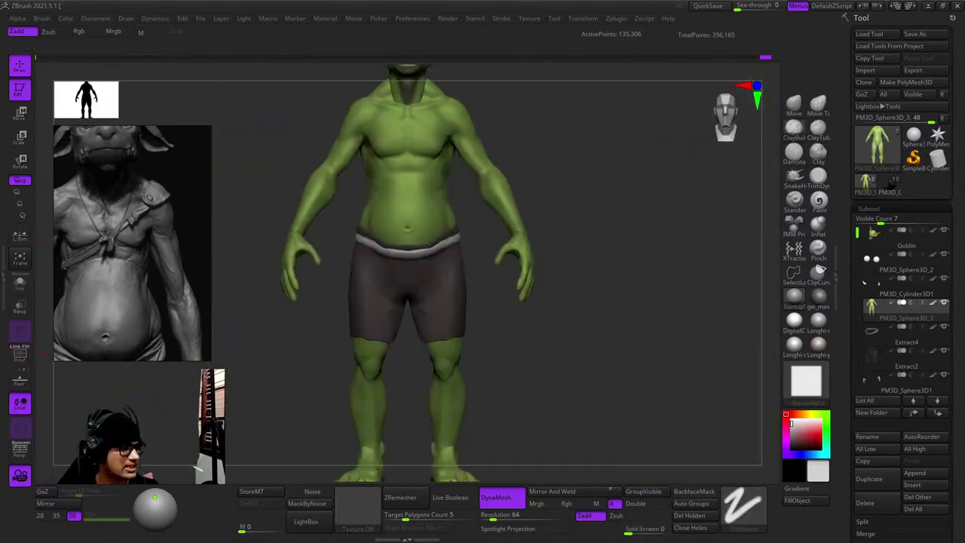